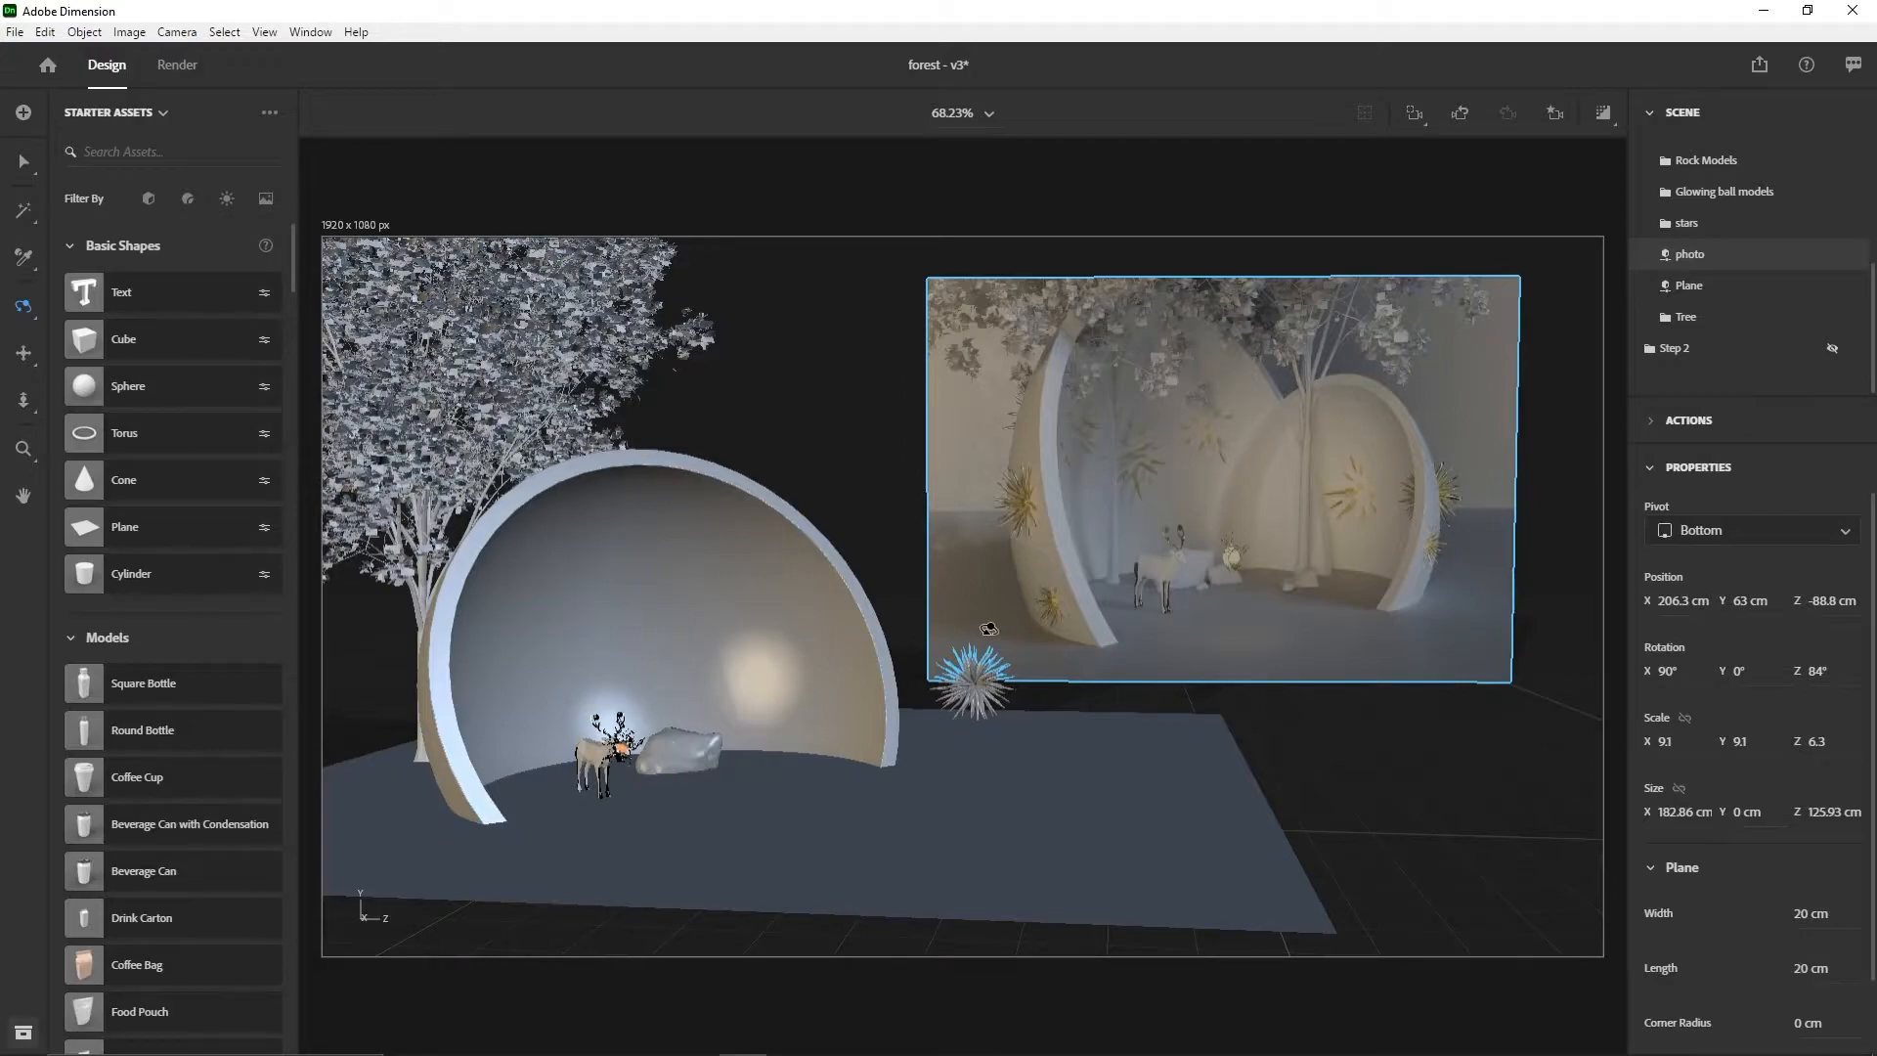
- Inspect the image used as the base color of the photo plane's material
{"action": "left_click_drag", "start_coordinate": [1017, 595], "coordinate": [951, 548]}
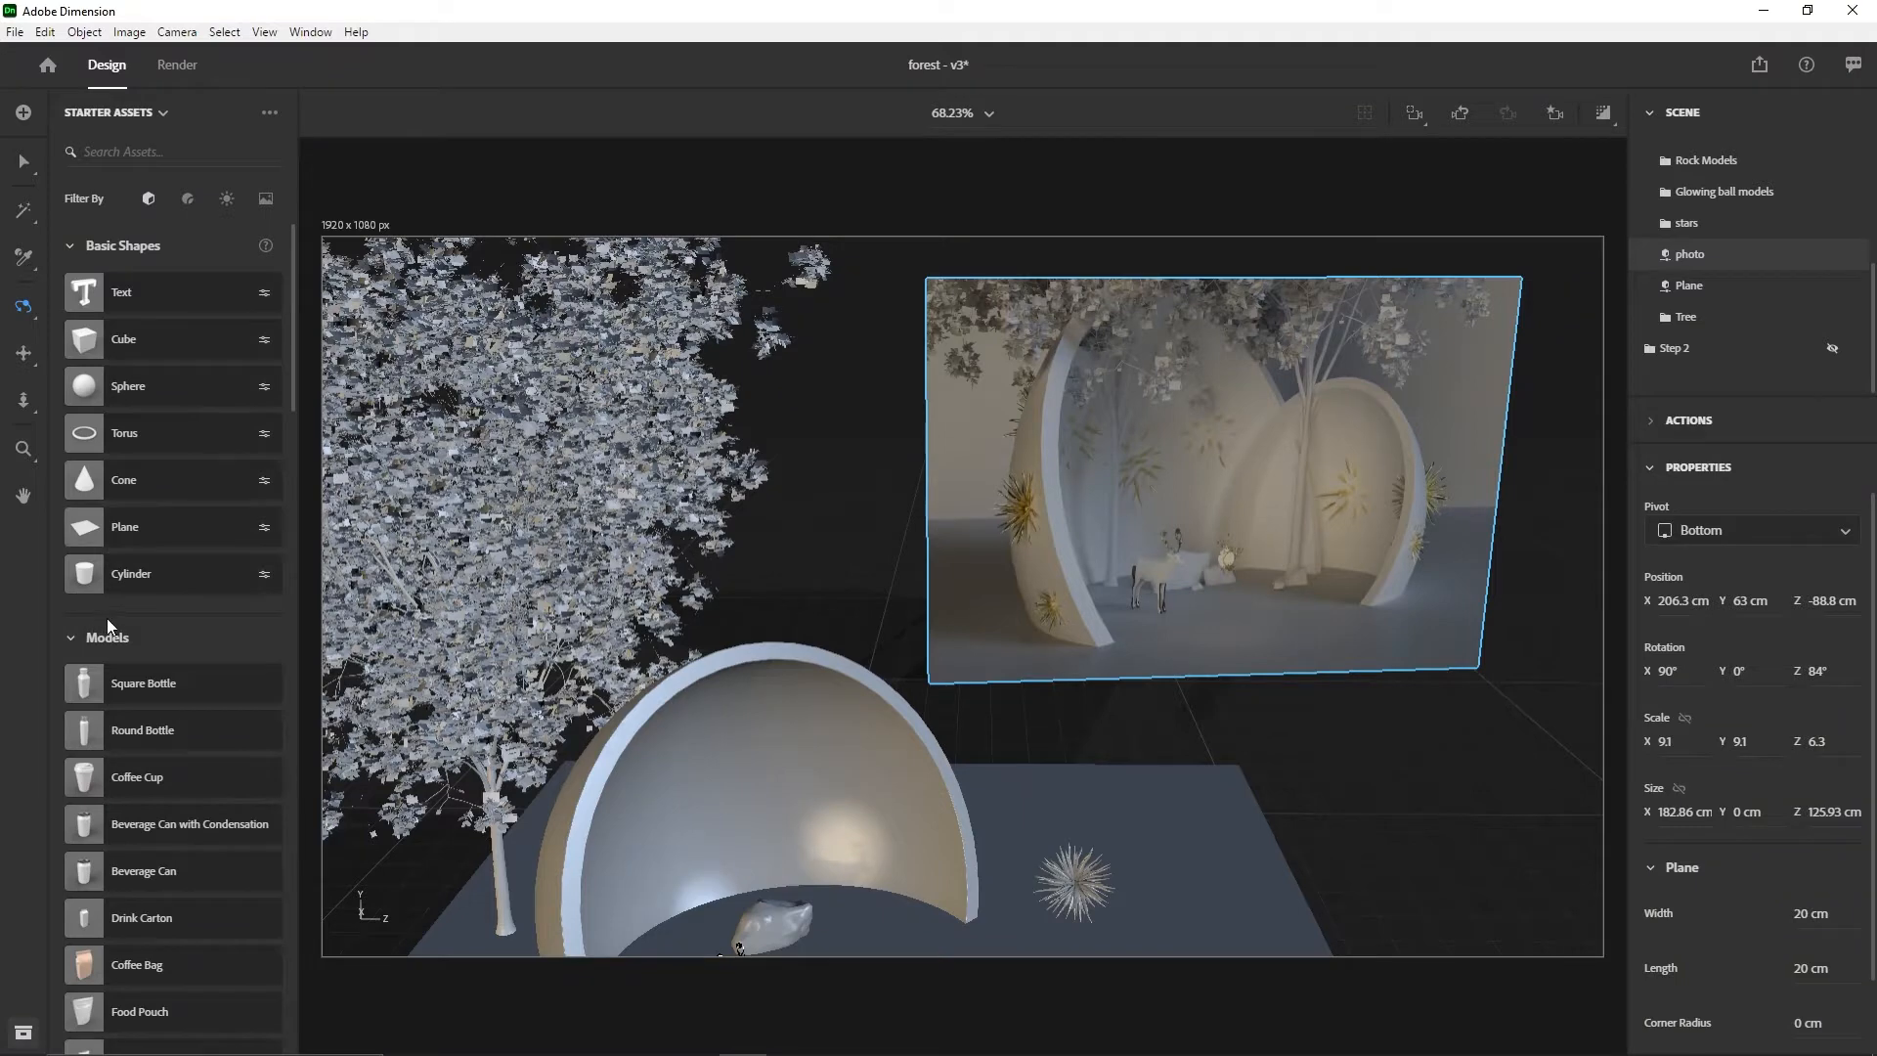
{"action": "key", "text": "v"}
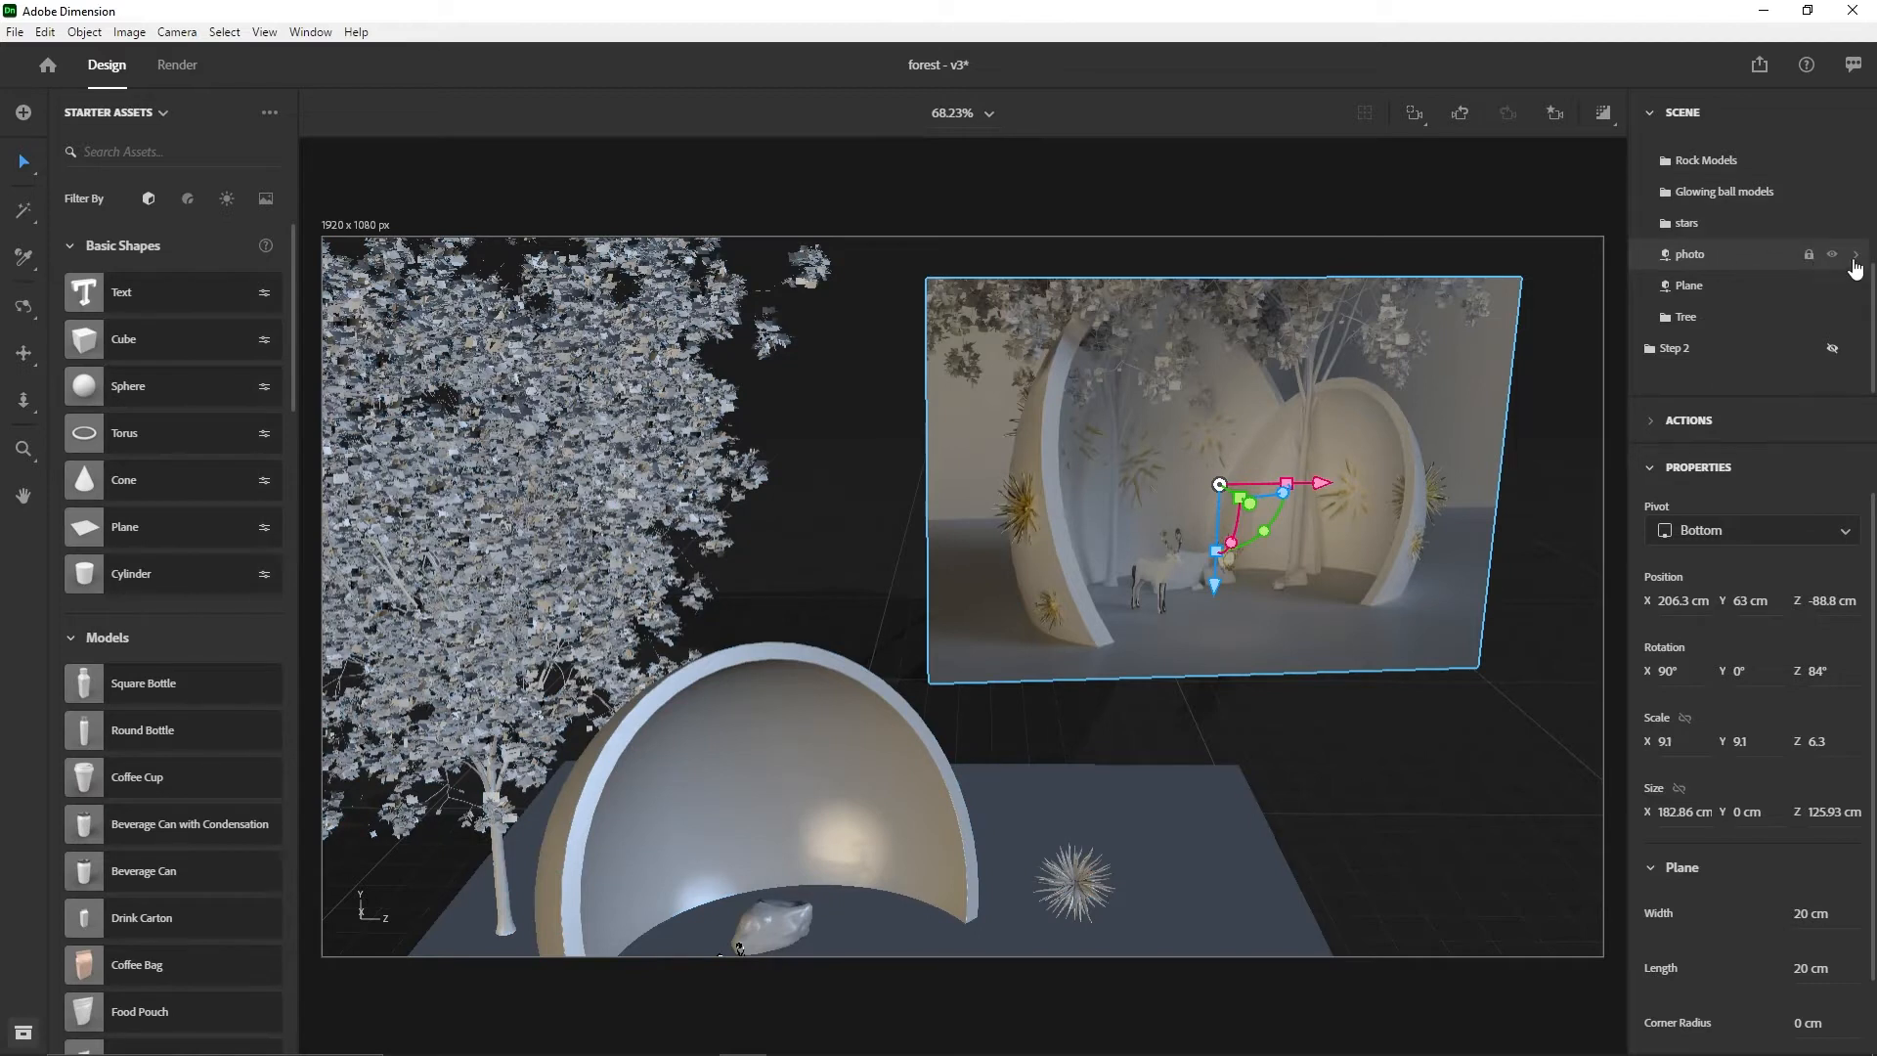
{"action": "left_click", "coordinate": [1858, 256]}
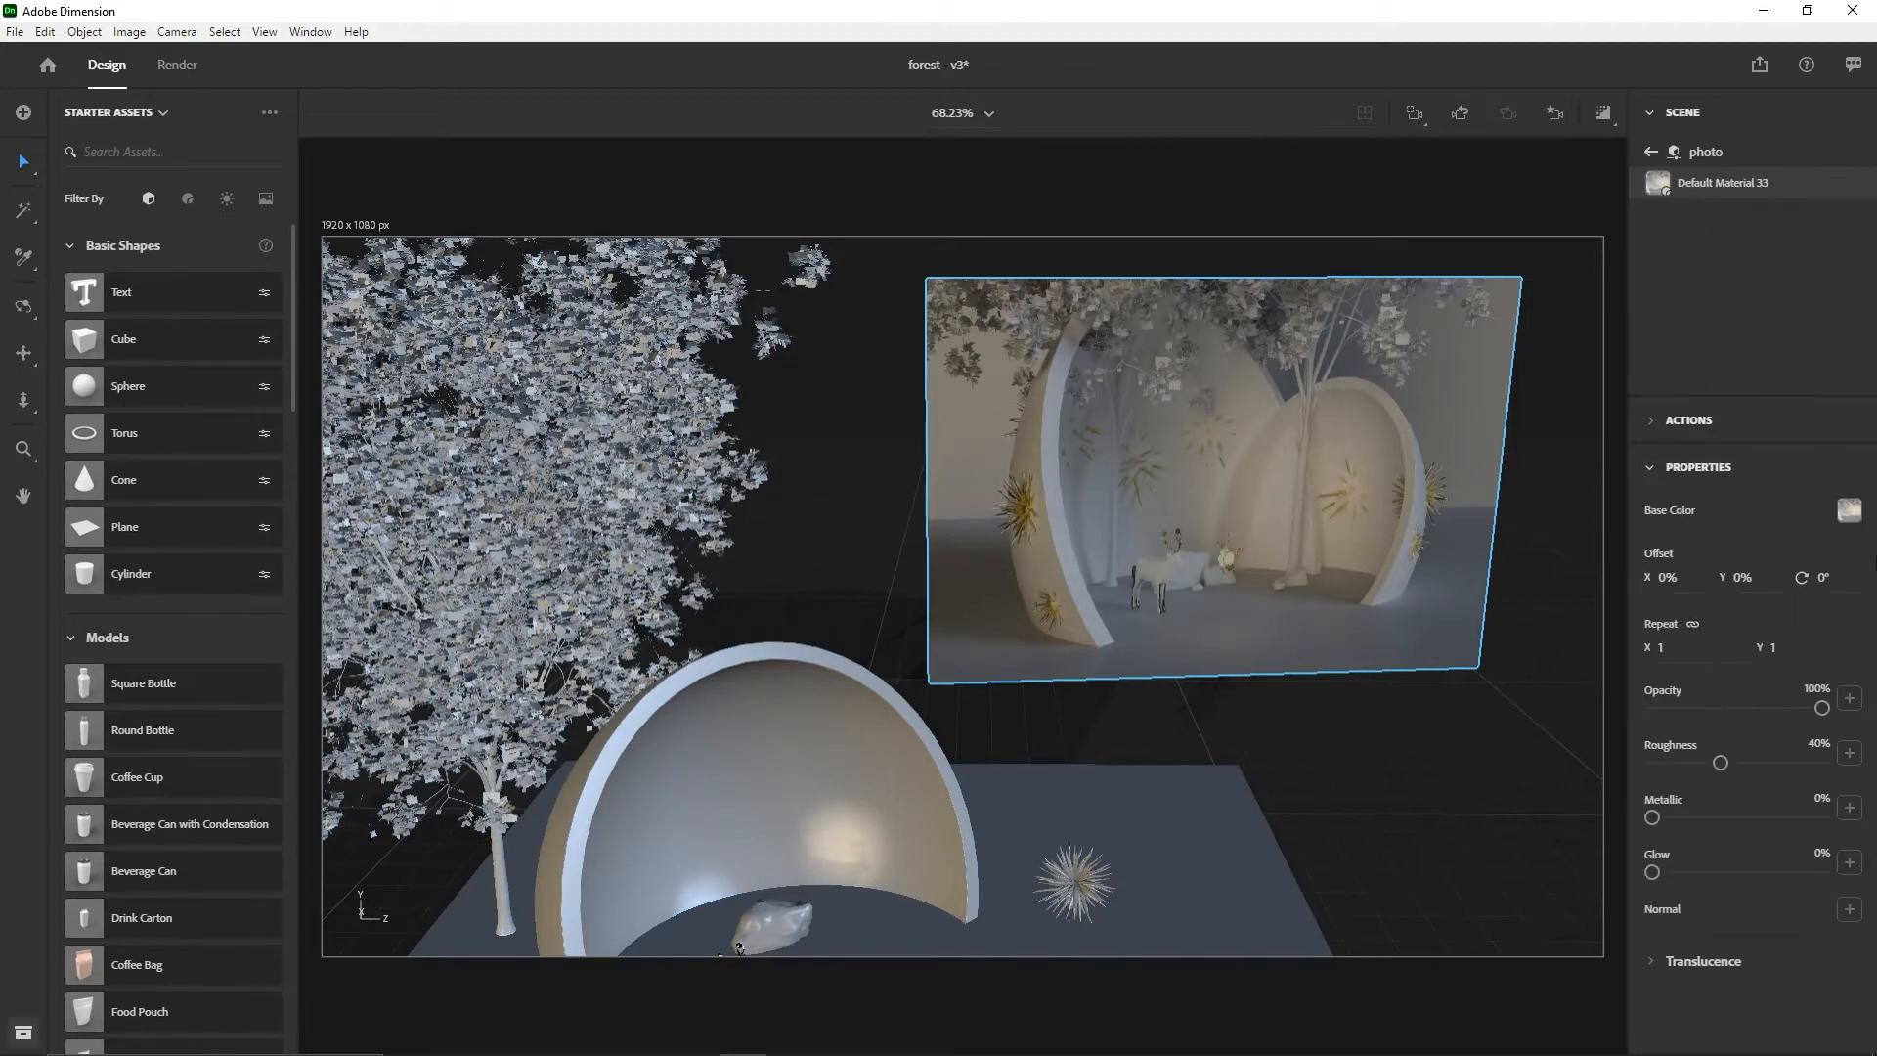
{"action": "left_click", "coordinate": [1850, 513]}
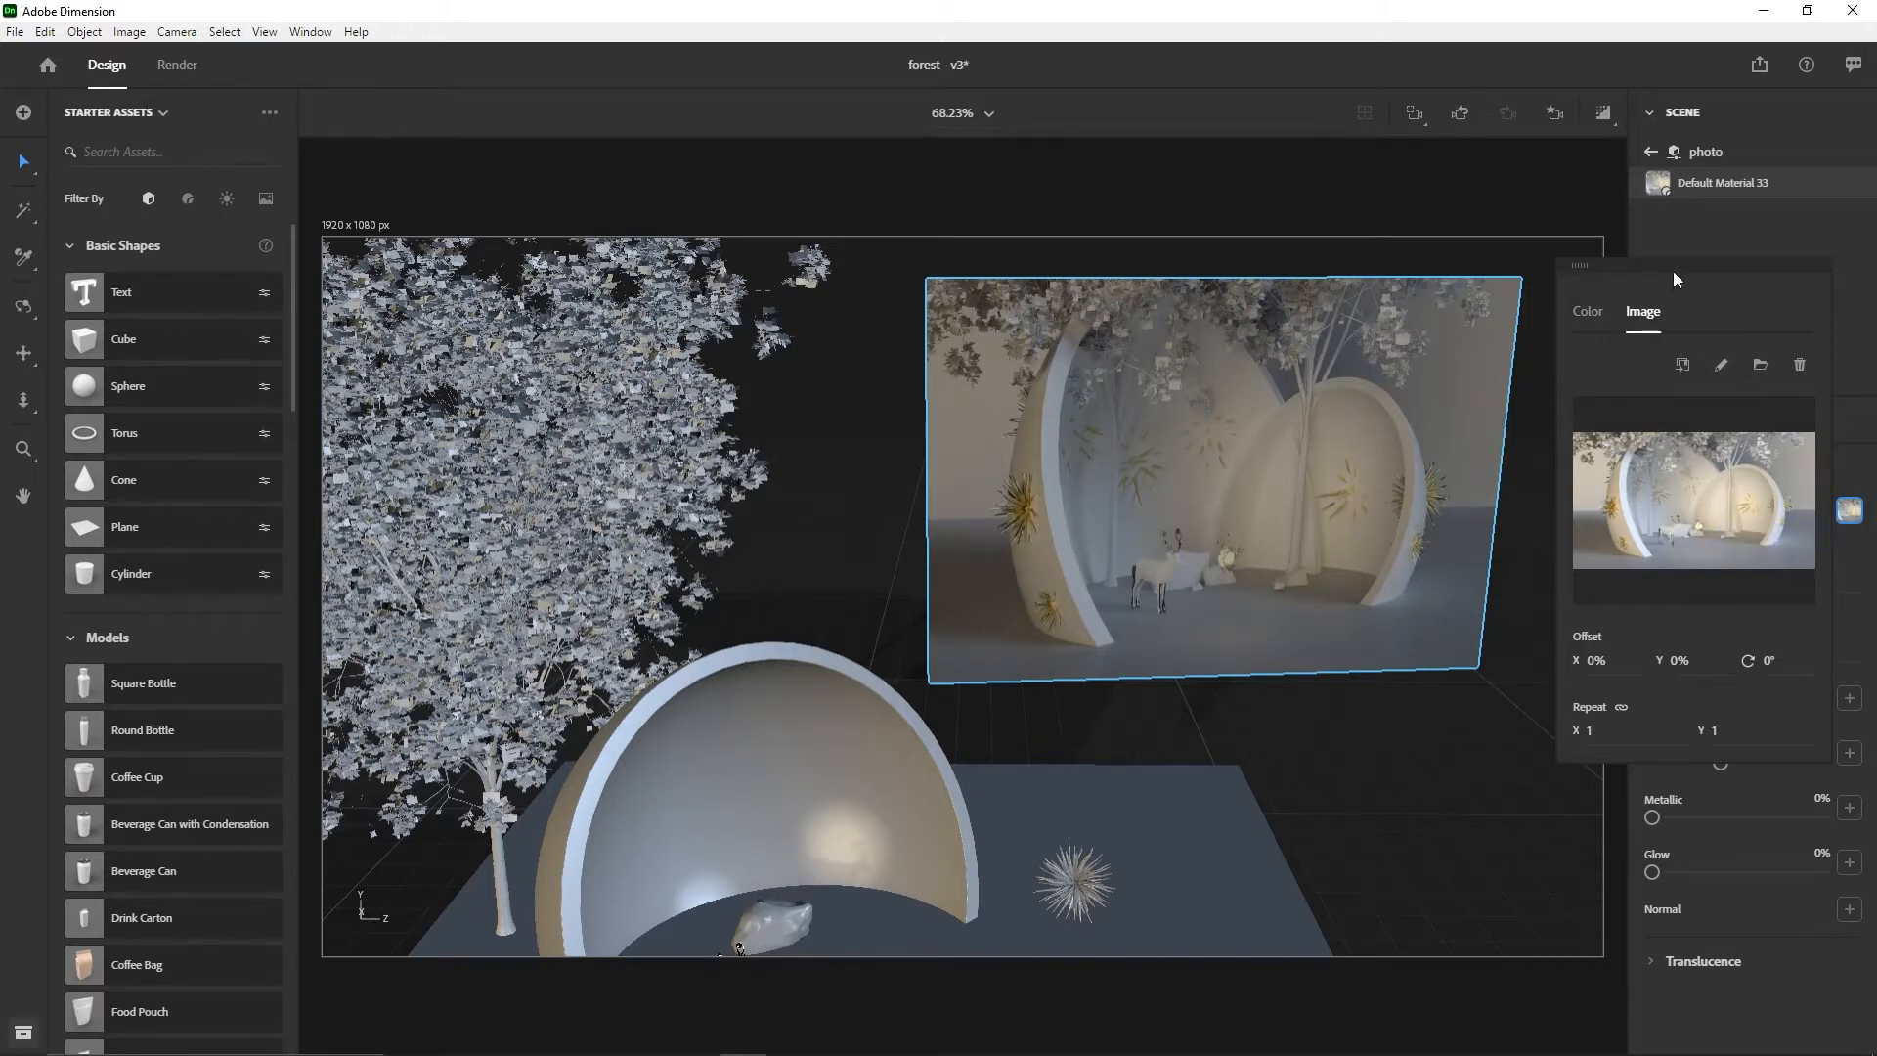
{"action": "left_click", "coordinate": [1673, 231]}
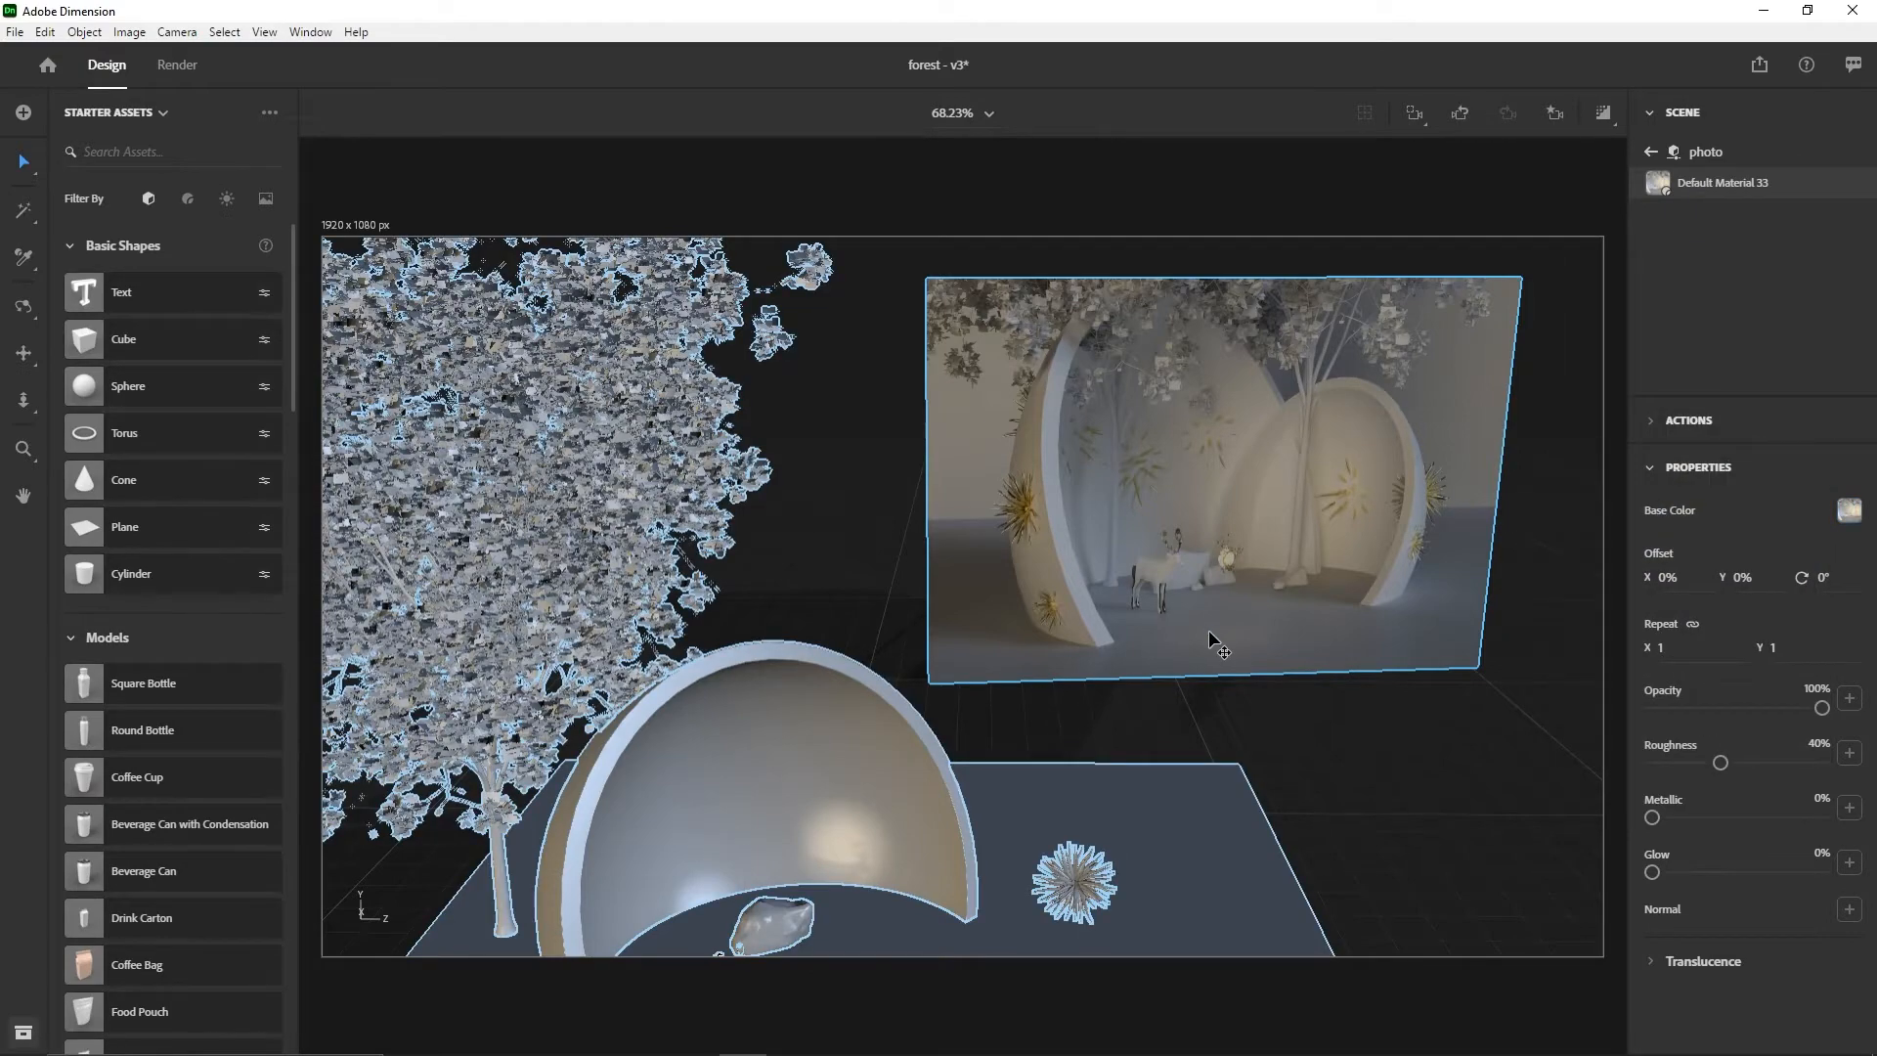
- Select the floor plane in Step 1 and move it along Z to about -210.6 cm
{"action": "right_click_drag", "start_coordinate": [1246, 588], "coordinate": [1219, 615]}
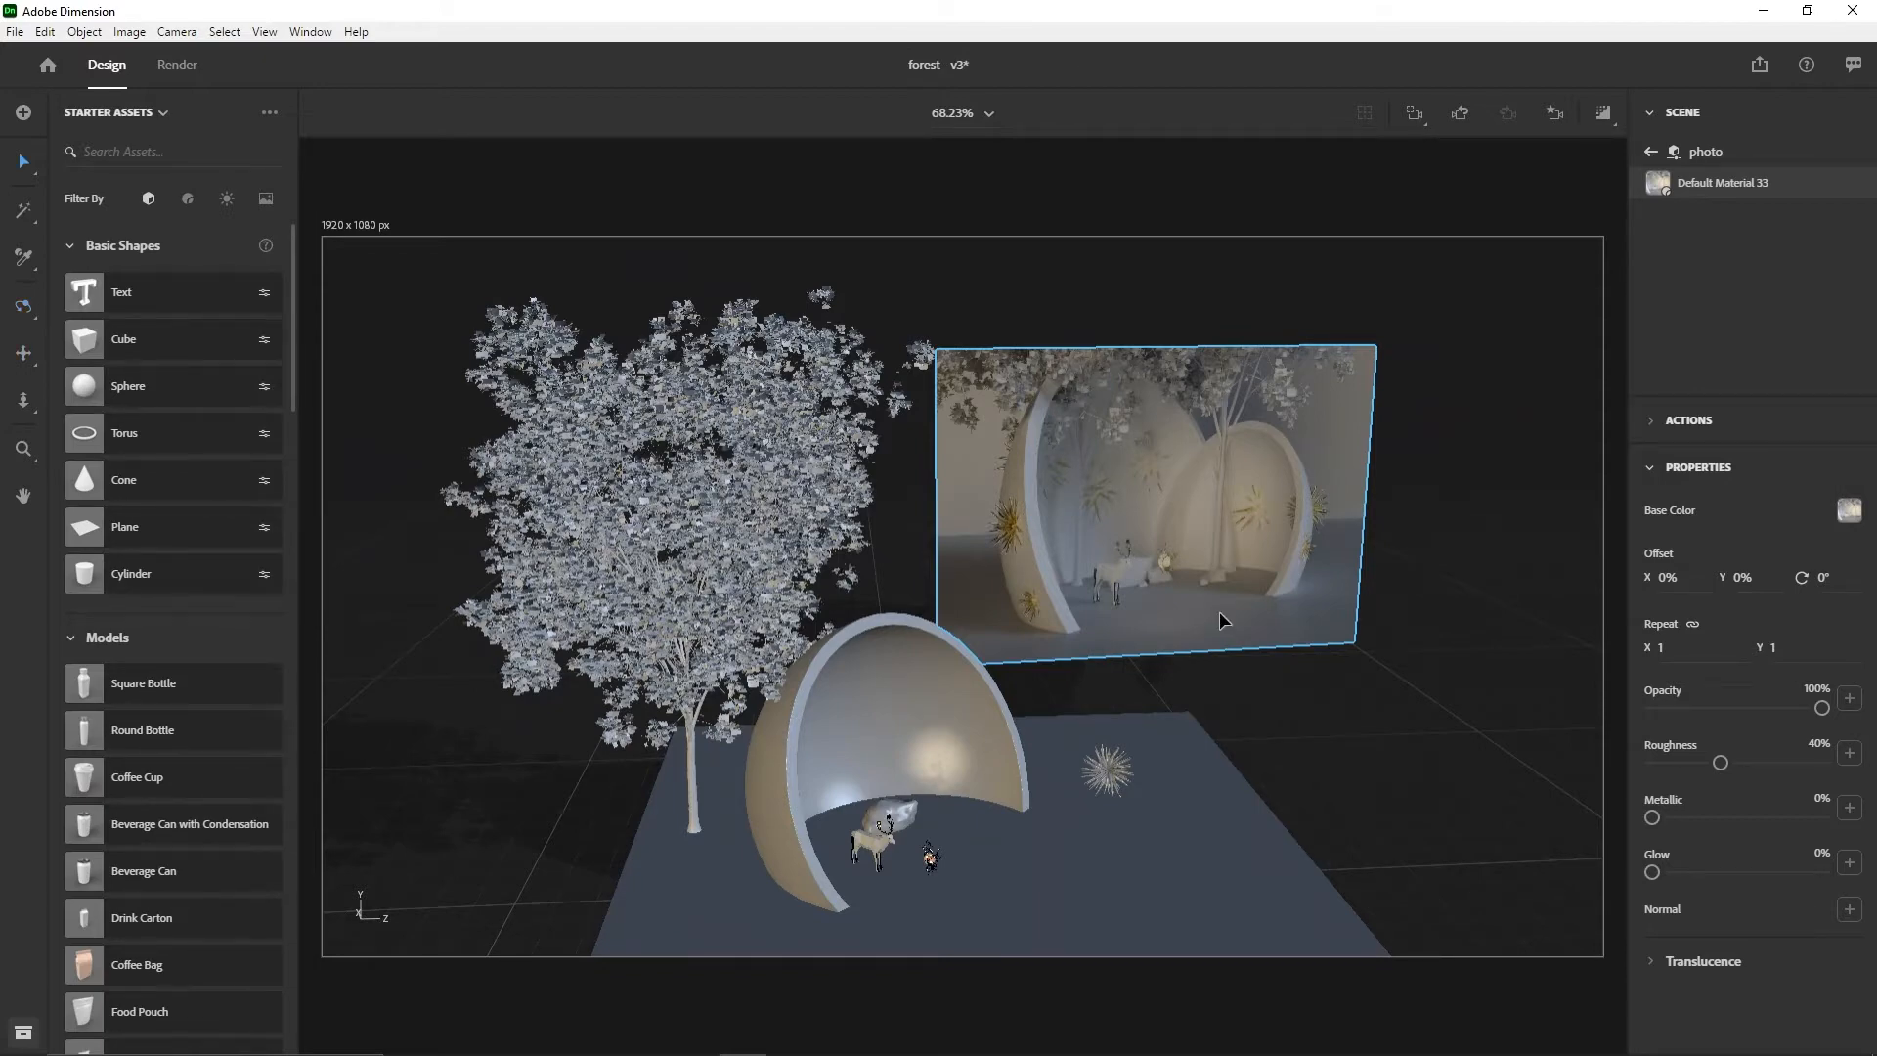
{"action": "key", "text": "v"}
{"action": "key", "text": "ctrl+a"}
{"action": "mouse_move", "coordinate": [1219, 613]}
{"action": "right_mouse_down"}
{"action": "mouse_move", "coordinate": [1242, 597]}
{"action": "mouse_move", "coordinate": [955, 658]}
{"action": "mouse_move", "coordinate": [1146, 728]}
{"action": "mouse_move", "coordinate": [1135, 519]}
{"action": "mouse_move", "coordinate": [1161, 628]}
{"action": "mouse_move", "coordinate": [1204, 611]}
{"action": "right_mouse_up"}
{"action": "right_click_drag", "start_coordinate": [1154, 708], "coordinate": [1226, 592]}
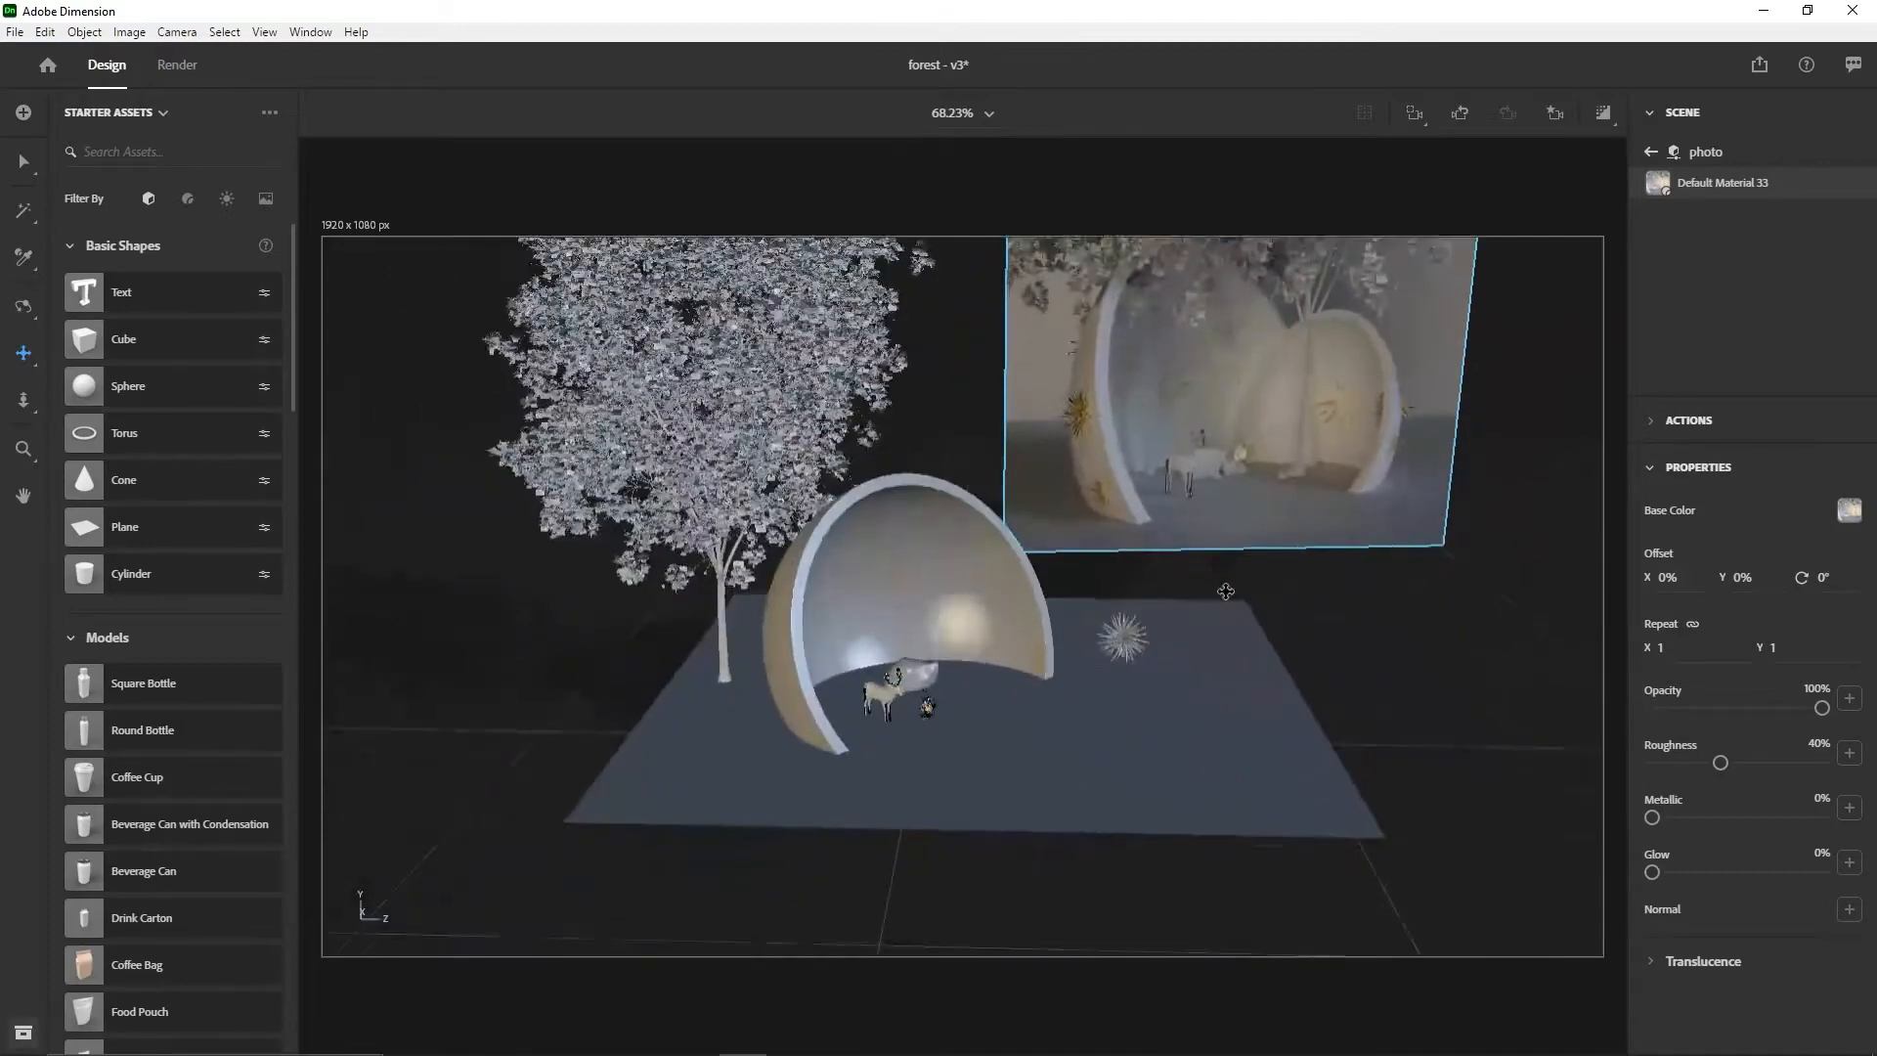
{"action": "key", "text": "ctrl+a"}
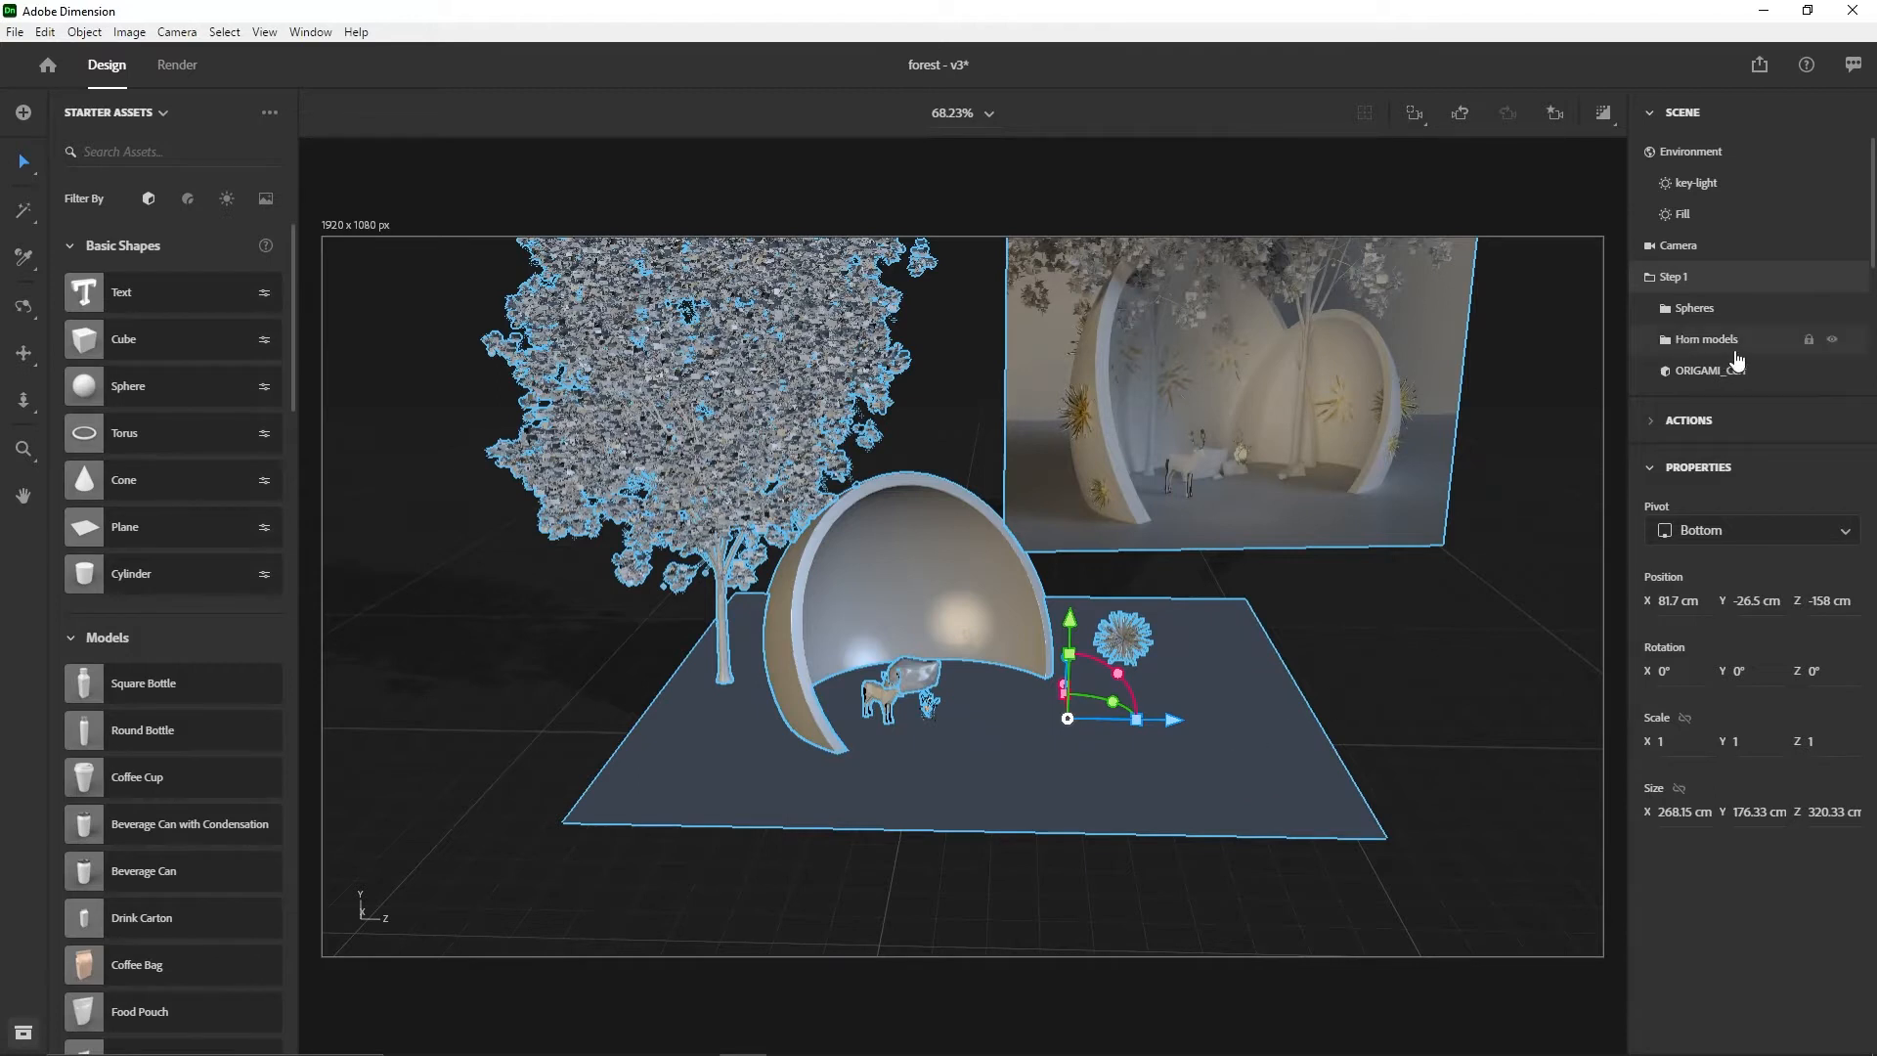
{"action": "scroll", "coordinate": [1725, 362], "scroll_direction": "down", "scroll_amount": 5}
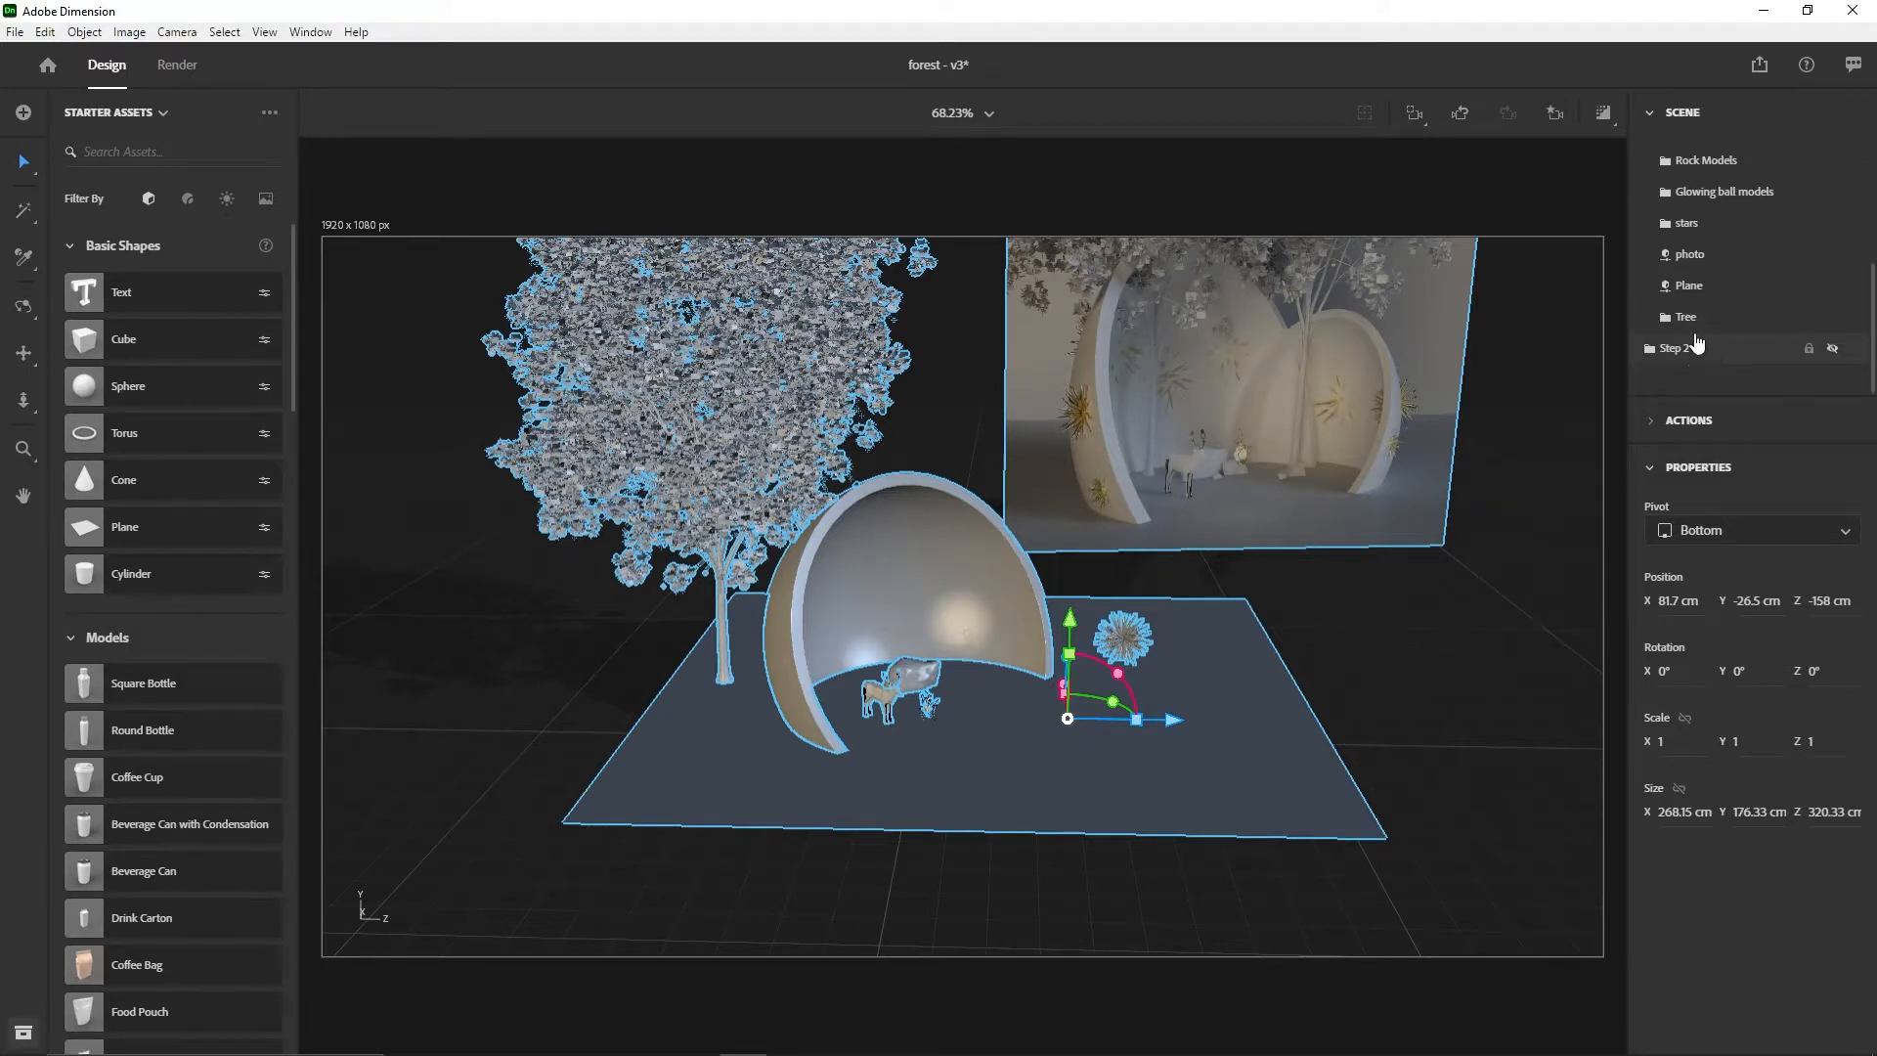
{"action": "left_click", "coordinate": [1689, 285]}
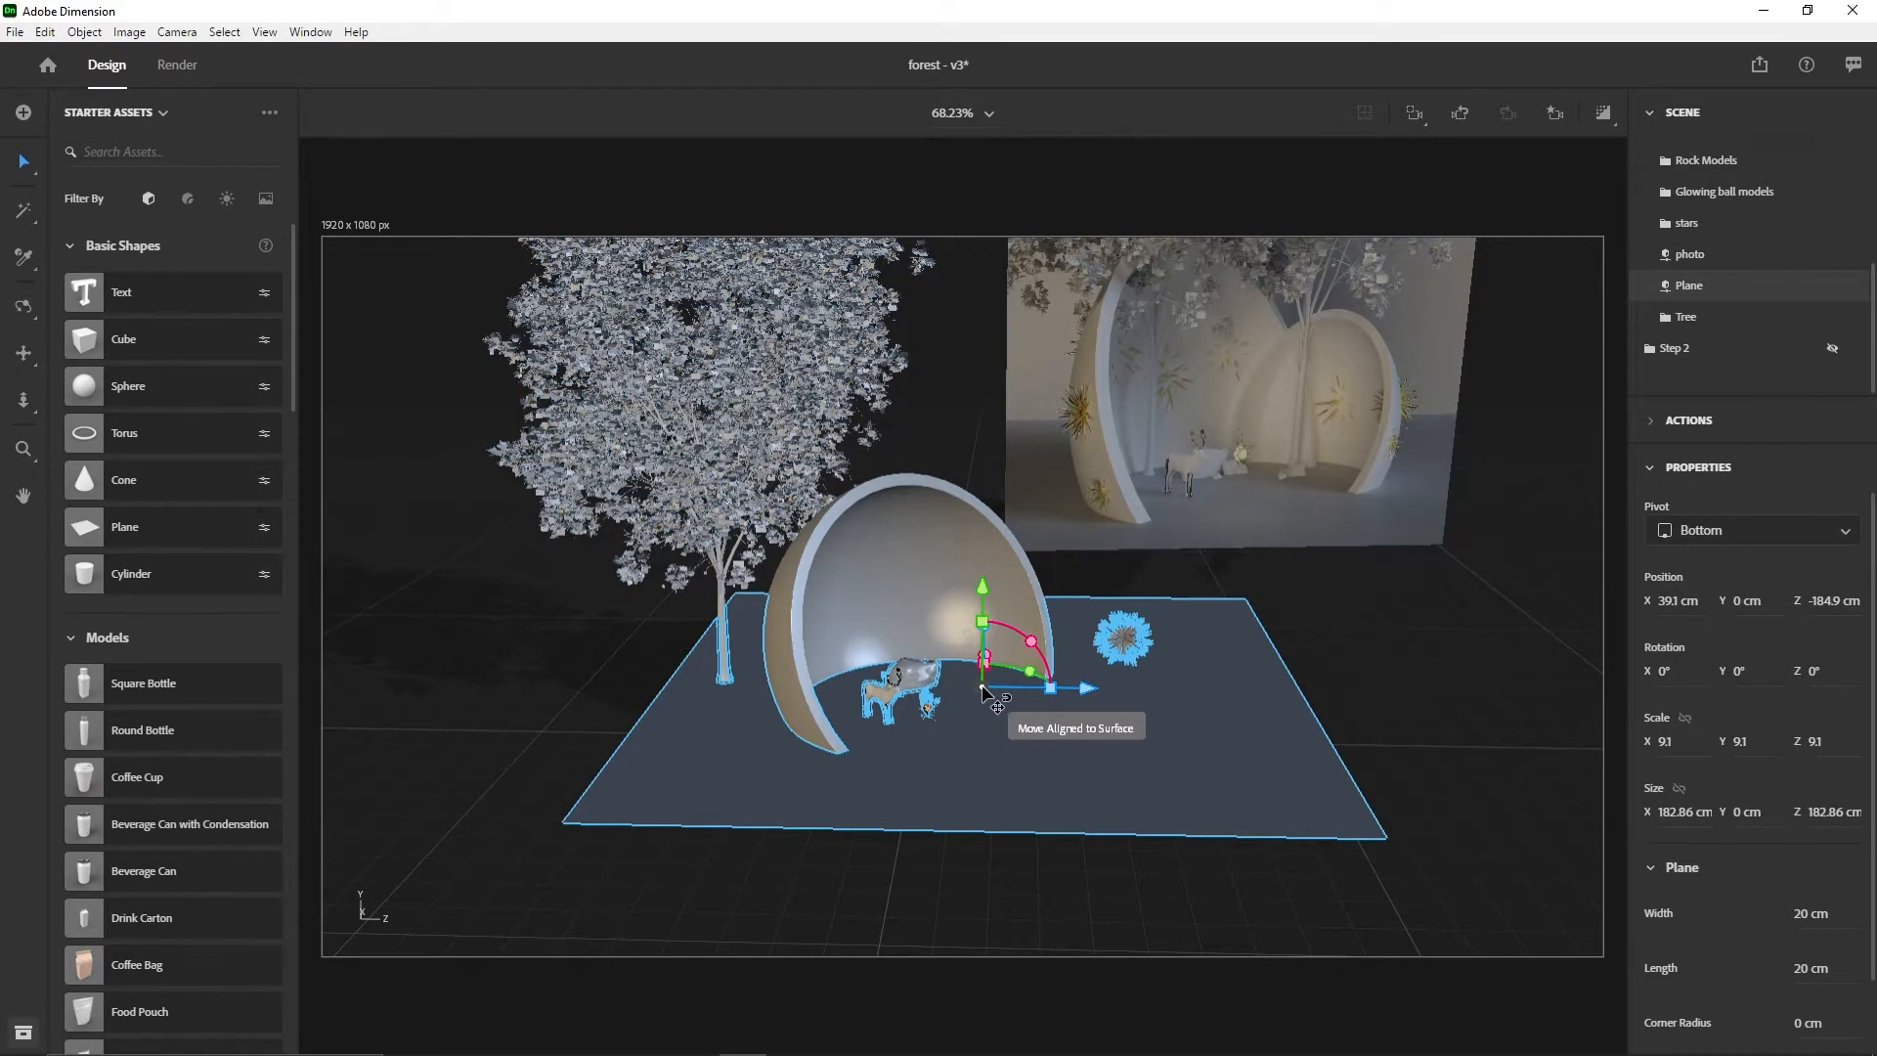
{"action": "left_click_drag", "start_coordinate": [984, 686], "coordinate": [1017, 782]}
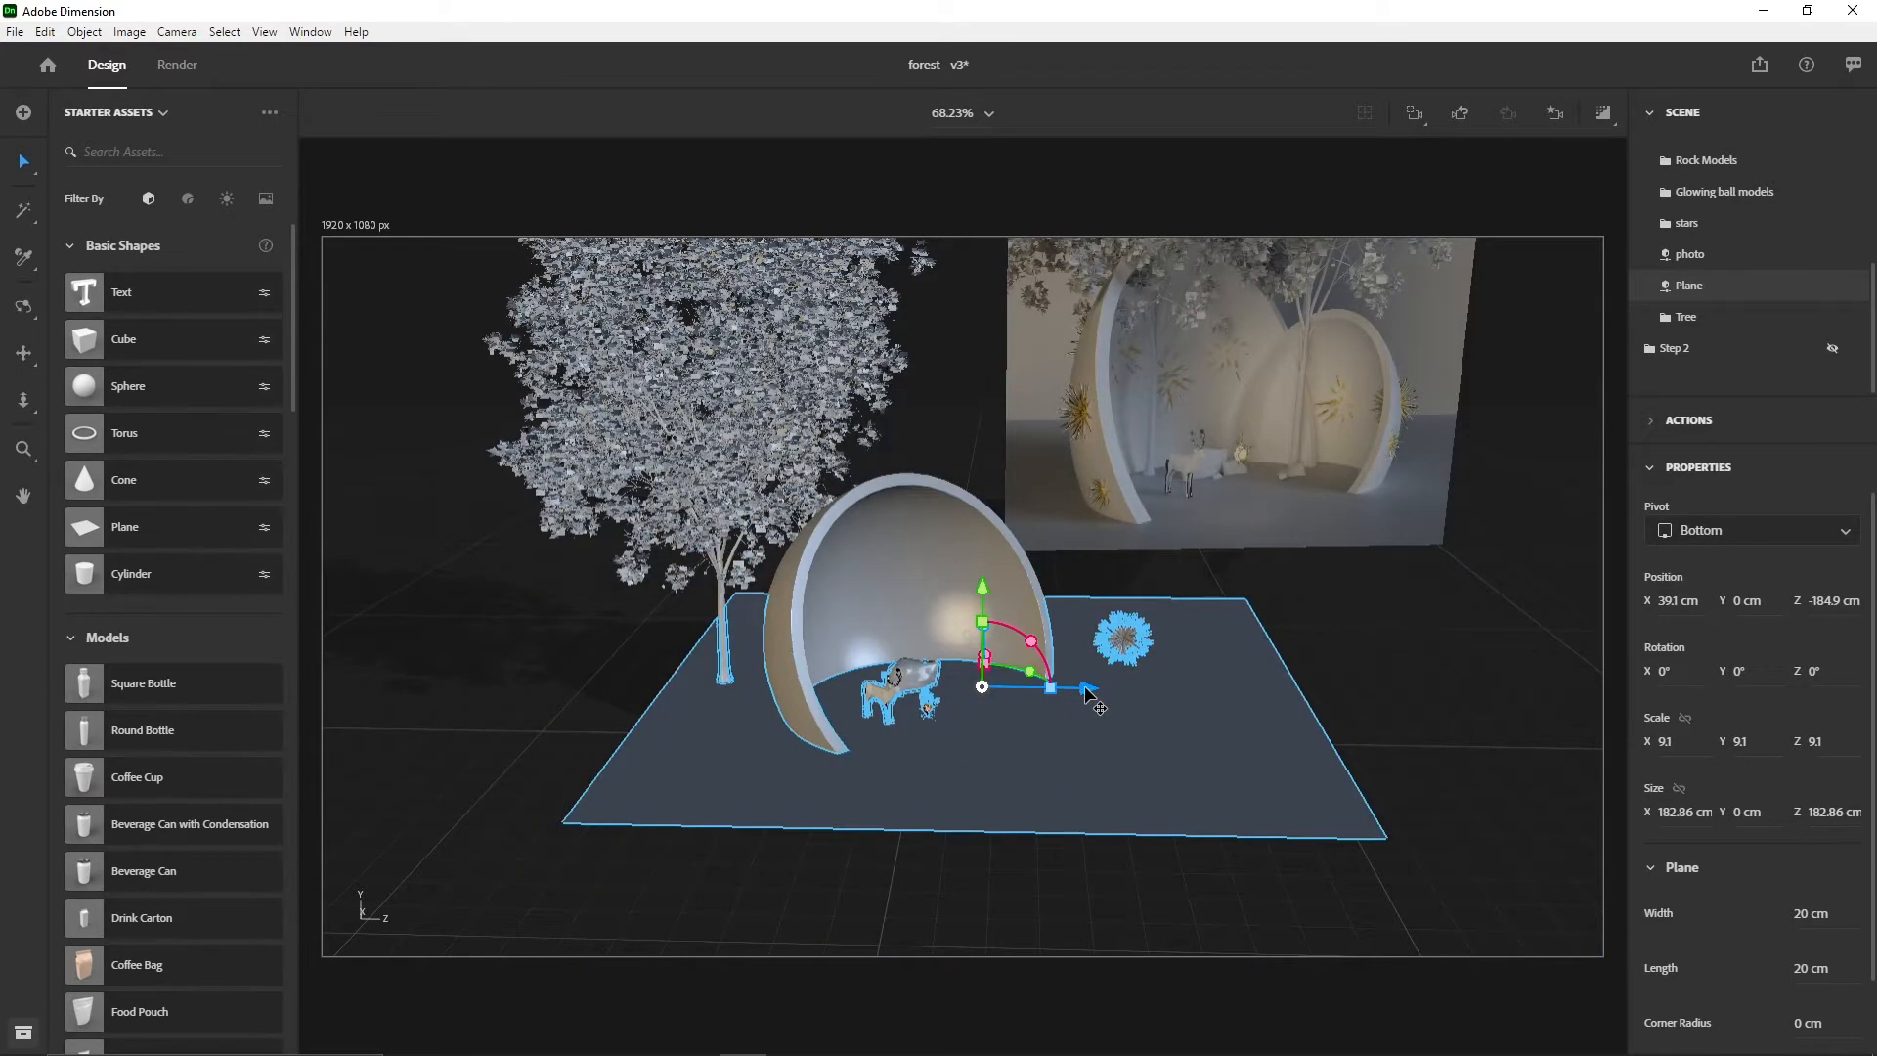
{"action": "left_click_drag", "start_coordinate": [1088, 695], "coordinate": [968, 696]}
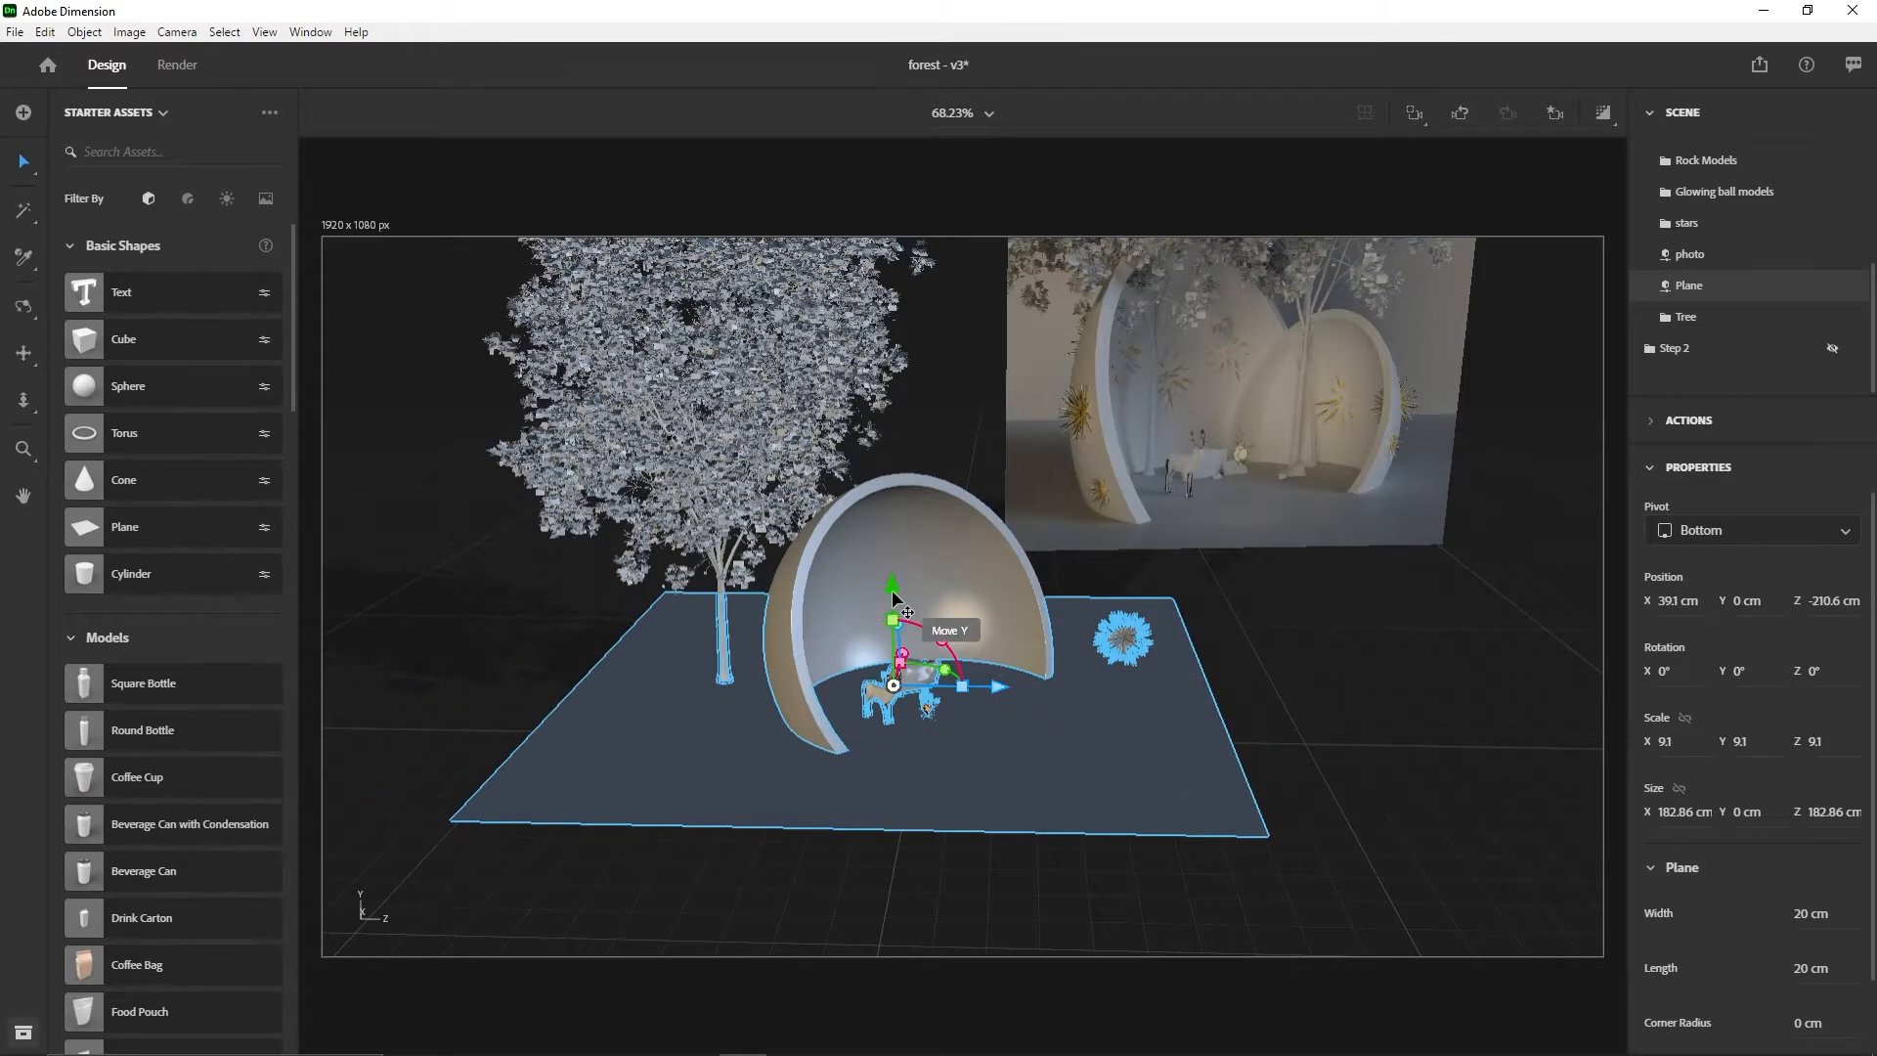
- Try raising the floor plane to about 4.4 cm in Y and scaling it along X, and undo the scaling
{"action": "mouse_move", "coordinate": [889, 584]}
{"action": "left_mouse_down"}
{"action": "mouse_move", "coordinate": [892, 383]}
{"action": "mouse_move", "coordinate": [891, 567]}
{"action": "left_mouse_up"}
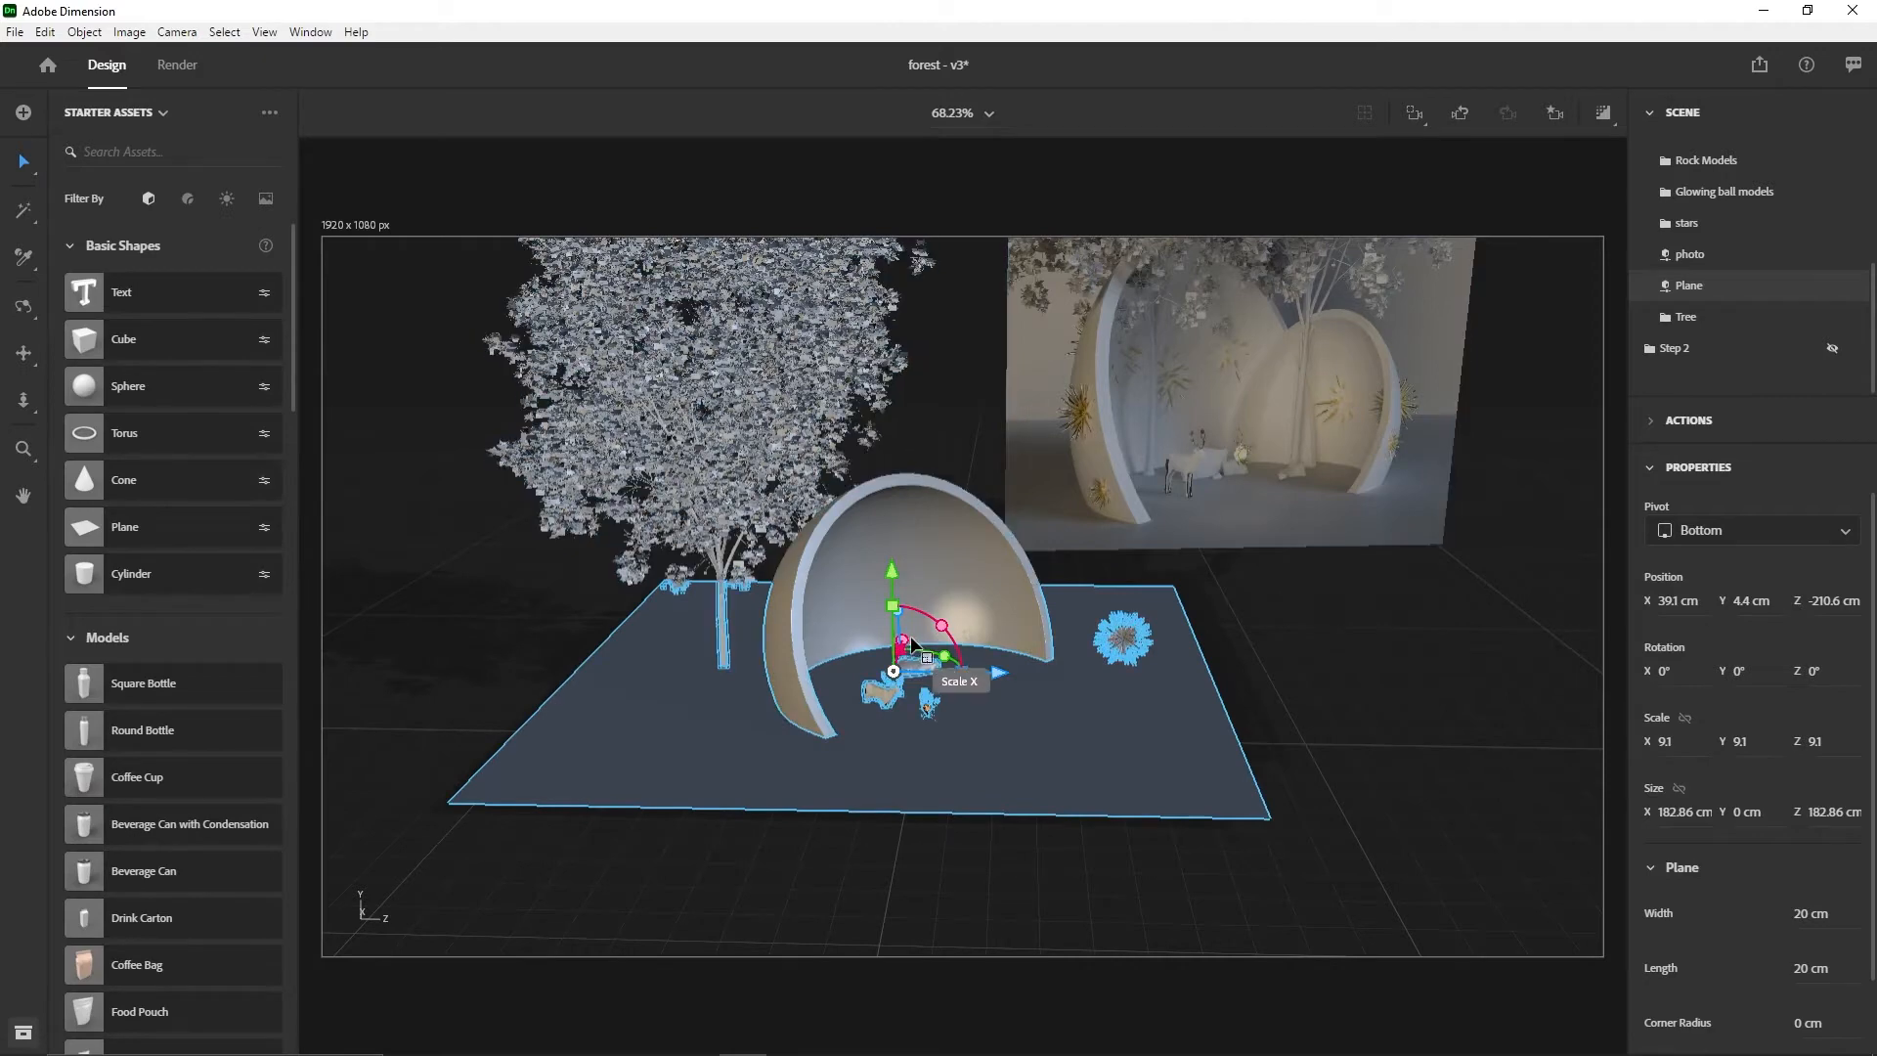
{"action": "mouse_move", "coordinate": [908, 643]}
{"action": "left_mouse_down"}
{"action": "mouse_move", "coordinate": [997, 440]}
{"action": "mouse_move", "coordinate": [841, 763]}
{"action": "mouse_move", "coordinate": [860, 671]}
{"action": "mouse_move", "coordinate": [934, 648]}
{"action": "left_mouse_up"}
{"action": "key", "text": "ctrl+z"}
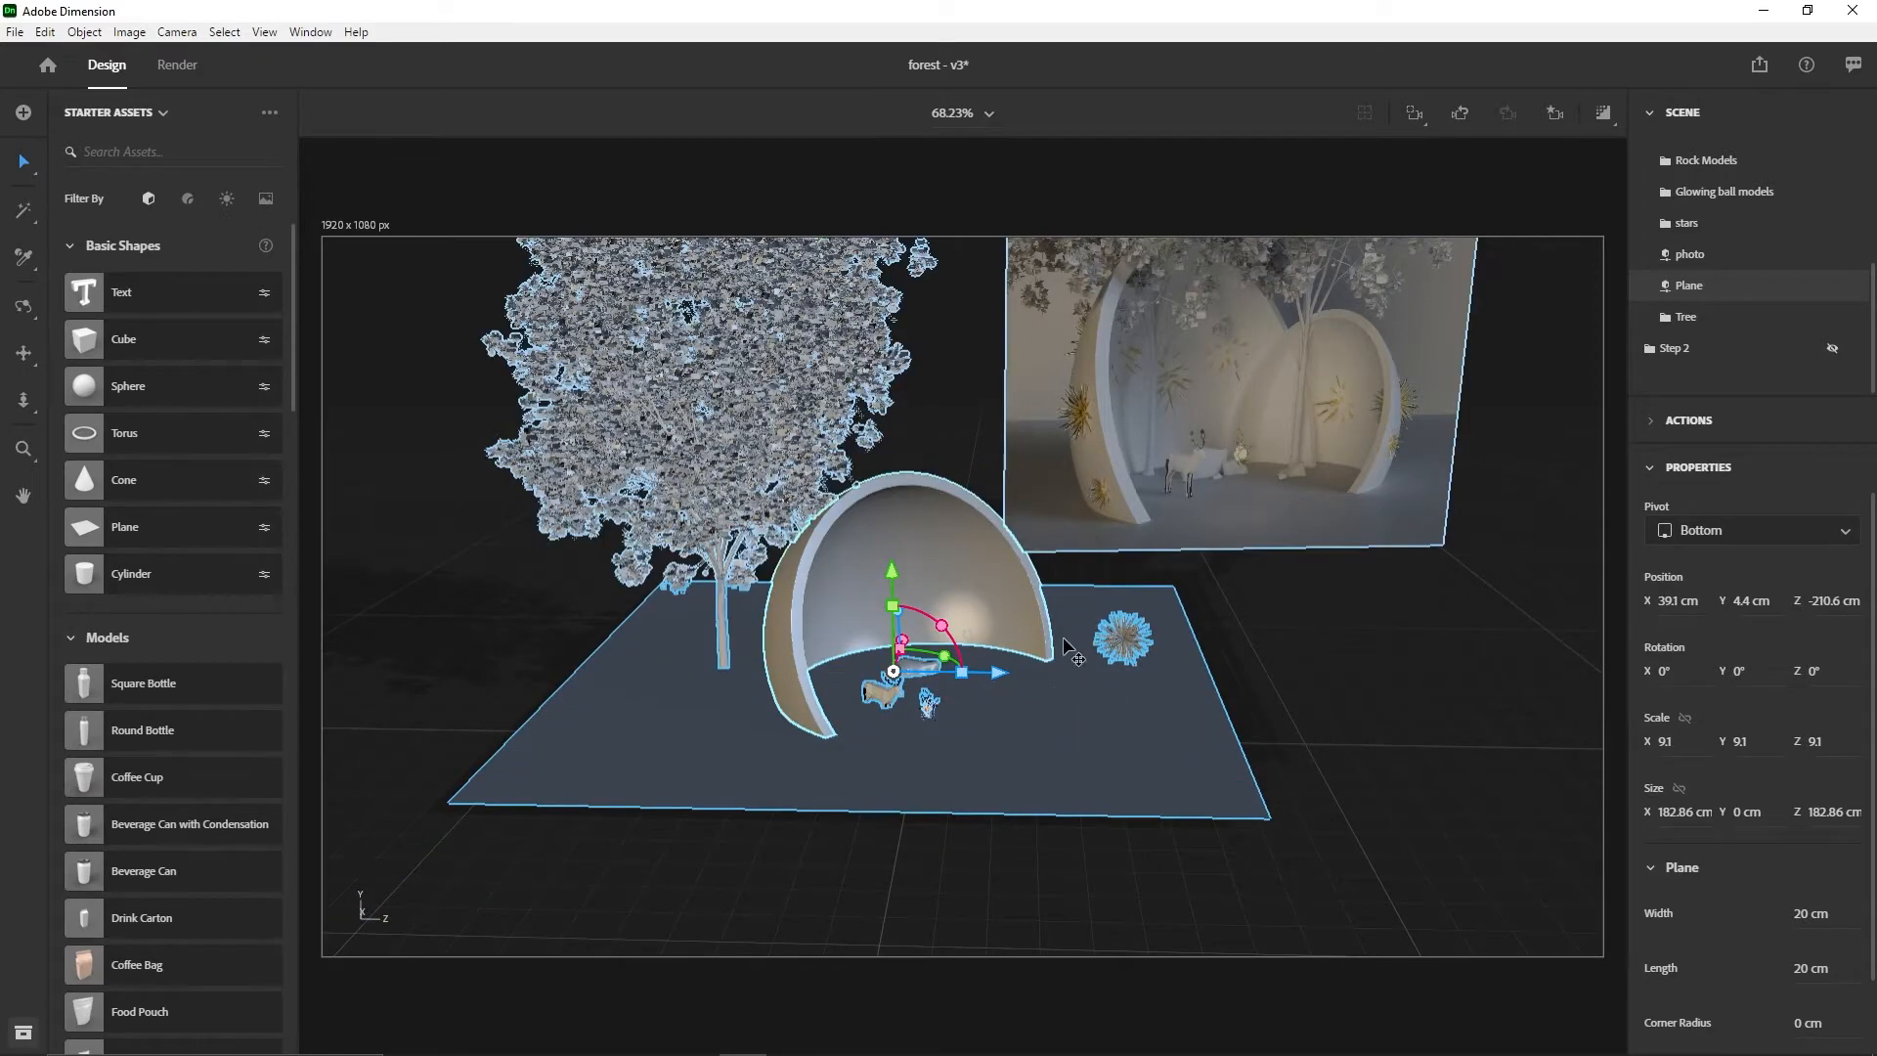
{"action": "middle_click_drag", "start_coordinate": [890, 570], "coordinate": [1099, 642]}
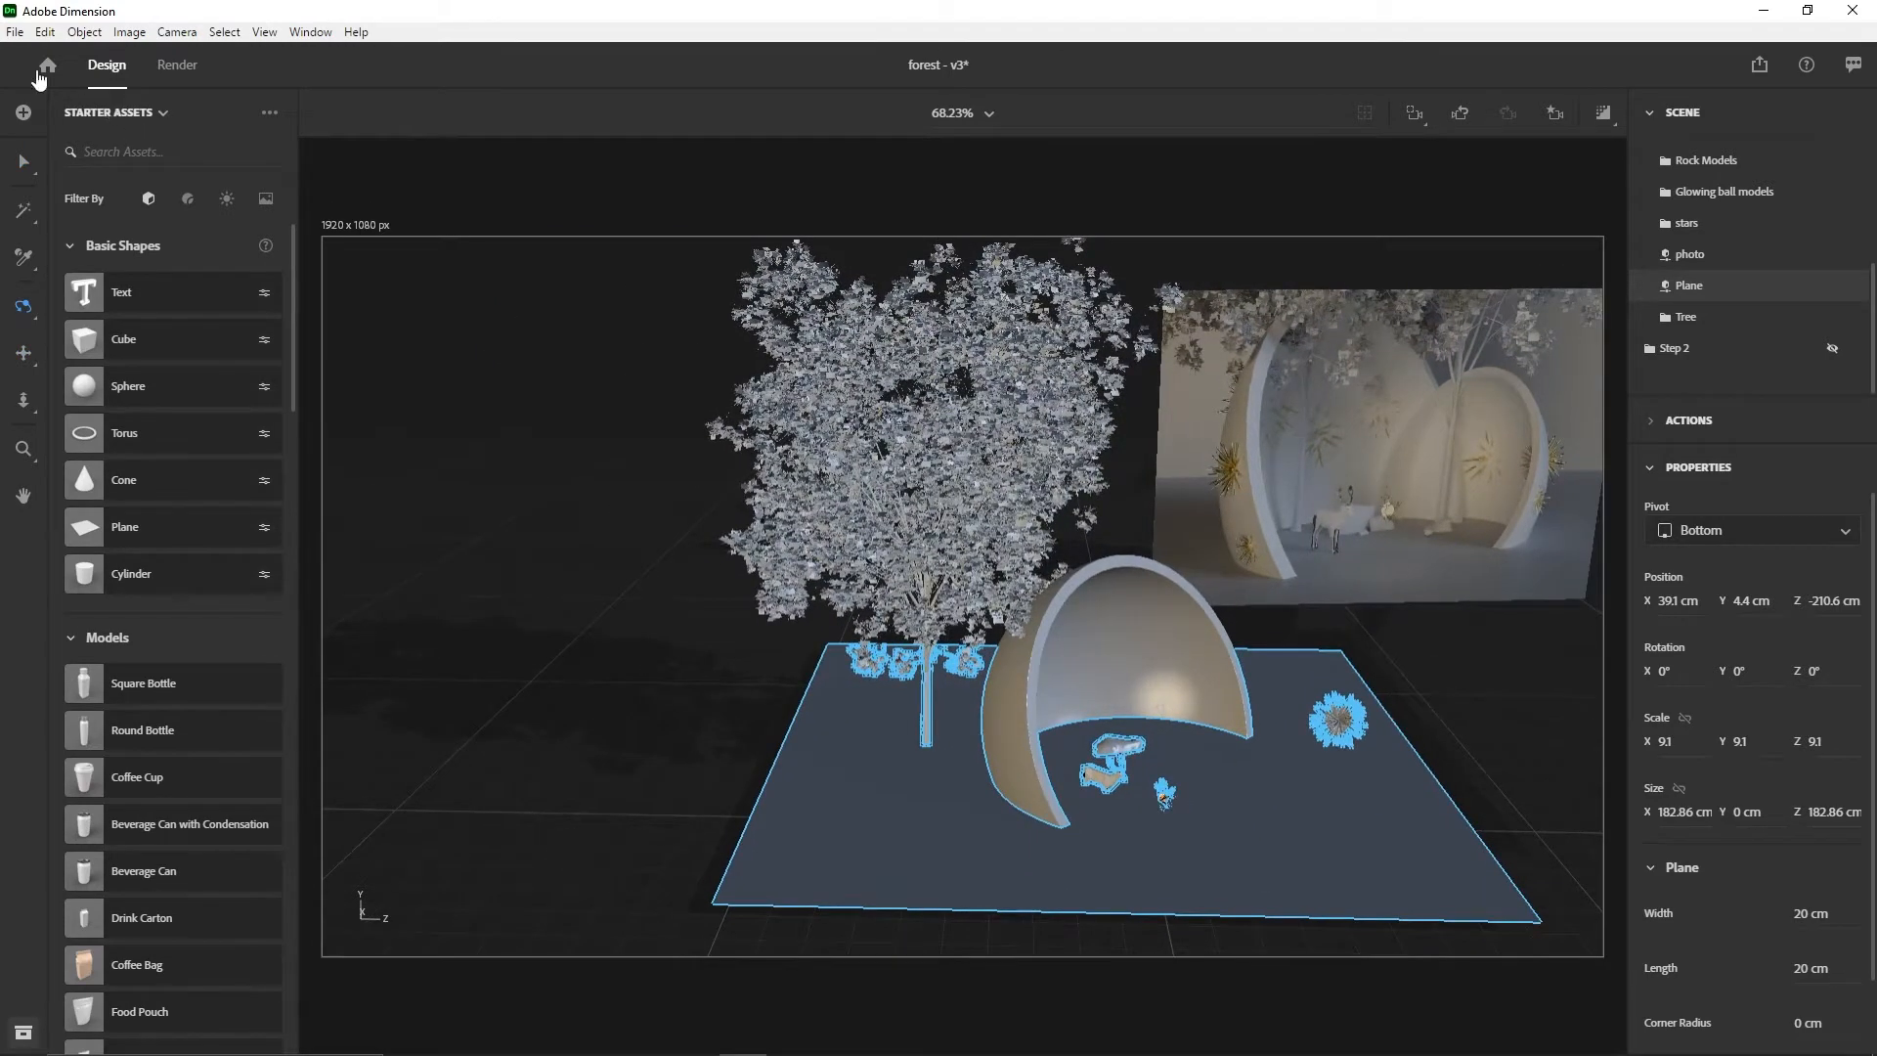
- Review the keyboard shortcut preferences, including the File commands, and leave them without making changes
{"action": "left_click", "coordinate": [16, 33]}
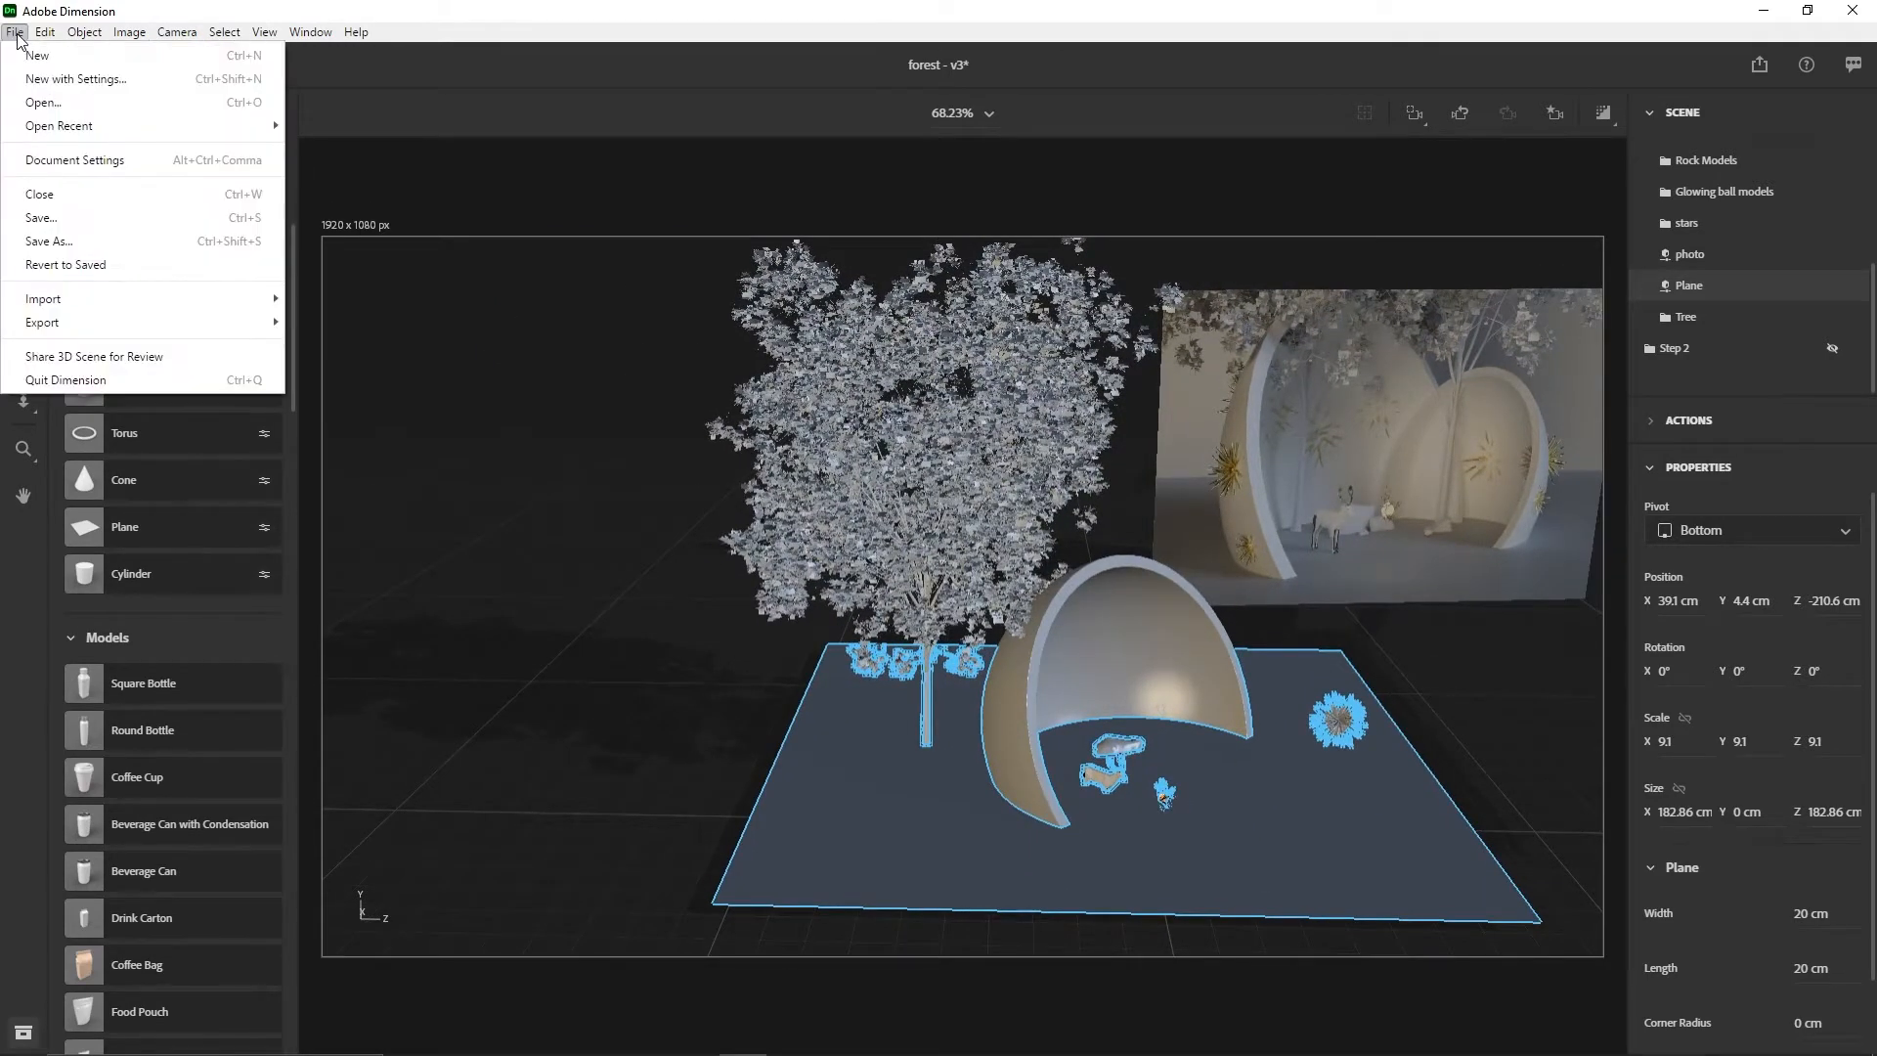
{"action": "mouse_move", "coordinate": [45, 32]}
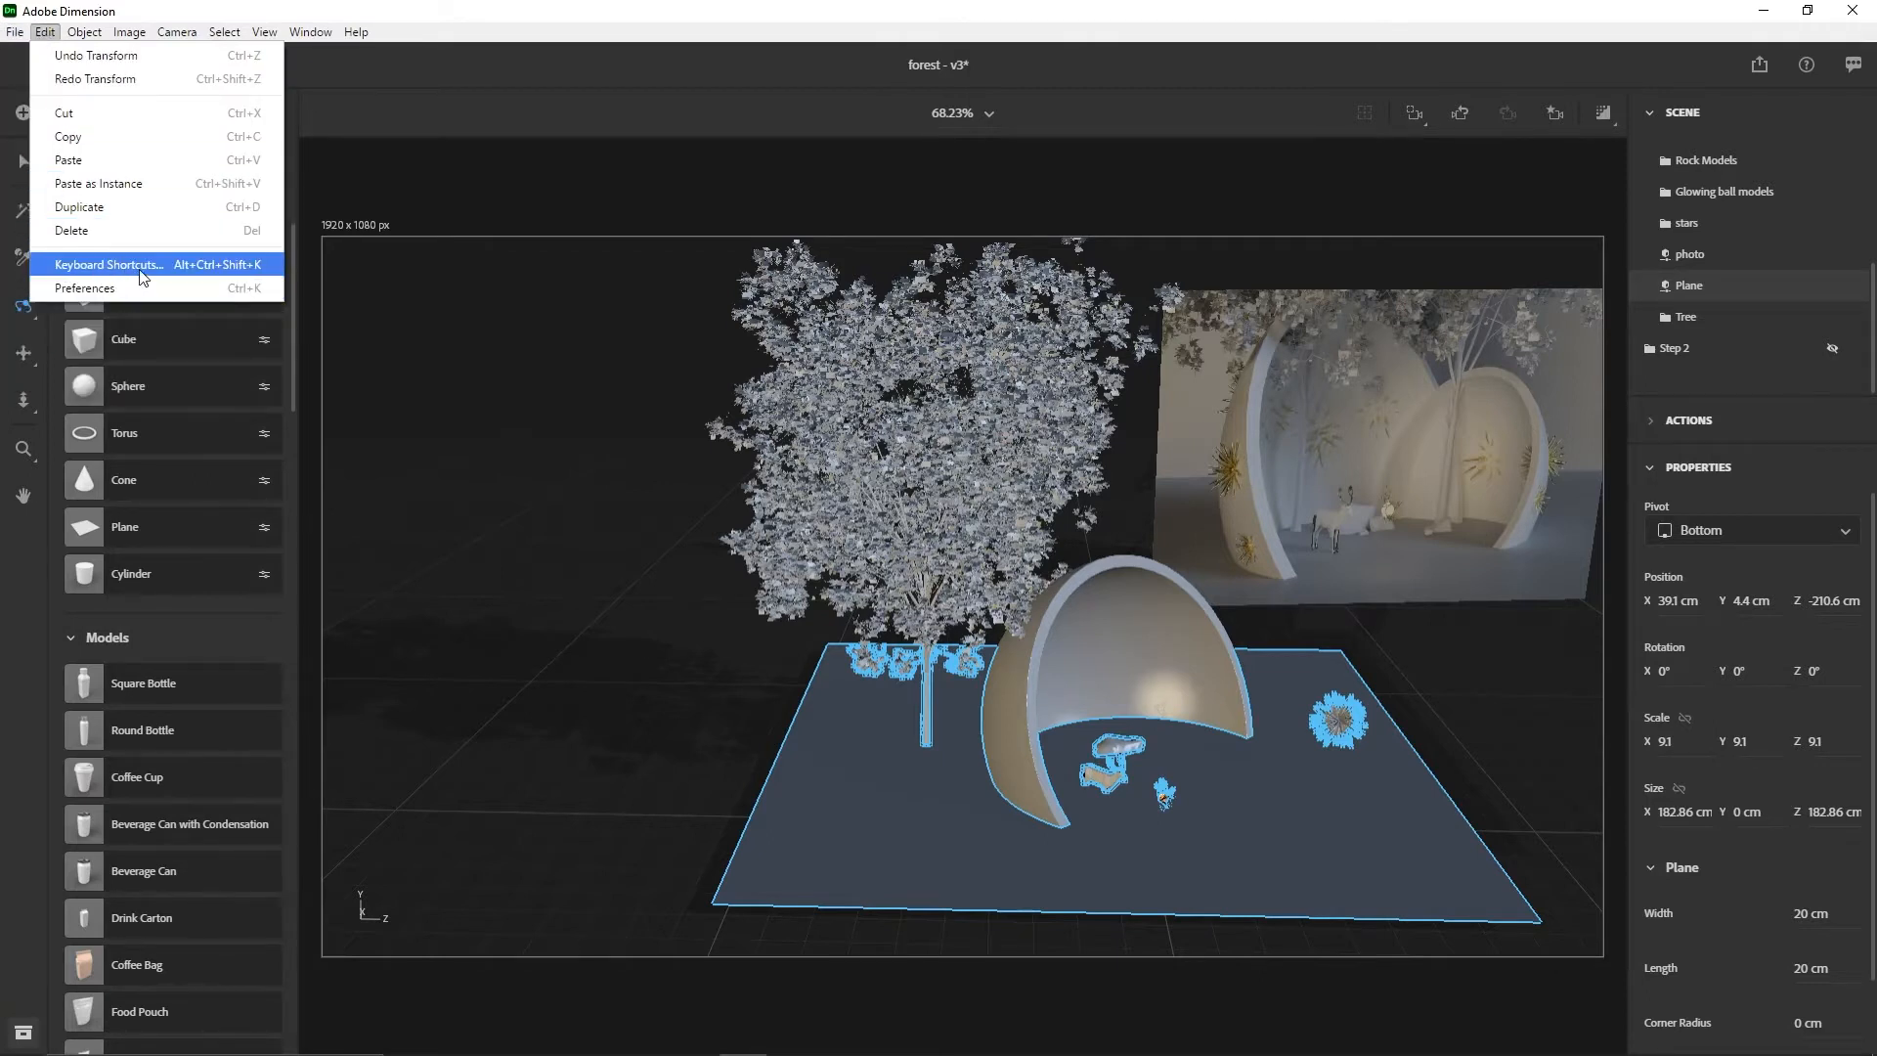
{"action": "left_click", "coordinate": [109, 268]}
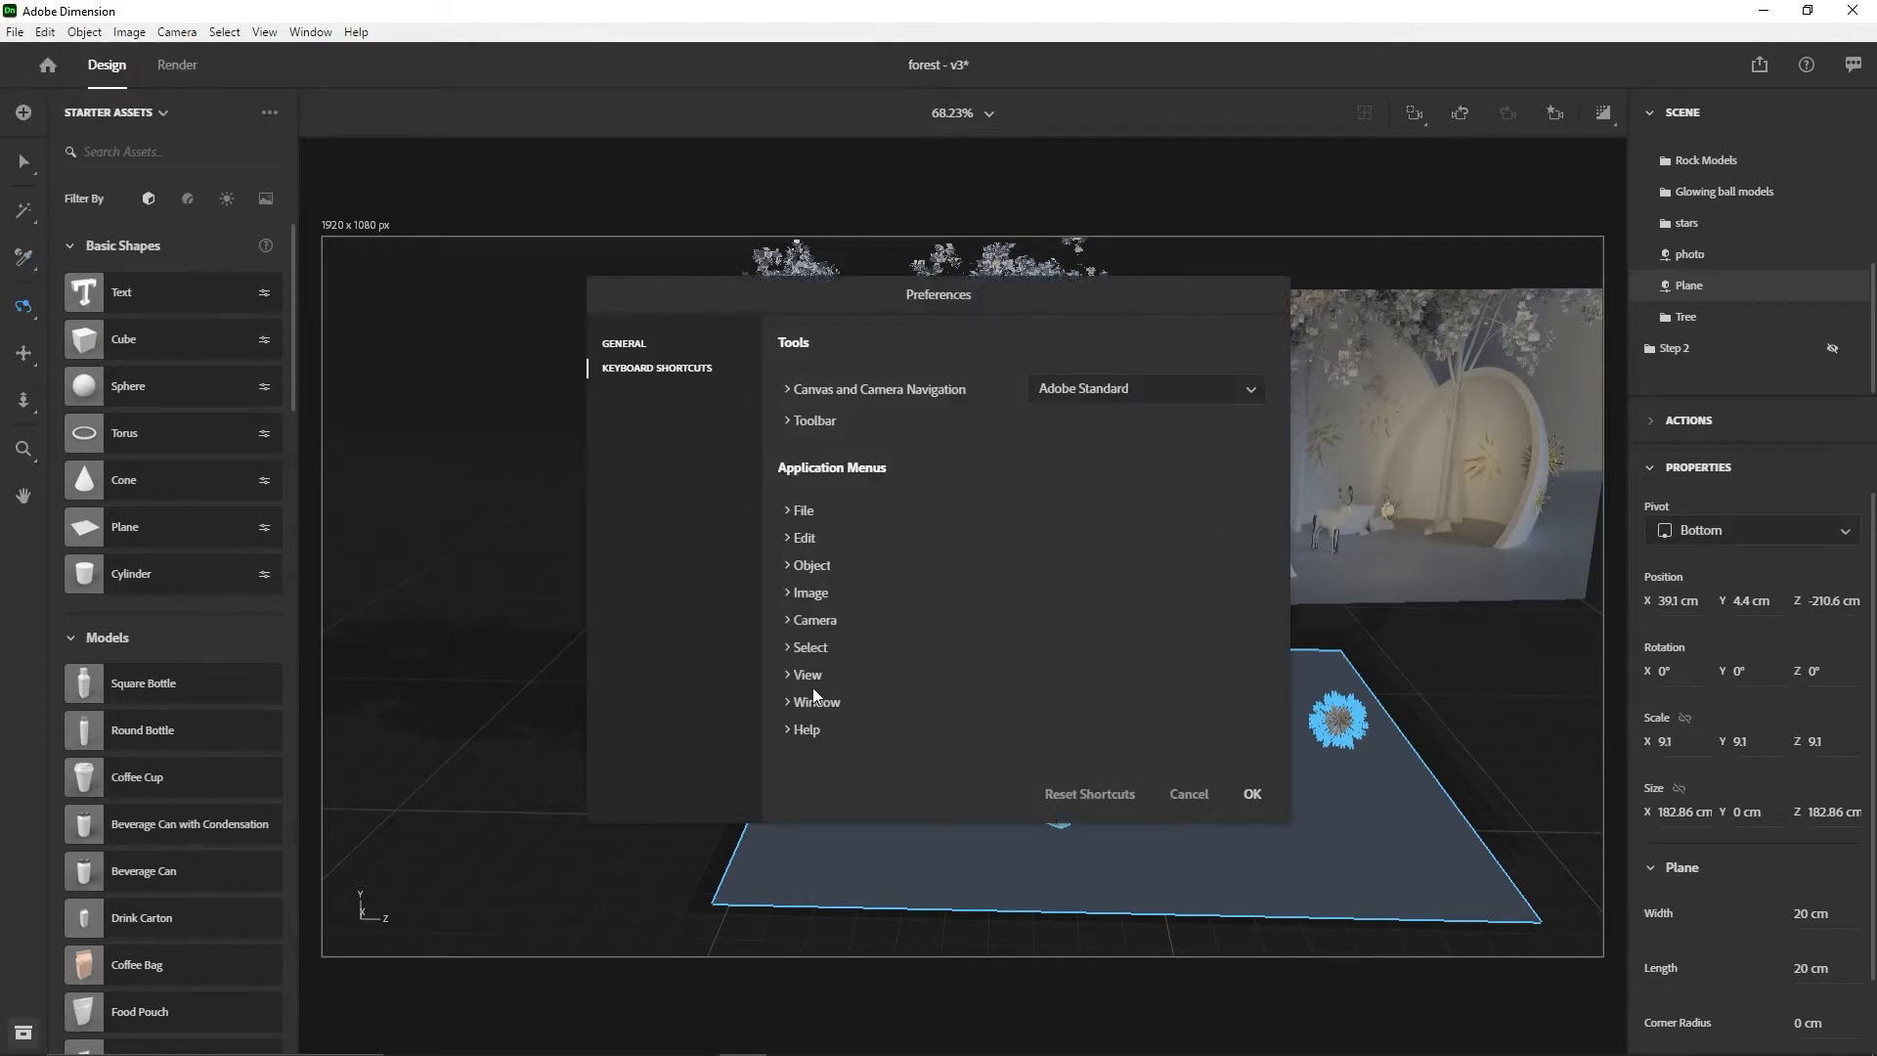
{"action": "left_click", "coordinate": [790, 510]}
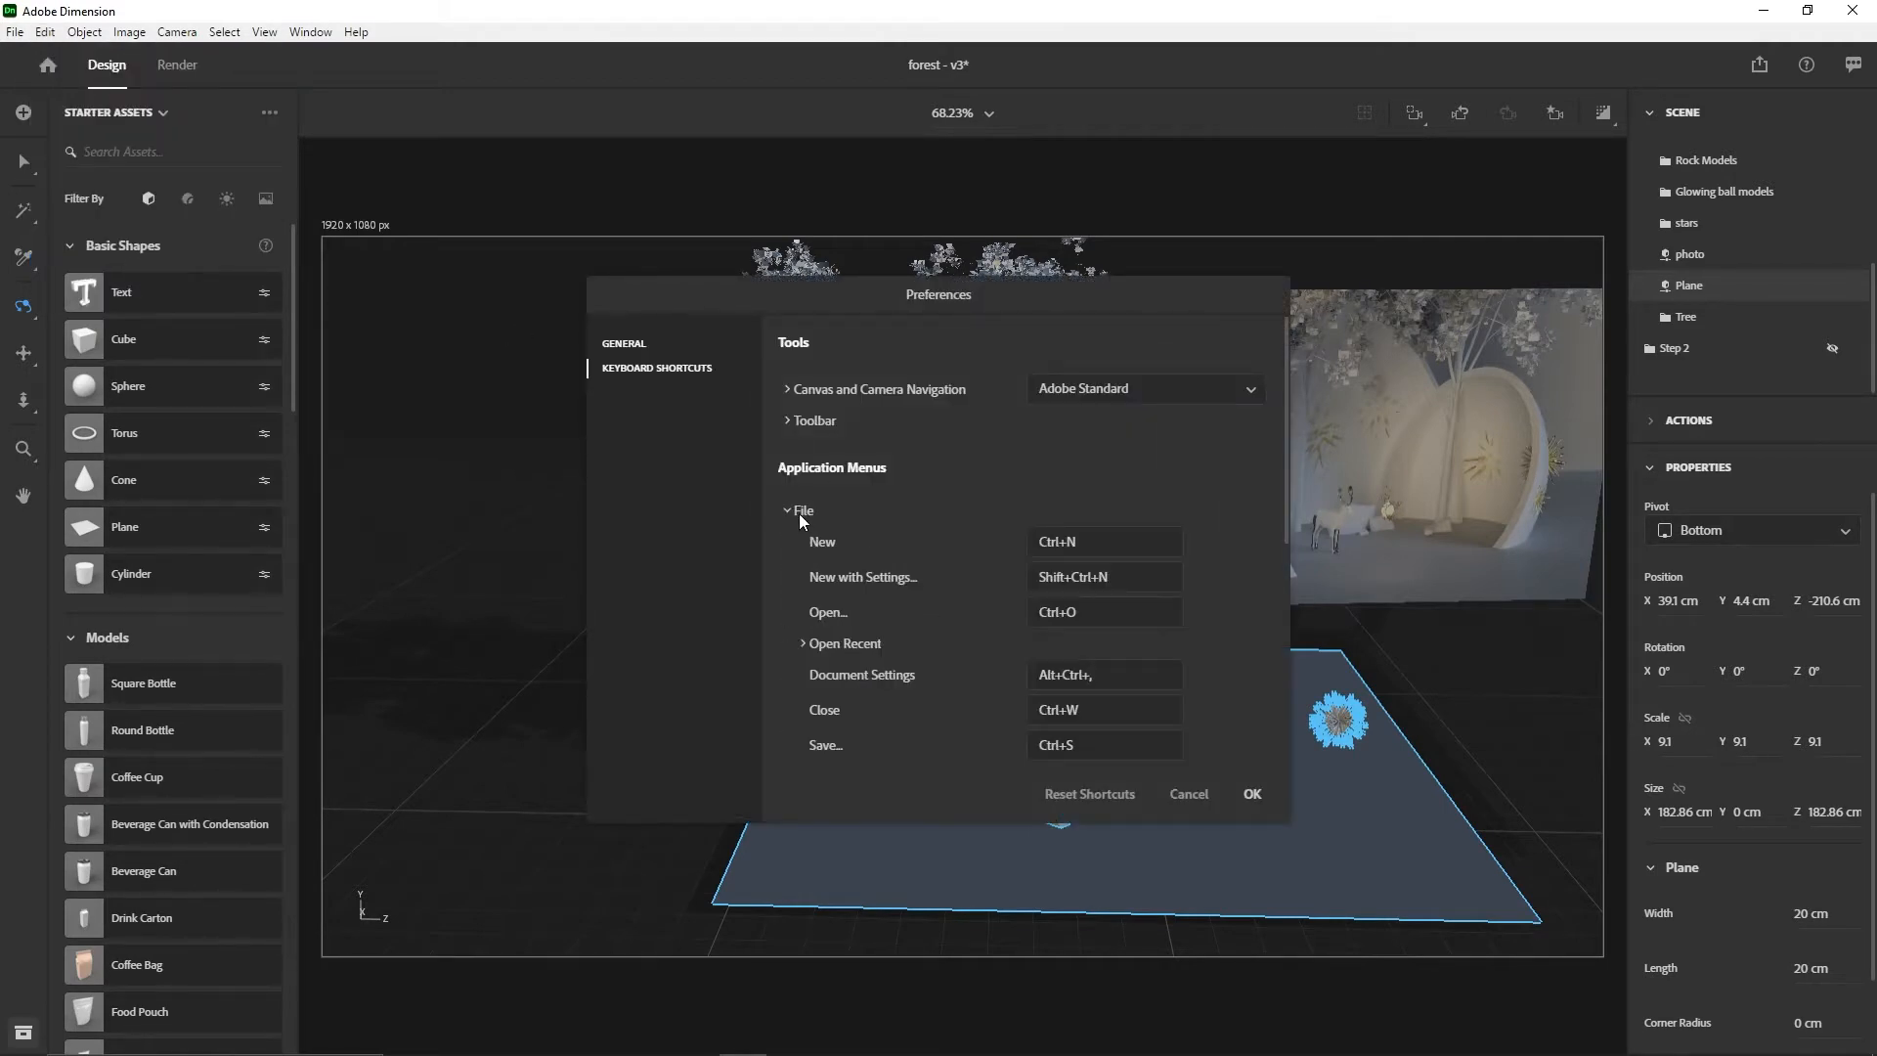
{"action": "left_click", "coordinate": [790, 509]}
{"action": "left_click", "coordinate": [790, 508]}
{"action": "left_click", "coordinate": [790, 509]}
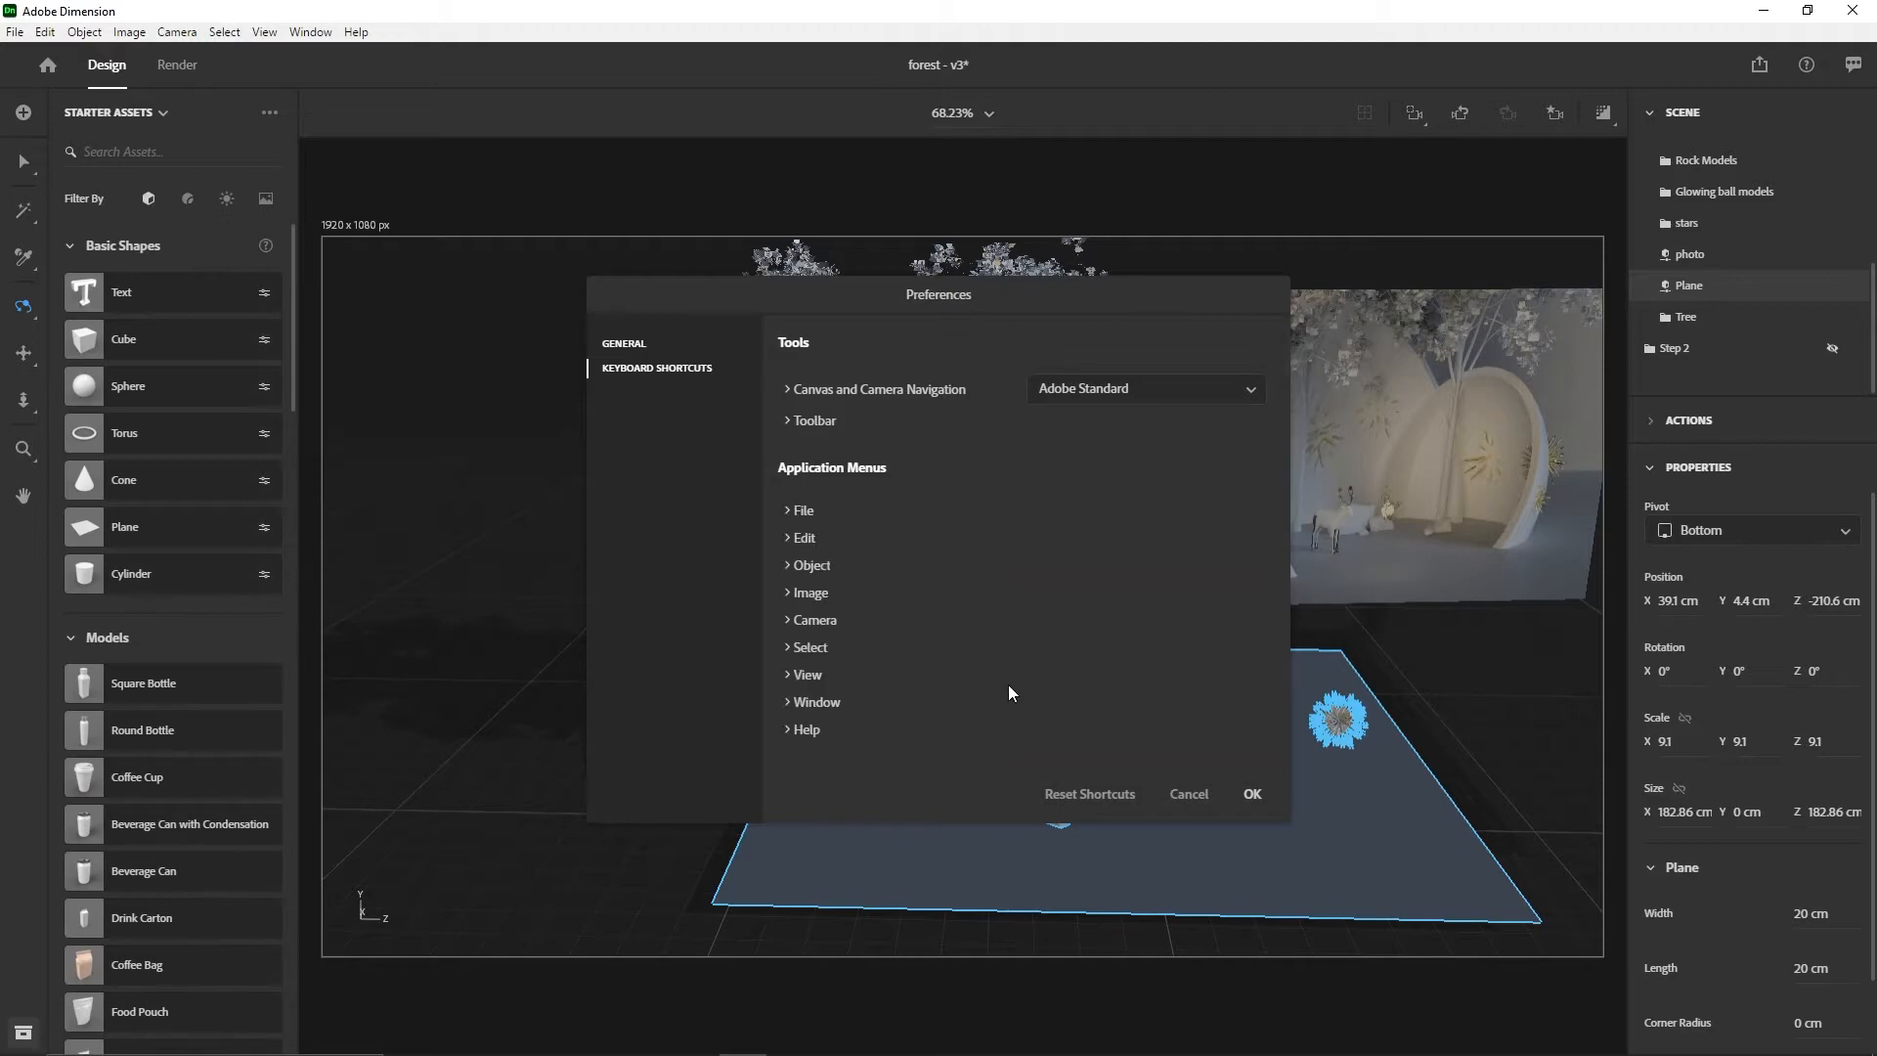
{"action": "left_click", "coordinate": [1197, 797]}
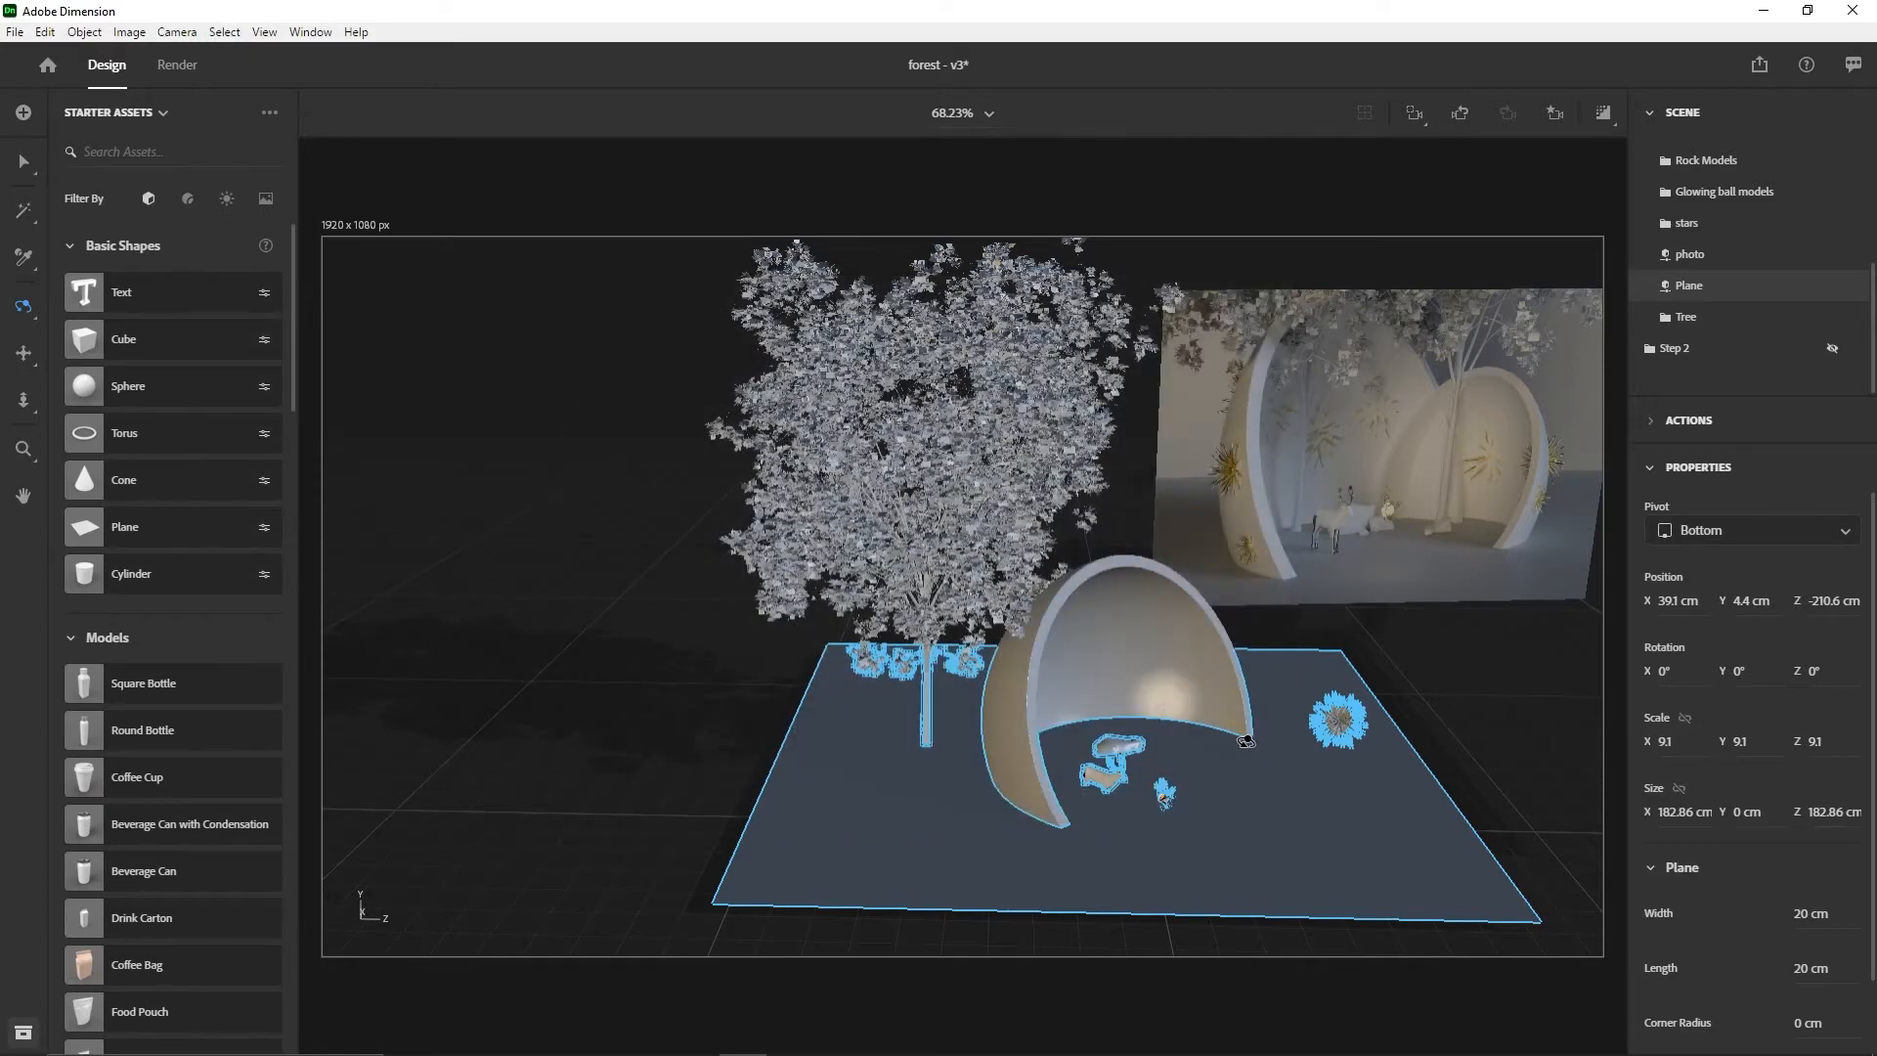
- Examine the floor plane, dome and tree from a closer, lower viewpoint
{"action": "left_click_drag", "start_coordinate": [1246, 741], "coordinate": [1054, 549]}
{"action": "key", "text": "2"}
{"action": "key", "text": "1"}
{"action": "scroll", "coordinate": [893, 731], "scroll_direction": "up", "scroll_amount": 3}
{"action": "scroll", "coordinate": [893, 730], "scroll_direction": "up", "scroll_amount": 1}
{"action": "key", "text": "2"}
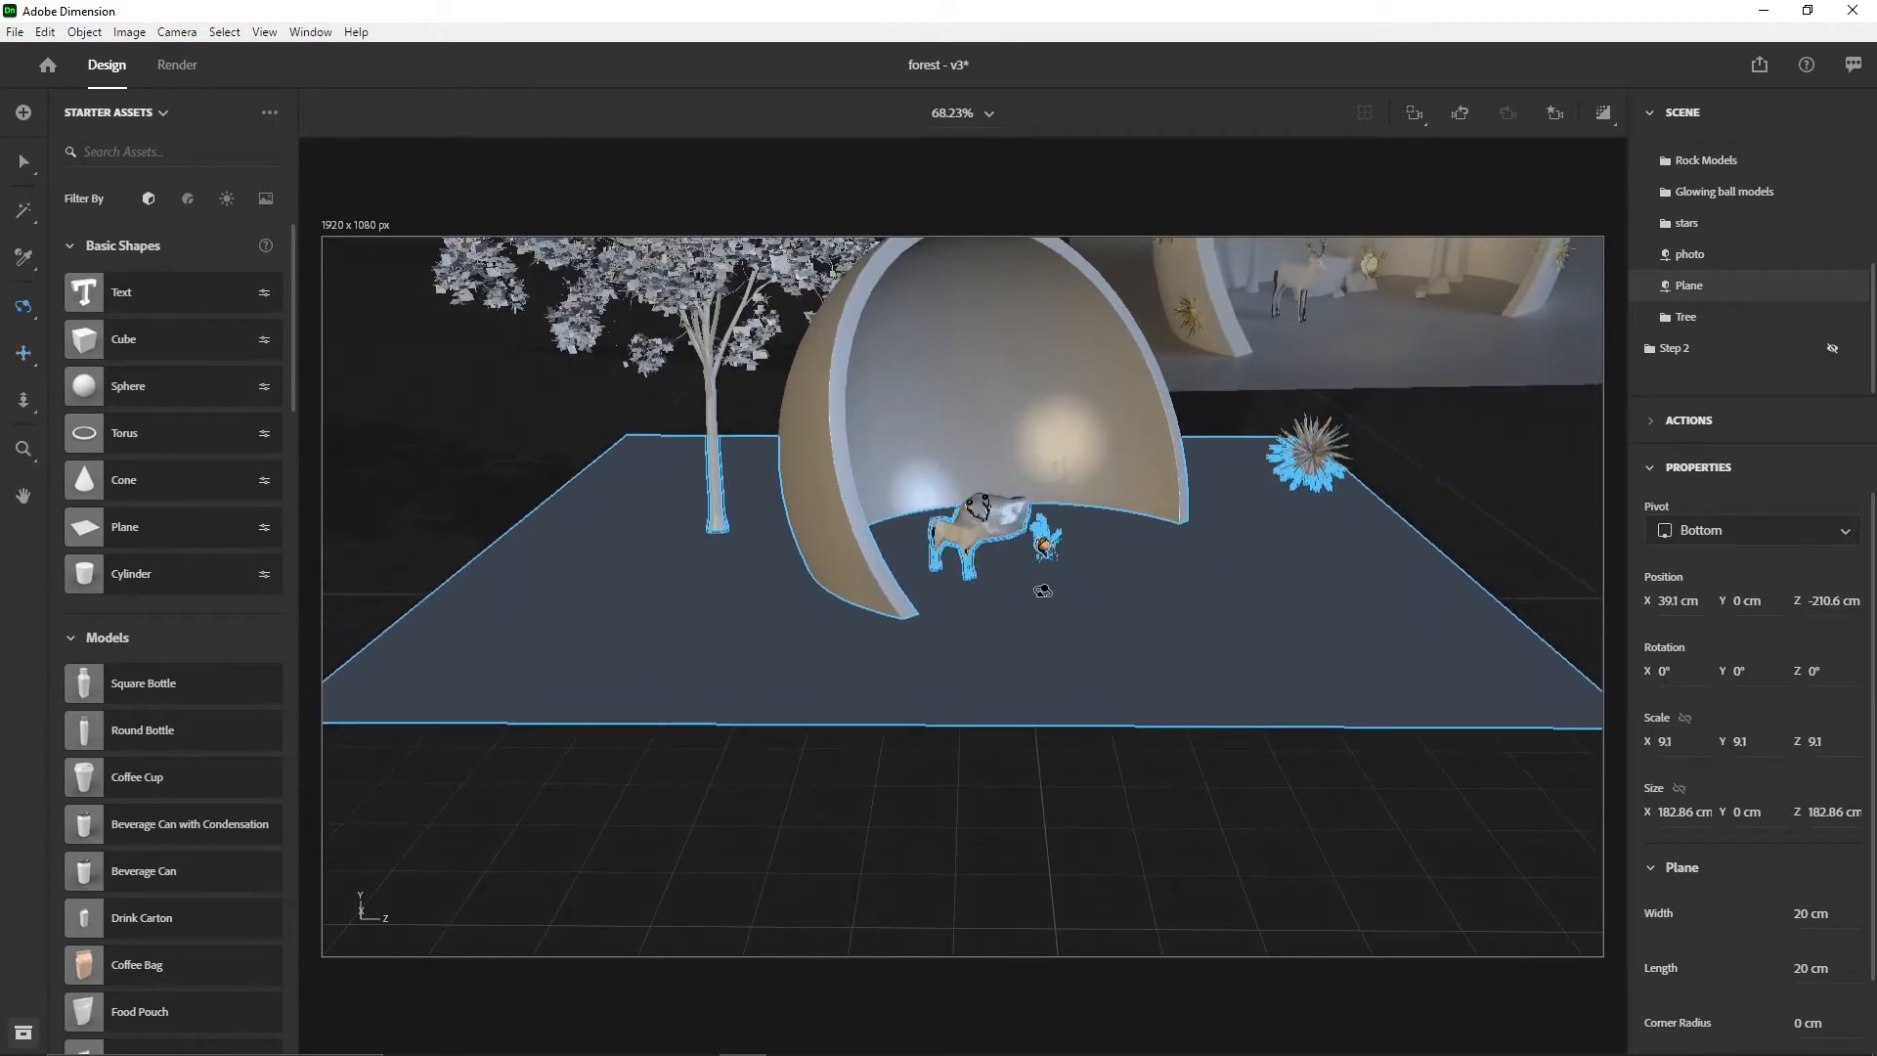
{"action": "left_click_drag", "start_coordinate": [1043, 590], "coordinate": [1028, 546]}
{"action": "scroll", "coordinate": [873, 463], "scroll_direction": "up", "scroll_amount": 1}
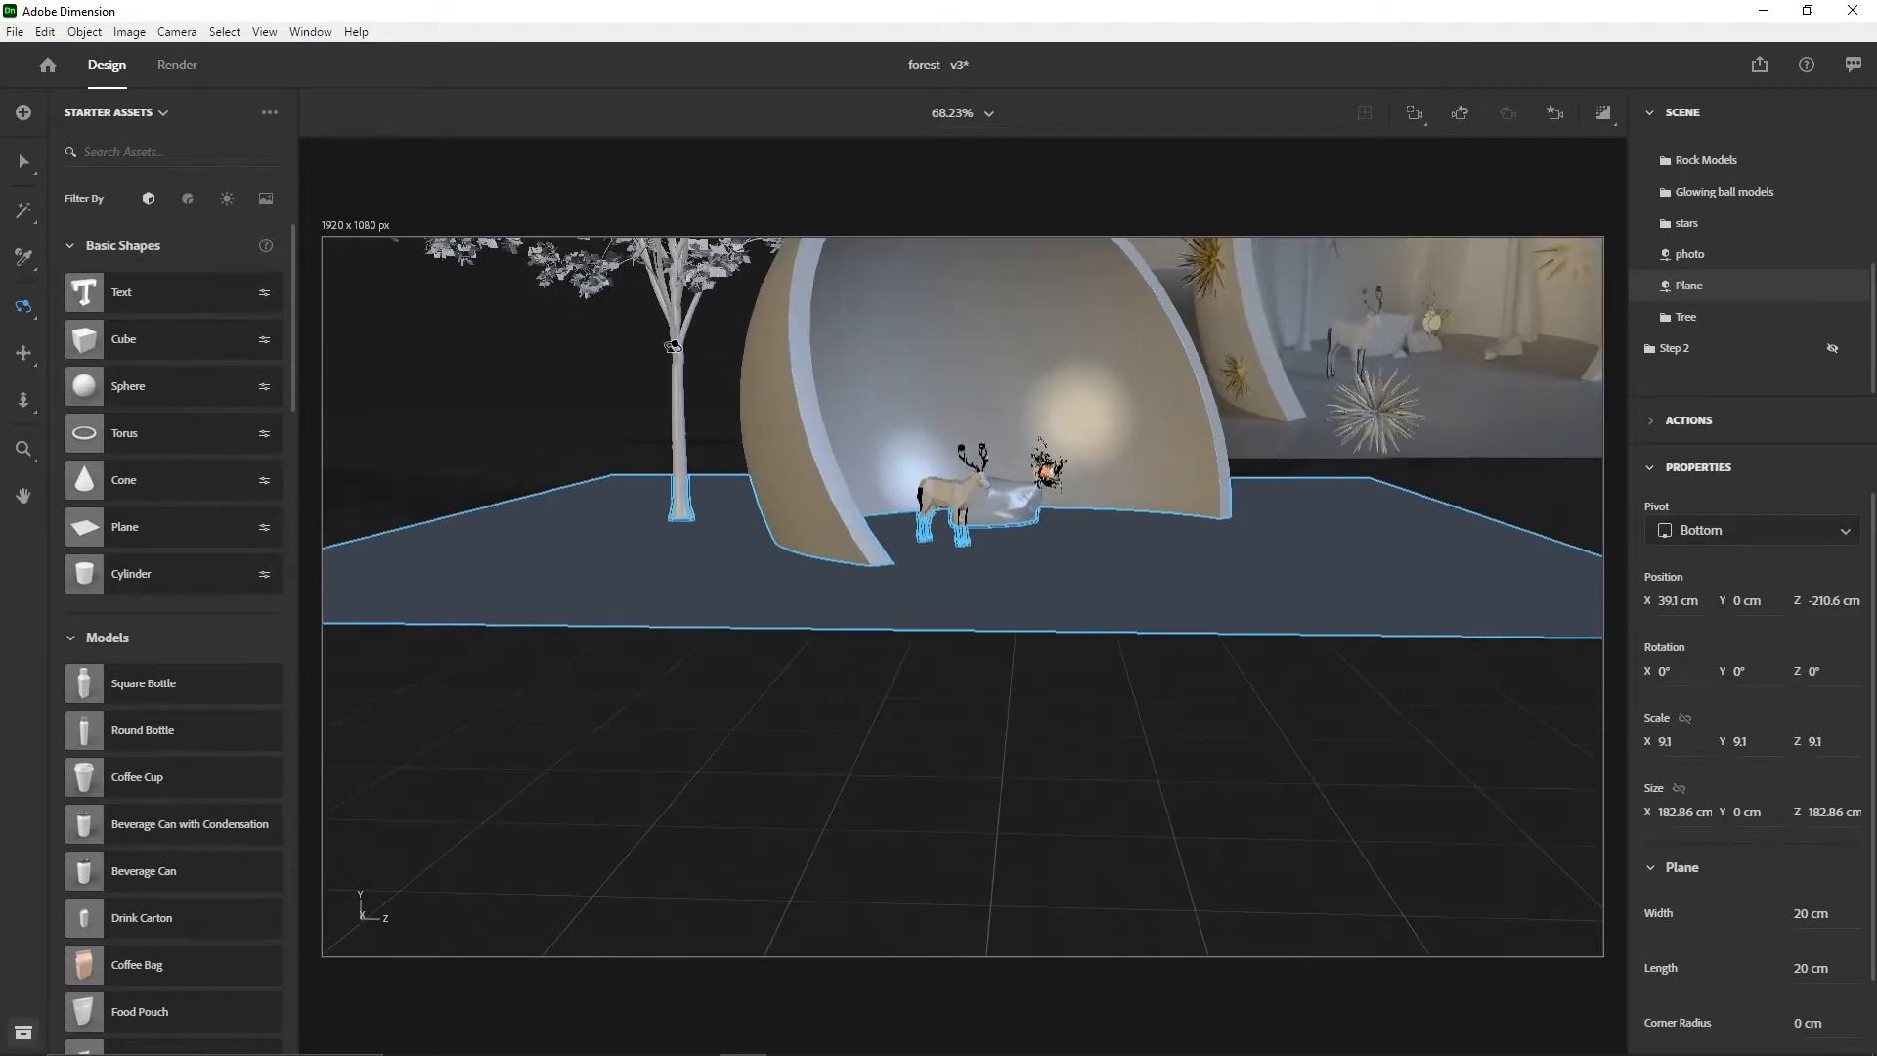
- Select all objects and examine the deer, rock and glowing ball inside the dome at close range
{"action": "key", "text": "ctrl+a"}
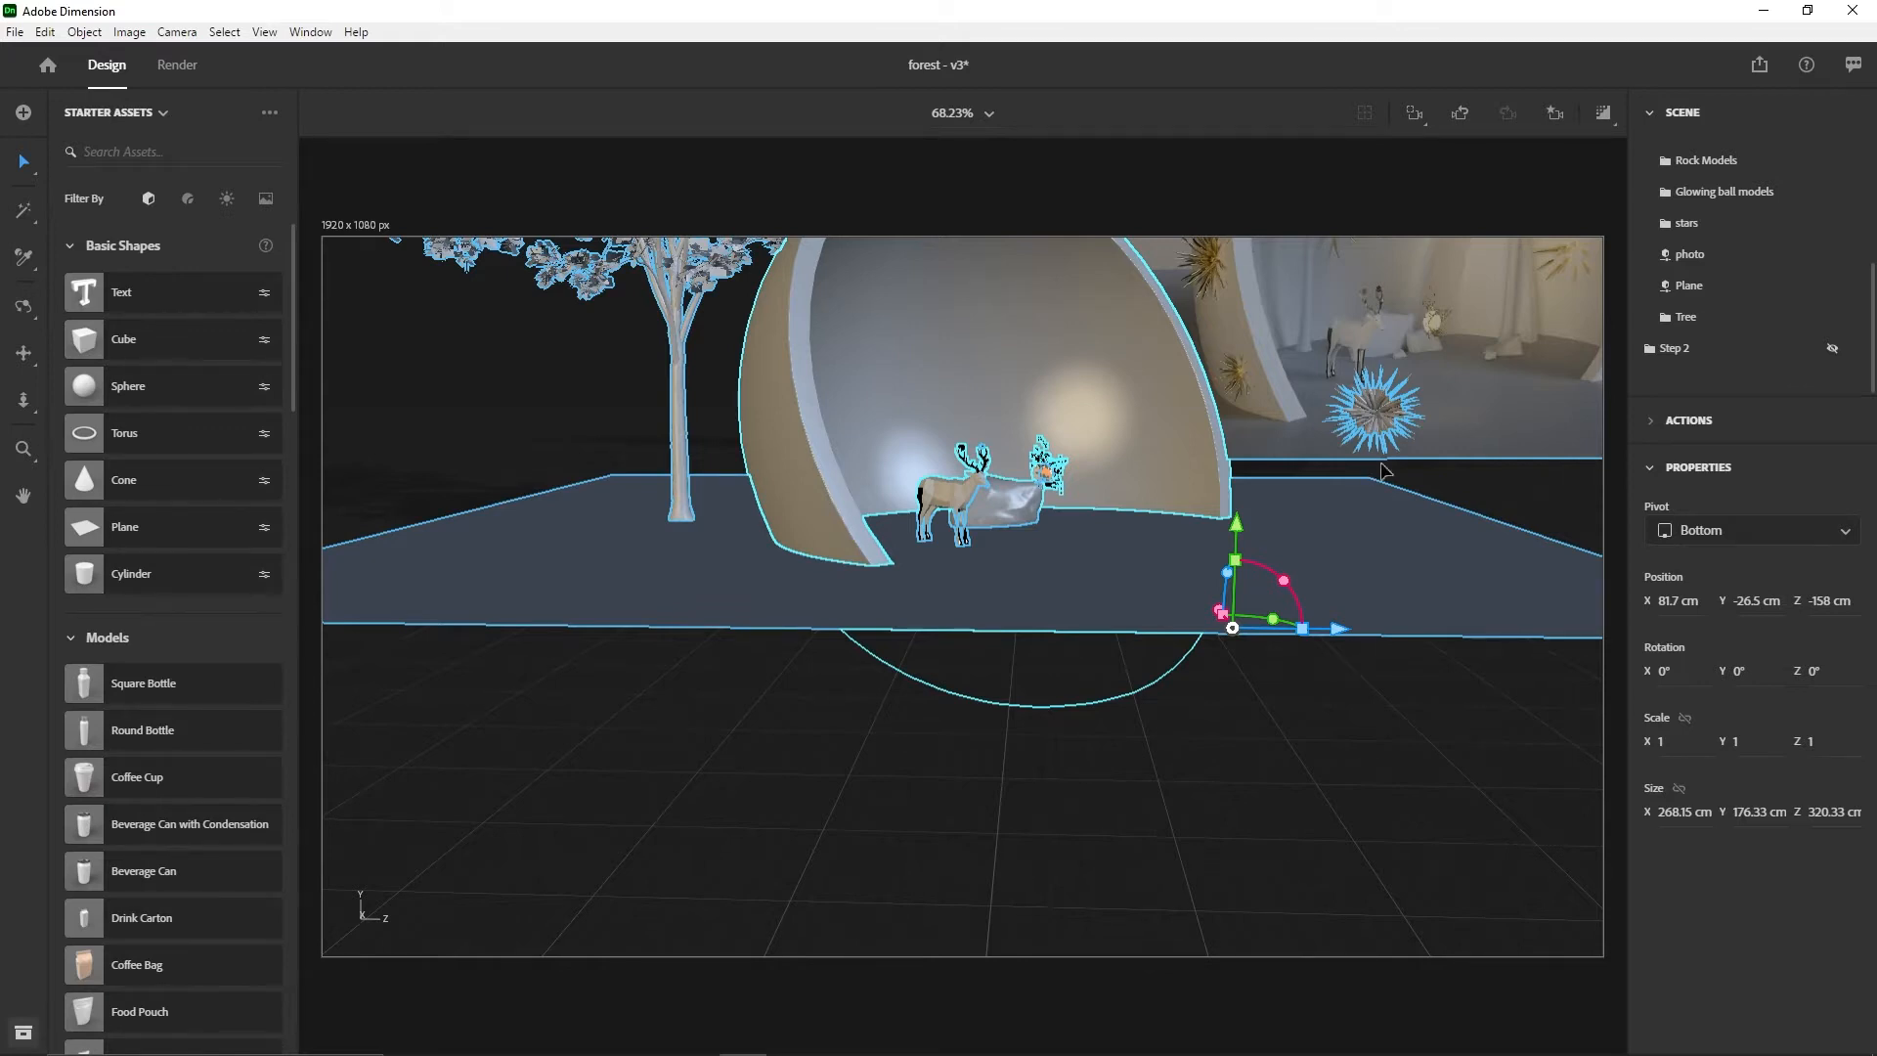
{"action": "key", "text": "m"}
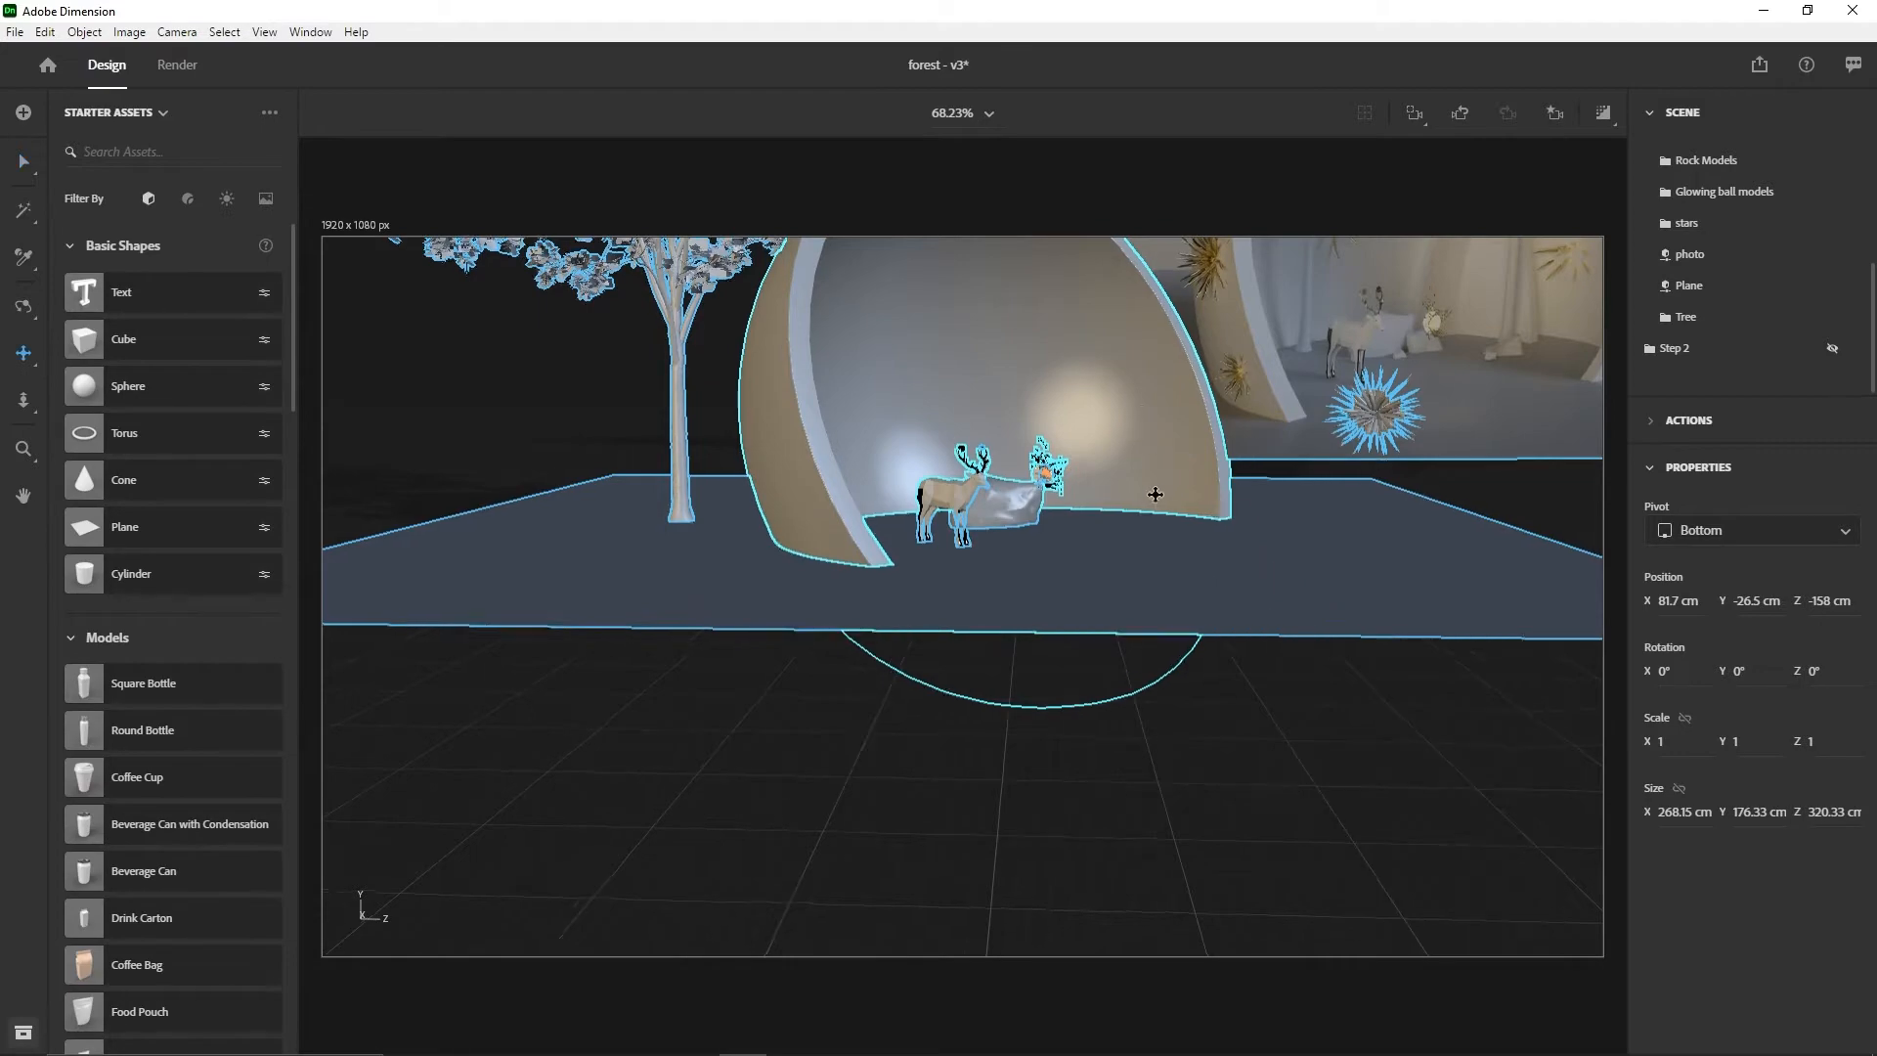
{"action": "scroll", "coordinate": [1150, 504], "scroll_direction": "up", "scroll_amount": 3}
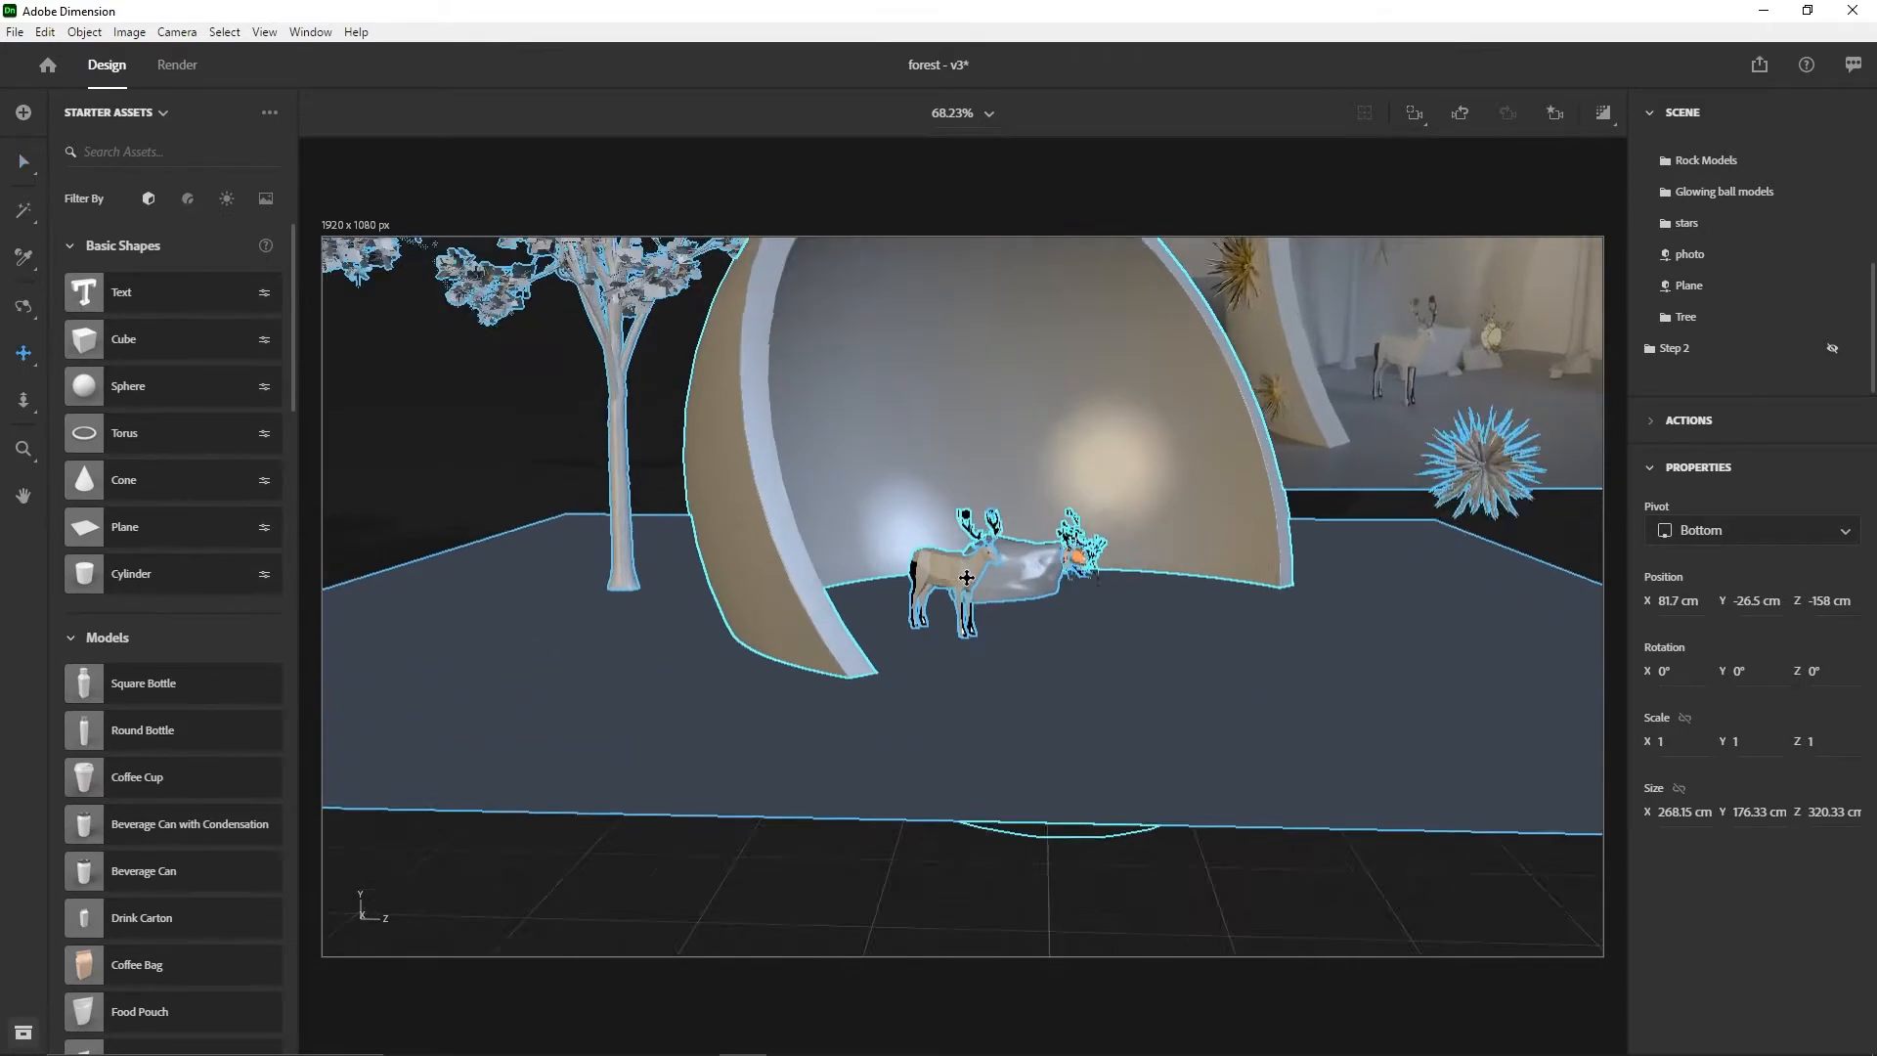
{"action": "scroll", "coordinate": [966, 584], "scroll_direction": "up", "scroll_amount": 5}
{"action": "scroll", "coordinate": [1017, 576], "scroll_direction": "down", "scroll_amount": 1}
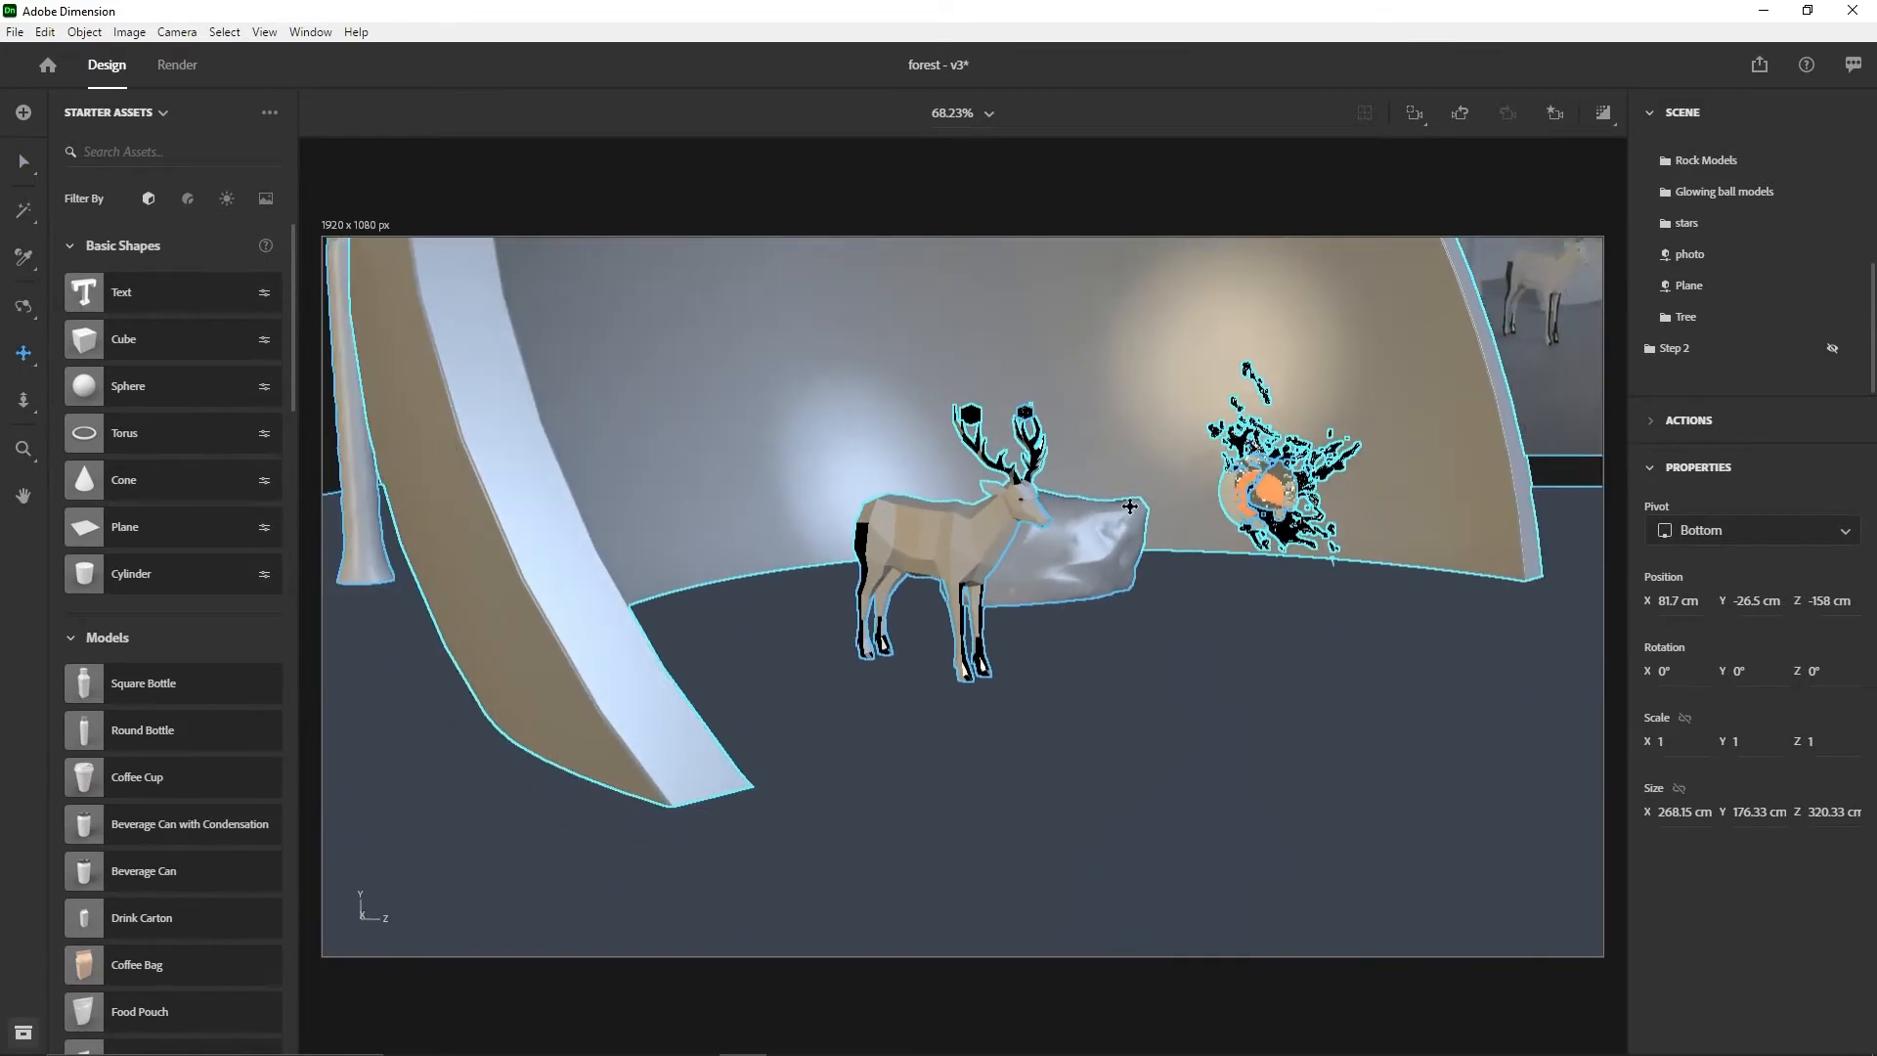
{"action": "left_click_drag", "start_coordinate": [1130, 508], "coordinate": [1047, 570]}
{"action": "scroll", "coordinate": [1051, 571], "scroll_direction": "down", "scroll_amount": 2}
{"action": "scroll", "coordinate": [1051, 571], "scroll_direction": "up", "scroll_amount": 1}
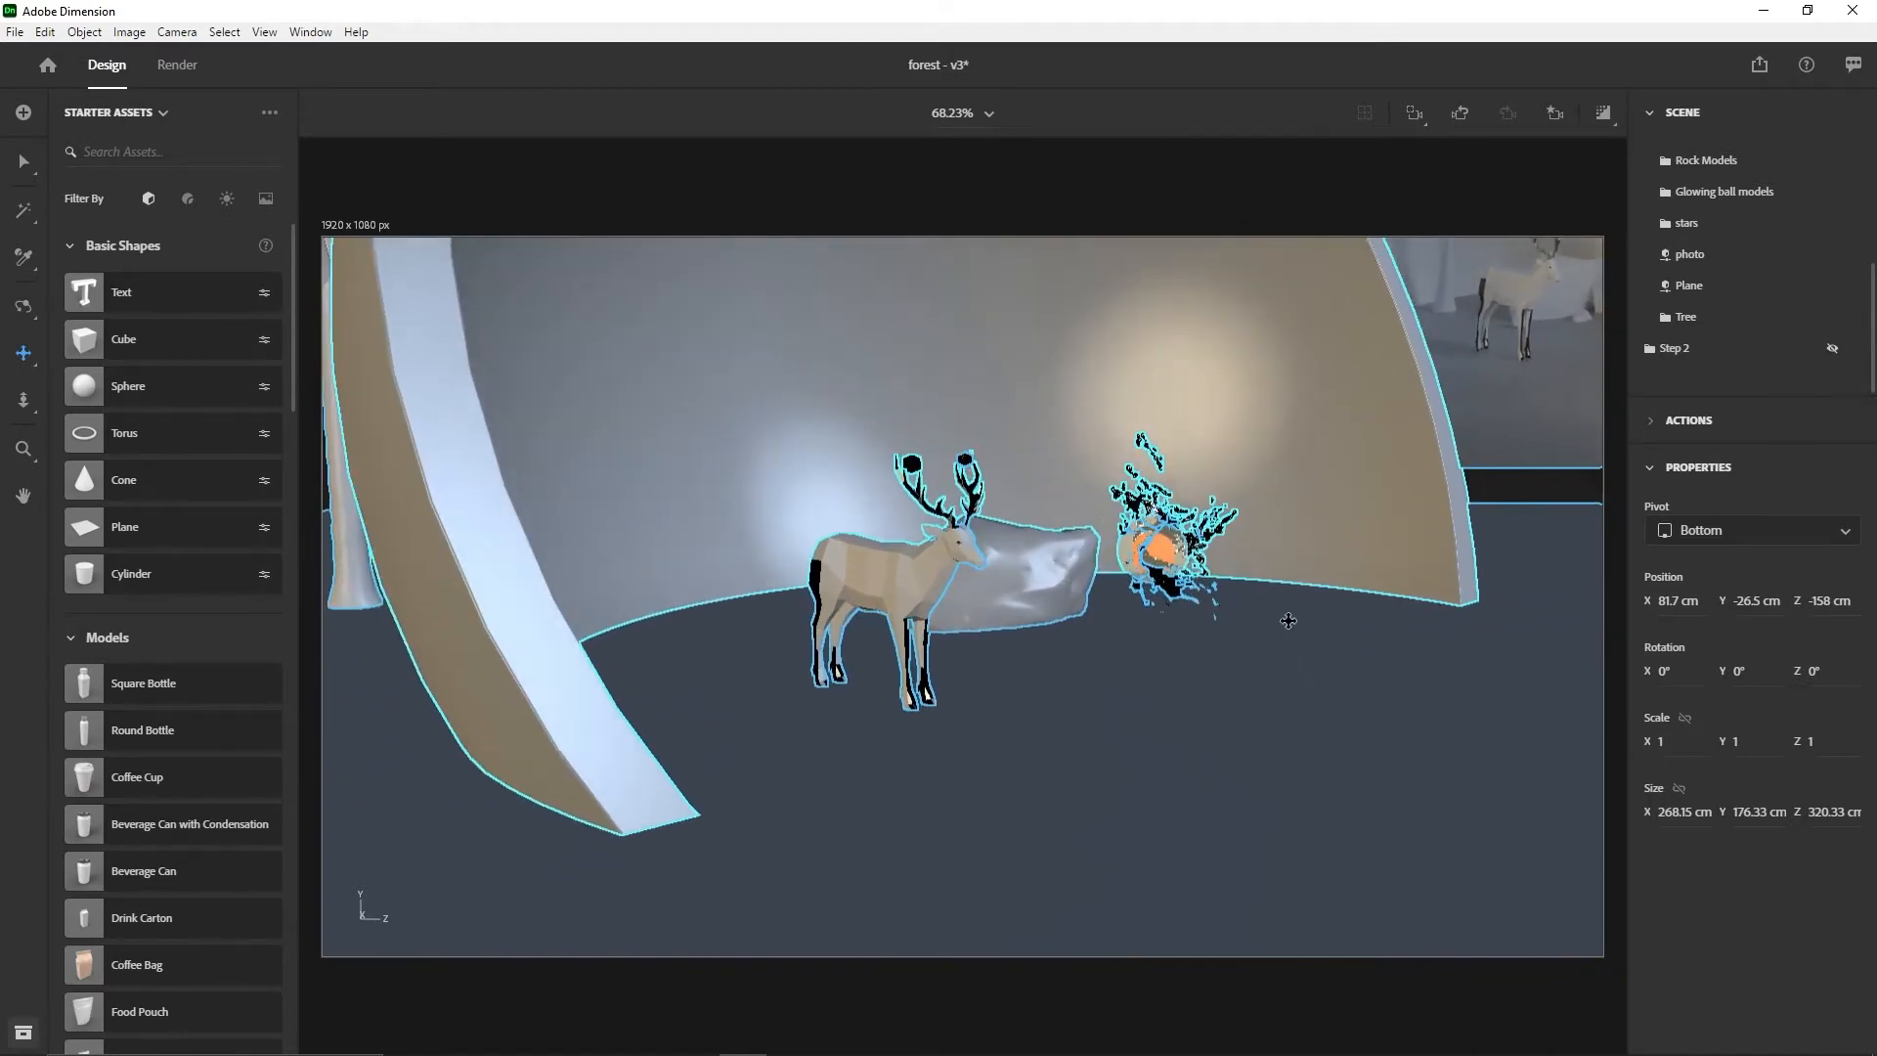
{"action": "left_click_drag", "start_coordinate": [1289, 600], "coordinate": [973, 554]}
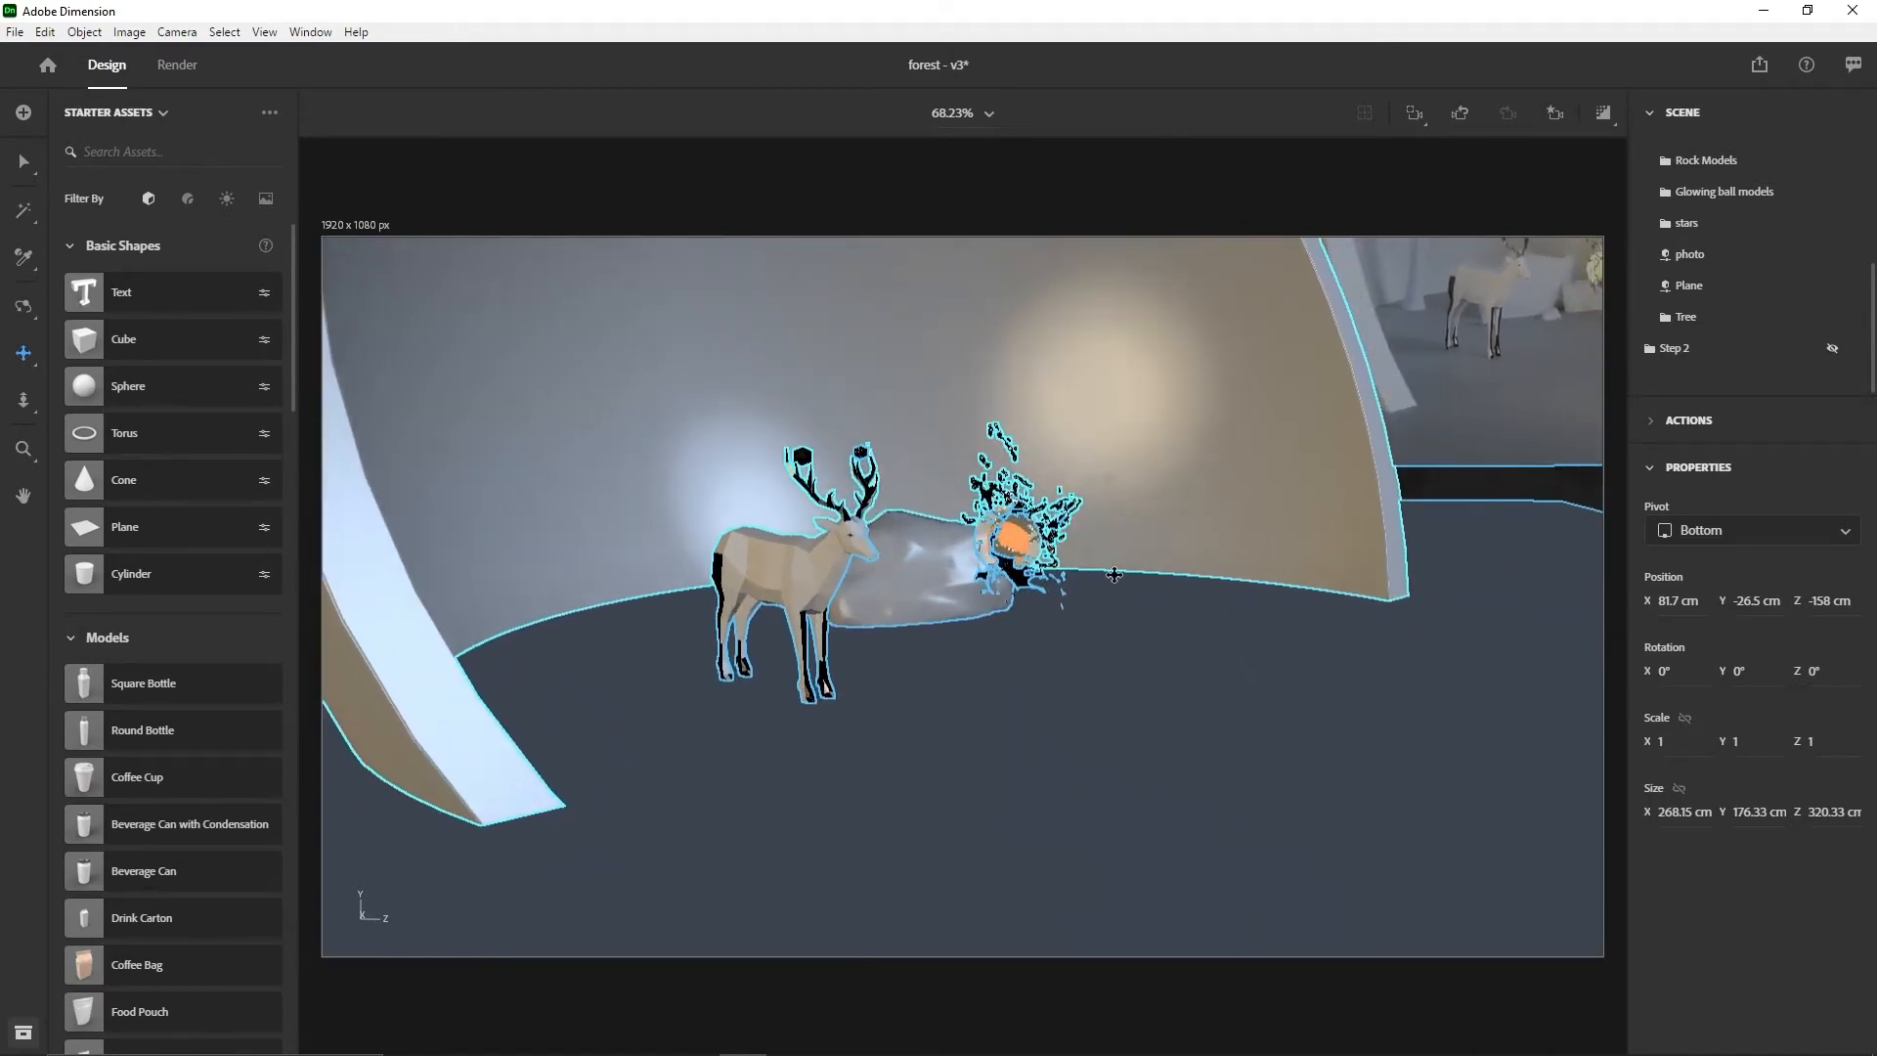
{"action": "left_click_drag", "start_coordinate": [1151, 573], "coordinate": [1050, 557]}
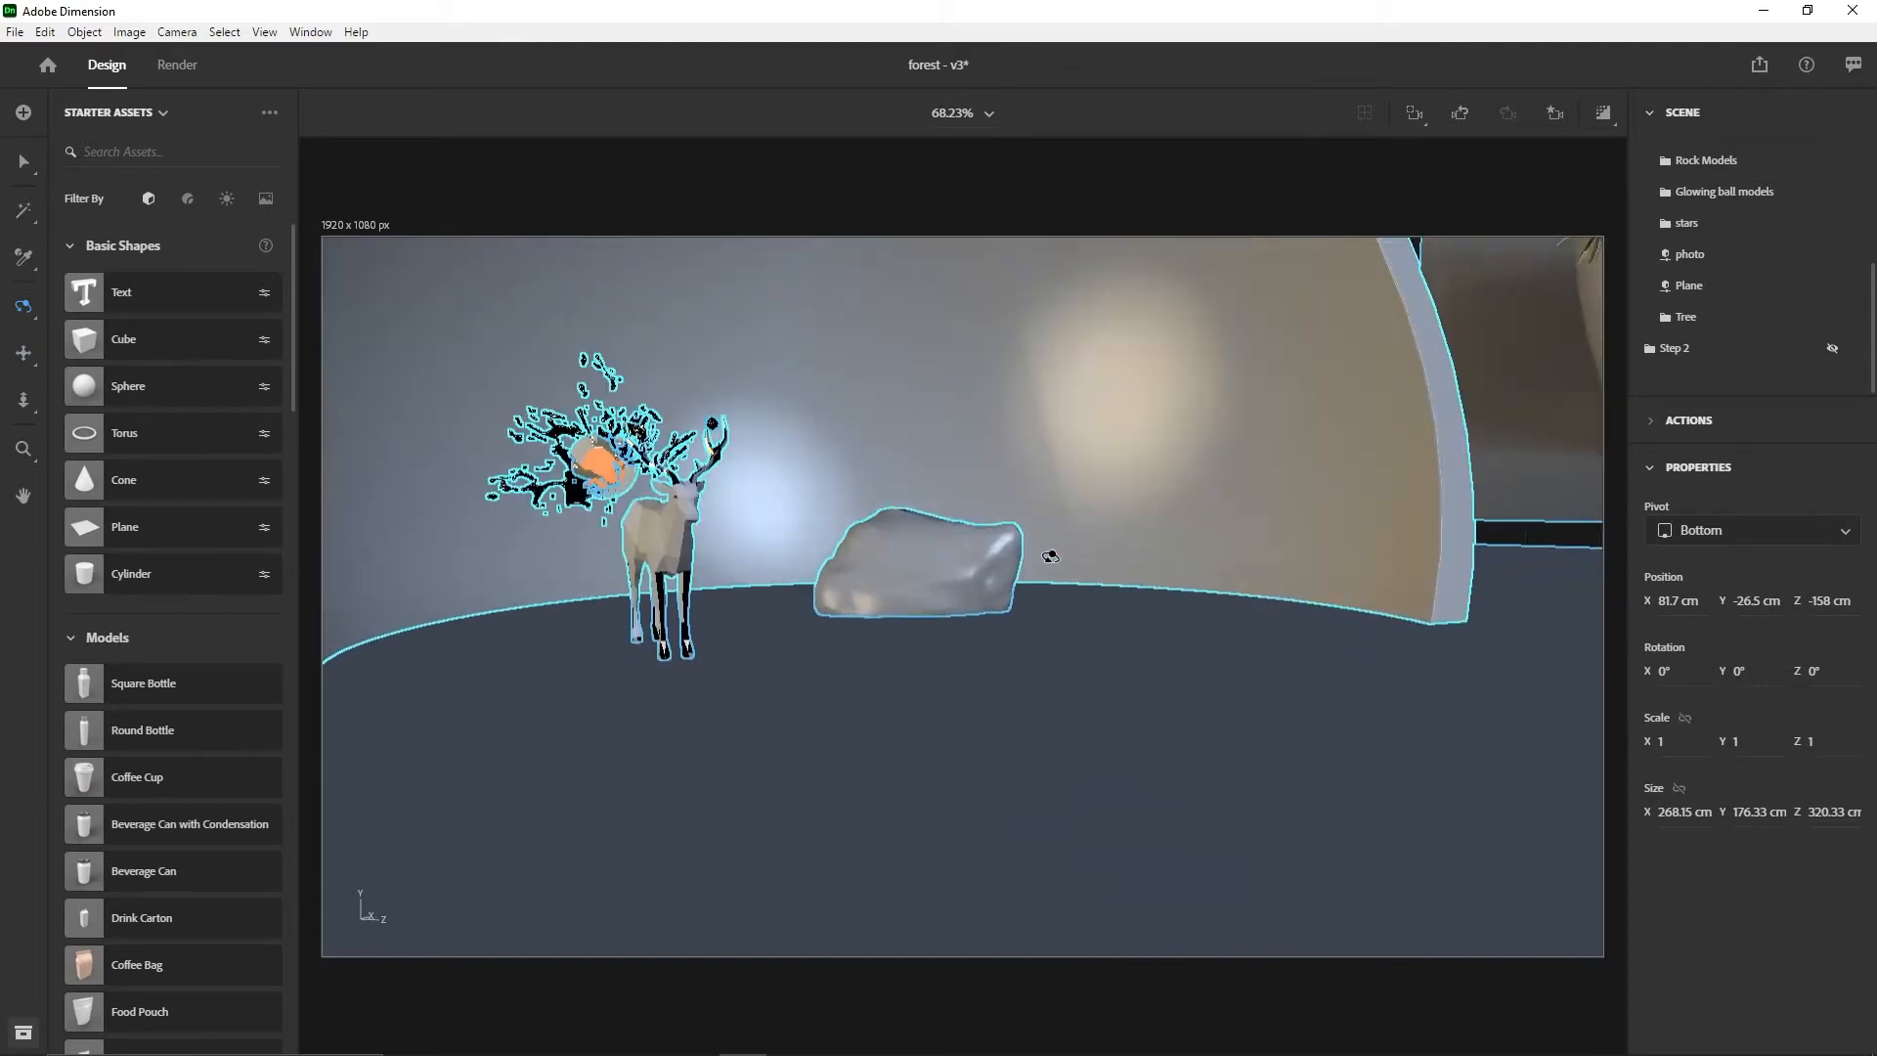
- Turn on the render preview for a view of the deer and glowing ball, and clear the selection
{"action": "key", "text": "v"}
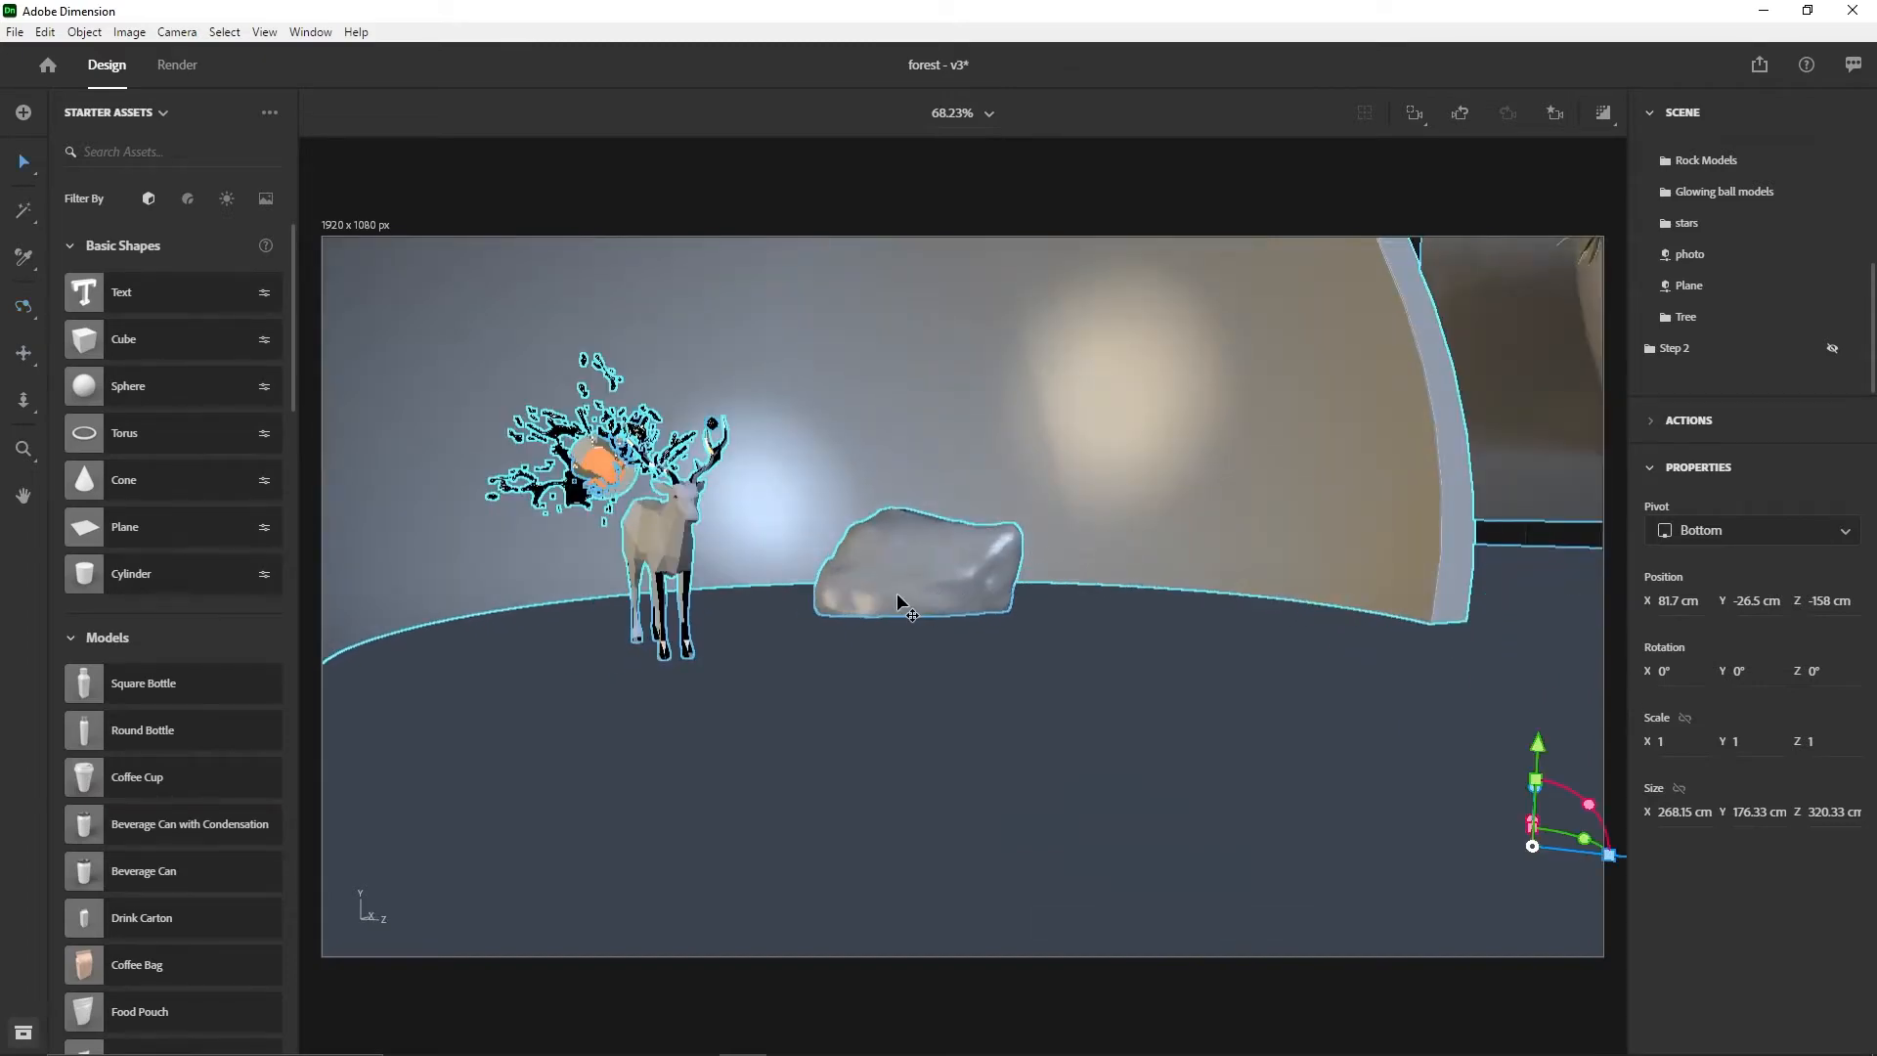
{"action": "key", "text": "1"}
{"action": "left_click_drag", "start_coordinate": [893, 590], "coordinate": [1219, 633]}
{"action": "key", "text": "2"}
{"action": "left_click_drag", "start_coordinate": [1377, 625], "coordinate": [993, 551]}
{"action": "mouse_move", "coordinate": [1250, 585]}
{"action": "left_mouse_down"}
{"action": "mouse_move", "coordinate": [1118, 586]}
{"action": "mouse_move", "coordinate": [1218, 581]}
{"action": "left_mouse_up"}
{"action": "key", "text": "1"}
{"action": "left_click", "coordinate": [1606, 117]}
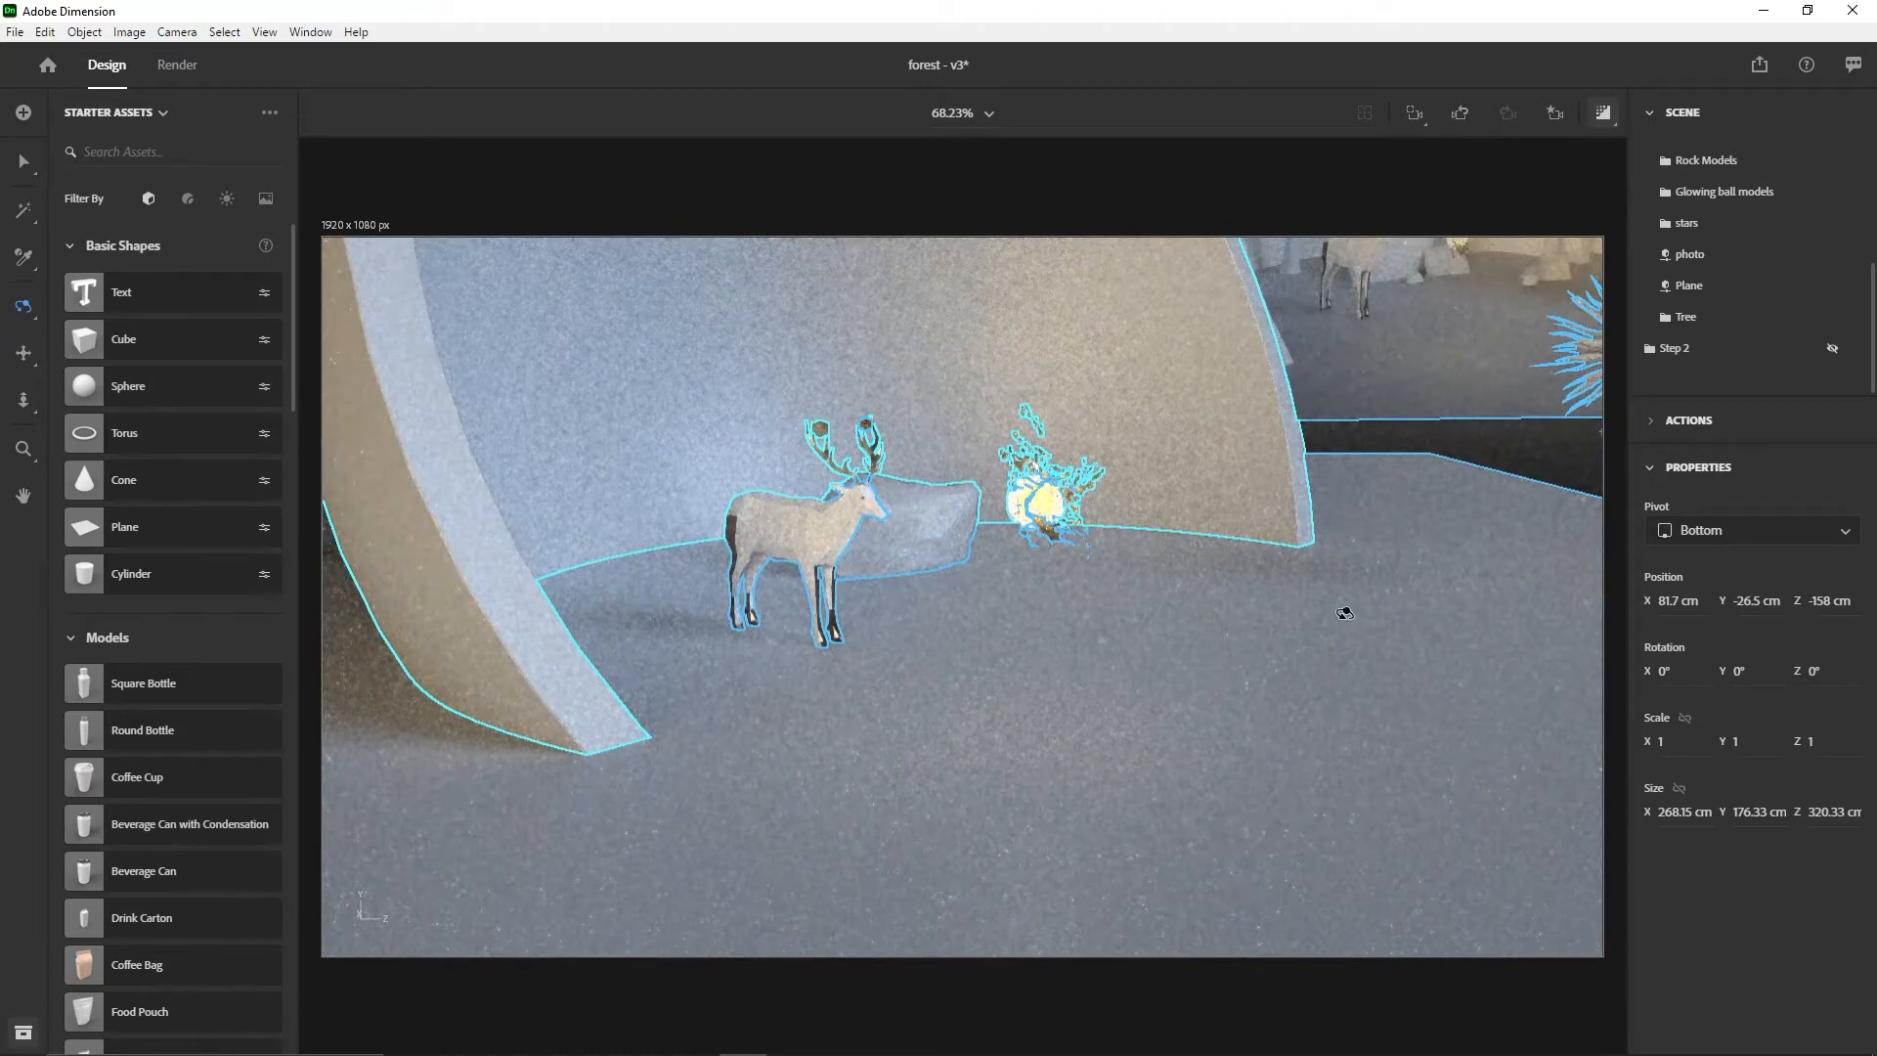
{"action": "key", "text": "v"}
{"action": "left_click", "coordinate": [1513, 449]}
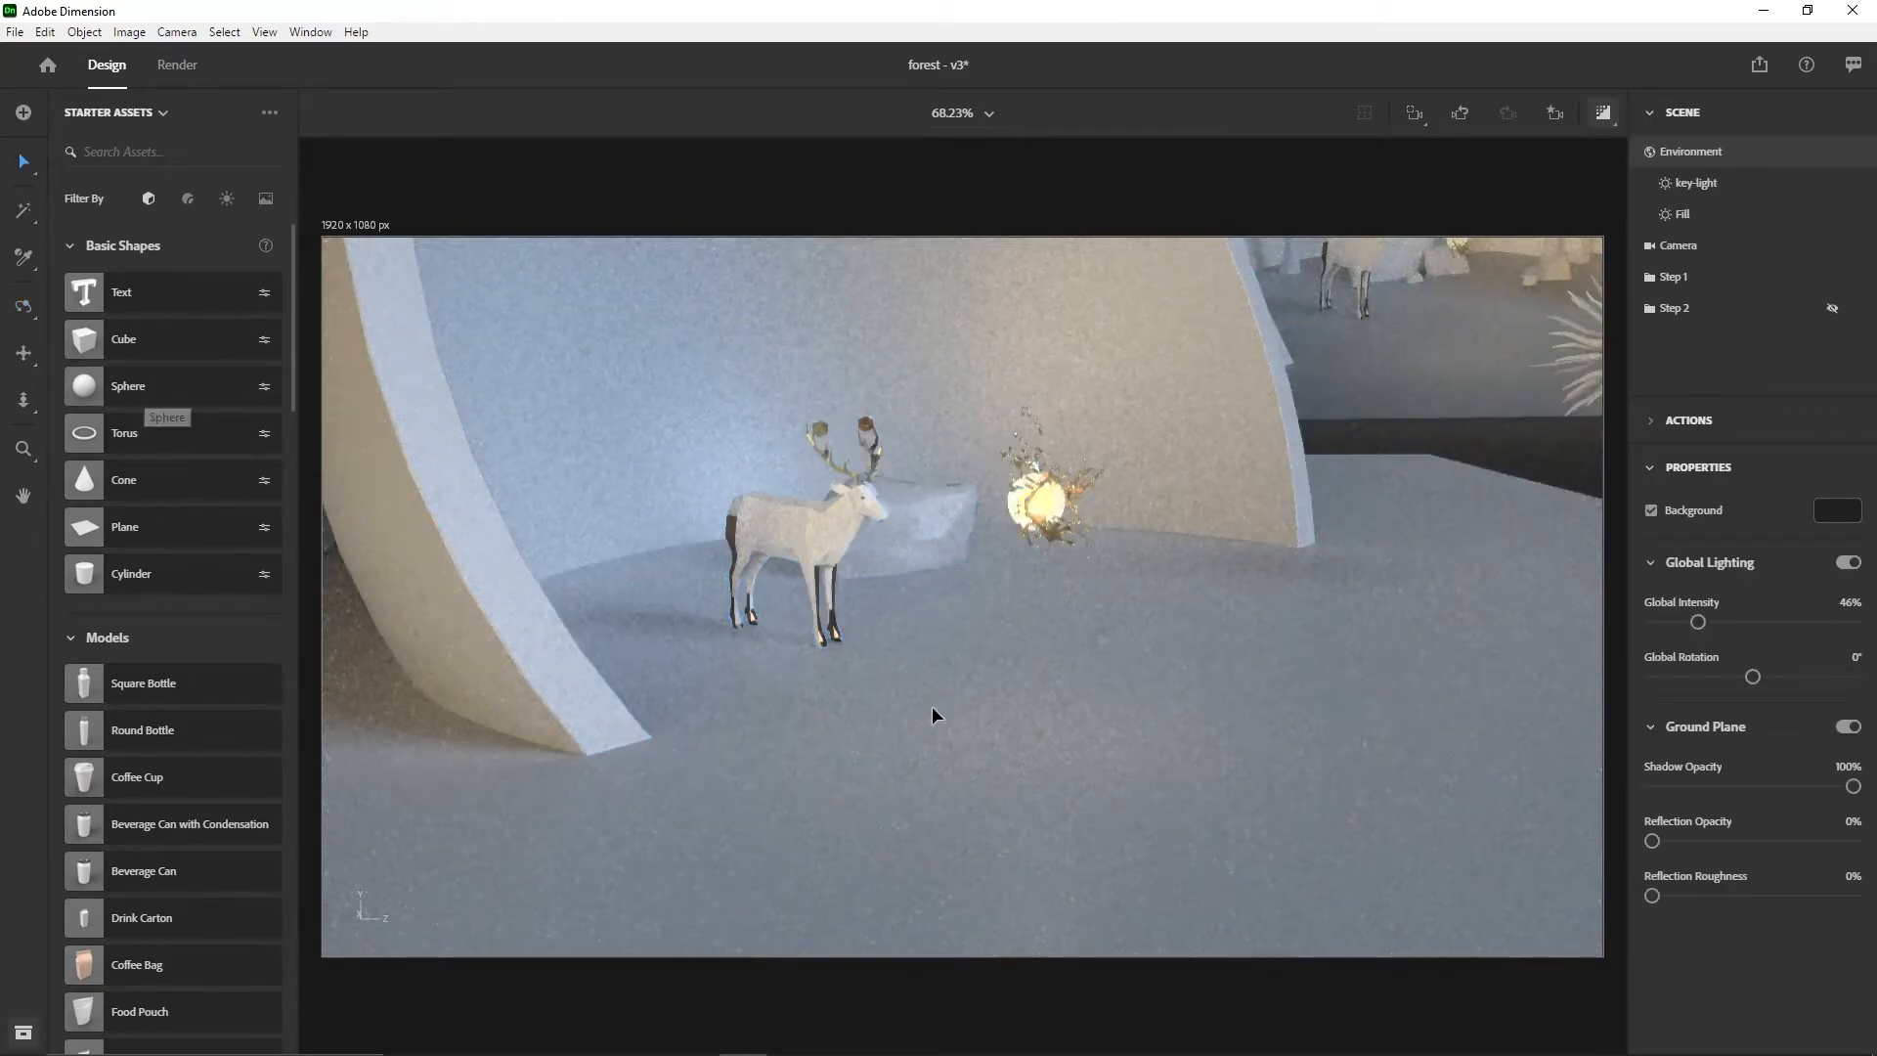
- Browse the starter assets filtered by lights and by materials
{"action": "left_click", "coordinate": [227, 200]}
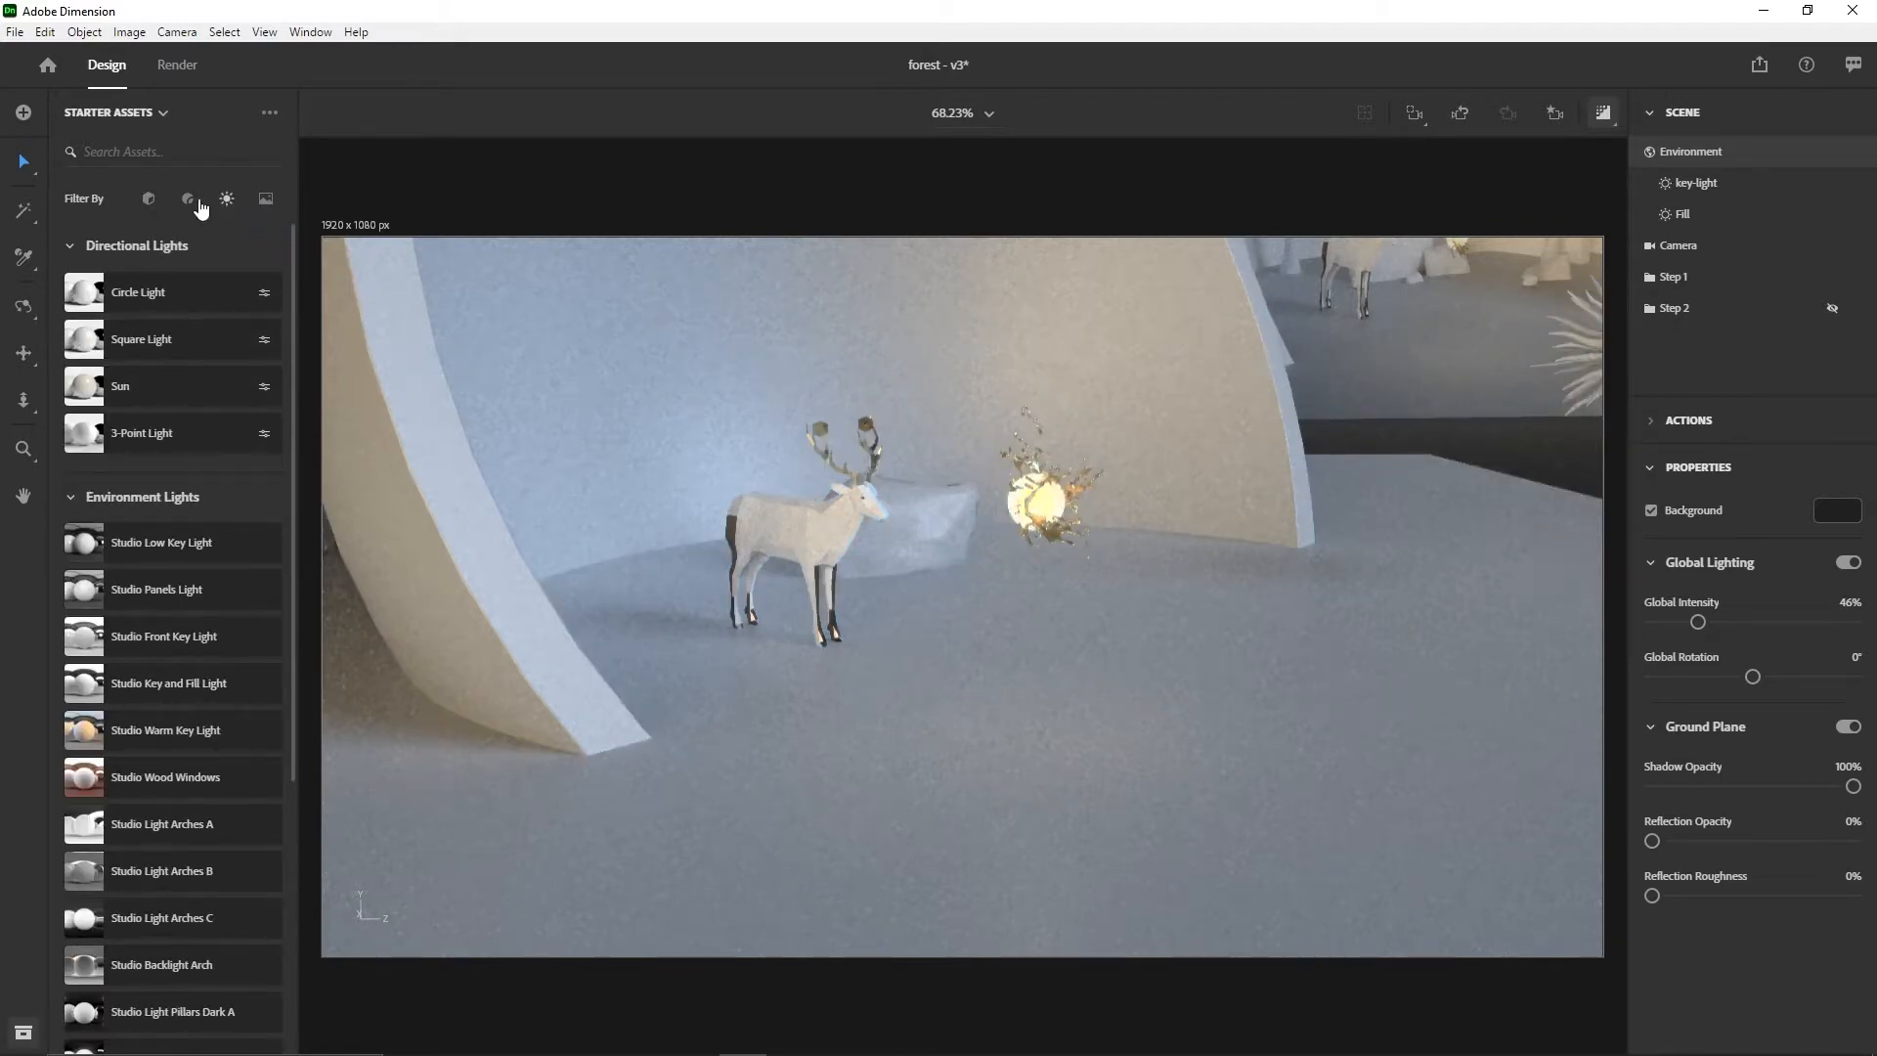
{"action": "left_click", "coordinate": [188, 199]}
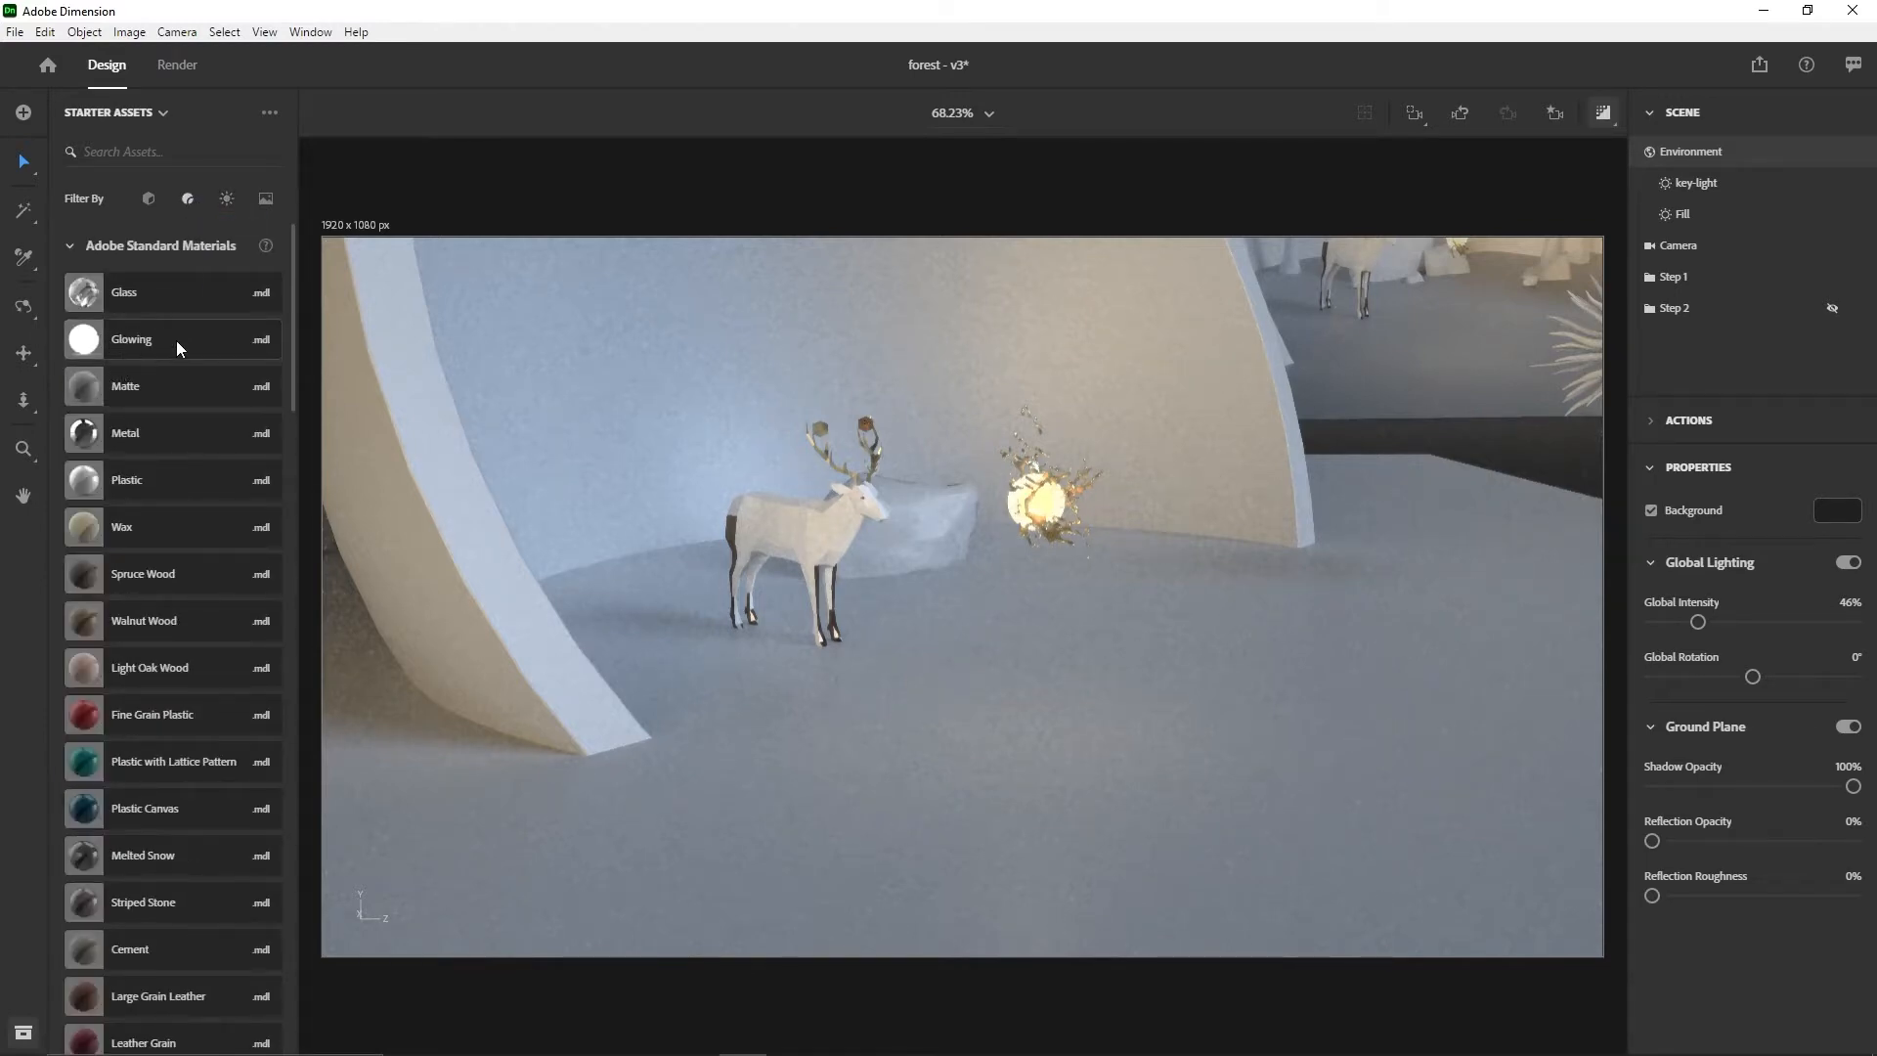
- Select the Glowing ball models group under Step 1 and expand it to list its splashes and spheres
{"action": "left_click", "coordinate": [1060, 496]}
{"action": "scroll", "coordinate": [1784, 313], "scroll_direction": "down", "scroll_amount": 5}
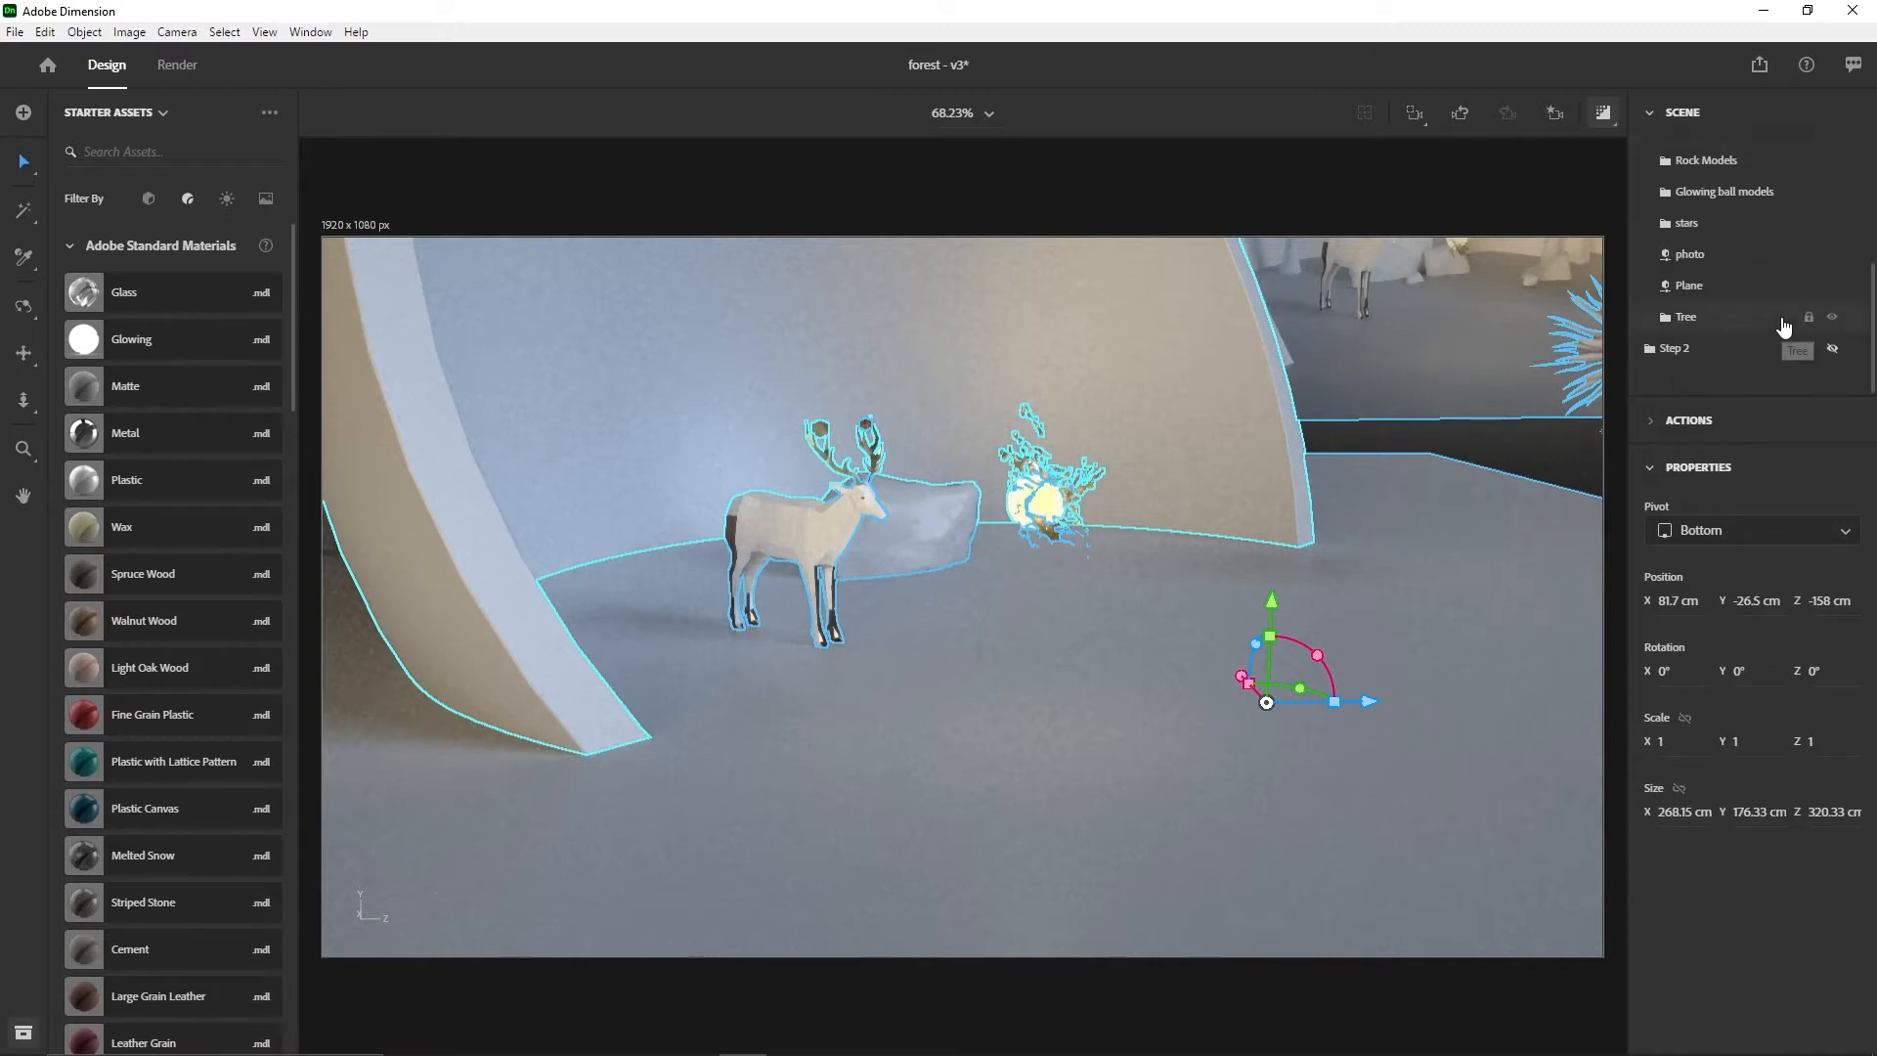
{"action": "scroll", "coordinate": [1740, 303], "scroll_direction": "up", "scroll_amount": 3}
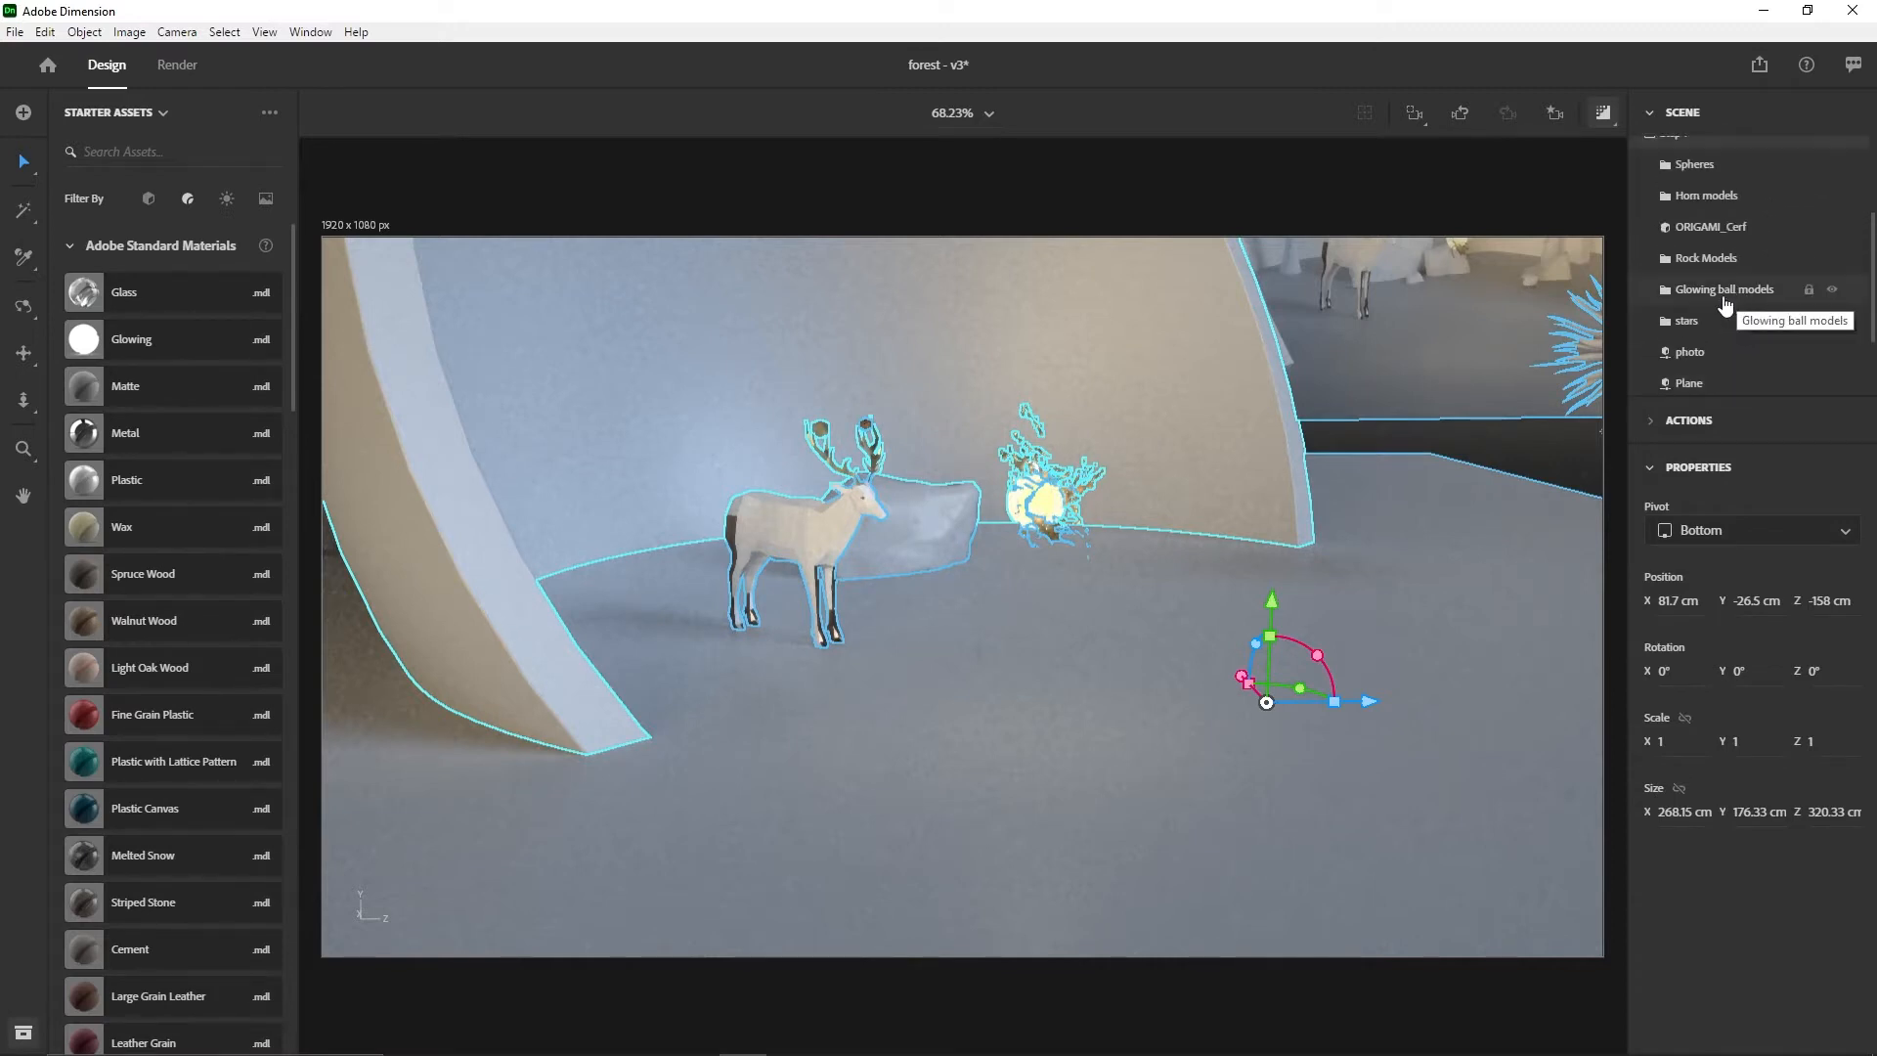
{"action": "left_click", "coordinate": [1749, 303]}
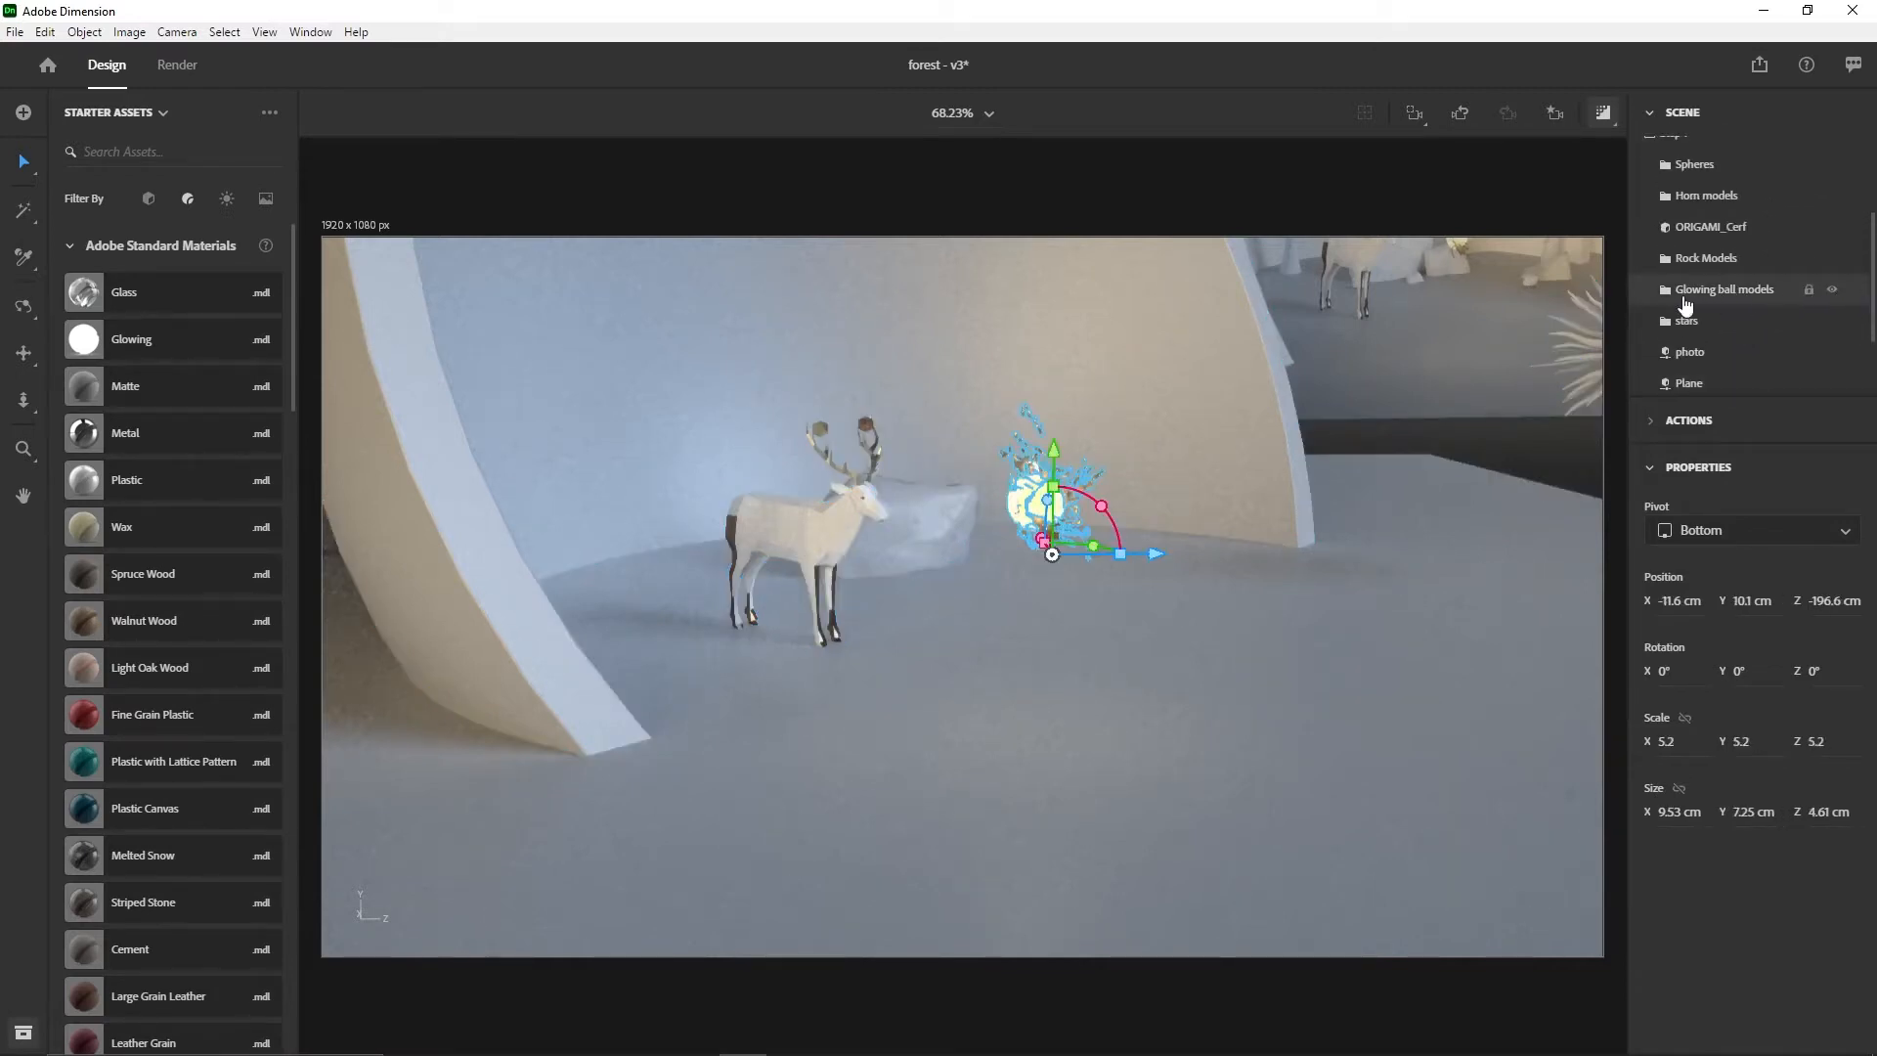
{"action": "left_click", "coordinate": [1674, 293]}
{"action": "scroll", "coordinate": [1721, 332], "scroll_direction": "down", "scroll_amount": 3}
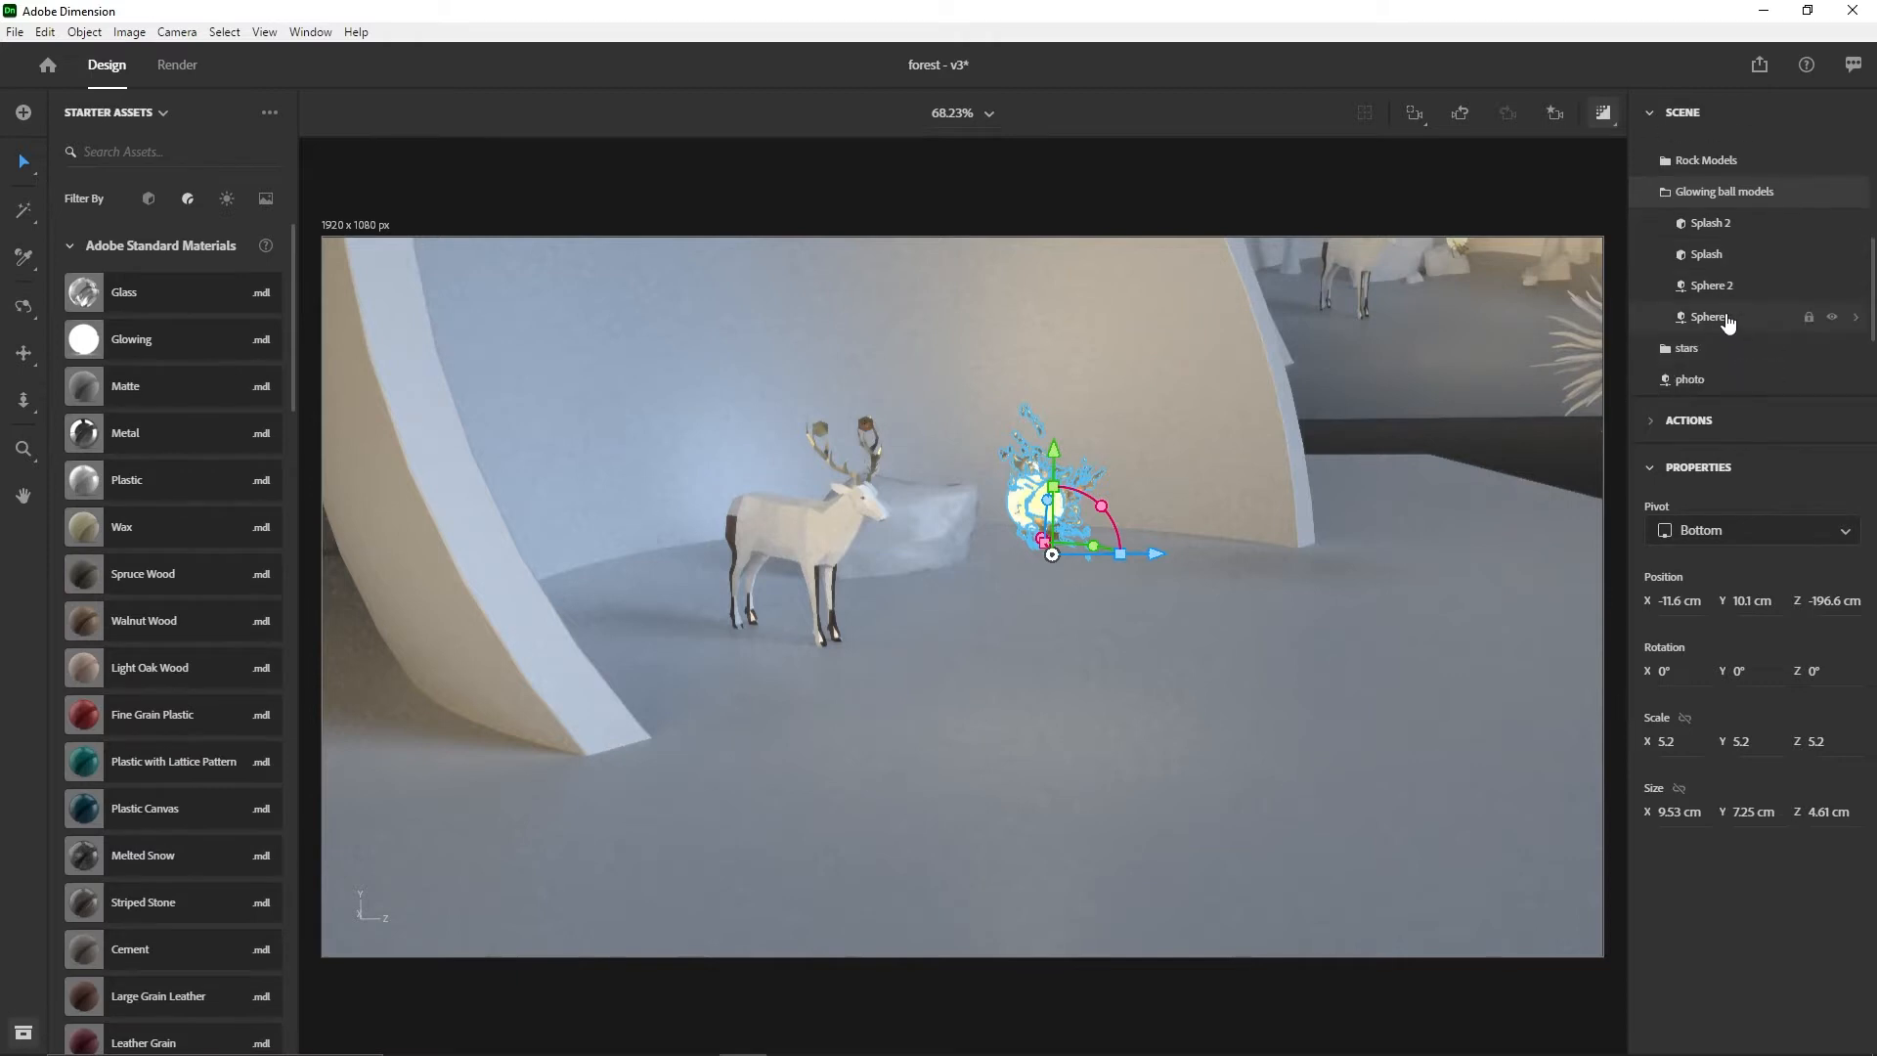
- Slide Sphere along its X axis out of the splash away from the deer, and Sphere 2 out toward the deer
{"action": "left_click", "coordinate": [1727, 319]}
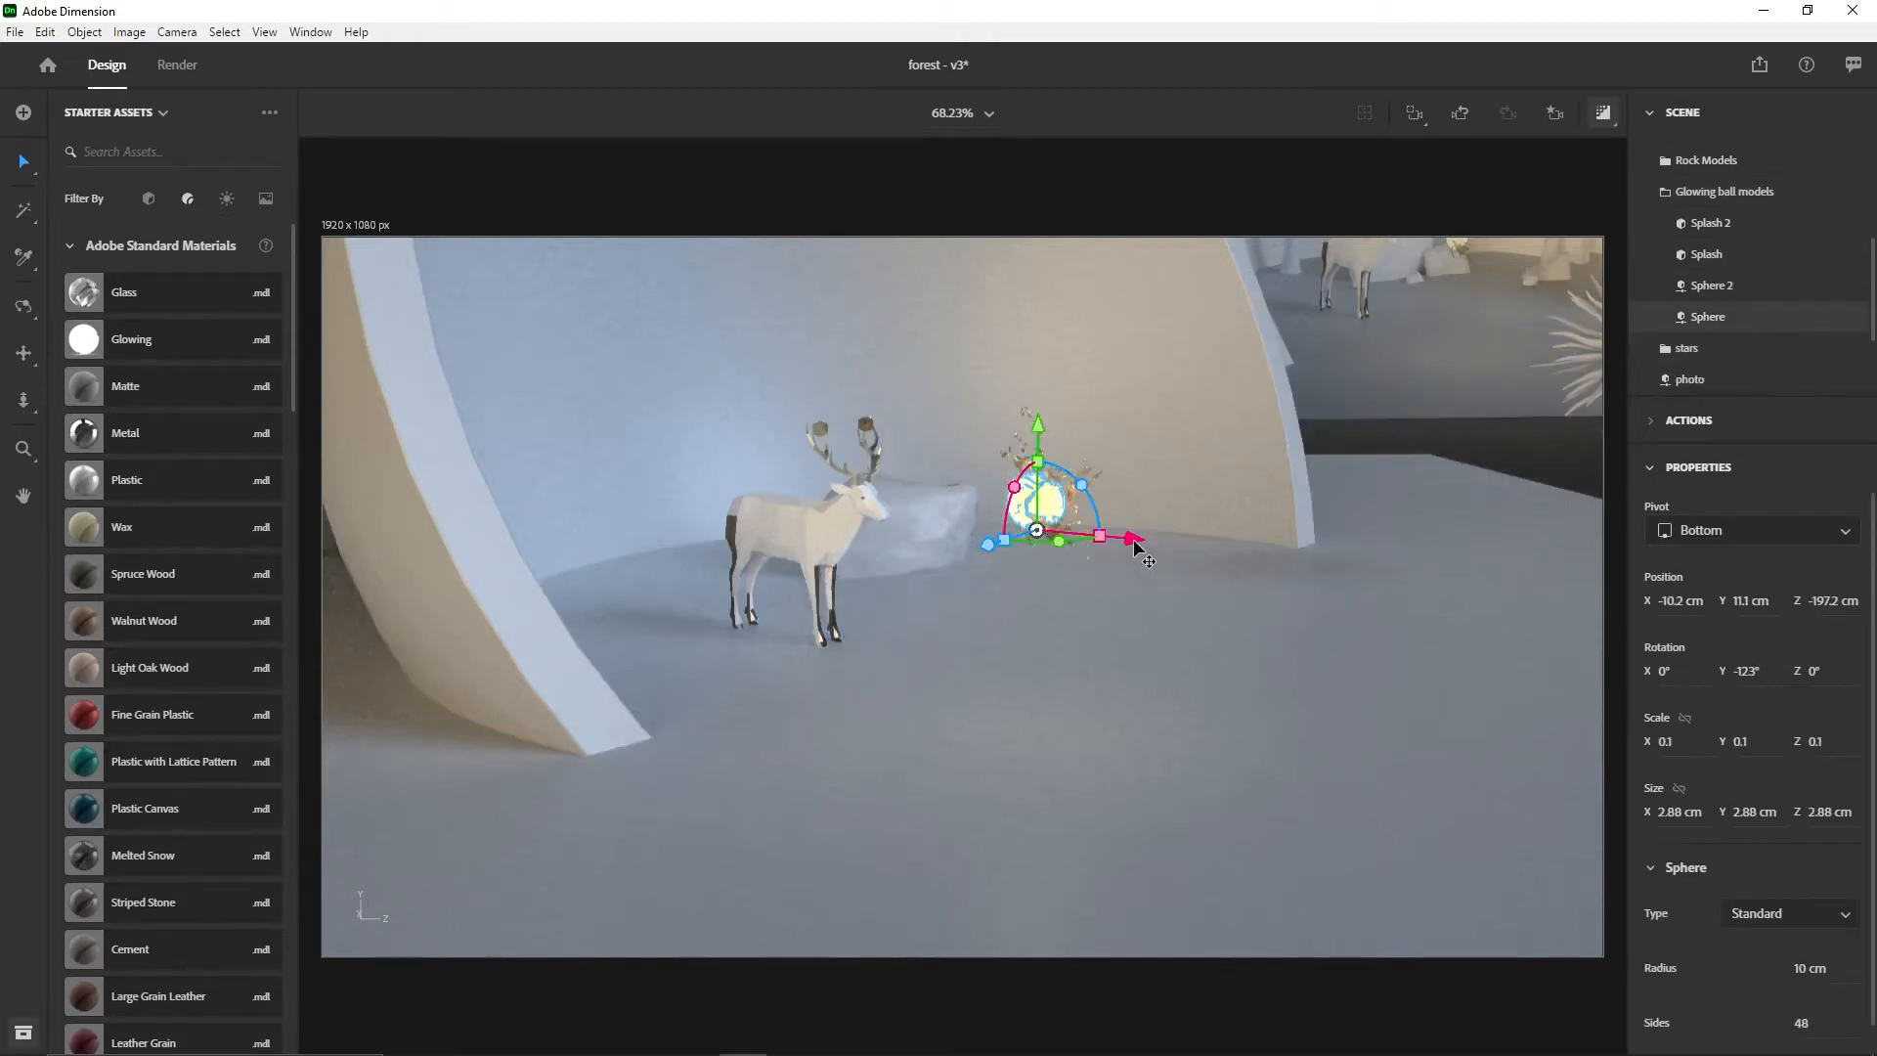
{"action": "left_click_drag", "start_coordinate": [1134, 539], "coordinate": [1259, 551]}
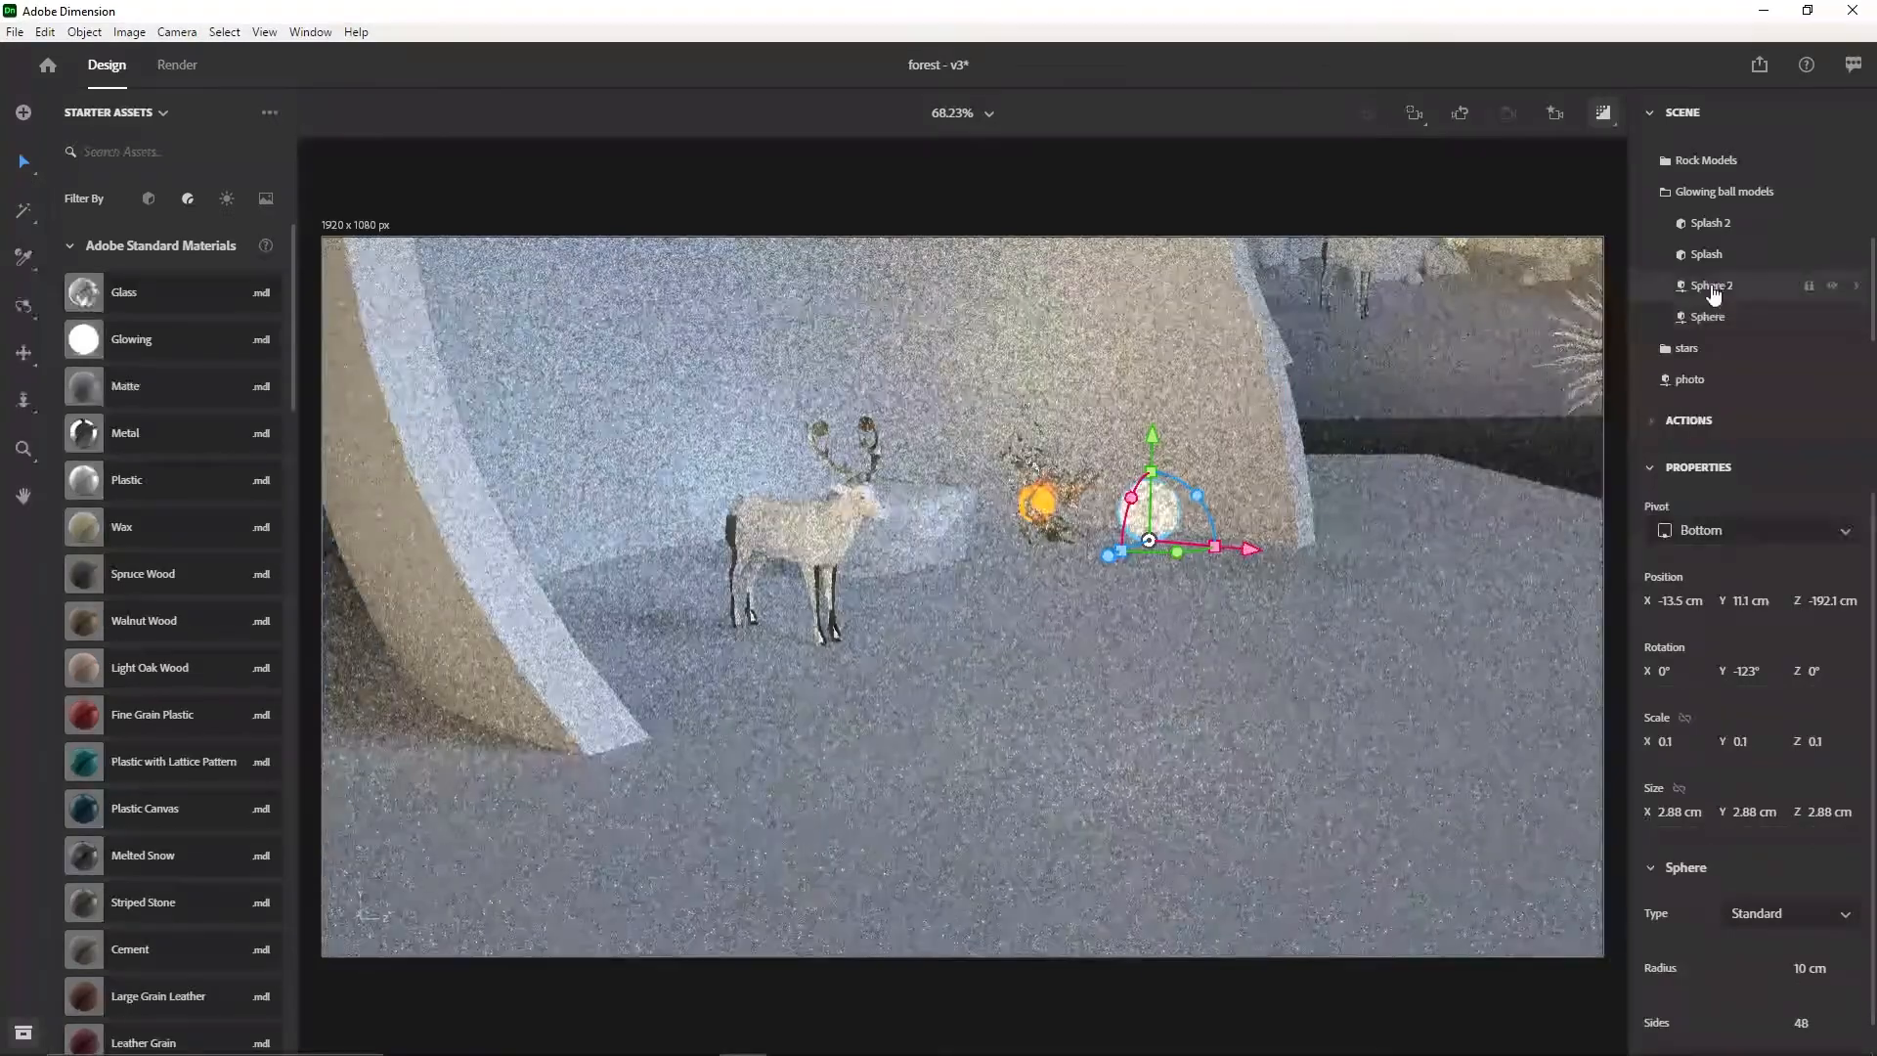
{"action": "left_click", "coordinate": [1713, 293]}
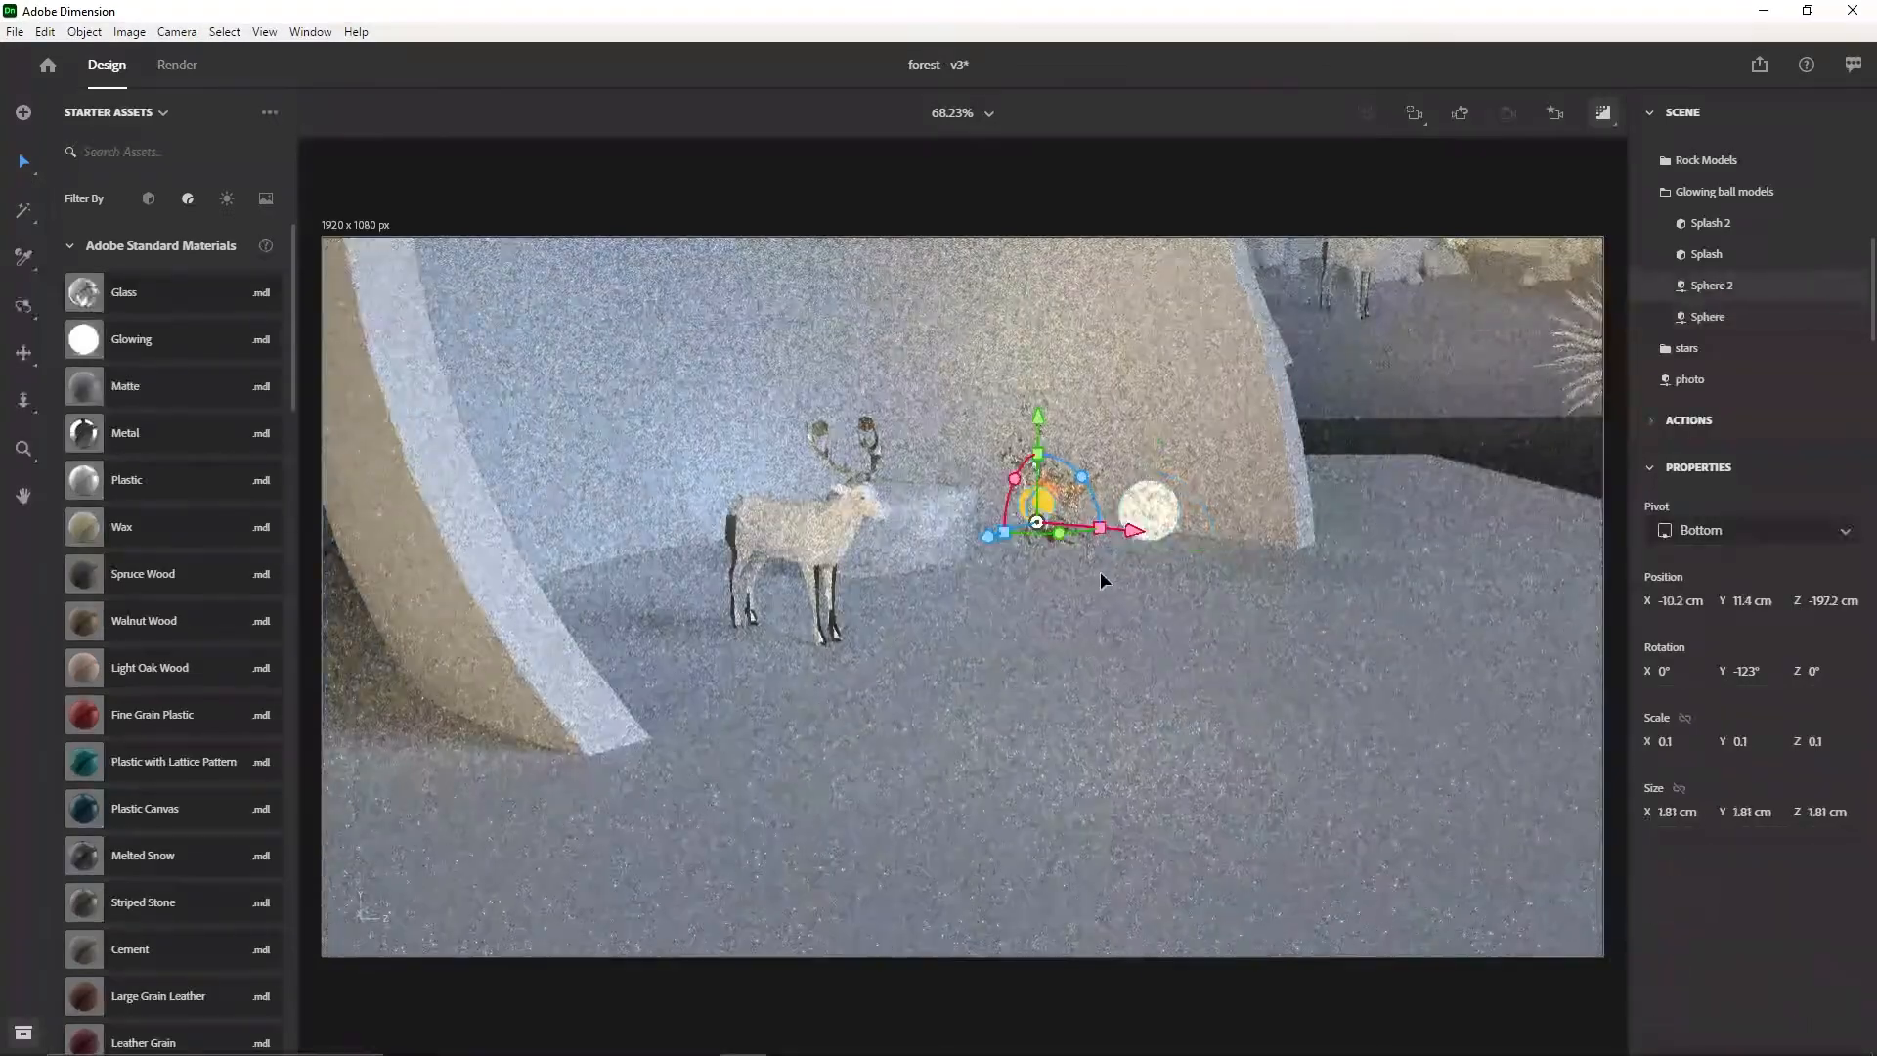
{"action": "left_click_drag", "start_coordinate": [1139, 535], "coordinate": [1025, 536]}
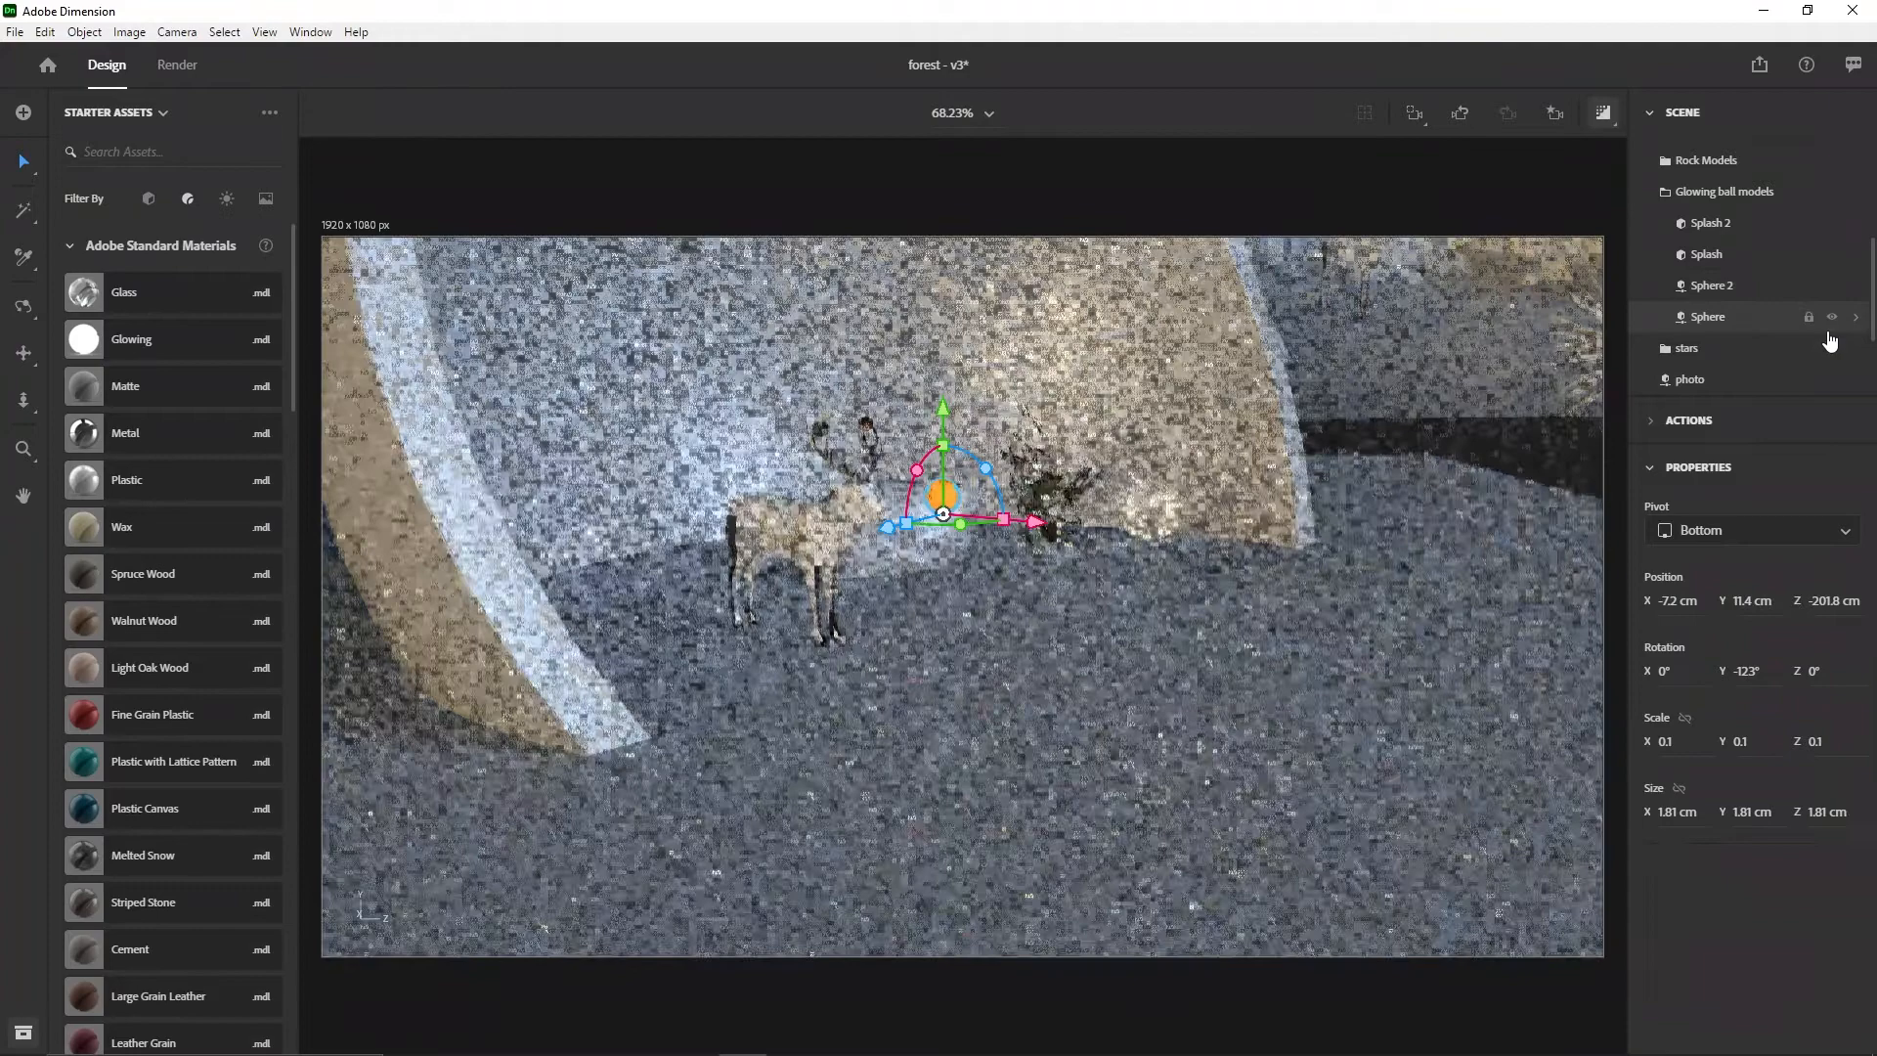
- Examine the Glass and Glowing 3 materials on Sphere, including opacity and glow, and return to the scene list
{"action": "left_click", "coordinate": [1843, 319]}
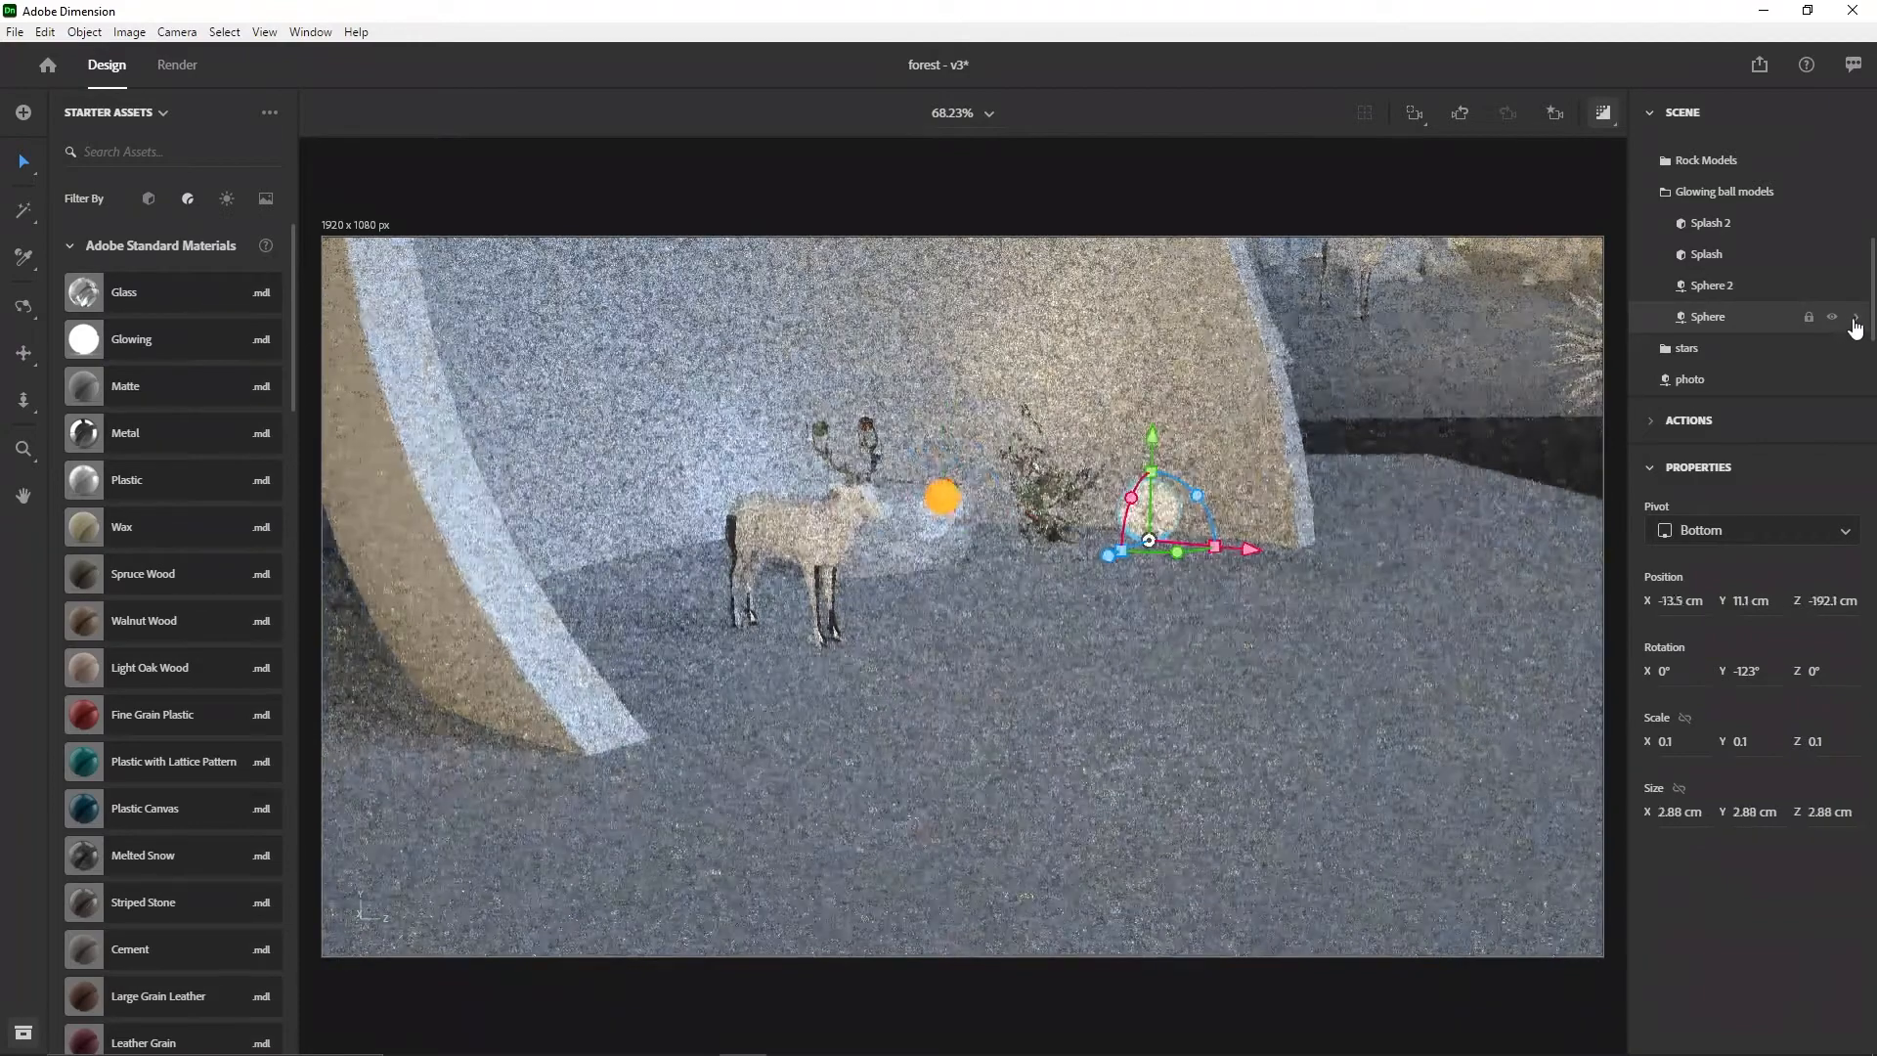
{"action": "left_click", "coordinate": [1856, 317]}
{"action": "left_click", "coordinate": [1691, 184]}
{"action": "left_click", "coordinate": [1701, 224]}
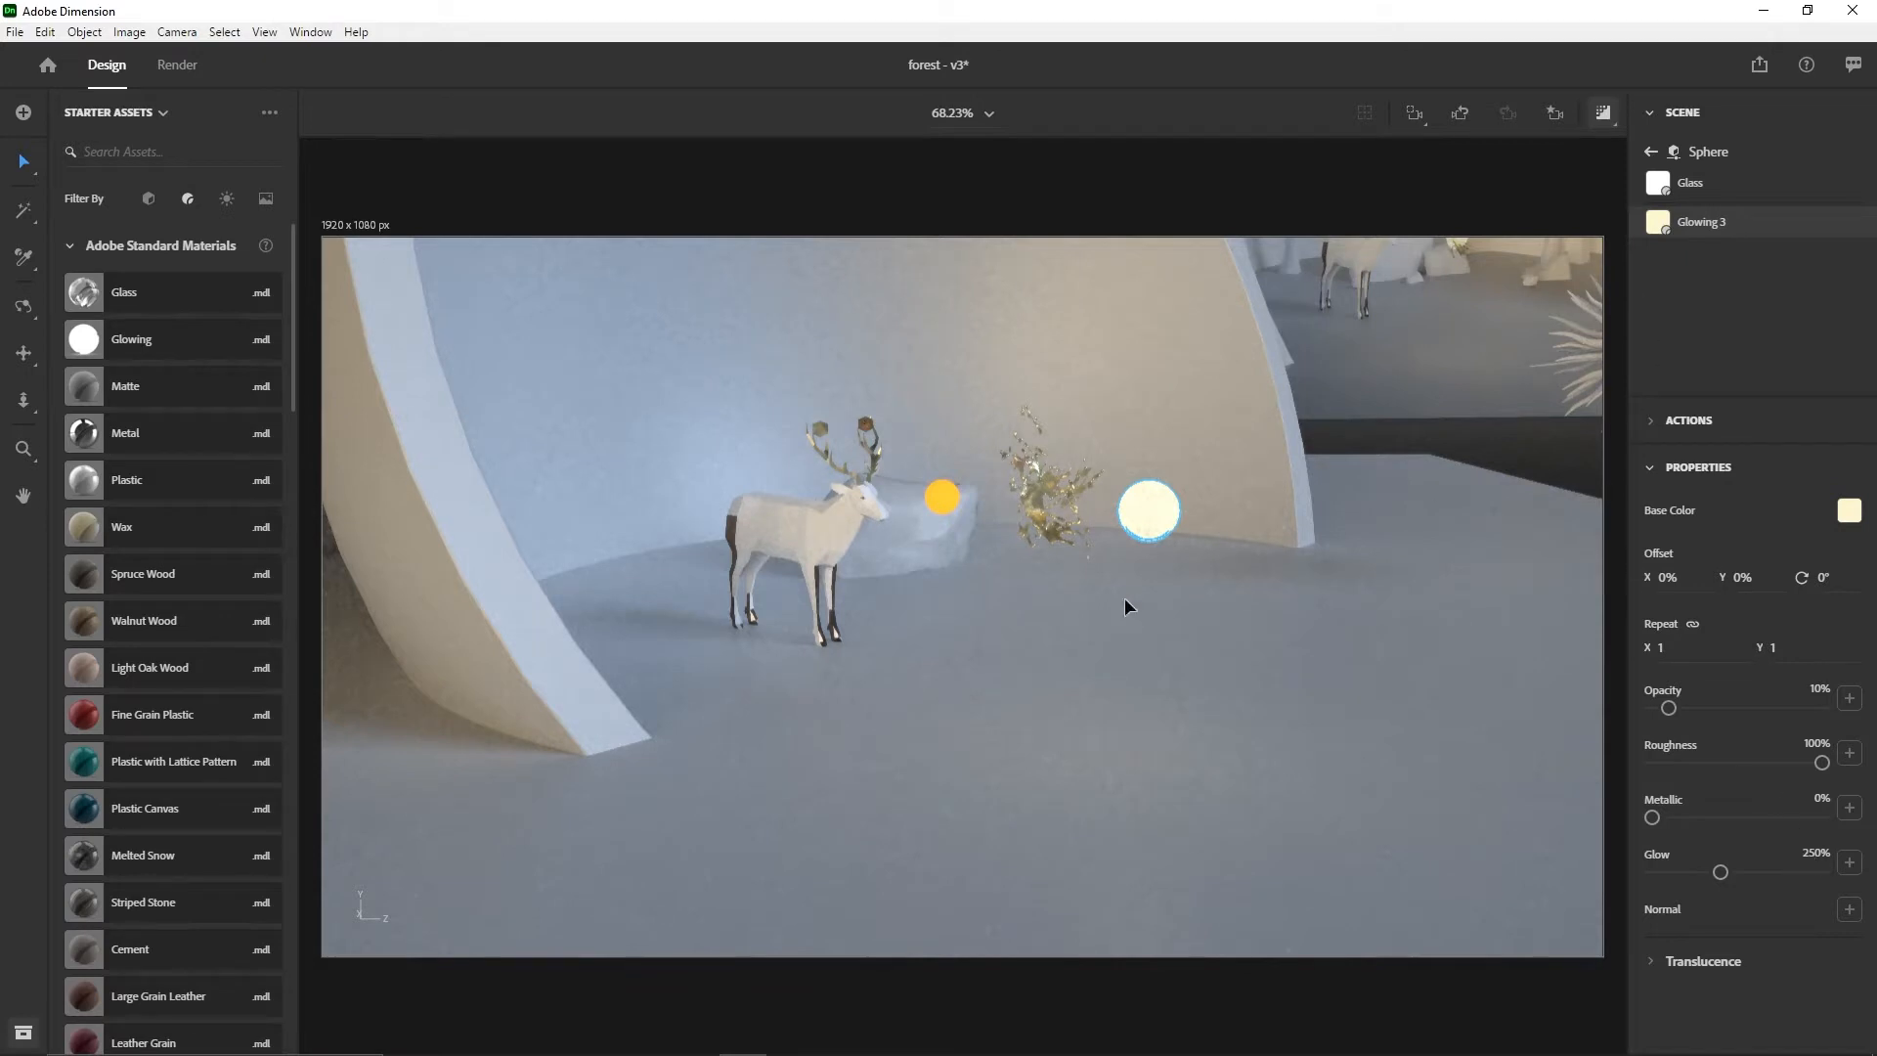
{"action": "left_click", "coordinate": [1651, 154]}
- Examine the properties of the Glowing material on Sphere 2 and return to the scene list
{"action": "scroll", "coordinate": [1711, 245], "scroll_direction": "down", "scroll_amount": 2}
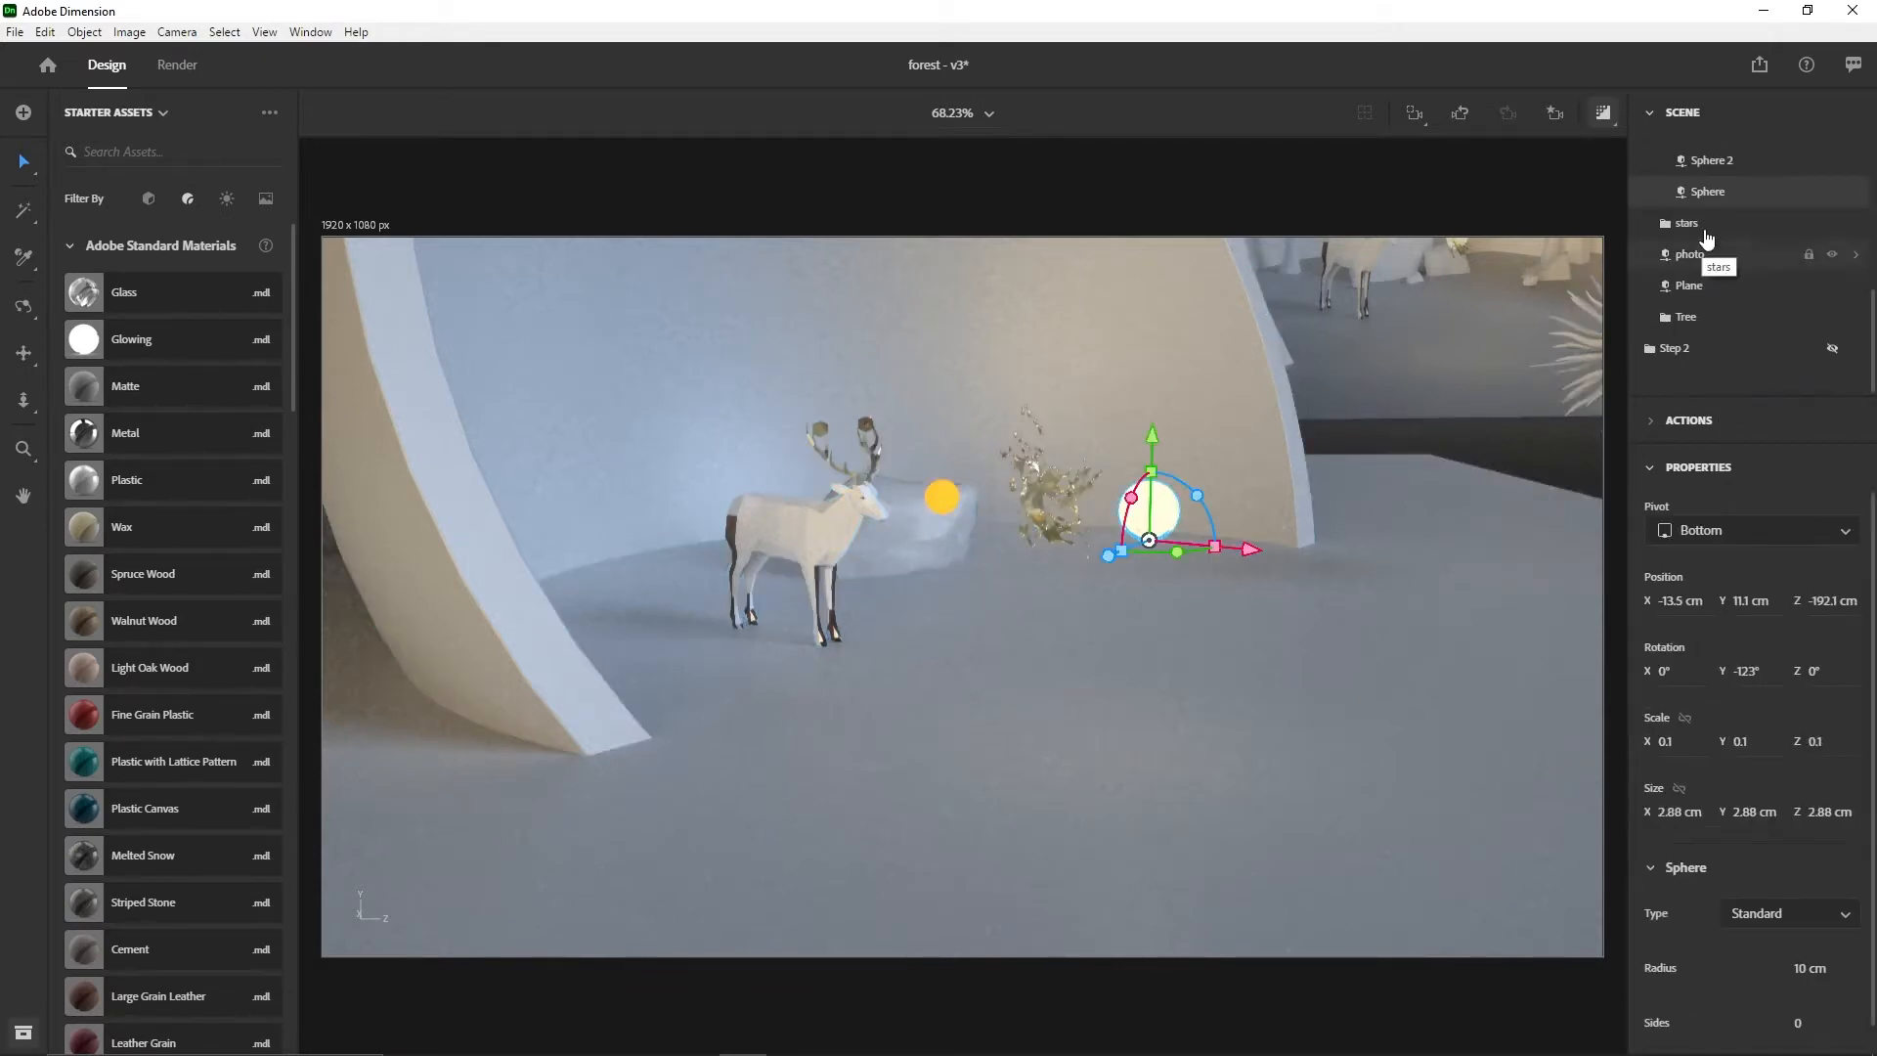
{"action": "scroll", "coordinate": [1701, 267], "scroll_direction": "up", "scroll_amount": 2}
{"action": "left_click", "coordinate": [1720, 259]}
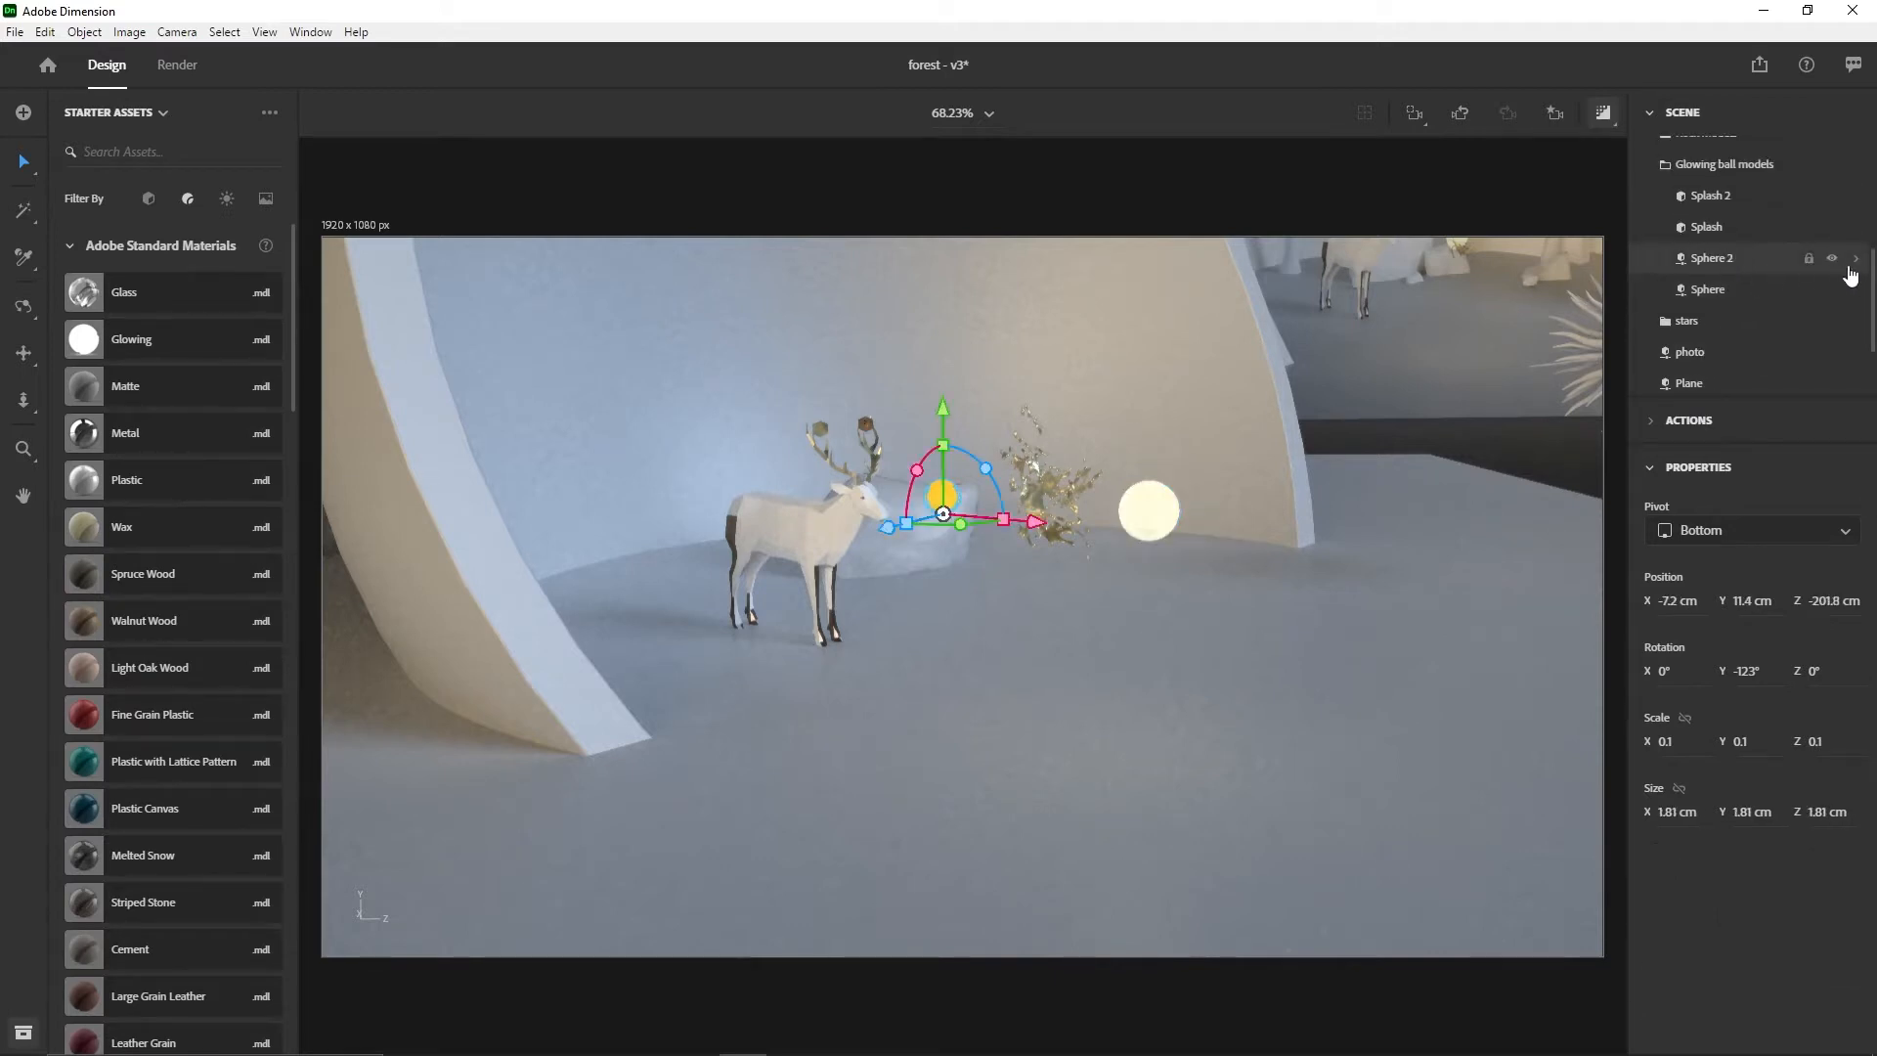
{"action": "left_click", "coordinate": [1855, 260]}
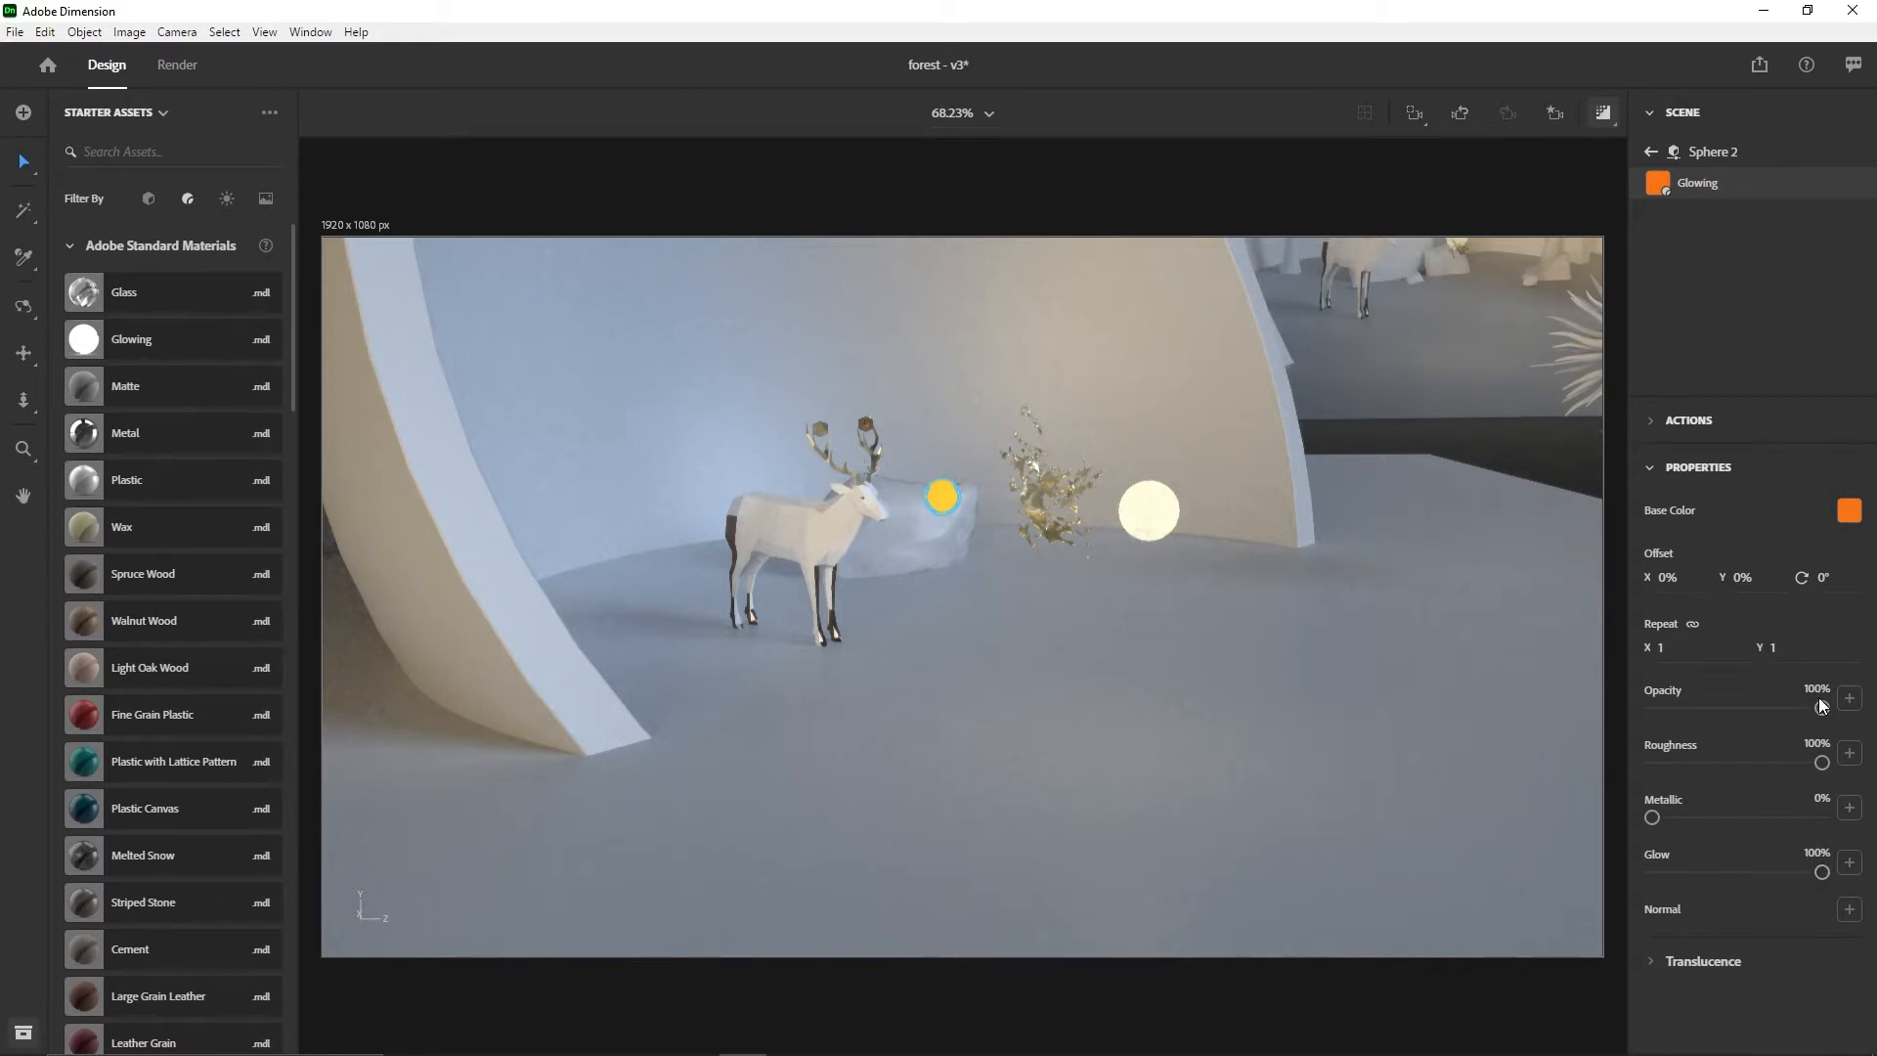
{"action": "left_click", "coordinate": [1652, 151]}
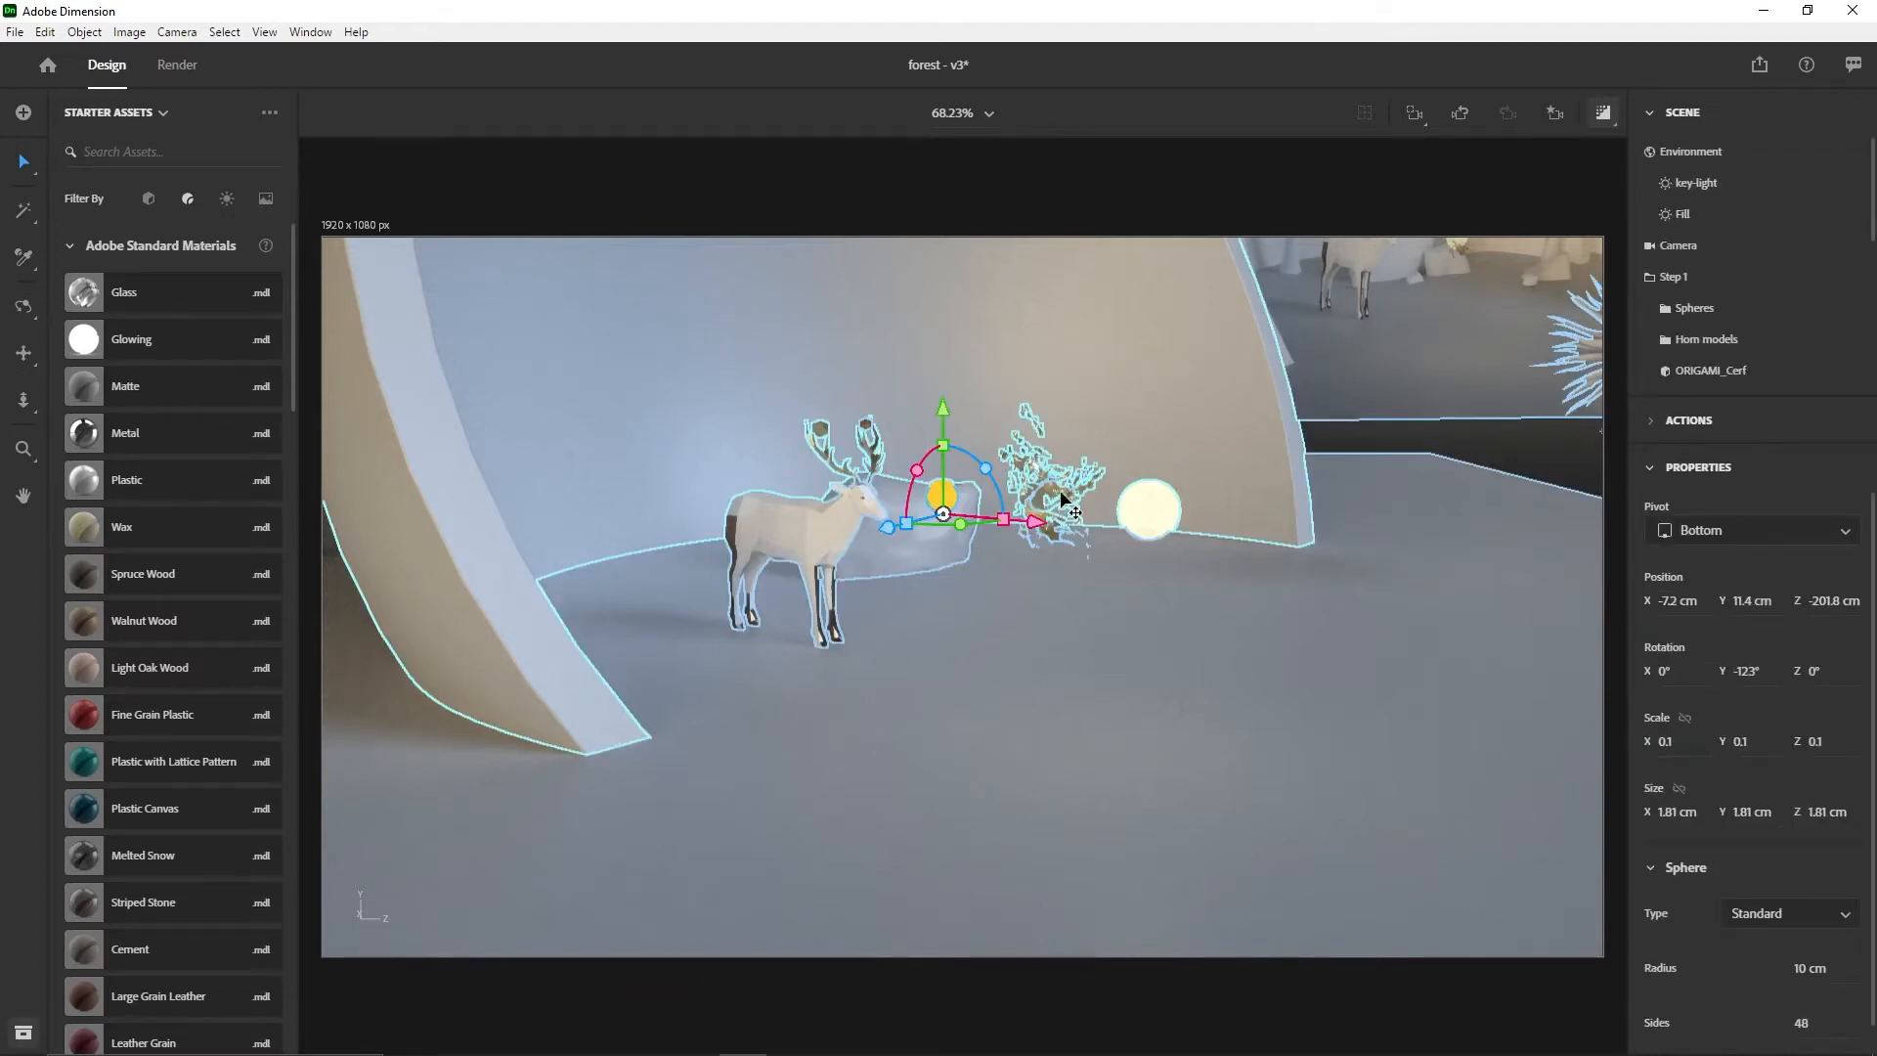
- Browse the starter materials and the starter models to find the splash models
{"action": "scroll", "coordinate": [202, 720], "scroll_direction": "down", "scroll_amount": 10}
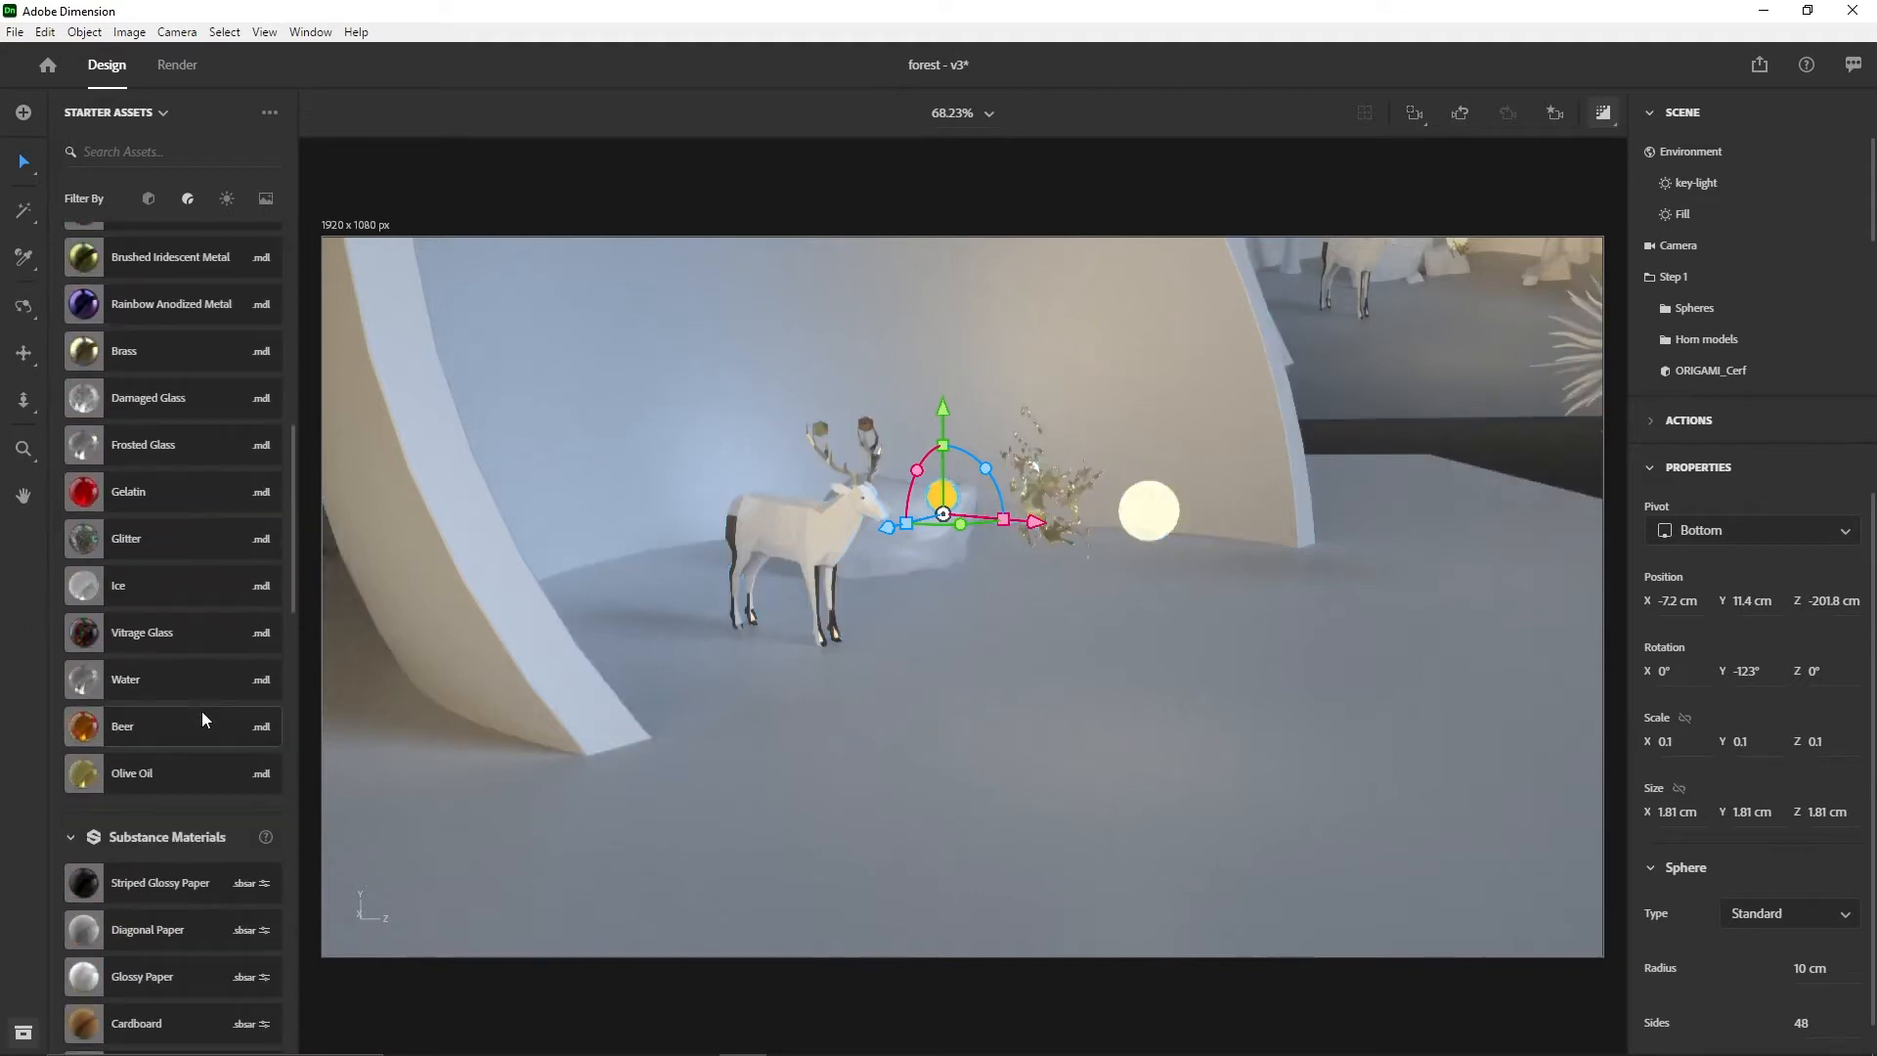
{"action": "scroll", "coordinate": [201, 713], "scroll_direction": "down", "scroll_amount": 5}
{"action": "scroll", "coordinate": [181, 450], "scroll_direction": "up", "scroll_amount": 1}
{"action": "left_click", "coordinate": [150, 203]}
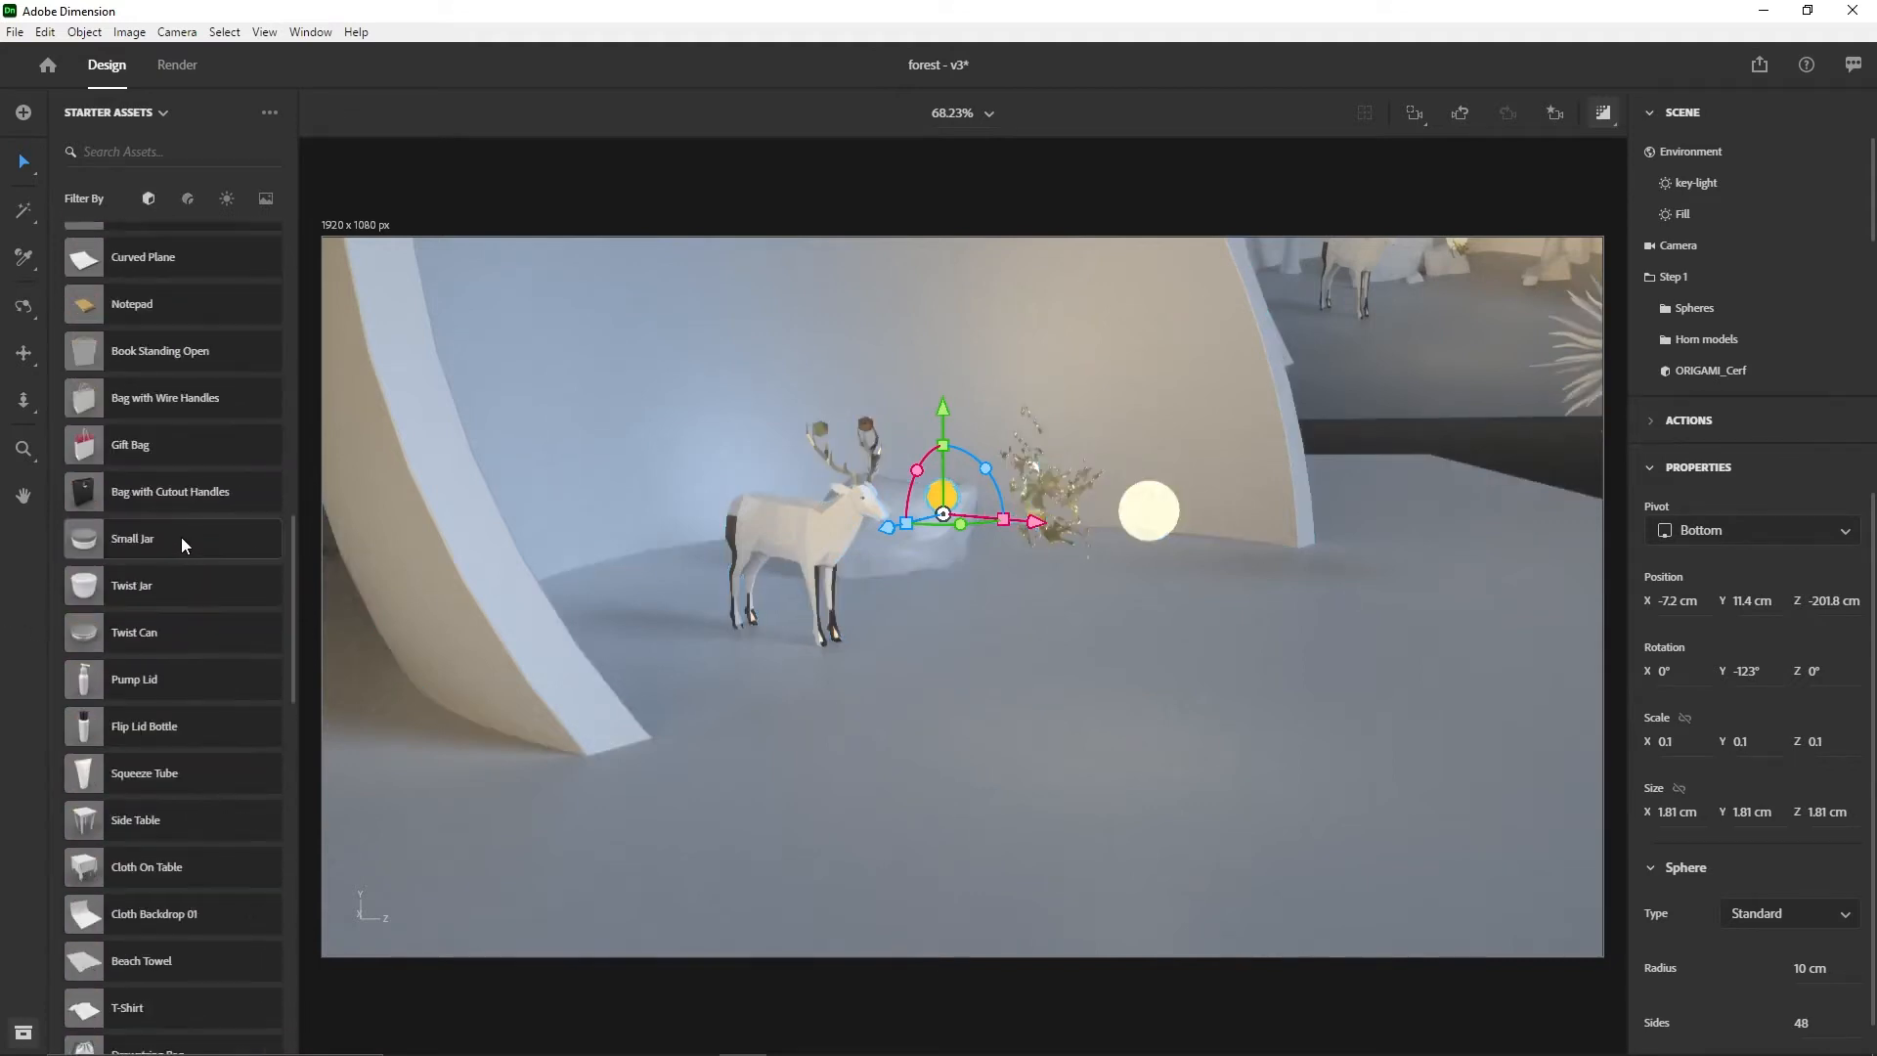
{"action": "scroll", "coordinate": [184, 543], "scroll_direction": "down", "scroll_amount": 10}
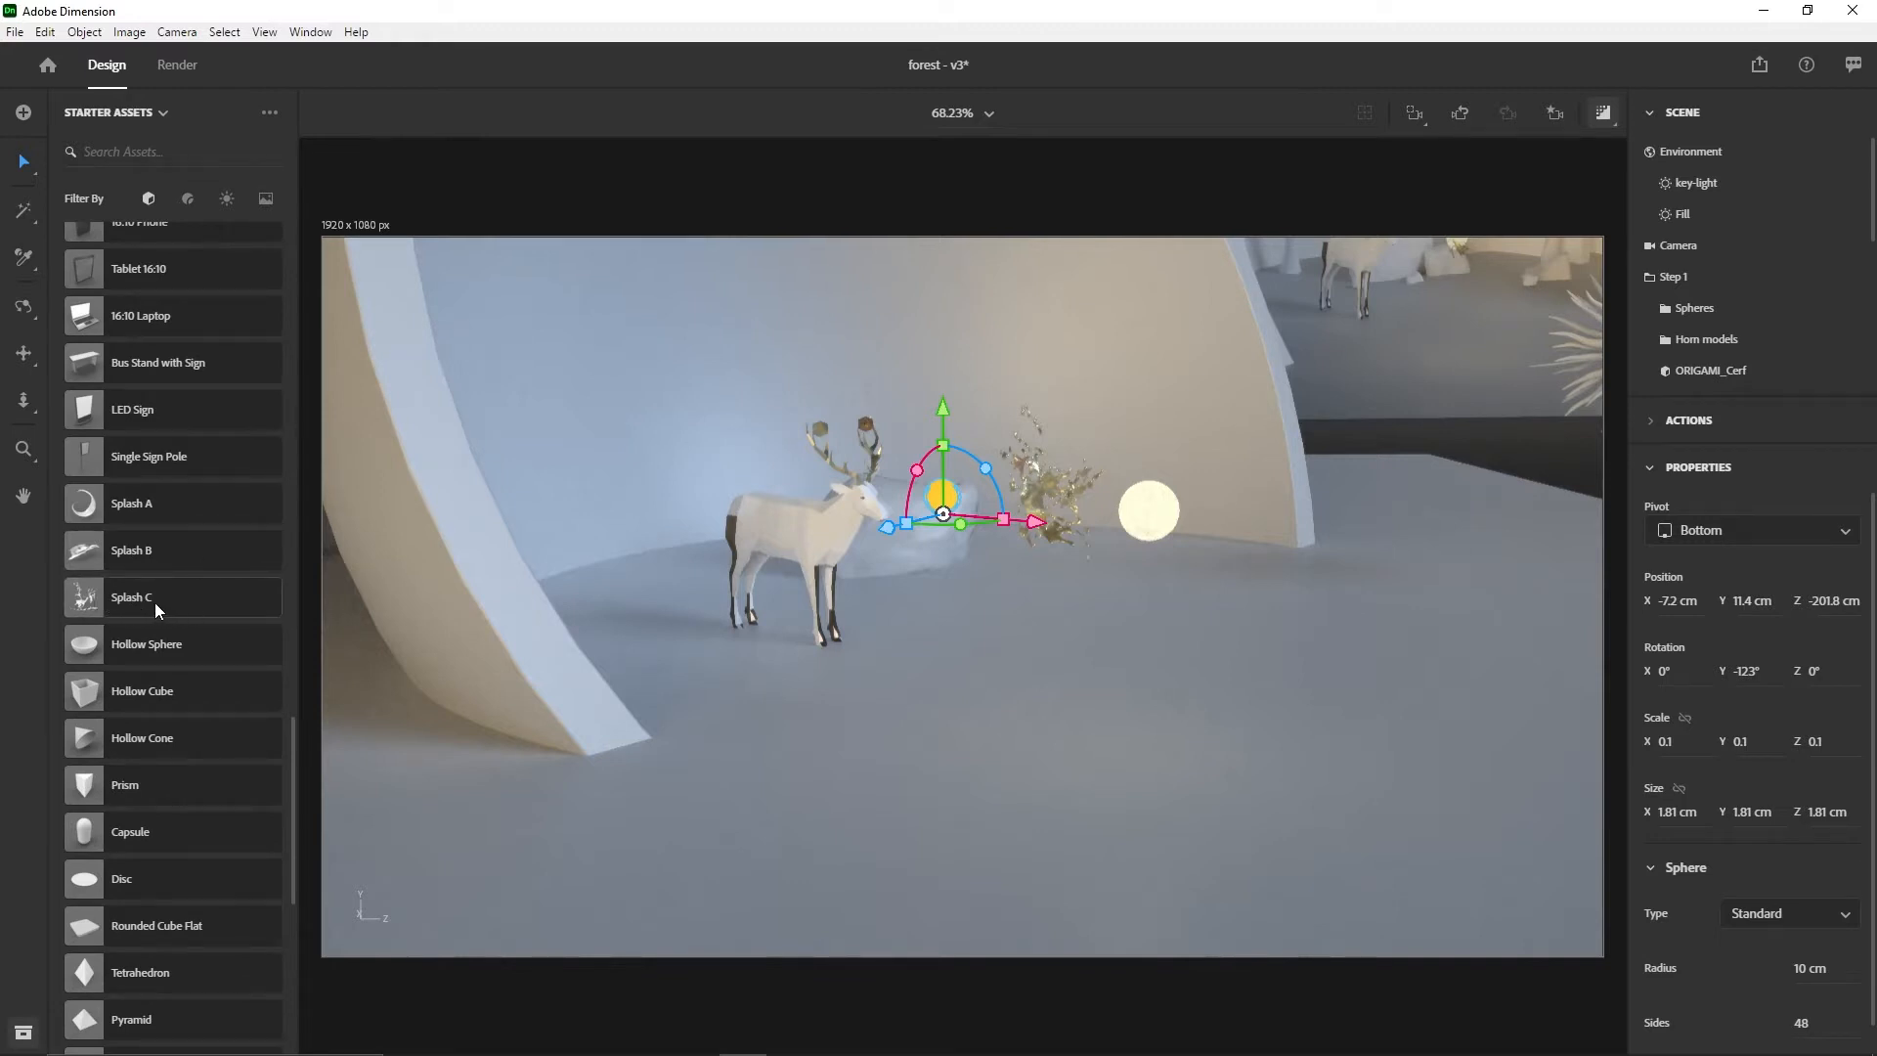
{"action": "scroll", "coordinate": [146, 605], "scroll_direction": "down", "scroll_amount": 10}
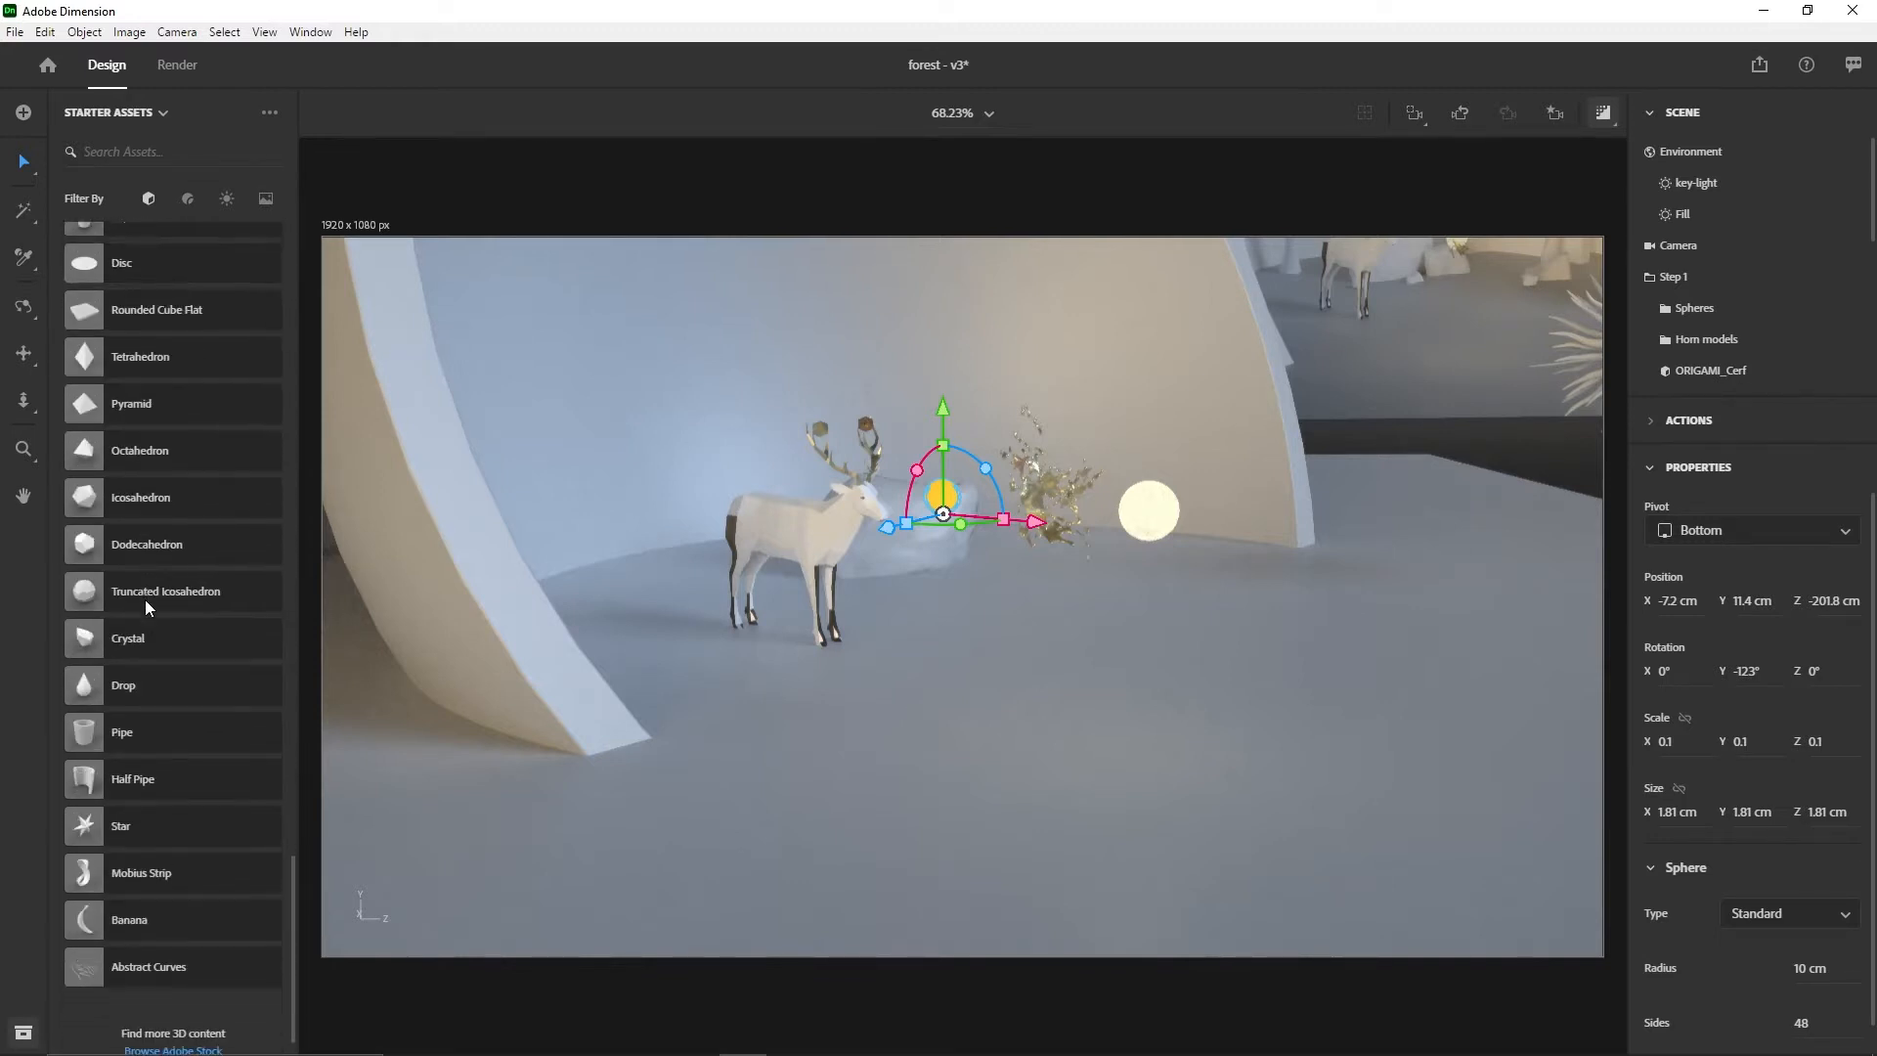
{"action": "scroll", "coordinate": [145, 606], "scroll_direction": "up", "scroll_amount": 10}
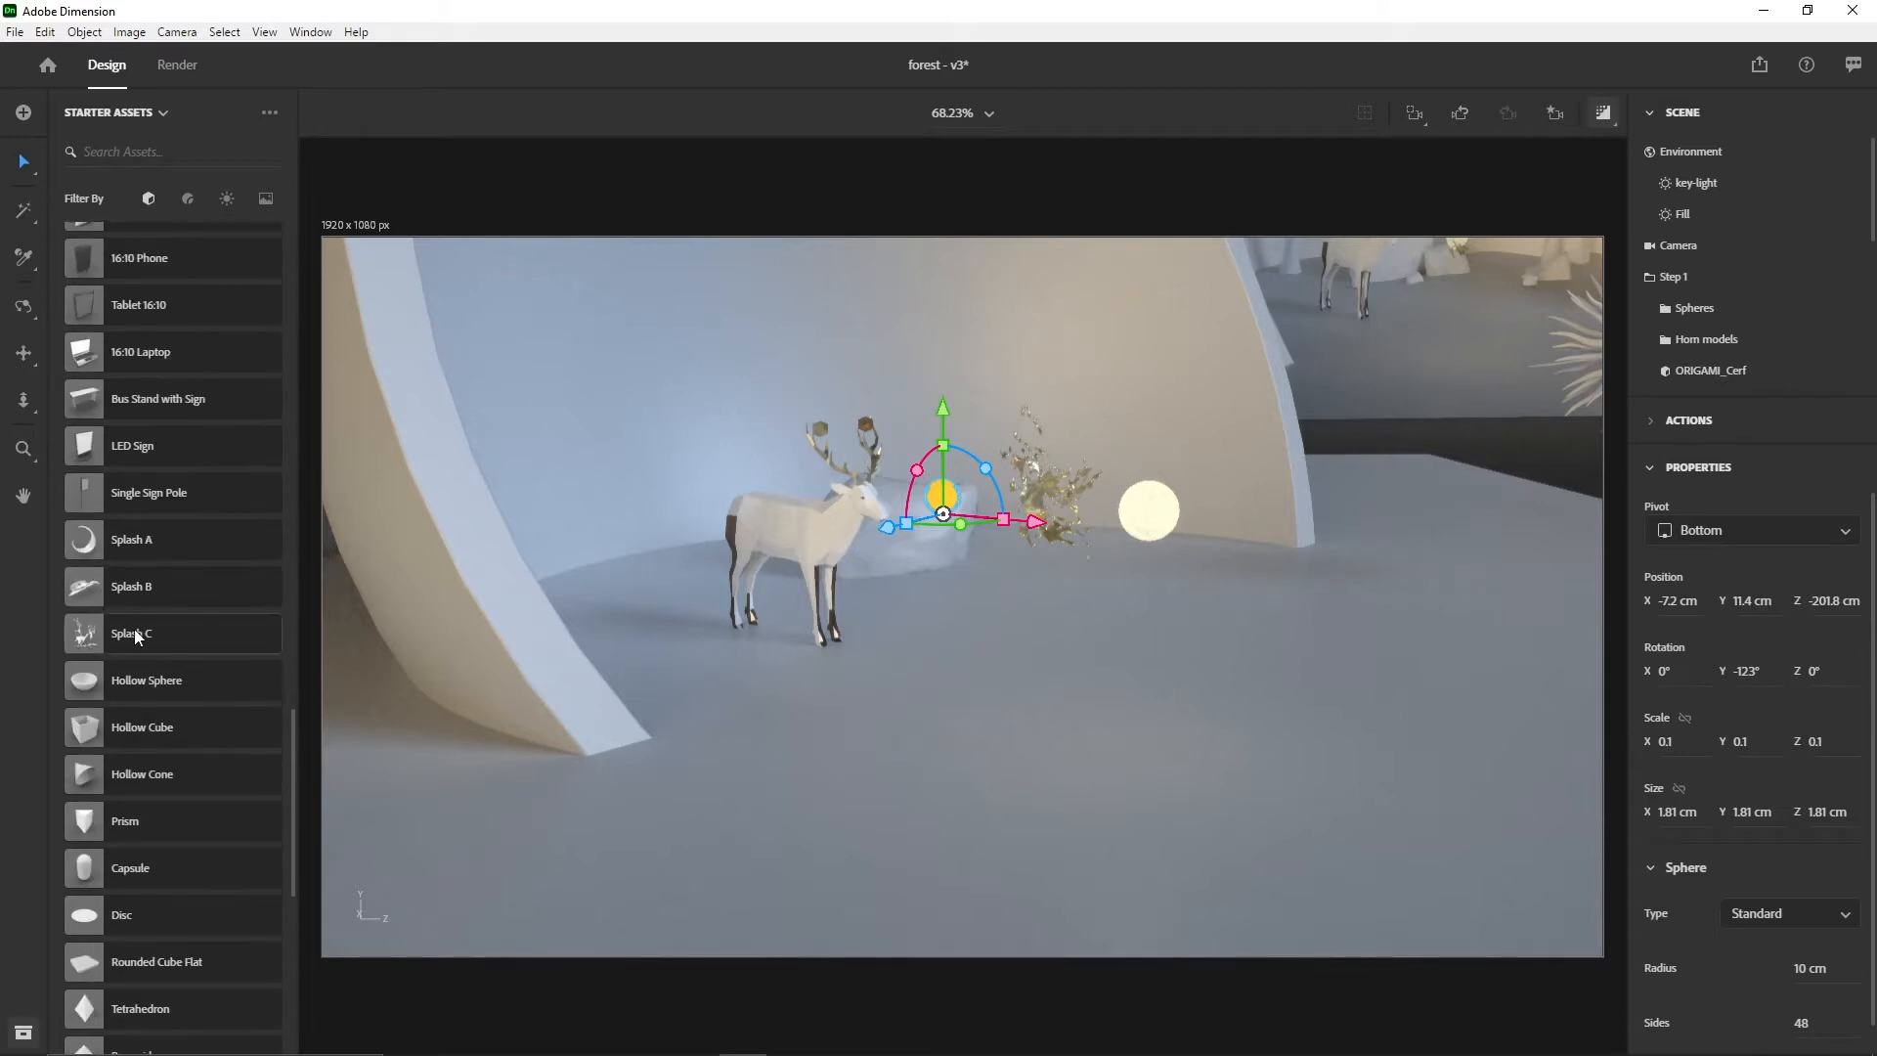
- Select Splash in the Glowing ball models group and examine its Brass 2 material
{"action": "left_click", "coordinate": [1061, 494]}
{"action": "scroll", "coordinate": [1710, 317], "scroll_direction": "down", "scroll_amount": 5}
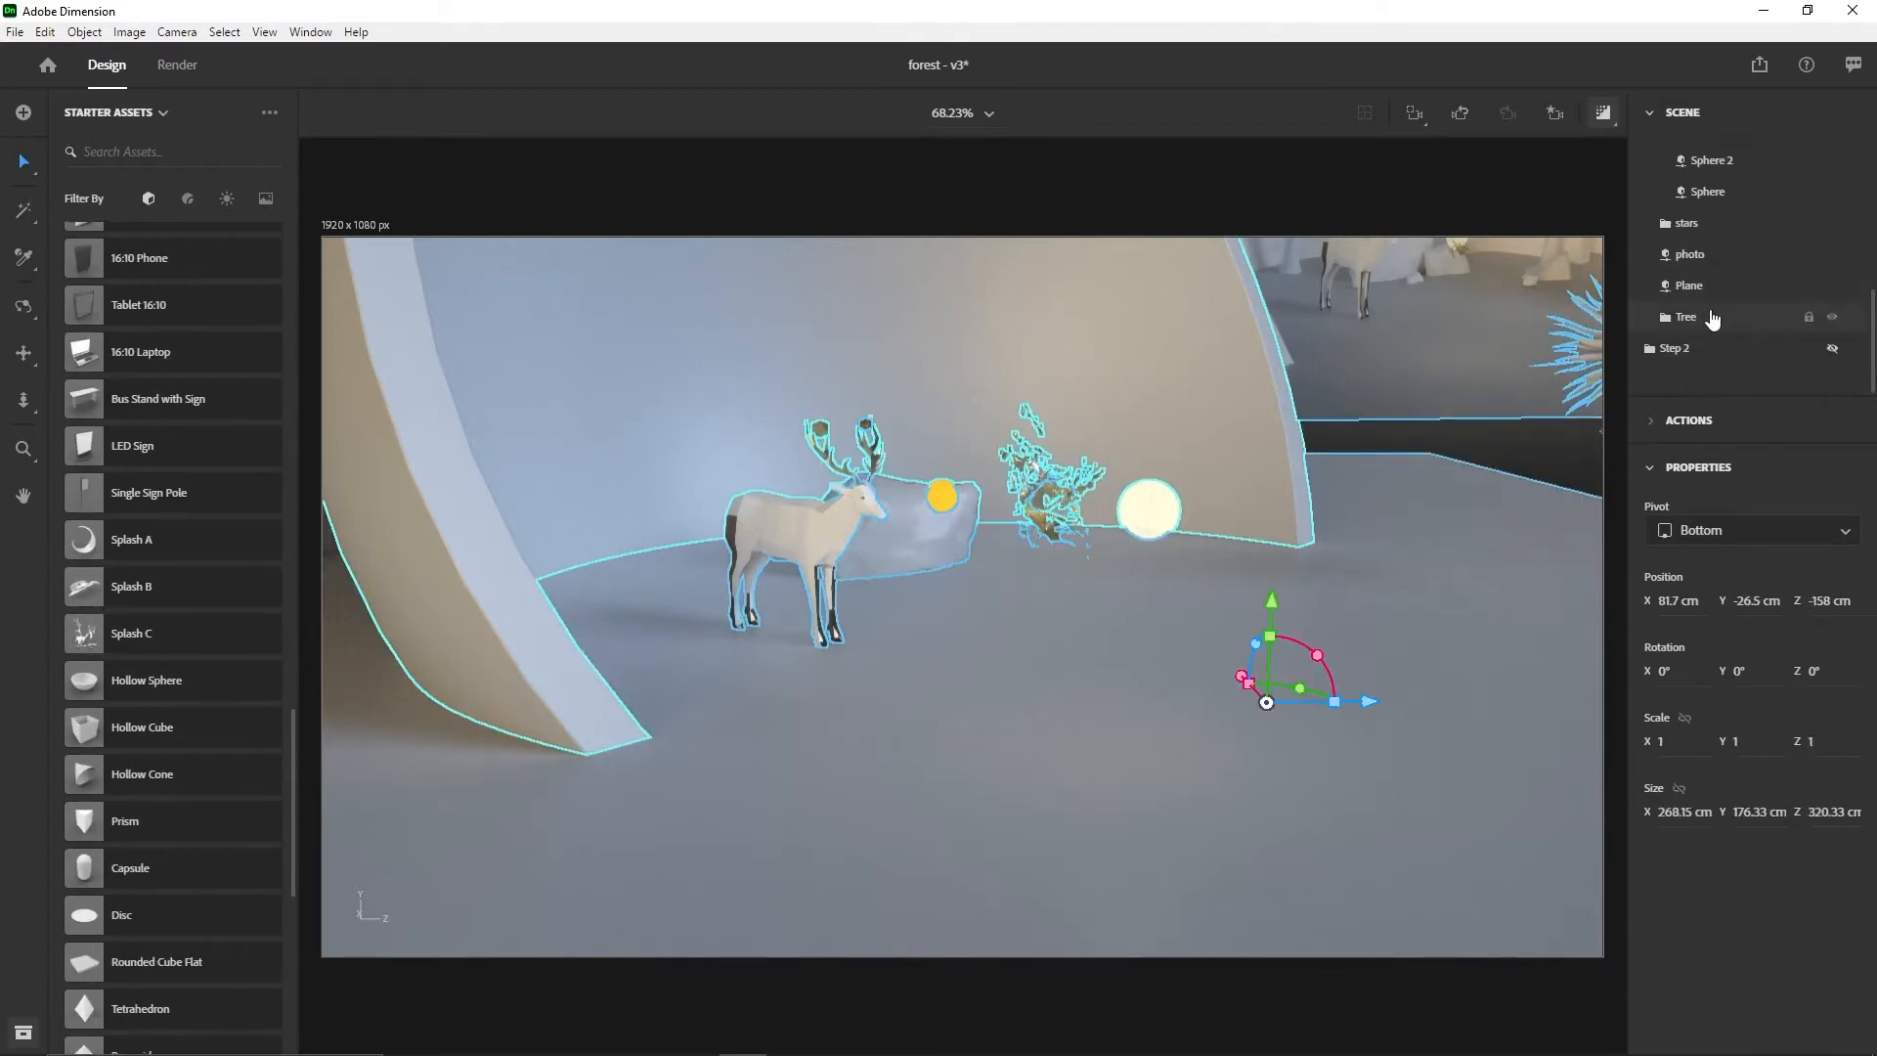
{"action": "scroll", "coordinate": [1732, 293], "scroll_direction": "up", "scroll_amount": 3}
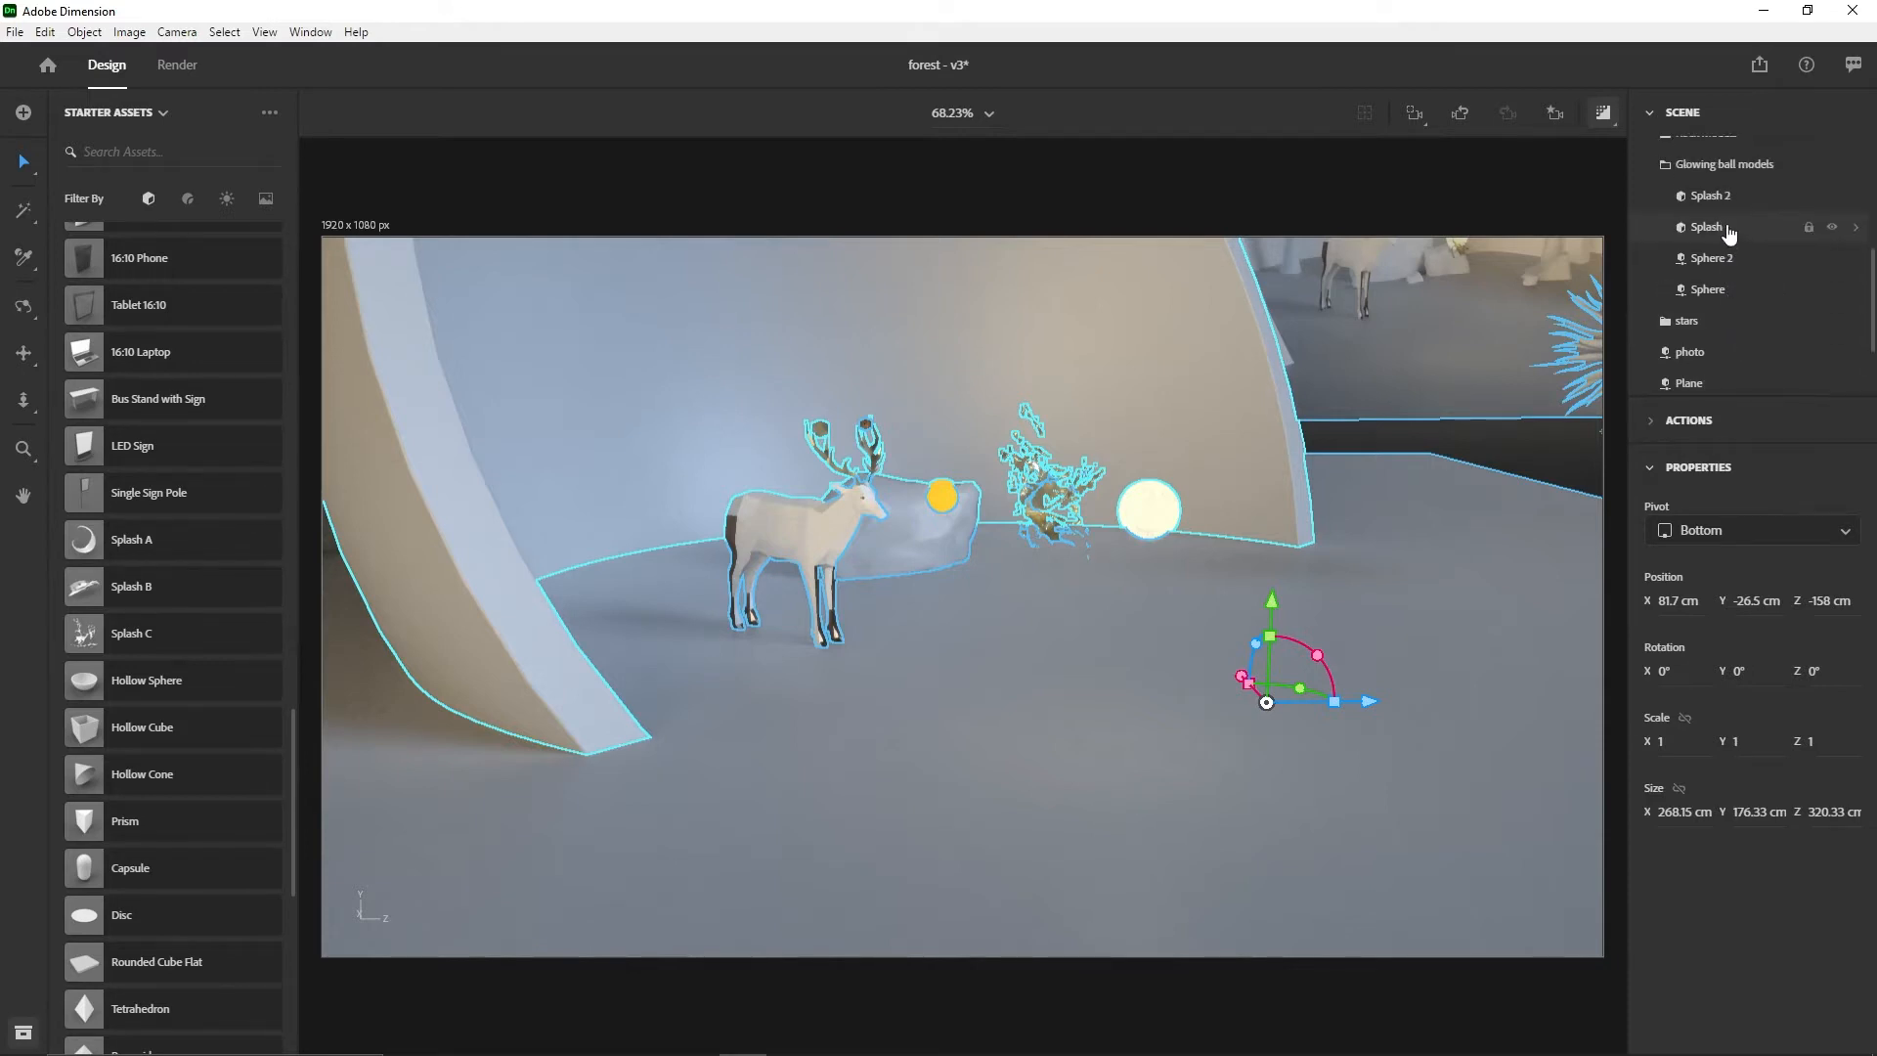
{"action": "left_click", "coordinate": [1728, 236]}
{"action": "mouse_move", "coordinate": [1858, 234]}
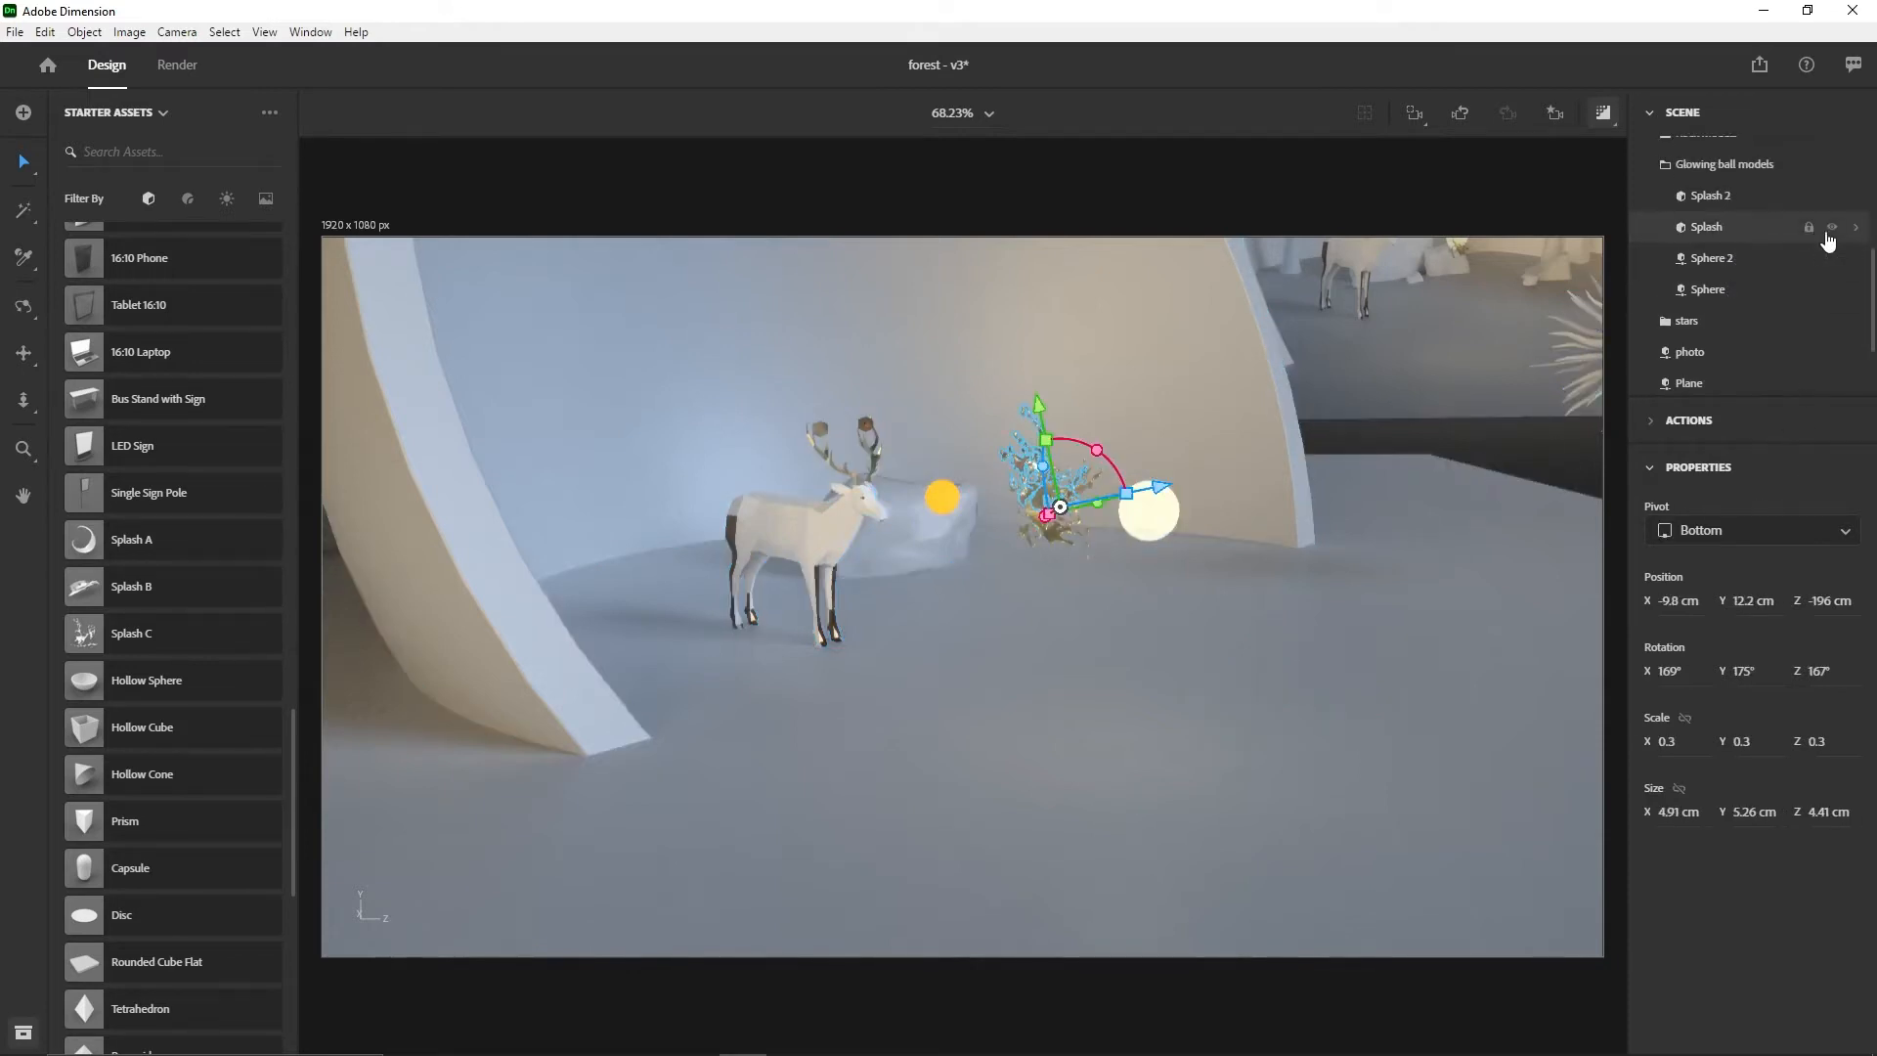
{"action": "left_click", "coordinate": [1855, 229]}
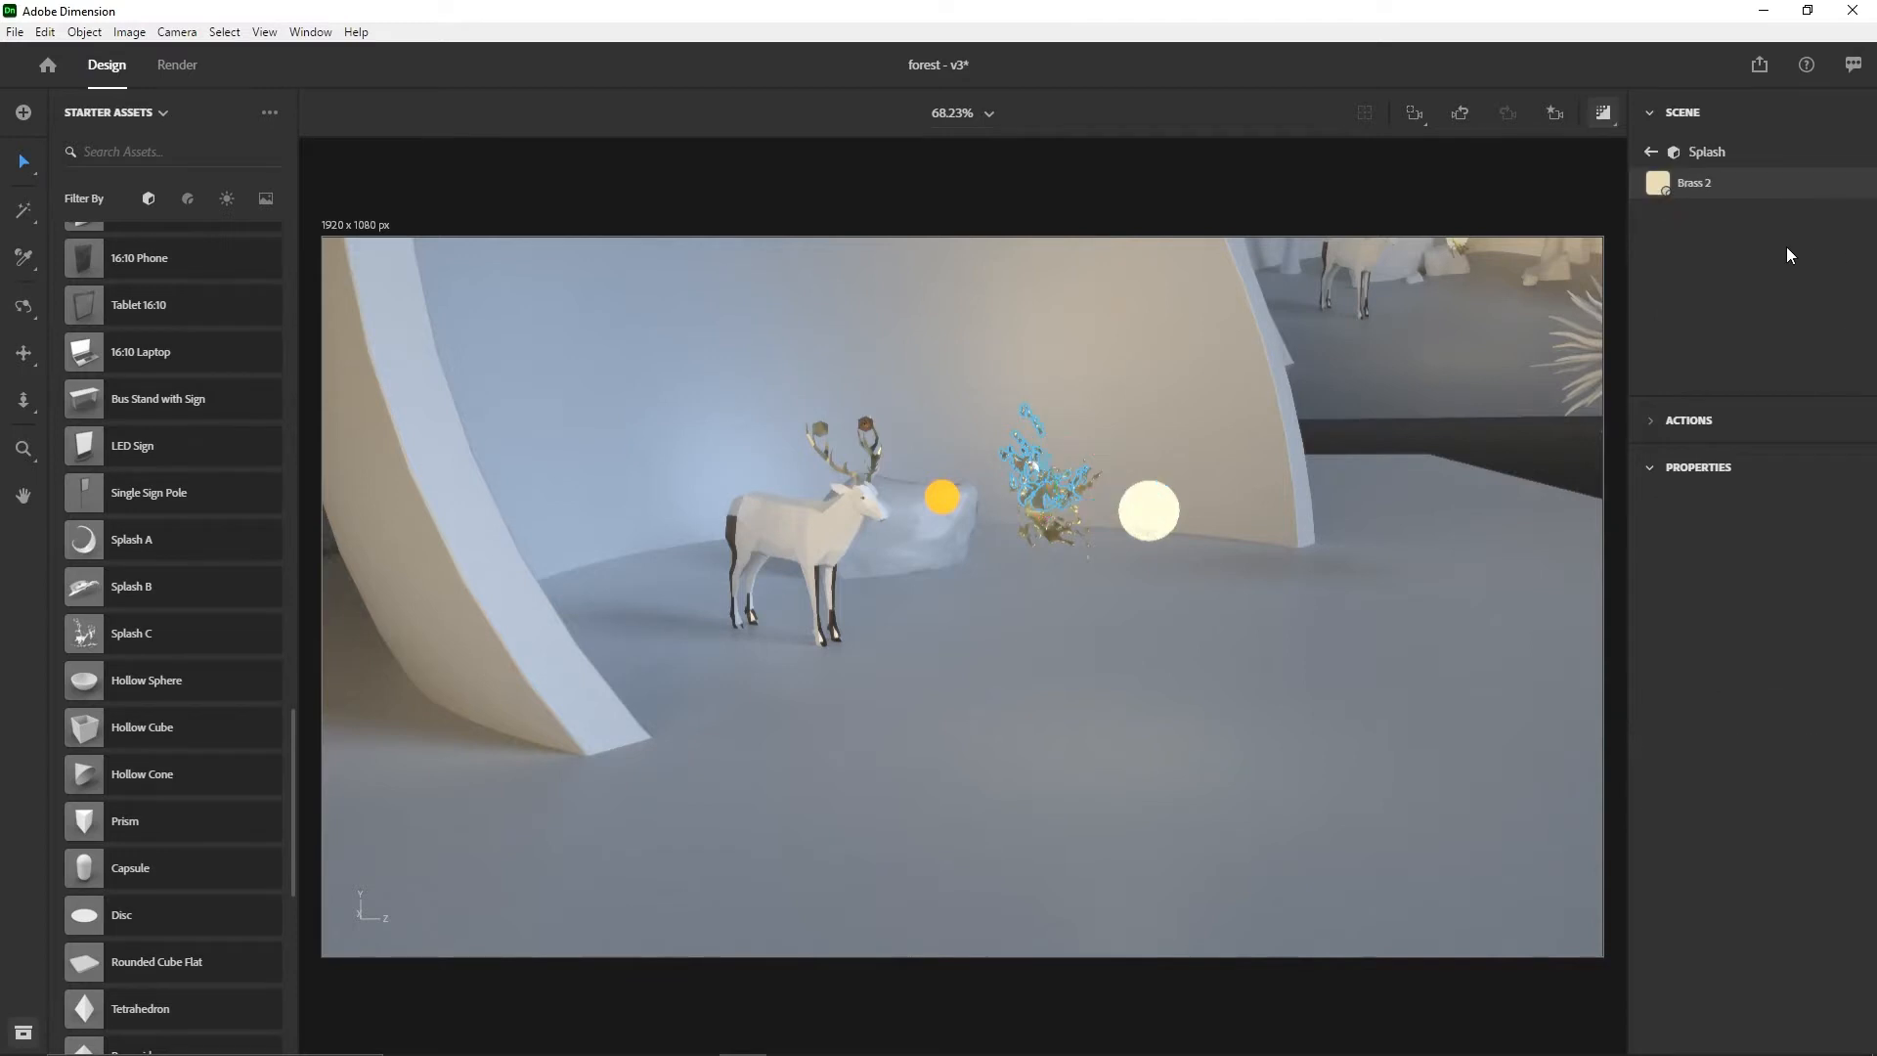
{"action": "left_click", "coordinate": [1692, 187]}
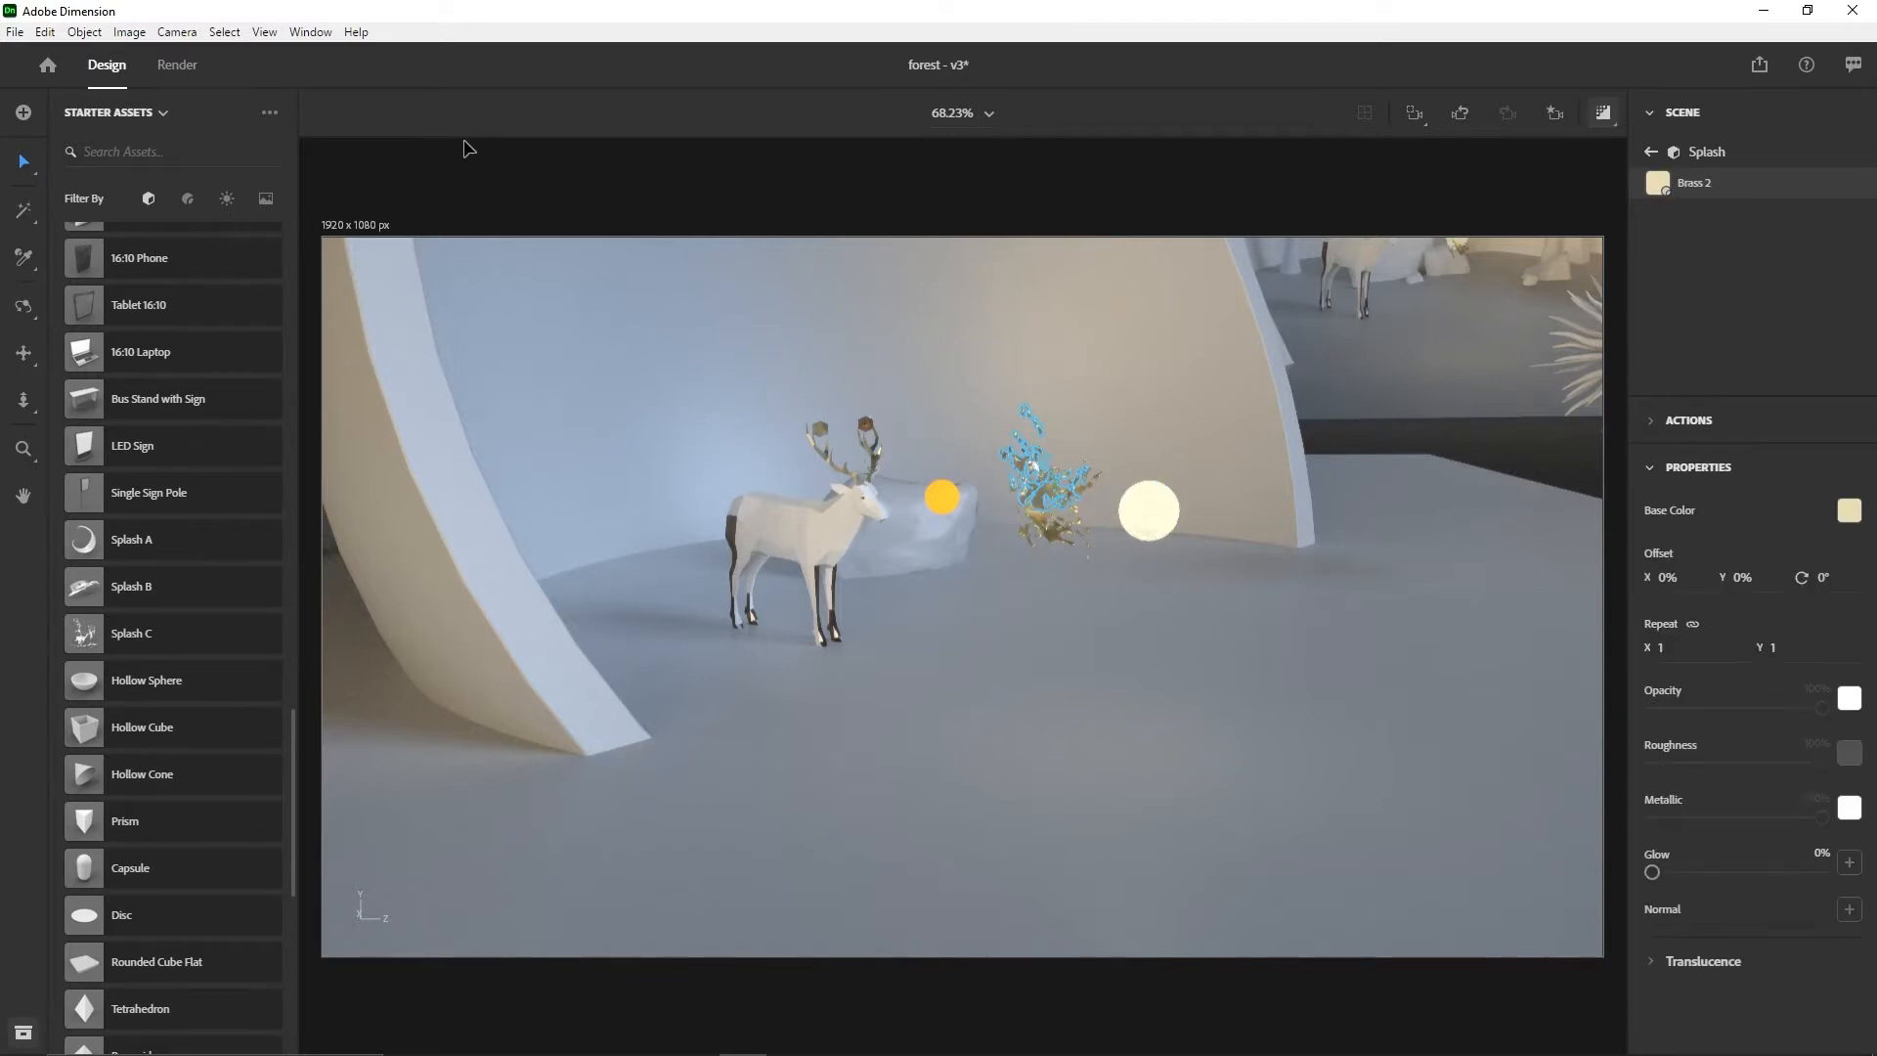
- Filter the starter assets by materials and locate Brass among the Adobe Standard Materials
{"action": "left_click", "coordinate": [188, 199]}
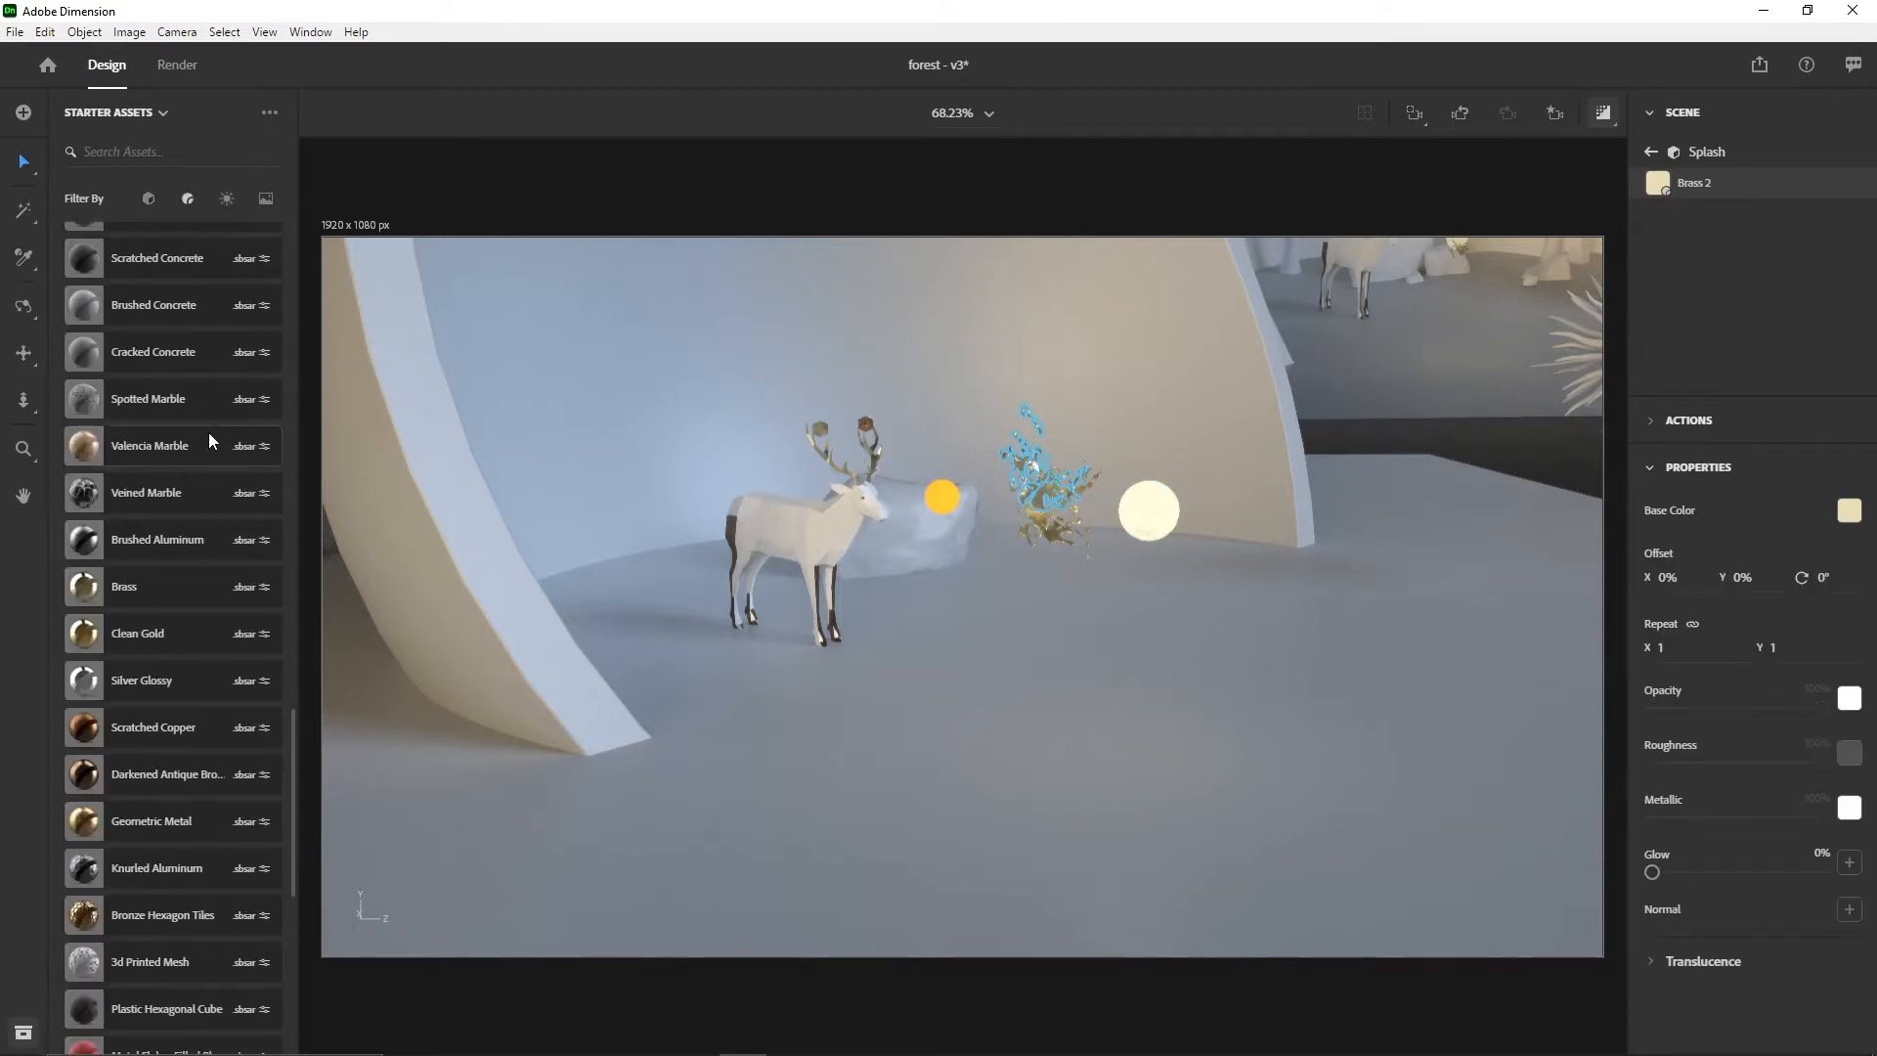
{"action": "scroll", "coordinate": [191, 454], "scroll_direction": "up", "scroll_amount": 10}
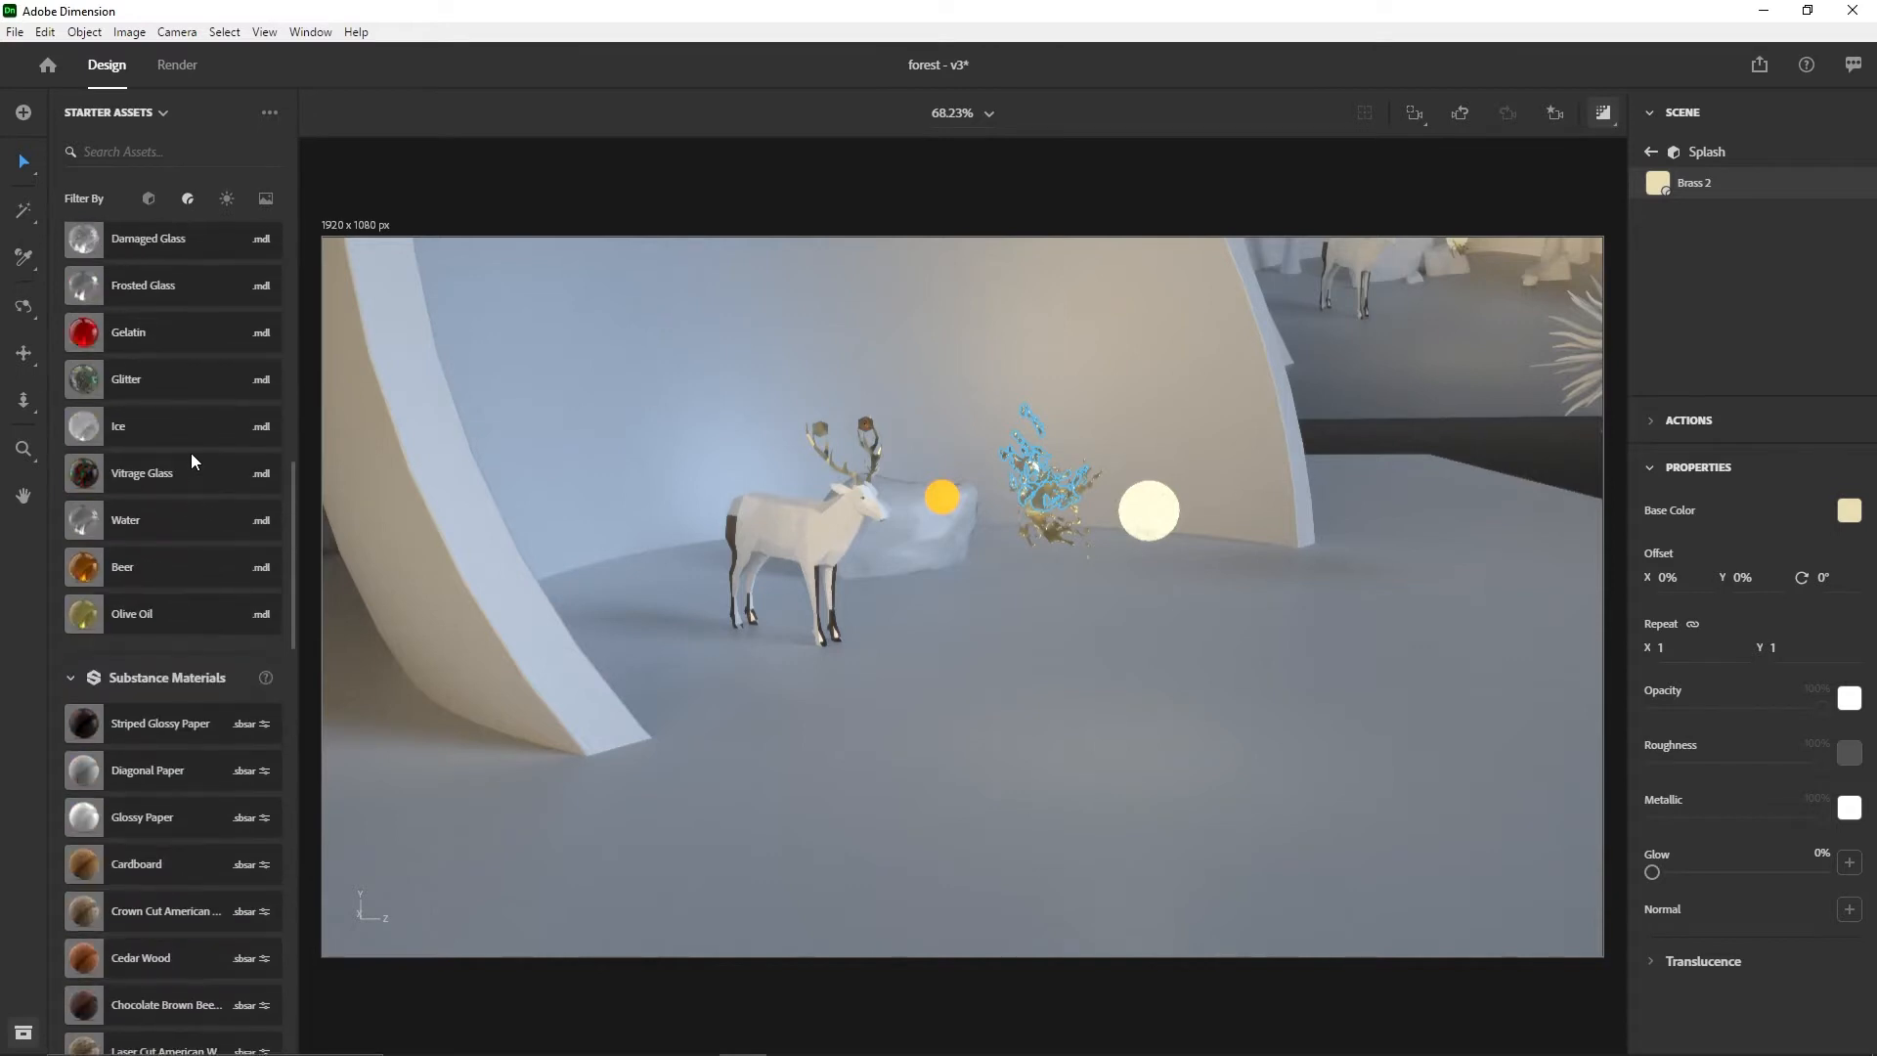
{"action": "scroll", "coordinate": [190, 454], "scroll_direction": "up", "scroll_amount": 7}
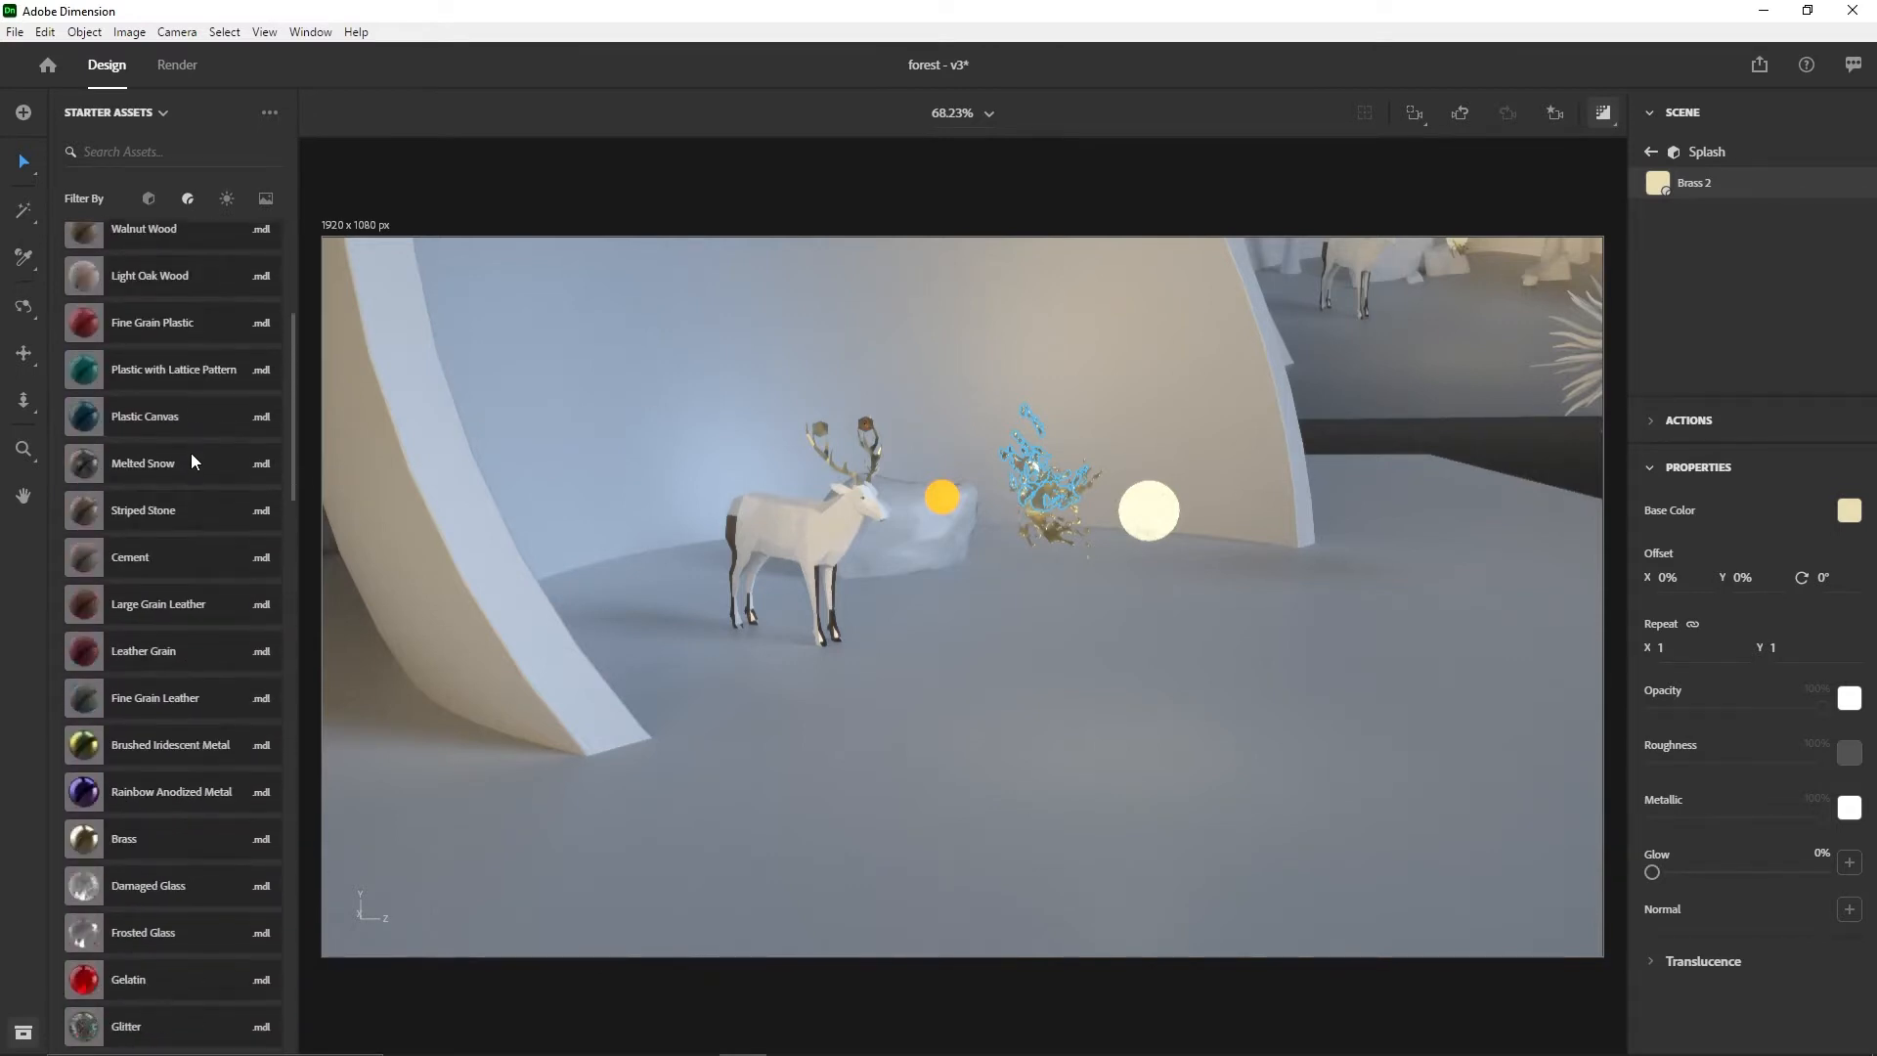
{"action": "scroll", "coordinate": [191, 454], "scroll_direction": "down", "scroll_amount": 2}
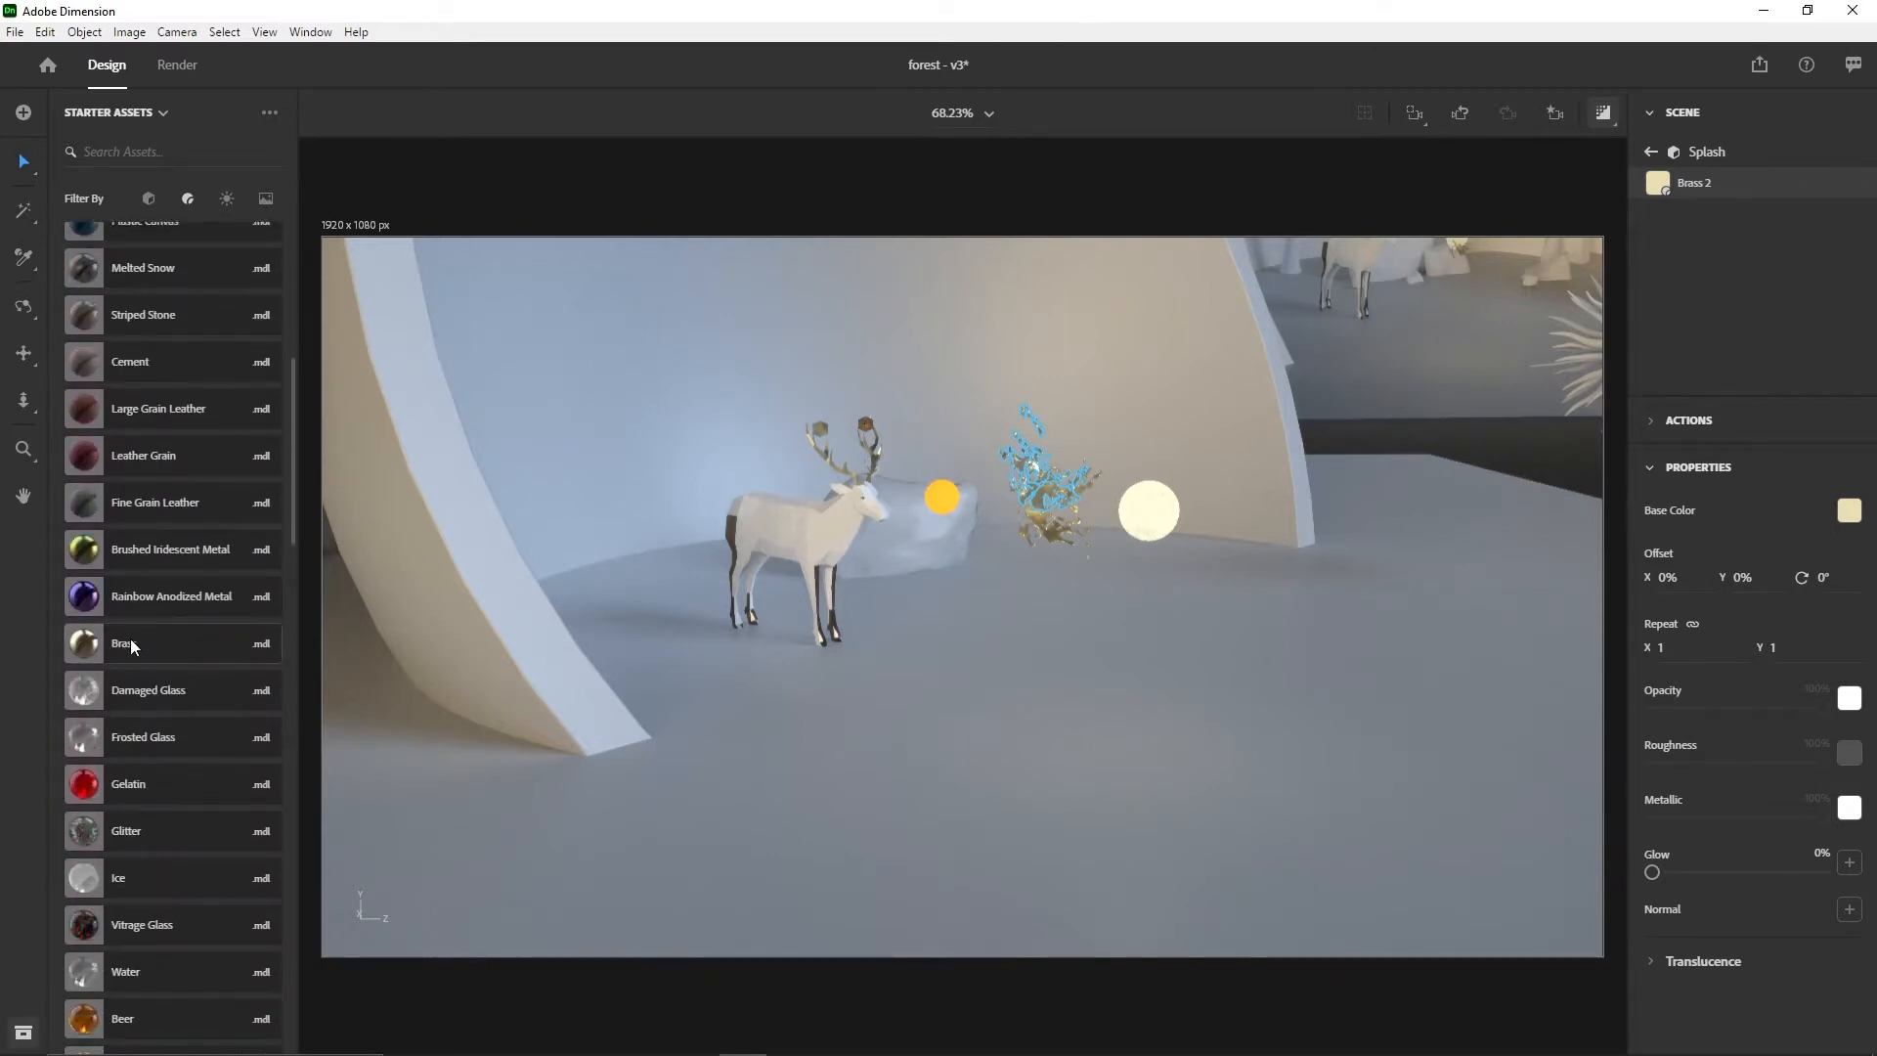
{"action": "left_click_drag", "start_coordinate": [119, 642], "coordinate": [1049, 491]}
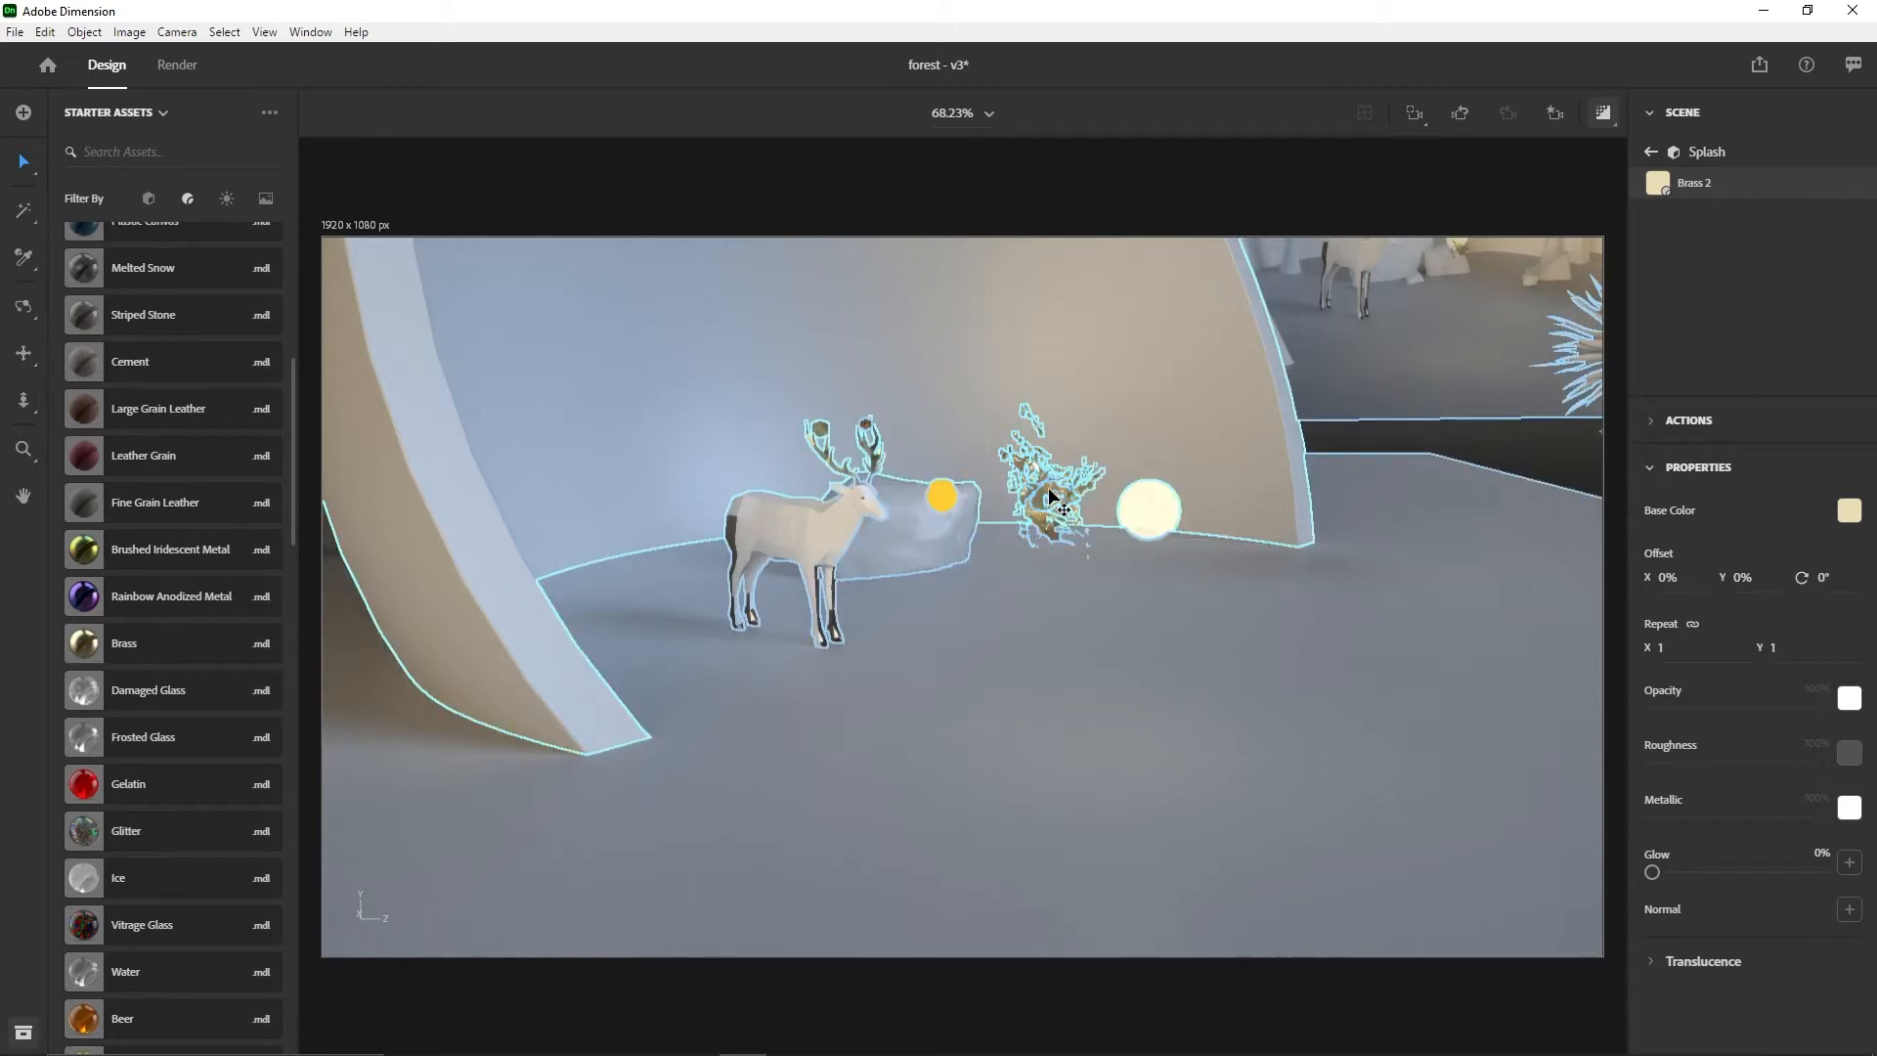
{"action": "left_click_drag", "start_coordinate": [131, 642], "coordinate": [1472, 316]}
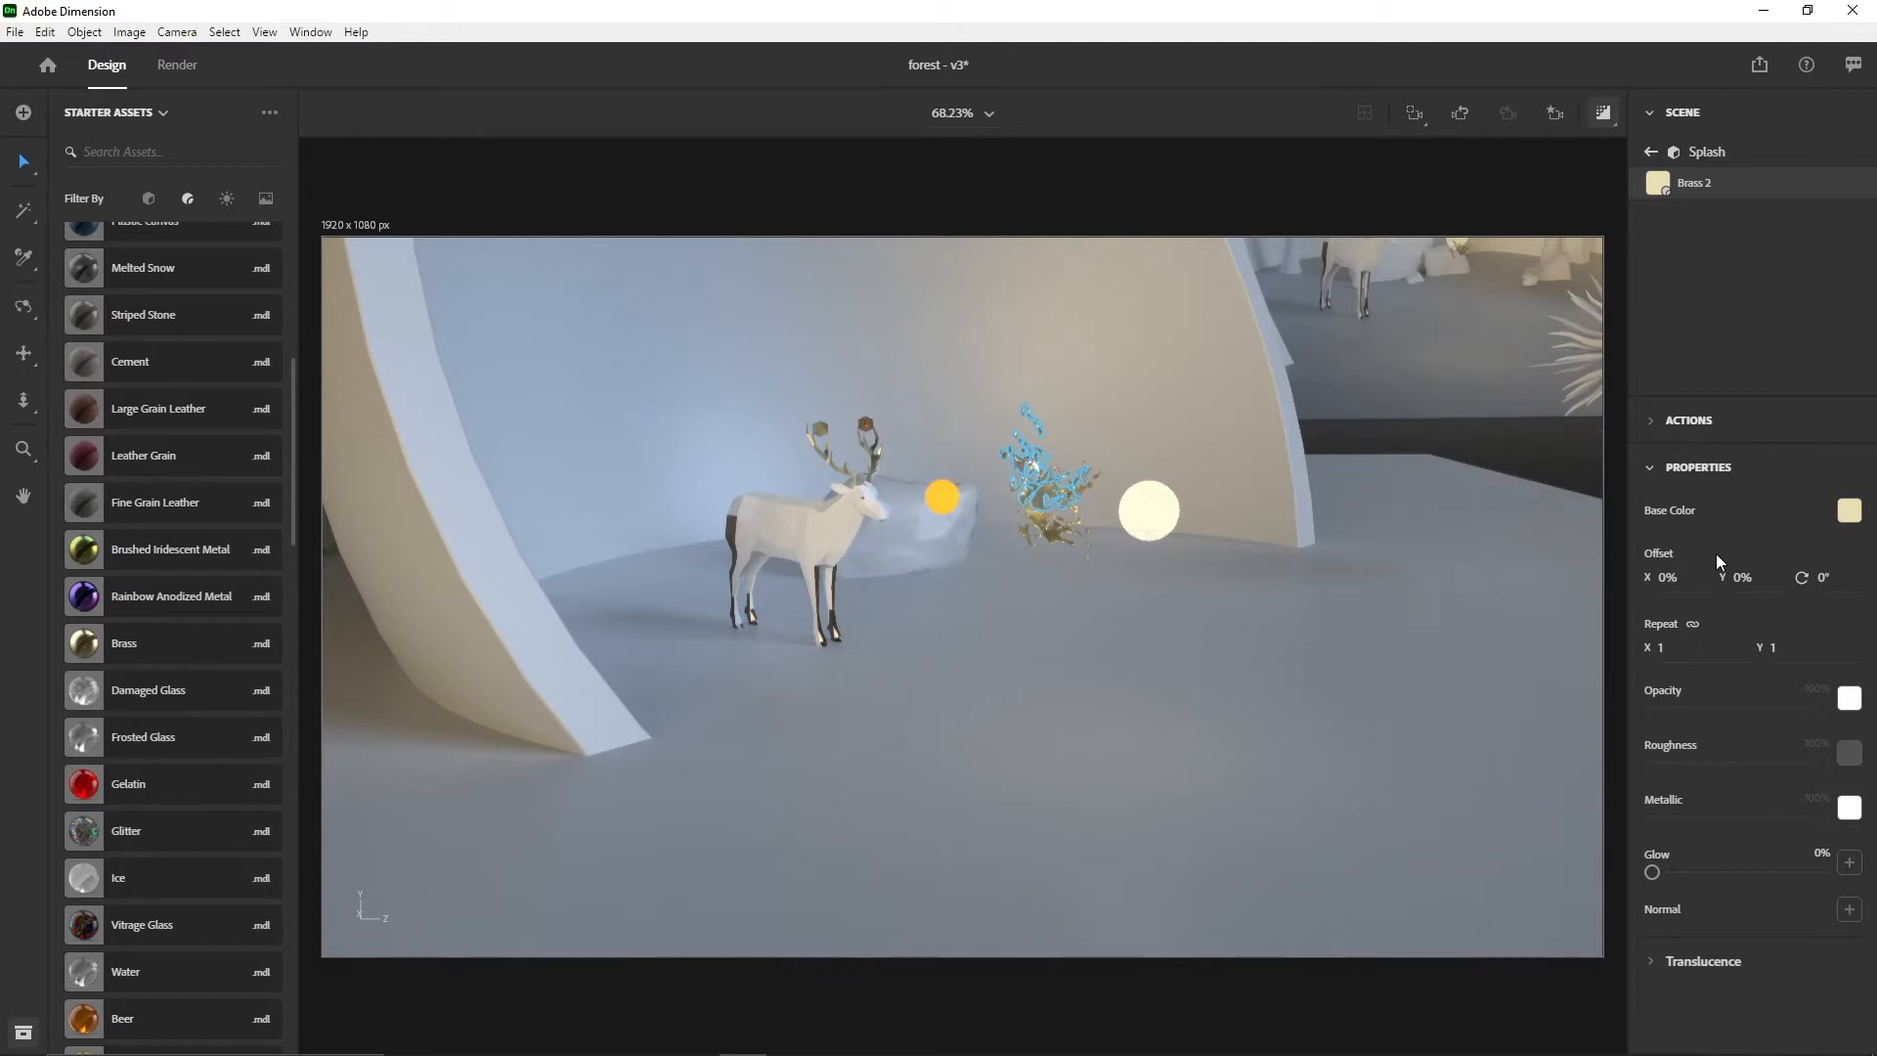
- Return to the scene list, select Splash 2 and examine its Brass 2 material
{"action": "left_click", "coordinate": [1653, 159]}
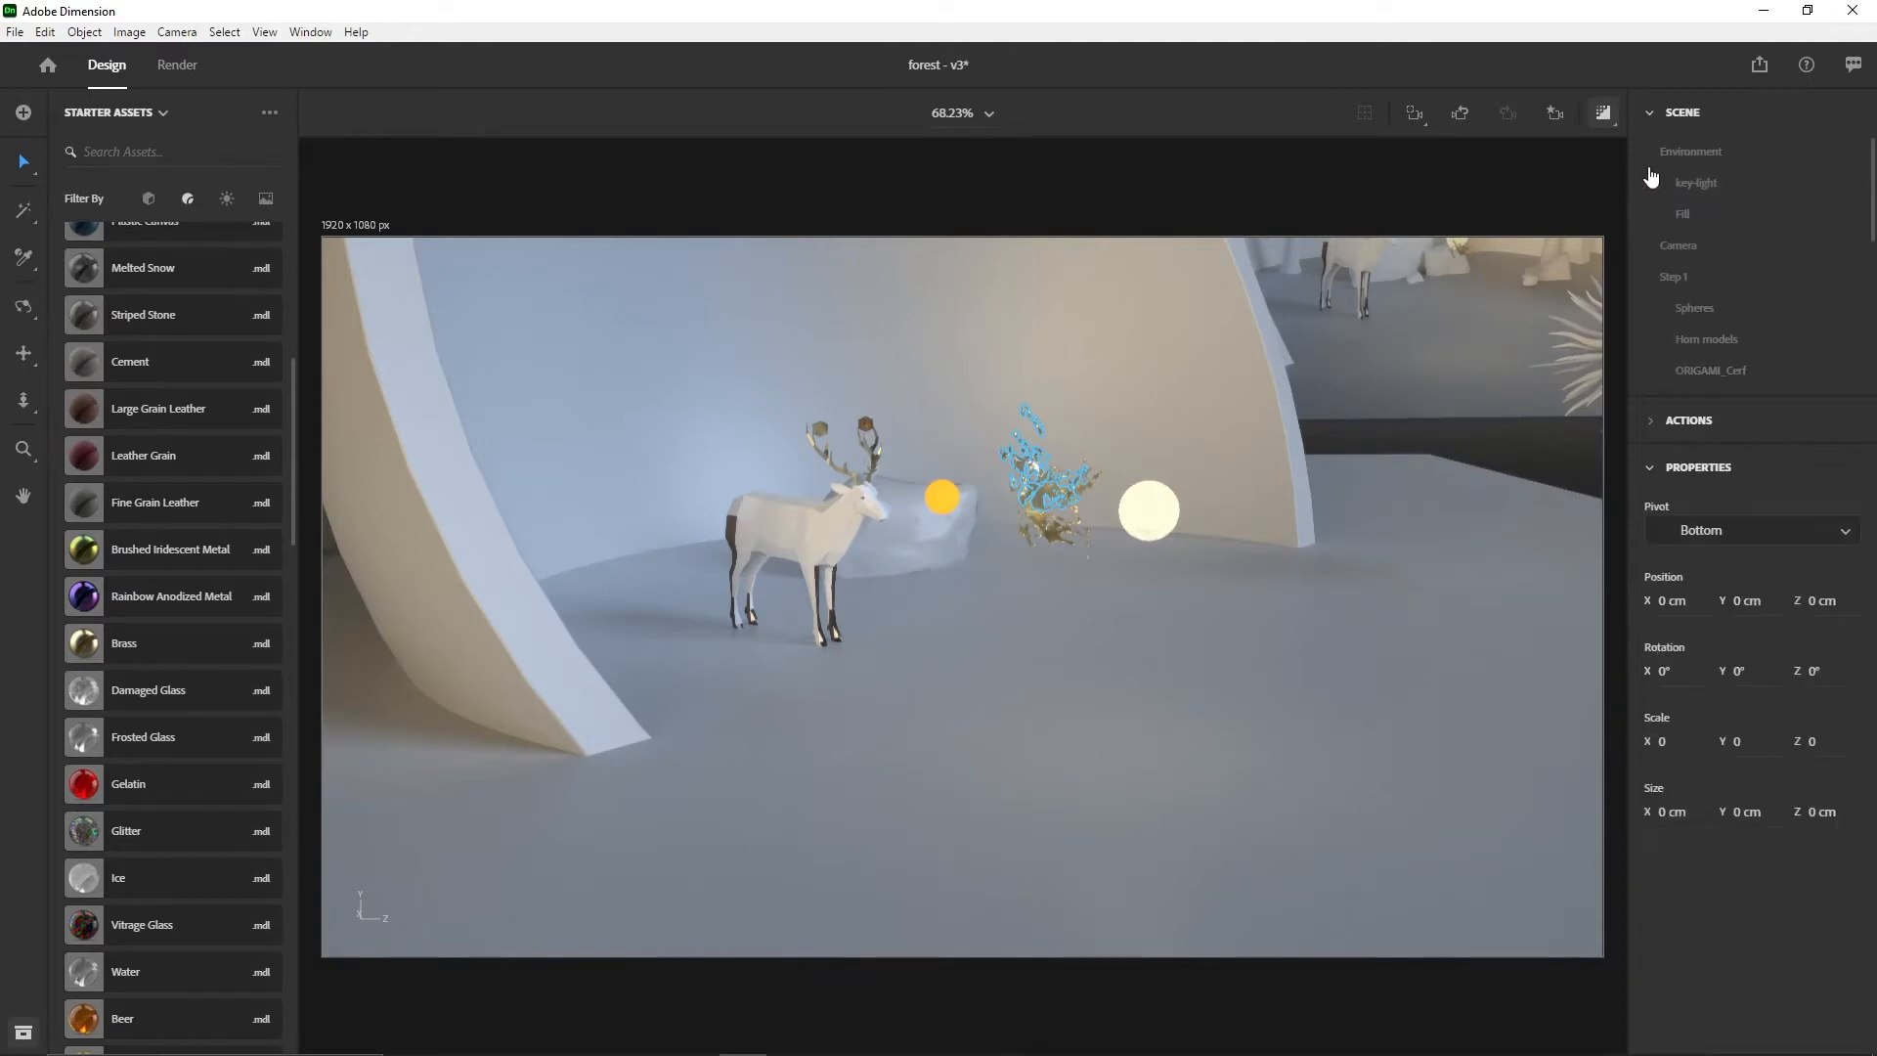
{"action": "scroll", "coordinate": [1797, 287], "scroll_direction": "down", "scroll_amount": 3}
{"action": "scroll", "coordinate": [1797, 287], "scroll_direction": "up", "scroll_amount": 1}
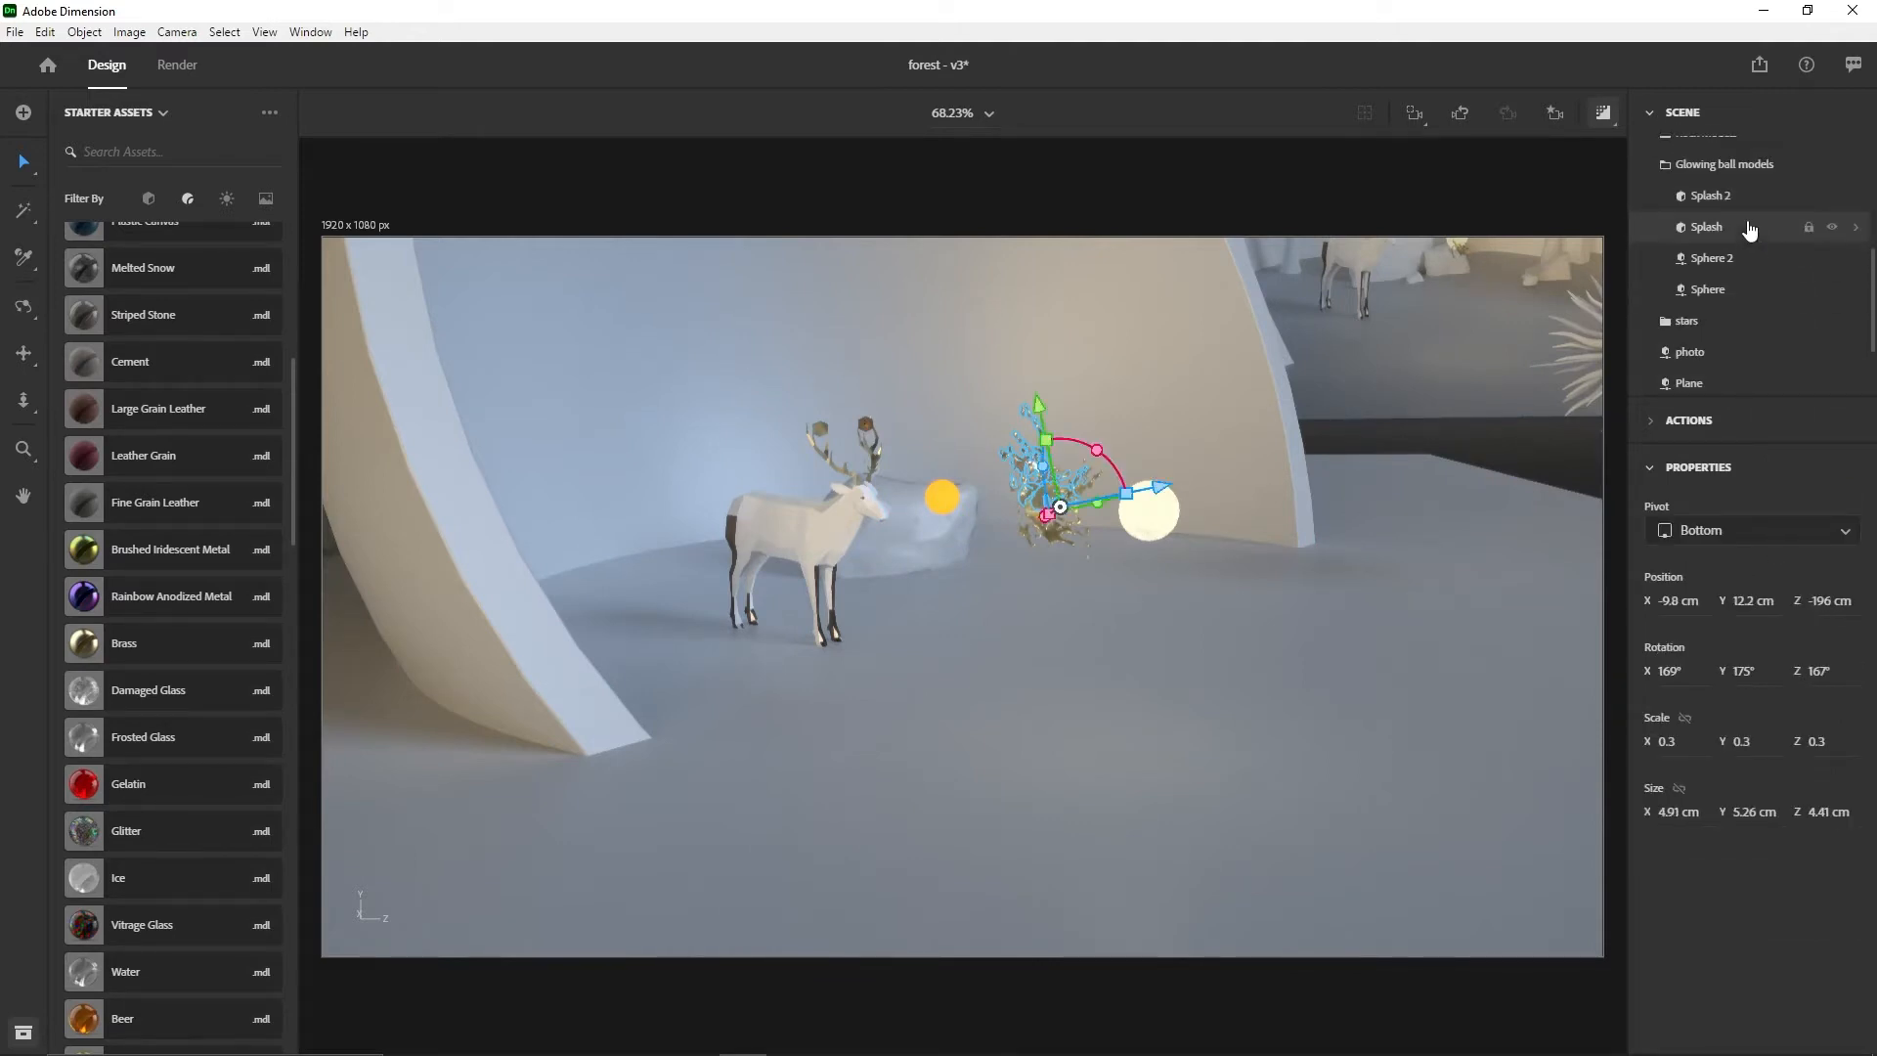
{"action": "left_click", "coordinate": [1741, 196]}
{"action": "left_click", "coordinate": [1855, 197]}
{"action": "left_click", "coordinate": [1713, 201]}
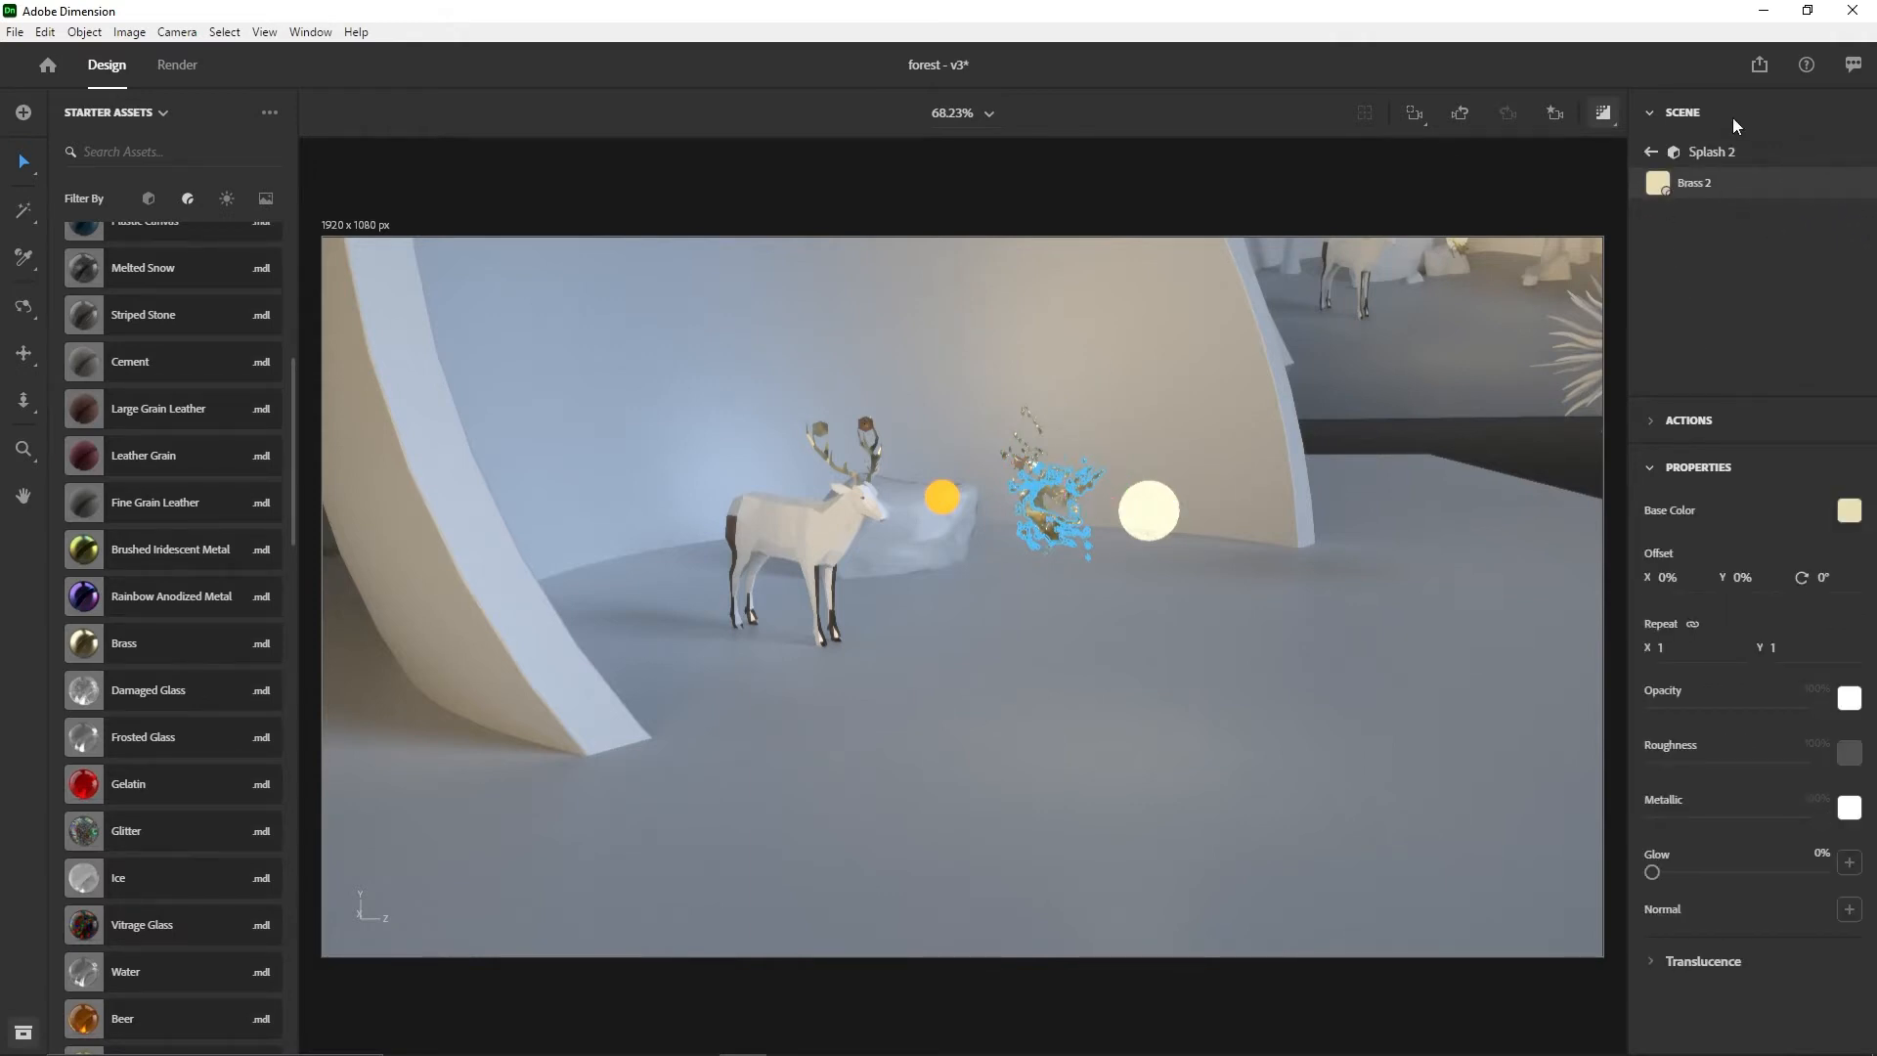
- Undo the changes to the glowing ball models until the spheres and splashes are back together as one ball
{"action": "left_click", "coordinate": [982, 514]}
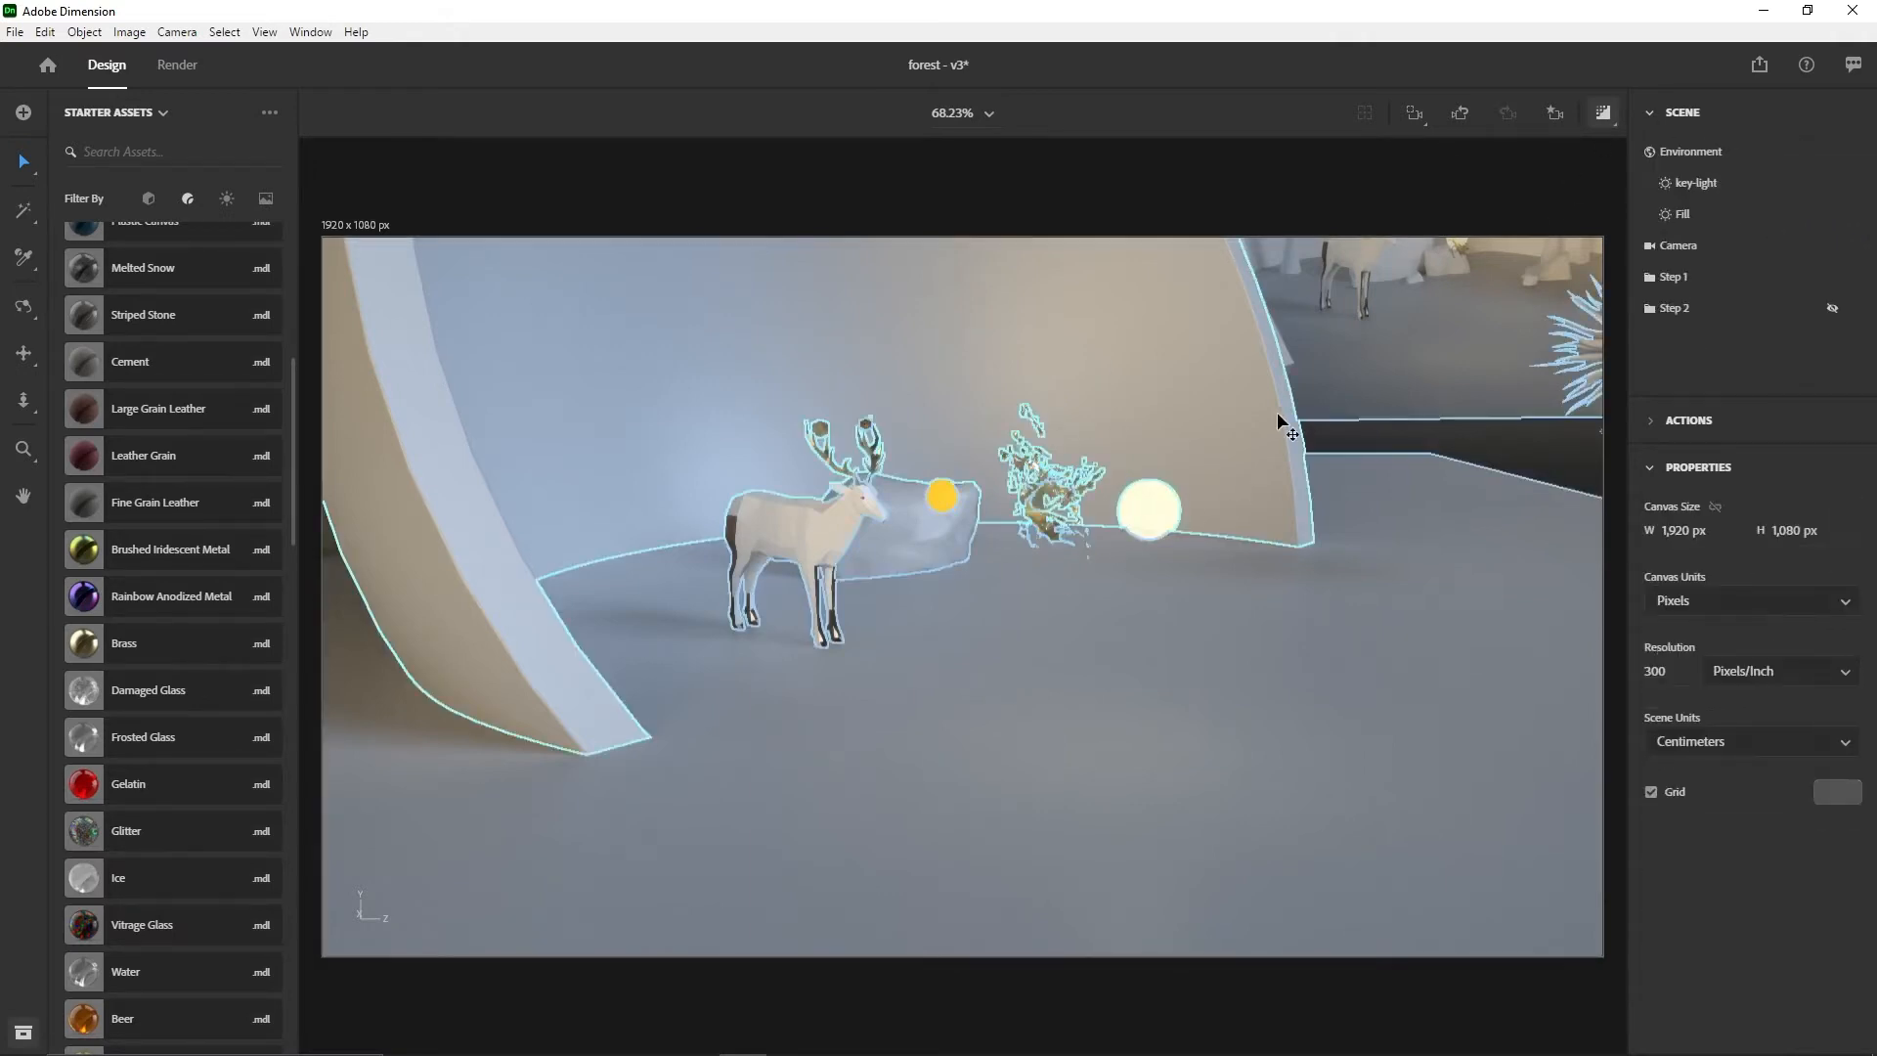
{"action": "key", "text": "ctrl+z"}
{"action": "key", "text": "ctrl+z"}
{"action": "key", "text": "ctrl+z"}
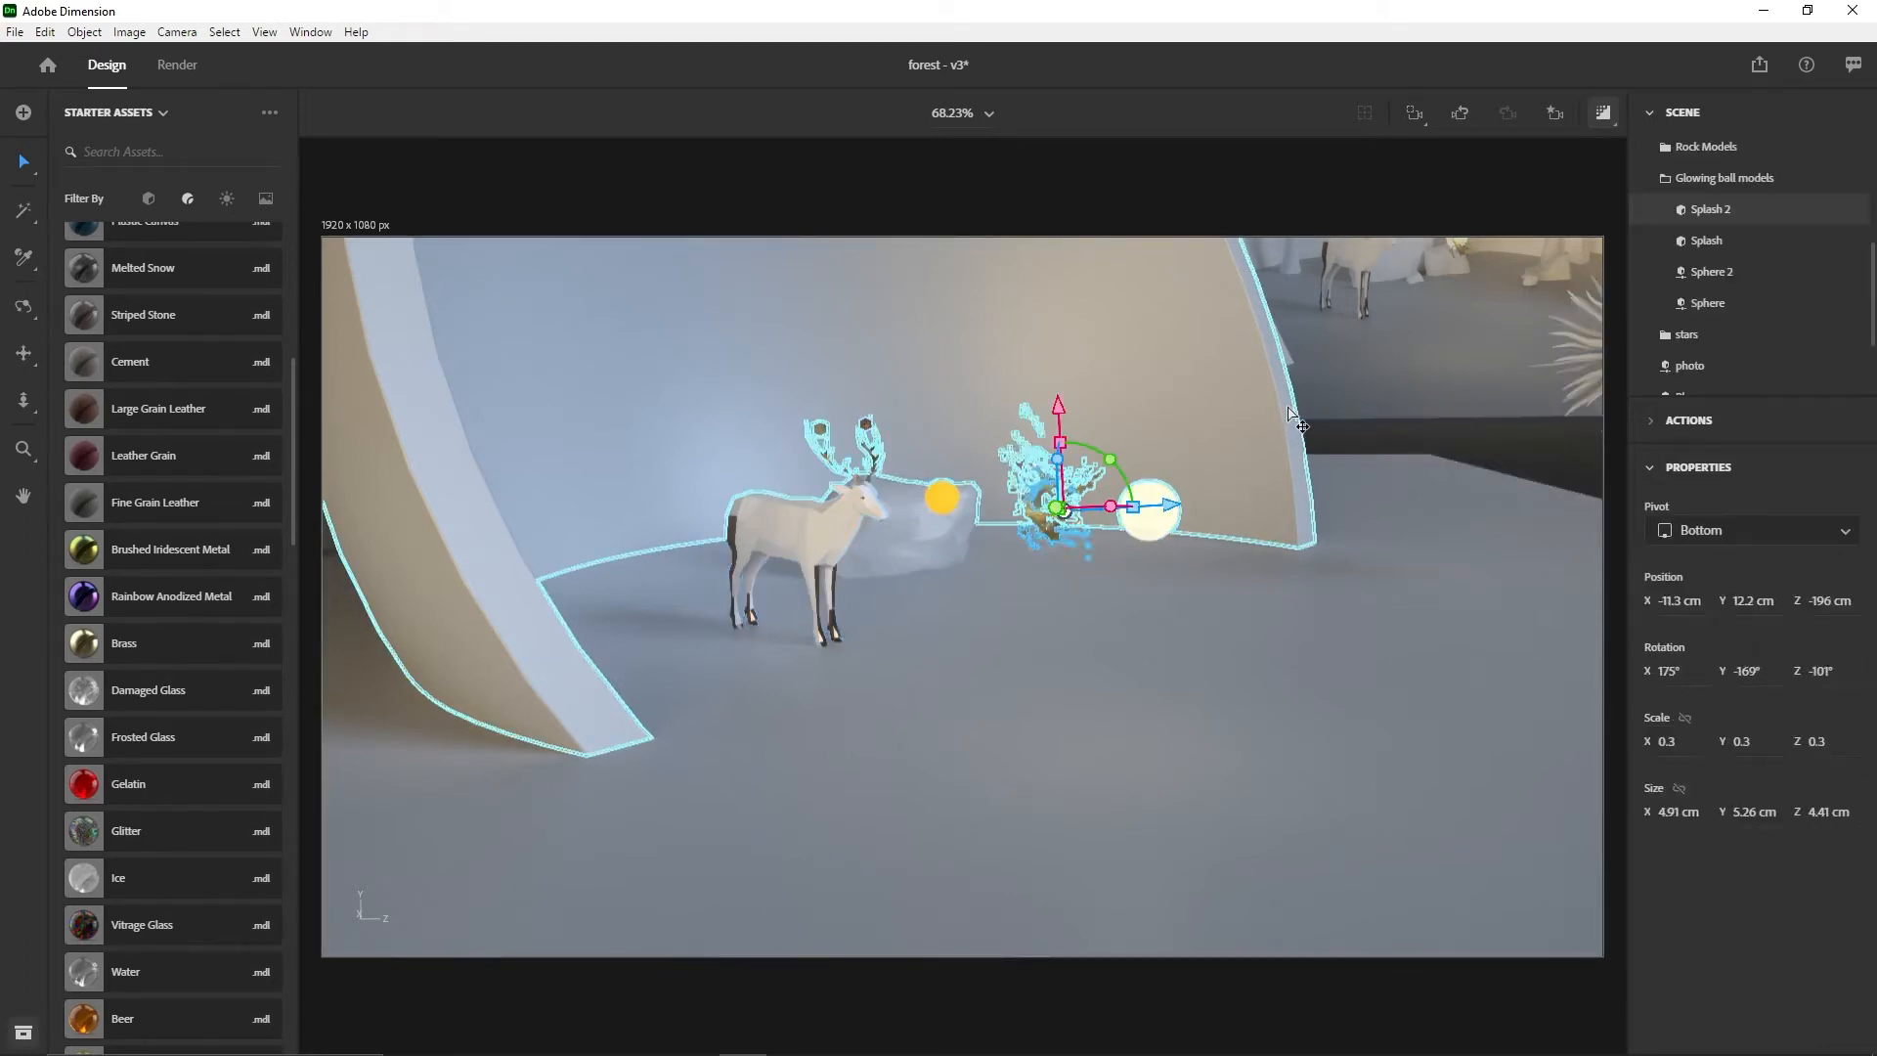
{"action": "key", "text": "ctrl+z"}
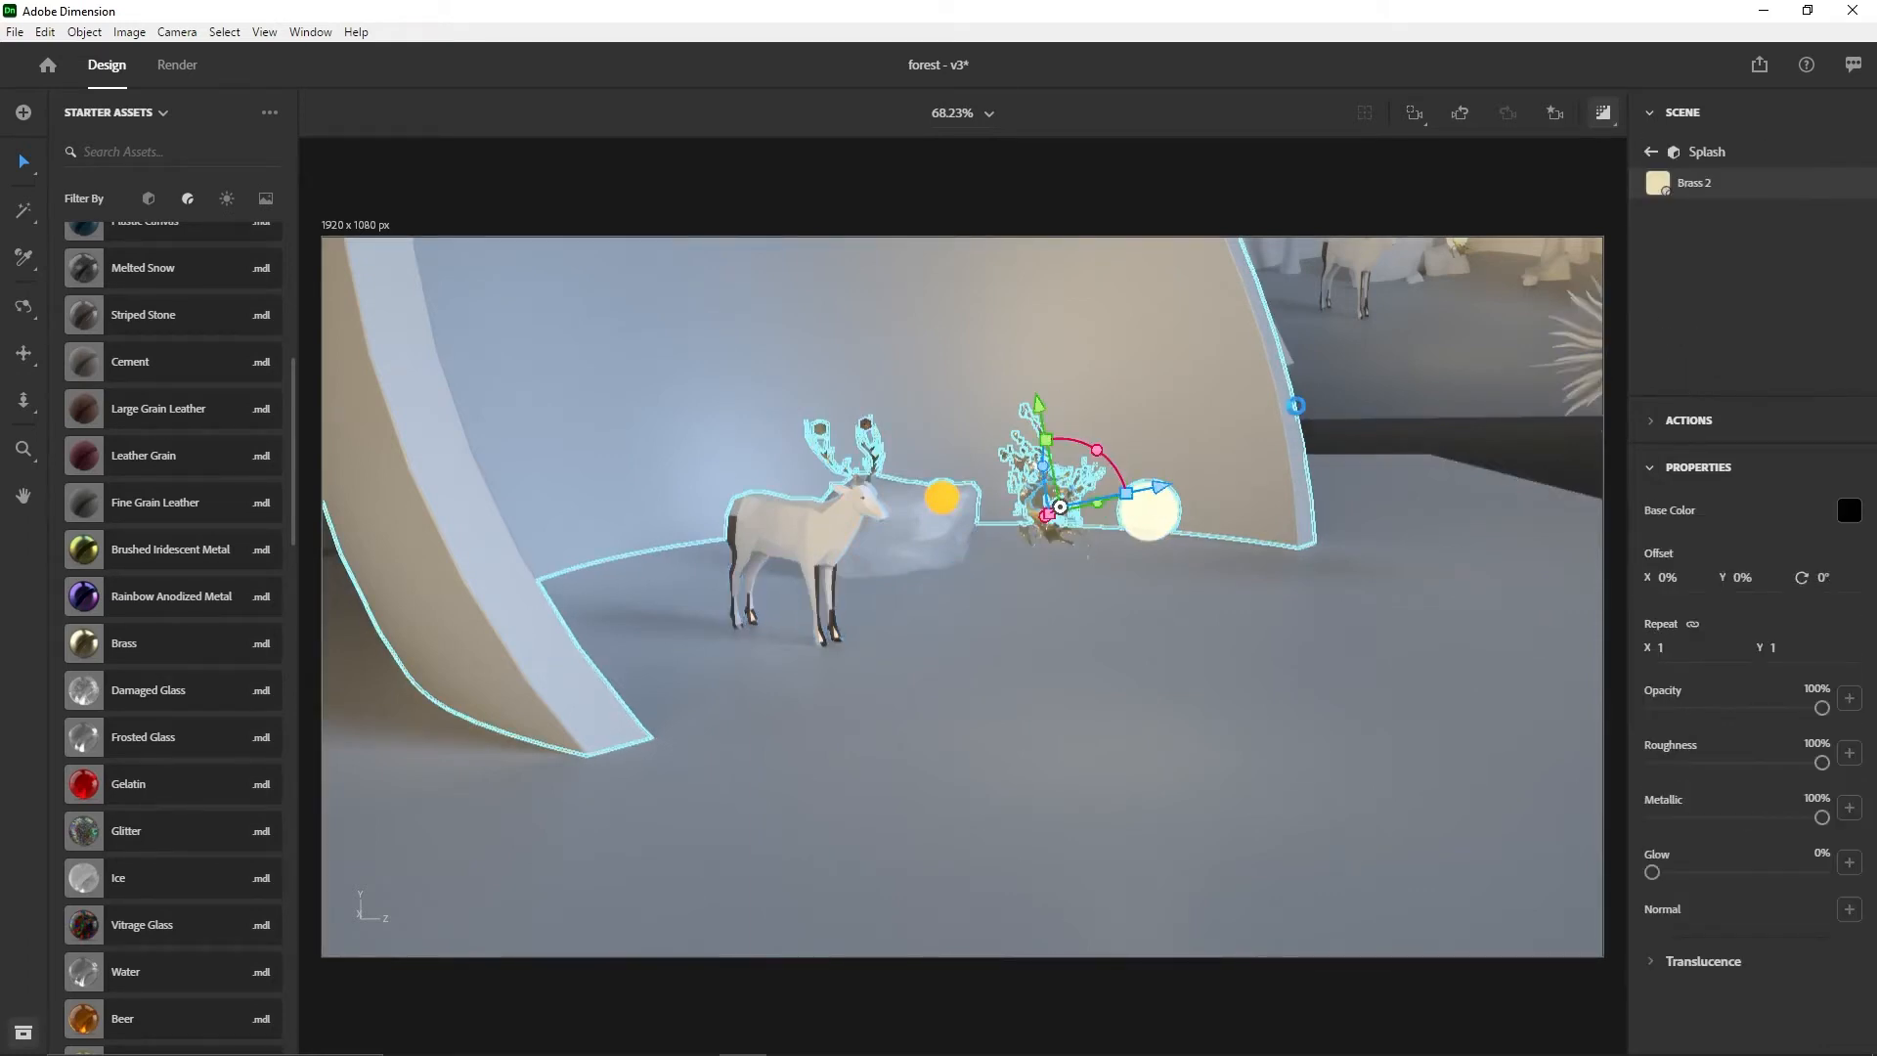
{"action": "left_click", "coordinate": [1296, 408]}
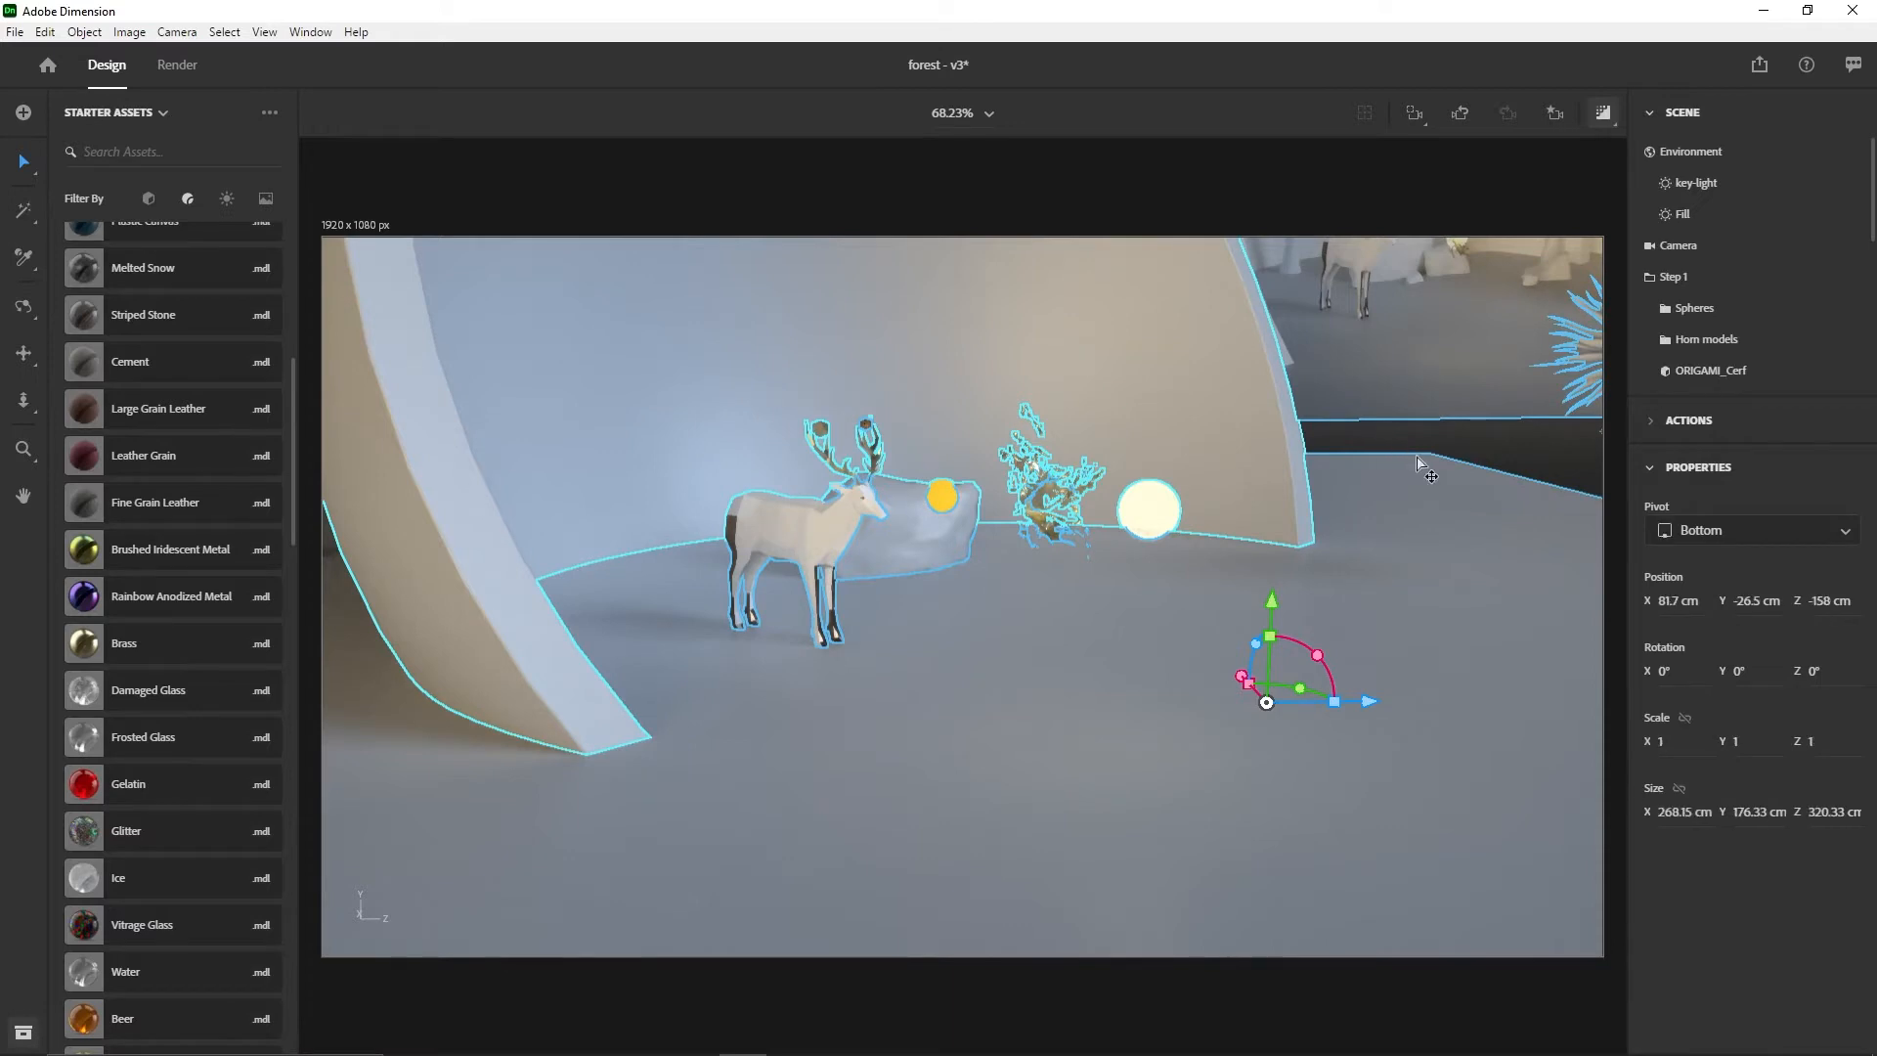
{"action": "key", "text": "ctrl+z"}
{"action": "key", "text": "ctrl+z"}
{"action": "key", "text": "ctrl+z"}
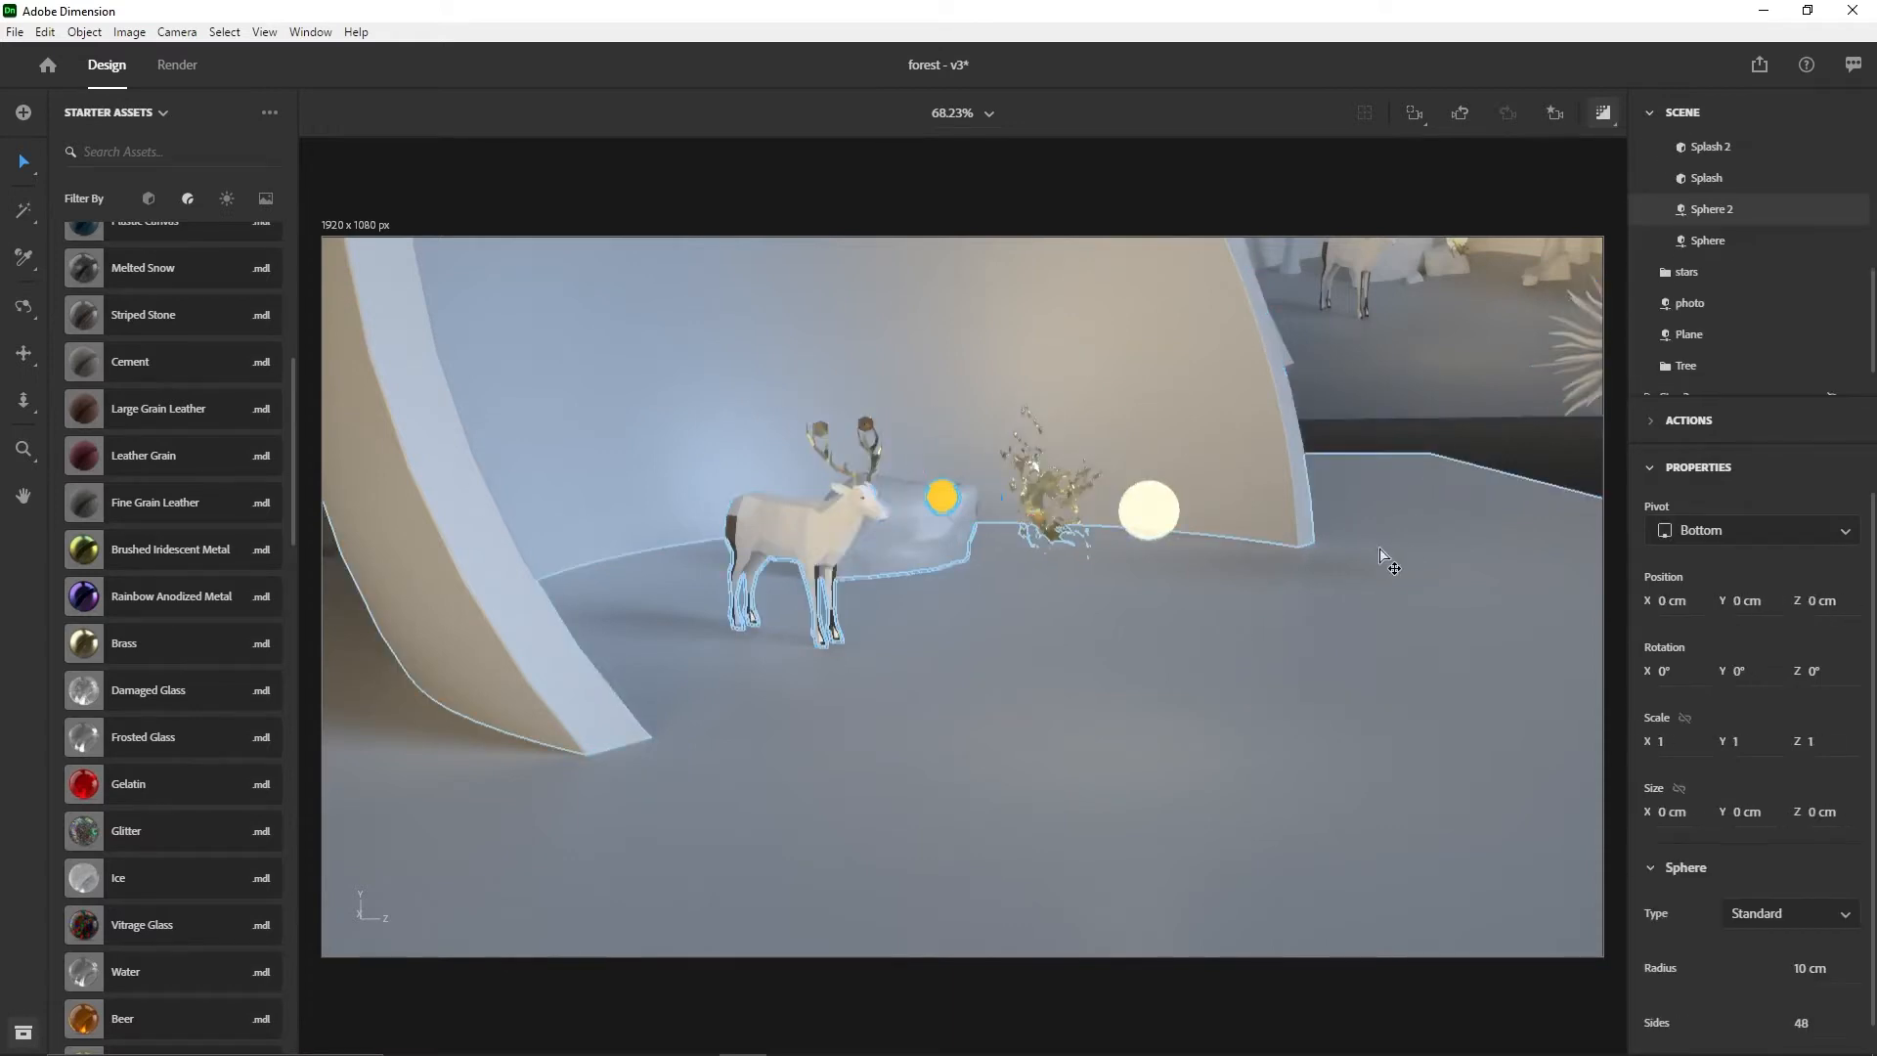
{"action": "key", "text": "ctrl+z"}
{"action": "key", "text": "ctrl+z"}
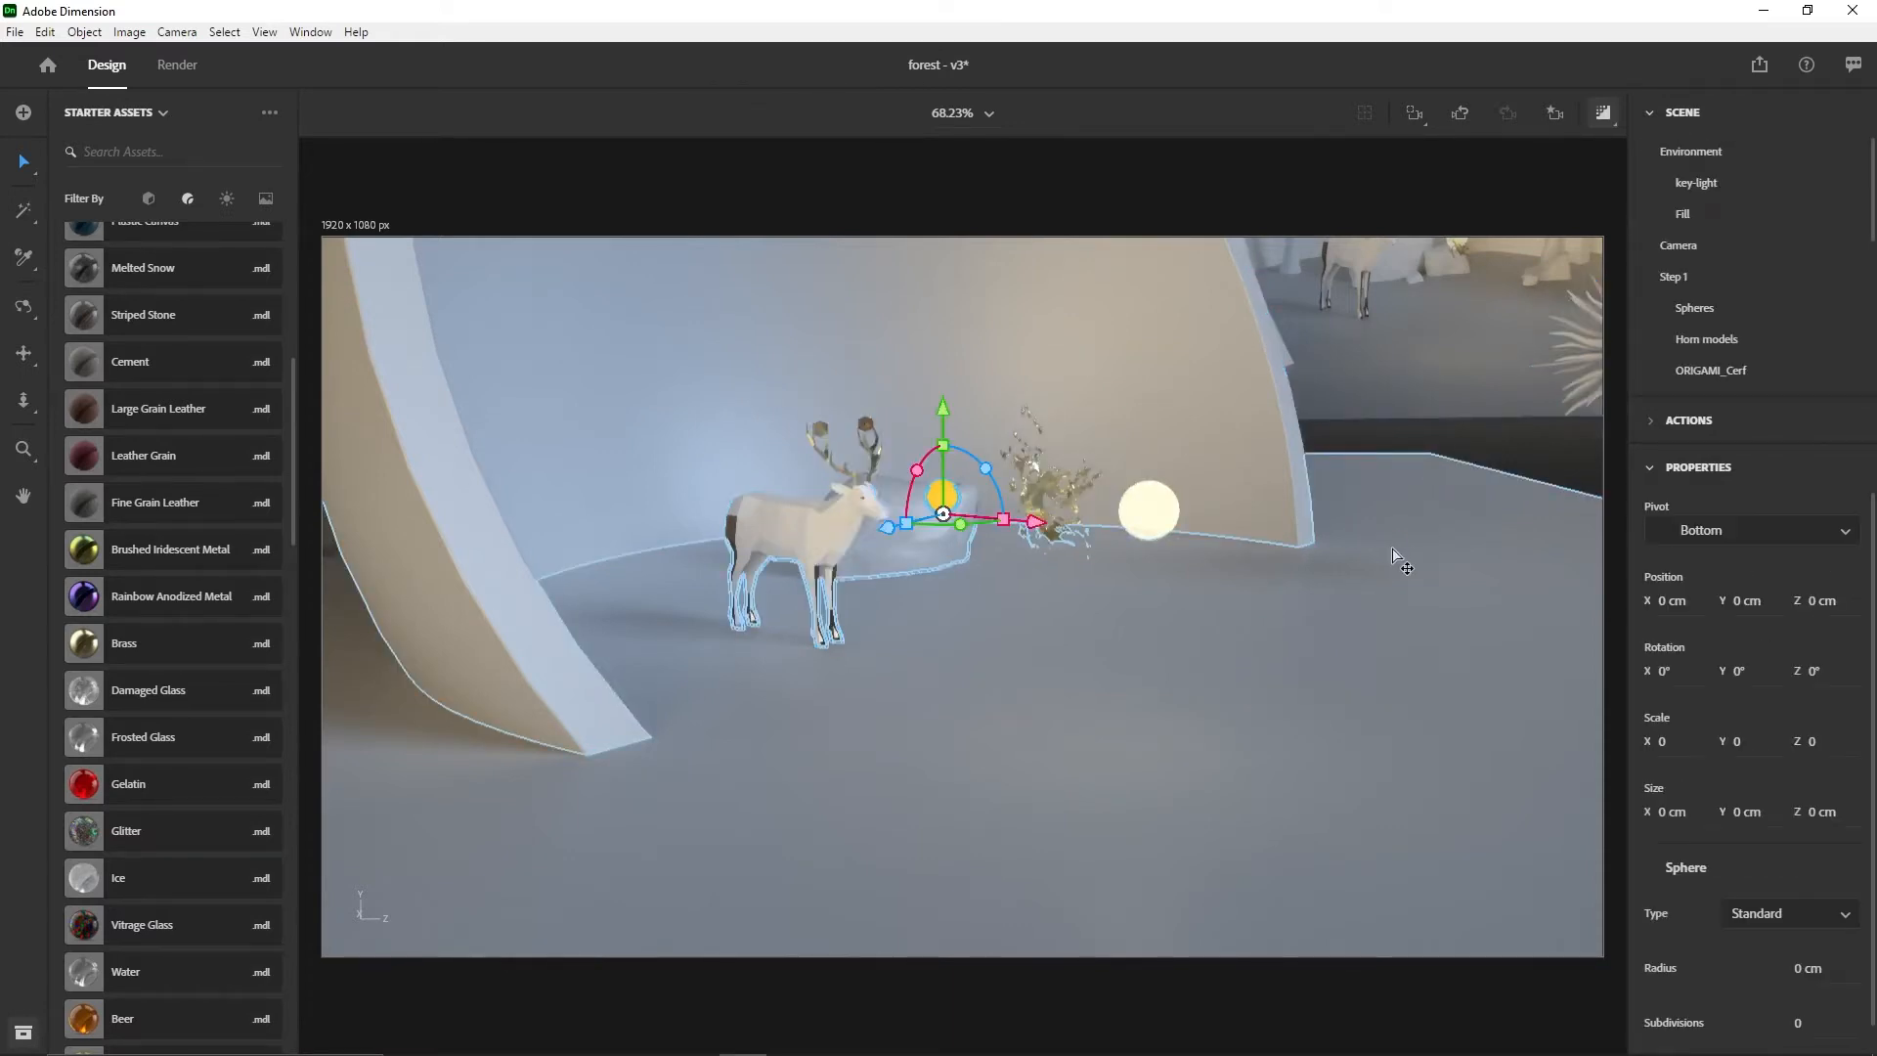
{"action": "key", "text": "ctrl+z"}
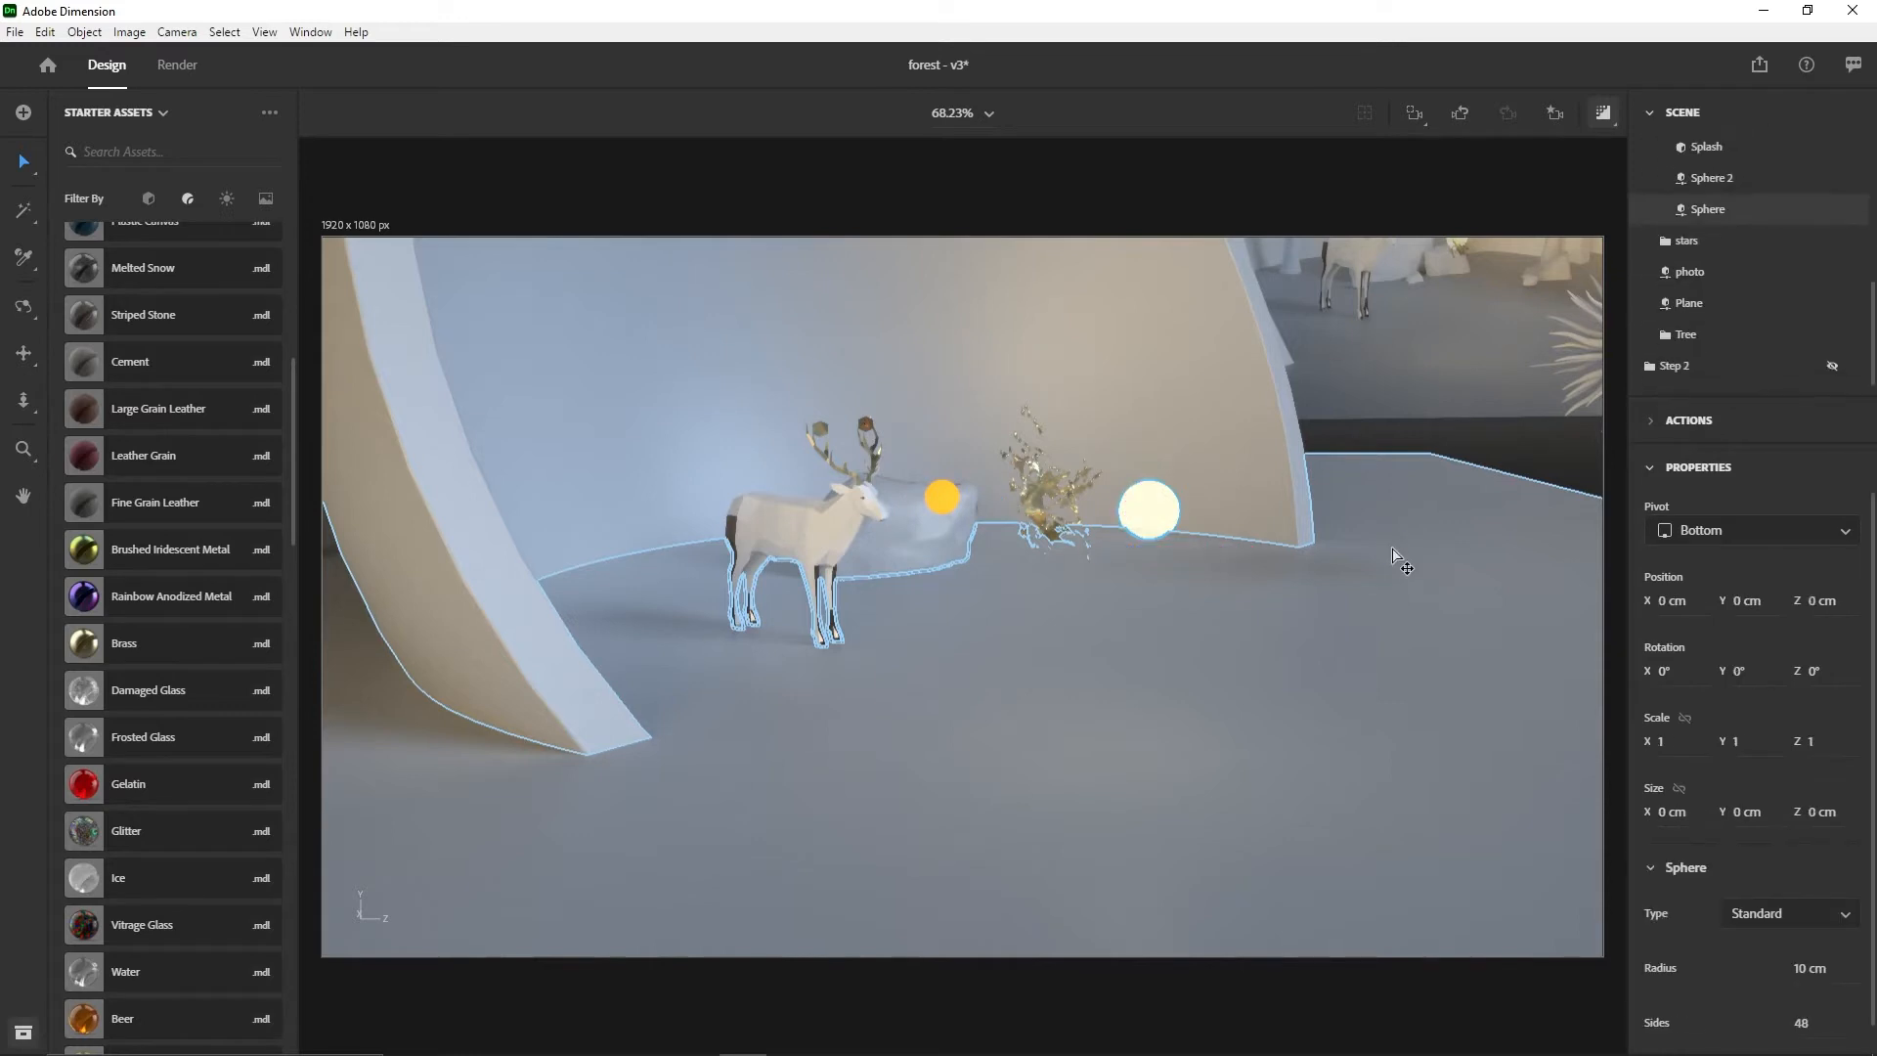
{"action": "key", "text": "ctrl+z"}
{"action": "key", "text": "ctrl+z"}
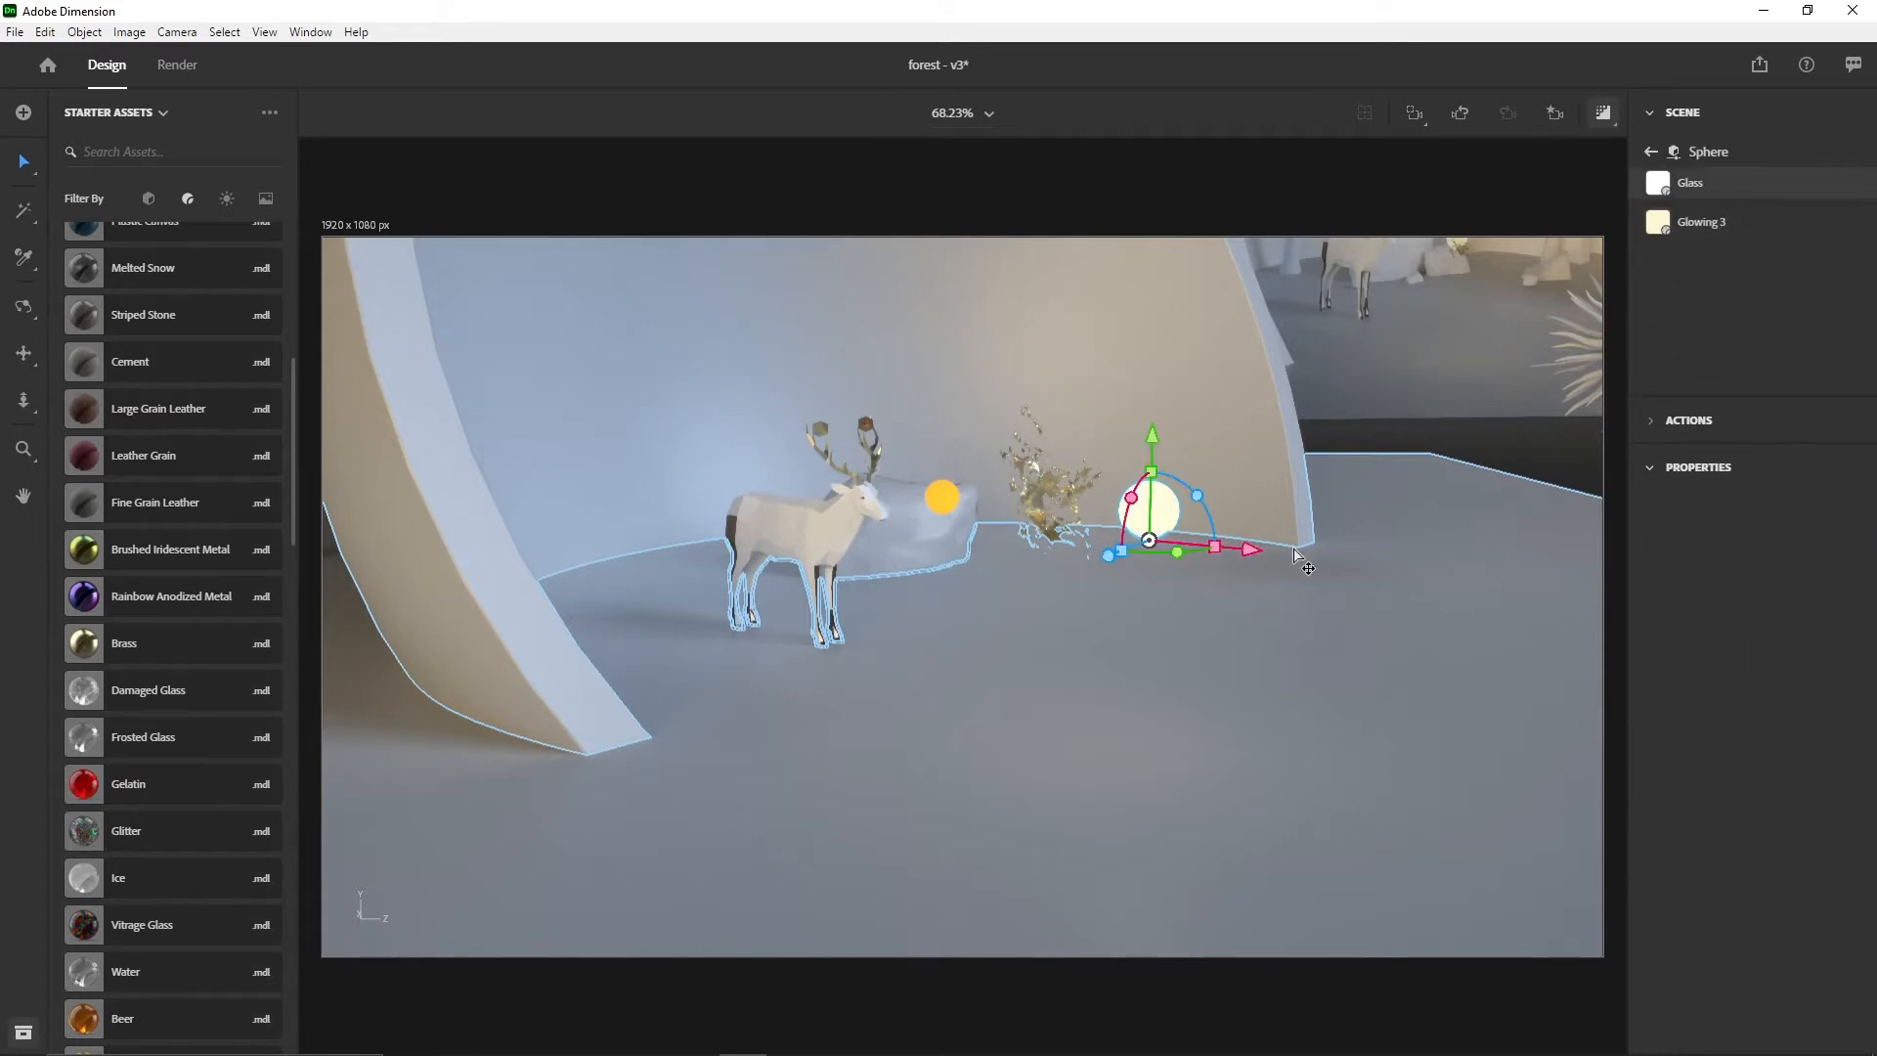
{"action": "key", "text": "ctrl+z"}
{"action": "key", "text": "ctrl+z"}
{"action": "key", "text": "ctrl+z"}
{"action": "key", "text": "ctrl+z"}
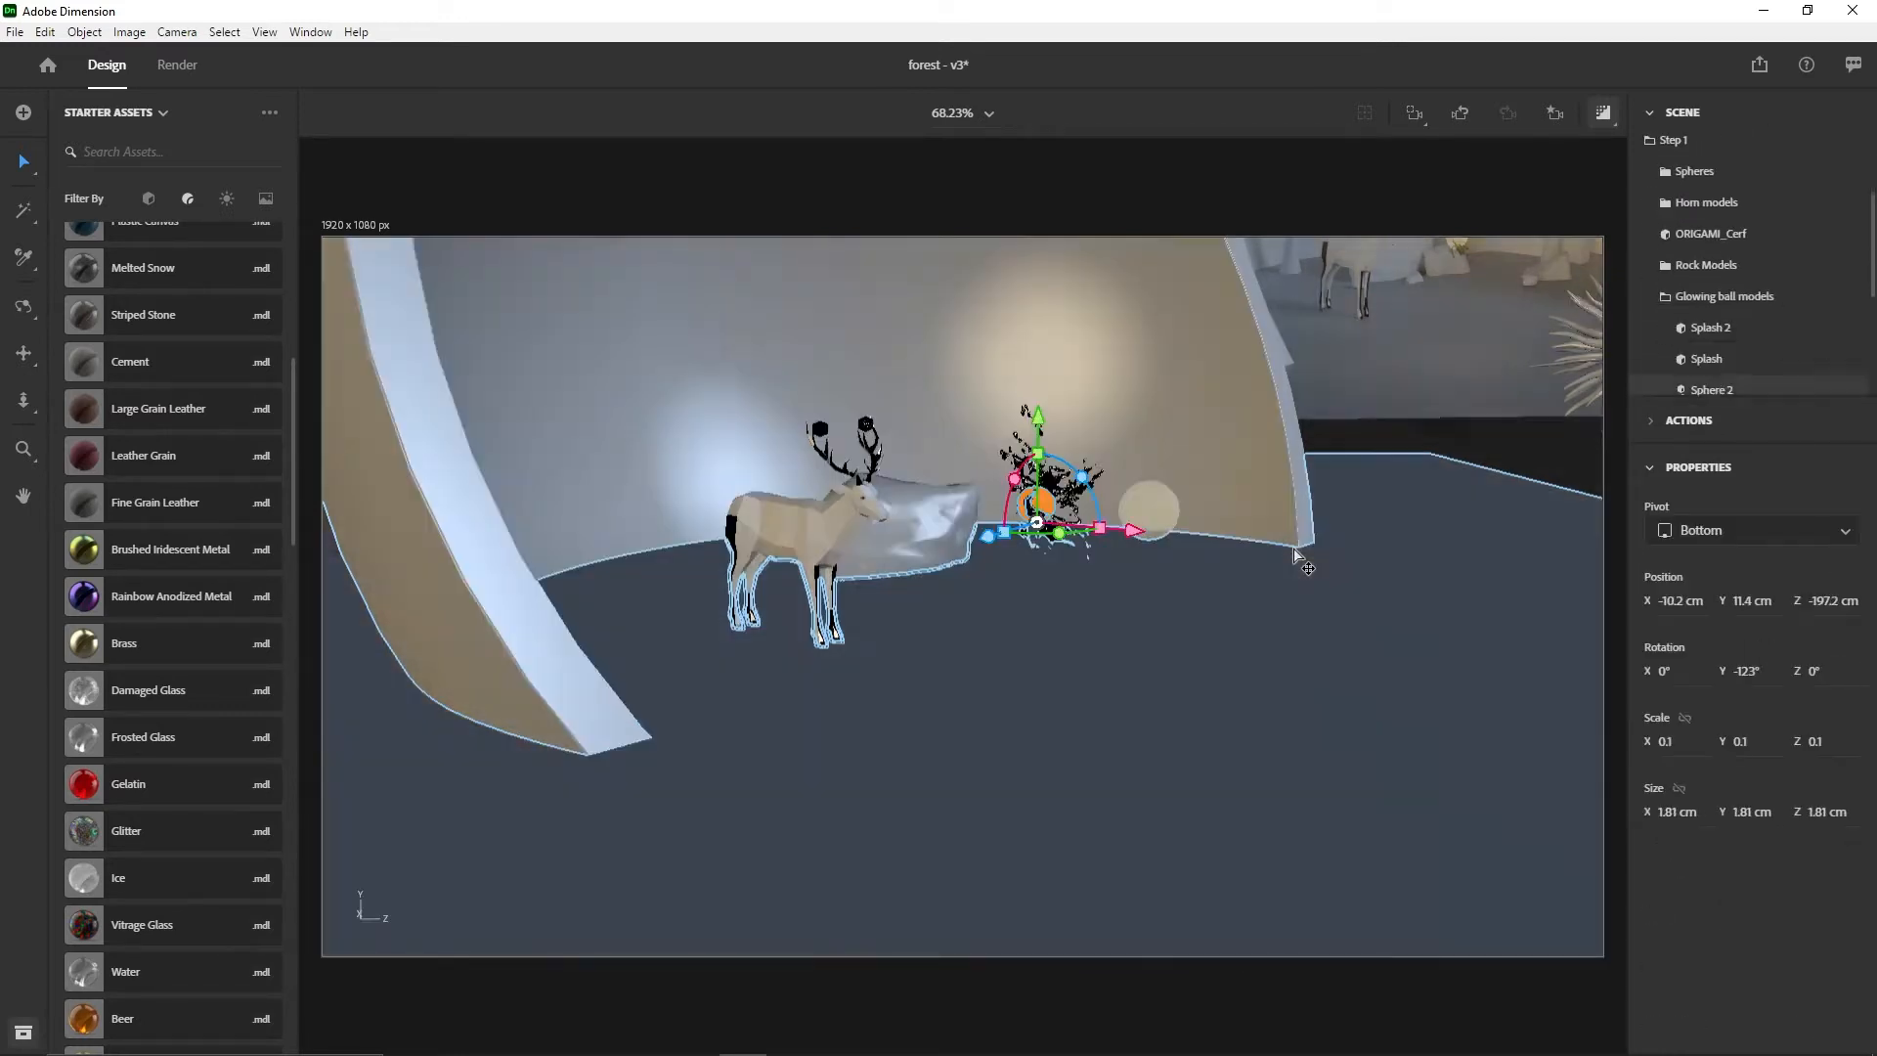
{"action": "key", "text": "ctrl+z"}
{"action": "key", "text": "ctrl+z"}
{"action": "key", "text": "ctrl+z"}
{"action": "key", "text": "ctrl+z"}
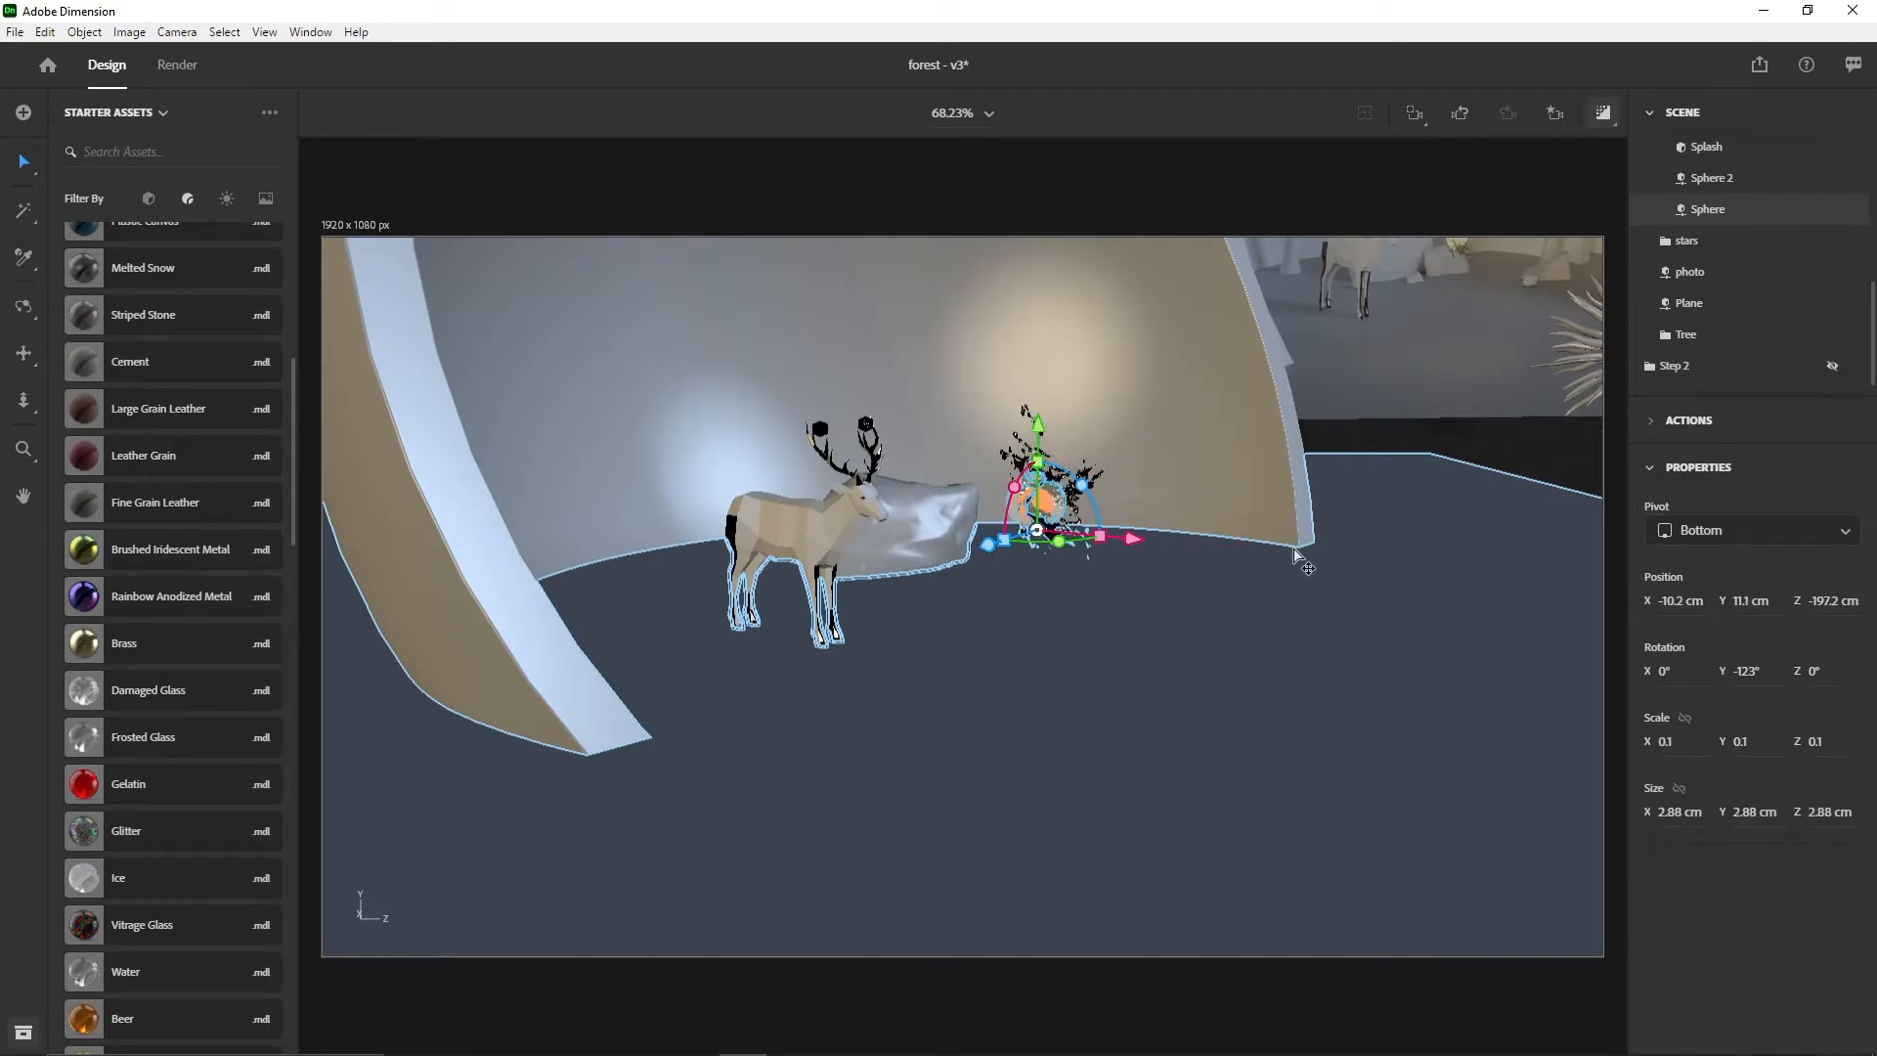
{"action": "key", "text": "ctrl+z"}
{"action": "key", "text": "ctrl+z"}
{"action": "key", "text": "ctrl+z"}
{"action": "key", "text": "ctrl+z"}
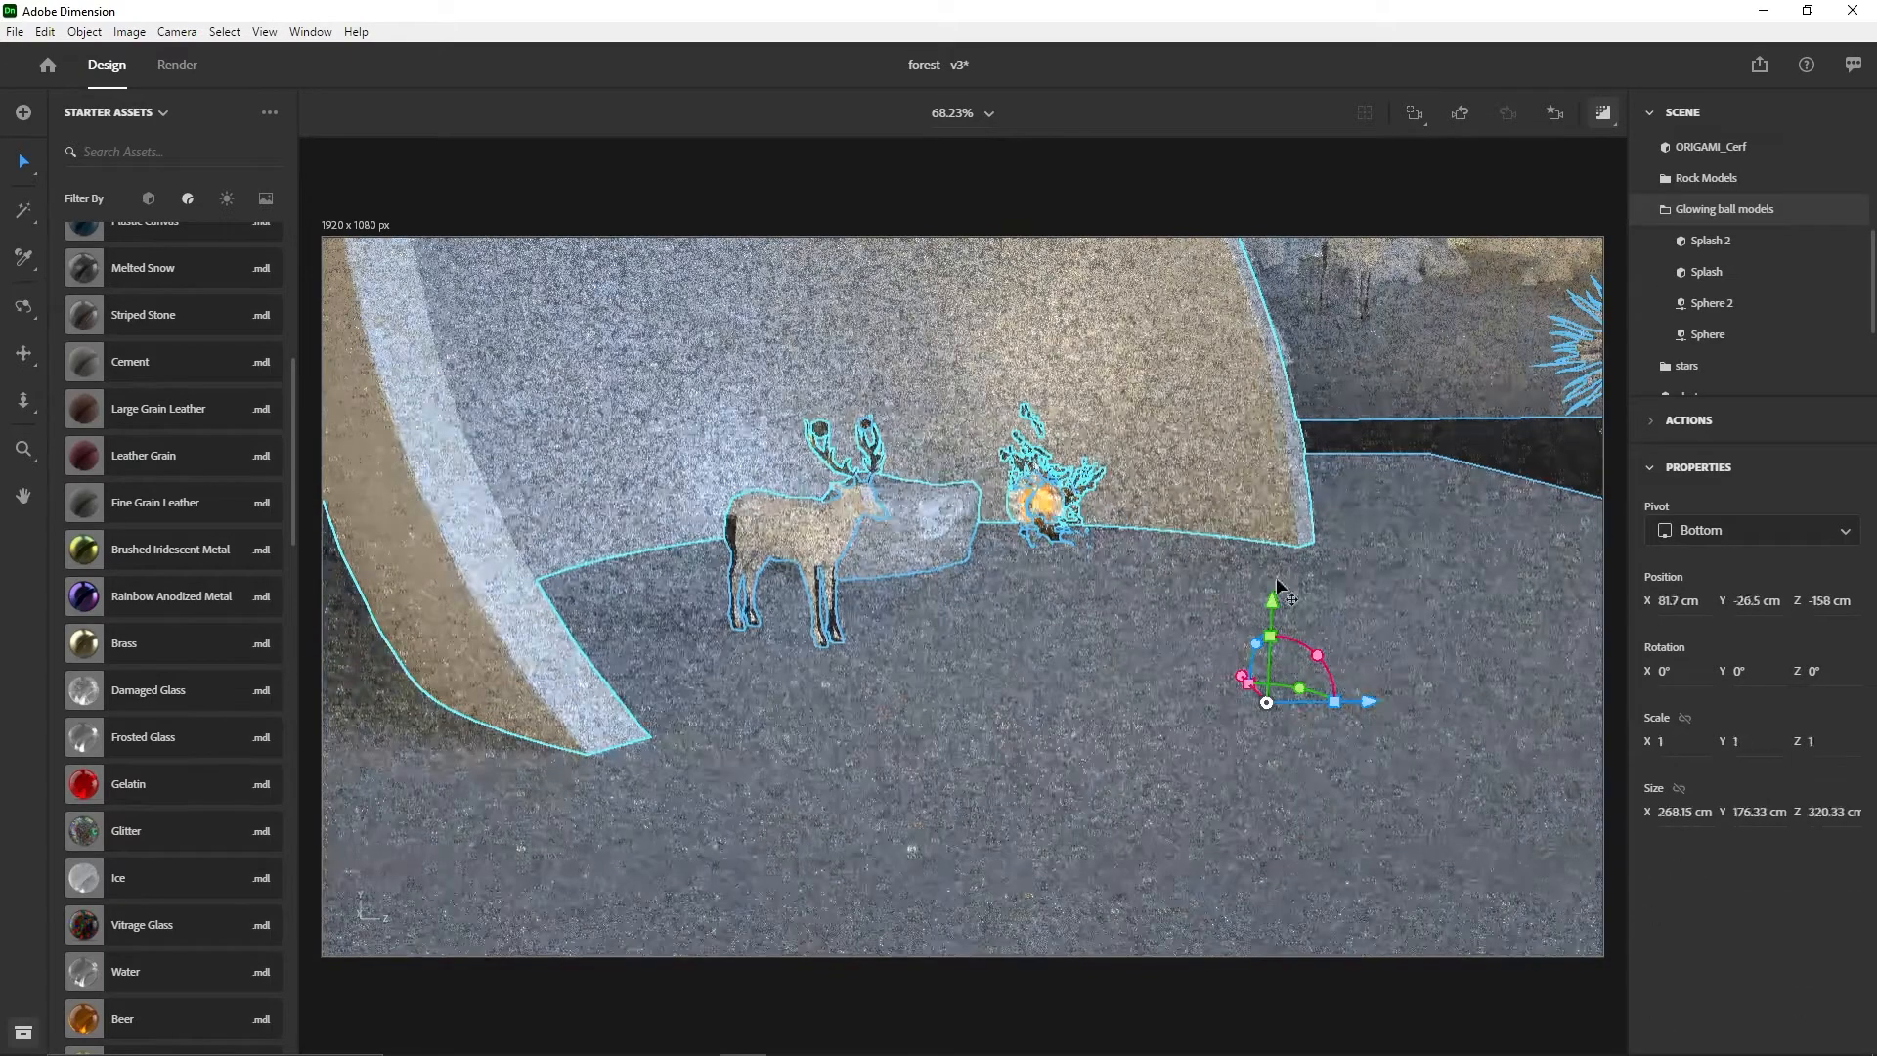
- Turn off the render preview and frame the deer and the rock behind it close up
{"action": "left_click", "coordinate": [1599, 117]}
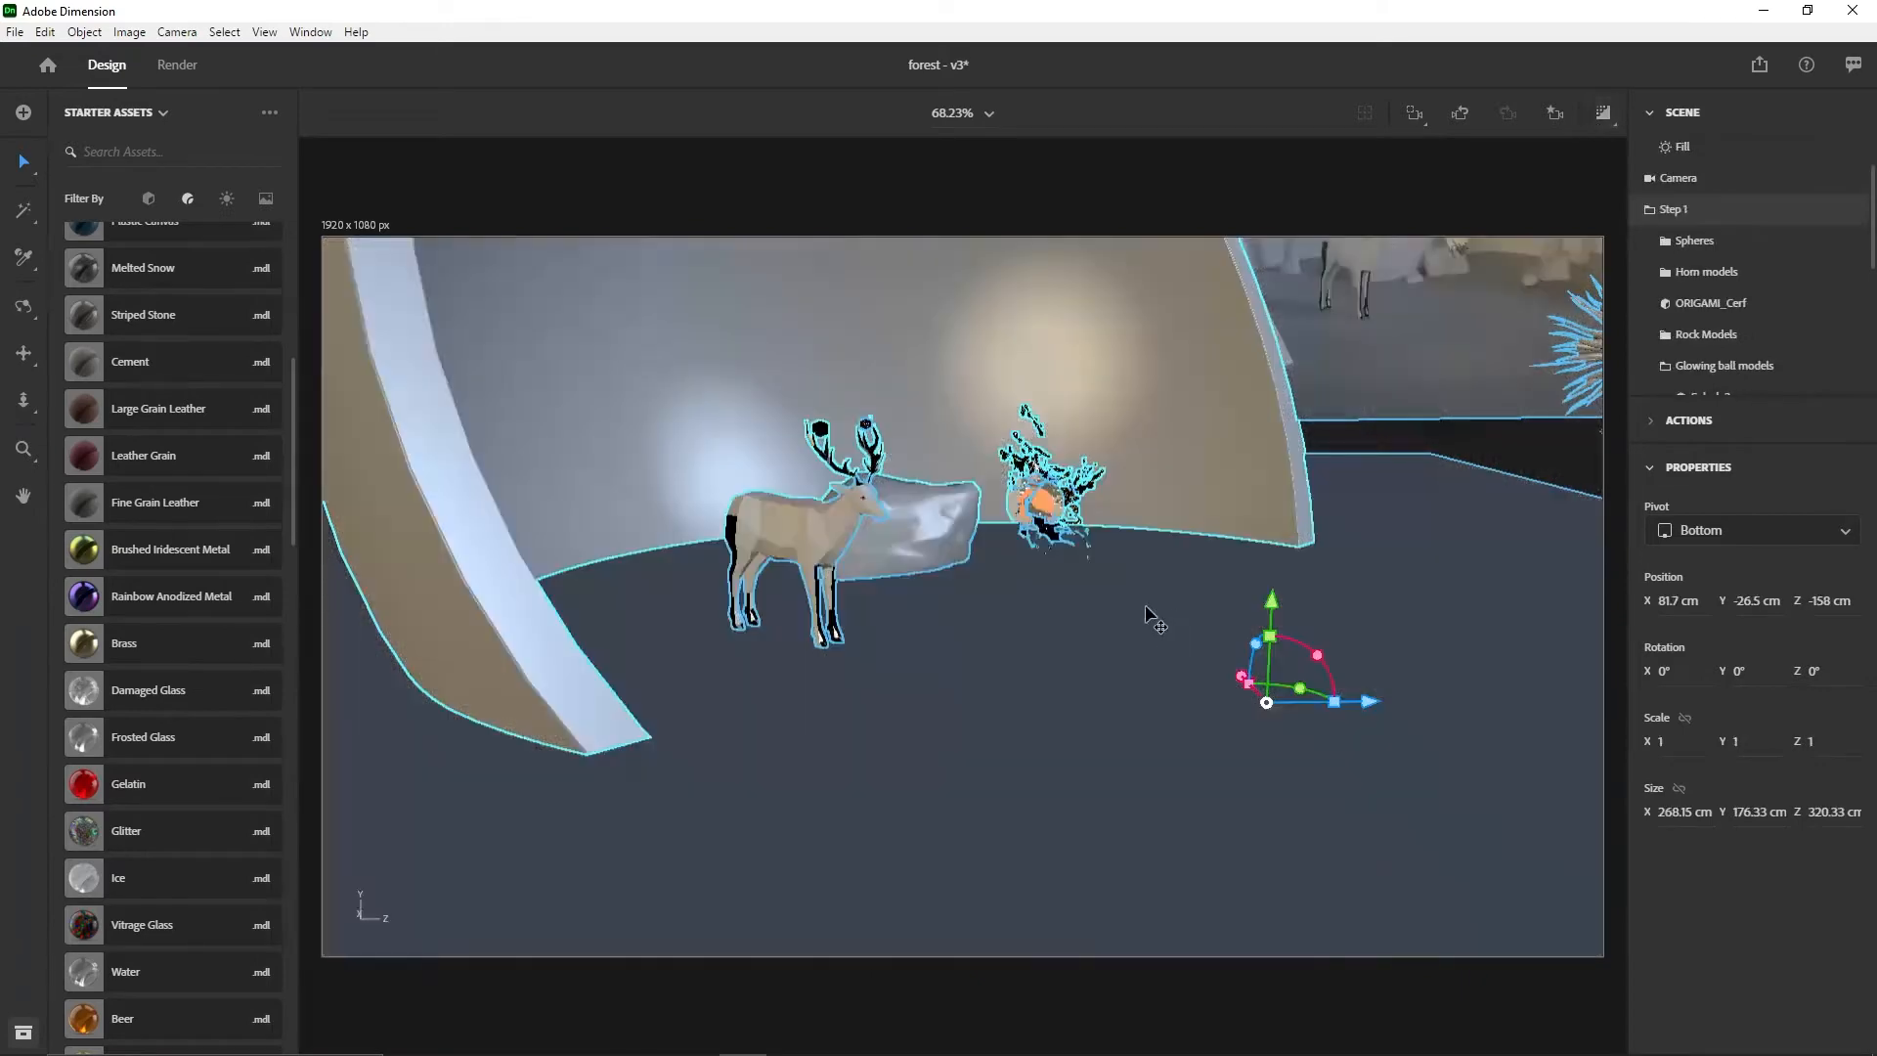
{"action": "scroll", "coordinate": [1199, 569], "scroll_direction": "down", "scroll_amount": 5}
{"action": "scroll", "coordinate": [1104, 558], "scroll_direction": "up", "scroll_amount": 5}
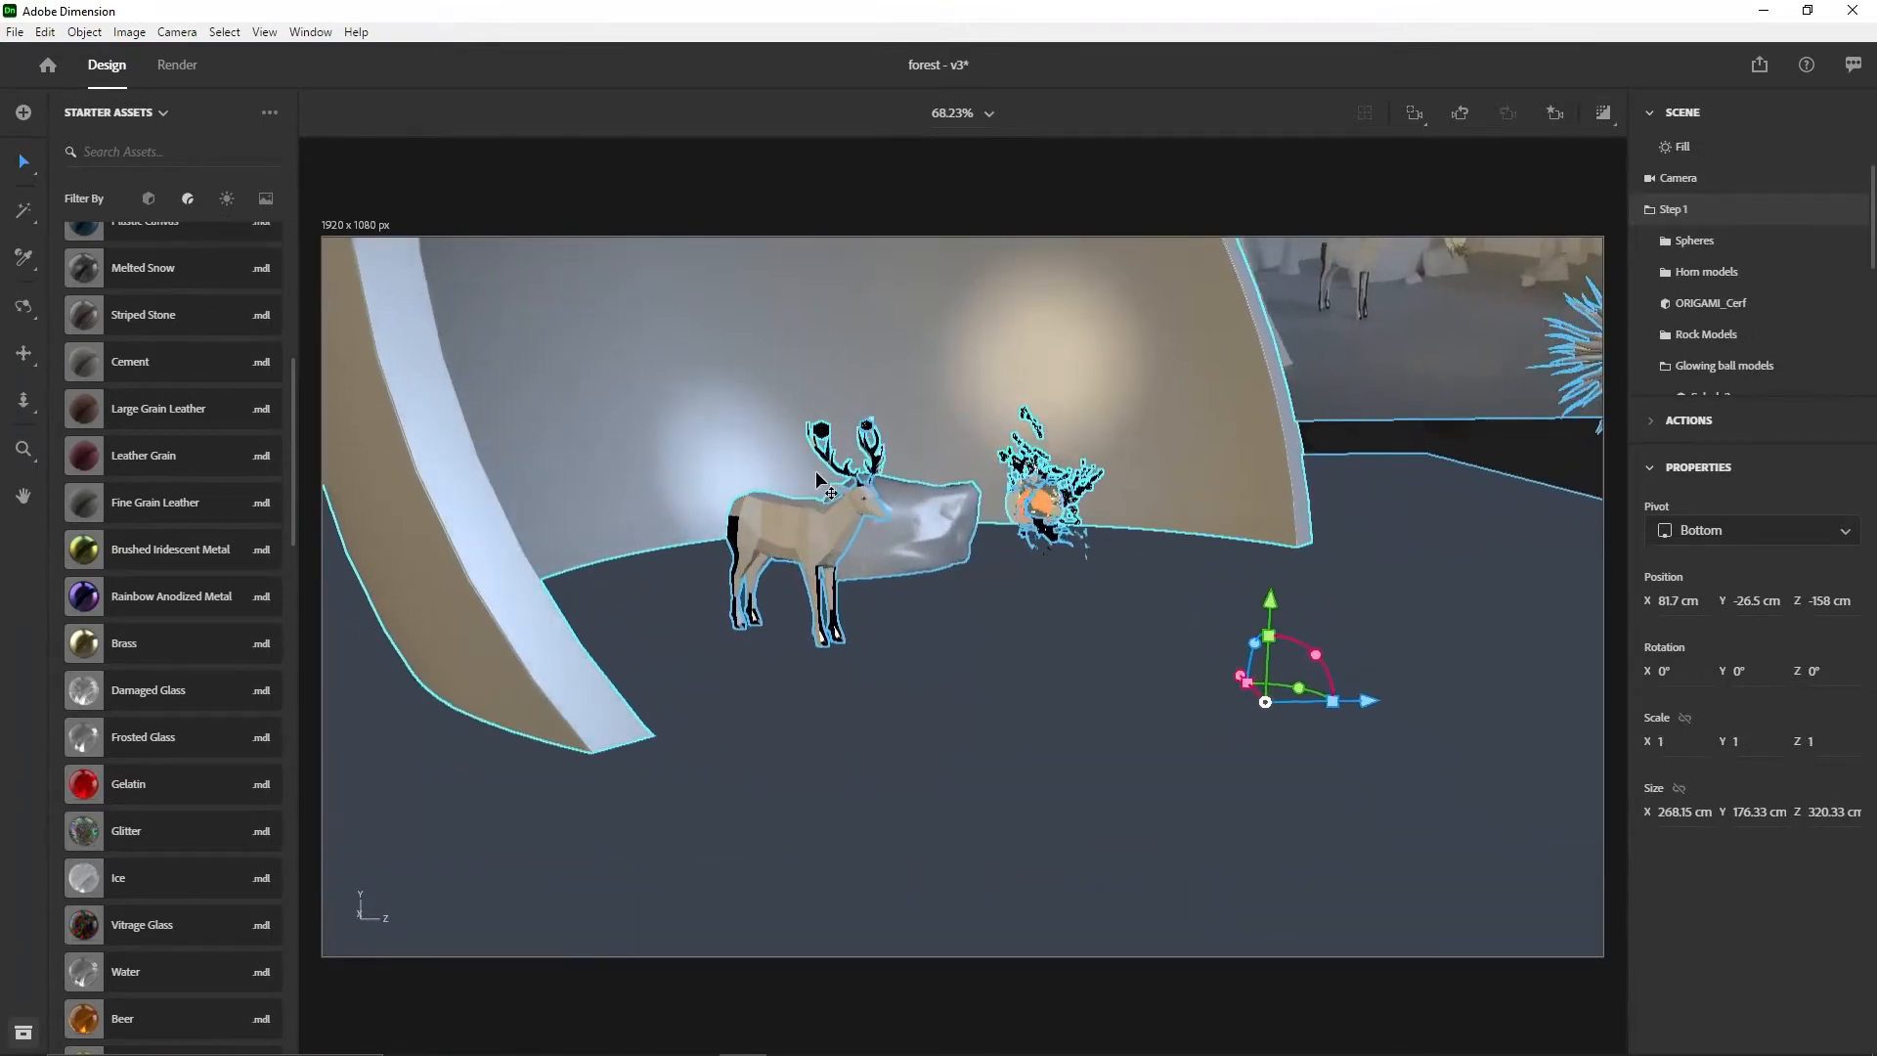
{"action": "middle_click_drag", "start_coordinate": [792, 464], "coordinate": [1217, 582]}
{"action": "scroll", "coordinate": [1043, 506], "scroll_direction": "up", "scroll_amount": 5}
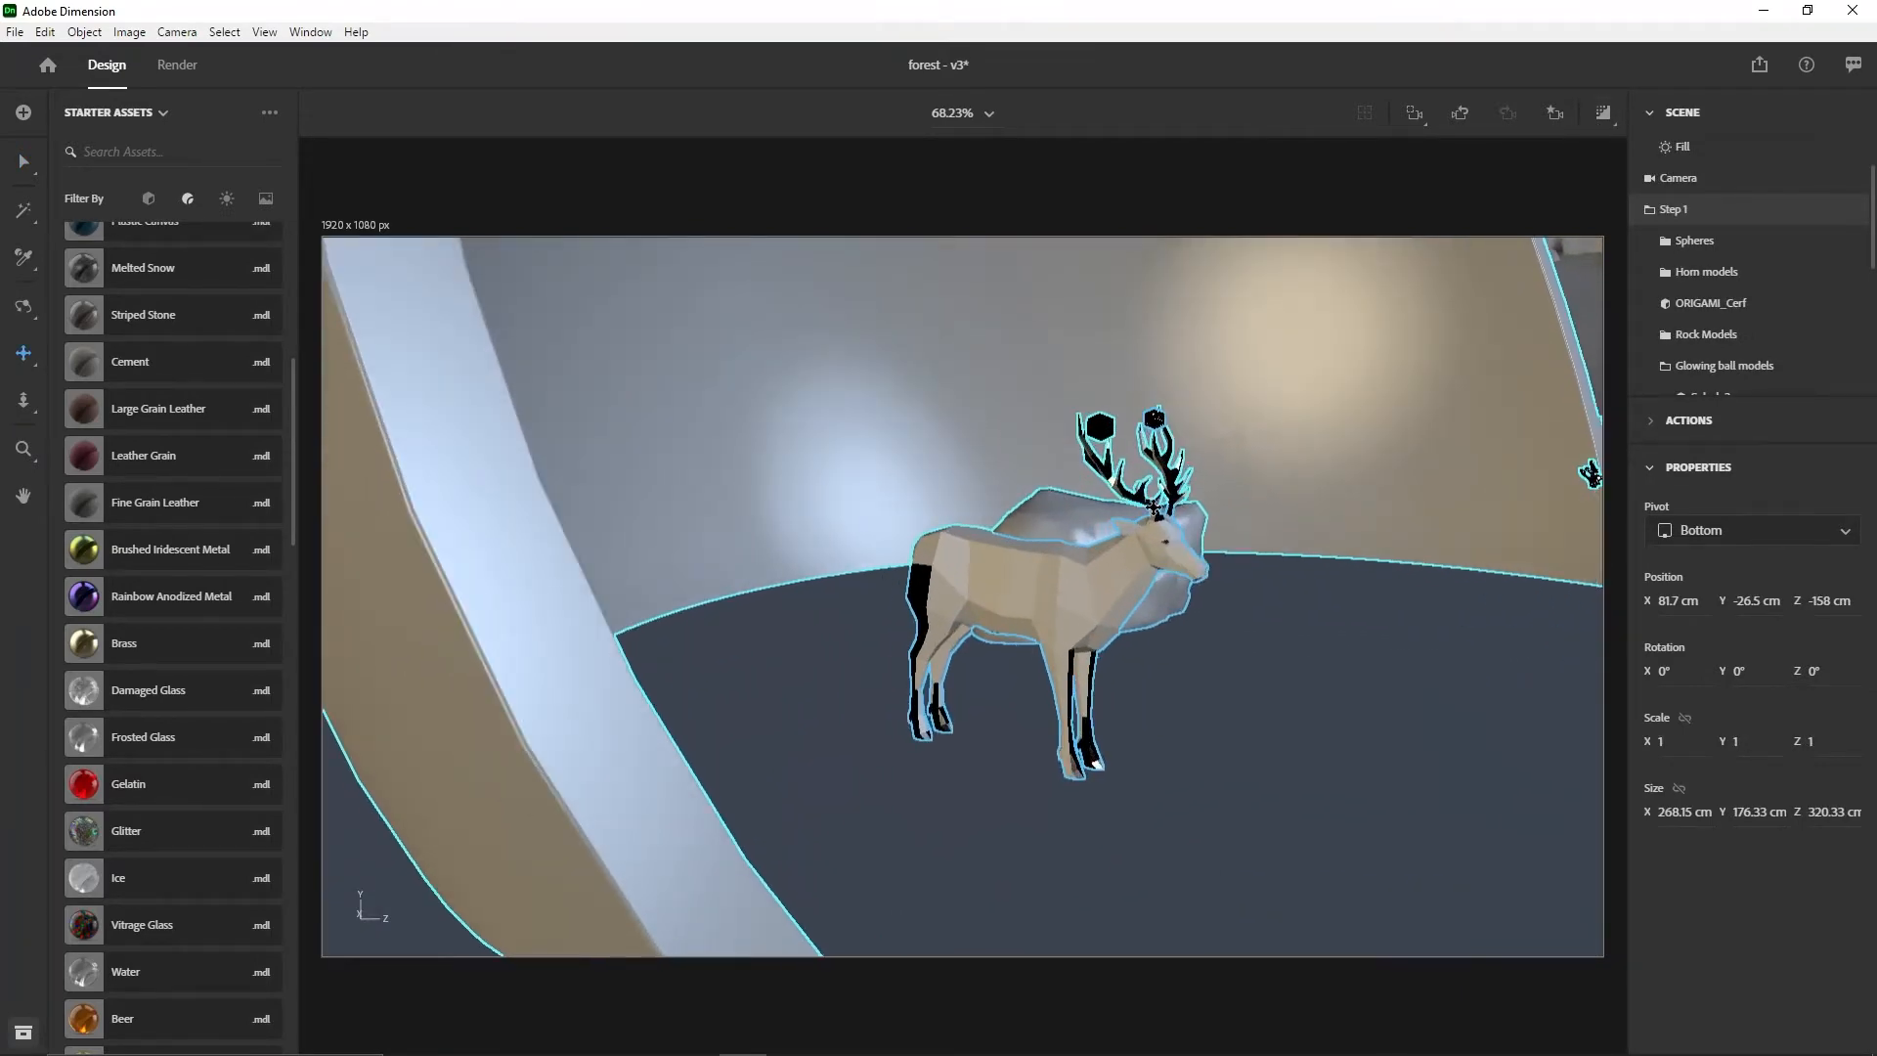
{"action": "middle_click_drag", "start_coordinate": [1154, 507], "coordinate": [993, 511]}
{"action": "scroll", "coordinate": [1043, 546], "scroll_direction": "up", "scroll_amount": 5}
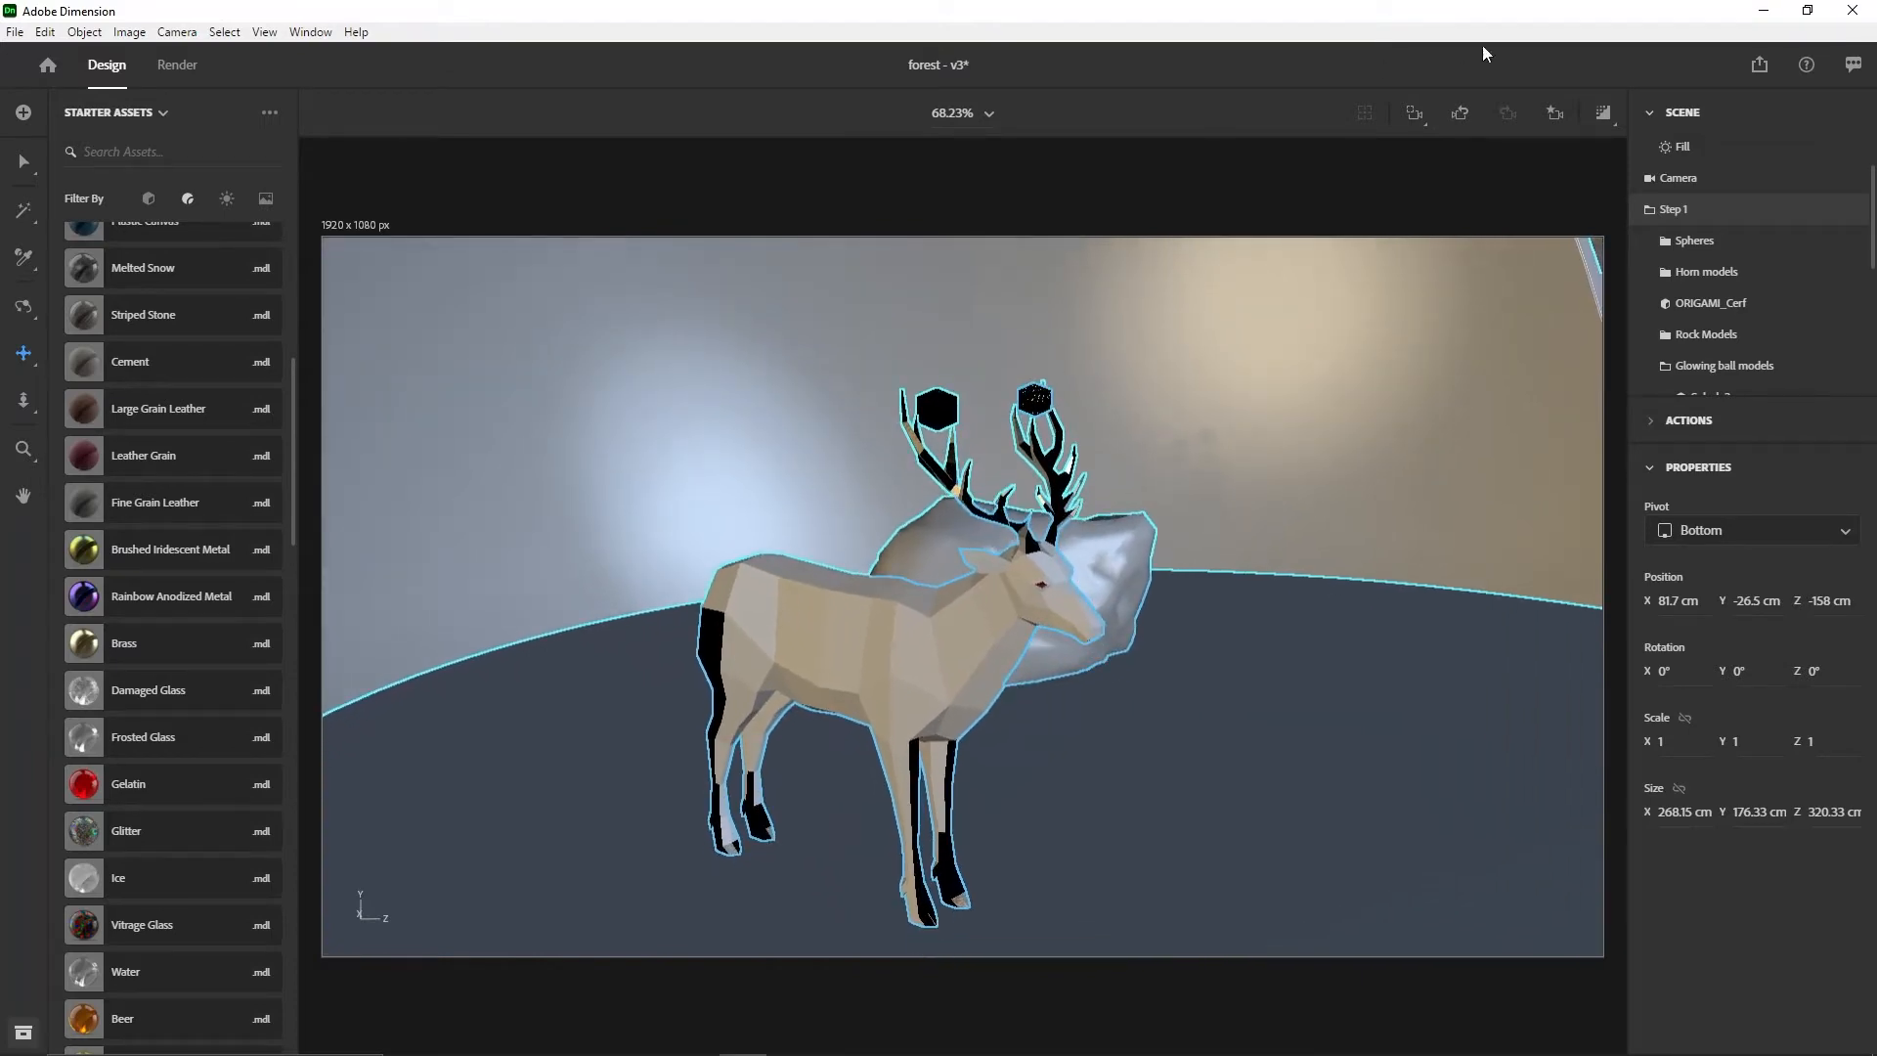
- Check the deer, rock and glowing ball from several angles with the render preview on, and turn the preview off
{"action": "left_click", "coordinate": [1604, 112]}
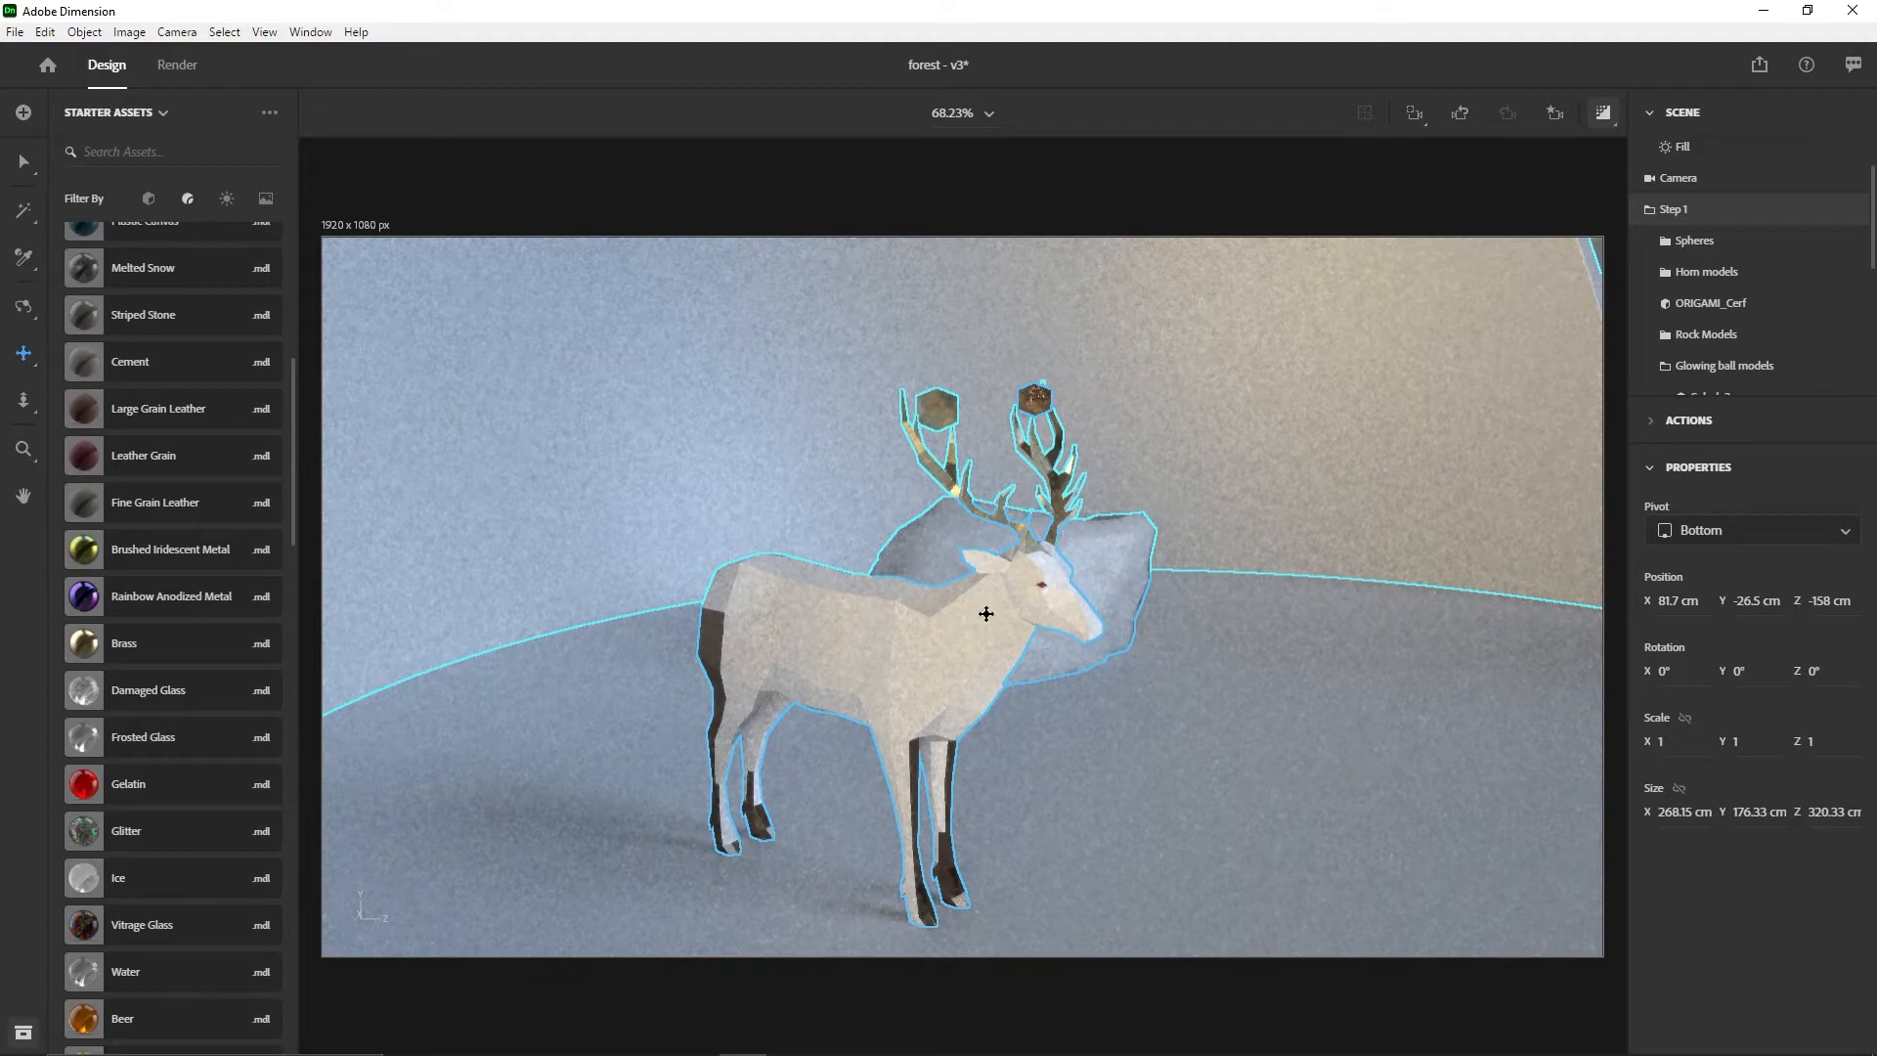
{"action": "right_click_drag", "start_coordinate": [1142, 663], "coordinate": [1005, 693]}
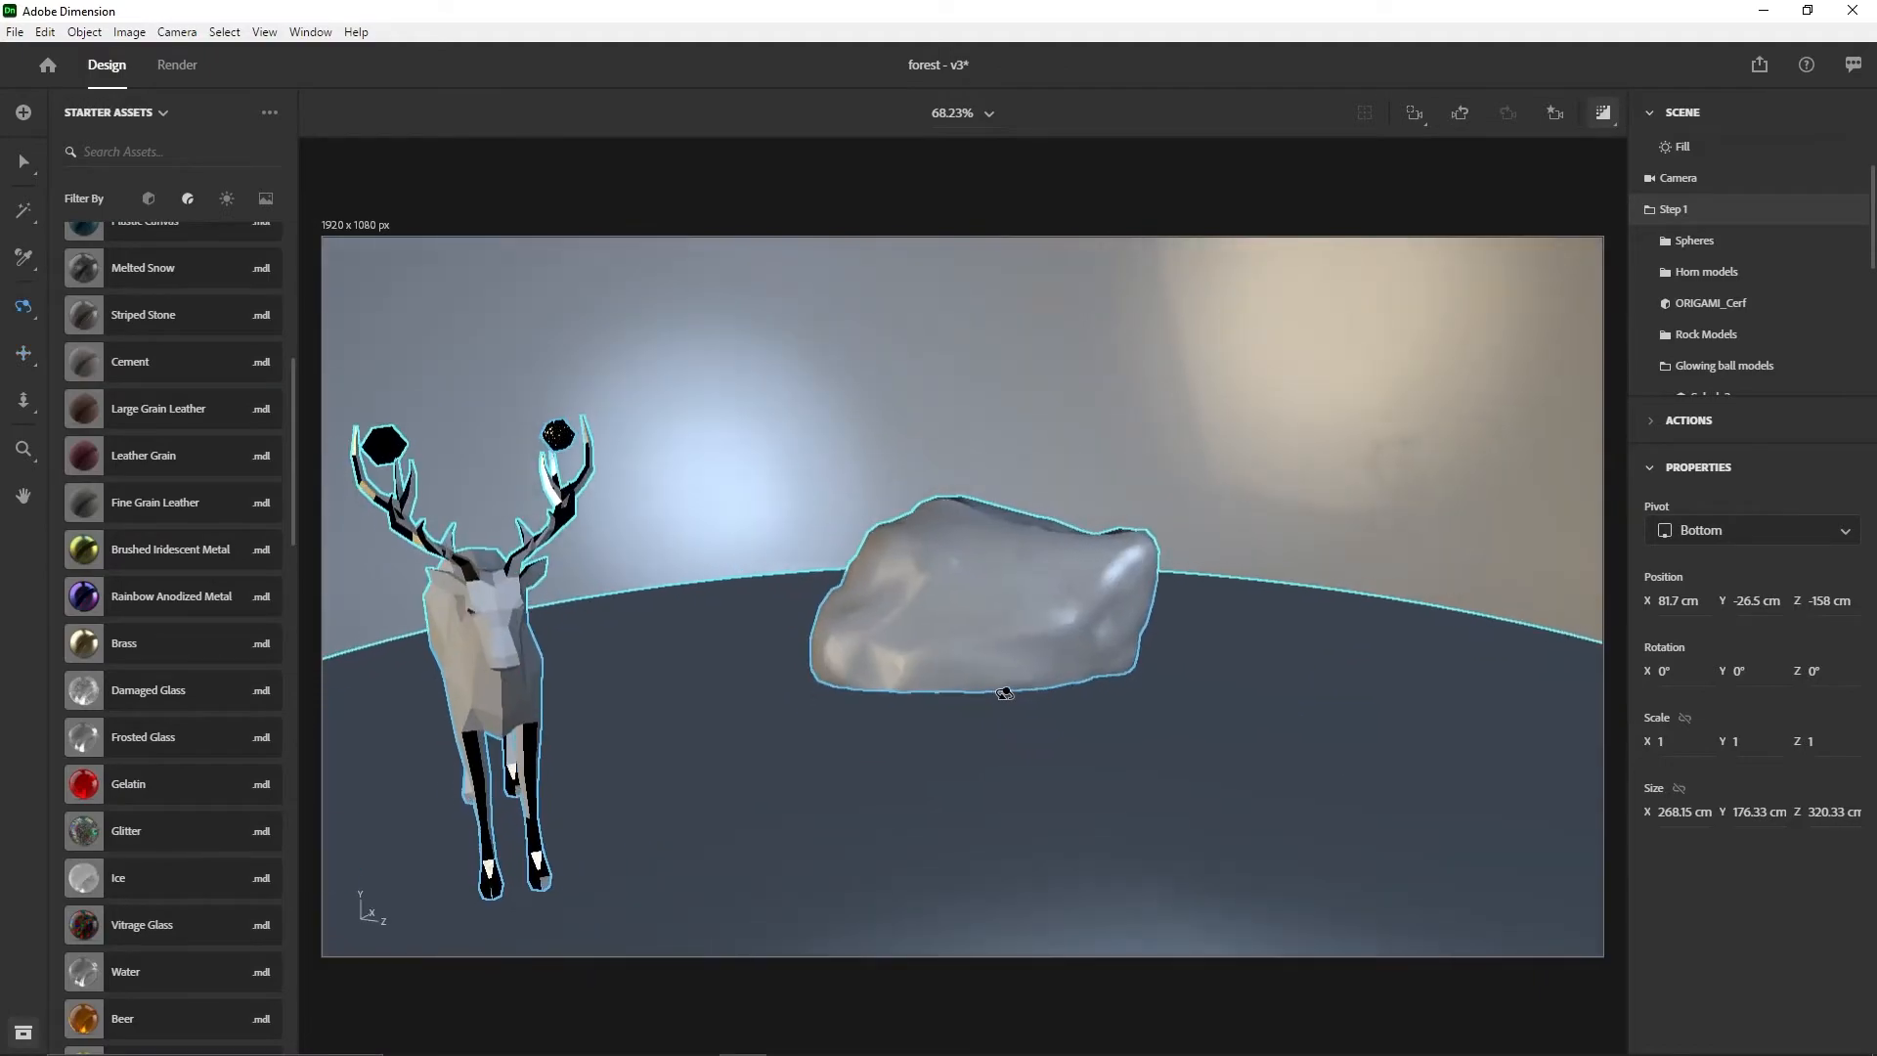
{"action": "right_click_drag", "start_coordinate": [805, 612], "coordinate": [990, 543]}
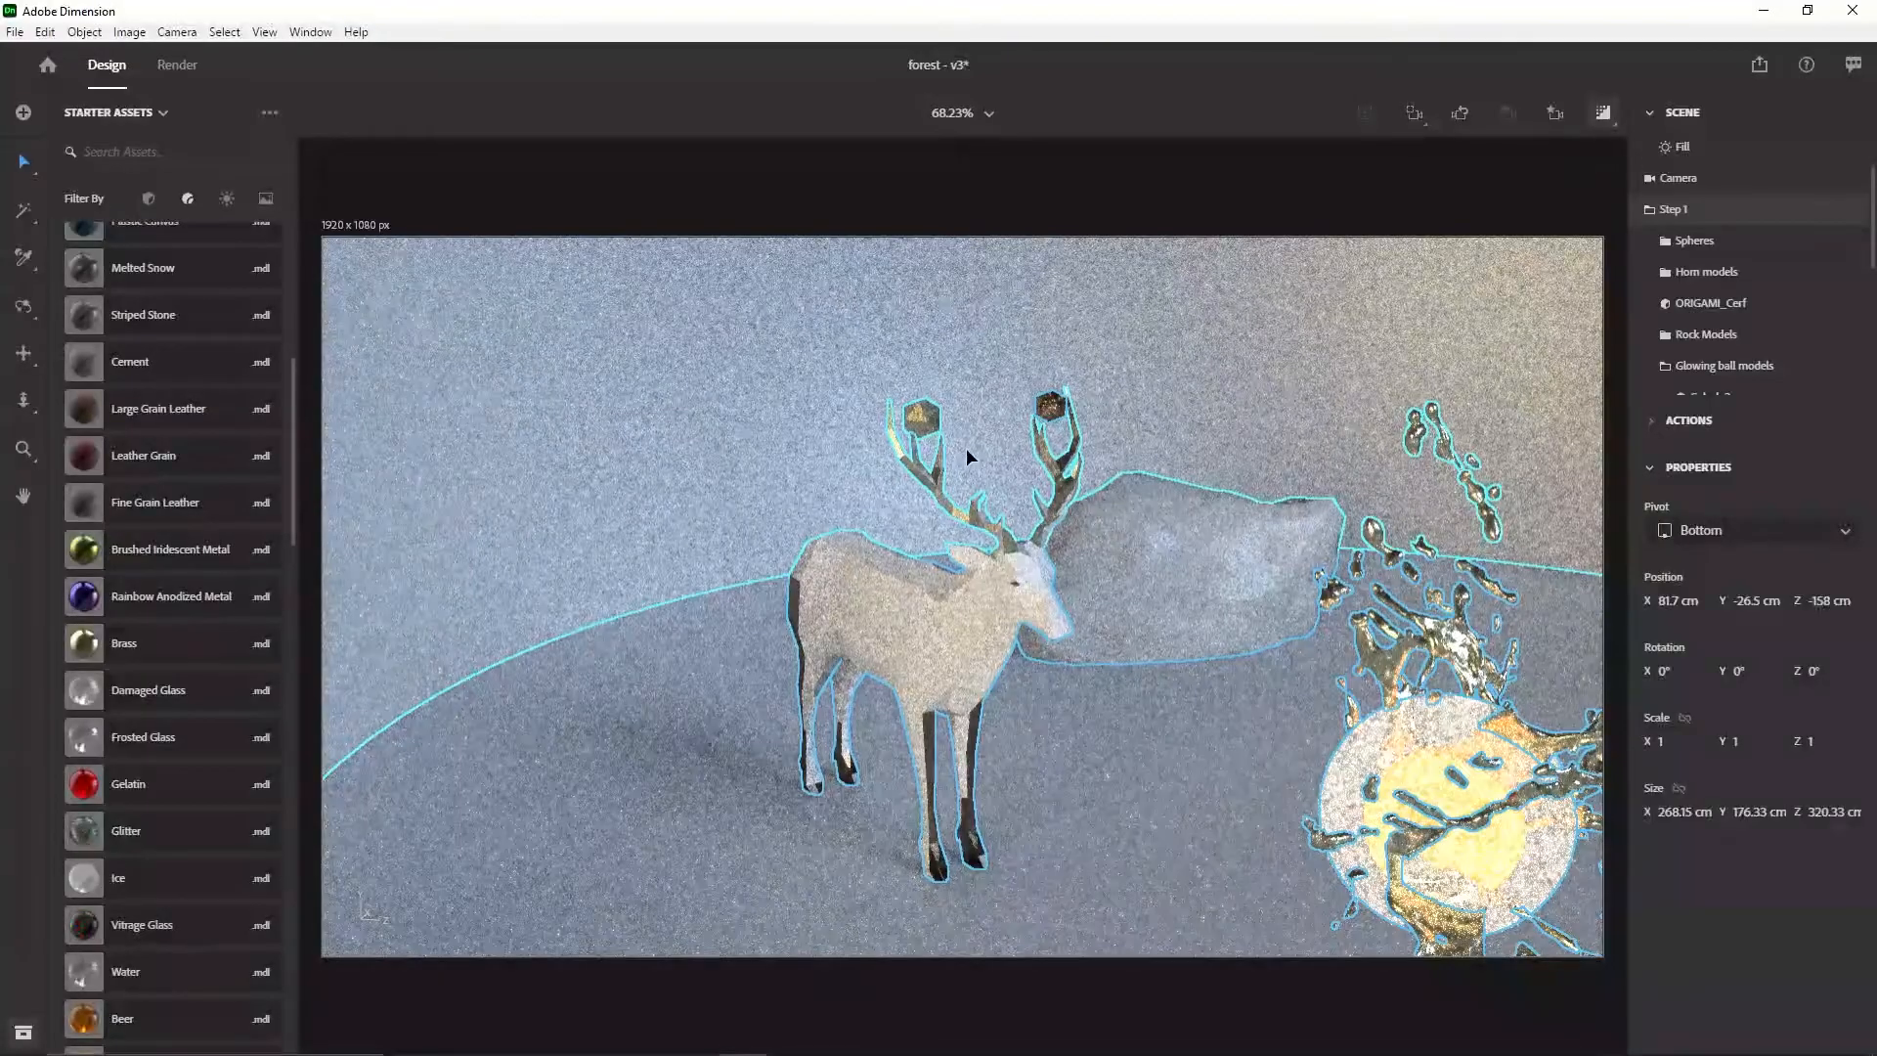
{"action": "key", "text": "backslash"}
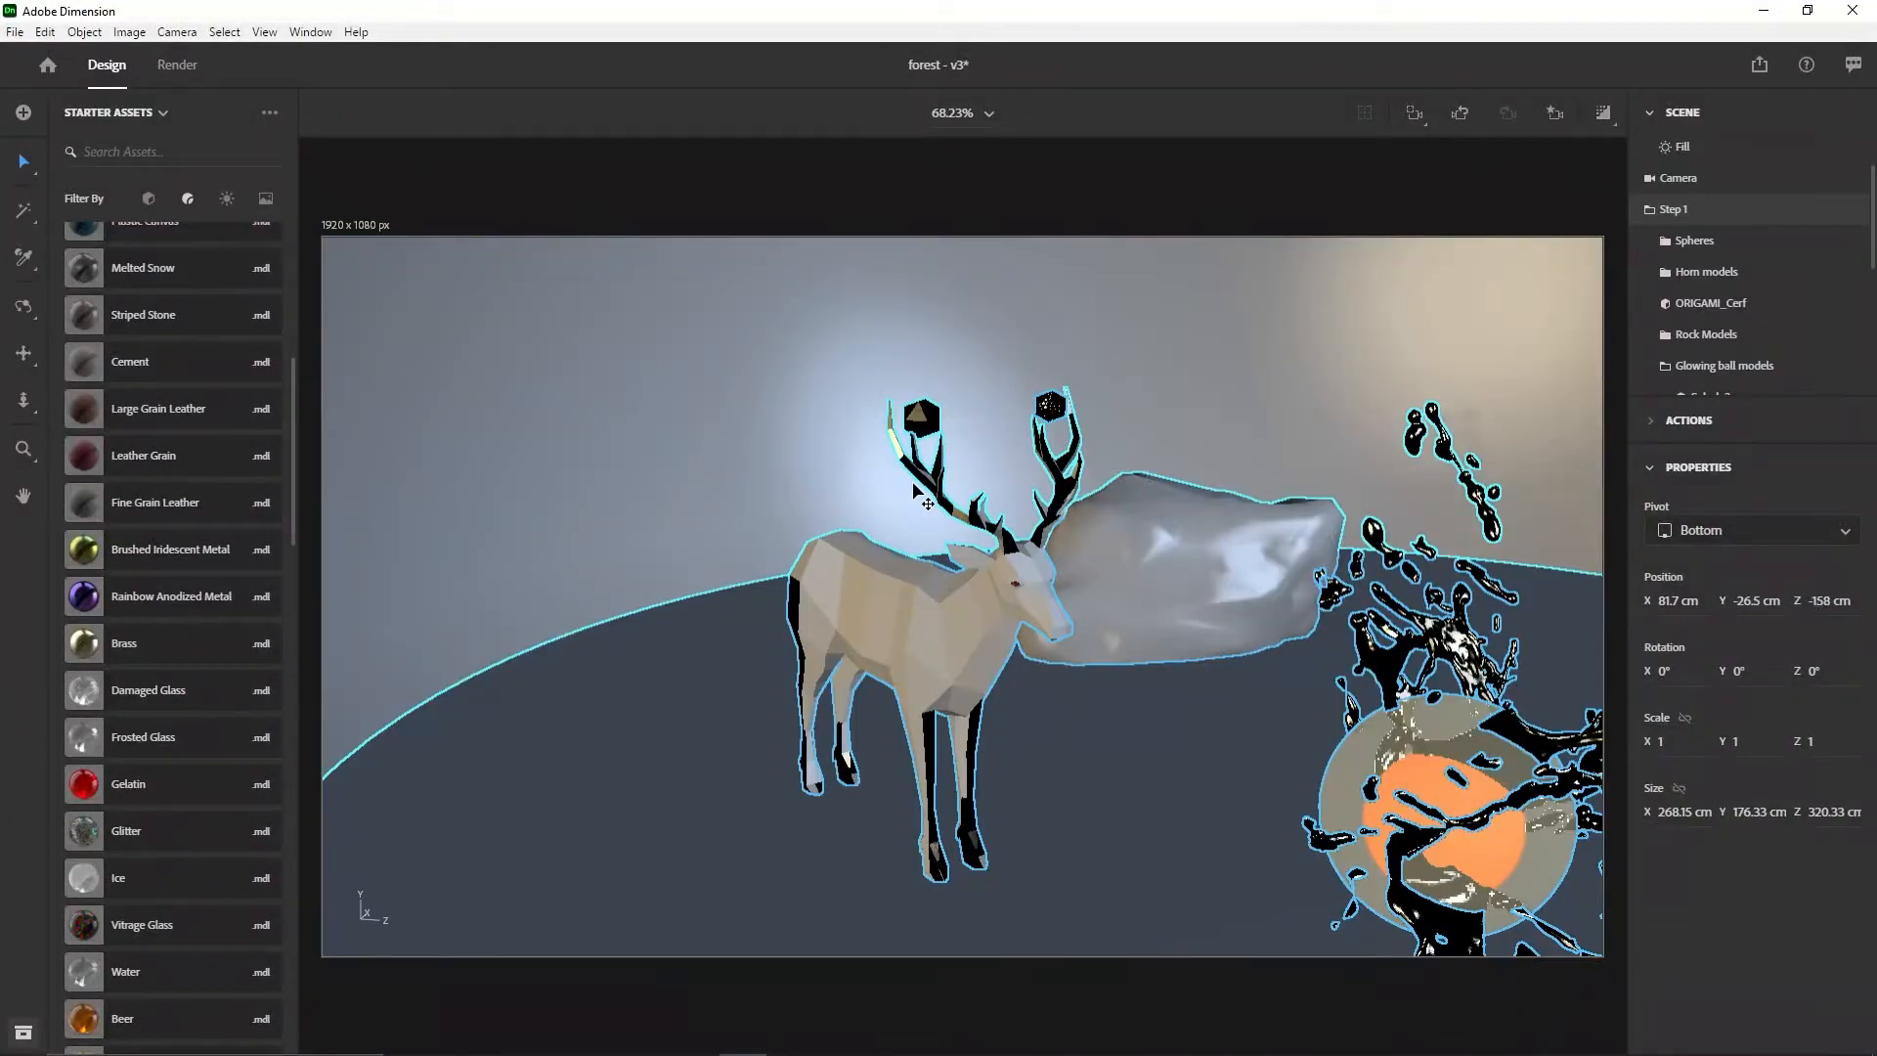
- Select the ORIGAMI_Cerf deer in the Step 1 group and open its list of materials
{"action": "scroll", "coordinate": [1728, 337], "scroll_direction": "down", "scroll_amount": 5}
{"action": "scroll", "coordinate": [1732, 337], "scroll_direction": "up", "scroll_amount": 3}
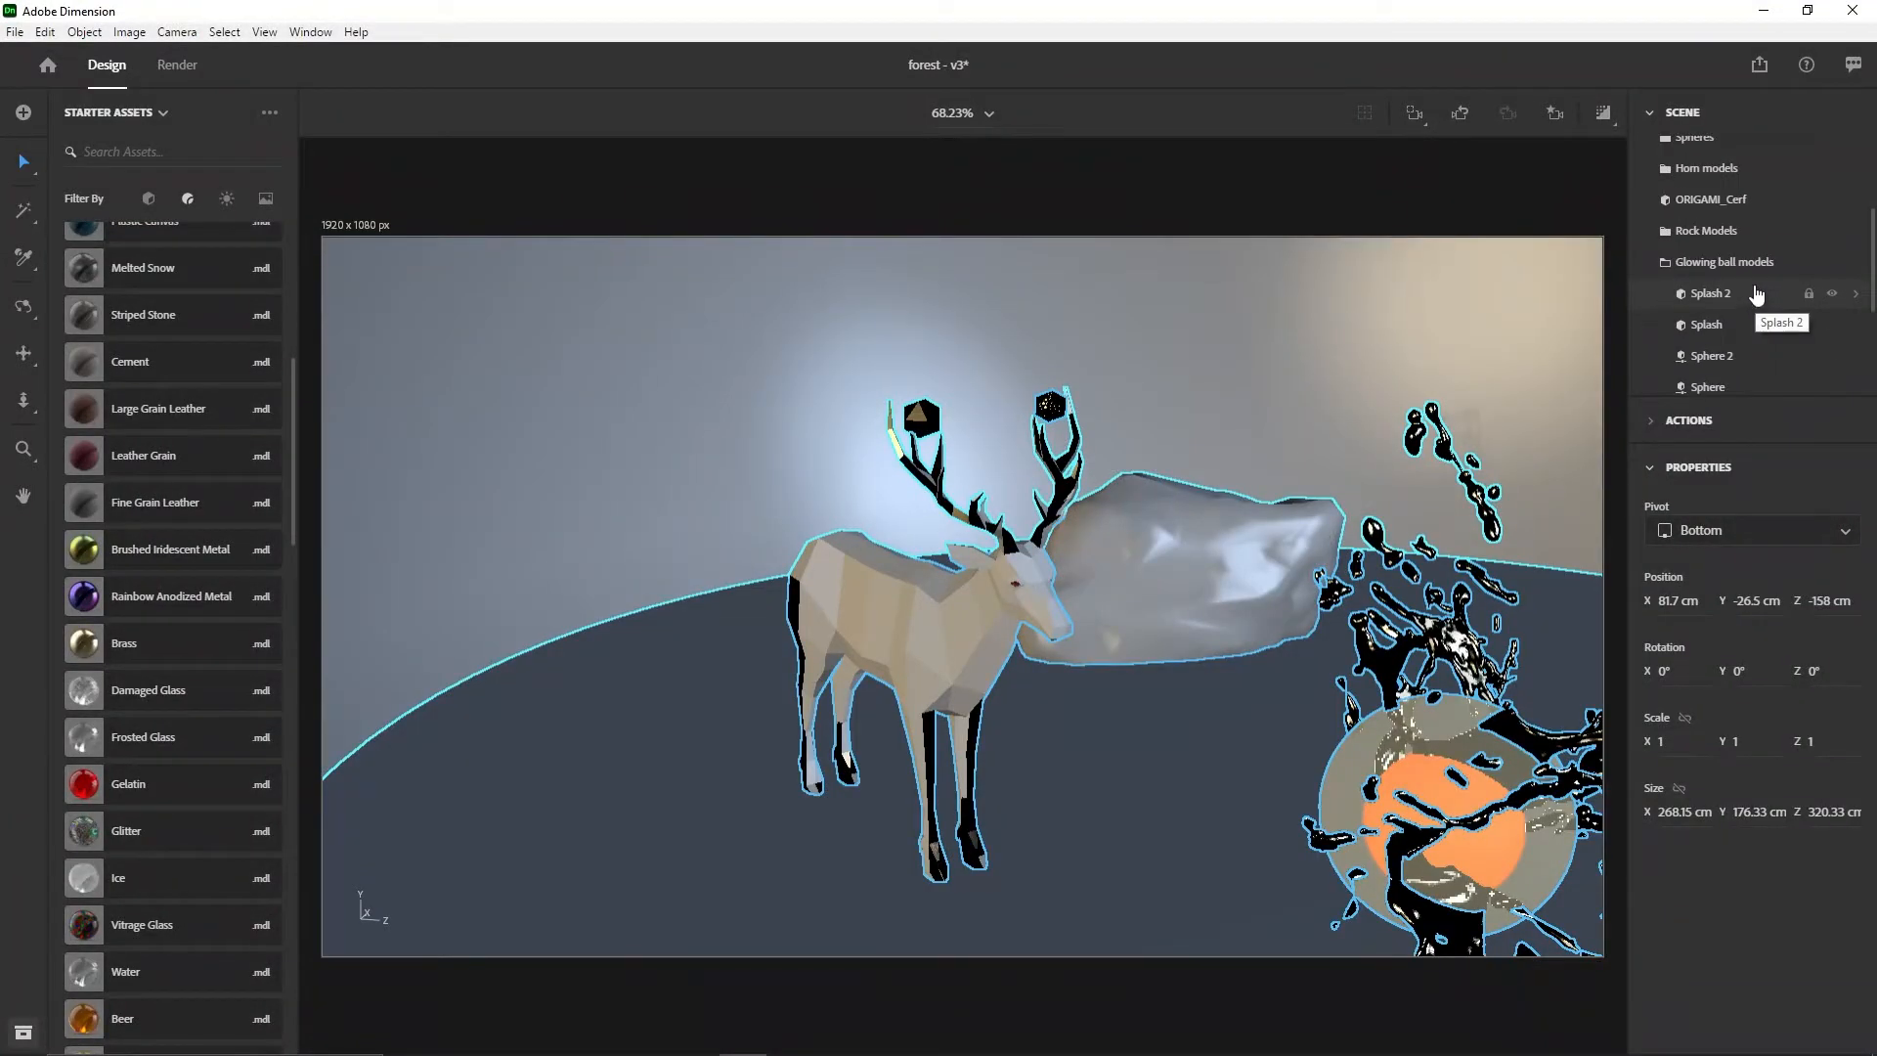
{"action": "left_click", "coordinate": [1718, 234]}
{"action": "left_click", "coordinate": [1733, 200]}
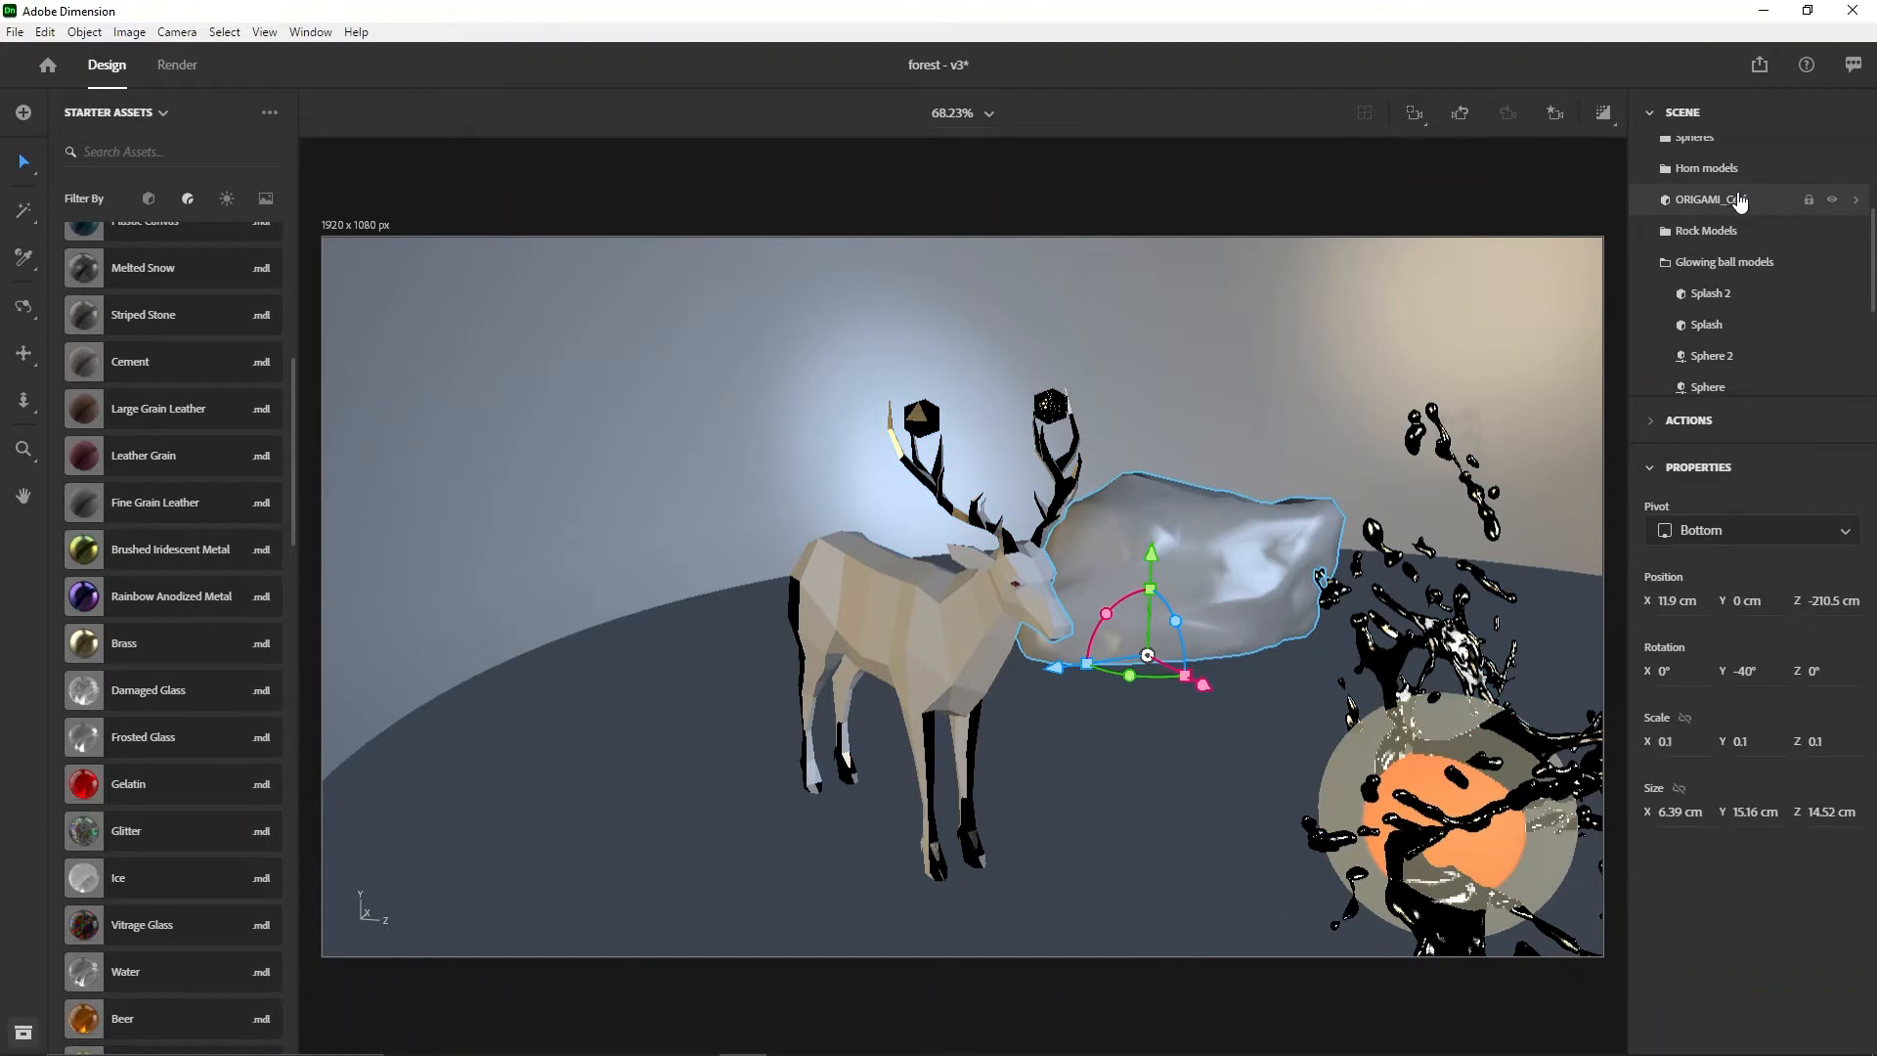
{"action": "left_click", "coordinate": [1857, 200]}
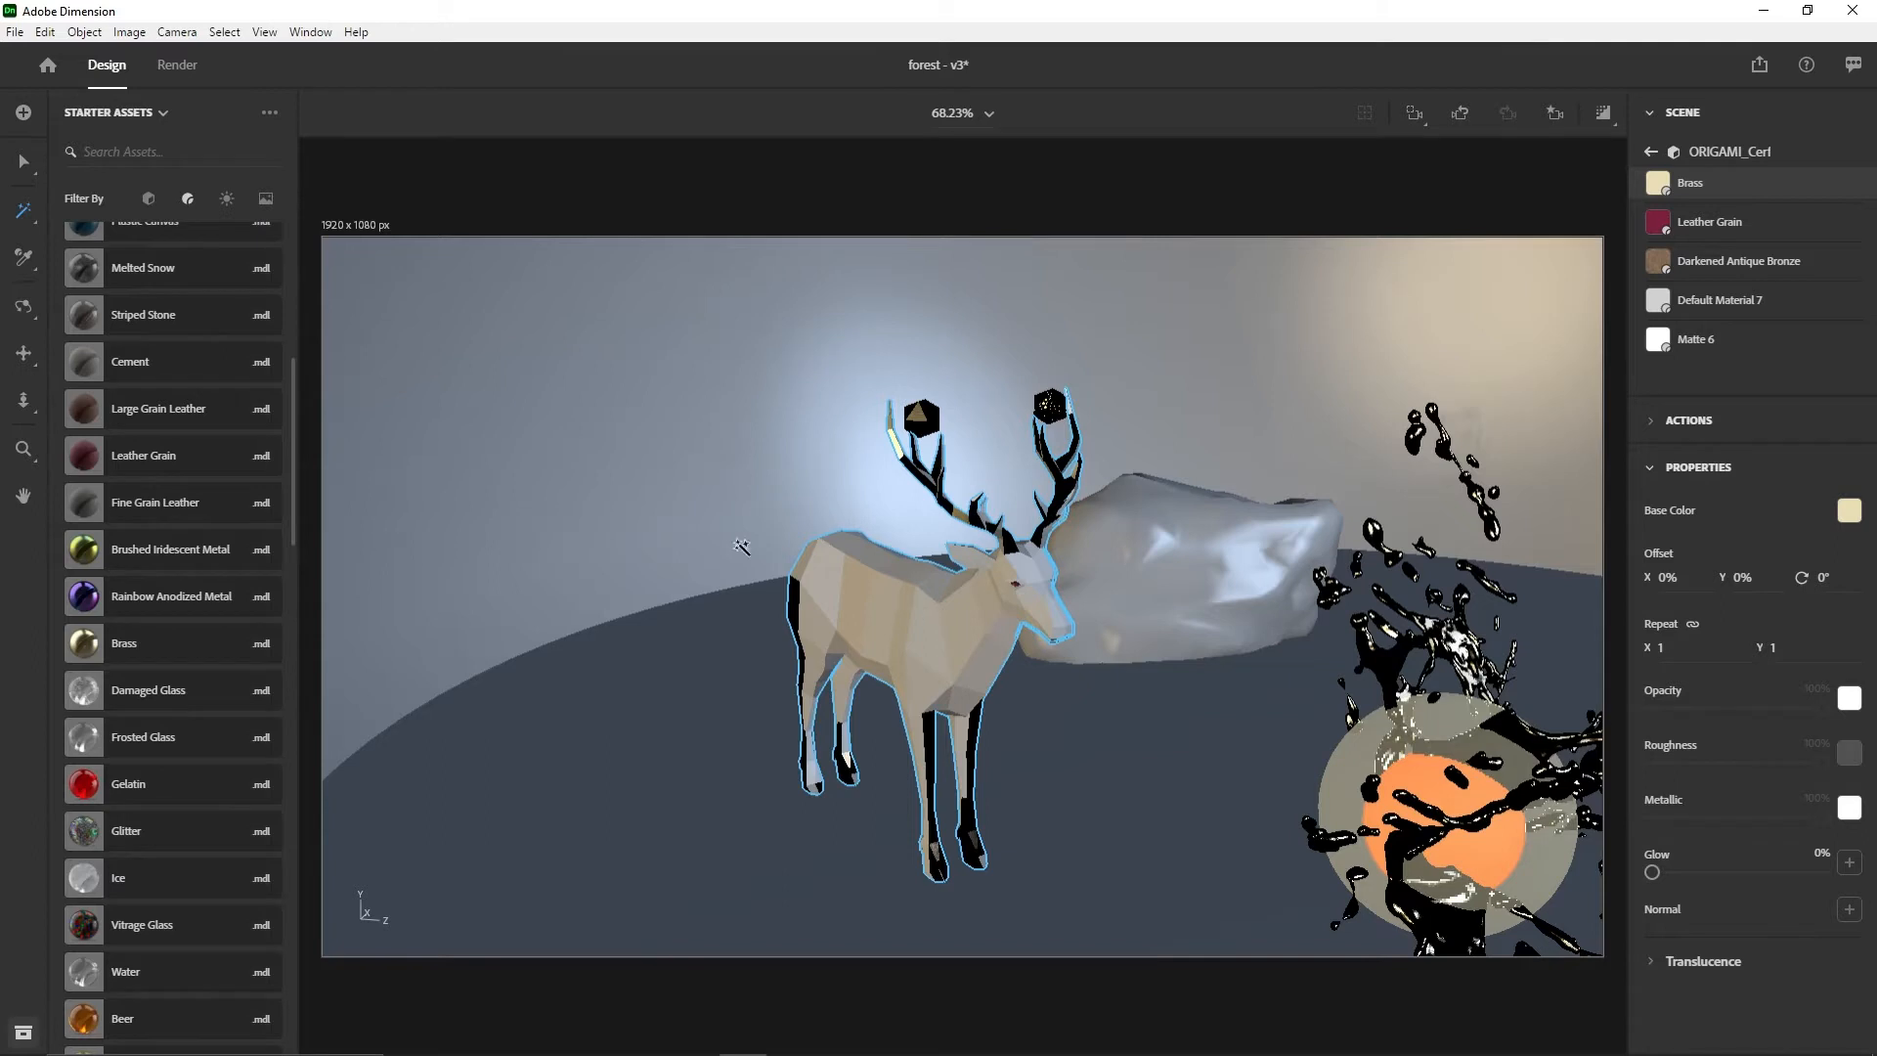
- Try moving the whole deer with the Select tool to about X 16.3 cm, Z -206.8 cm, and undo the move
{"action": "left_click", "coordinate": [24, 169]}
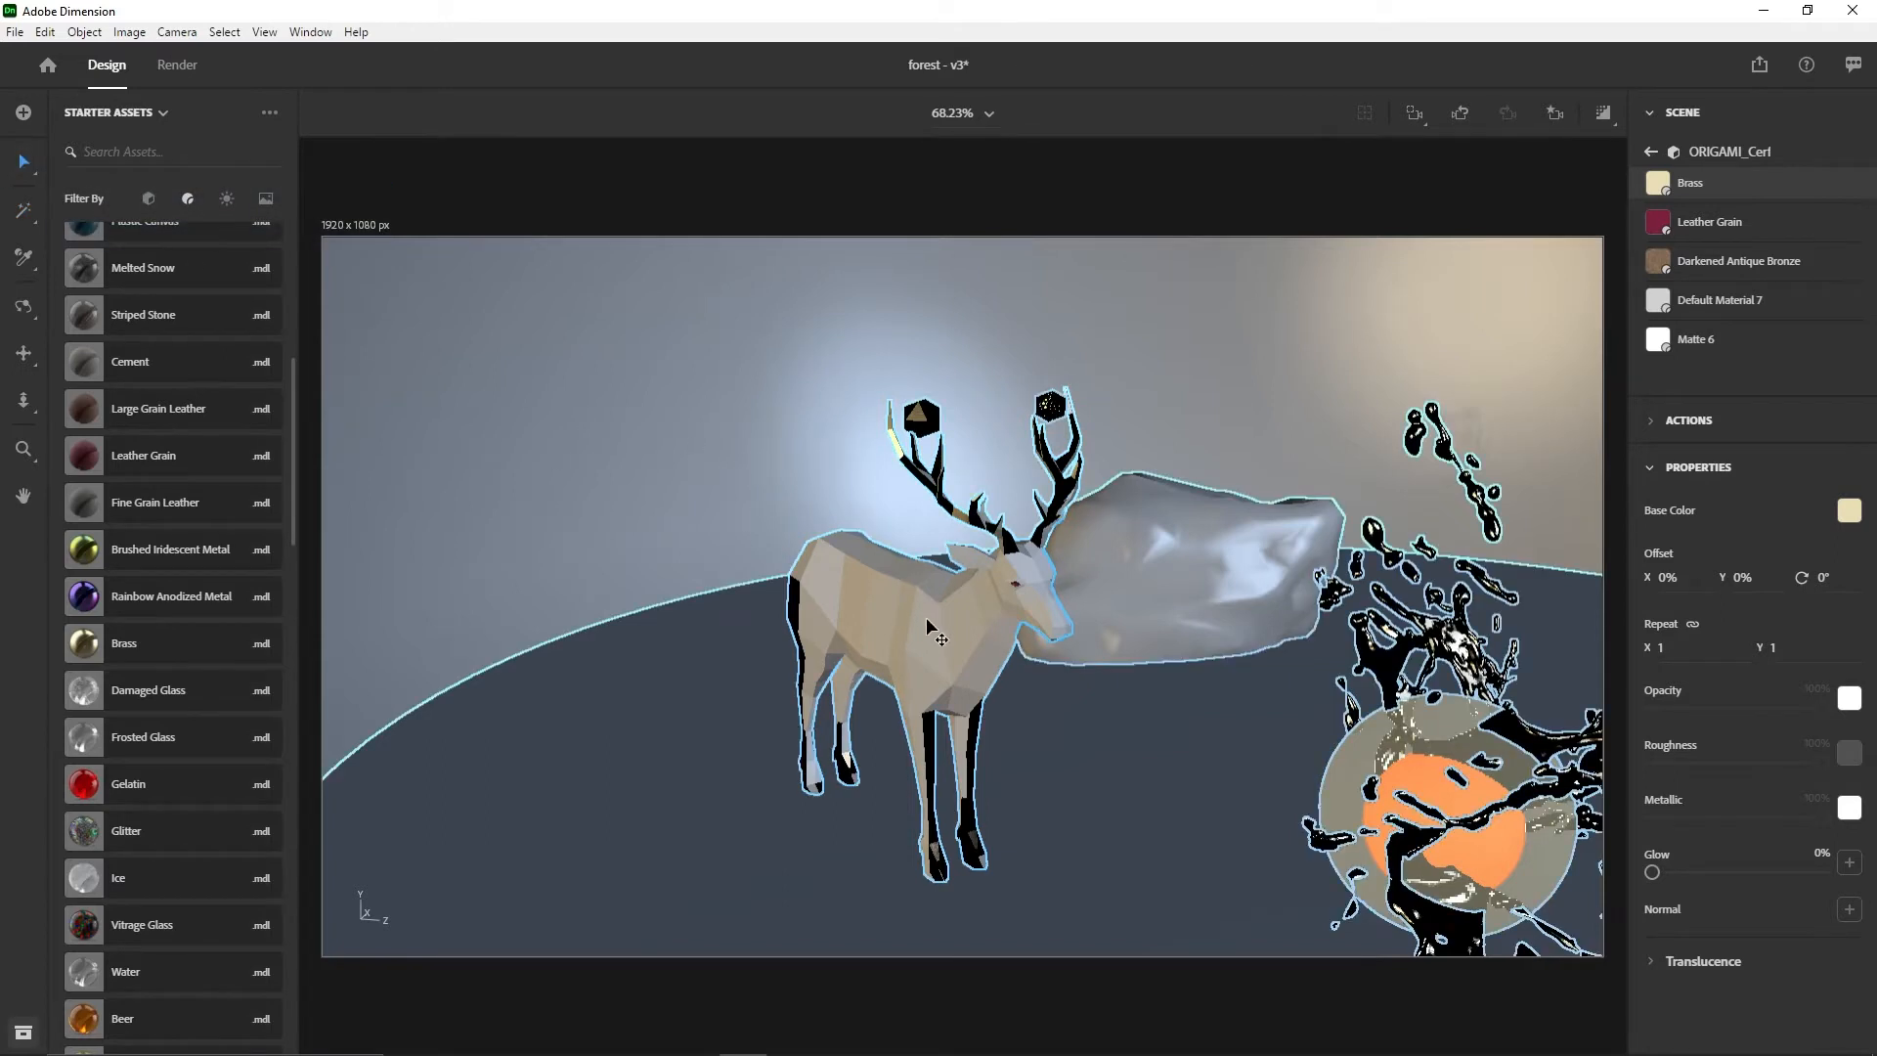
{"action": "left_click", "coordinate": [1682, 153]}
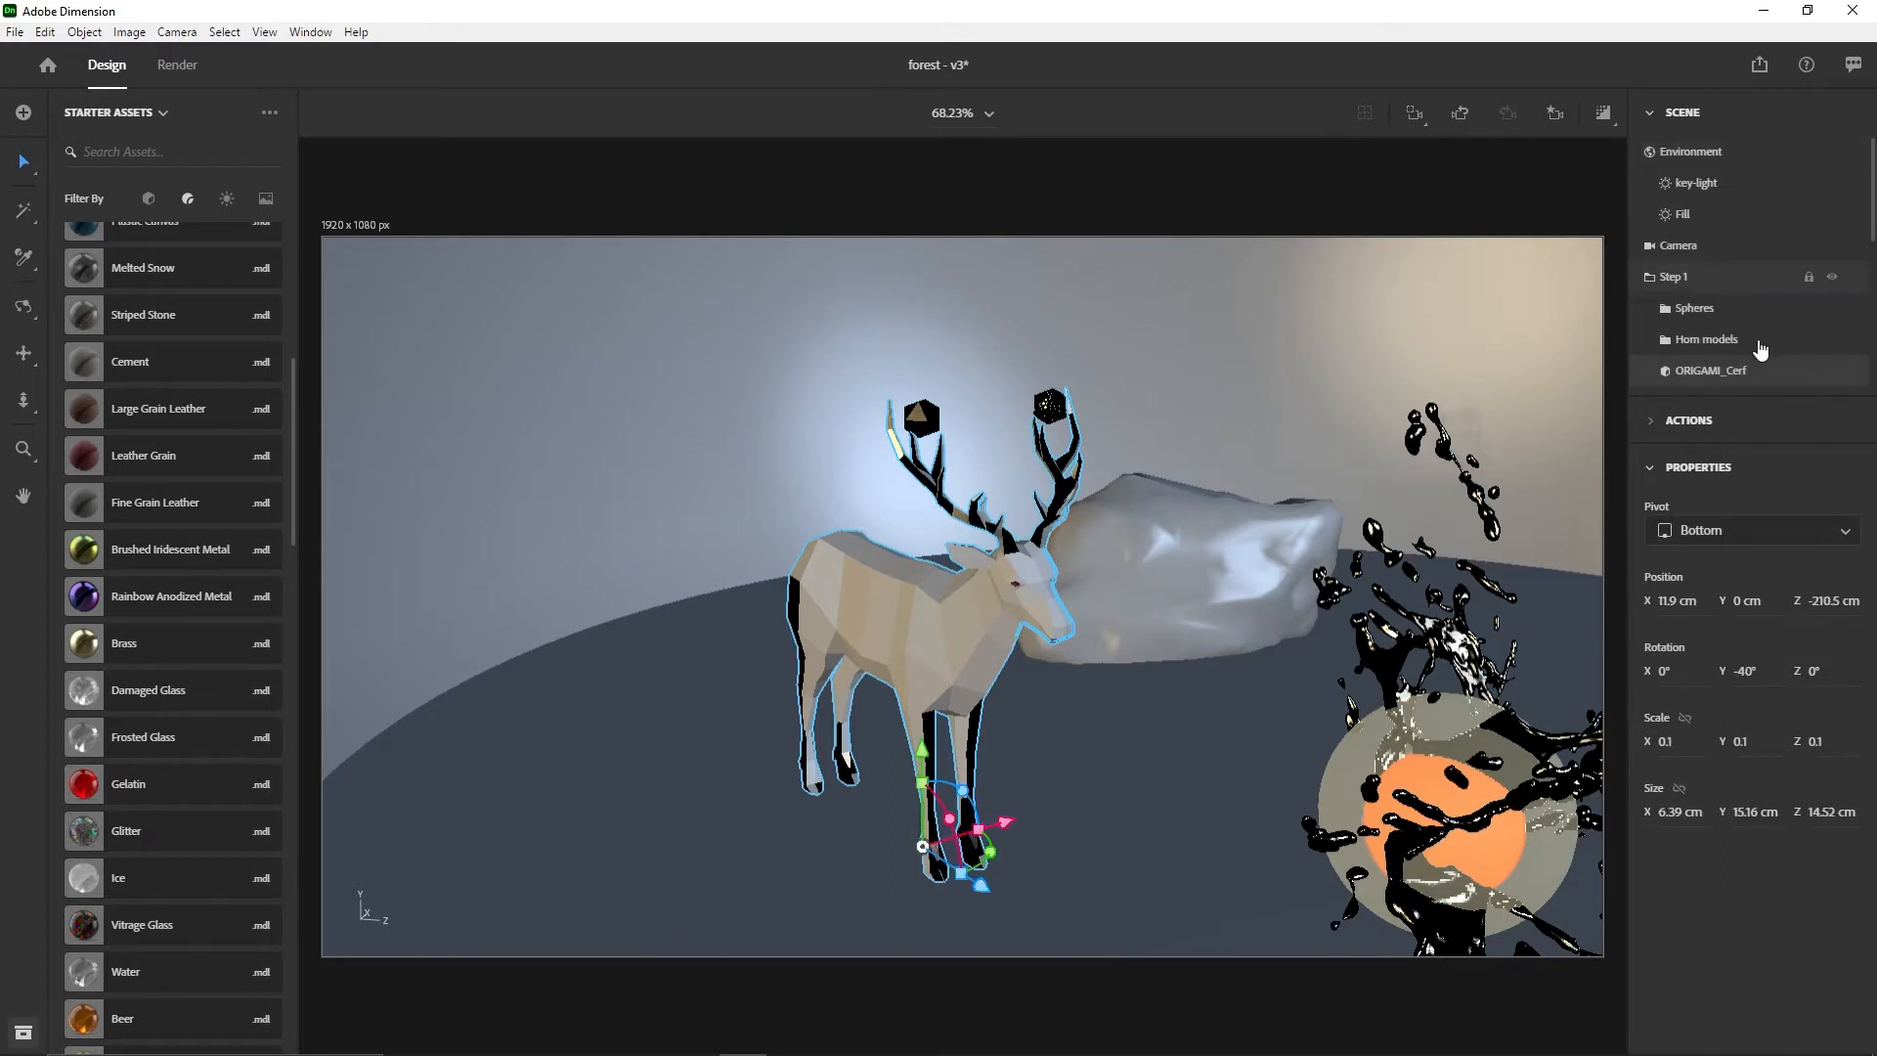
{"action": "scroll", "coordinate": [1737, 326], "scroll_direction": "up", "scroll_amount": 1}
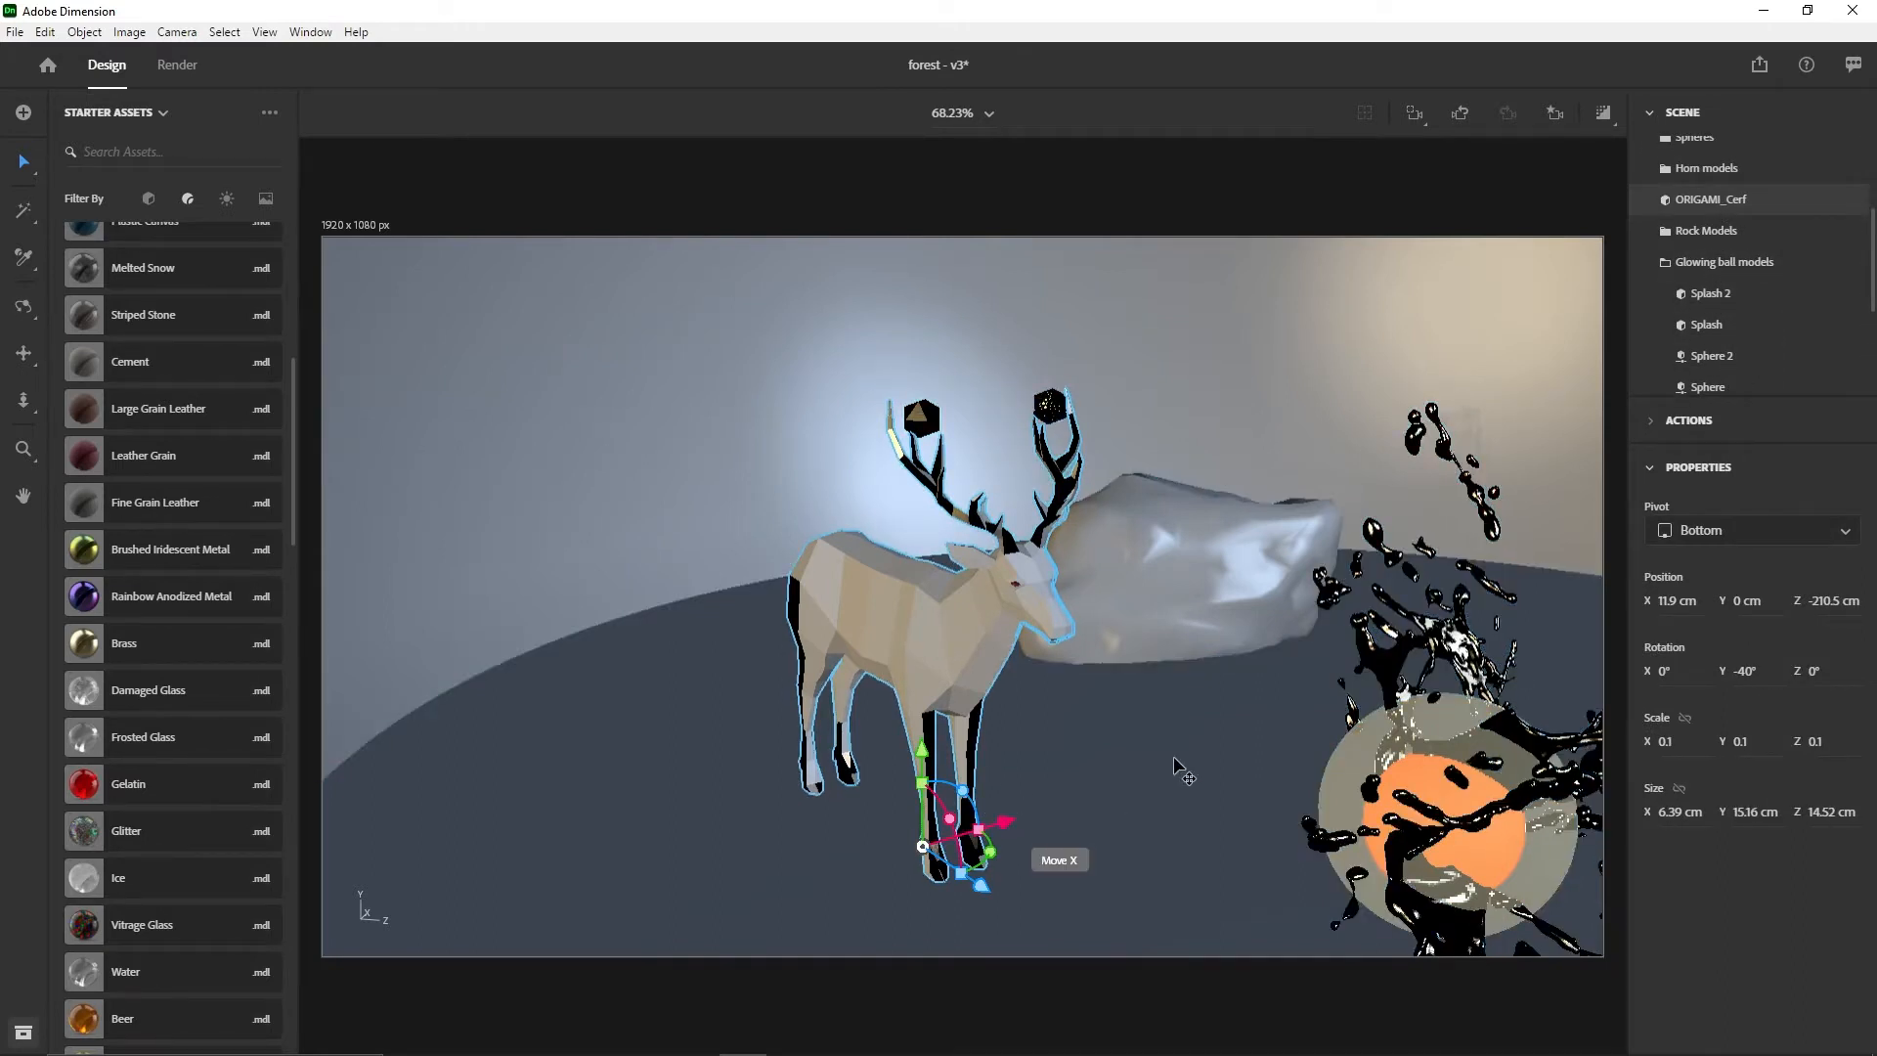
{"action": "left_click_drag", "start_coordinate": [1005, 823], "coordinate": [1119, 760]}
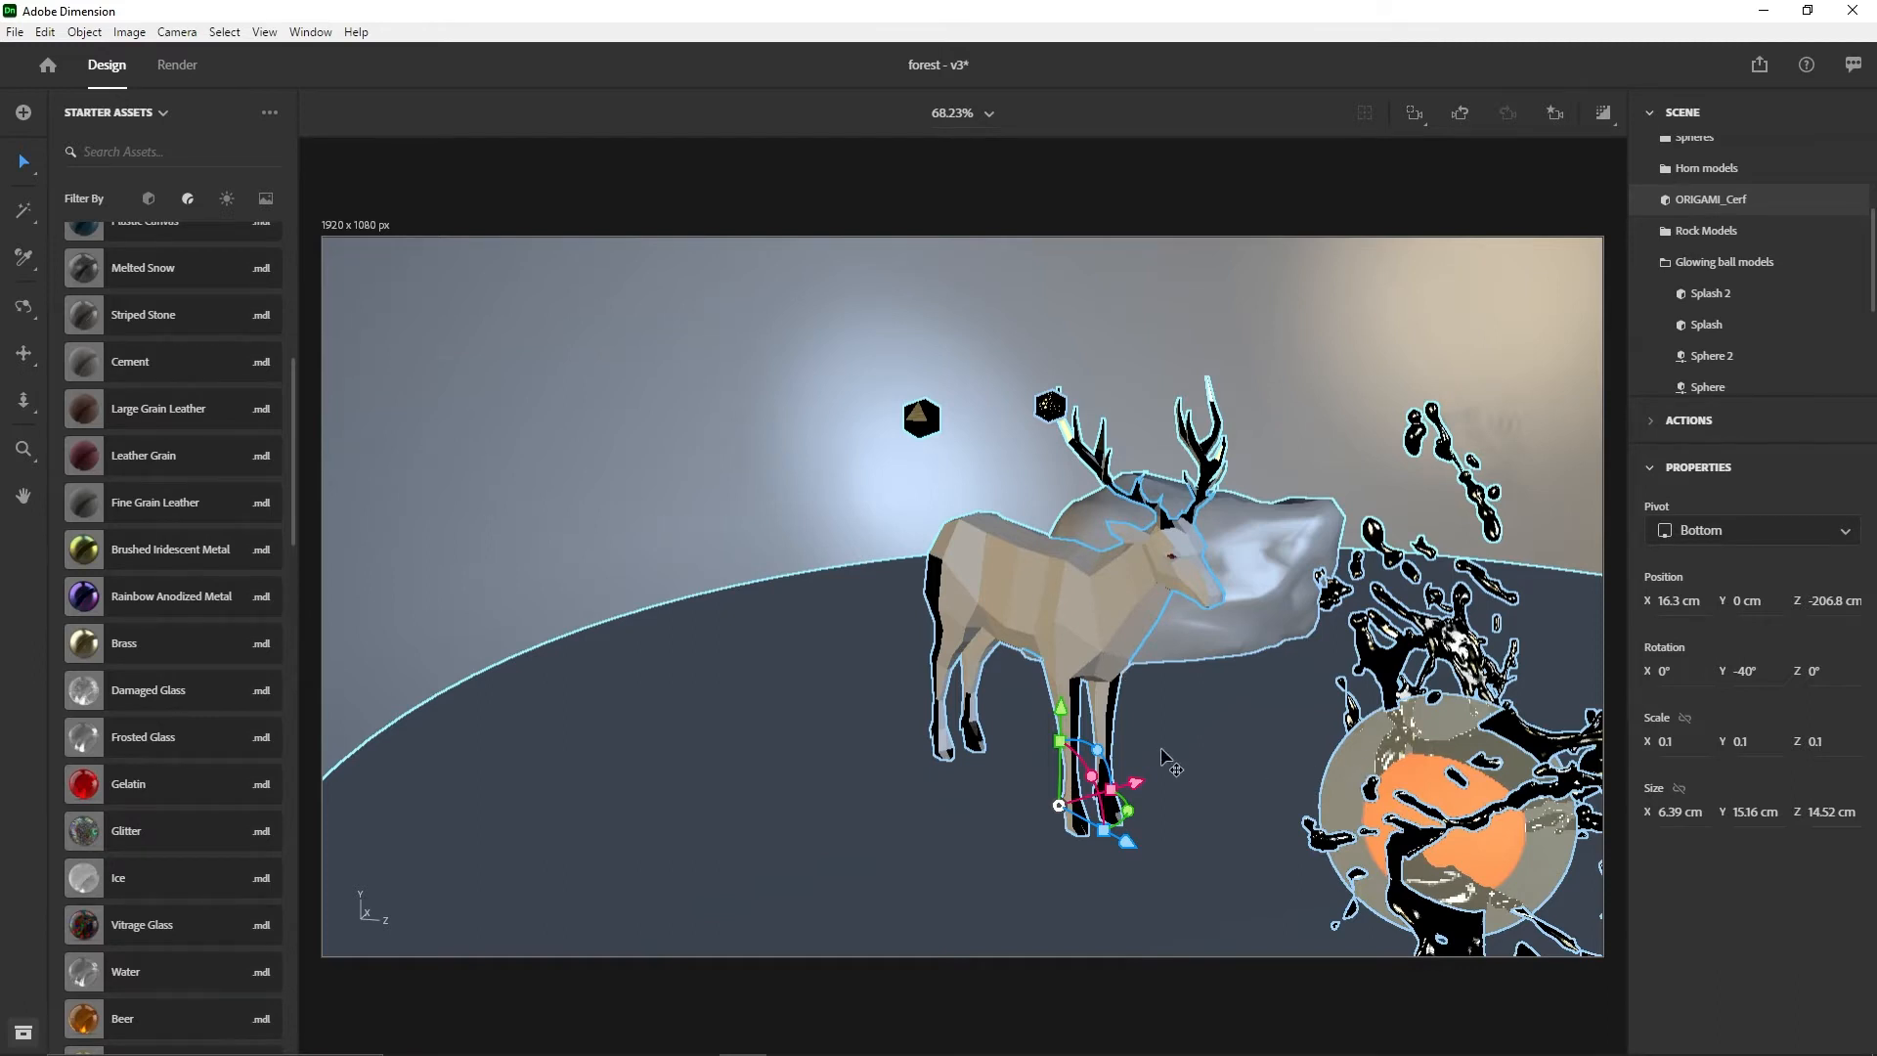
{"action": "key", "text": "ctrl+z"}
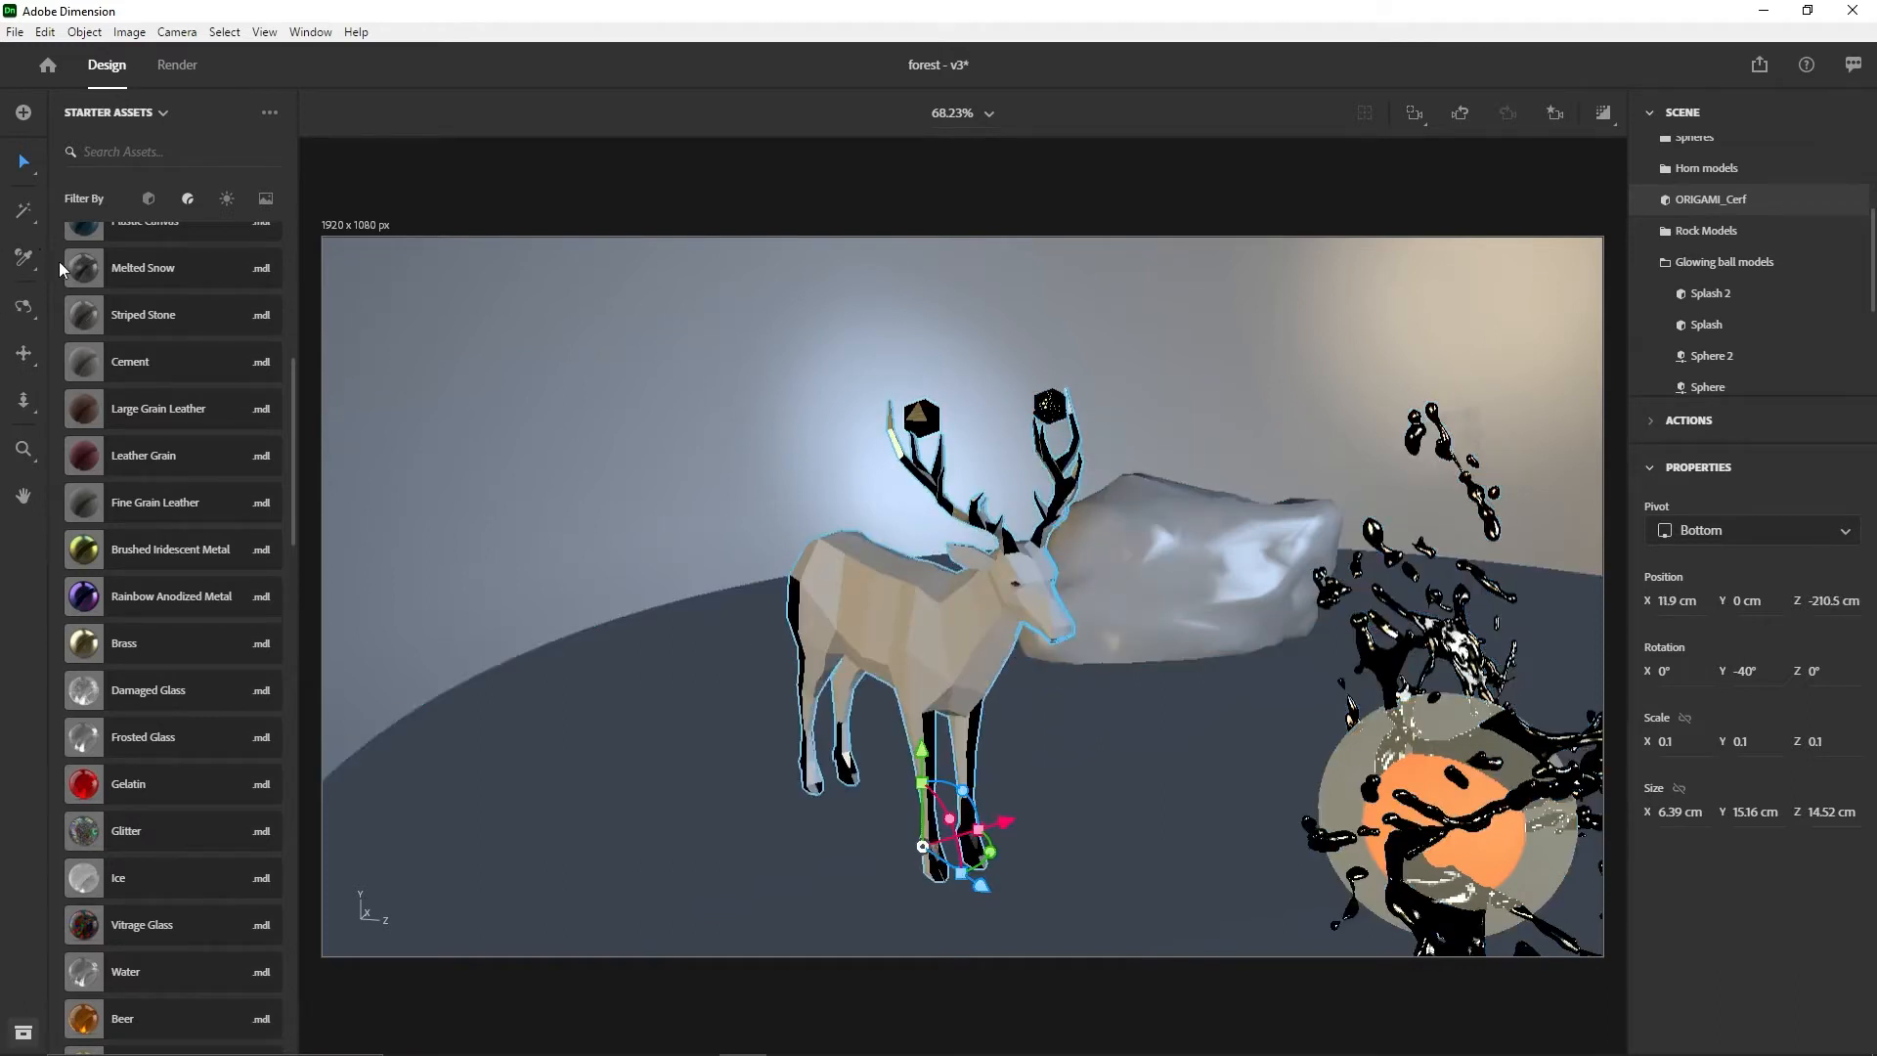
- Activate the Magic Wand tool, reopen the deer's materials and browse the starter materials for Brass
{"action": "left_click", "coordinate": [24, 213]}
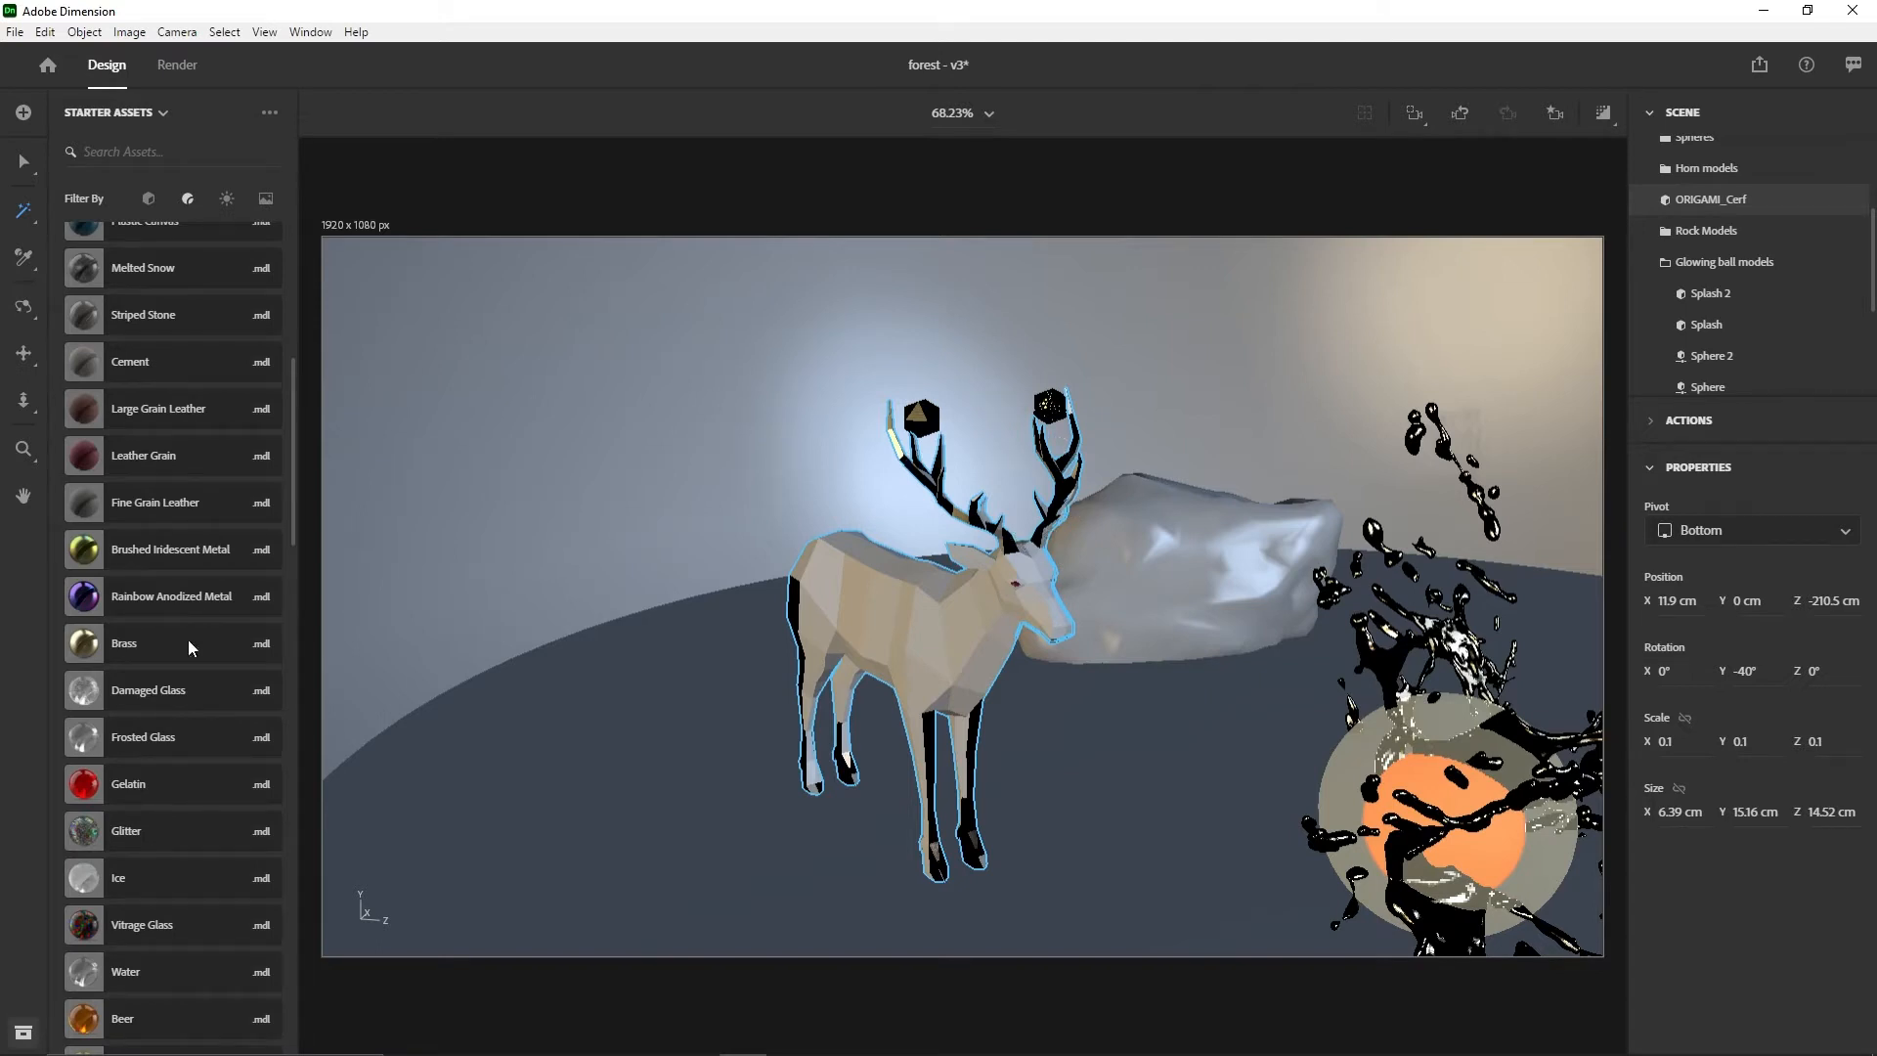
{"action": "left_click", "coordinate": [1855, 204]}
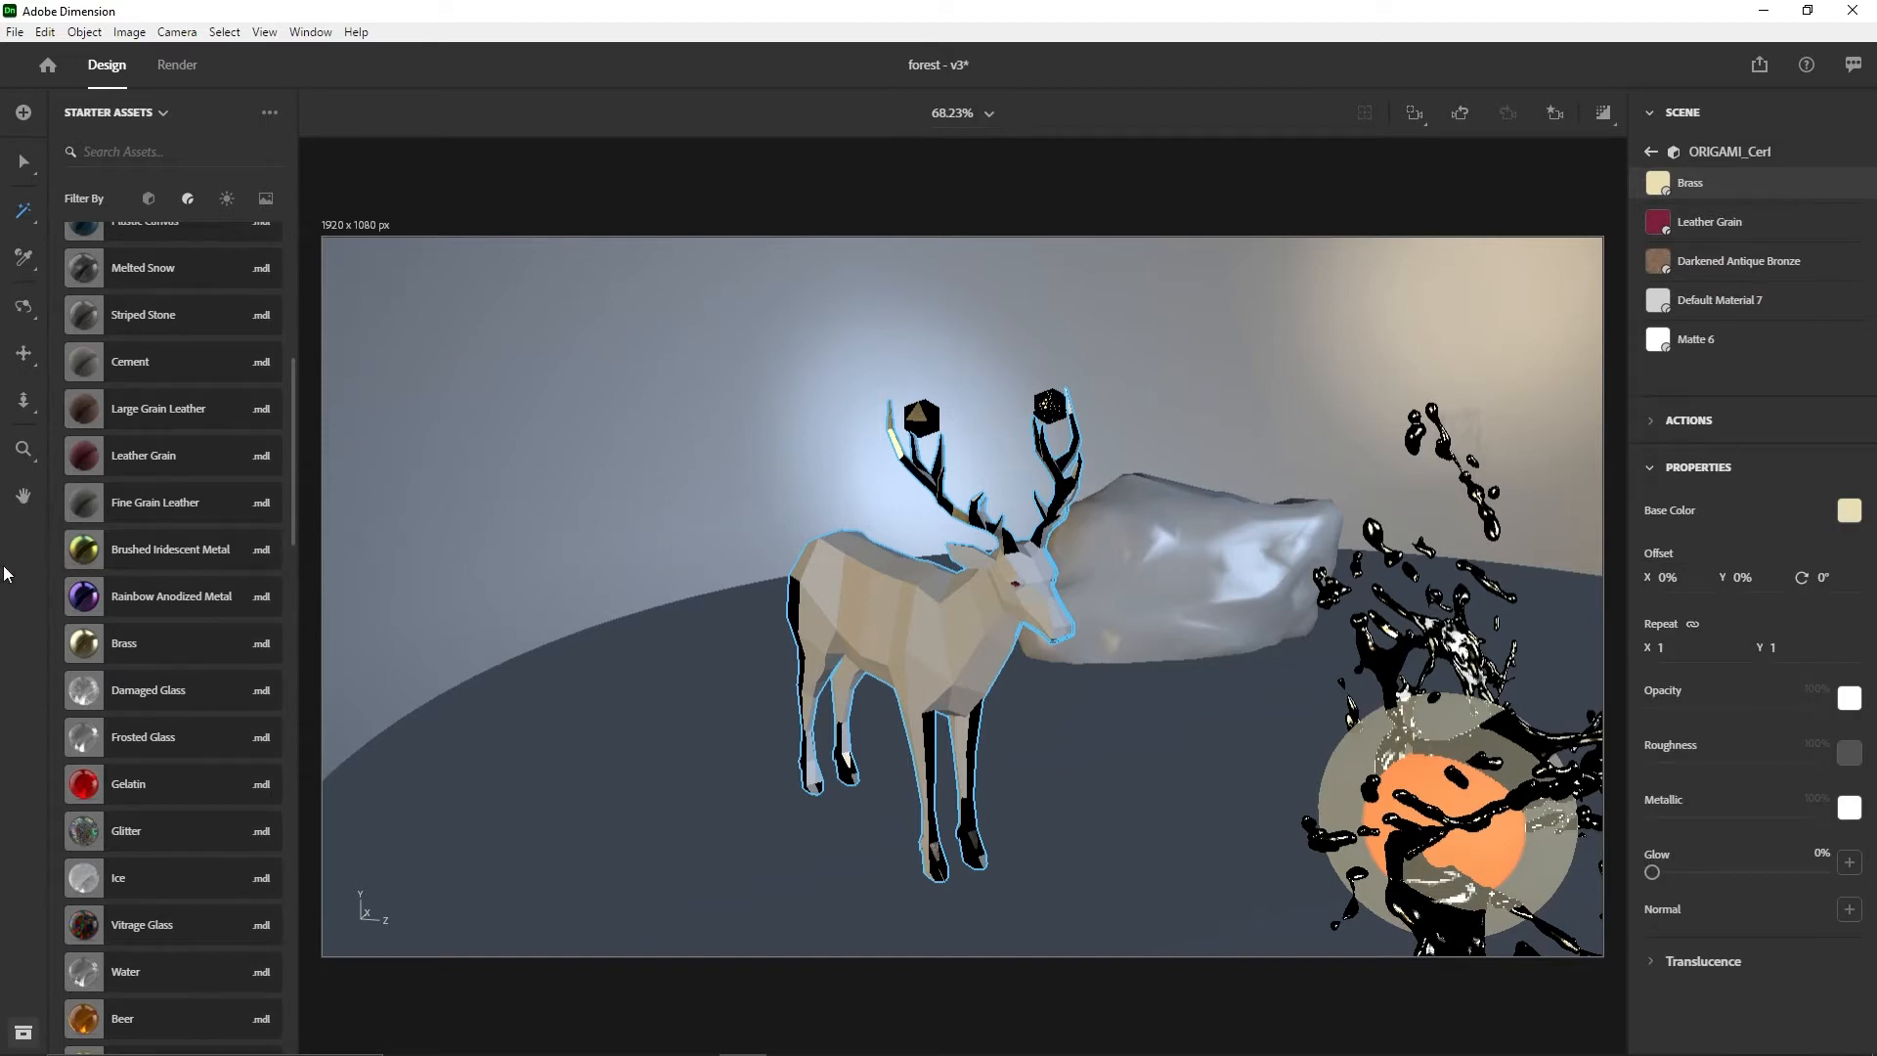
{"action": "scroll", "coordinate": [157, 566], "scroll_direction": "down", "scroll_amount": 15}
{"action": "scroll", "coordinate": [162, 565], "scroll_direction": "up", "scroll_amount": 15}
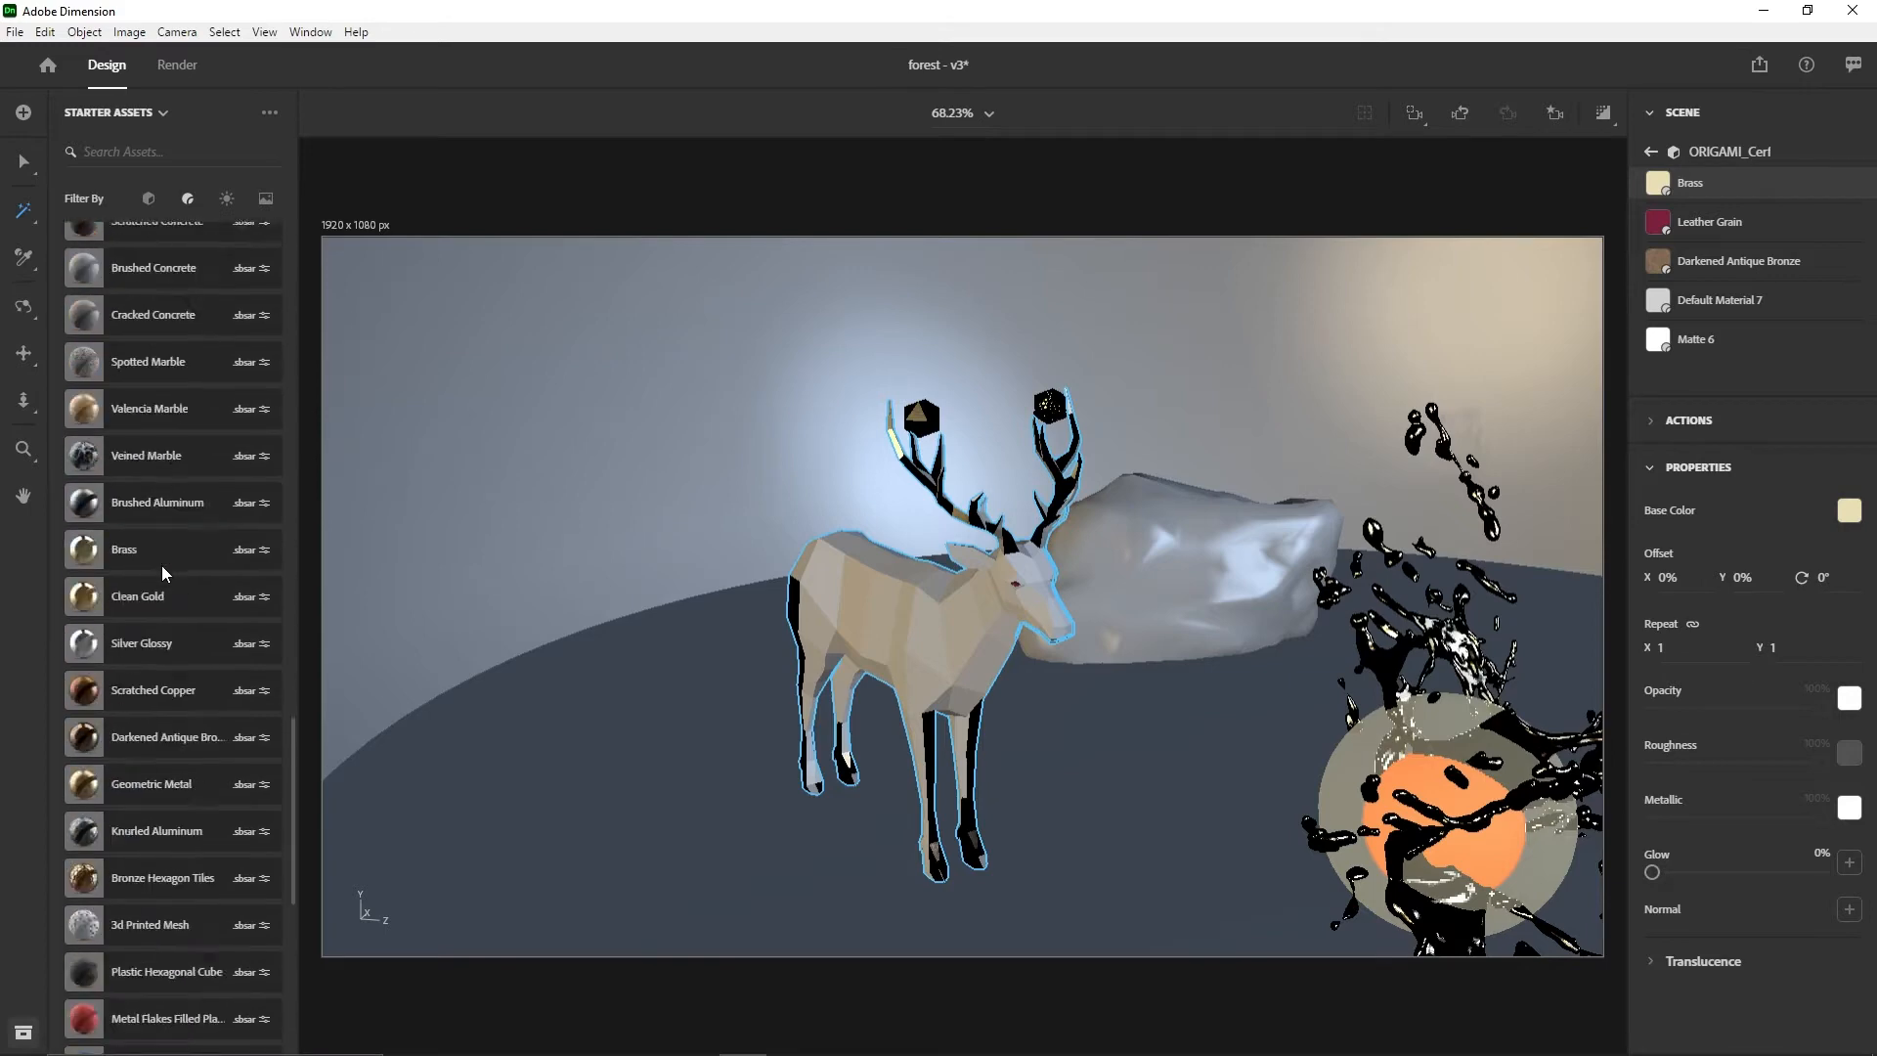
{"action": "scroll", "coordinate": [168, 561], "scroll_direction": "up", "scroll_amount": 4}
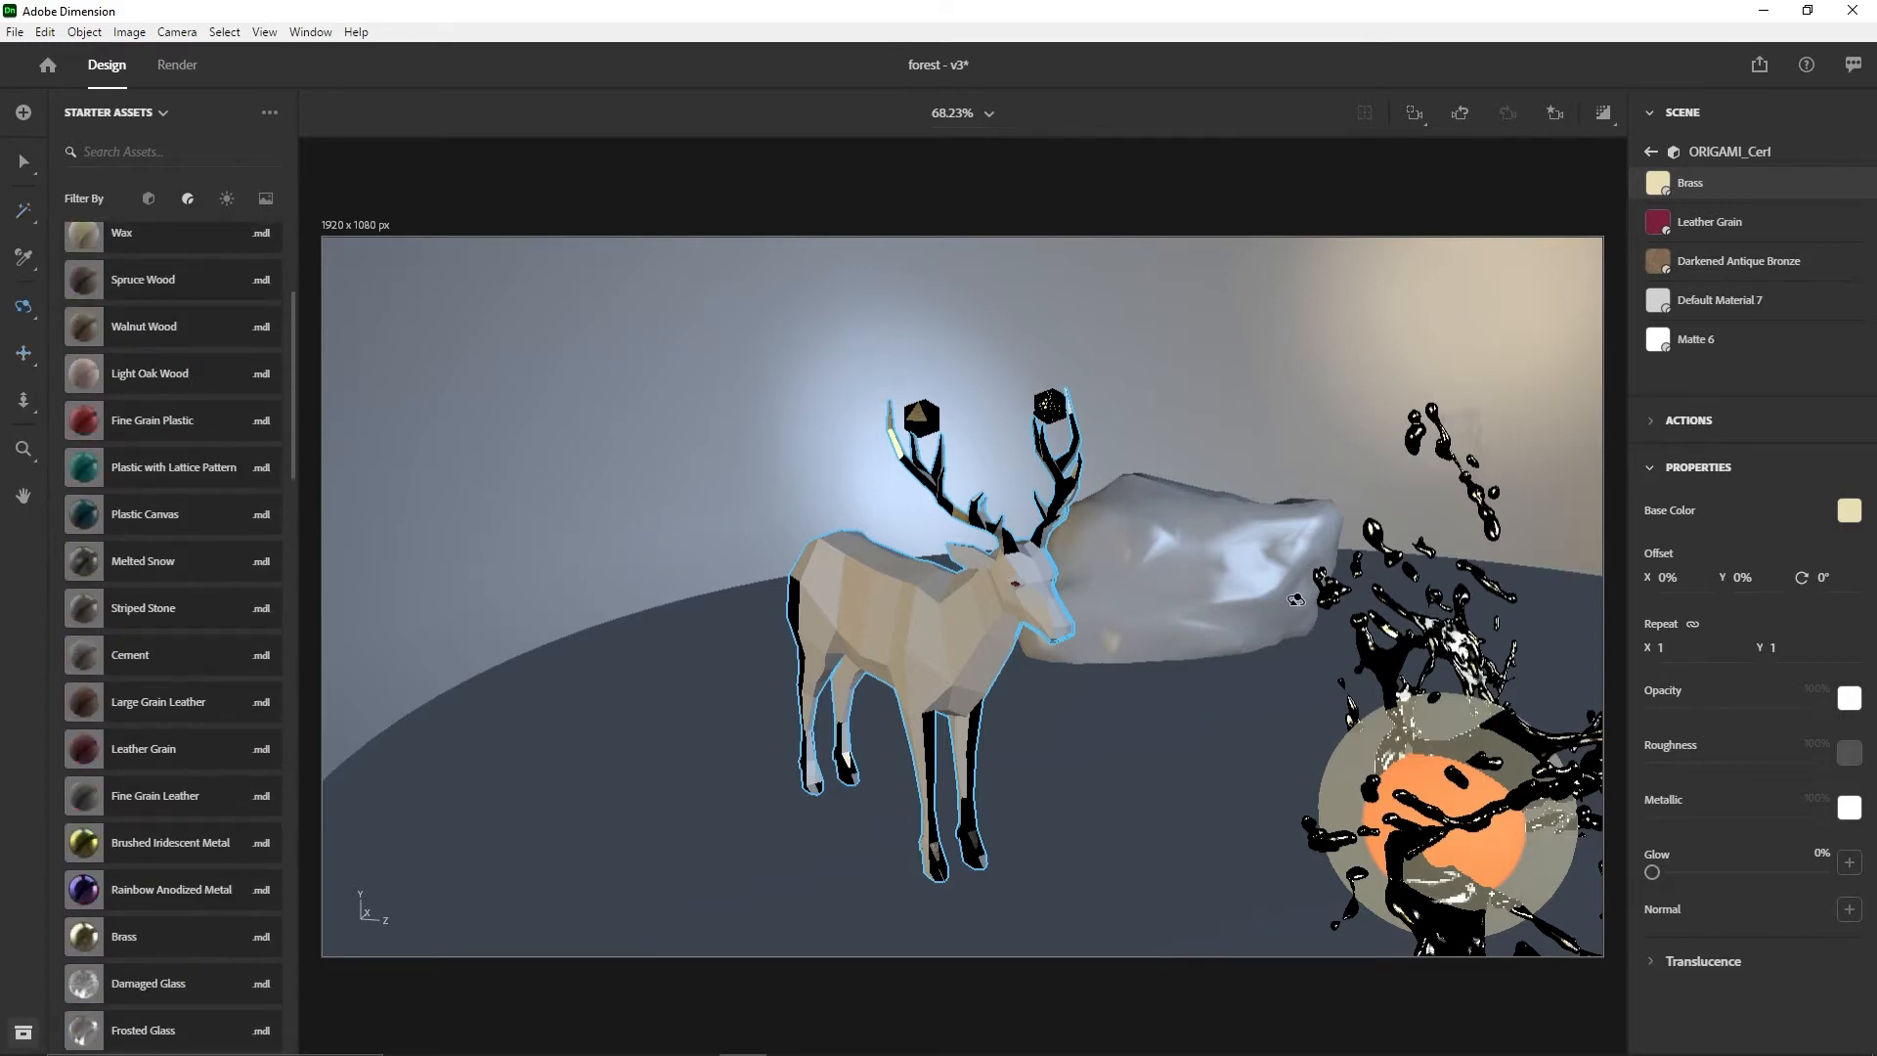
- Frame the whole dome with the tree, spiky star and reference photo, and return from the deer's materials to the scene list
{"action": "scroll", "coordinate": [1217, 589], "scroll_direction": "down", "scroll_amount": 5}
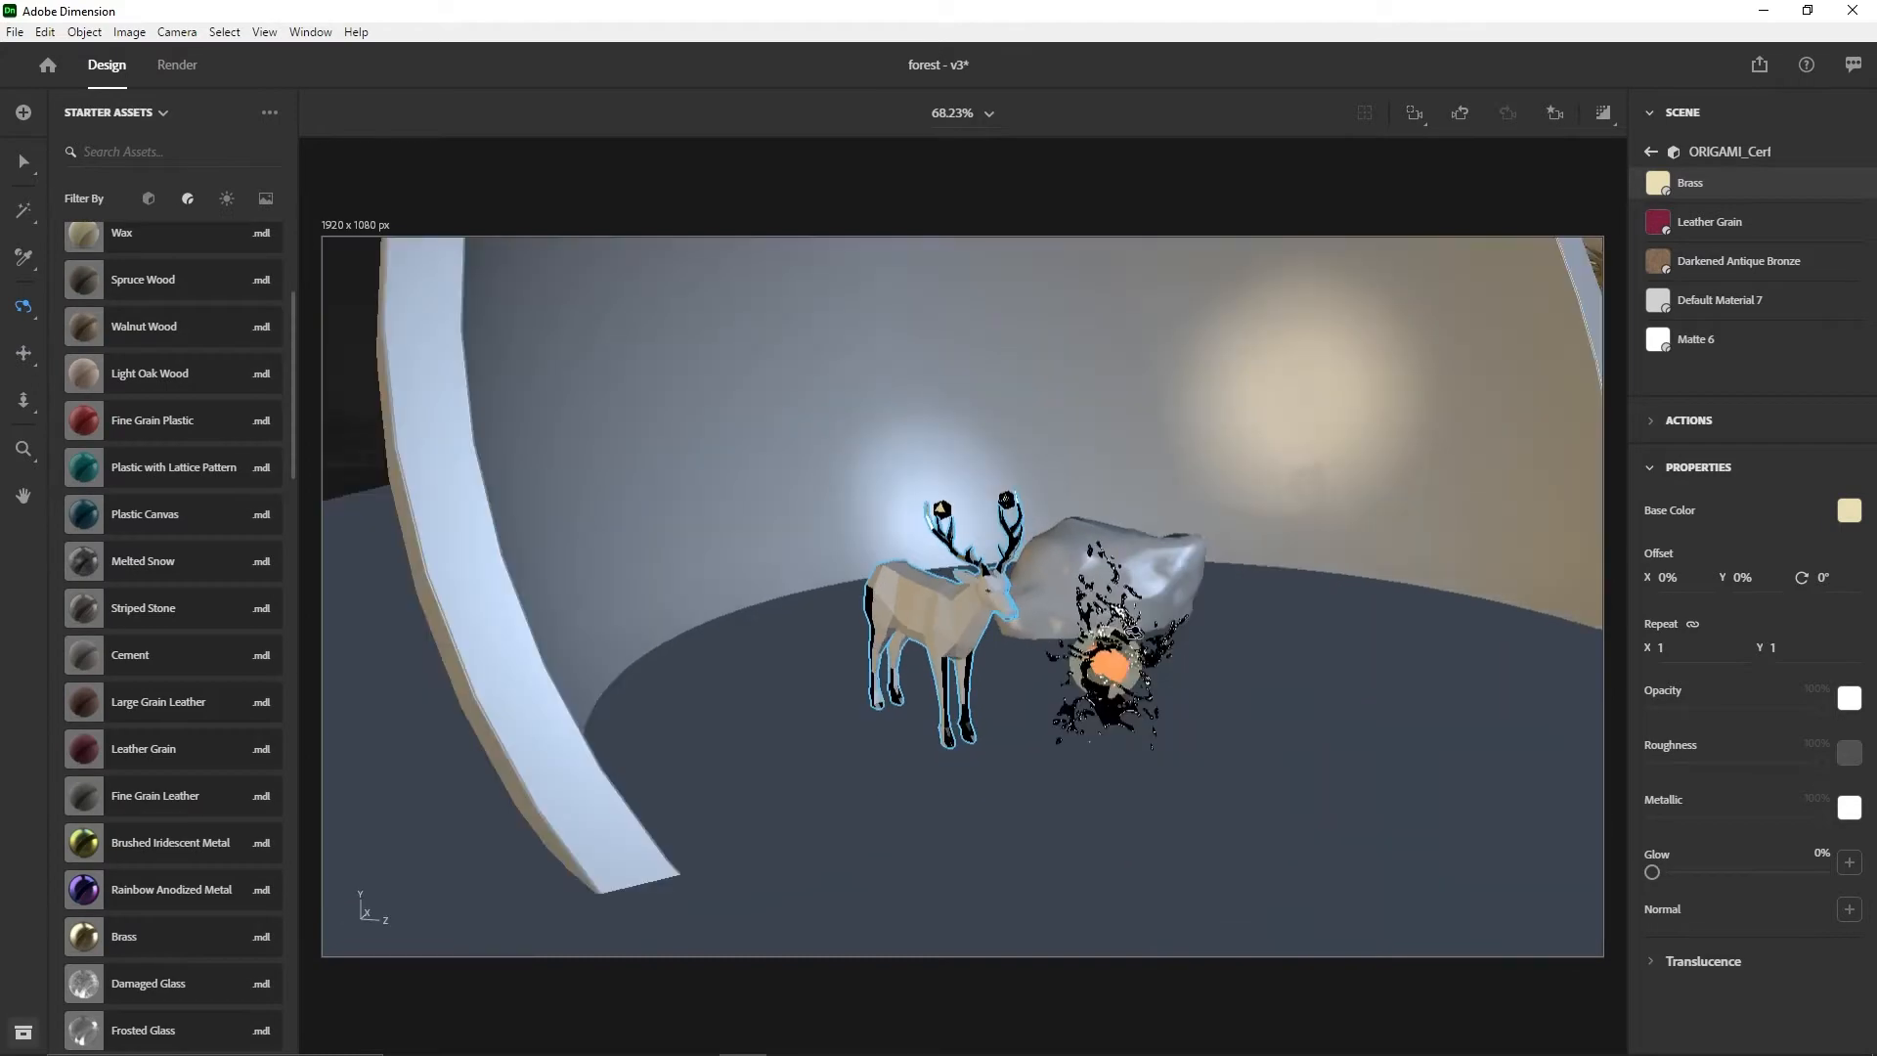
{"action": "left_click_drag", "start_coordinate": [1433, 632], "coordinate": [1182, 623]}
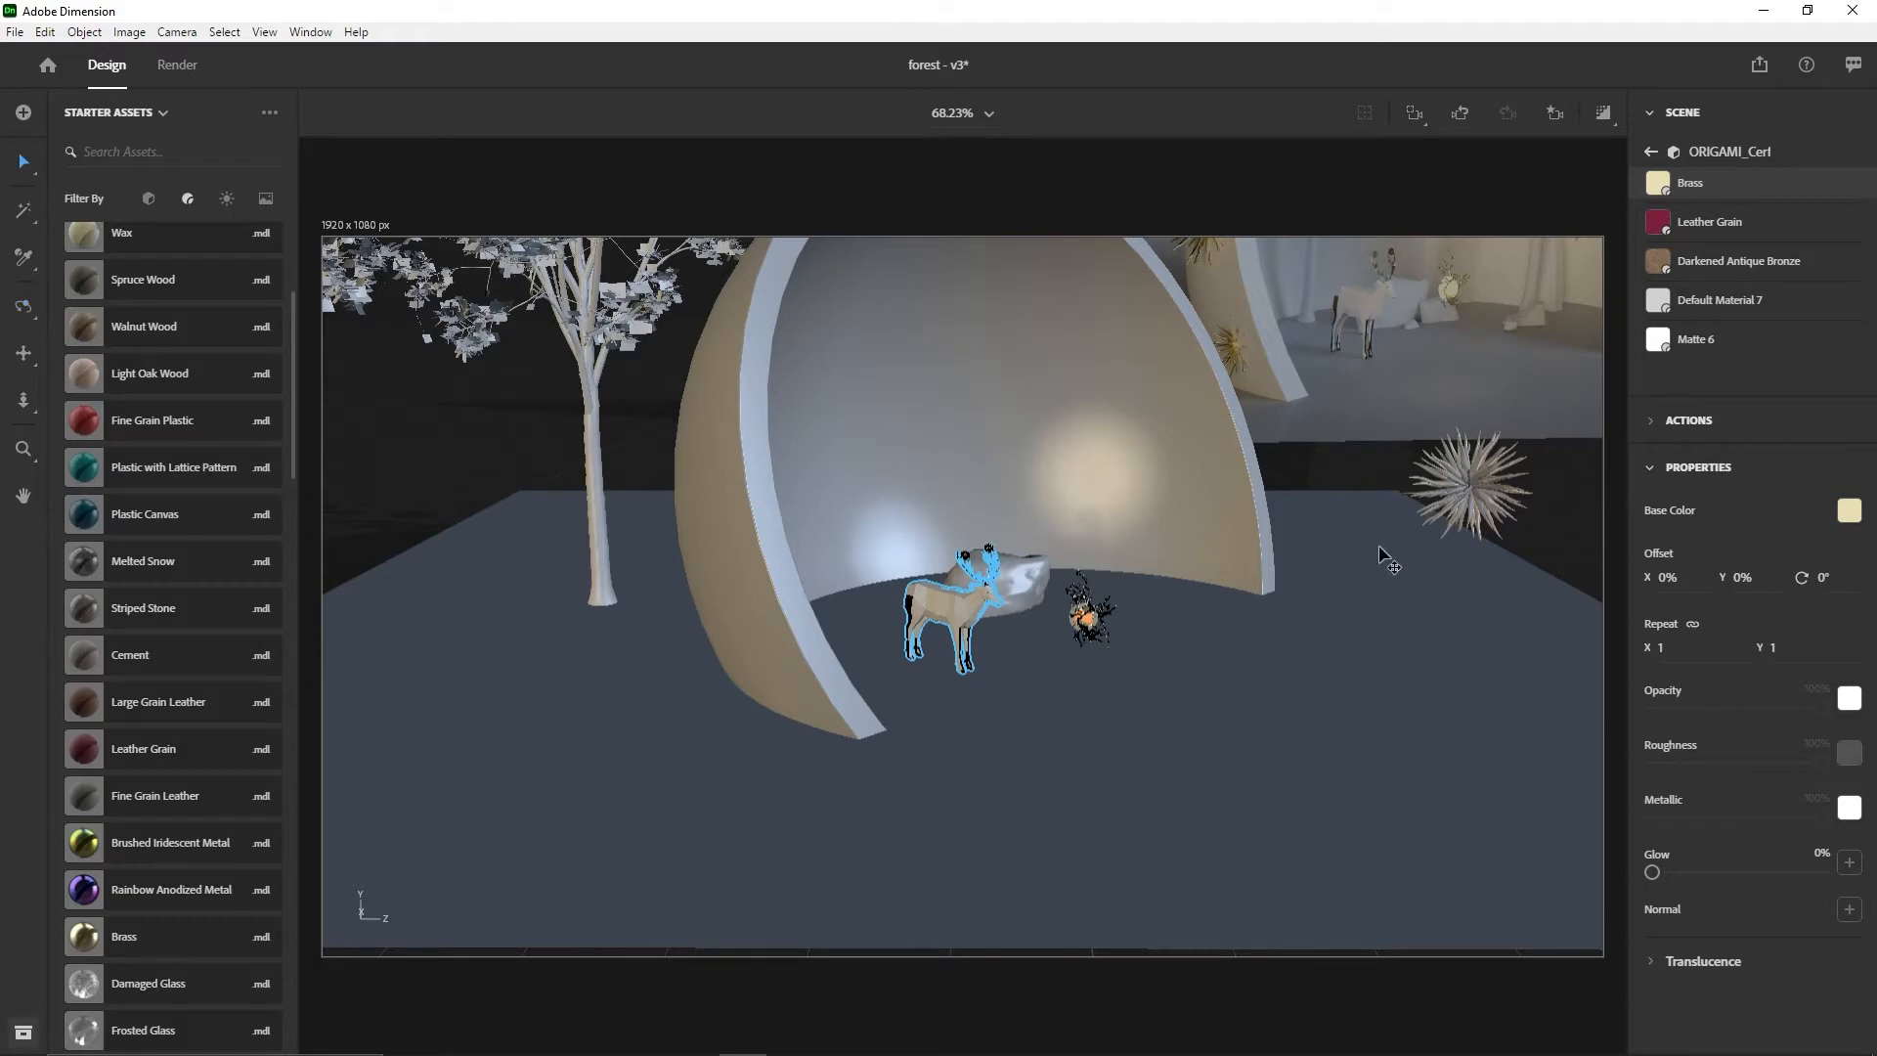
{"action": "key", "text": "2"}
{"action": "left_click_drag", "start_coordinate": [1077, 535], "coordinate": [1060, 630]}
{"action": "scroll", "coordinate": [1151, 572], "scroll_direction": "down", "scroll_amount": 2}
{"action": "key", "text": "1"}
{"action": "key", "text": "2"}
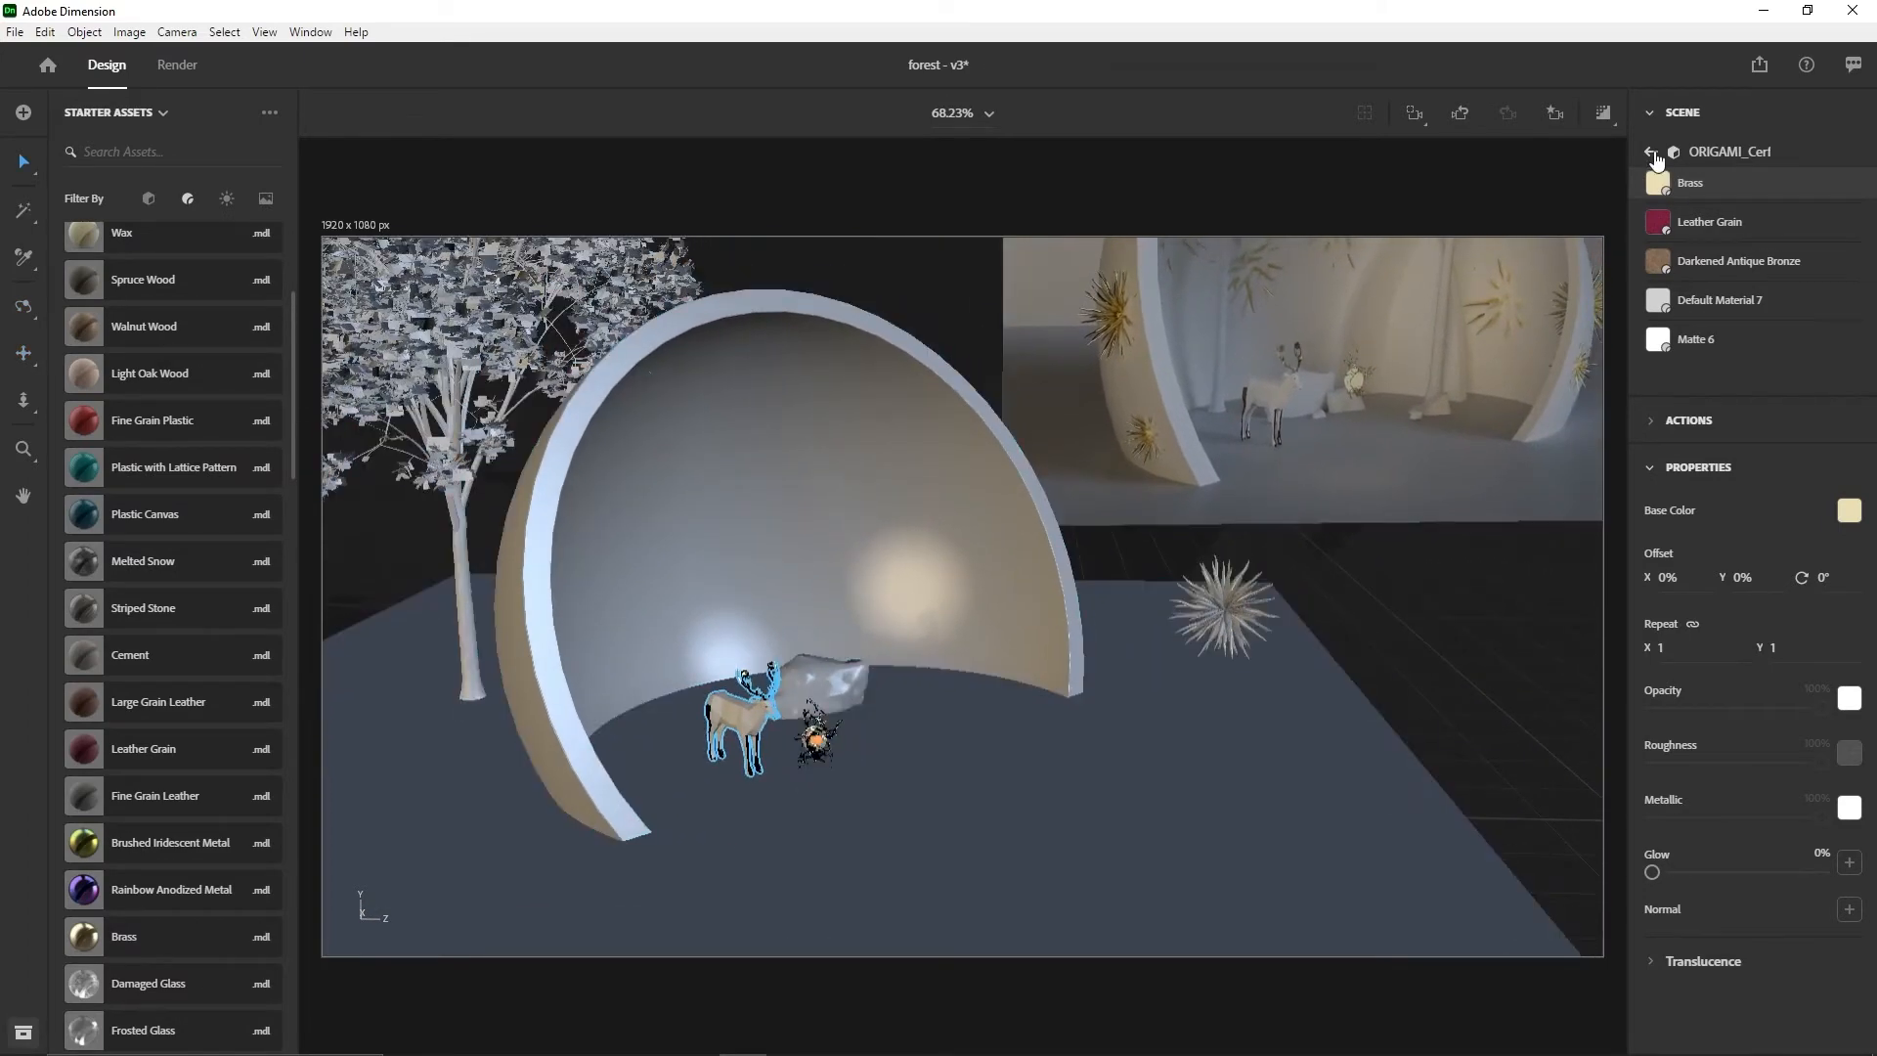
{"action": "left_click", "coordinate": [1651, 152]}
{"action": "scroll", "coordinate": [1701, 245], "scroll_direction": "down", "scroll_amount": 5}
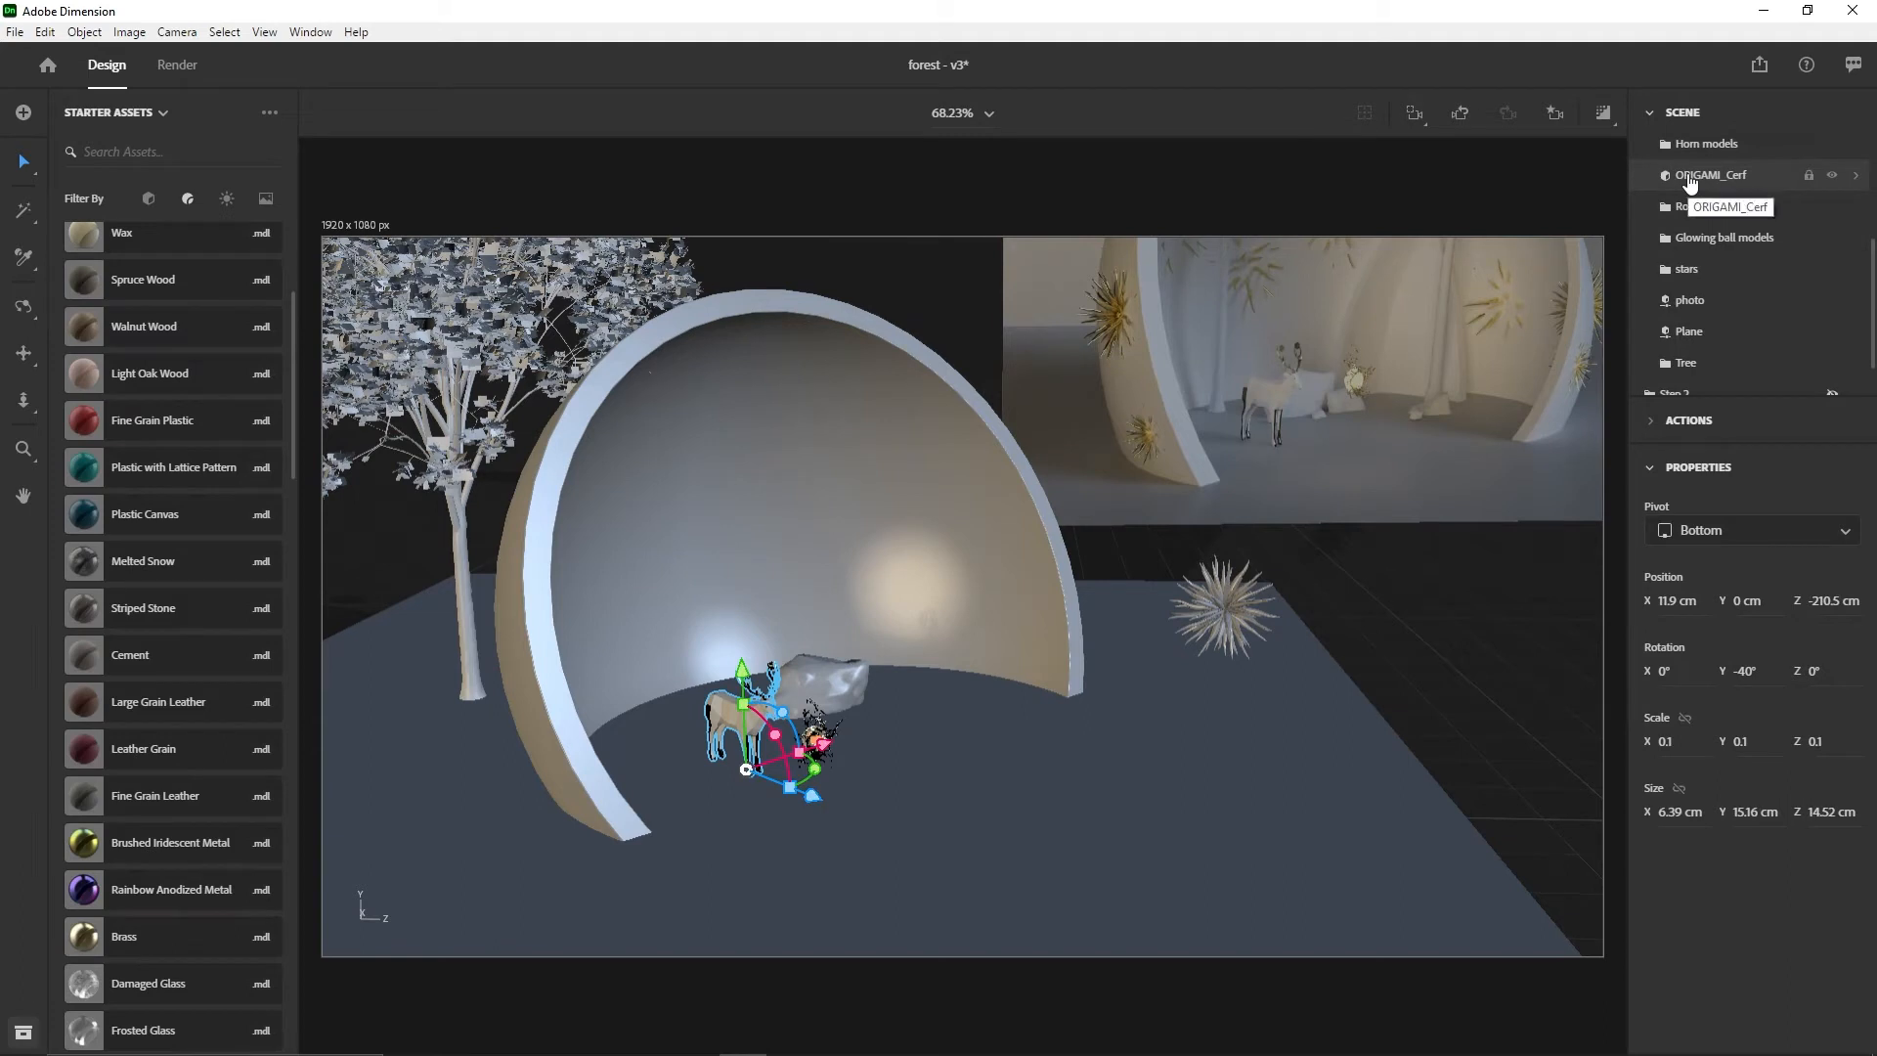
- Open the Rock Models group in the scene list and select the rock behind the deer
{"action": "scroll", "coordinate": [1711, 276], "scroll_direction": "down", "scroll_amount": 1}
{"action": "left_click", "coordinate": [1689, 317]}
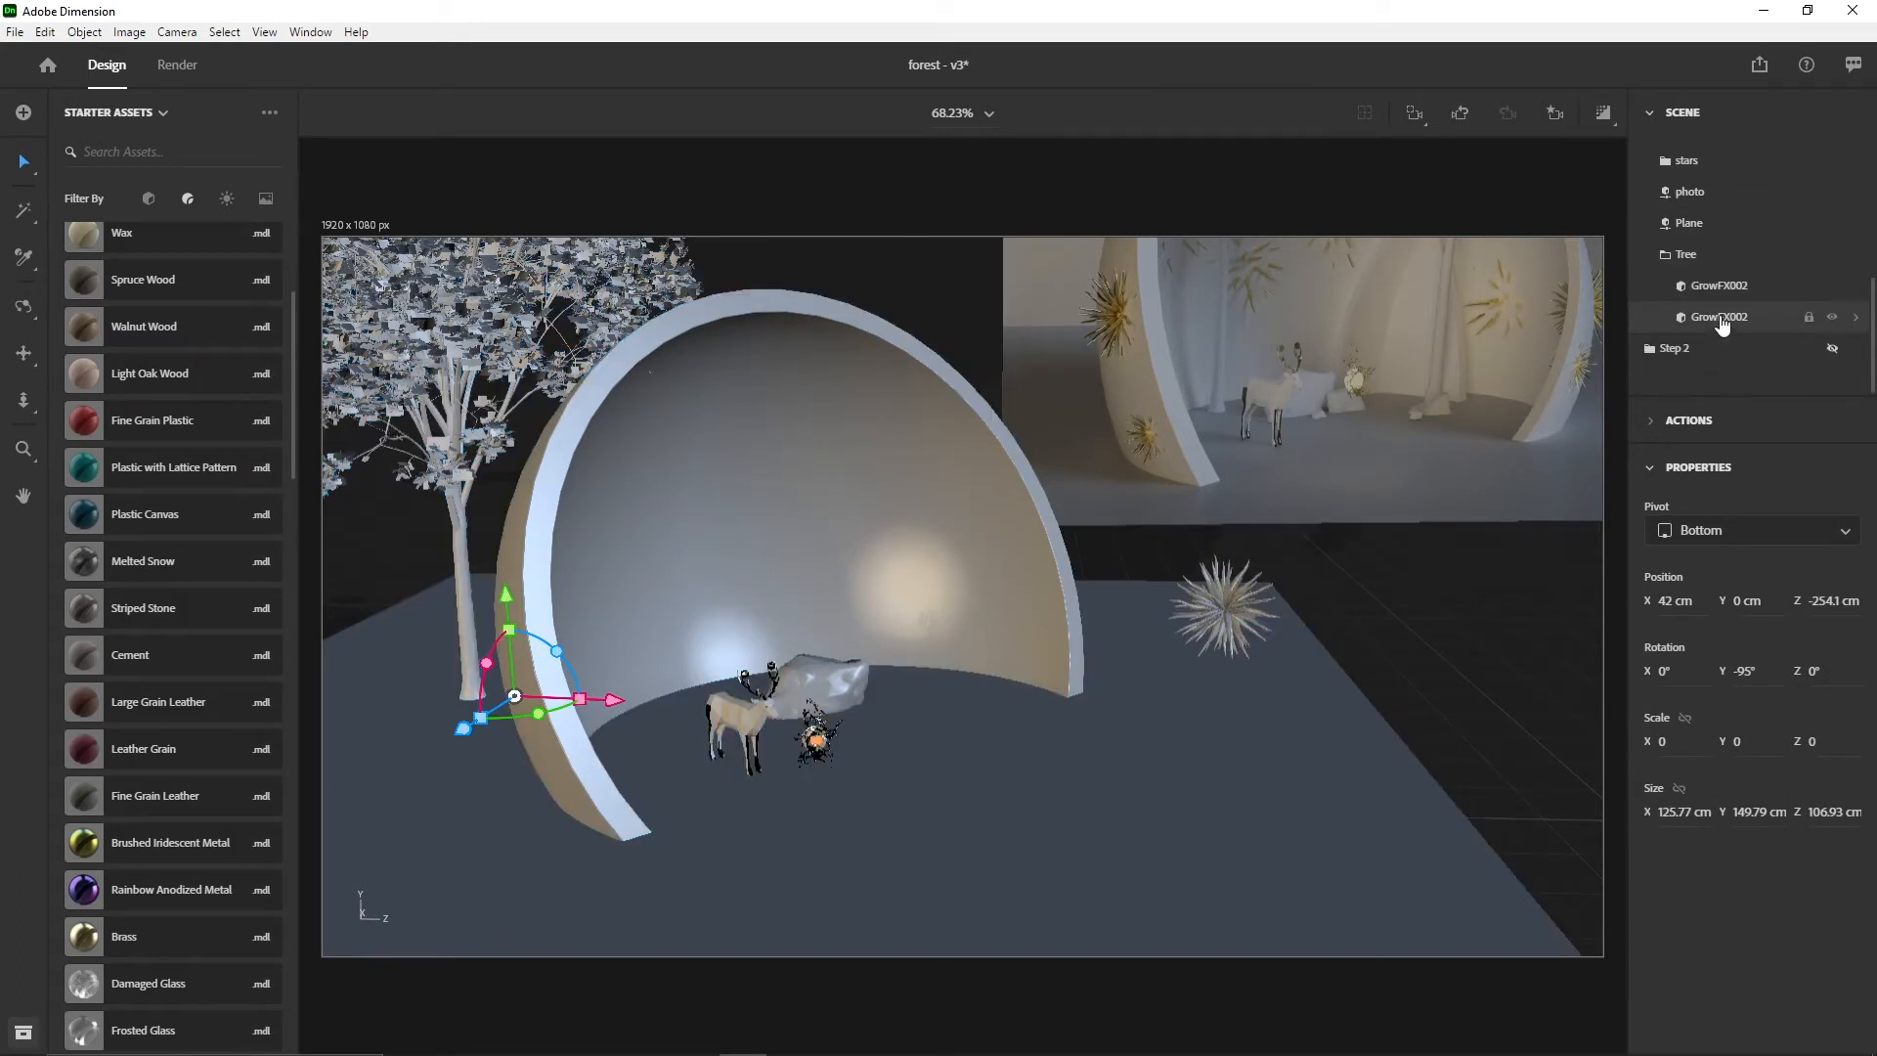
{"action": "scroll", "coordinate": [1703, 320], "scroll_direction": "up", "scroll_amount": 1}
{"action": "scroll", "coordinate": [1703, 320], "scroll_direction": "up", "scroll_amount": 3}
{"action": "left_click", "coordinate": [1664, 296]}
{"action": "left_click", "coordinate": [1713, 325]}
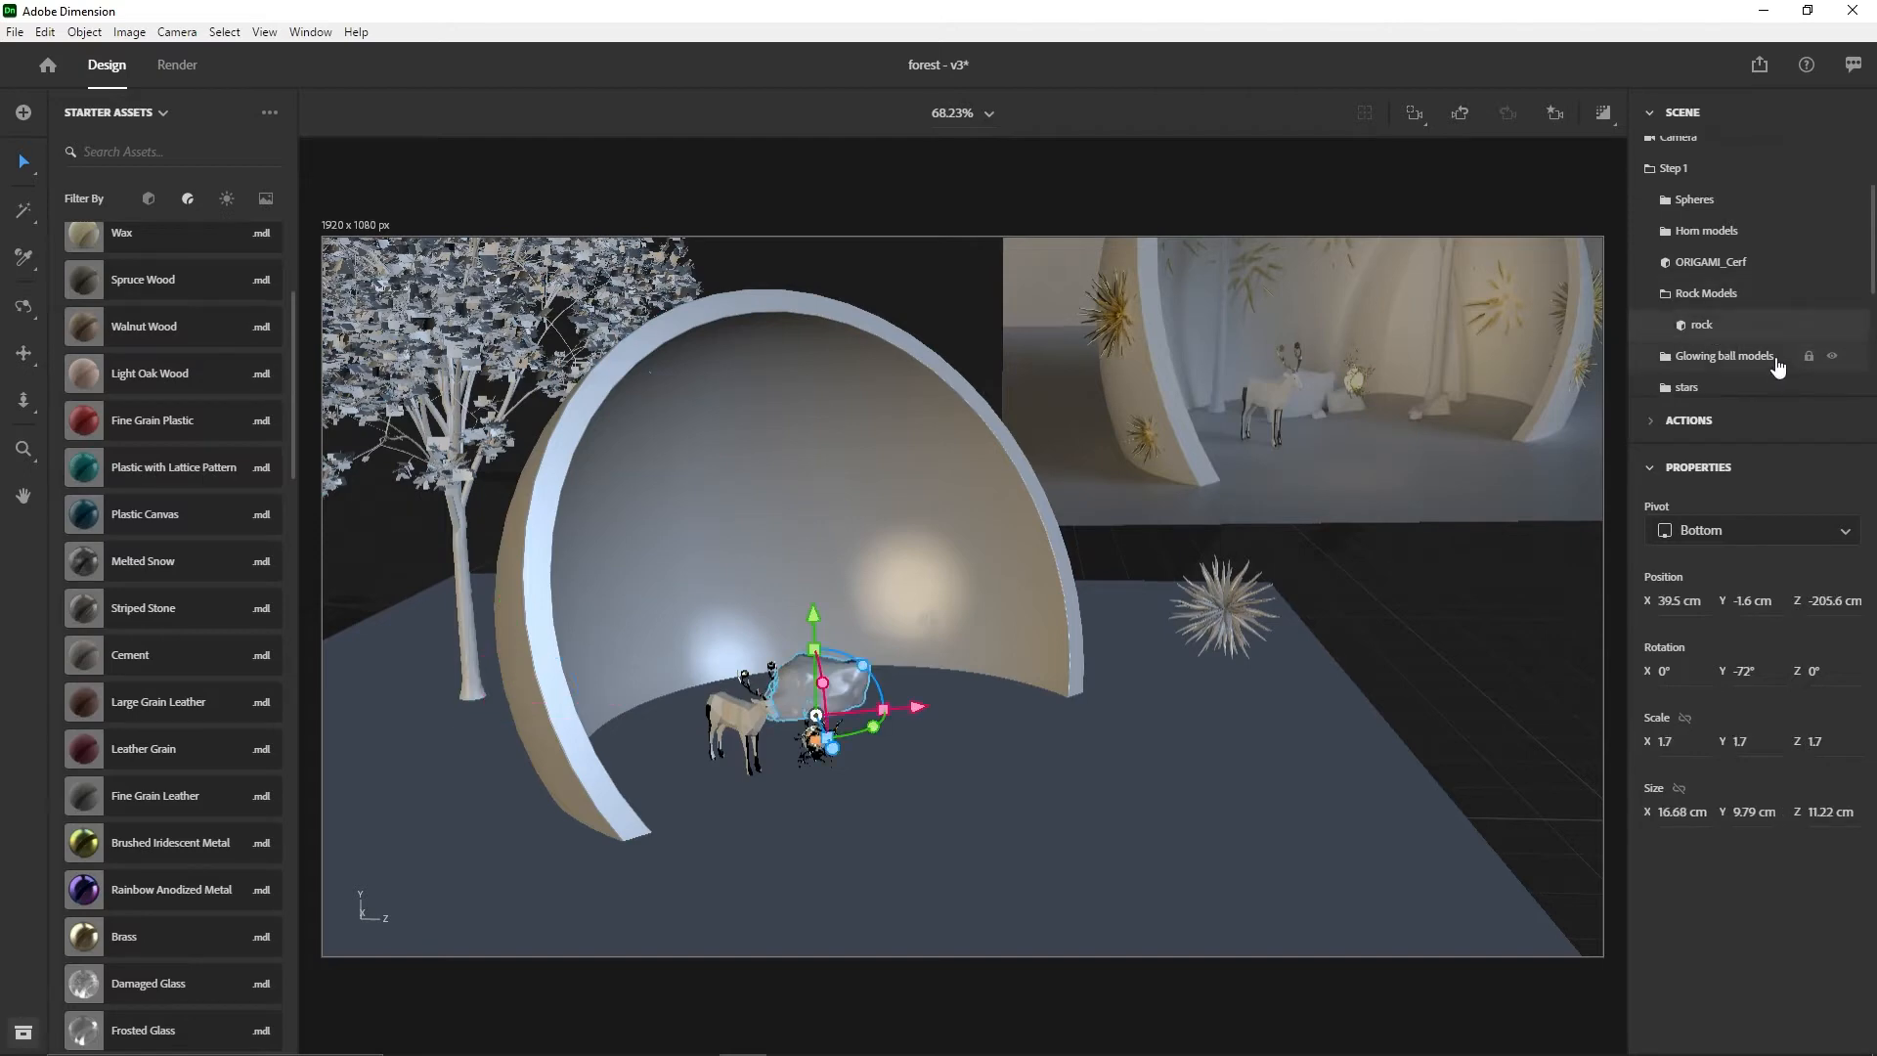
- Duplicate the rock, shrink the copy to scale 0.9, turn it to Y -85° and place it at about X 36.4 cm, Z -195.7 cm
{"action": "key", "text": "ctrl+d"}
{"action": "scroll", "coordinate": [1749, 348], "scroll_direction": "down", "scroll_amount": 3}
{"action": "mouse_move", "coordinate": [922, 706]}
{"action": "left_mouse_down"}
{"action": "mouse_move", "coordinate": [970, 723]}
{"action": "mouse_move", "coordinate": [899, 745]}
{"action": "mouse_move", "coordinate": [893, 689]}
{"action": "left_mouse_up"}
{"action": "left_click_drag", "start_coordinate": [976, 741], "coordinate": [876, 741]}
- Duplicate the smaller rock, shrink the copy to scale 0.4 and place it at about X 31.6 cm, Y 0 cm, Z -201.6 cm
{"action": "key", "text": "ctrl+d"}
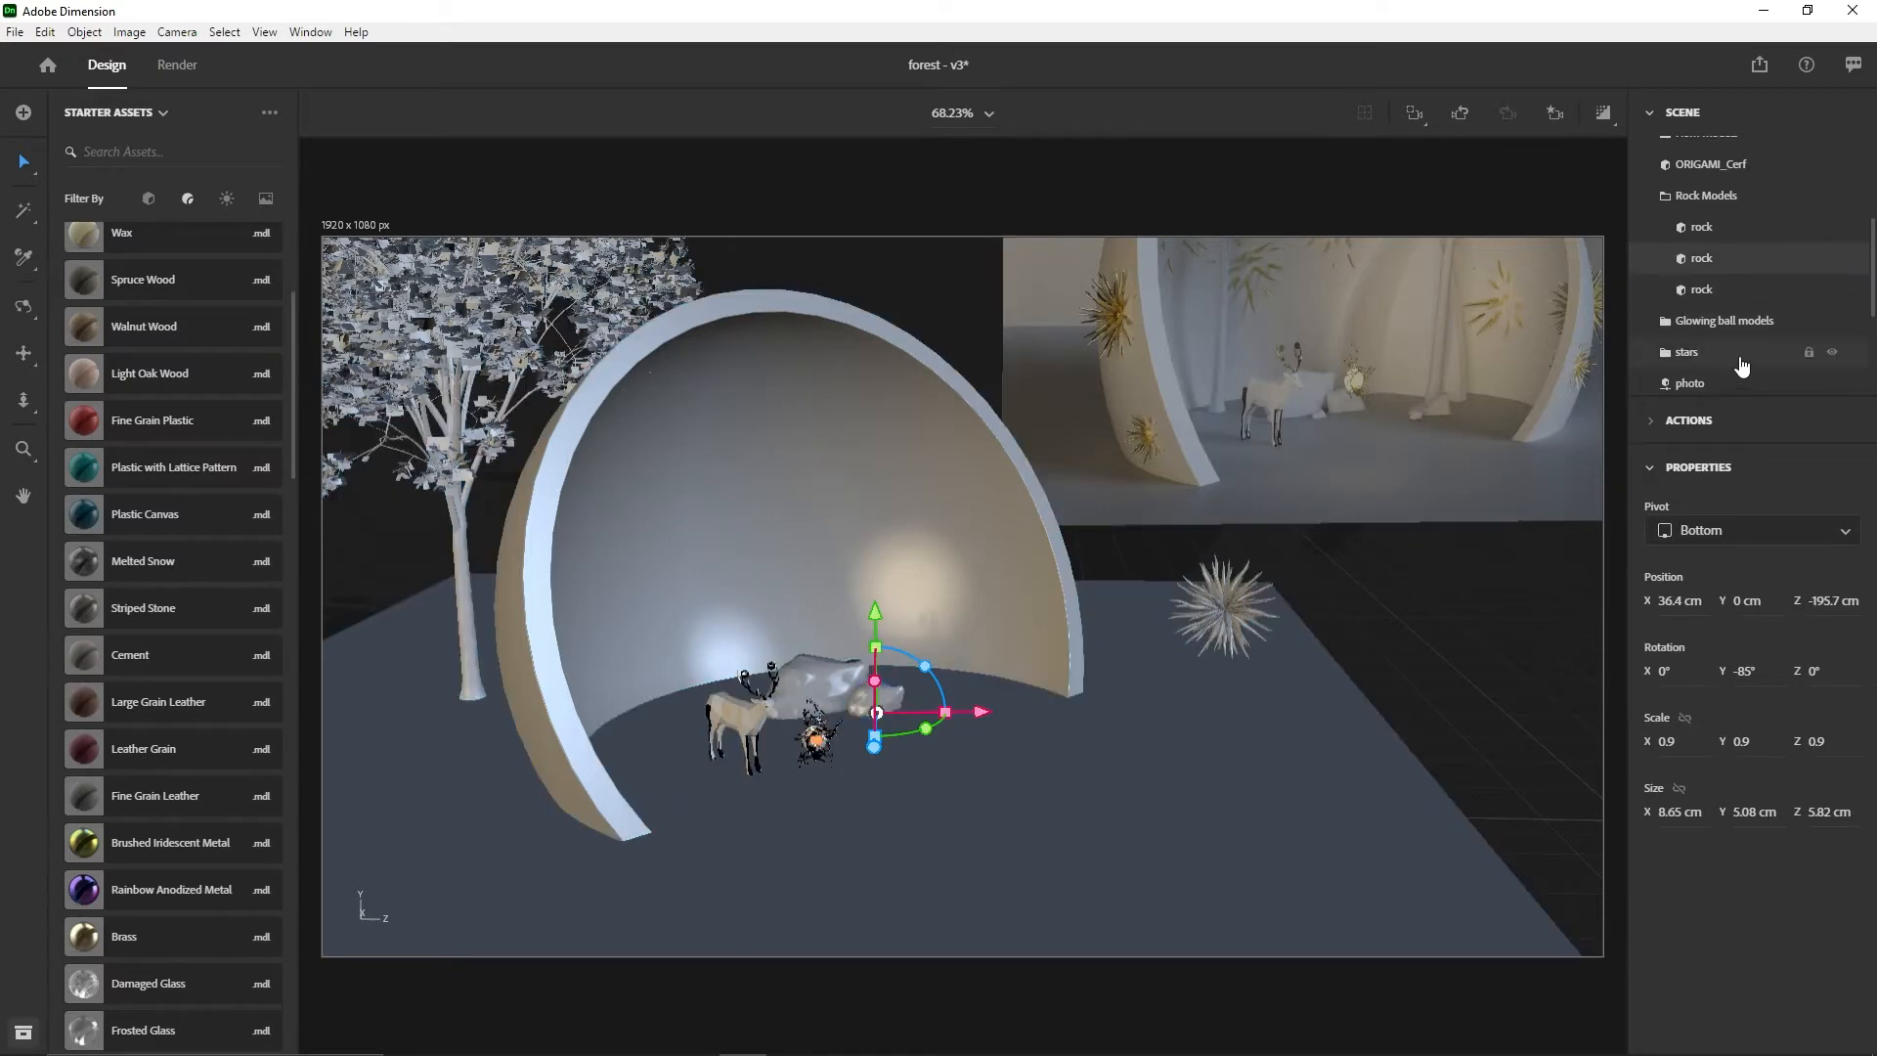
{"action": "left_click_drag", "start_coordinate": [874, 765], "coordinate": [874, 807]}
{"action": "left_click_drag", "start_coordinate": [879, 716], "coordinate": [880, 717]}
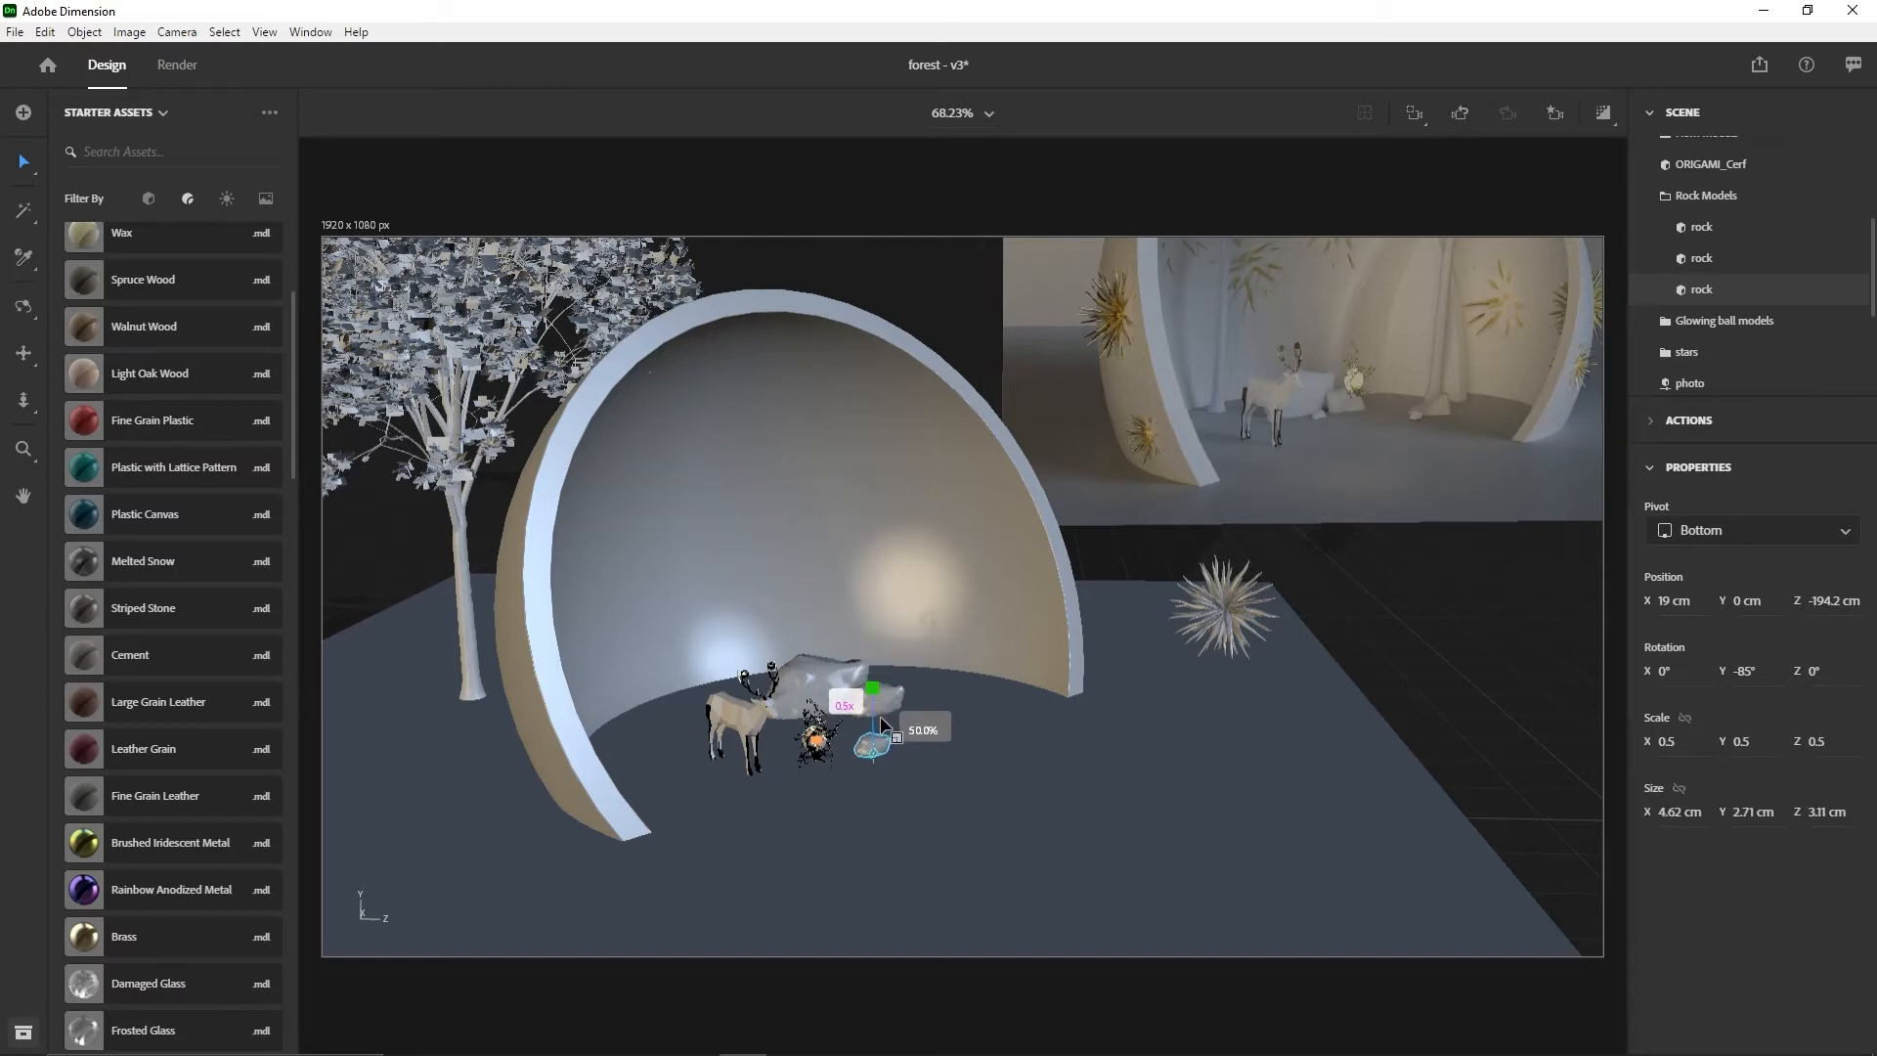
{"action": "left_click_drag", "start_coordinate": [876, 783], "coordinate": [929, 727]}
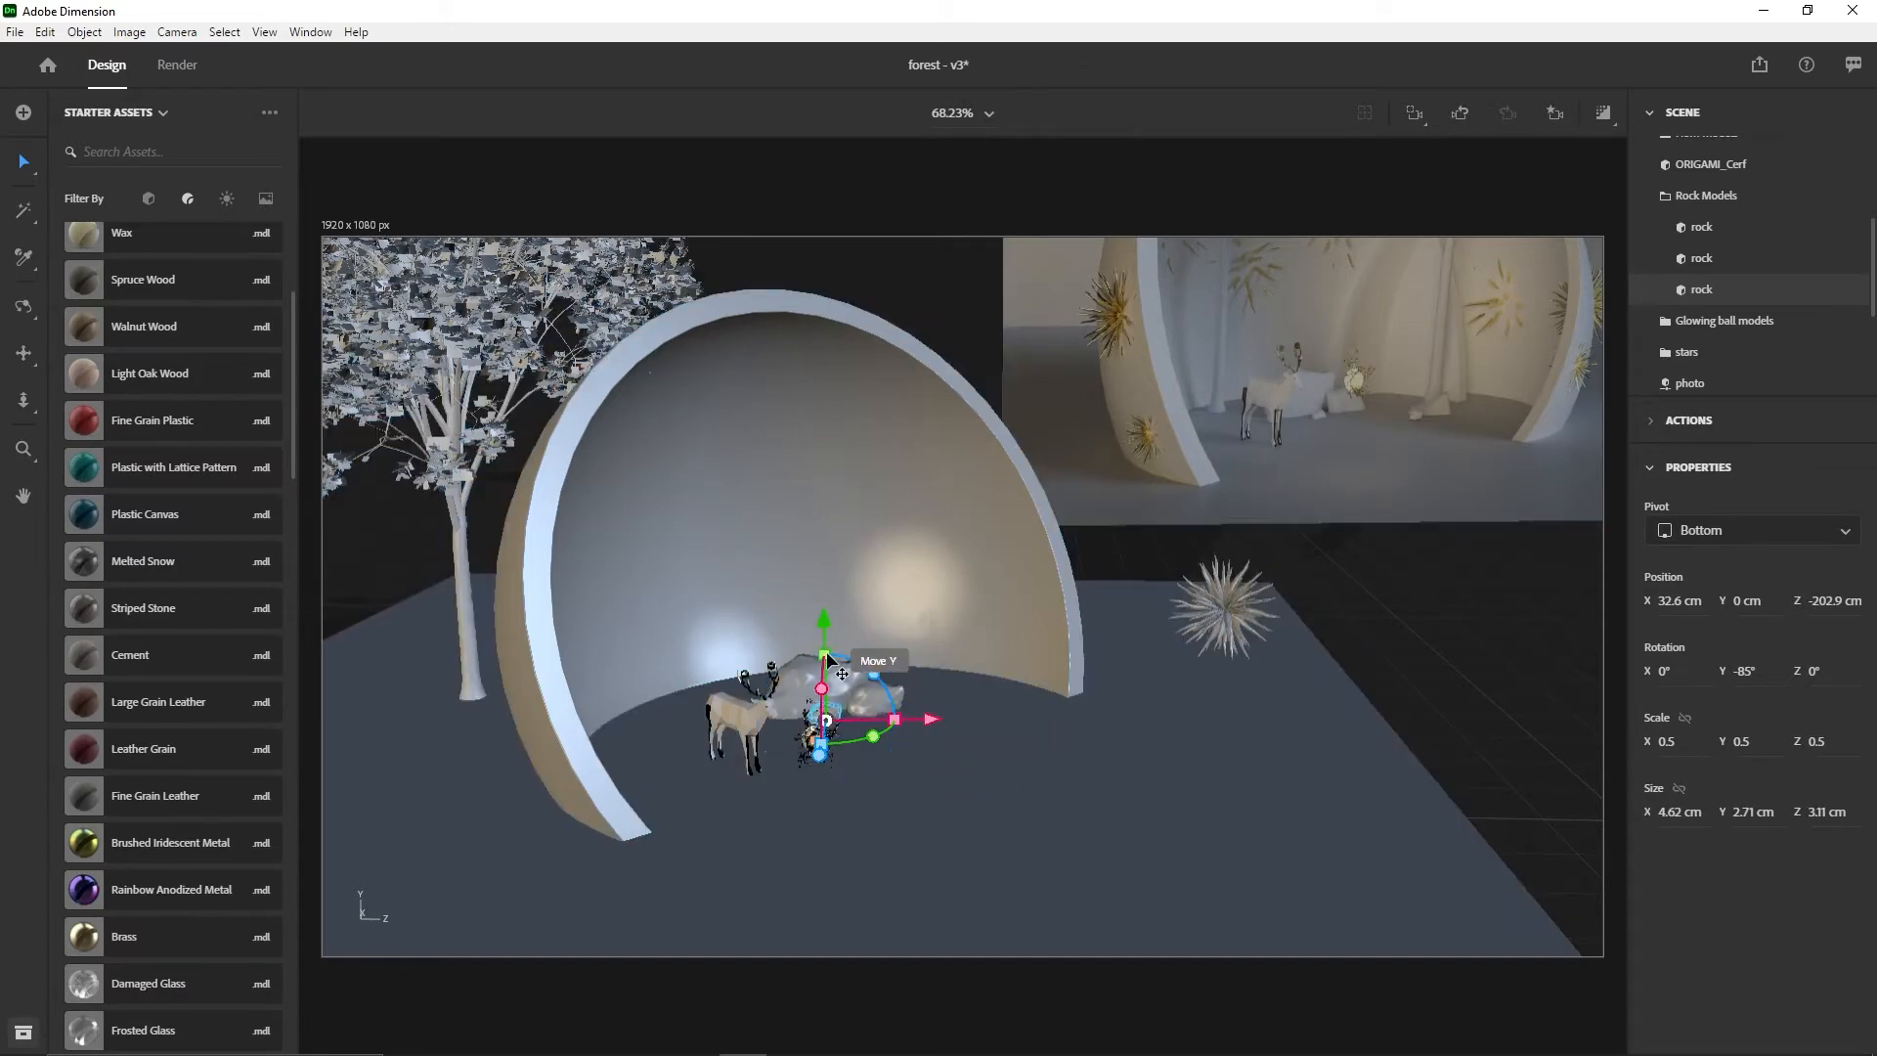
{"action": "left_click_drag", "start_coordinate": [829, 665], "coordinate": [830, 667]}
{"action": "left_click_drag", "start_coordinate": [932, 728], "coordinate": [943, 730]}
{"action": "left_click_drag", "start_coordinate": [827, 760], "coordinate": [828, 761]}
- Duplicate the smallest rock, flip the copy to Z -179°, enlarge it to scale 0.8 and place it at about X 33.5 cm, Y 2.4 cm, Z -179.6 cm
{"action": "key", "text": "ctrl+d"}
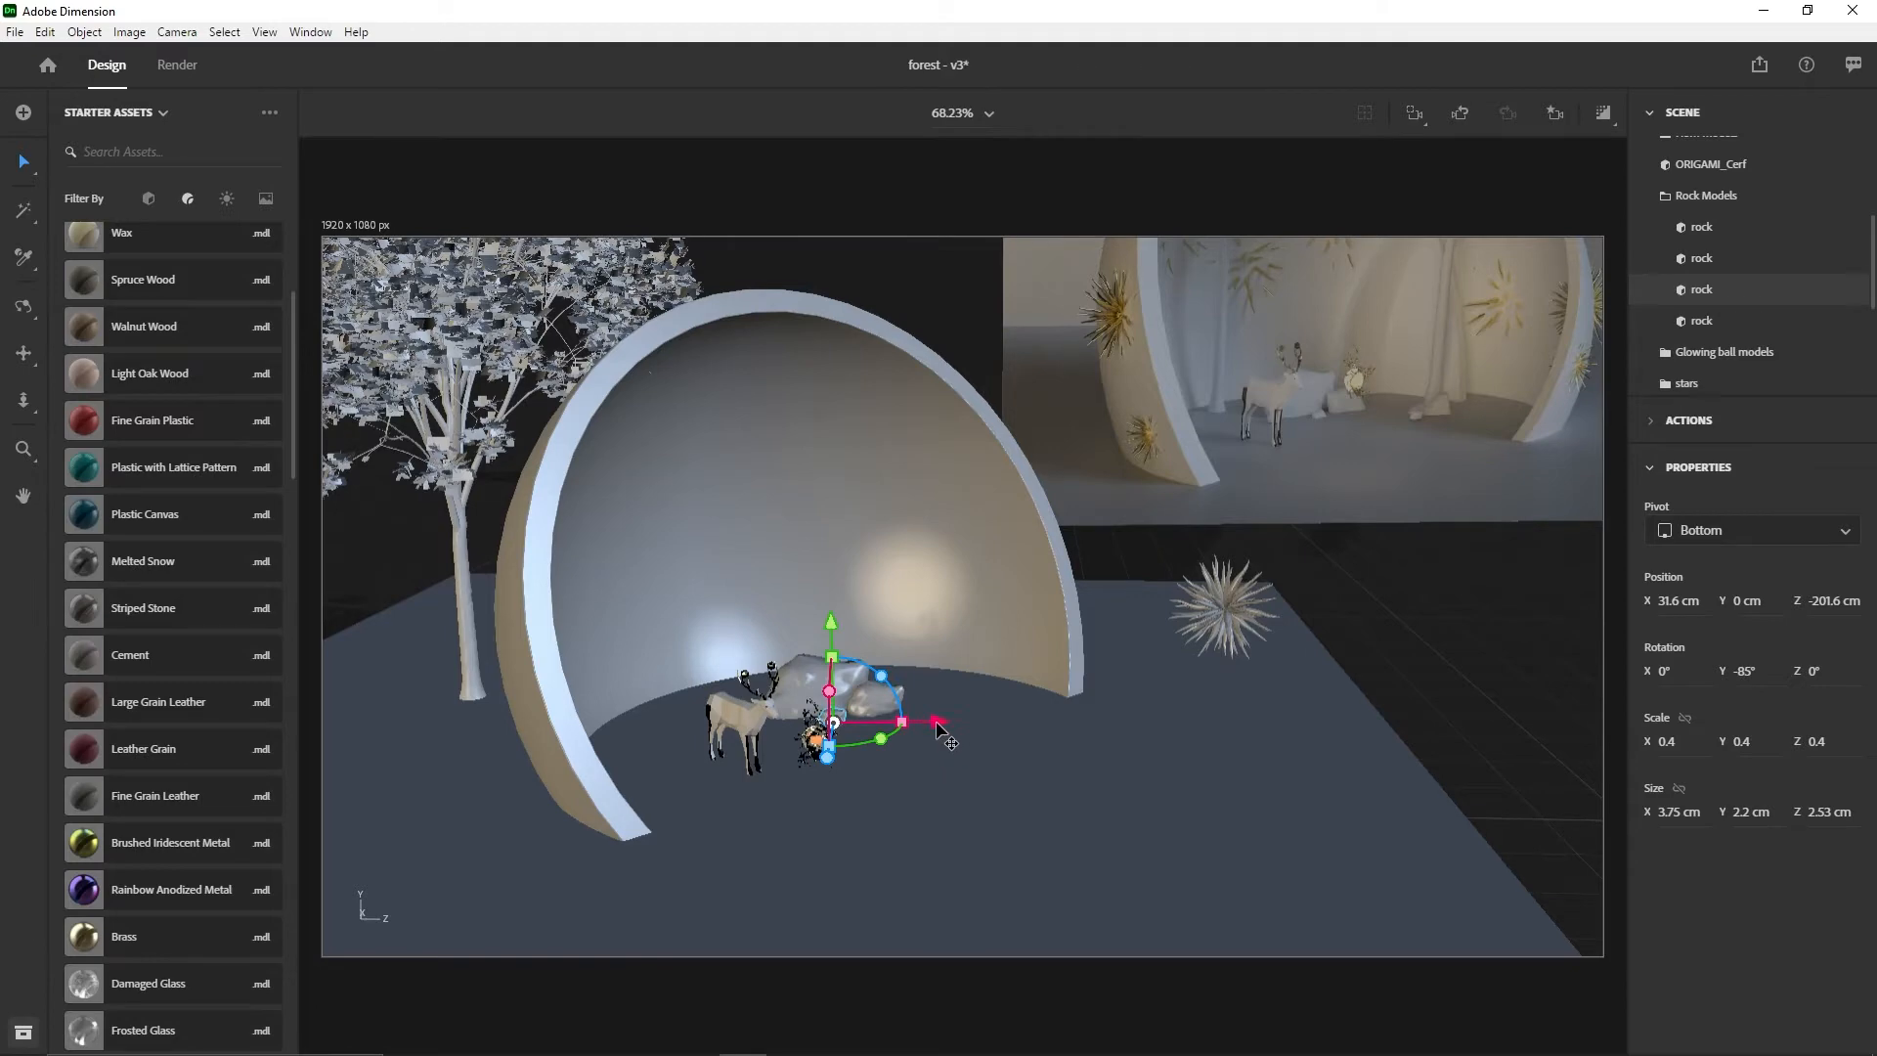
{"action": "left_click", "coordinate": [1707, 322]}
{"action": "left_click_drag", "start_coordinate": [945, 727], "coordinate": [1082, 736]}
{"action": "left_click_drag", "start_coordinate": [985, 655], "coordinate": [991, 597]}
{"action": "left_click_drag", "start_coordinate": [1033, 675], "coordinate": [939, 768]}
{"action": "mouse_move", "coordinate": [987, 829]}
{"action": "left_mouse_down"}
{"action": "mouse_move", "coordinate": [985, 785]}
{"action": "mouse_move", "coordinate": [990, 809]}
{"action": "left_mouse_up"}
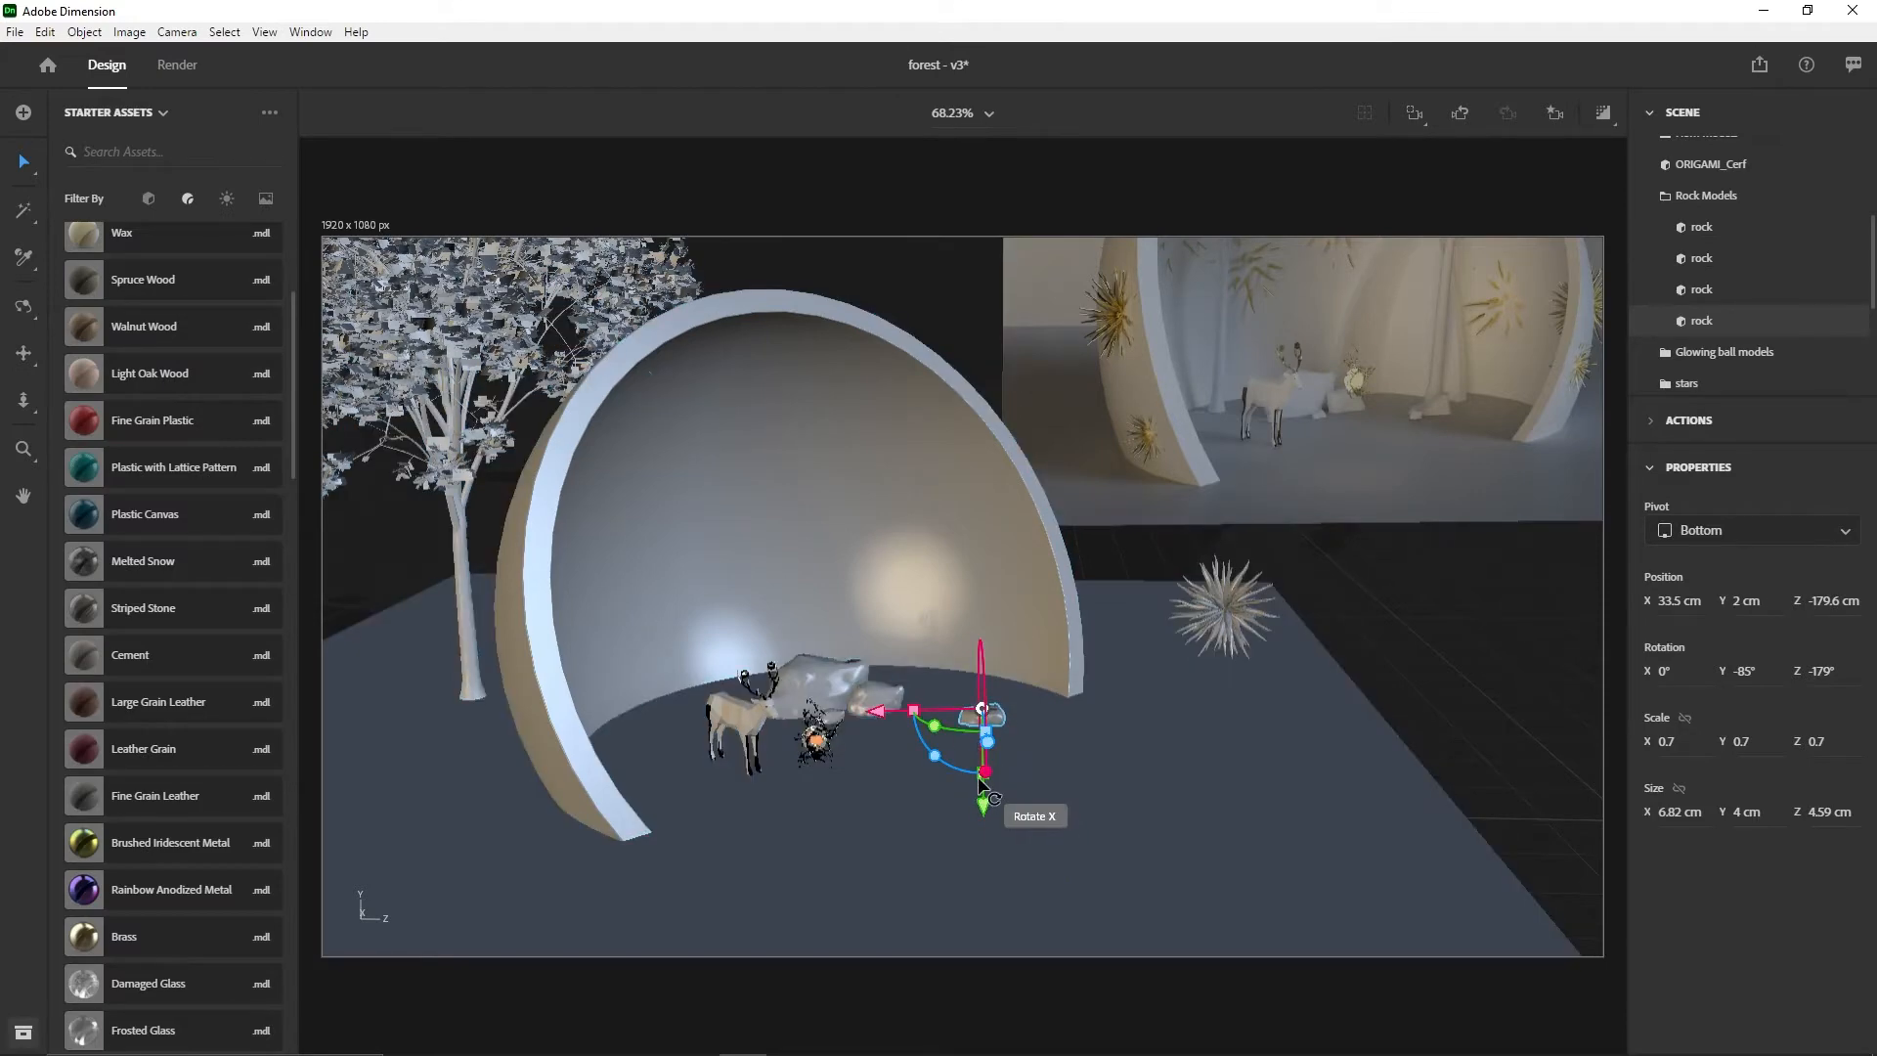
{"action": "scroll", "coordinate": [983, 782], "scroll_direction": "up", "scroll_amount": 3}
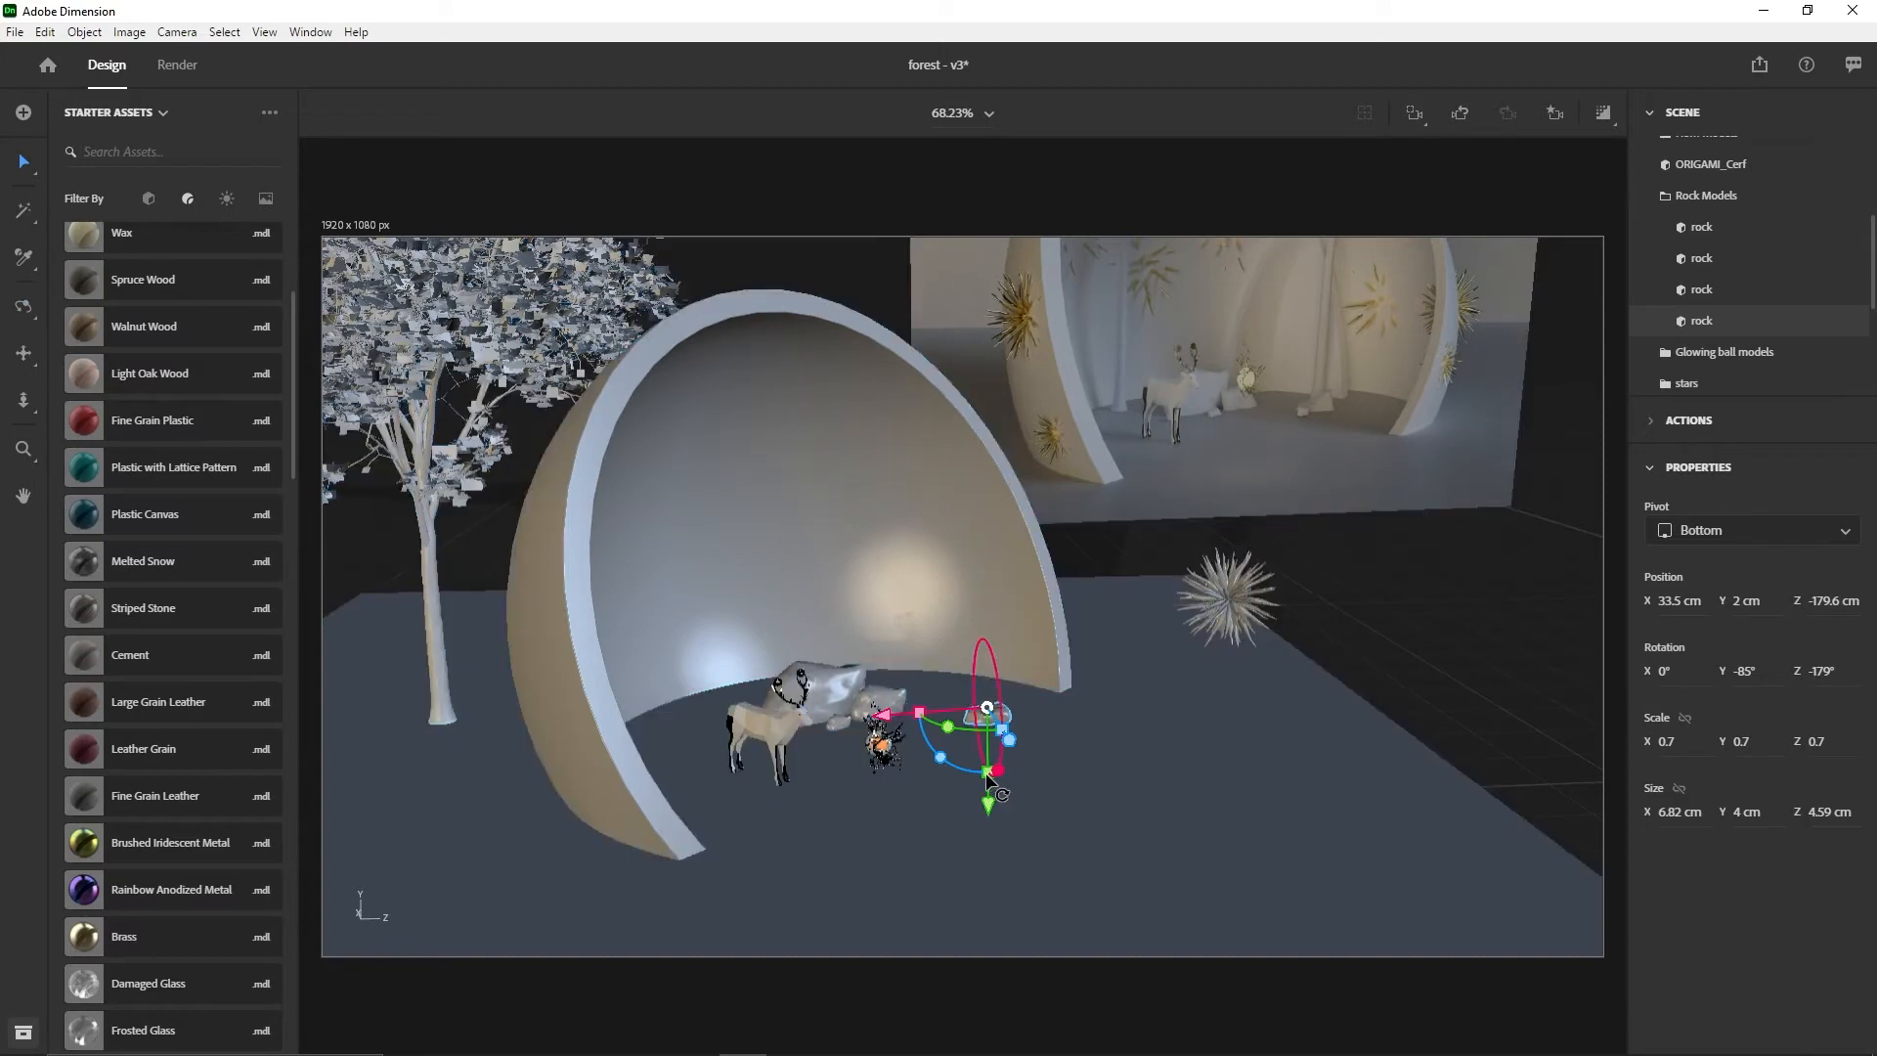
{"action": "left_click", "coordinate": [987, 780]}
{"action": "mouse_move", "coordinate": [986, 771]}
{"action": "left_mouse_down", "text": "shift"}
{"action": "mouse_move", "coordinate": [987, 755]}
{"action": "mouse_move", "coordinate": [991, 808]}
{"action": "left_mouse_up", "text": "shift"}
- Duplicate the flipped rock, shrink the copy to scale 0.3 and place it at about X 28.1 cm, Y 2 cm, Z -182.6 cm
{"action": "scroll", "coordinate": [1753, 321], "scroll_direction": "down", "scroll_amount": 2}
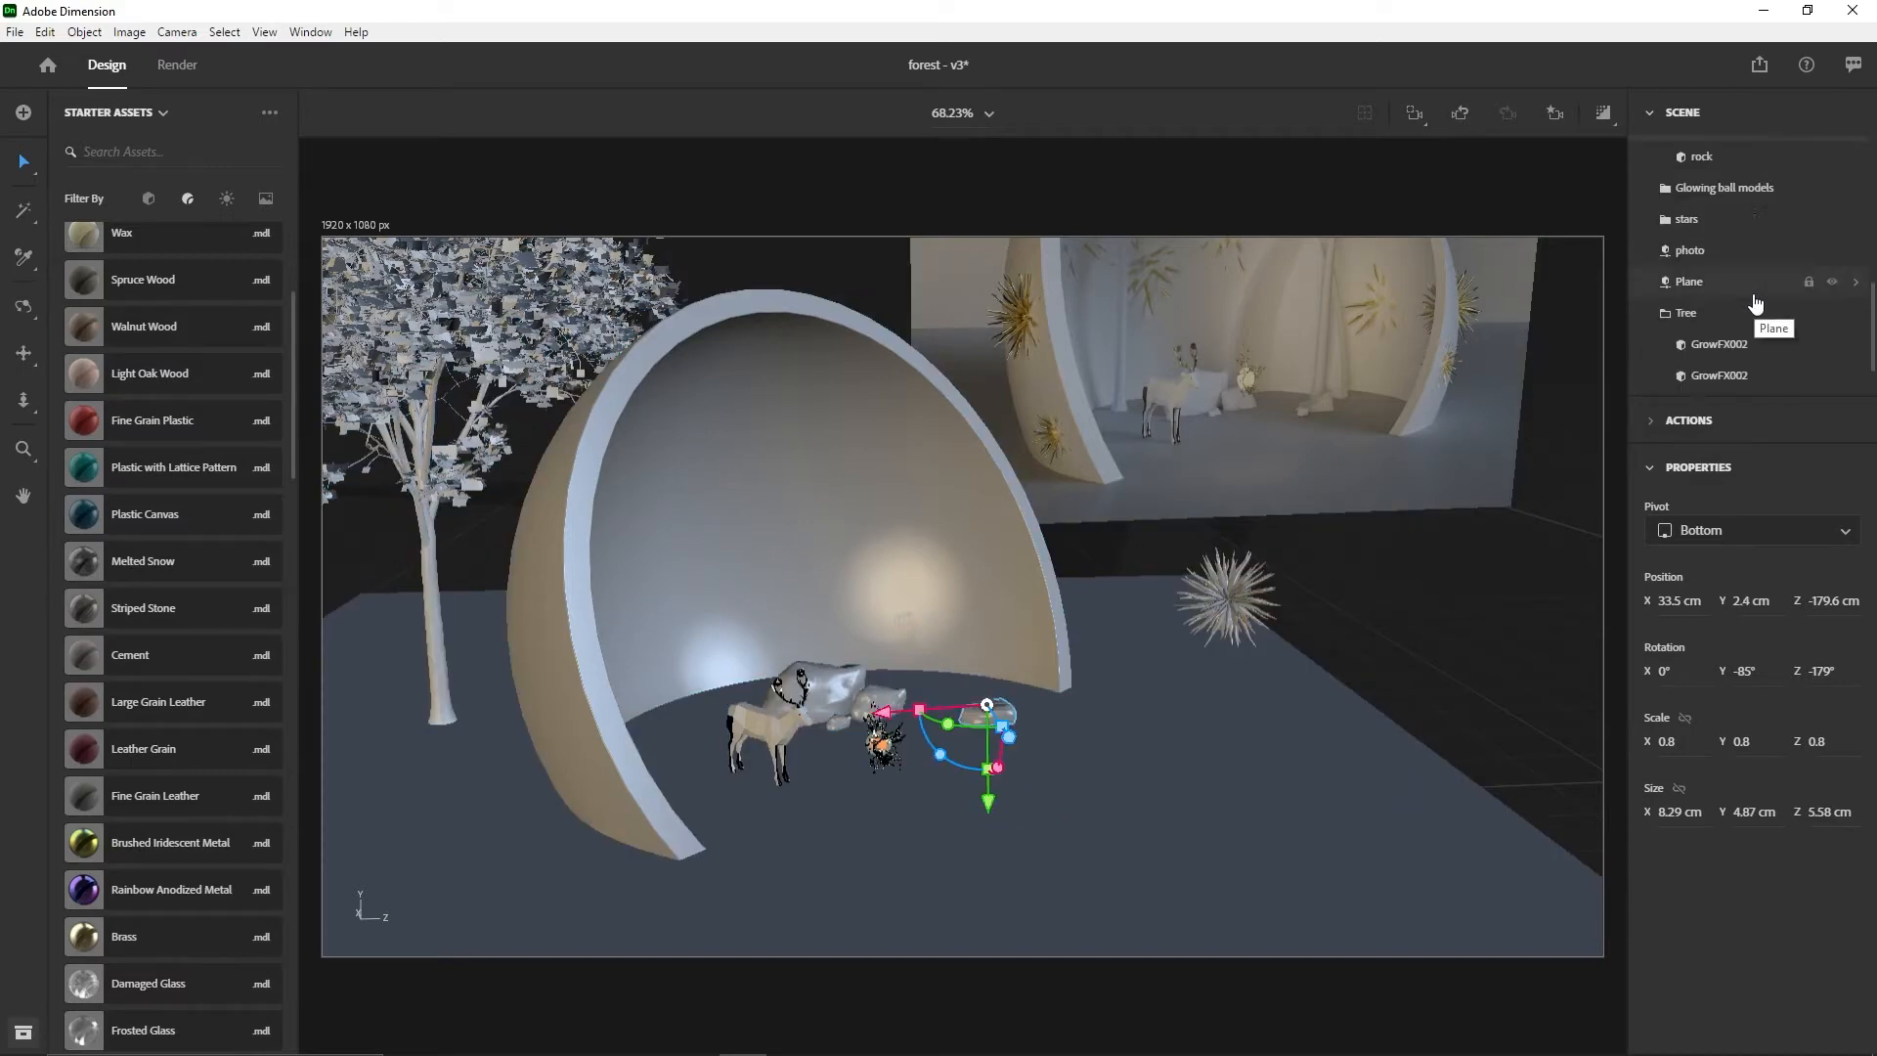
{"action": "left_click_drag", "start_coordinate": [883, 721], "coordinate": [834, 716]}
{"action": "mouse_move", "coordinate": [942, 777]}
{"action": "left_mouse_down"}
{"action": "mouse_move", "coordinate": [939, 735]}
{"action": "mouse_move", "coordinate": [951, 797]}
{"action": "left_mouse_up"}
{"action": "right_click_drag", "start_coordinate": [1010, 731], "coordinate": [965, 909]}
{"action": "left_click_drag", "start_coordinate": [834, 688], "coordinate": [878, 697]}
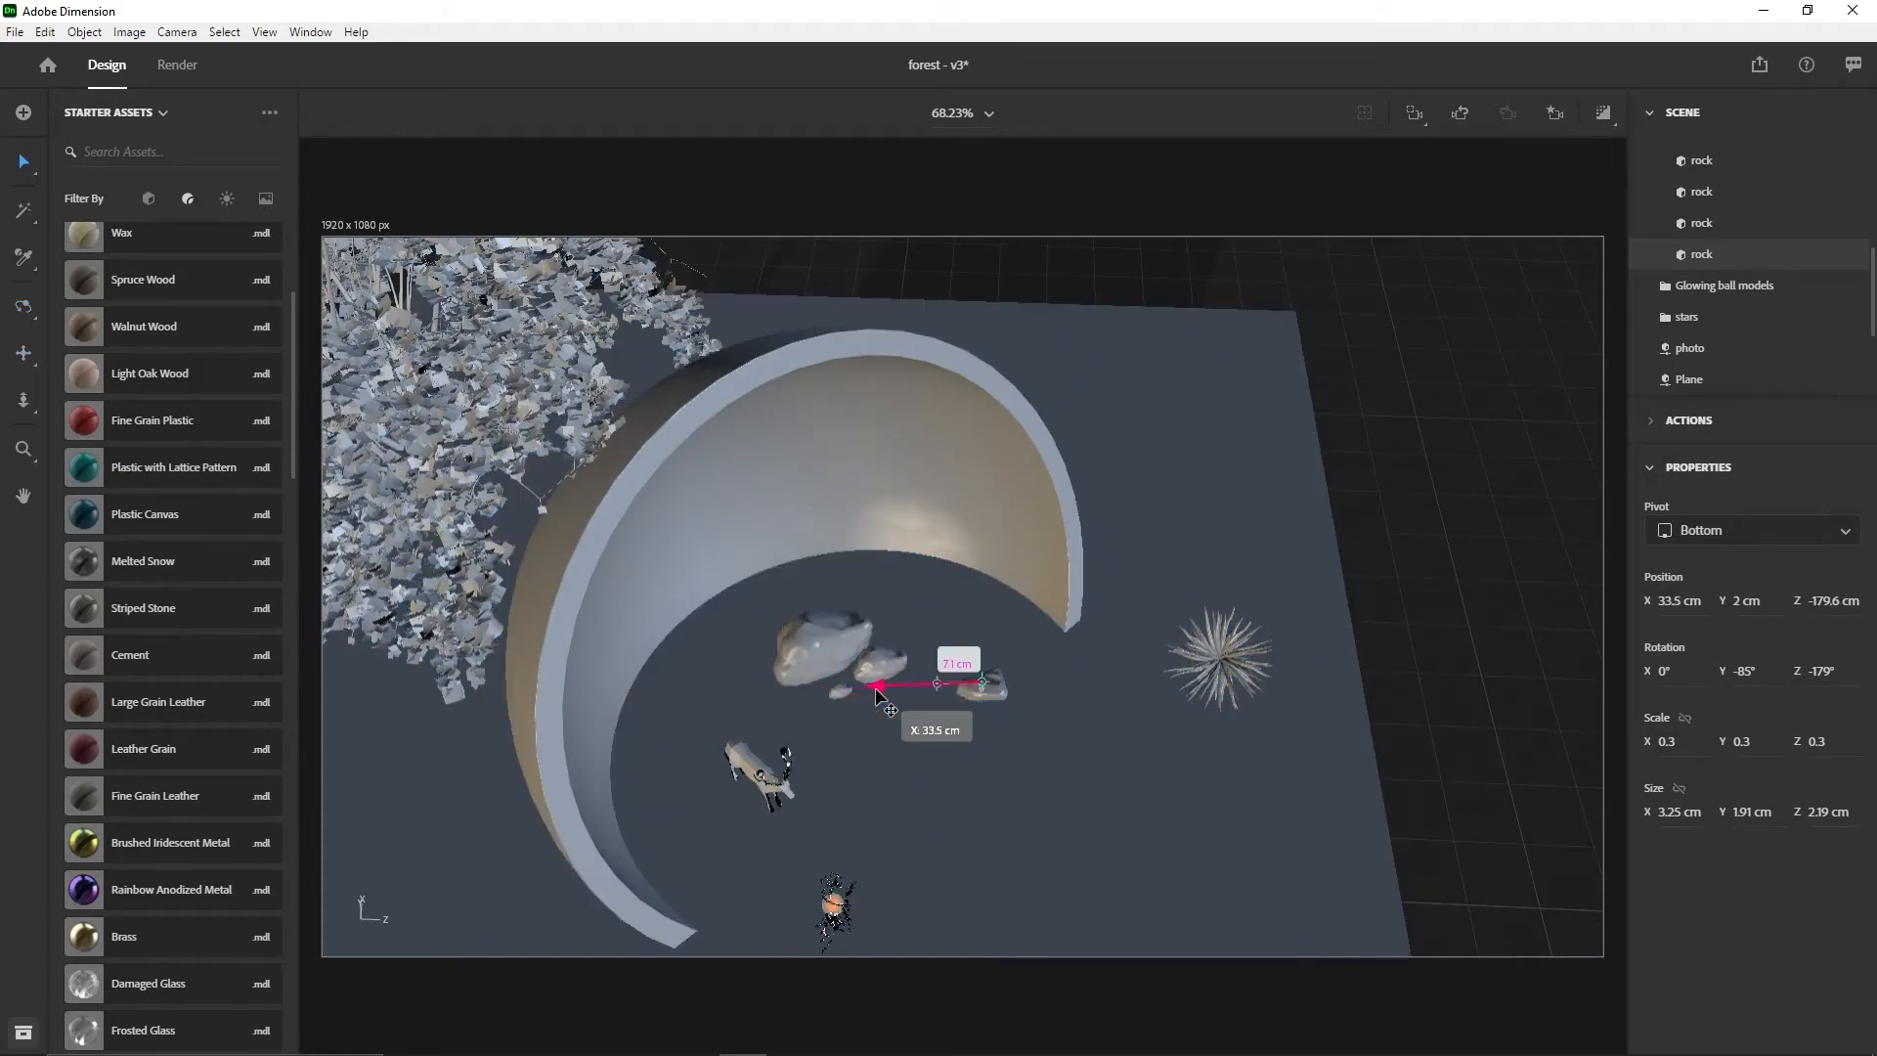
{"action": "left_click_drag", "start_coordinate": [991, 775], "coordinate": [993, 803]}
{"action": "left_click_drag", "start_coordinate": [876, 716], "coordinate": [850, 715]}
{"action": "right_click_drag", "start_coordinate": [1042, 761], "coordinate": [1083, 582]}
{"action": "scroll", "coordinate": [1672, 354], "scroll_direction": "up", "scroll_amount": 3}
{"action": "scroll", "coordinate": [1669, 342], "scroll_direction": "down", "scroll_amount": 2}
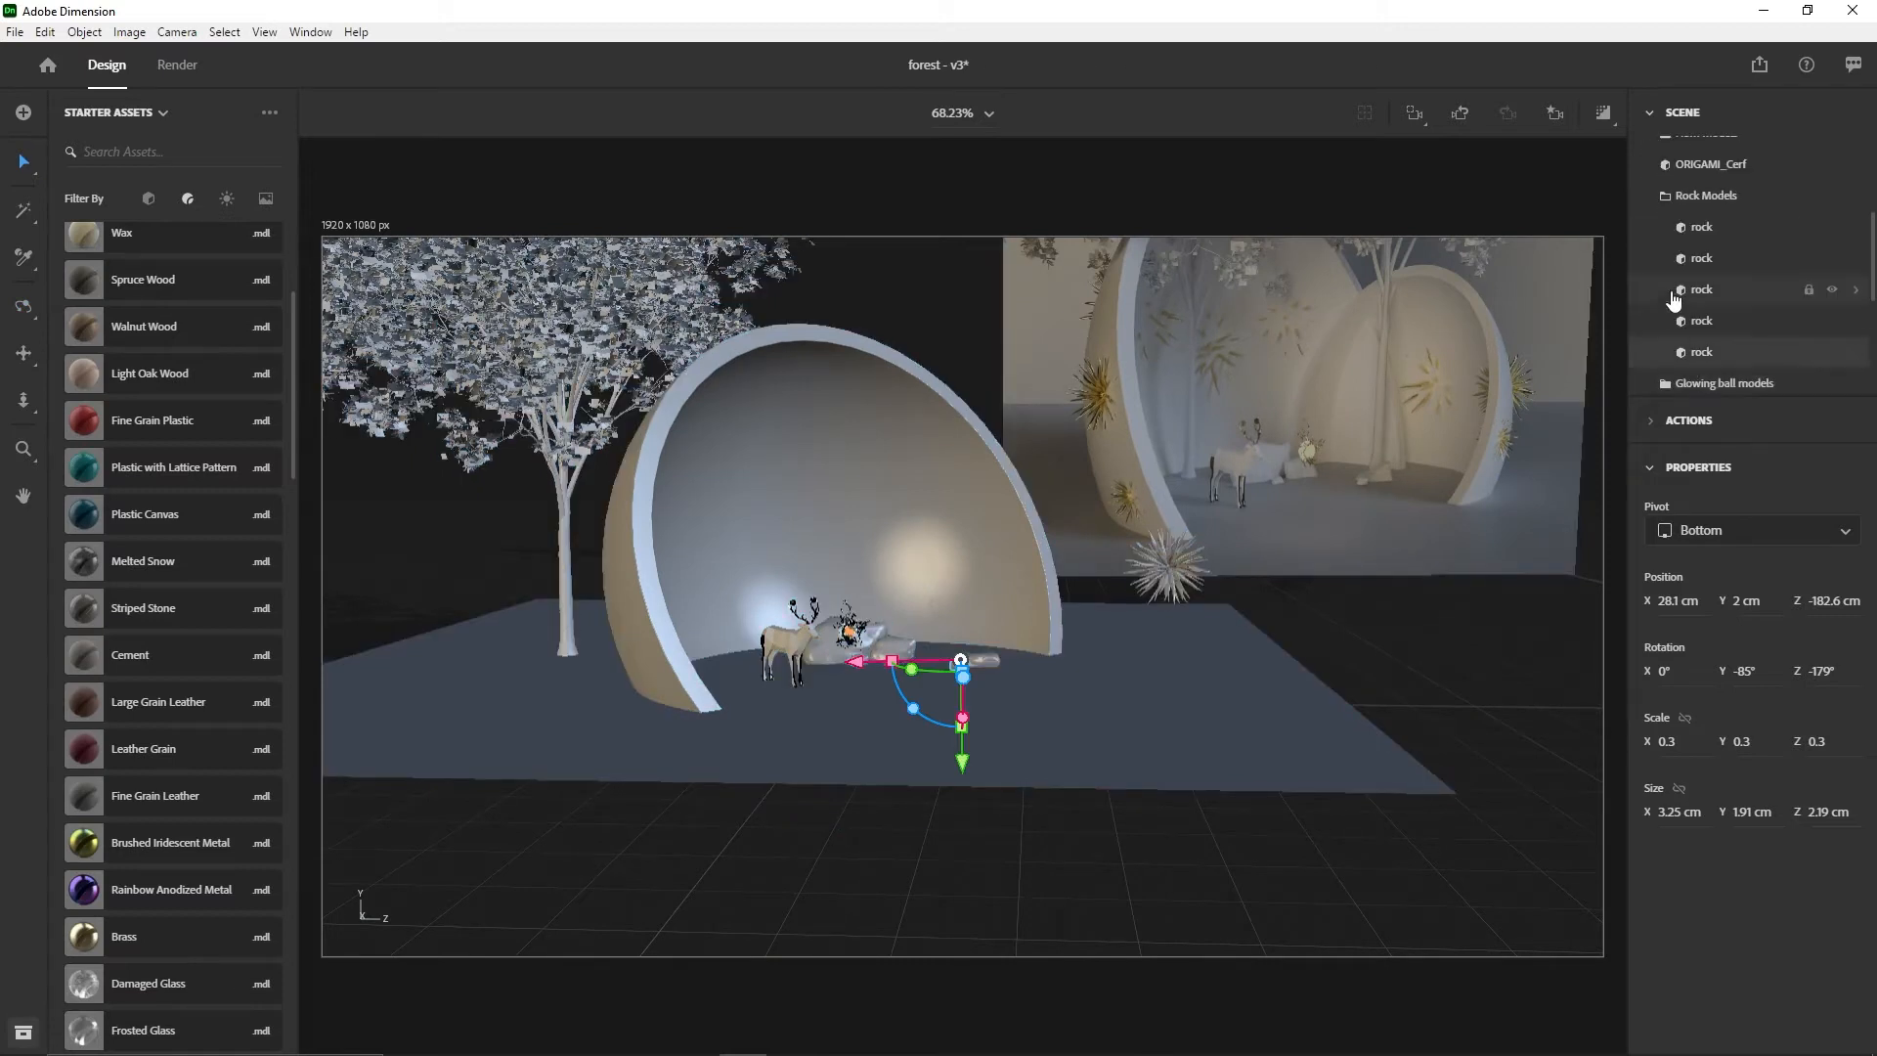
- Collapse the Rock Models and Tree groups in the scene list and select the ORIGAMI_Cerf deer
{"action": "left_click", "coordinate": [1666, 198]}
{"action": "left_click", "coordinate": [1725, 231]}
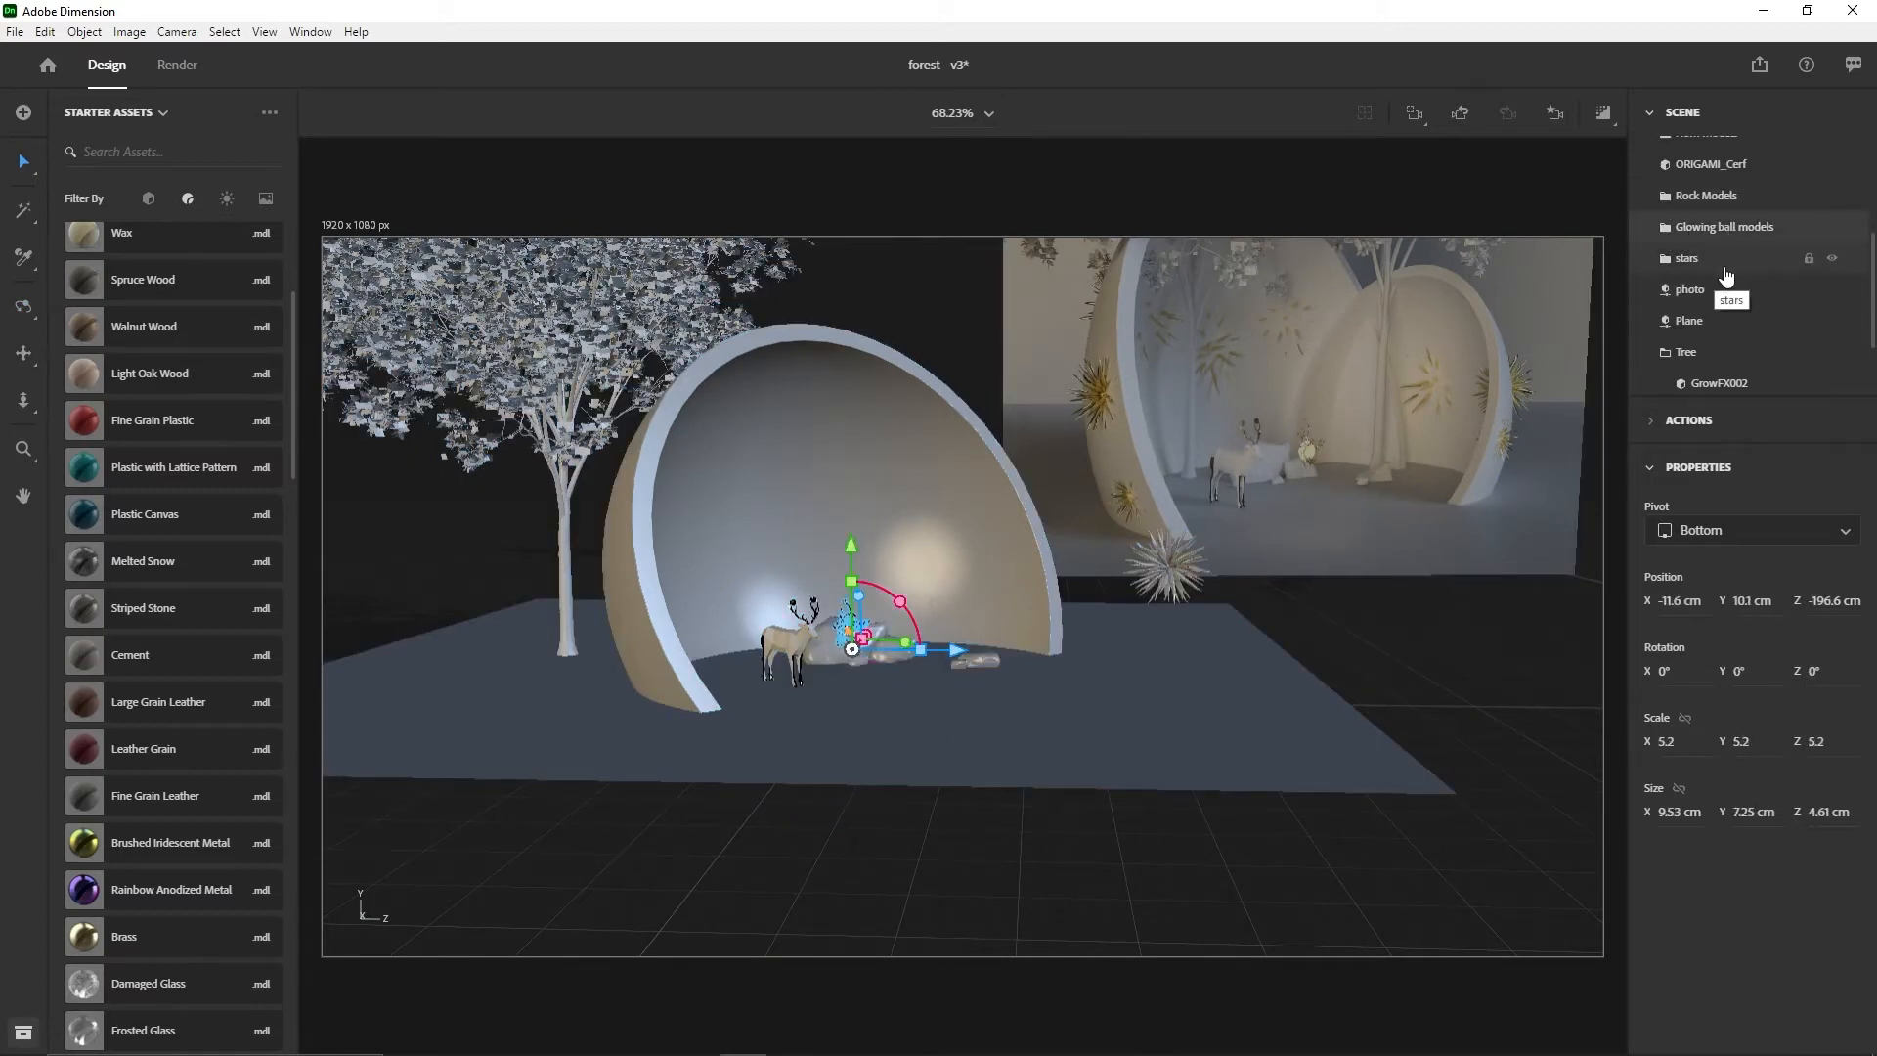
{"action": "scroll", "coordinate": [1724, 274], "scroll_direction": "up", "scroll_amount": 1}
{"action": "left_click", "coordinate": [1707, 261]}
{"action": "scroll", "coordinate": [1712, 269], "scroll_direction": "down", "scroll_amount": 2}
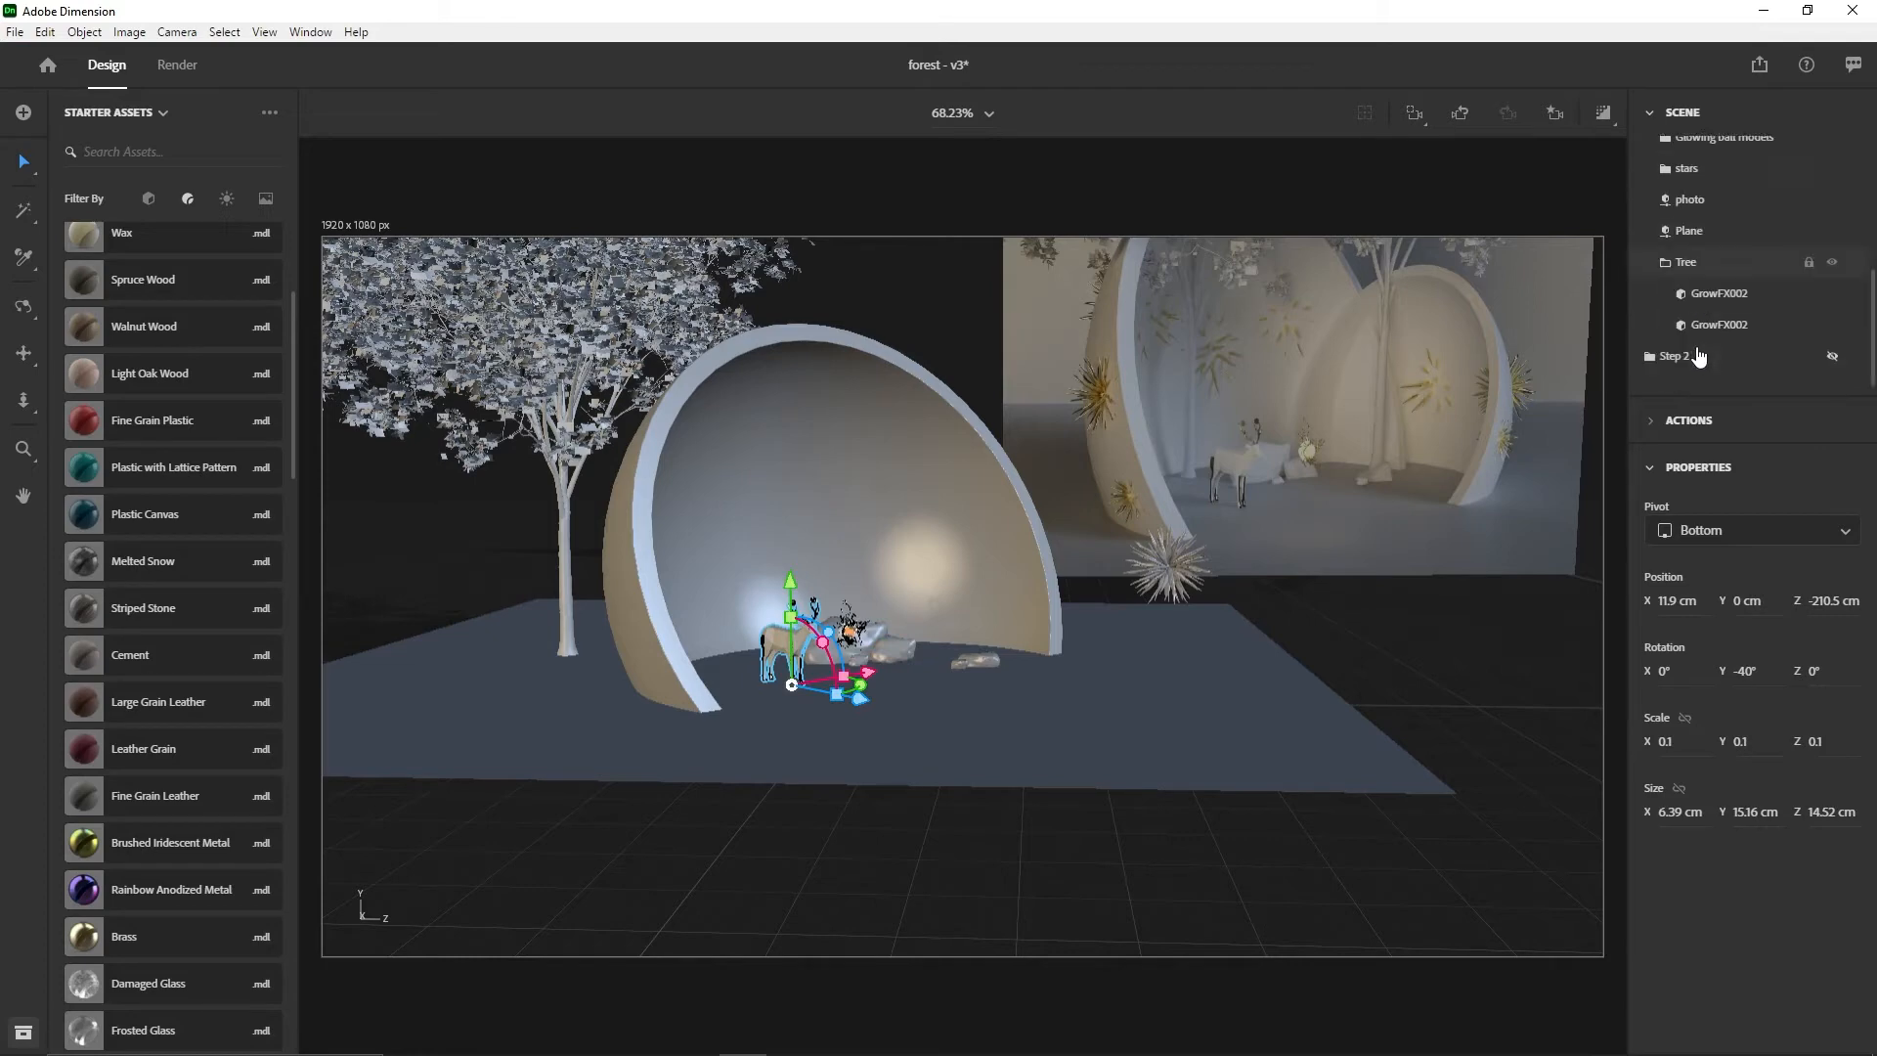
{"action": "left_click", "coordinate": [1665, 262]}
{"action": "scroll", "coordinate": [1679, 323], "scroll_direction": "up", "scroll_amount": 2}
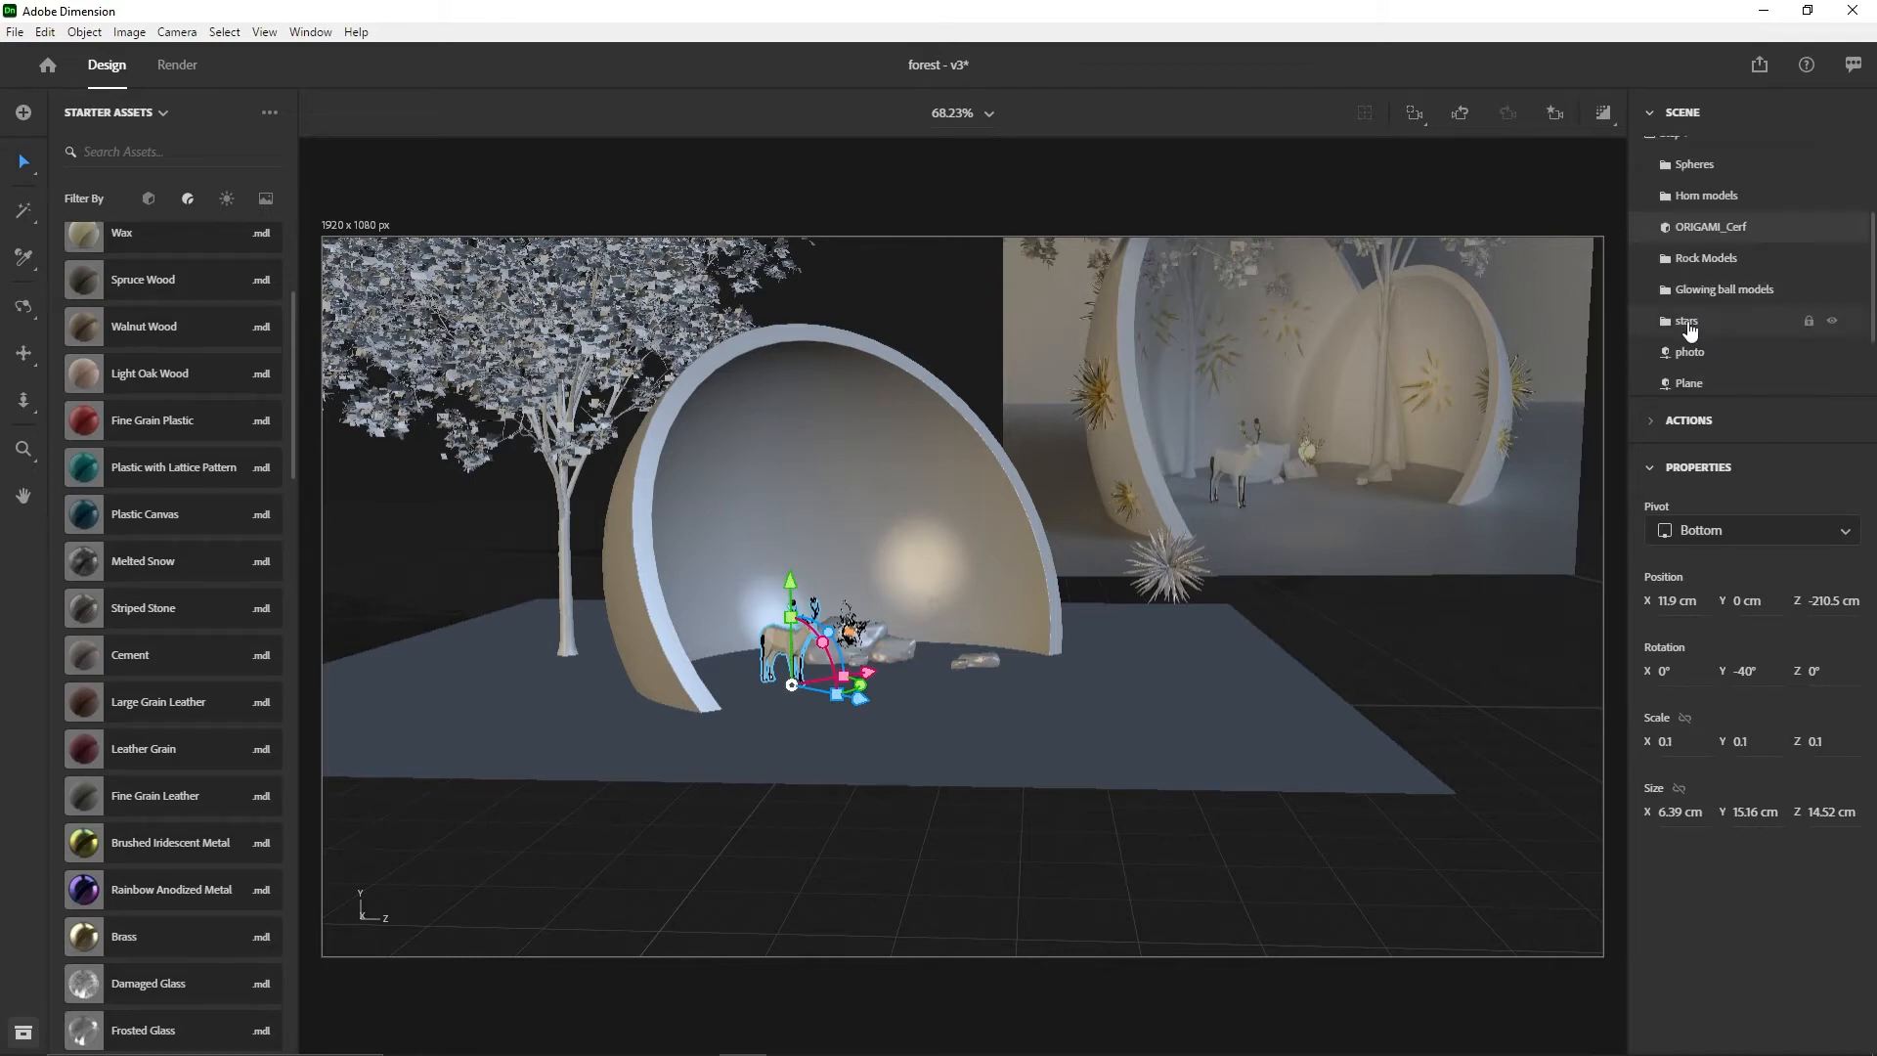
- Move the spiky star against the dome's outer wall near its front edge, raised about 5.9 cm above the floor
{"action": "left_click", "coordinate": [1167, 564]}
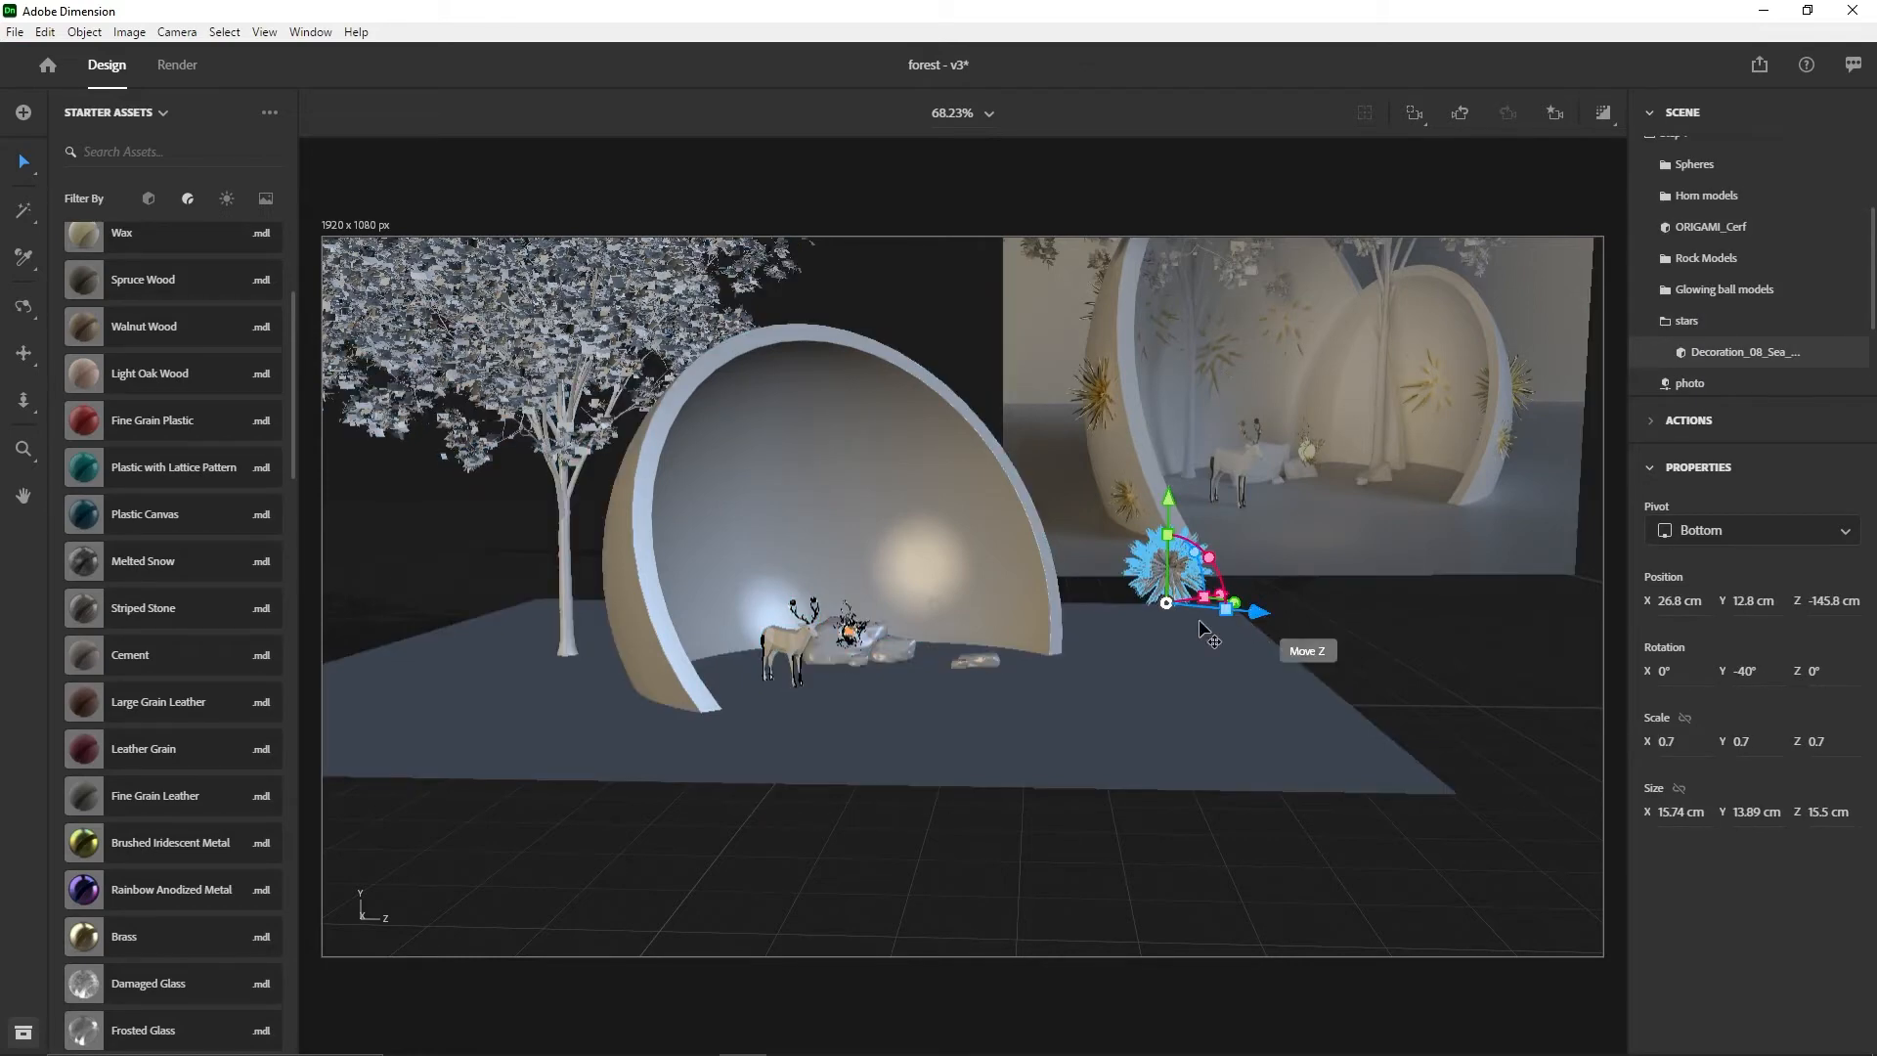
{"action": "left_click_drag", "start_coordinate": [611, 627], "coordinate": [592, 719]}
{"action": "right_click_drag", "start_coordinate": [621, 693], "coordinate": [782, 684]}
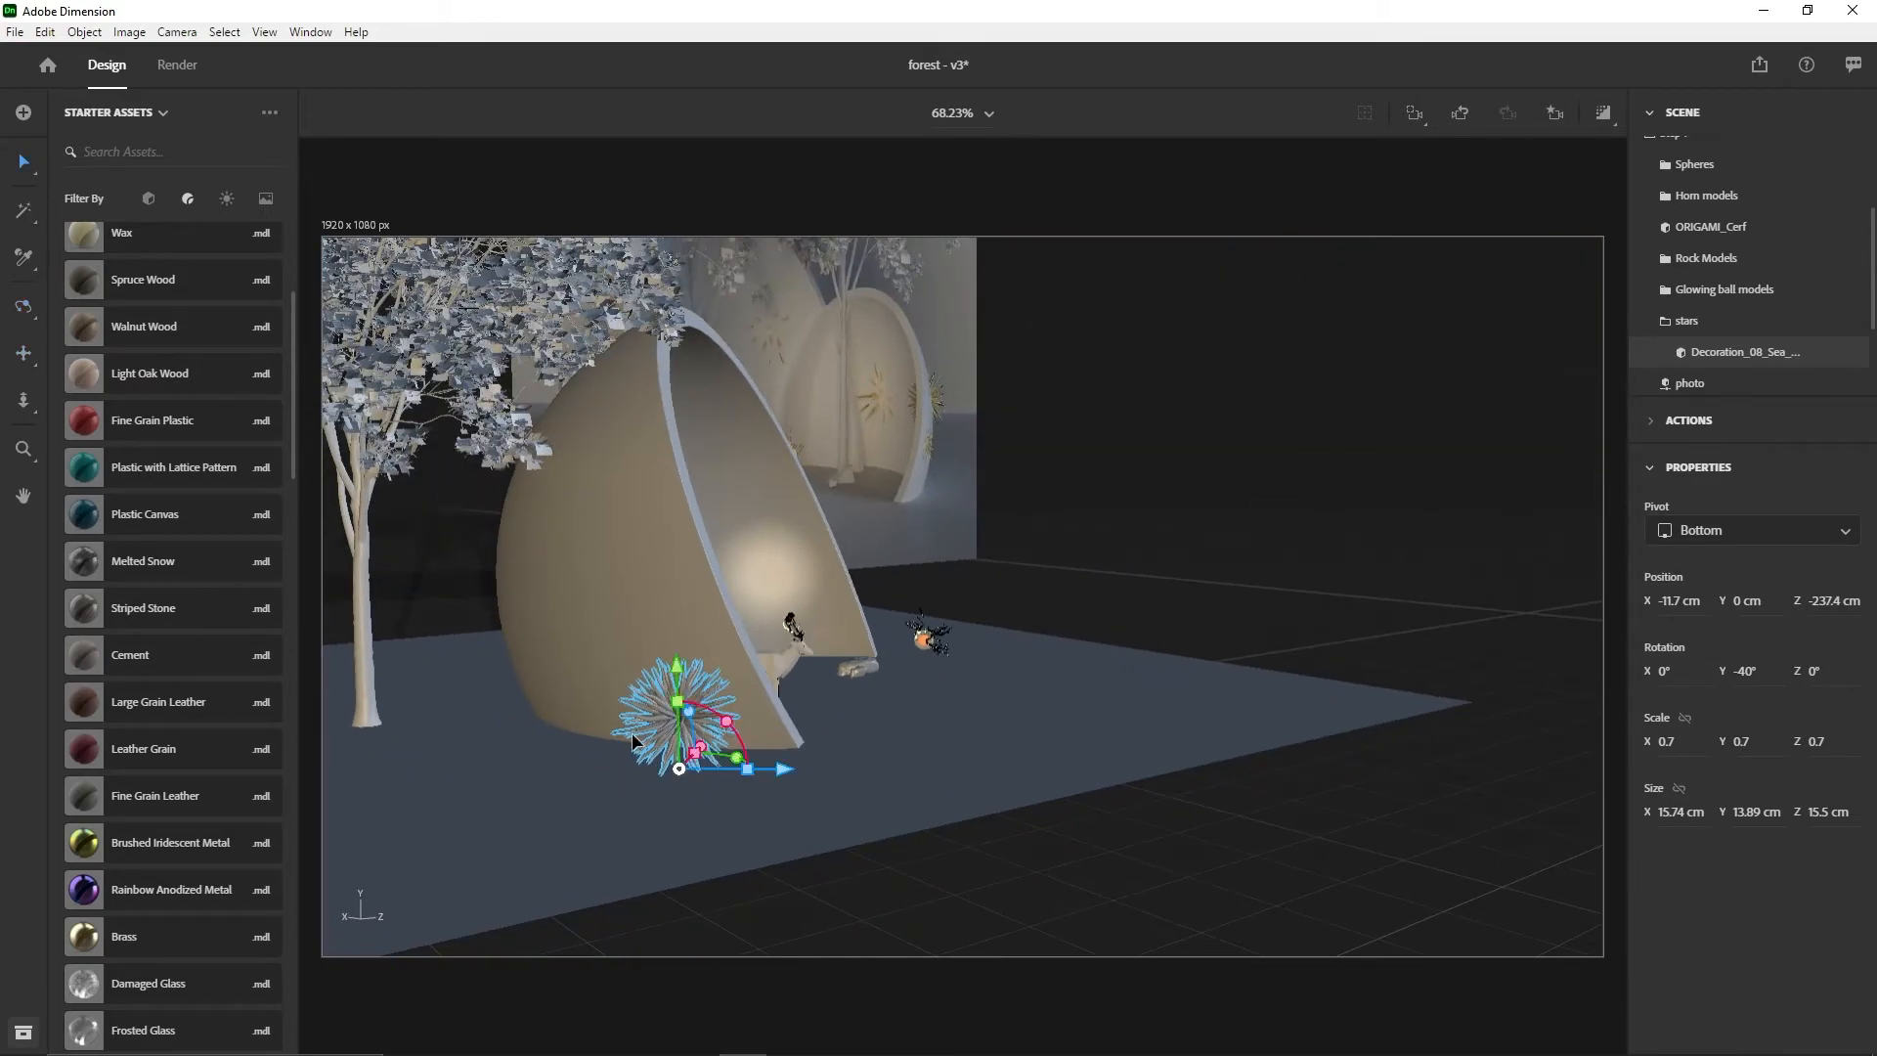
{"action": "left_click_drag", "start_coordinate": [674, 667], "coordinate": [671, 607]}
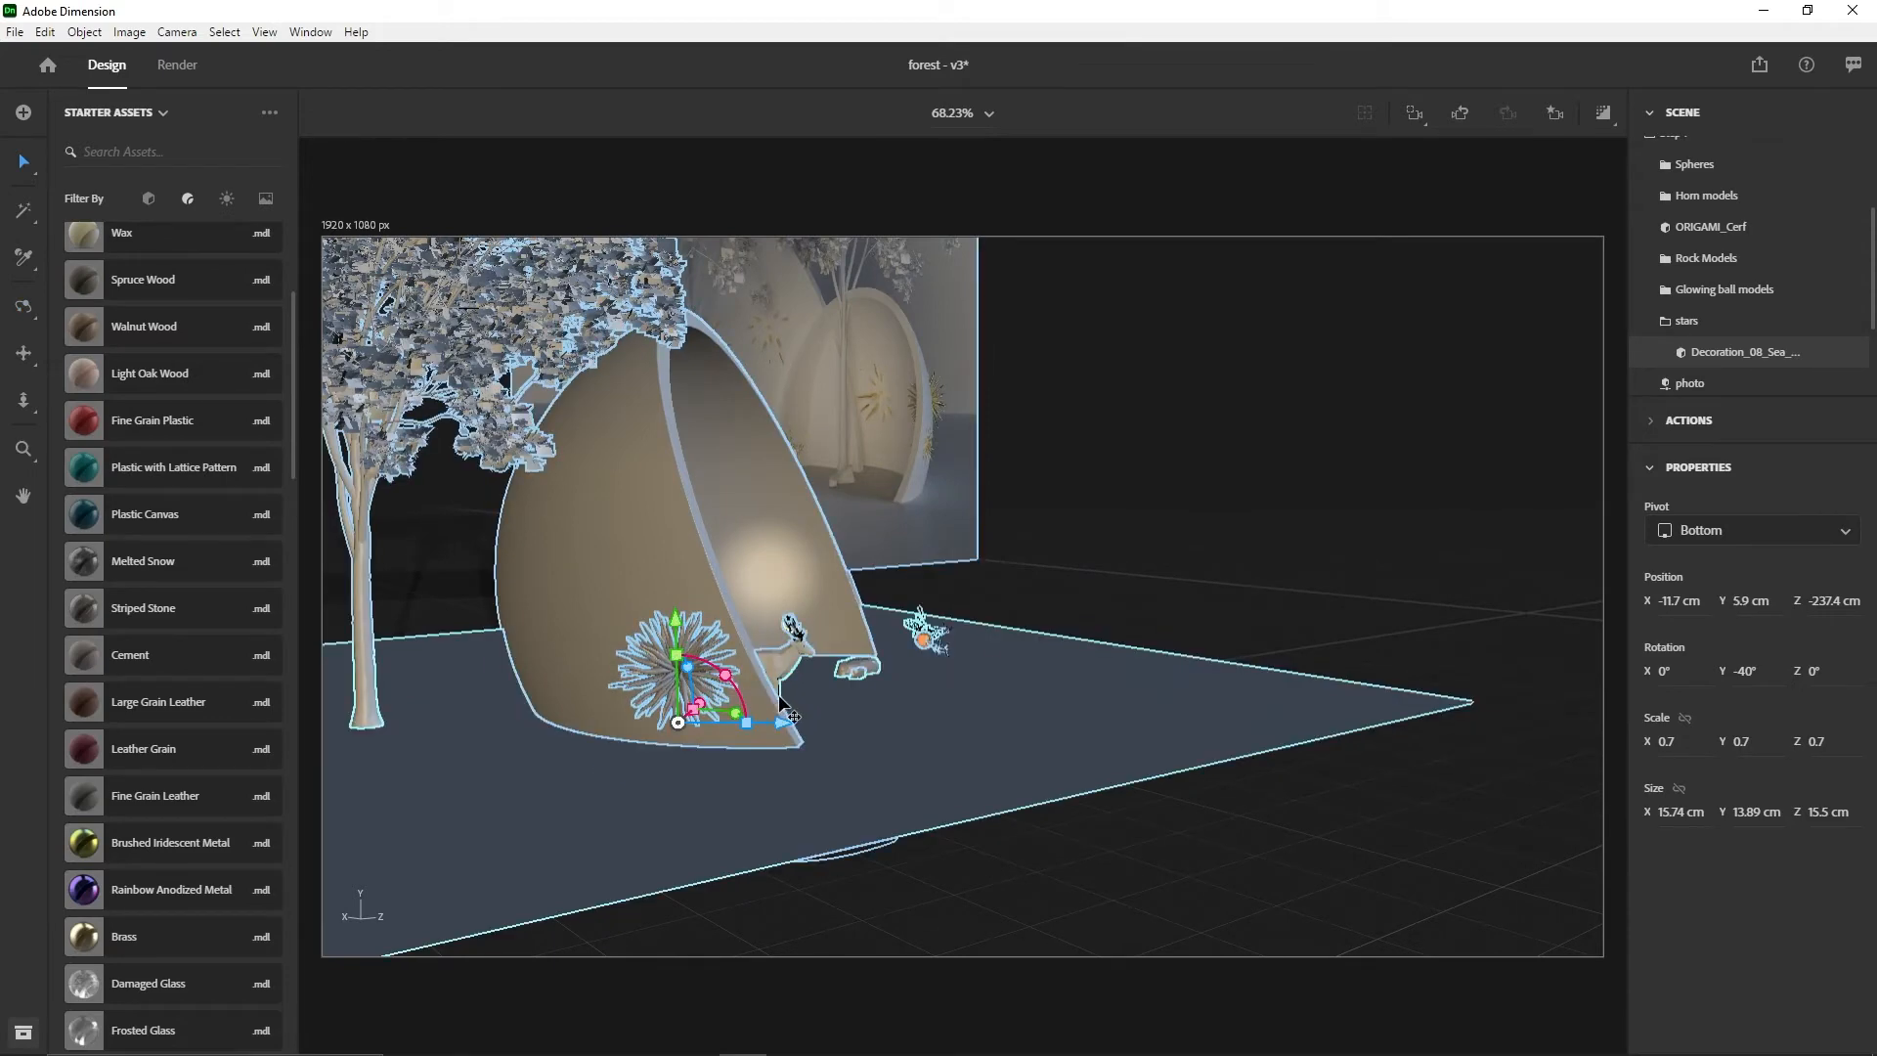
{"action": "right_click_drag", "start_coordinate": [805, 705], "coordinate": [607, 691]}
{"action": "mouse_move", "coordinate": [846, 678]}
{"action": "left_mouse_down"}
{"action": "mouse_move", "coordinate": [883, 671]}
{"action": "mouse_move", "coordinate": [854, 657]}
{"action": "left_mouse_up"}
- Duplicate the star and place the copy higher on the dome's outer wall at about X 8.3 cm, Y 14.6 cm, Z -241.1 cm, with scale 0.7
{"action": "left_click_drag", "start_coordinate": [806, 581], "coordinate": [810, 524]}
{"action": "key", "text": "ctrl+d"}
{"action": "right_click_drag", "start_coordinate": [866, 678], "coordinate": [1144, 677]}
{"action": "left_click_drag", "start_coordinate": [961, 645], "coordinate": [864, 653]}
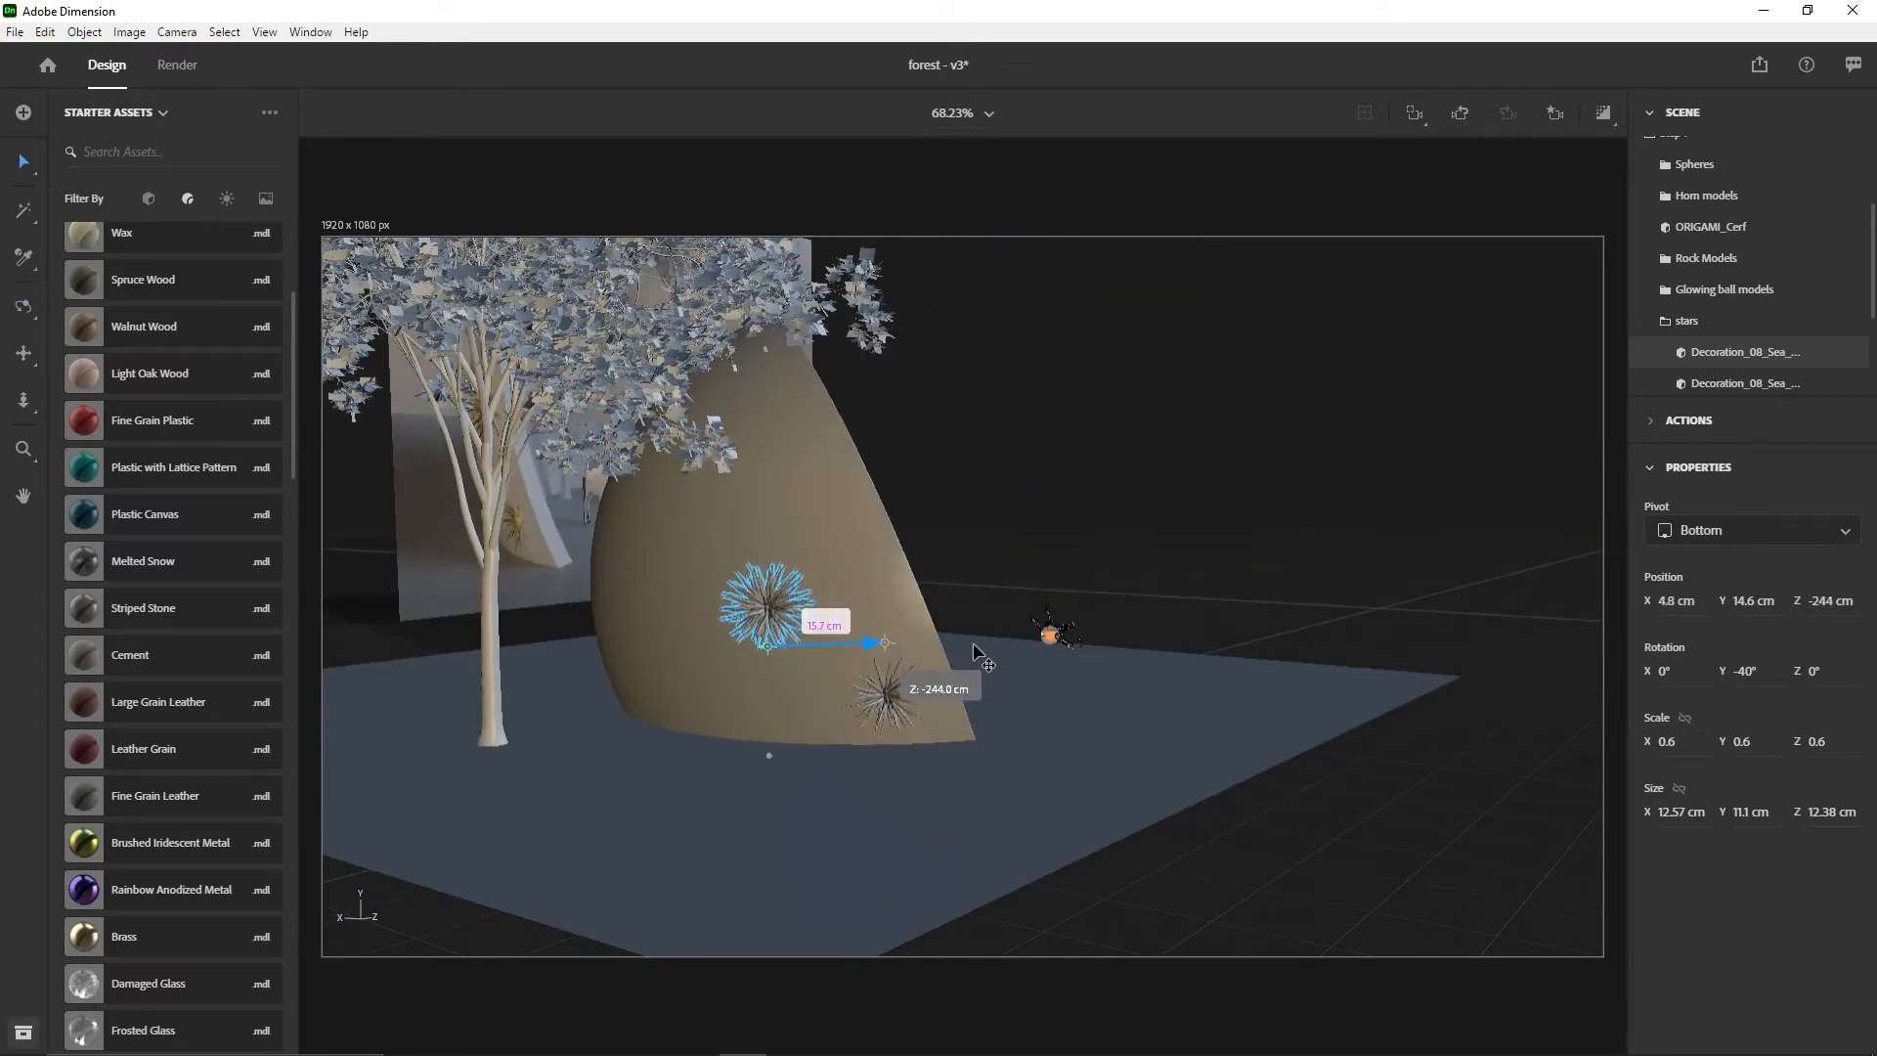
{"action": "right_click_drag", "start_coordinate": [880, 689], "coordinate": [734, 653]}
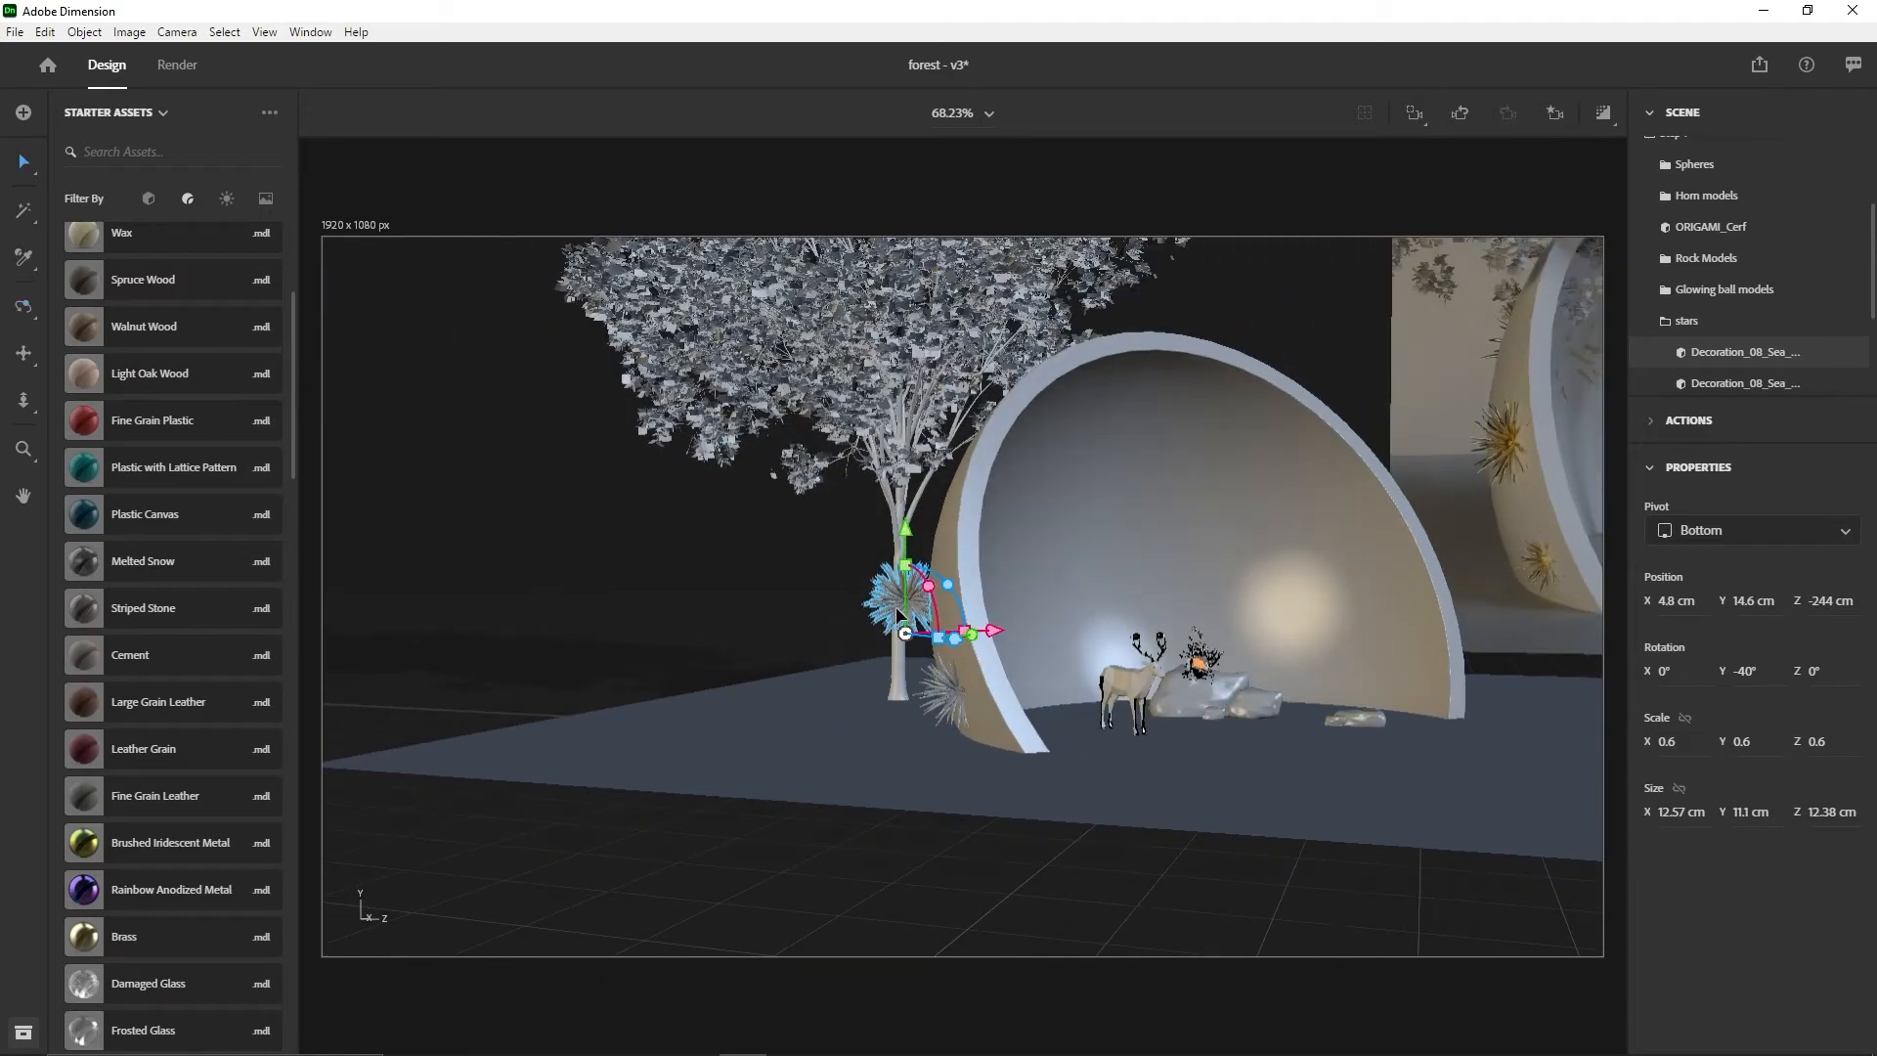
{"action": "left_click_drag", "start_coordinate": [995, 630], "coordinate": [1017, 634]}
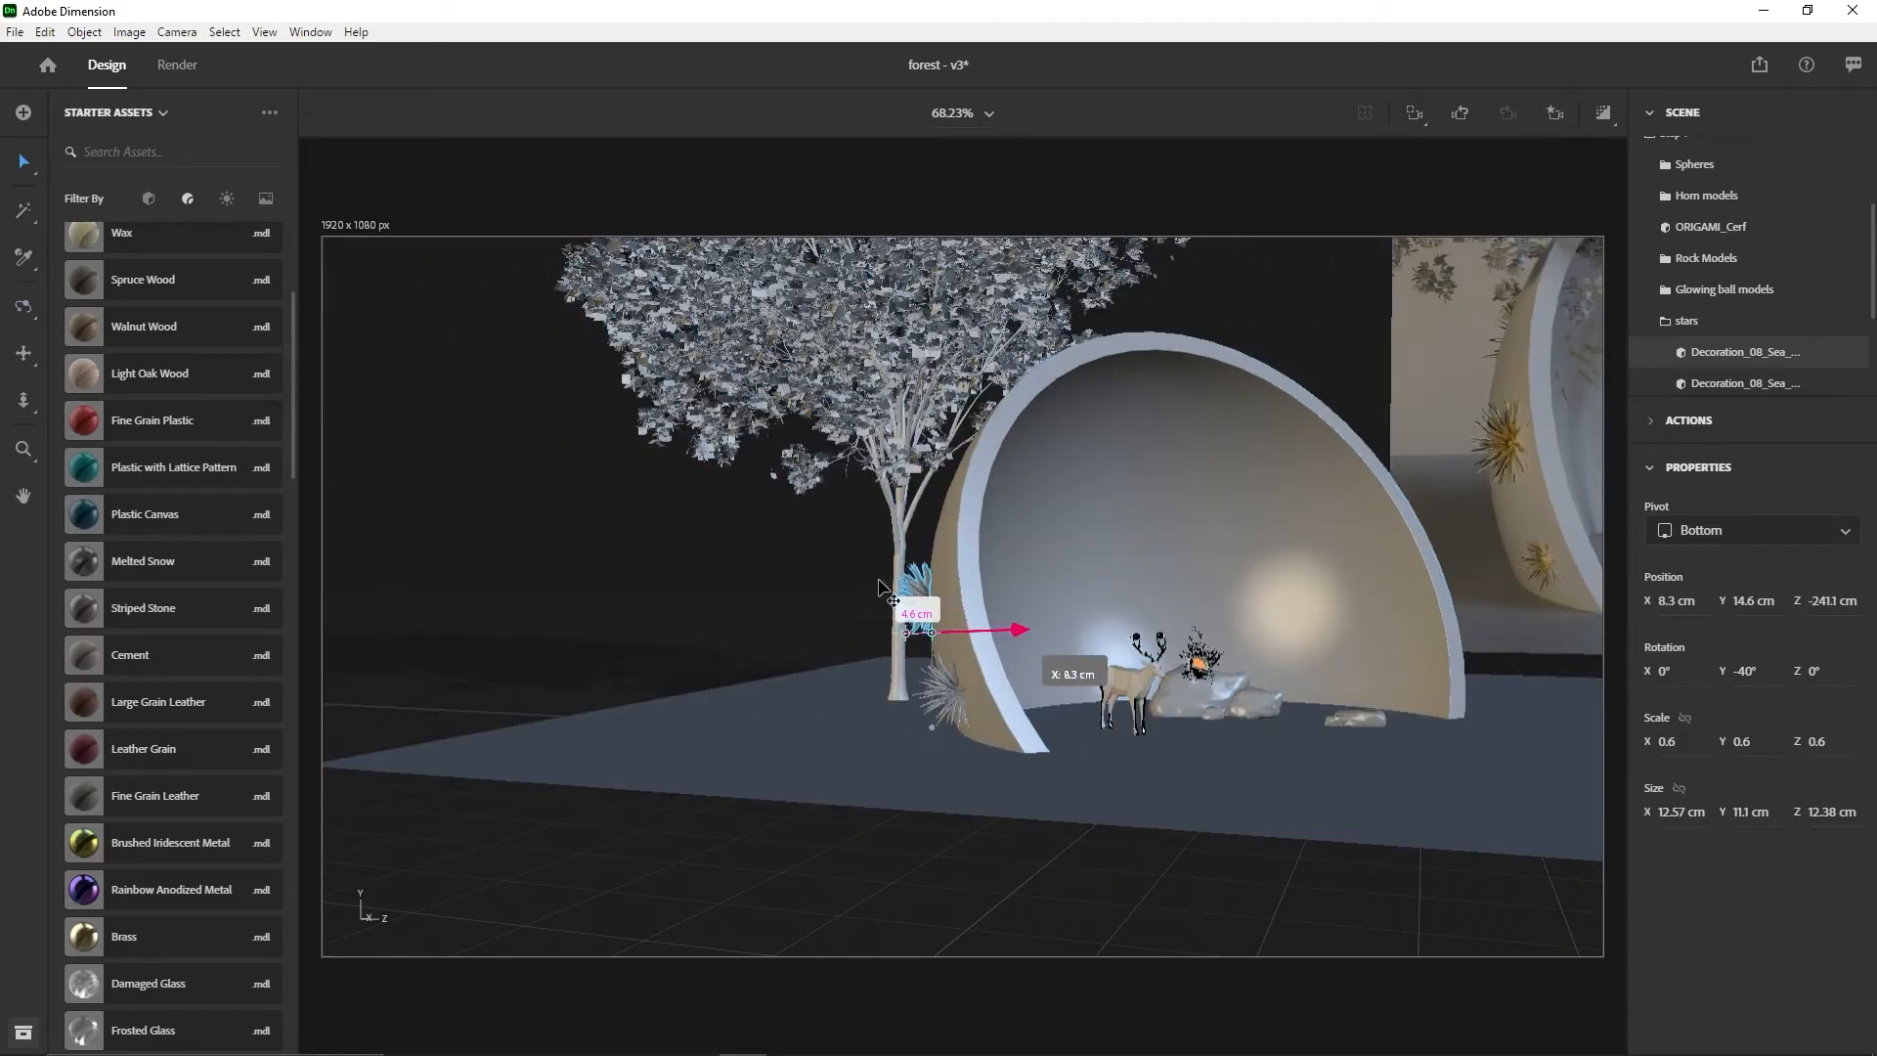
{"action": "mouse_move", "coordinate": [930, 577]}
{"action": "left_mouse_down"}
{"action": "mouse_move", "coordinate": [935, 532]}
{"action": "mouse_move", "coordinate": [935, 551]}
{"action": "left_mouse_up"}
{"action": "middle_click_drag", "start_coordinate": [1393, 713], "coordinate": [997, 685]}
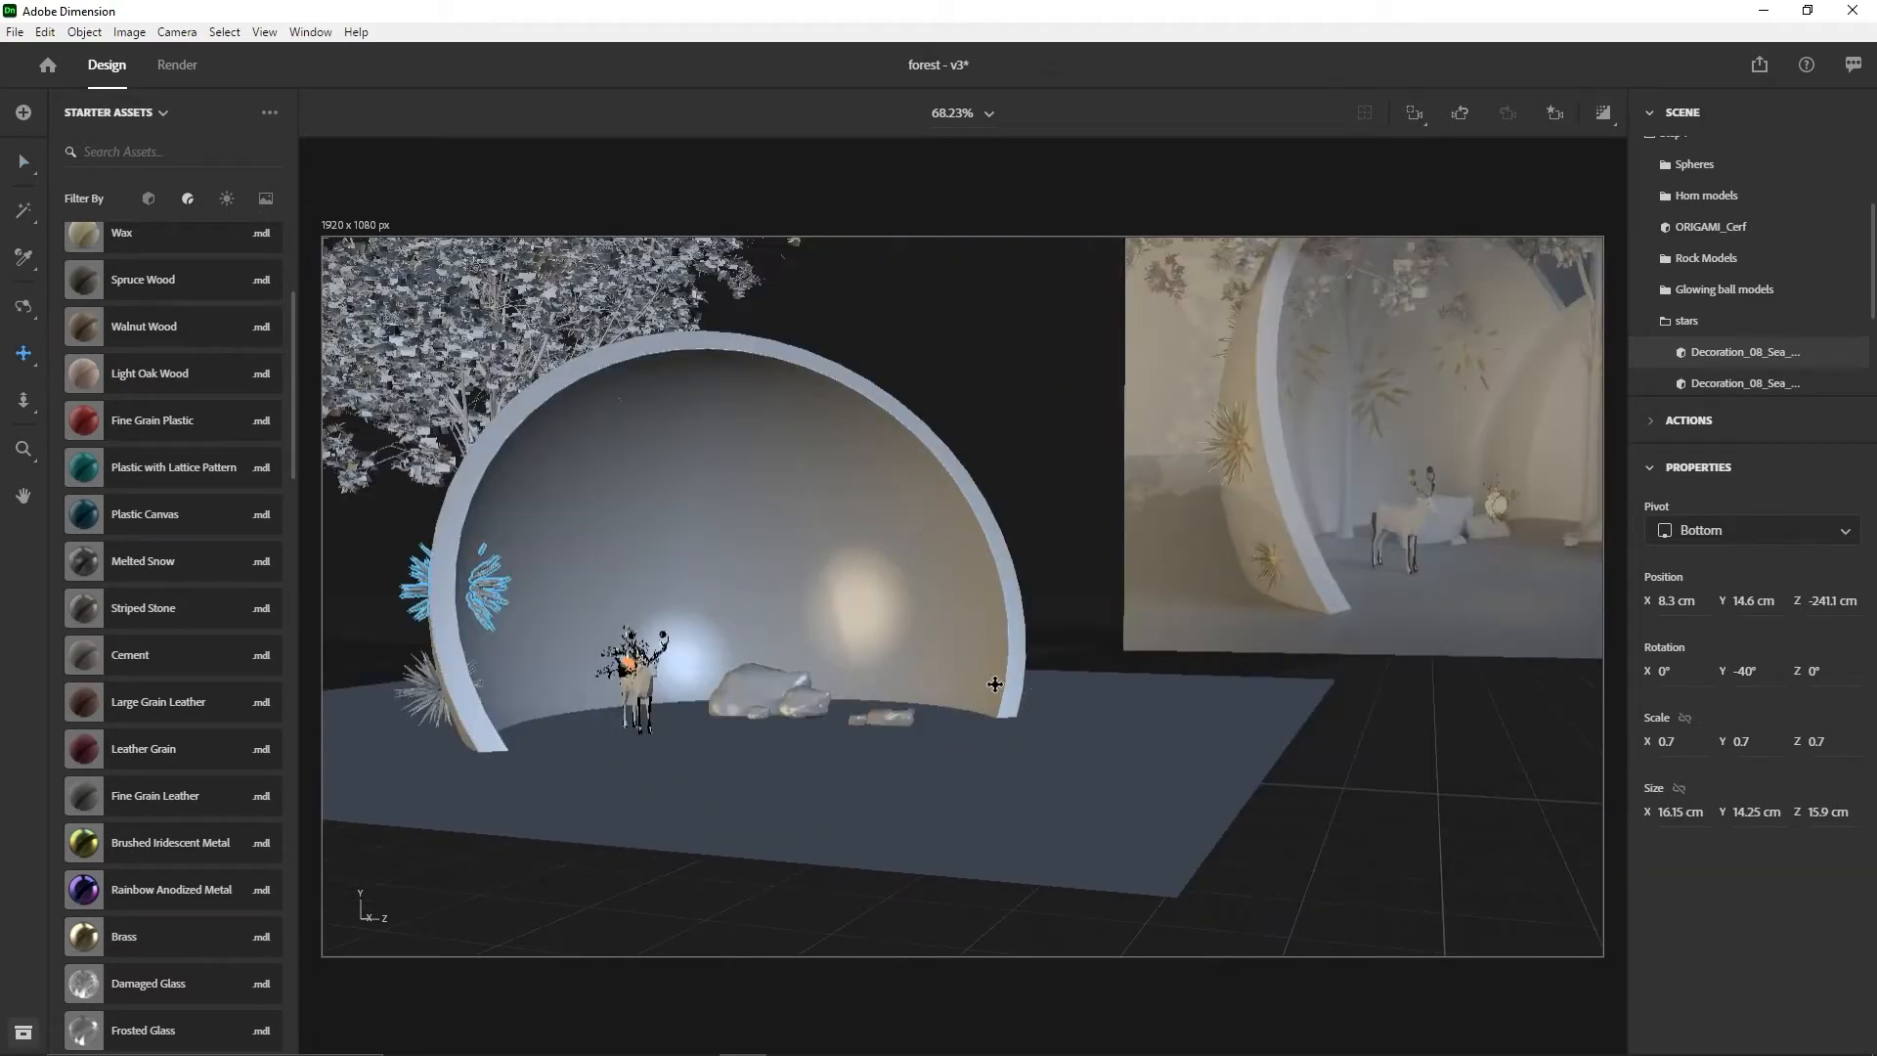
{"action": "right_click_drag", "start_coordinate": [932, 682], "coordinate": [1027, 689]}
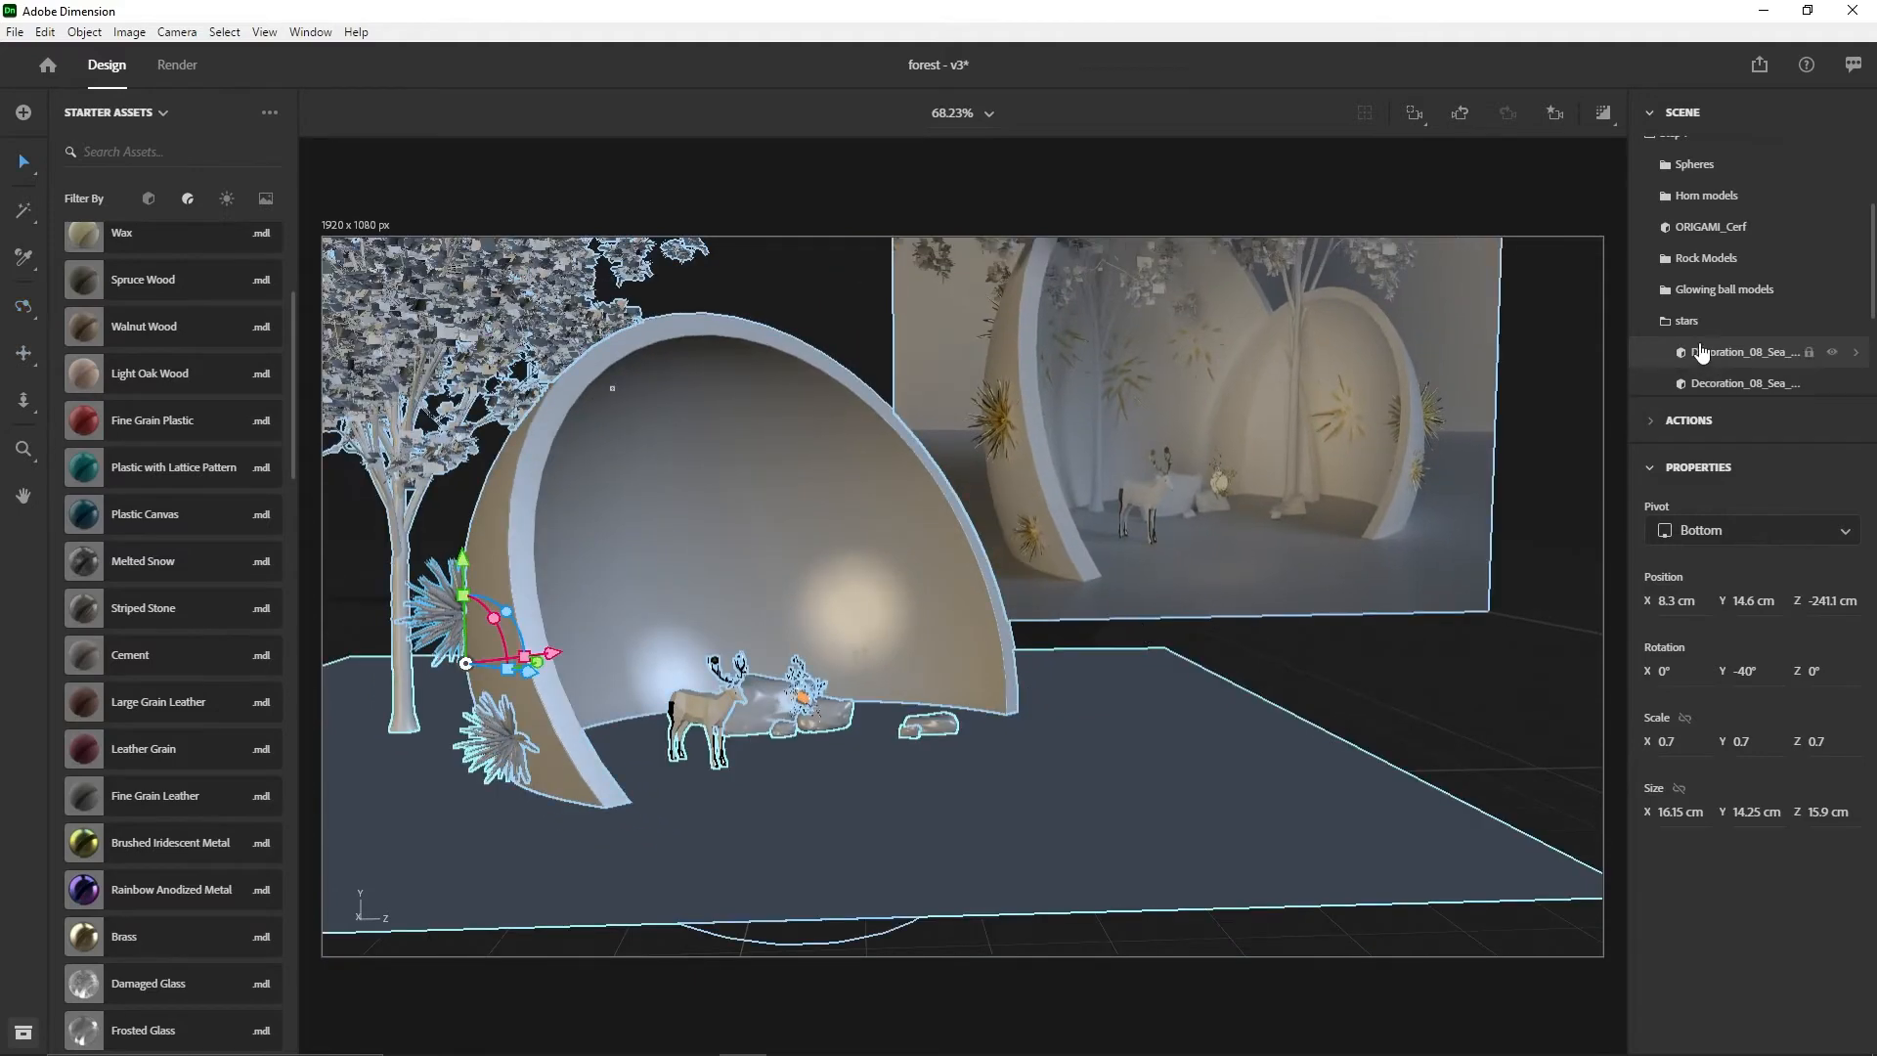
- Open the Spheres group in the scene list and select the Hollow Sphere dome
{"action": "scroll", "coordinate": [1706, 343], "scroll_direction": "down", "scroll_amount": 3}
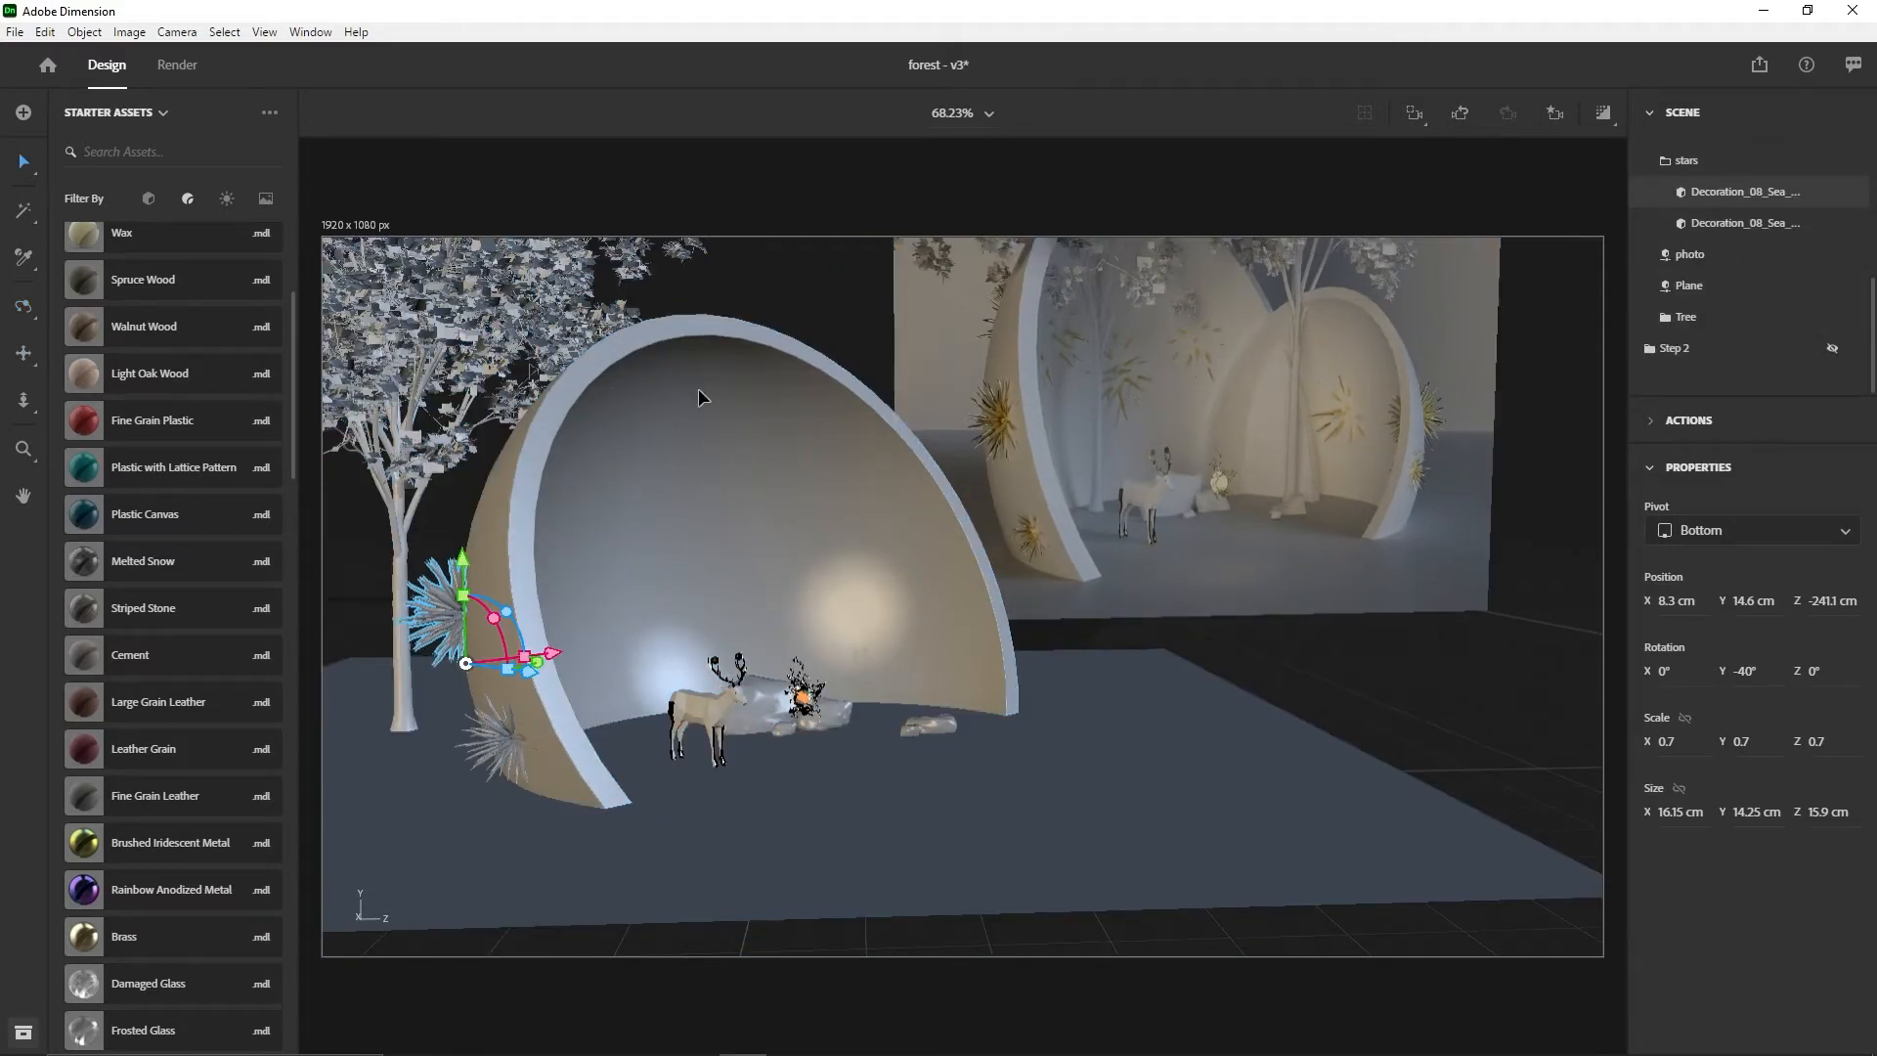
{"action": "key", "text": "ctrl+a"}
{"action": "scroll", "coordinate": [1750, 303], "scroll_direction": "up", "scroll_amount": 4}
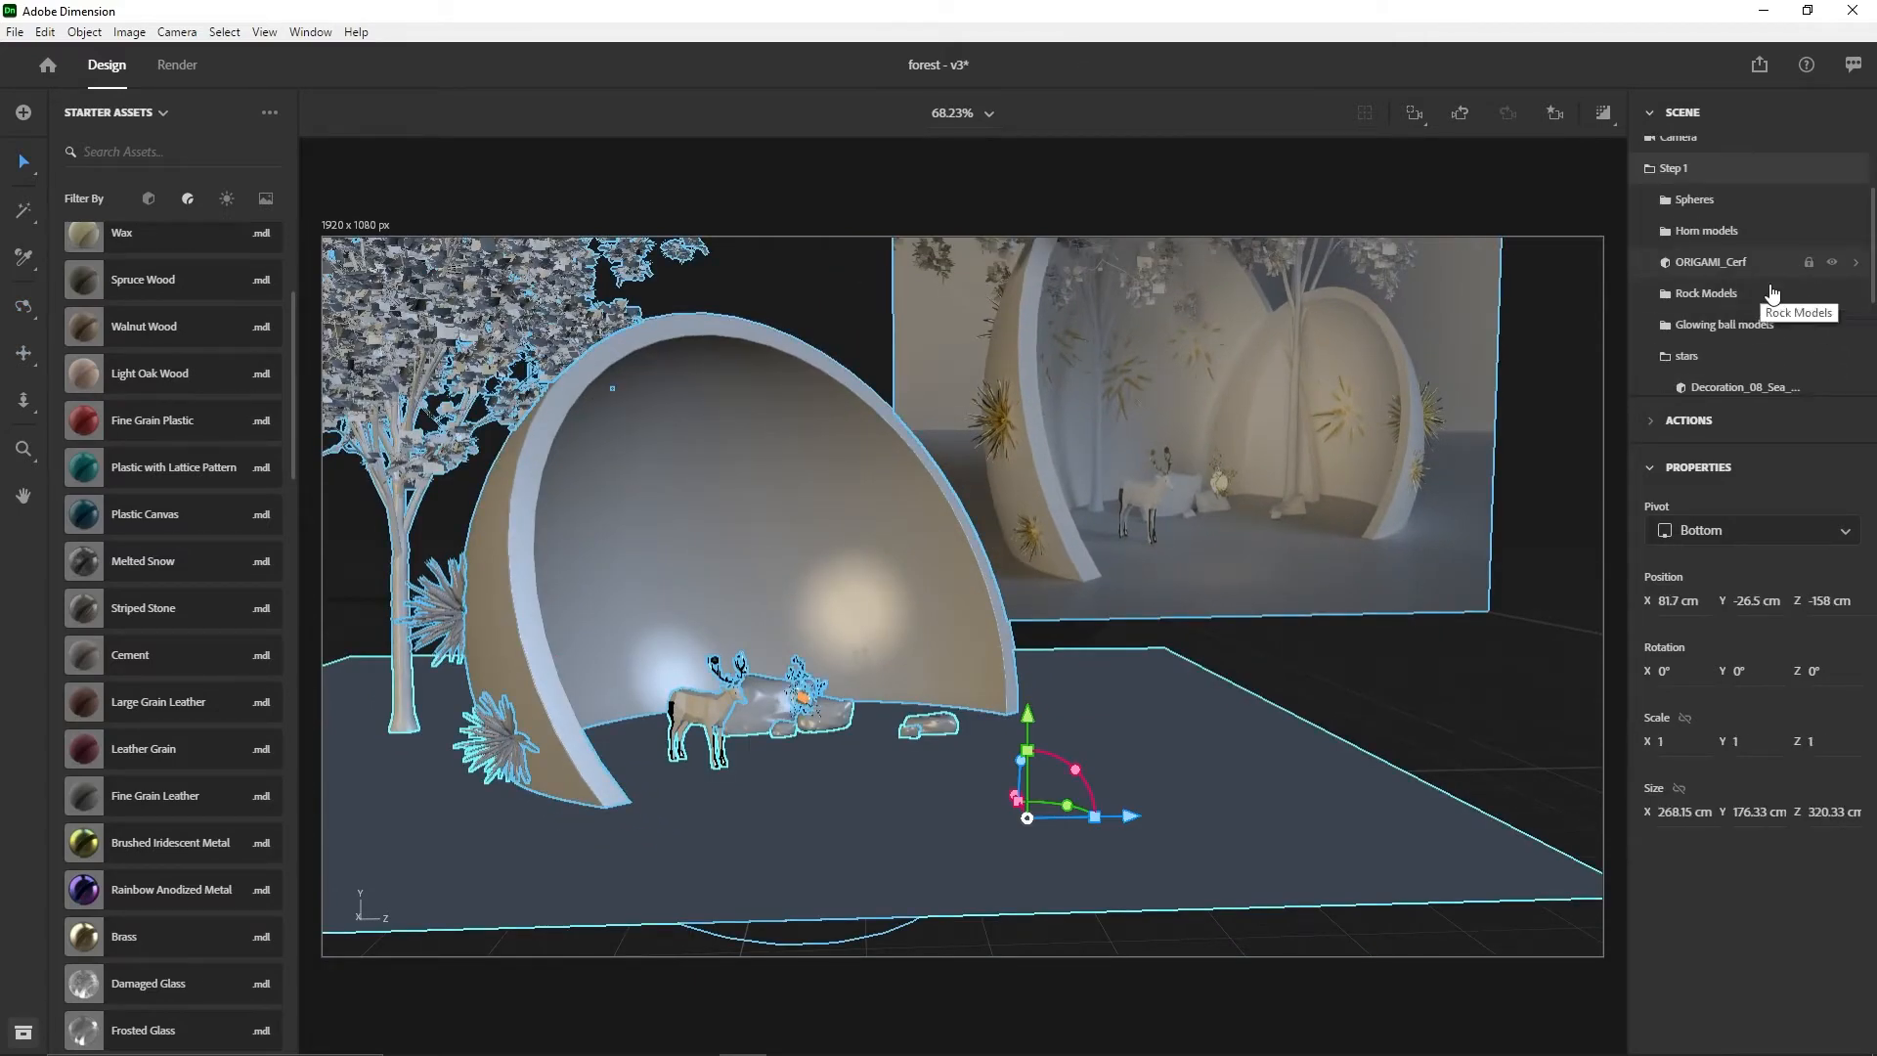
{"action": "left_click", "coordinate": [1665, 232]}
{"action": "left_click", "coordinate": [1704, 263]}
{"action": "left_click", "coordinate": [1665, 232]}
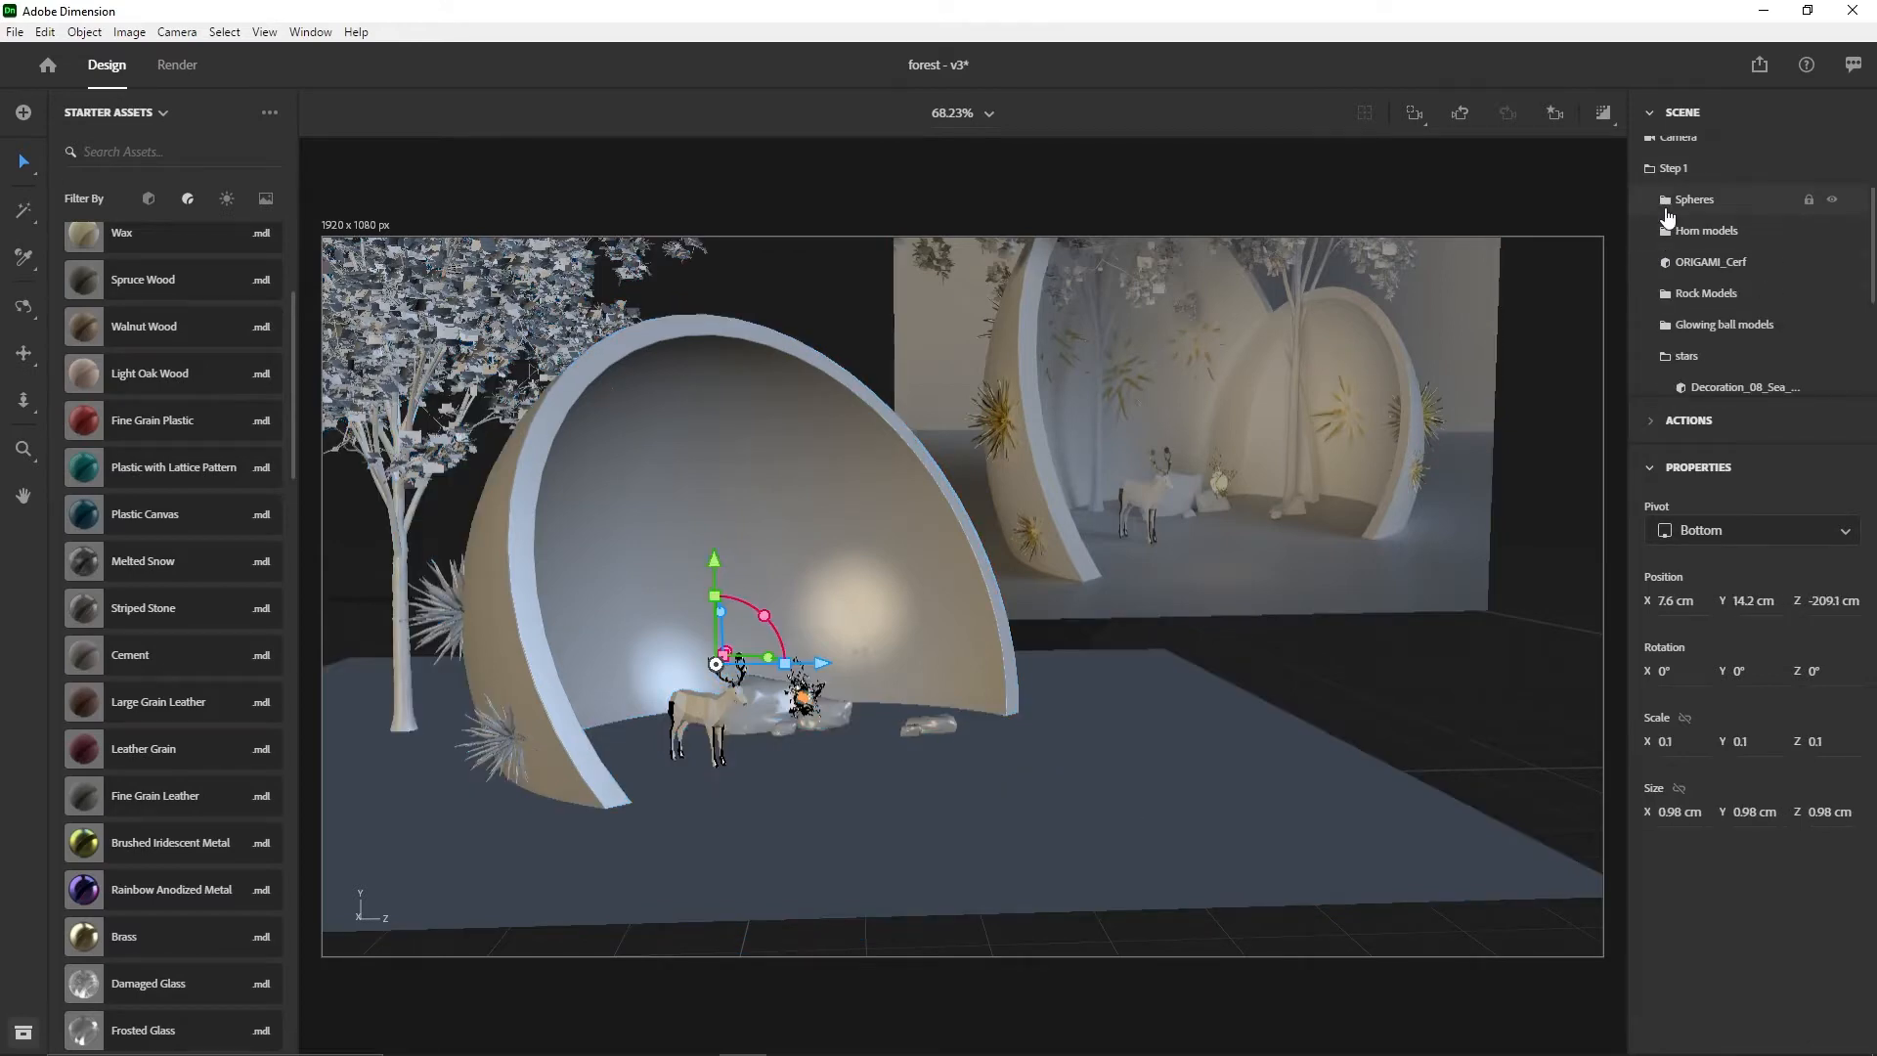
{"action": "left_click", "coordinate": [1667, 207]}
{"action": "left_click", "coordinate": [1709, 233]}
{"action": "left_click", "coordinate": [1129, 552]}
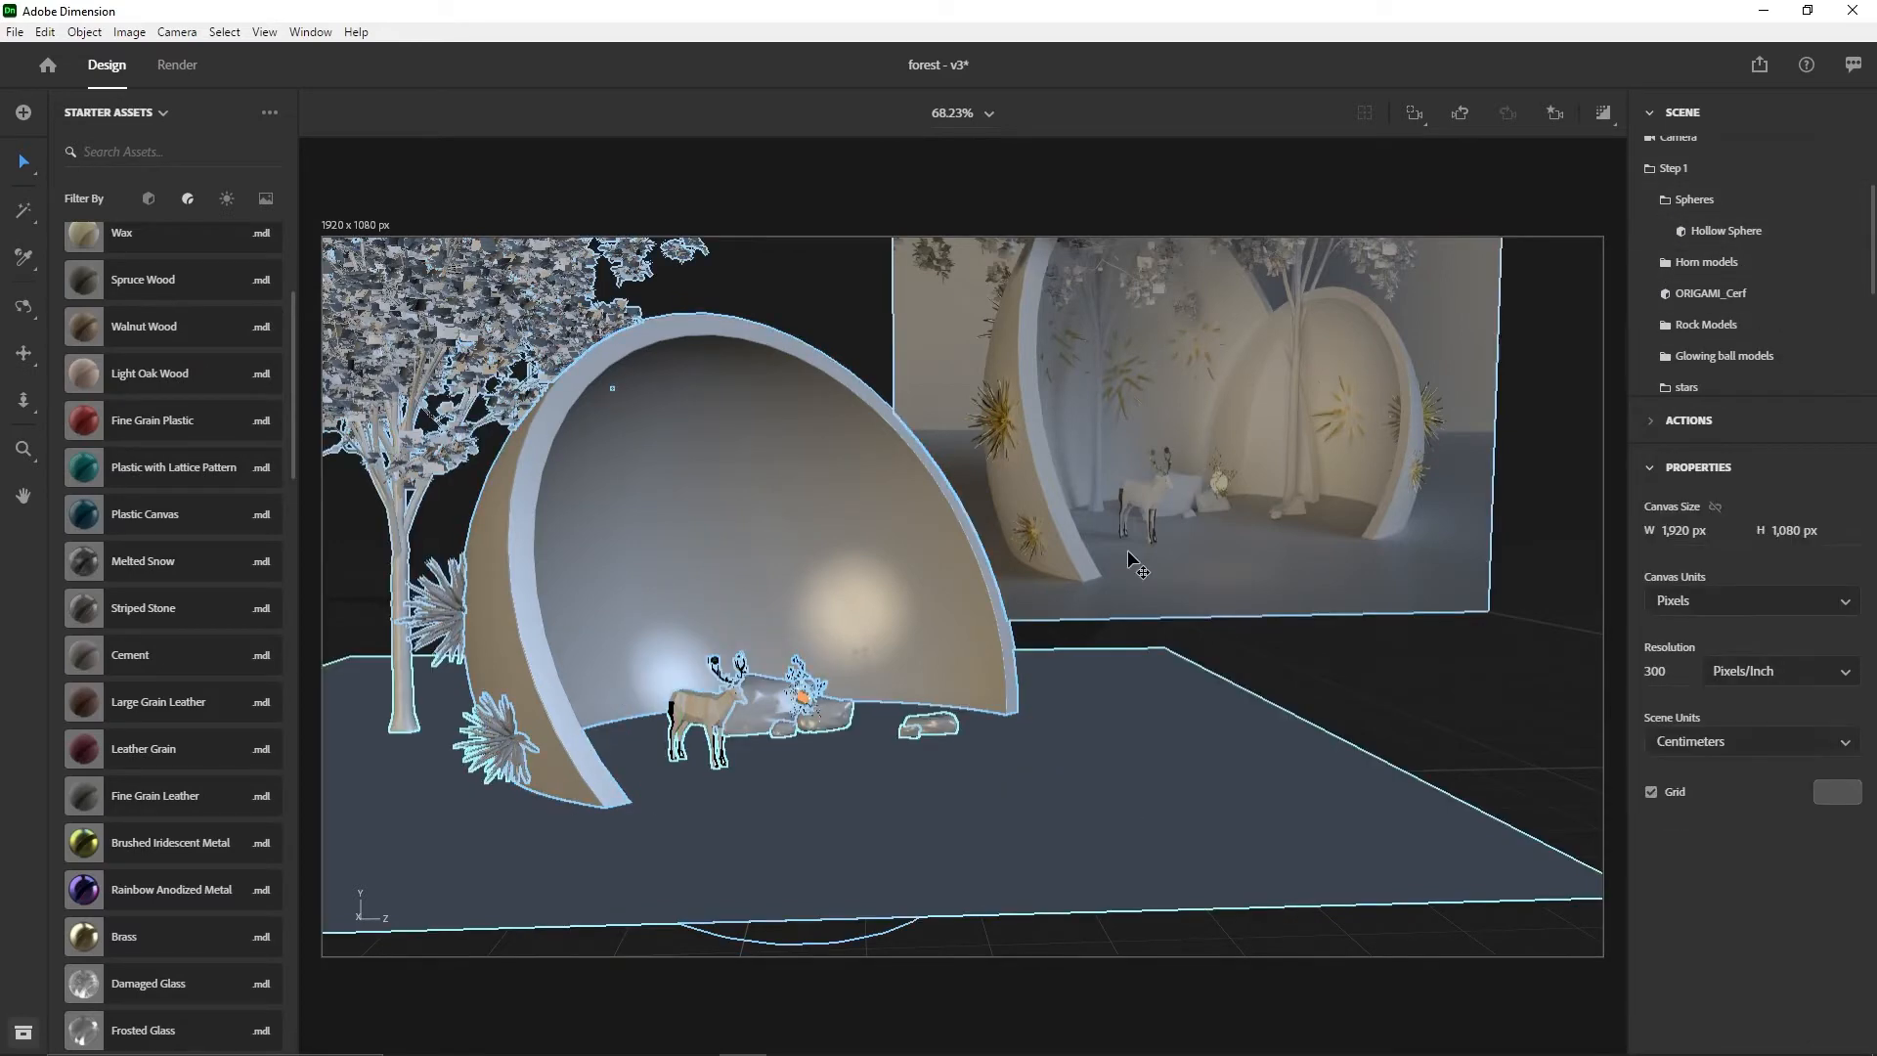
{"action": "left_click", "coordinate": [1717, 234]}
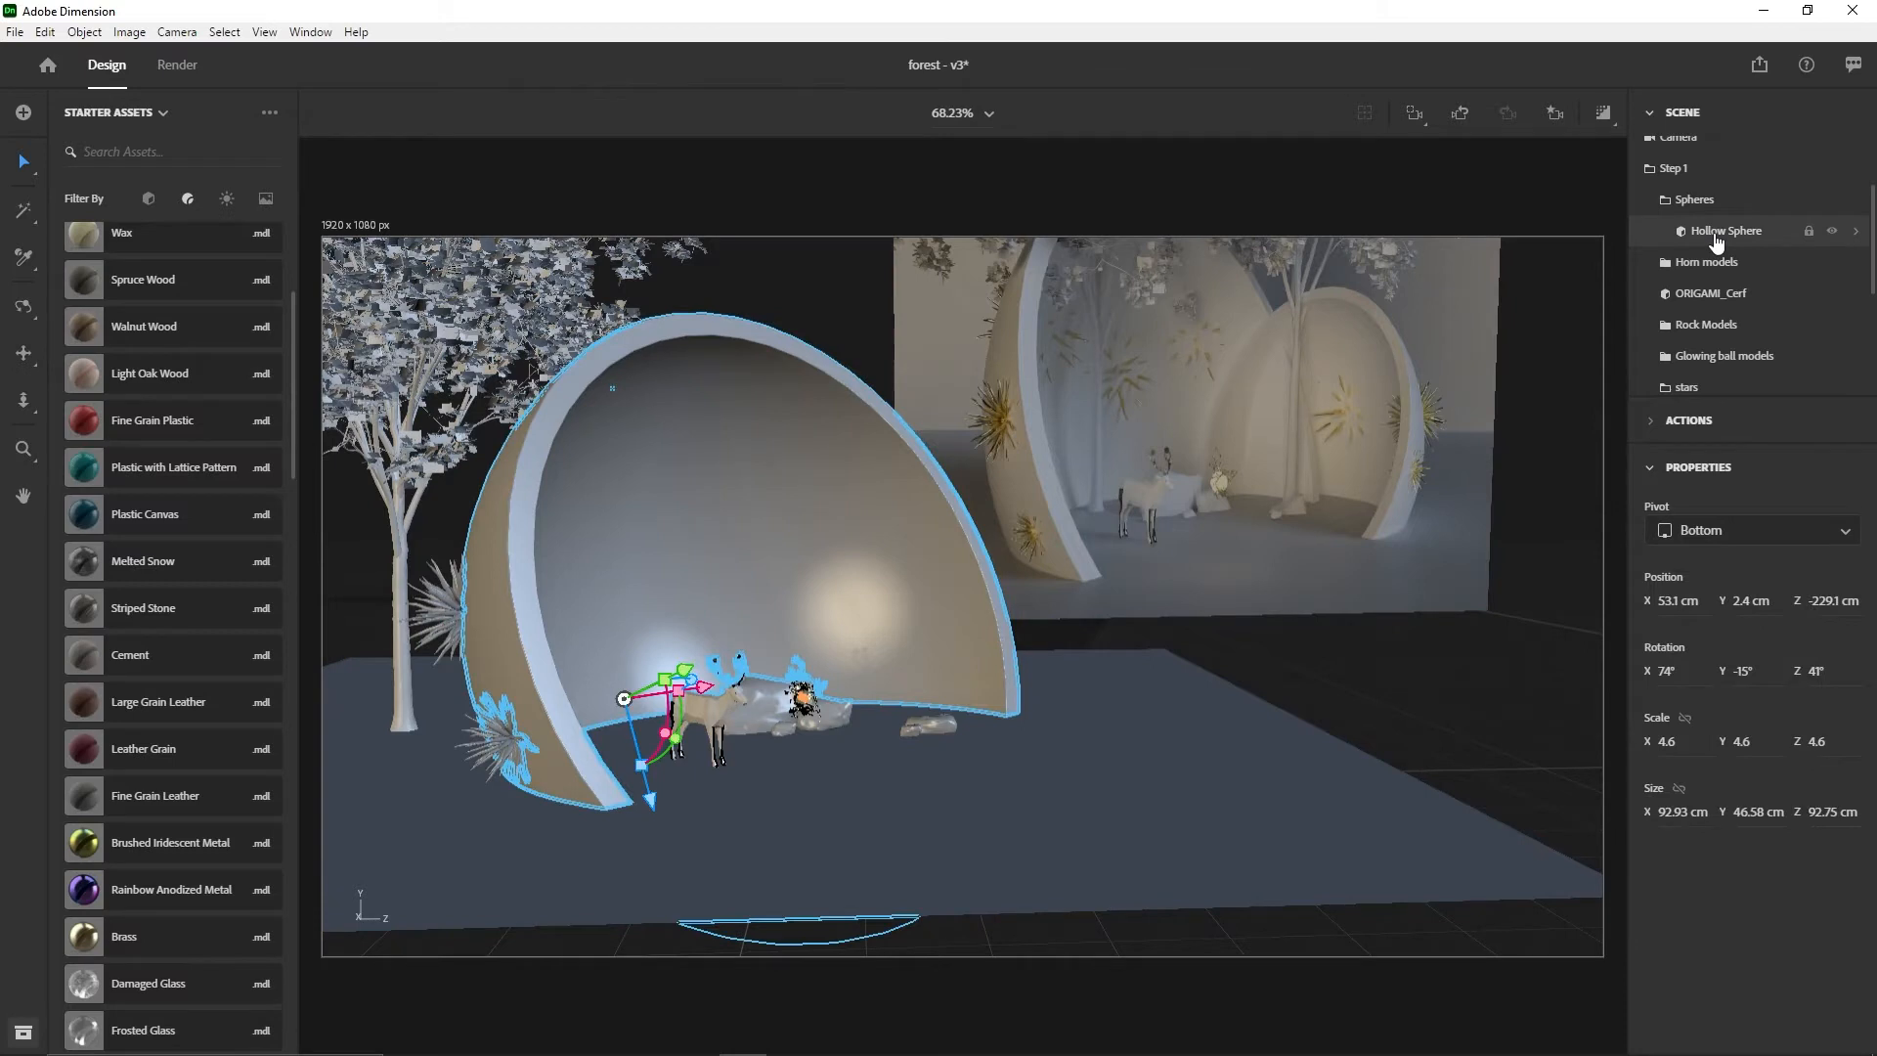
- Duplicate the Hollow Sphere dome, shrink one of the two to scale 4 and turn it to Z 117°
{"action": "key", "text": "ctrl+d"}
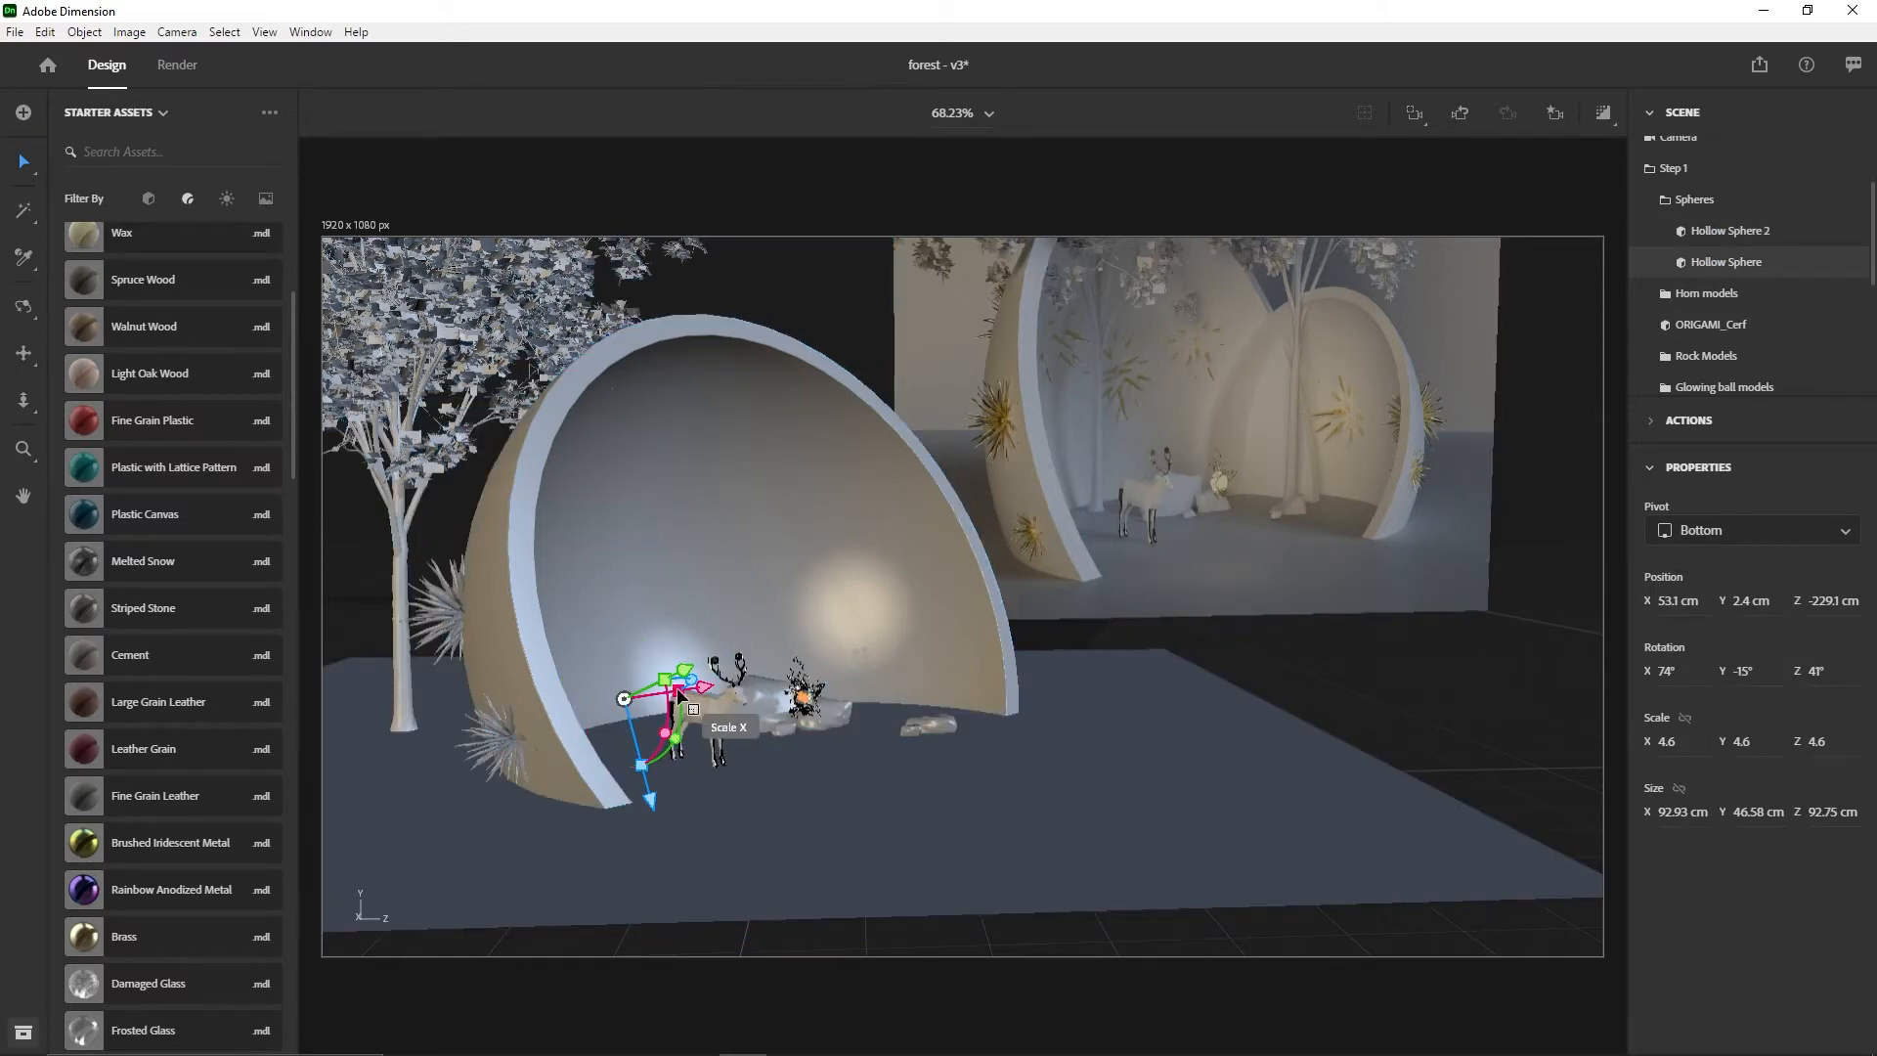
{"action": "key", "text": "1"}
{"action": "left_click_drag", "start_coordinate": [688, 694], "coordinate": [744, 795]}
{"action": "key", "text": "v"}
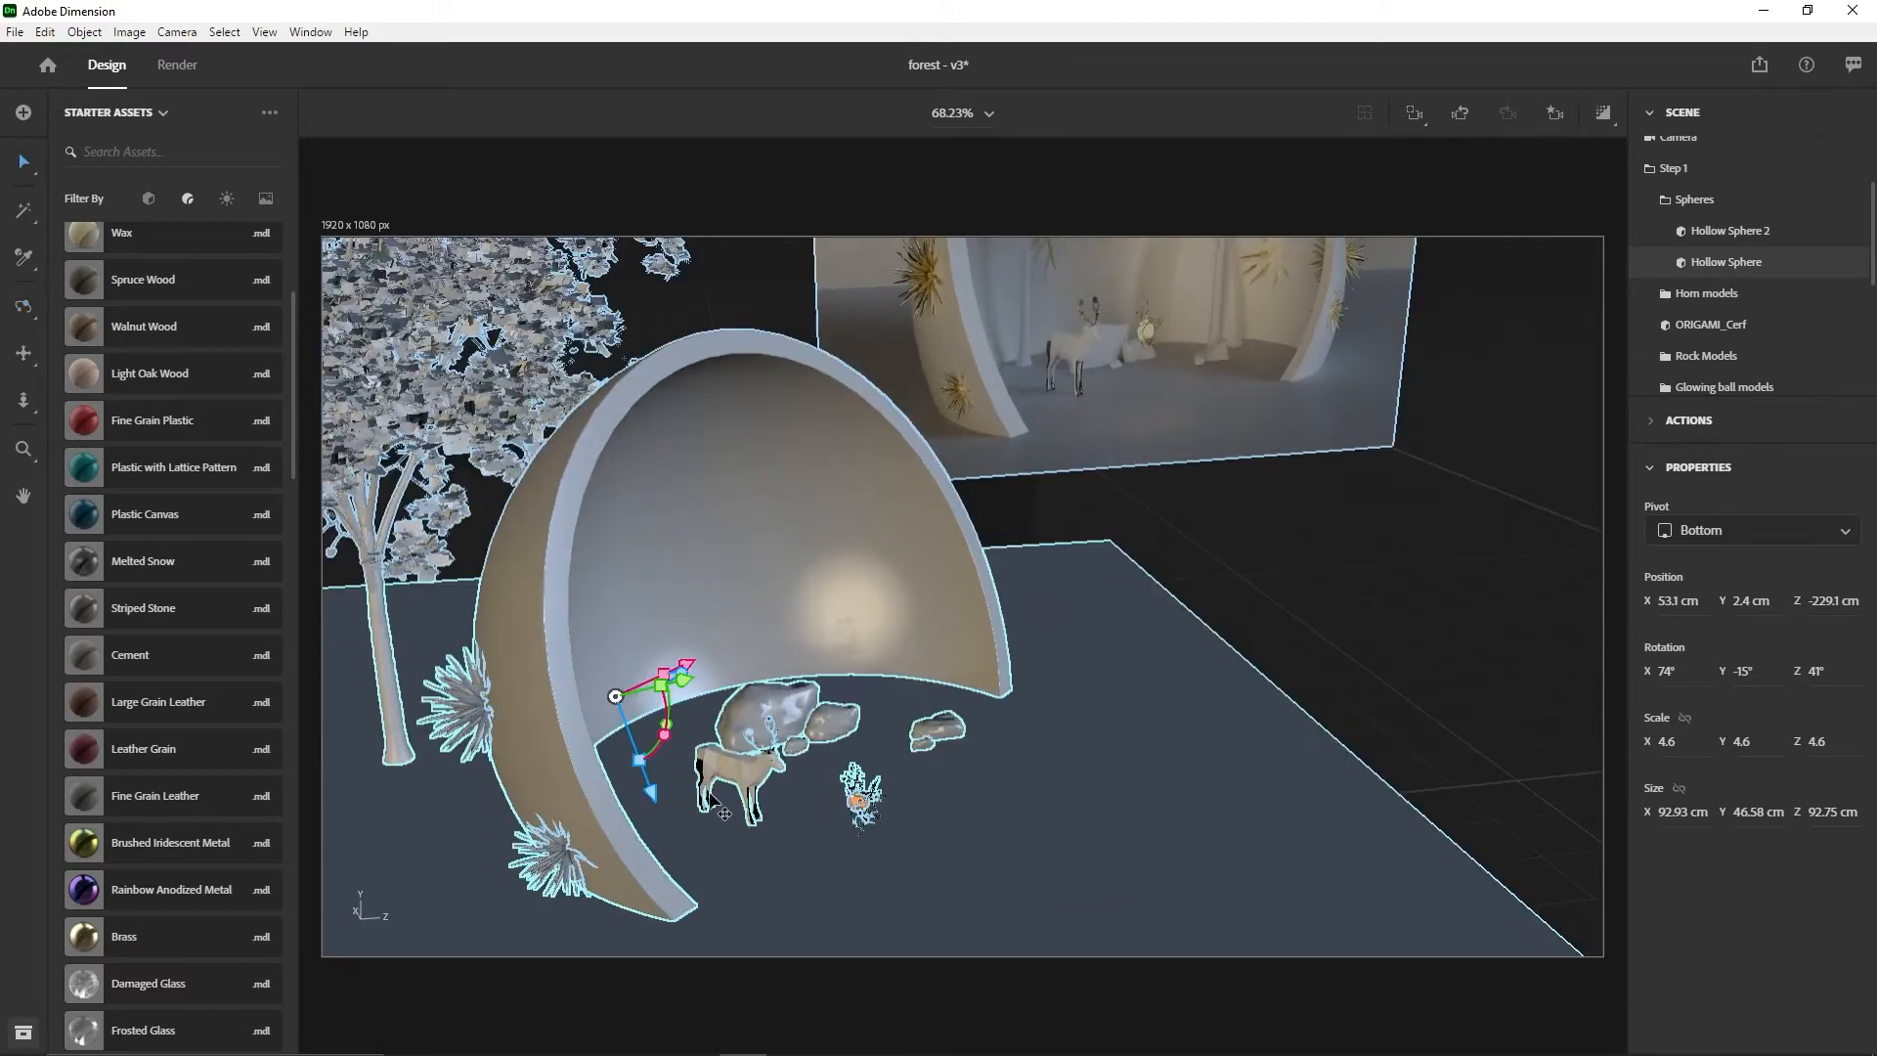
{"action": "left_click_drag", "start_coordinate": [684, 667], "coordinate": [578, 706]}
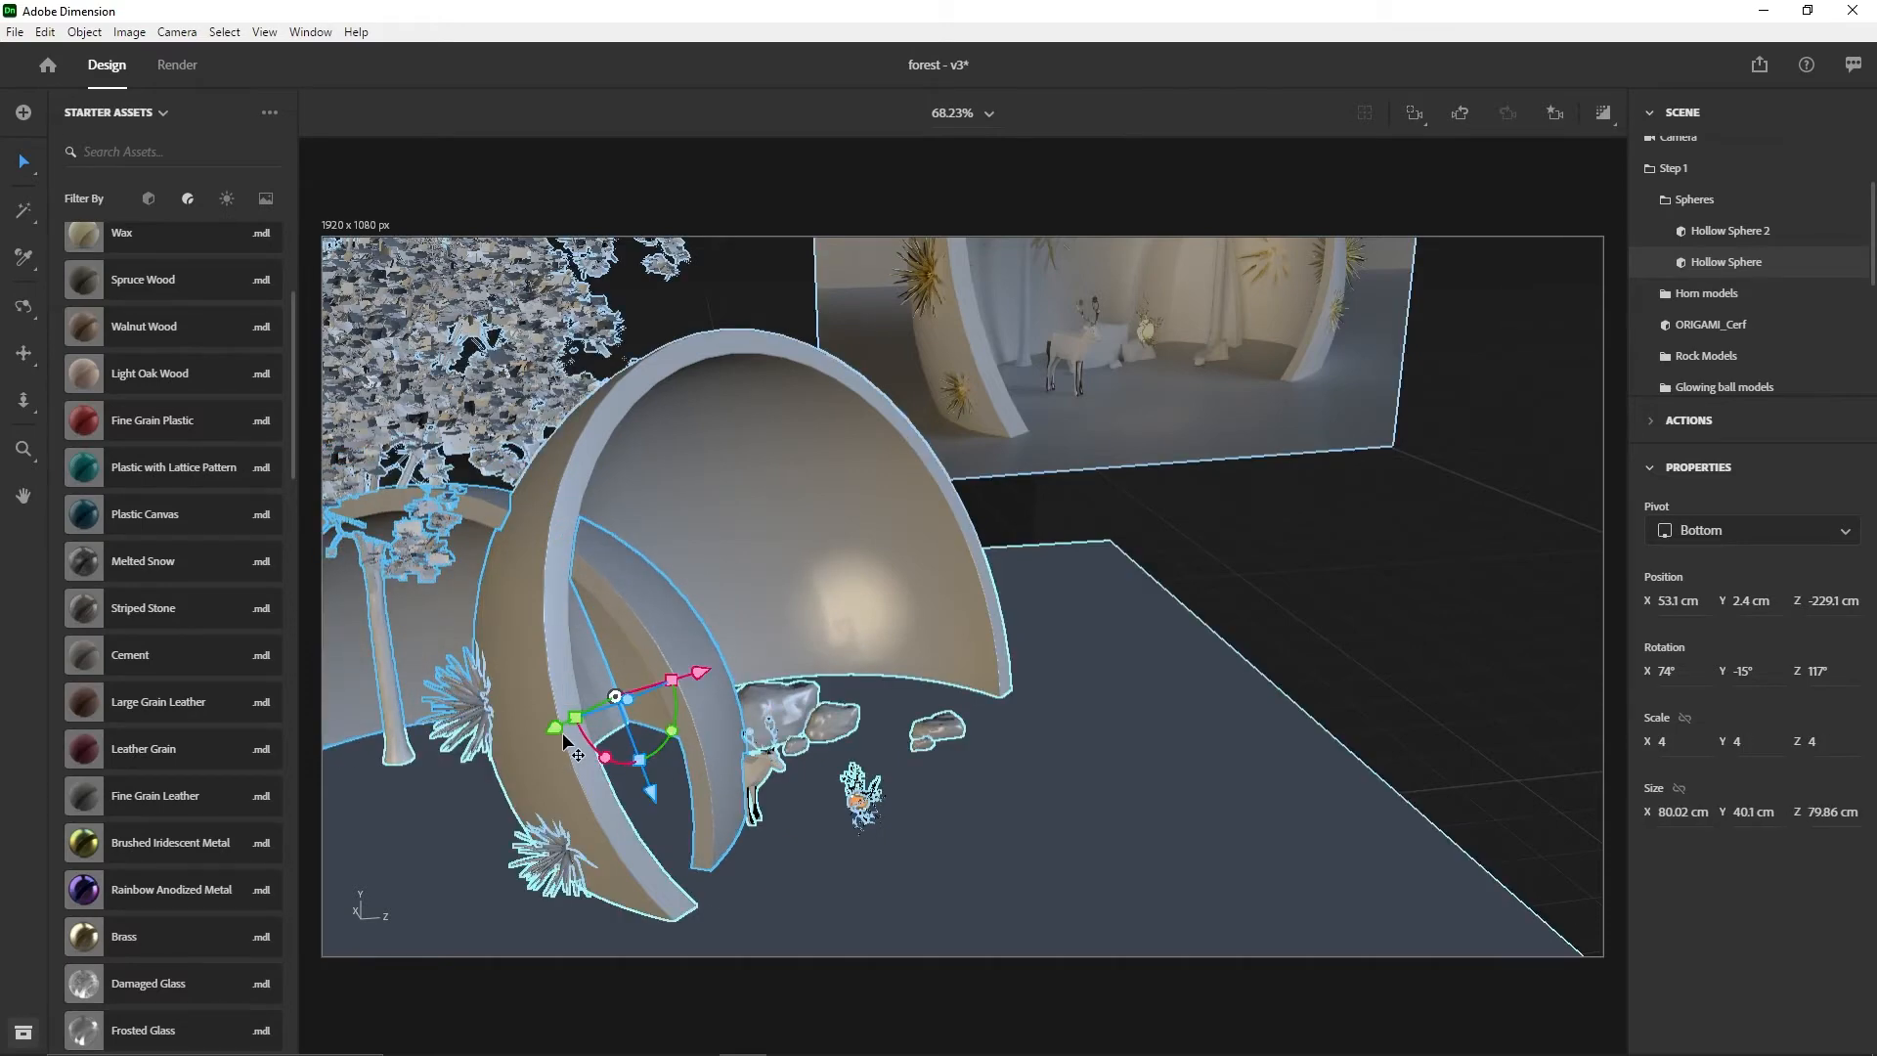
- Move the smaller dome to about X 57.6 cm, Y 12.5 cm, Z -161.6 cm, rotated to X 94°, Y -14°, Z 140°
{"action": "left_click_drag", "start_coordinate": [924, 682], "coordinate": [1006, 657]}
{"action": "mouse_move", "coordinate": [926, 610]}
{"action": "left_mouse_down"}
{"action": "mouse_move", "coordinate": [985, 600]}
{"action": "mouse_move", "coordinate": [947, 614]}
{"action": "left_mouse_up"}
{"action": "key", "text": "2"}
{"action": "key", "text": "1"}
{"action": "left_click_drag", "start_coordinate": [1043, 777], "coordinate": [983, 702]}
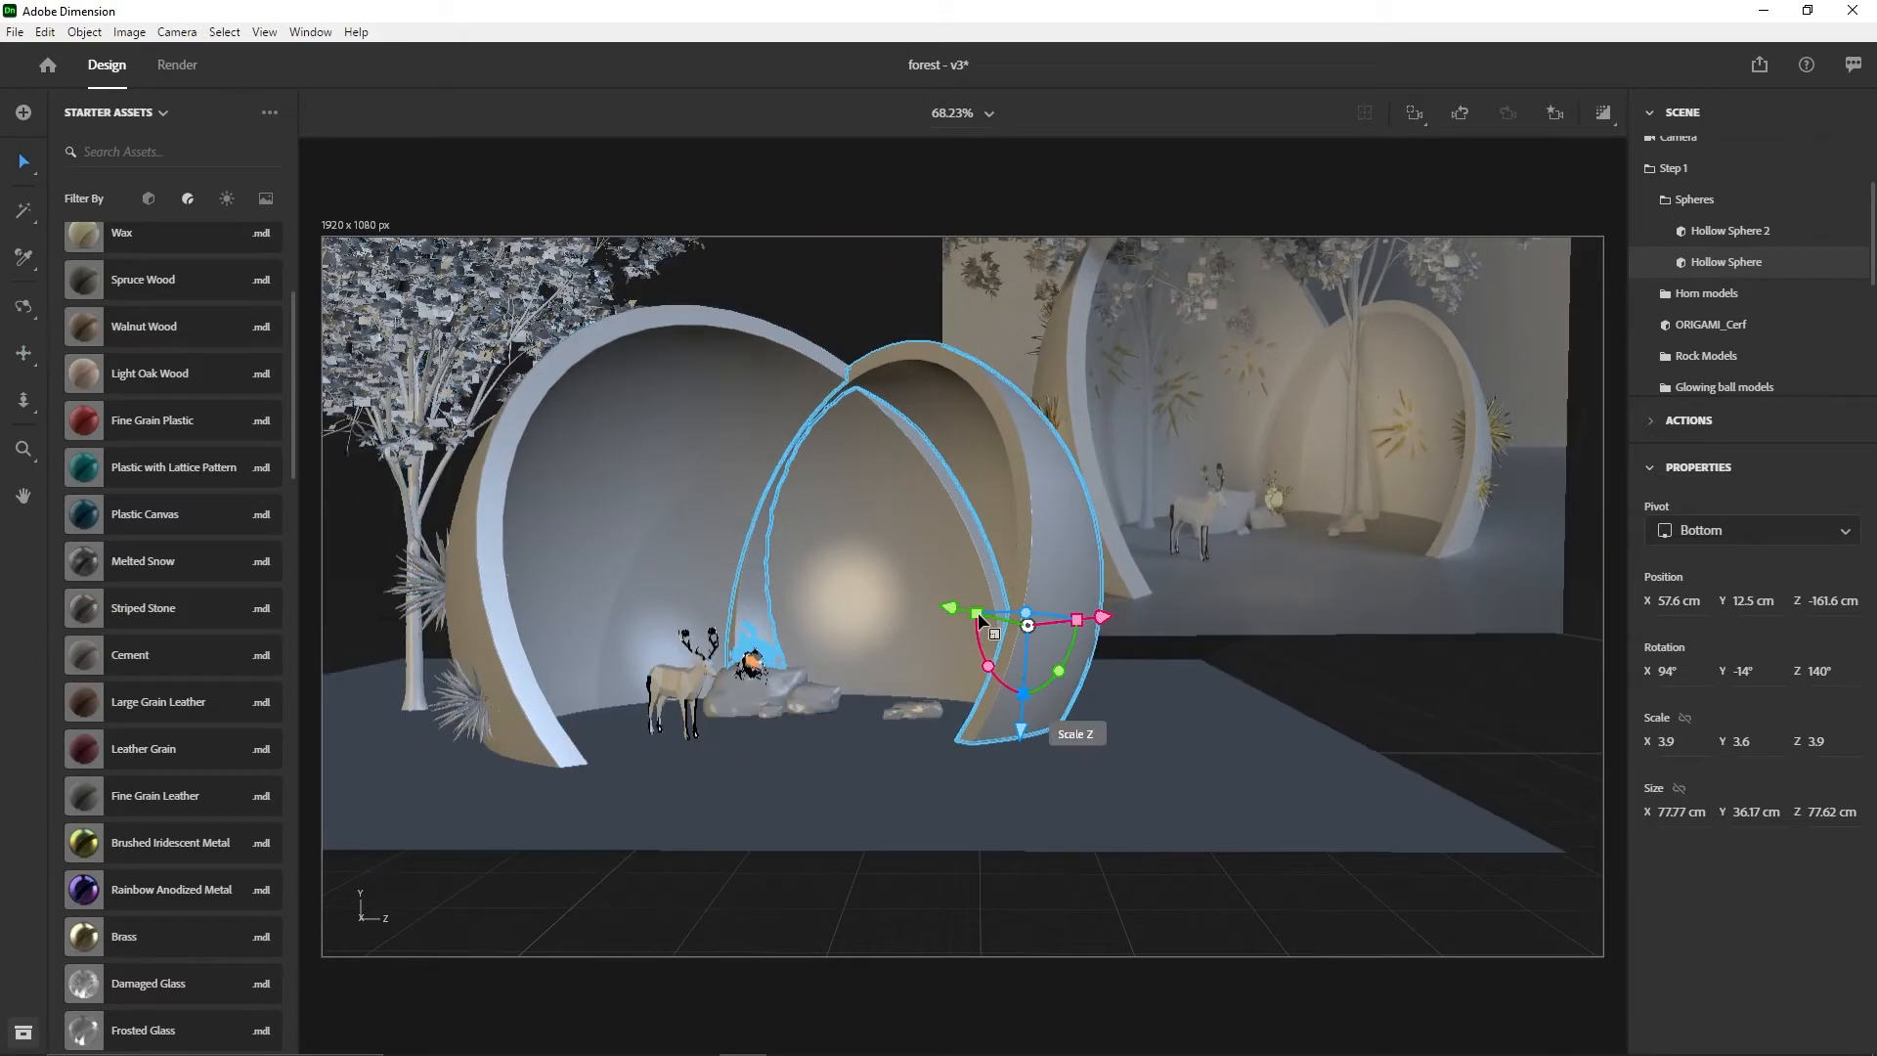
- Shrink the smaller dome to scale X 3.5, Y 3.3, Z 3.5 and place it at about X 57.4 cm, Y 11.6 cm, Z -149.6 cm
{"action": "left_click_drag", "start_coordinate": [976, 612], "coordinate": [952, 614]}
{"action": "mouse_move", "coordinate": [1113, 623]}
{"action": "left_mouse_down"}
{"action": "mouse_move", "coordinate": [1179, 637]}
{"action": "mouse_move", "coordinate": [1125, 653]}
{"action": "left_mouse_up"}
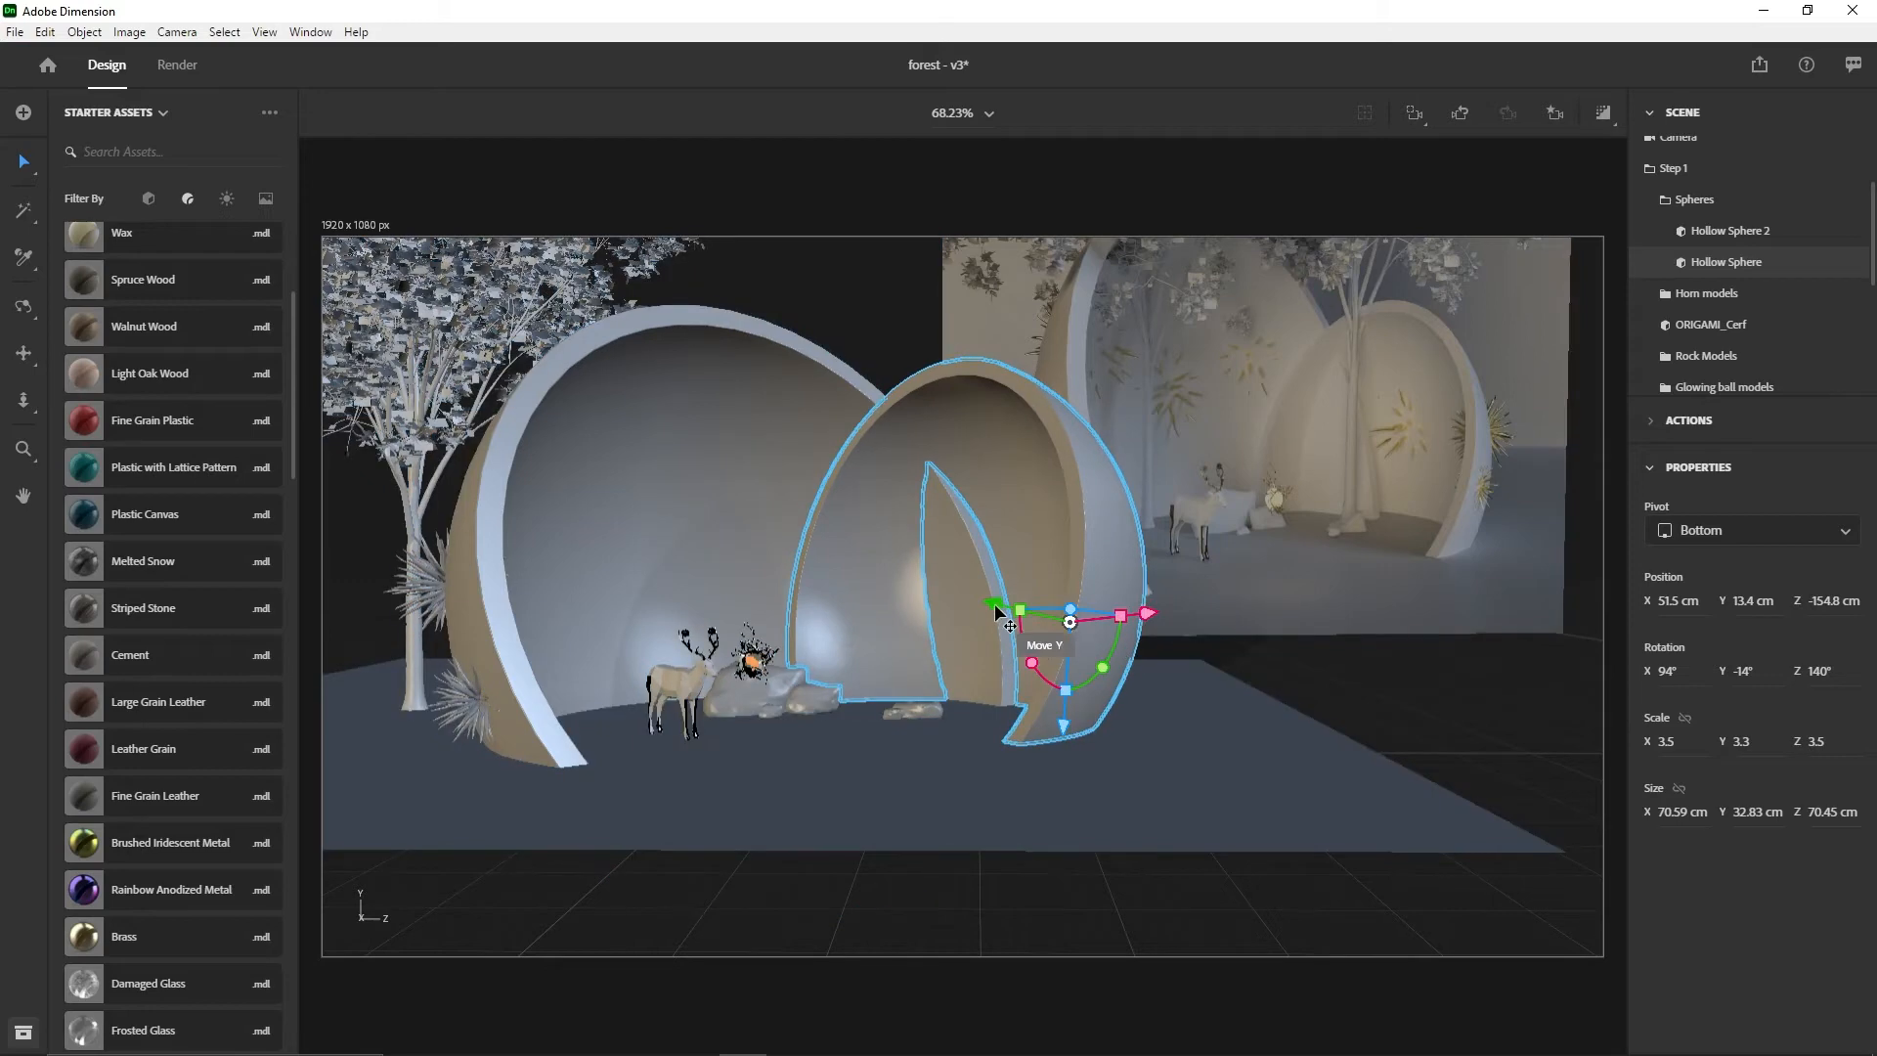
{"action": "left_click_drag", "start_coordinate": [995, 604], "coordinate": [1014, 609]}
{"action": "left_click_drag", "start_coordinate": [1174, 630], "coordinate": [1178, 632]}
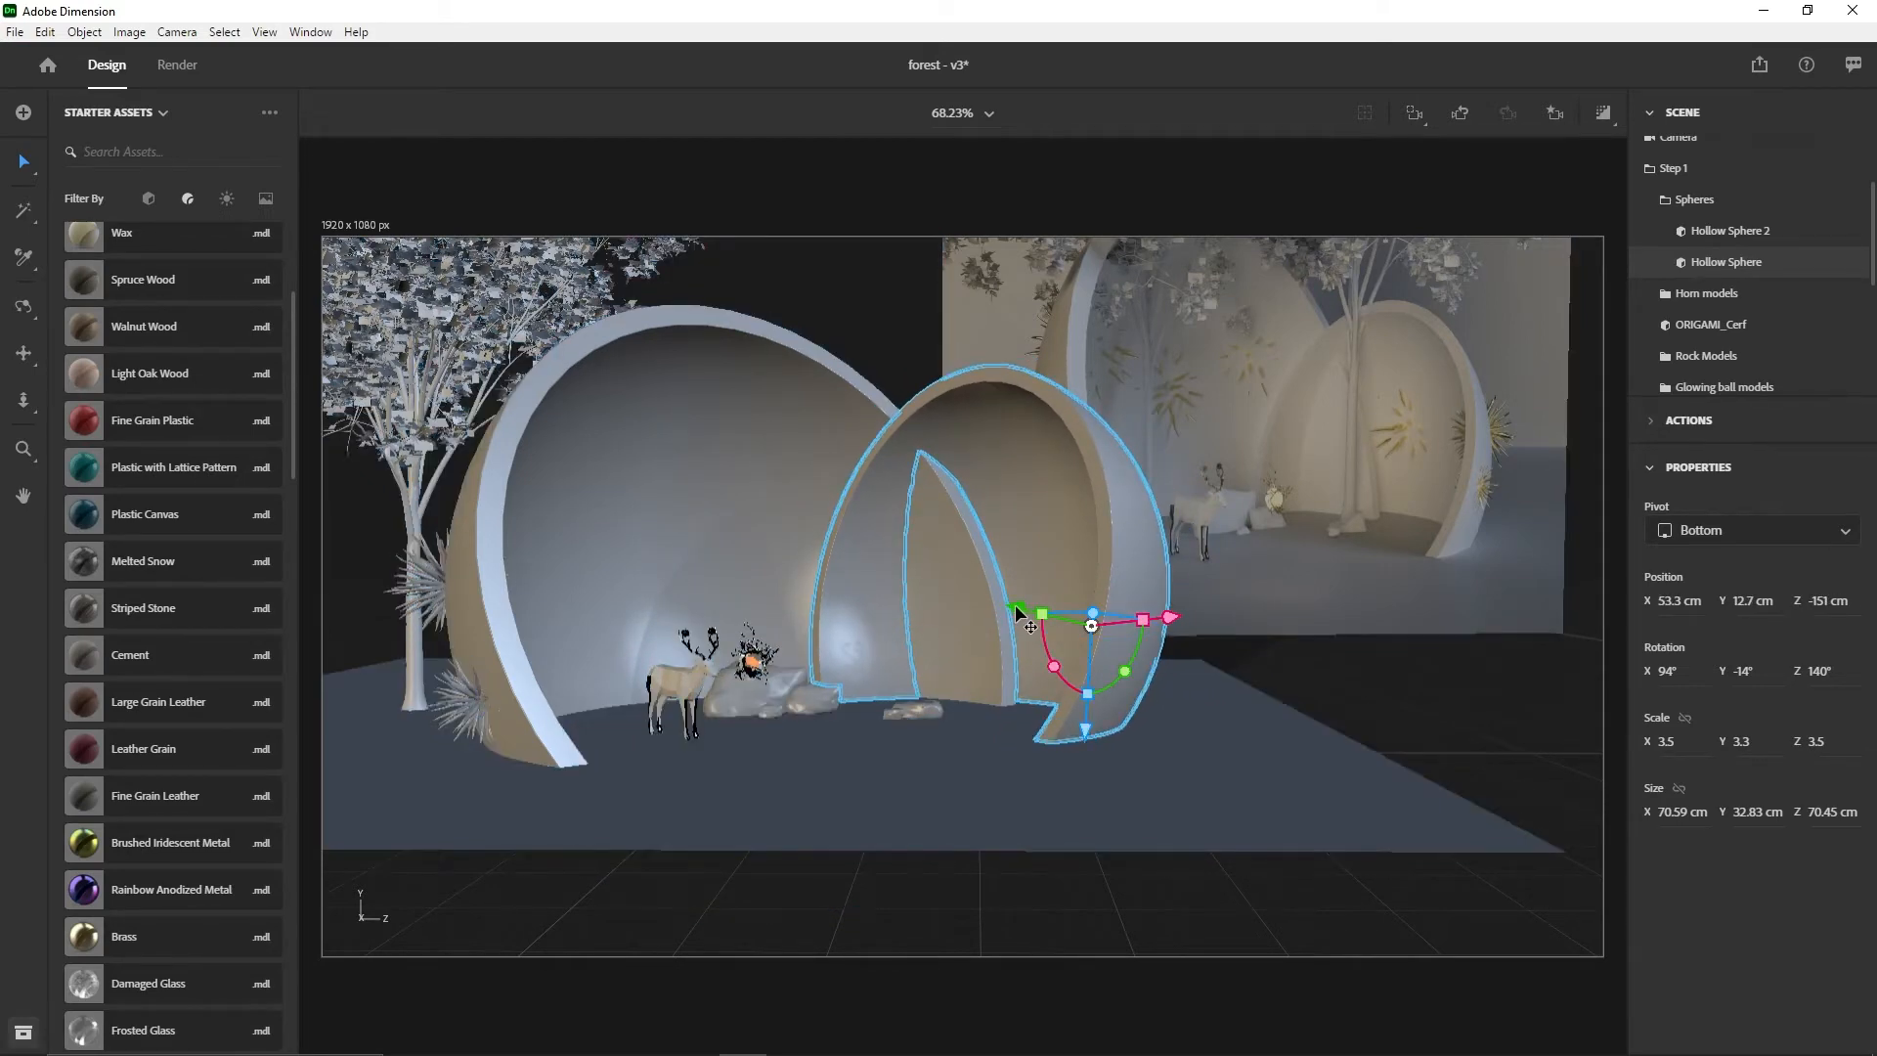
{"action": "left_click_drag", "start_coordinate": [1015, 604], "coordinate": [1034, 612]}
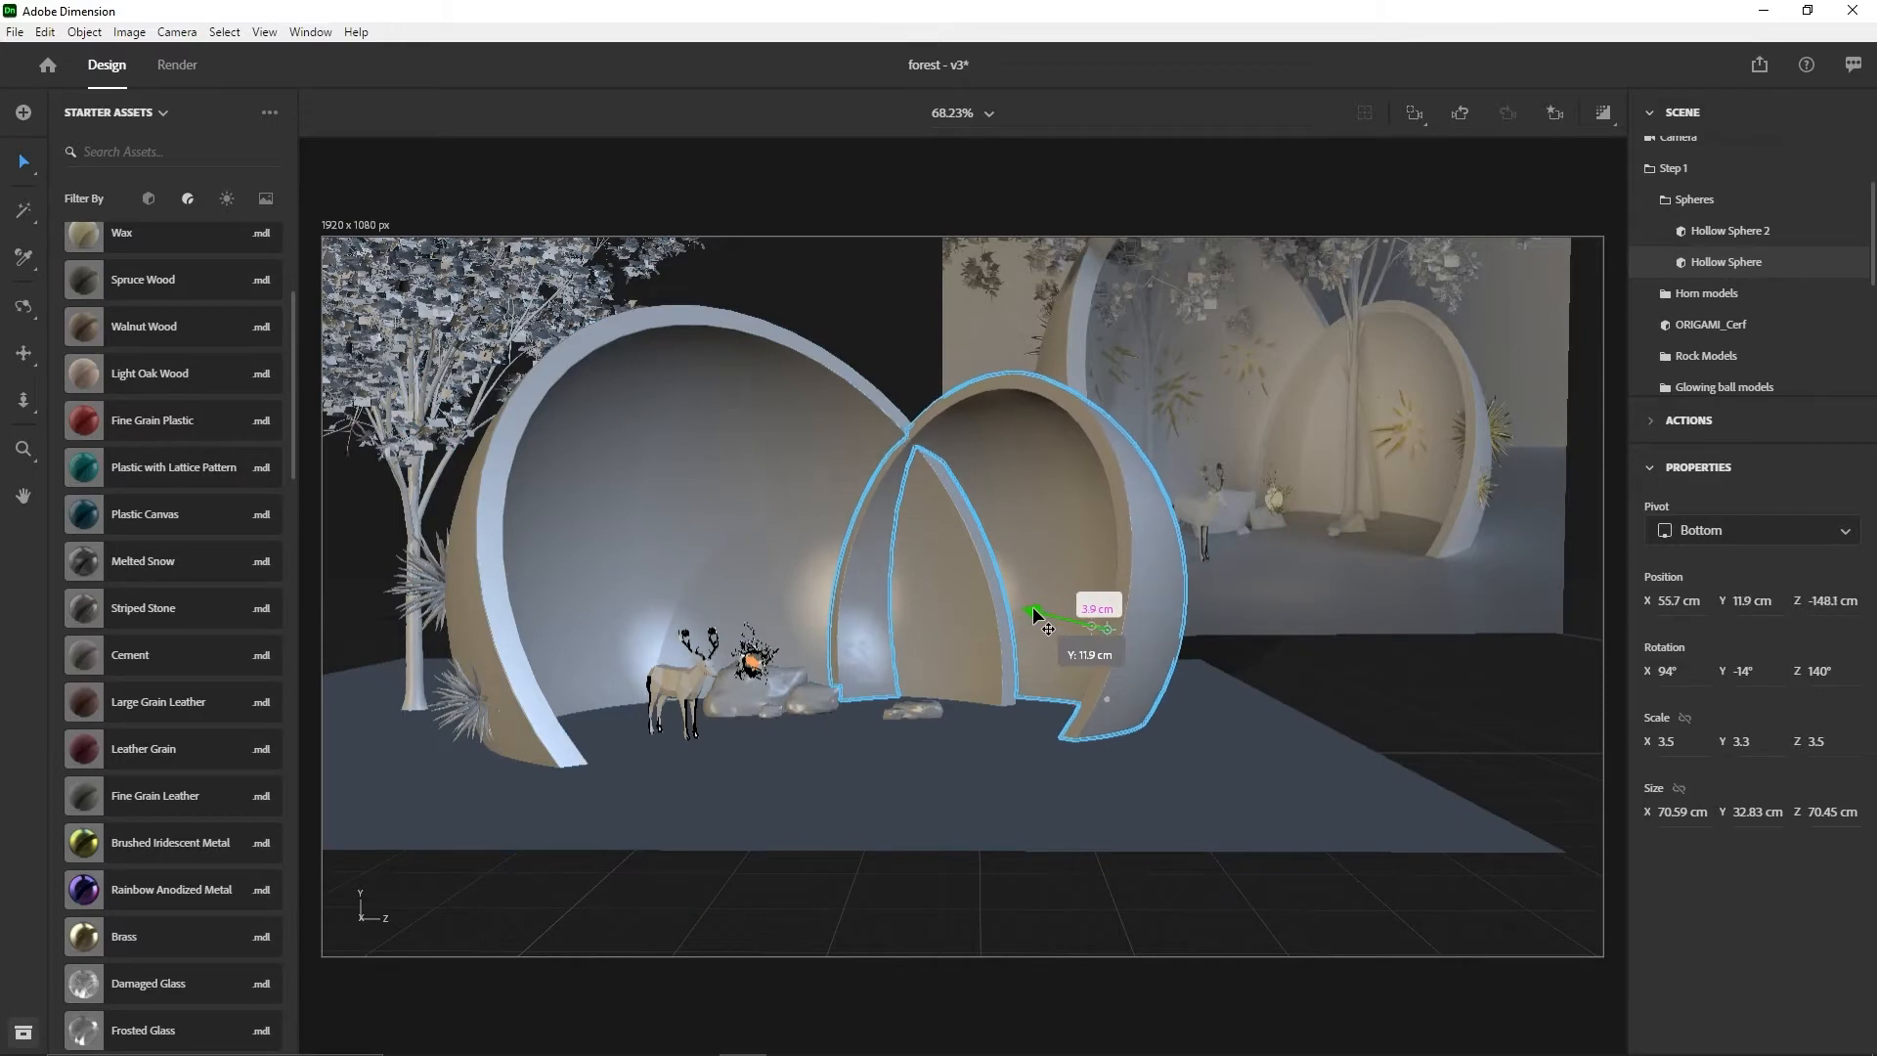
{"action": "mouse_move", "coordinate": [1168, 629]}
{"action": "left_mouse_down"}
{"action": "mouse_move", "coordinate": [1192, 623]}
{"action": "mouse_move", "coordinate": [1163, 627]}
{"action": "left_mouse_up"}
{"action": "middle_click_drag", "start_coordinate": [931, 606], "coordinate": [931, 606]}
{"action": "key", "text": "1"}
{"action": "left_click_drag", "start_coordinate": [889, 604], "coordinate": [870, 652]}
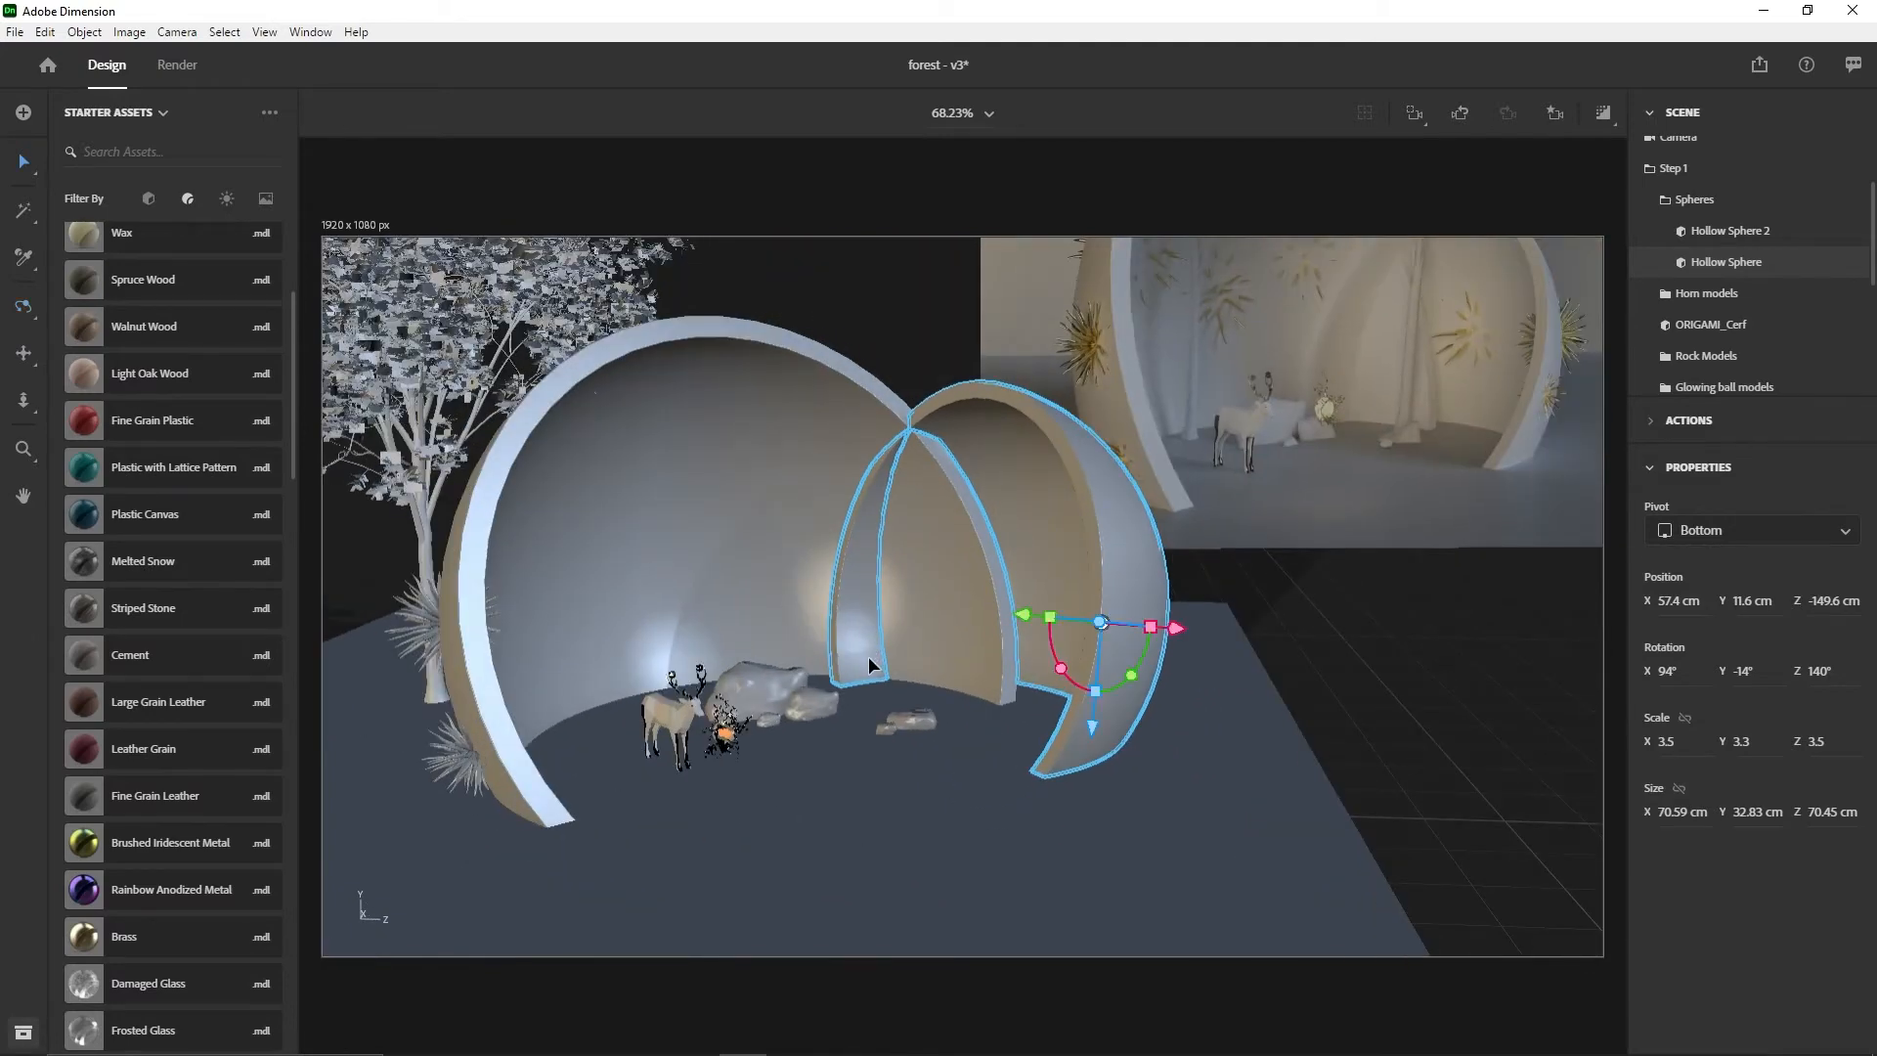
- Duplicate a star from the stars group, scale the copy to 0.9 and place it at about X 77.1 cm, Y 15 cm, Z -162.9 cm
{"action": "key", "text": "2"}
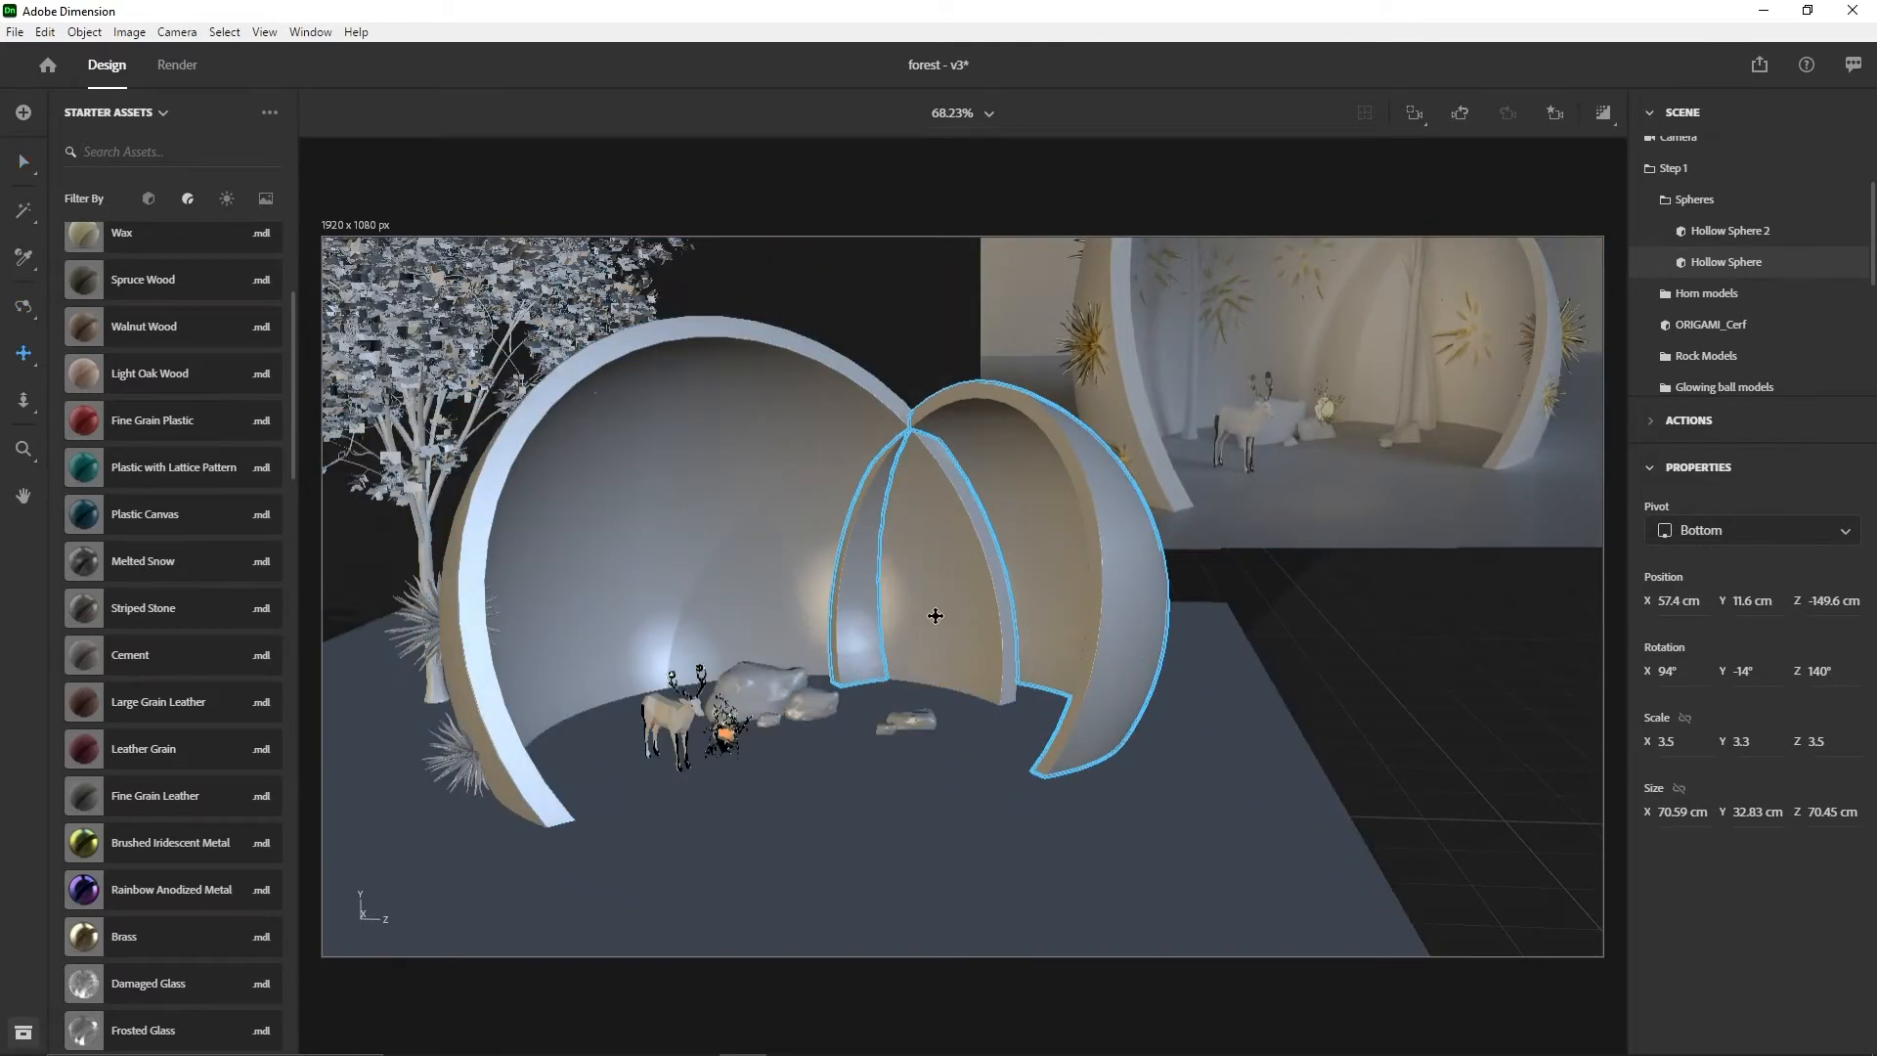
{"action": "left_click_drag", "start_coordinate": [935, 616], "coordinate": [973, 644]}
{"action": "key", "text": "v"}
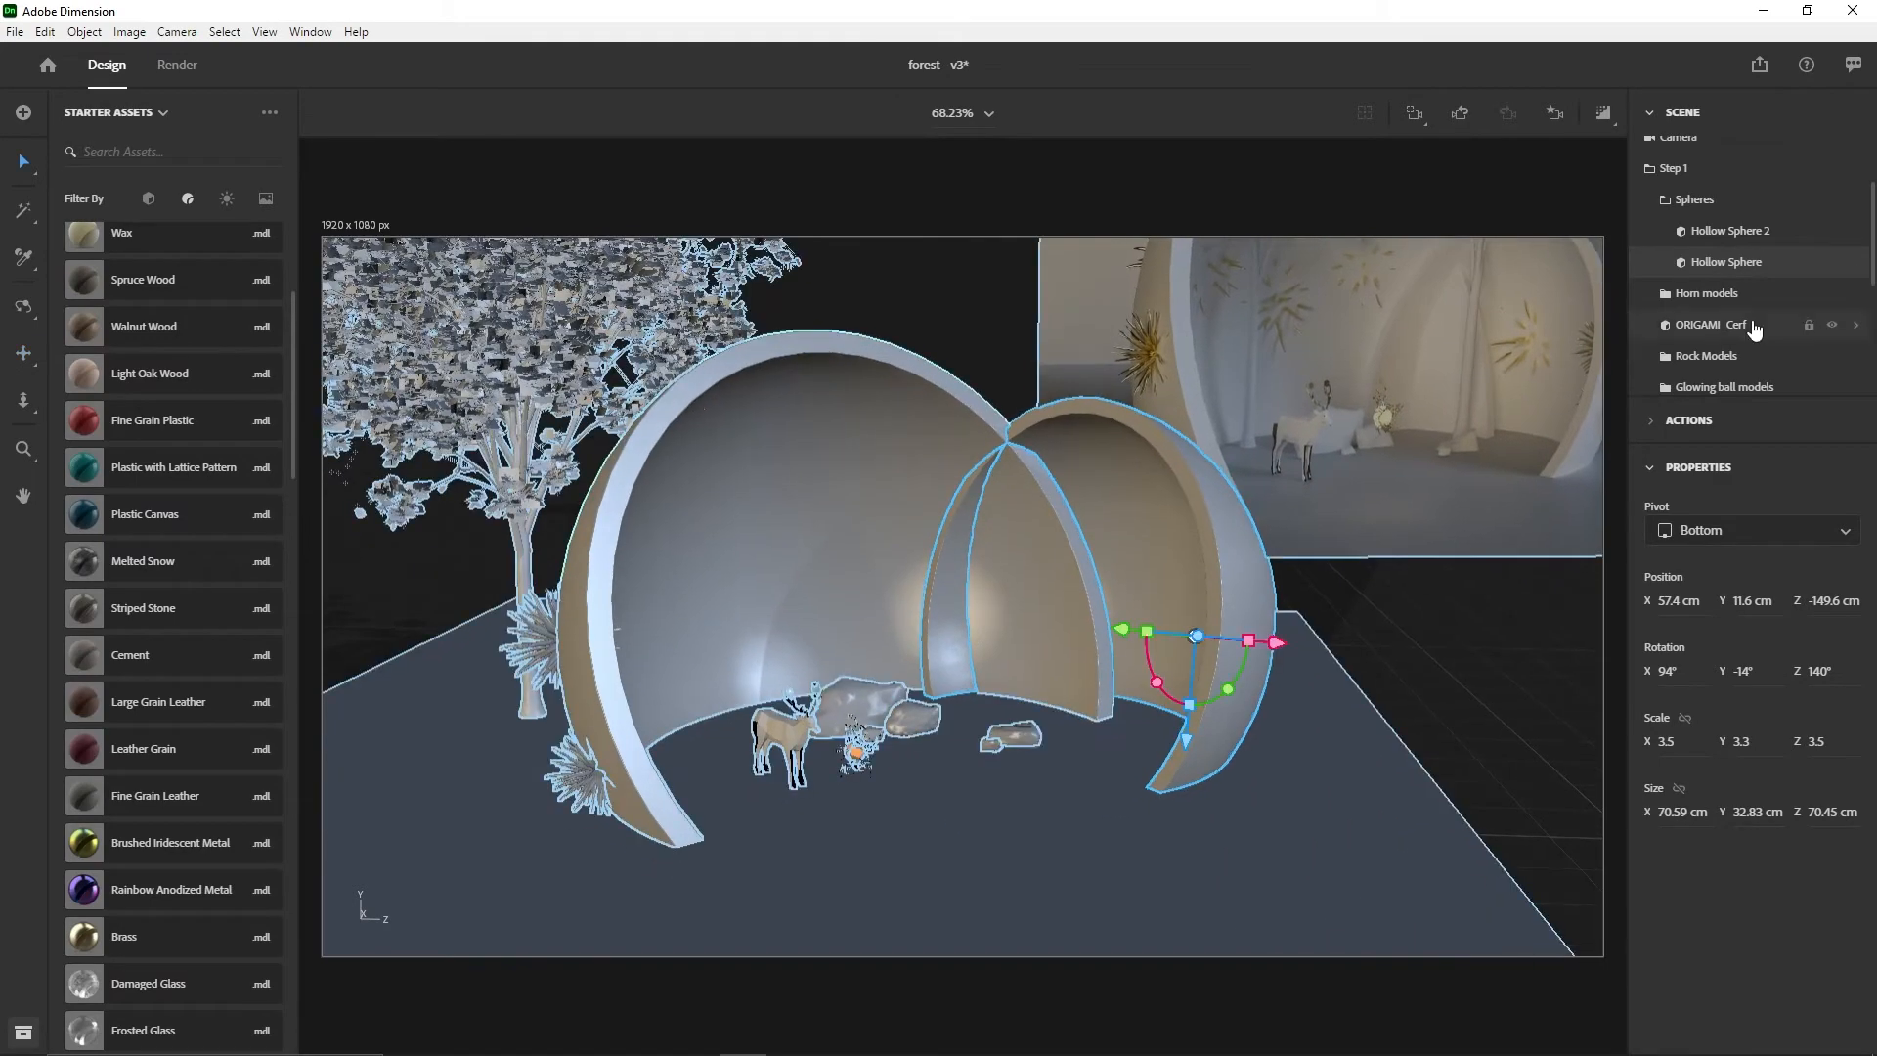
{"action": "scroll", "coordinate": [1755, 331], "scroll_direction": "down", "scroll_amount": 3}
{"action": "left_click", "coordinate": [1766, 350]}
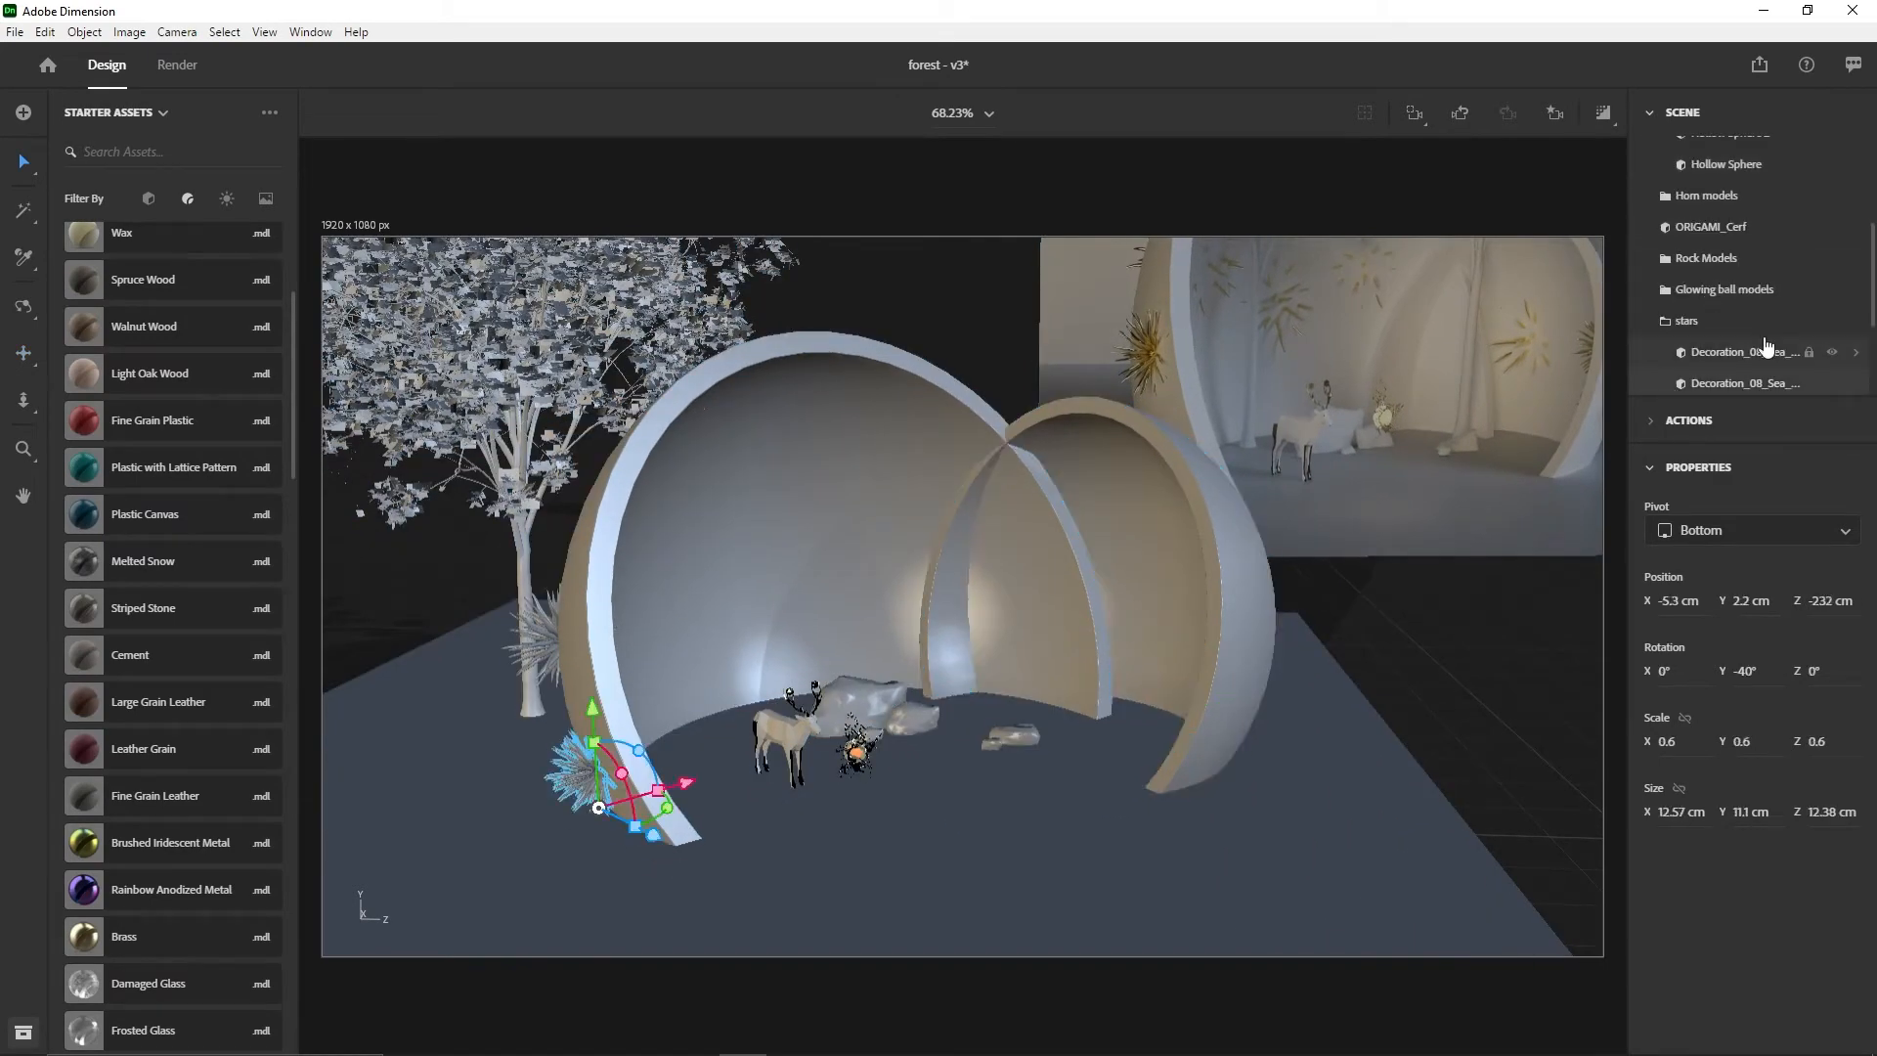
{"action": "scroll", "coordinate": [1767, 340], "scroll_direction": "down", "scroll_amount": 2}
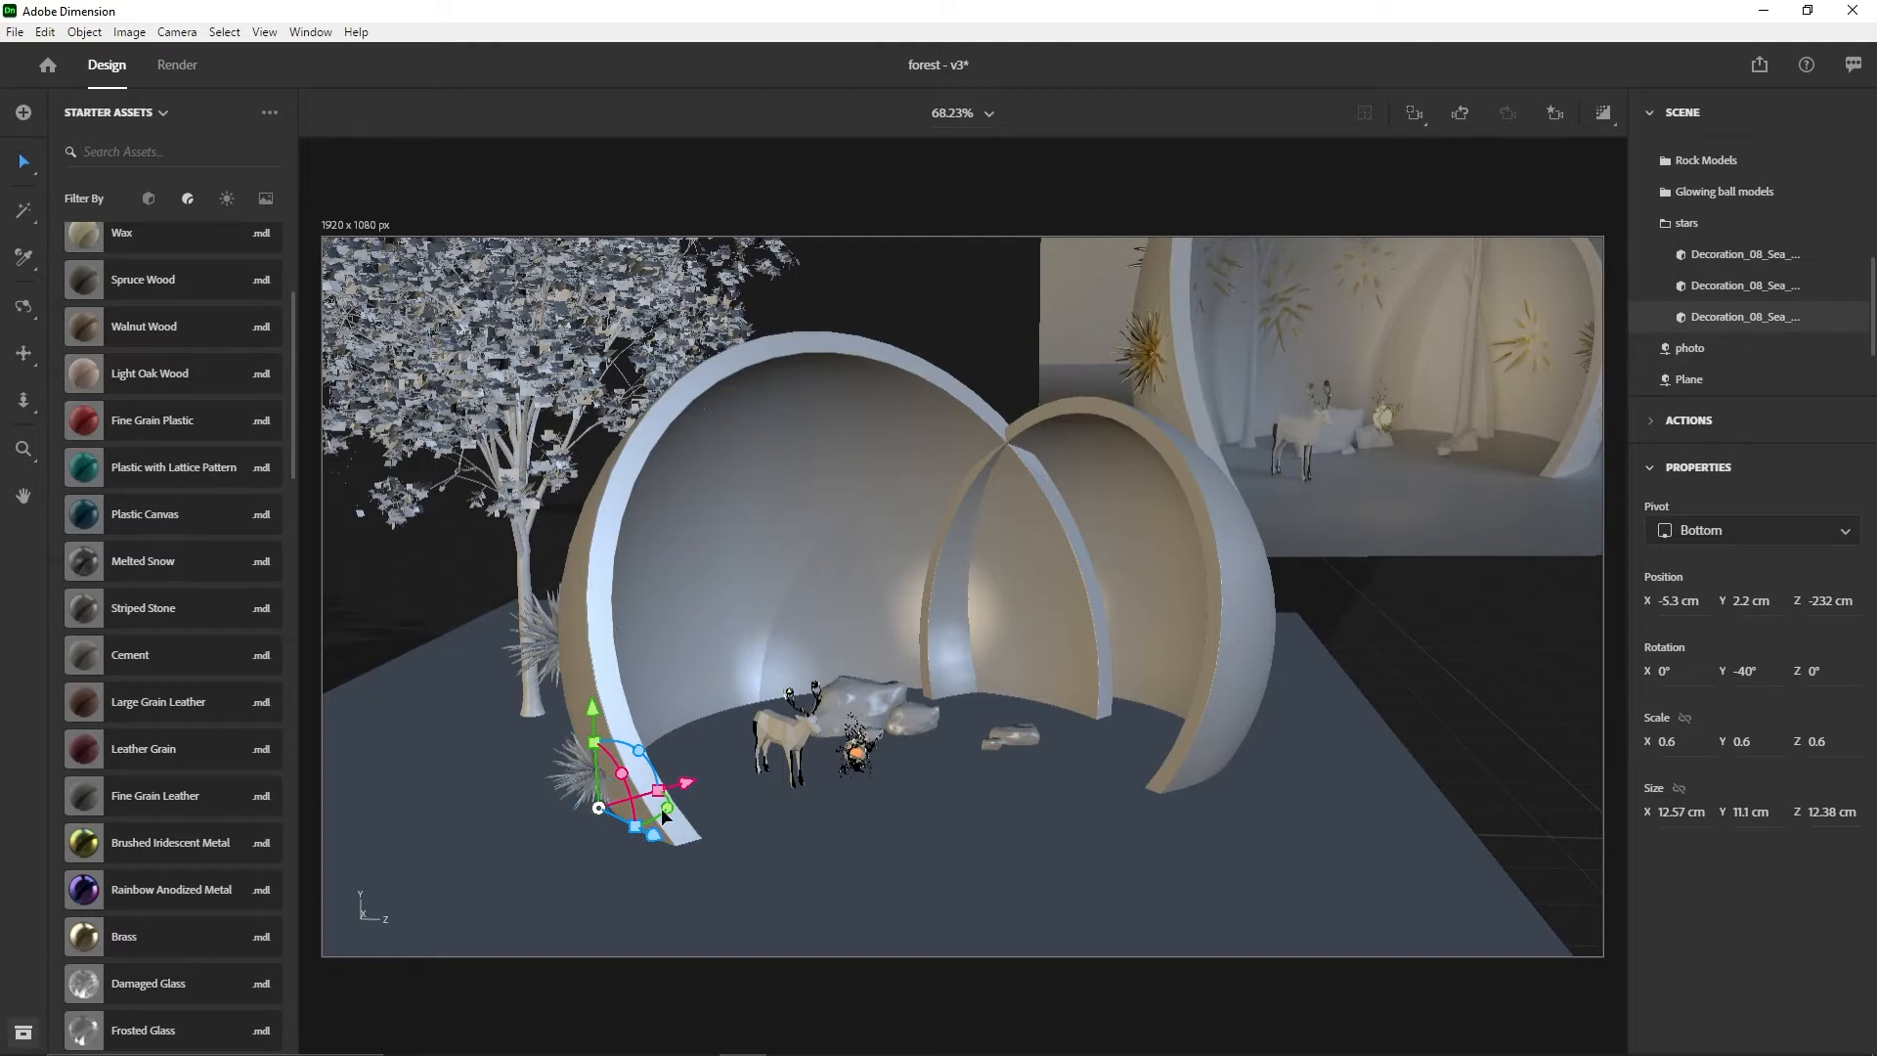
{"action": "left_click_drag", "start_coordinate": [686, 781], "coordinate": [1129, 702]}
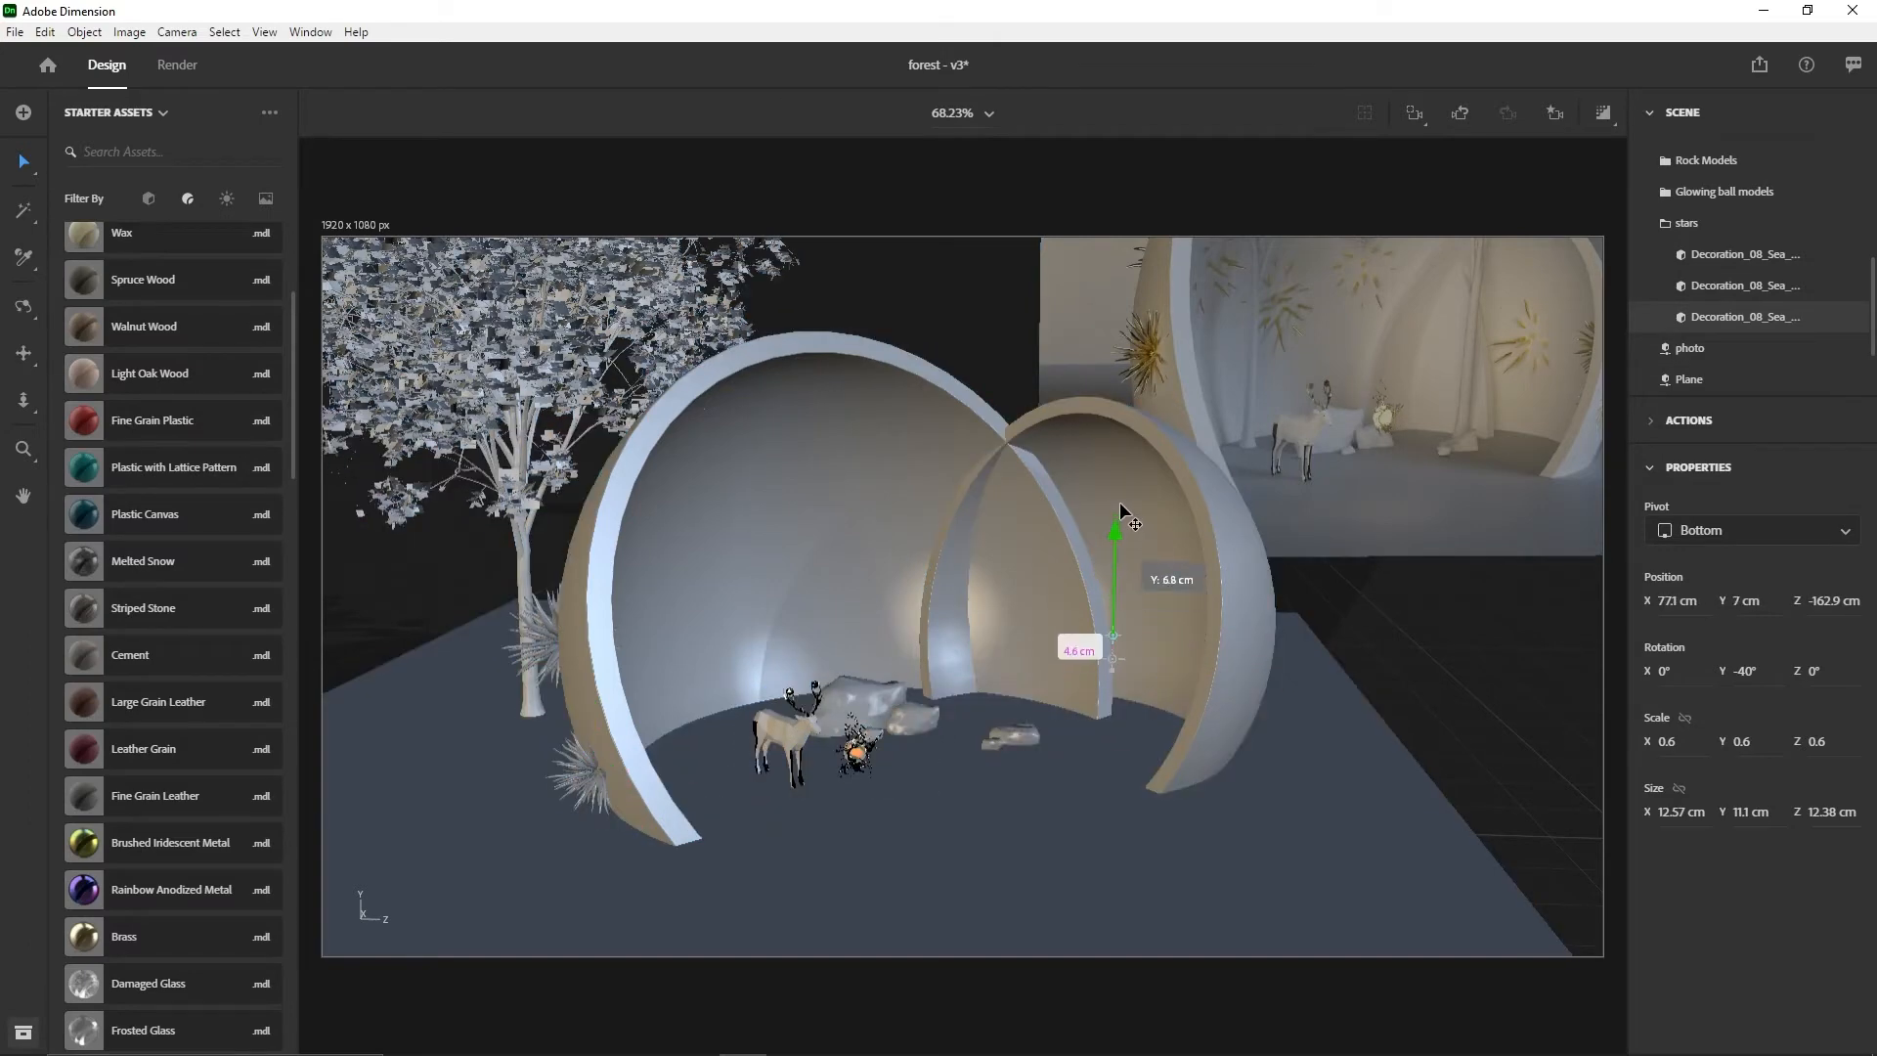
{"action": "left_click_drag", "start_coordinate": [1115, 520], "coordinate": [1115, 488]}
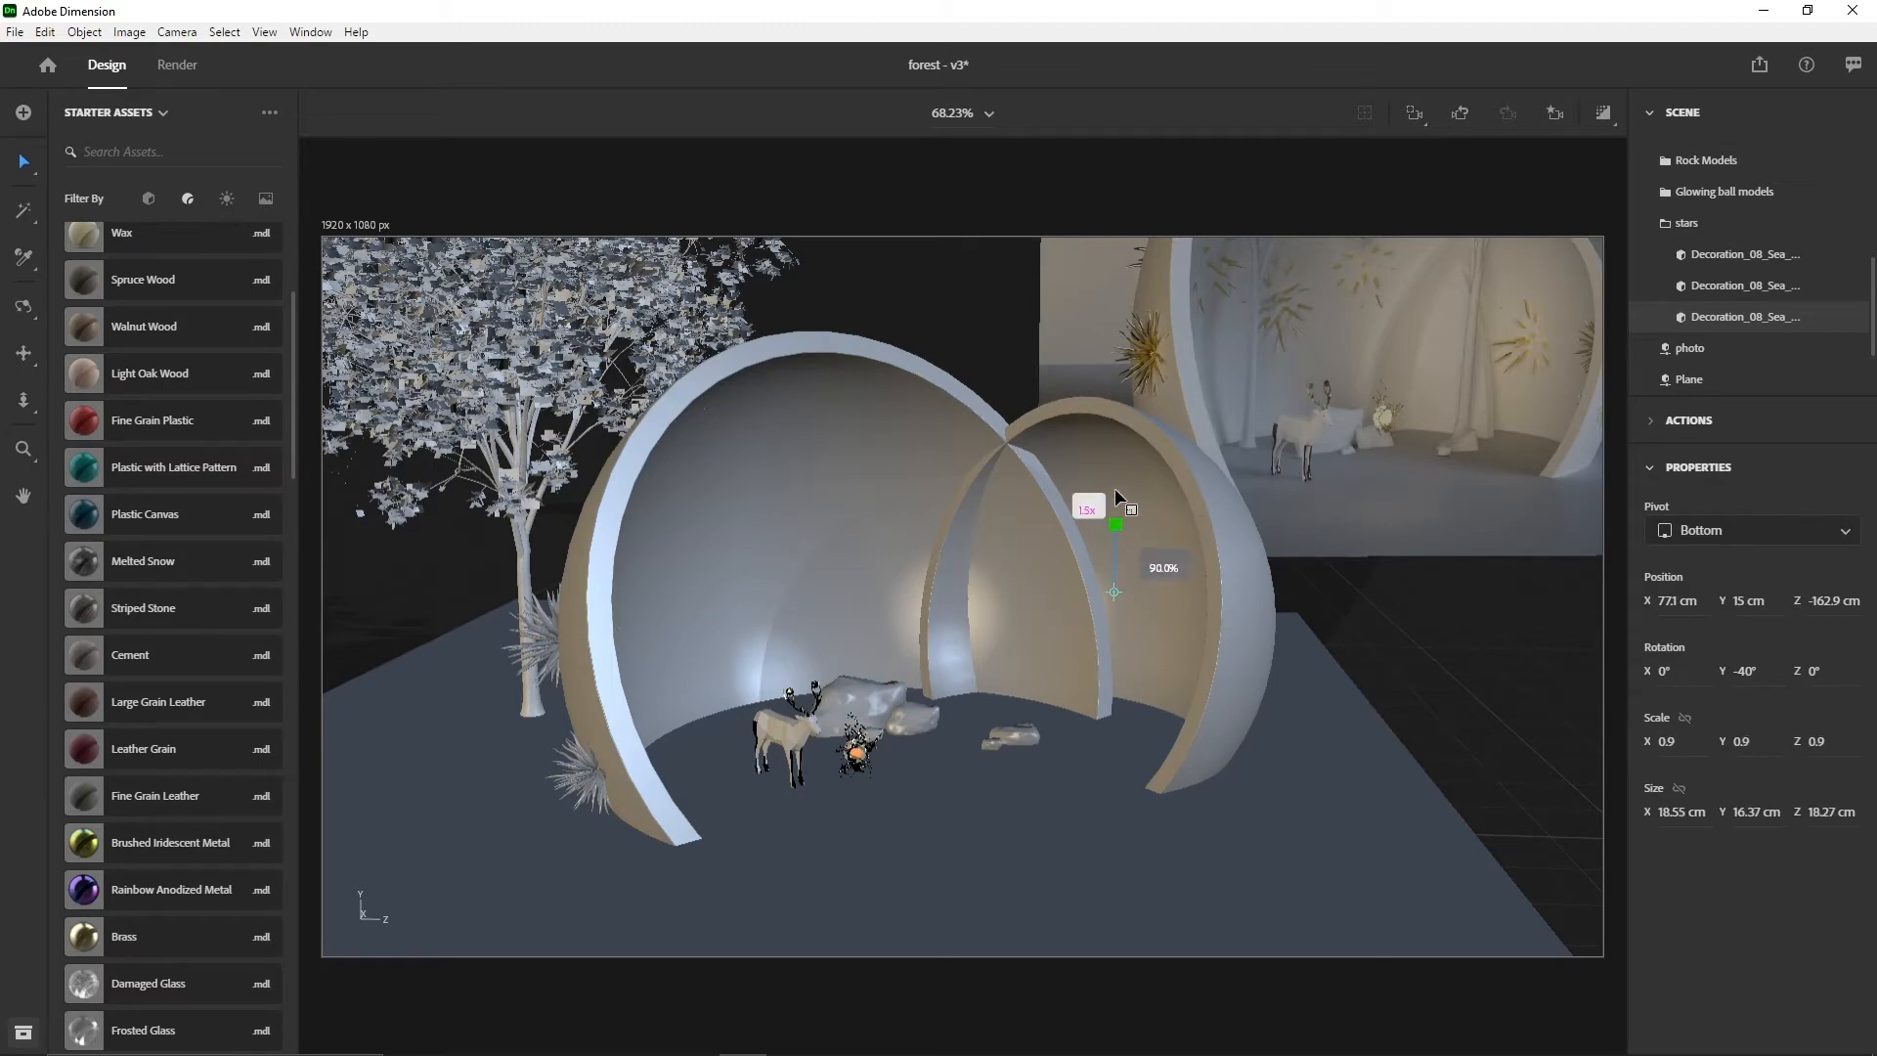
- Move the new star onto the smaller dome's inner wall at about X 62.9 cm, Y 15 cm, Z -152.7 cm and enlarge it to scale 1.1
{"action": "key", "text": "1"}
{"action": "left_click_drag", "start_coordinate": [1188, 645], "coordinate": [1077, 676]}
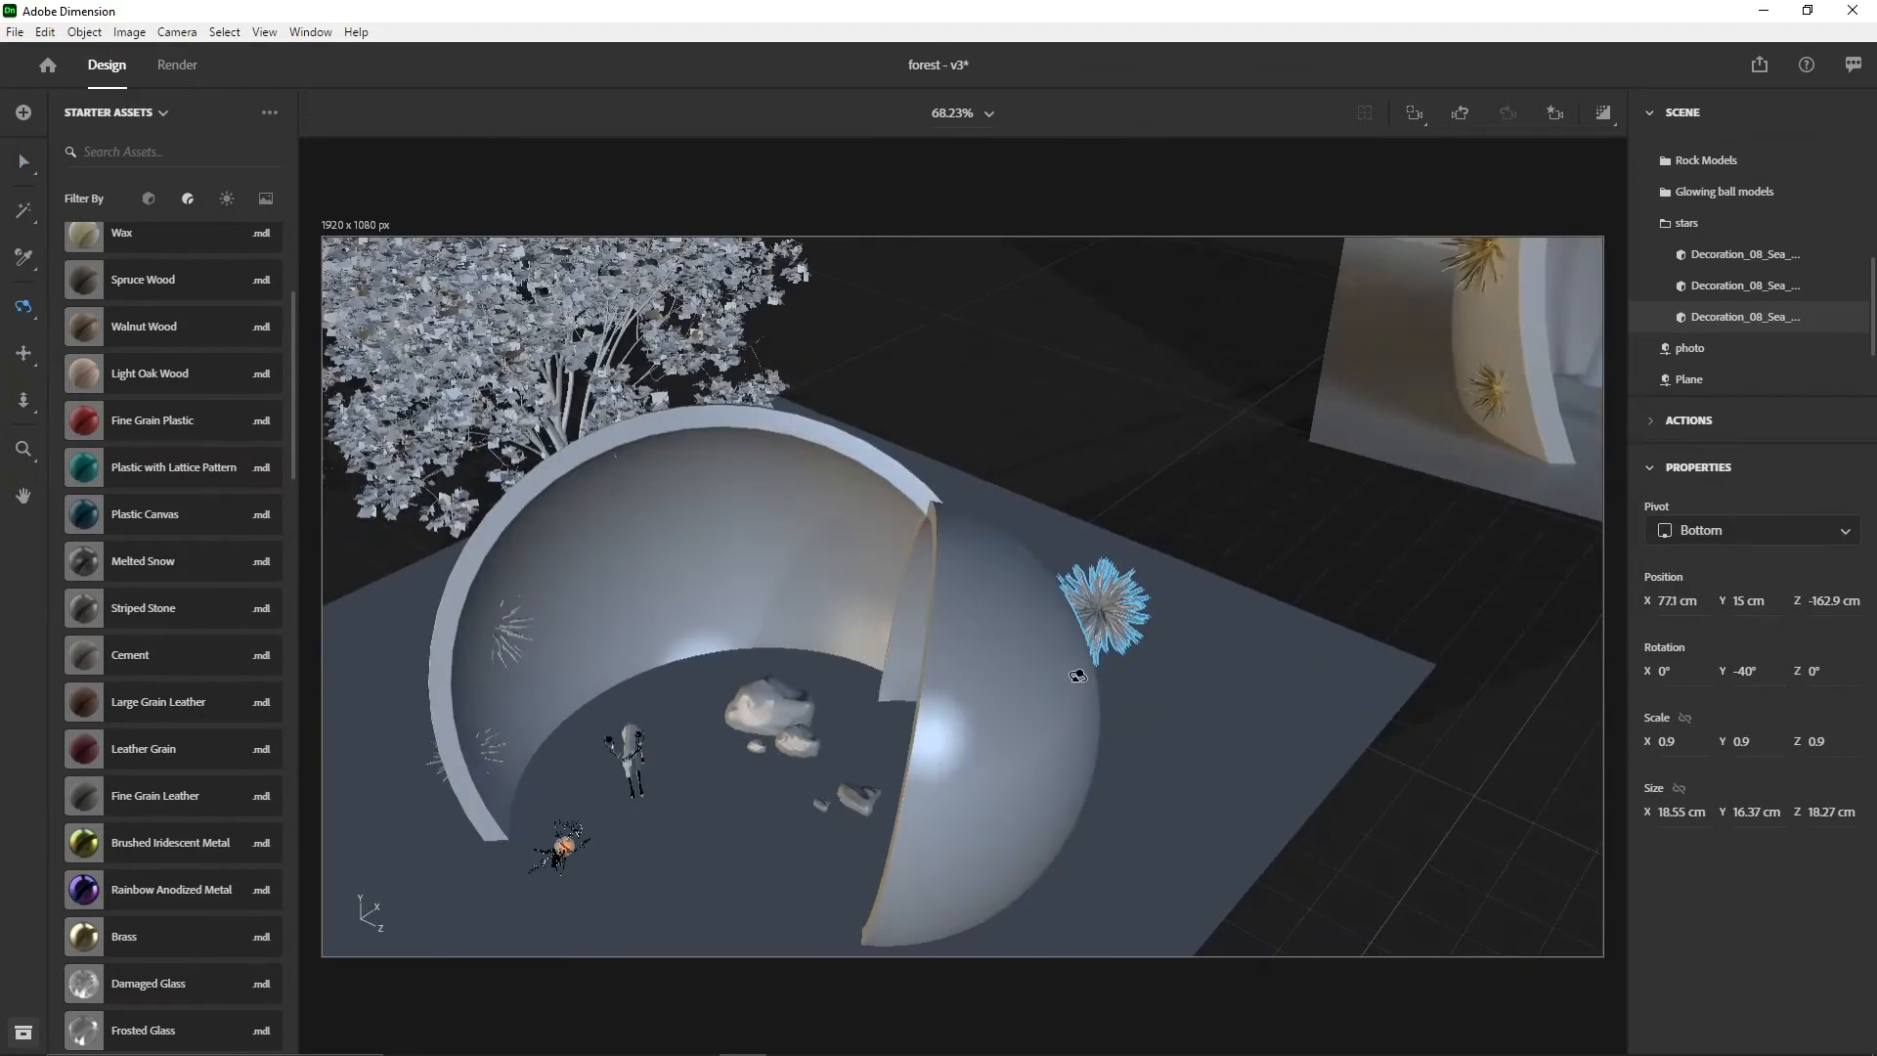
{"action": "key", "text": "v"}
{"action": "mouse_move", "coordinate": [1194, 638]}
{"action": "left_mouse_down"}
{"action": "mouse_move", "coordinate": [1147, 645]}
{"action": "mouse_move", "coordinate": [1219, 663]}
{"action": "left_mouse_up"}
{"action": "key", "text": "1"}
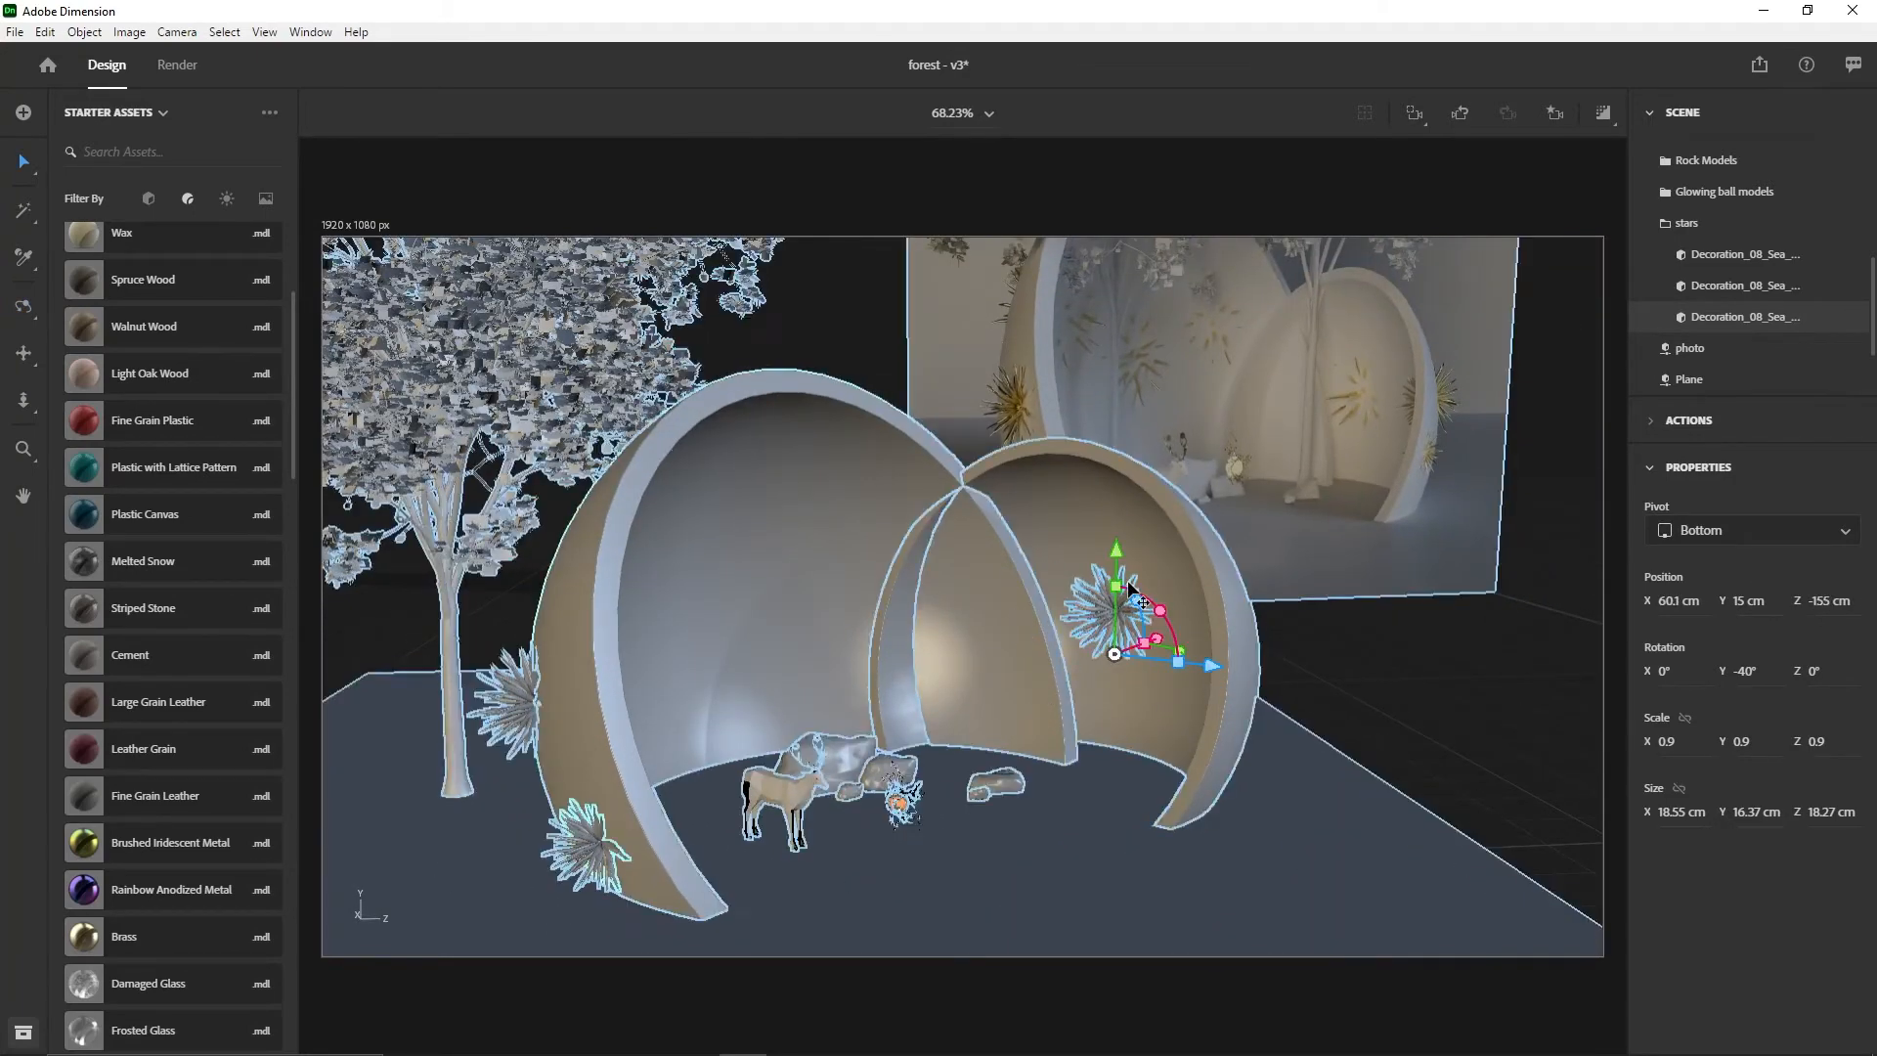
{"action": "left_click_drag", "start_coordinate": [1115, 590], "coordinate": [1115, 561]}
{"action": "right_click_drag", "start_coordinate": [1284, 658], "coordinate": [1105, 690]}
{"action": "left_click_drag", "start_coordinate": [1178, 679], "coordinate": [1203, 680]}
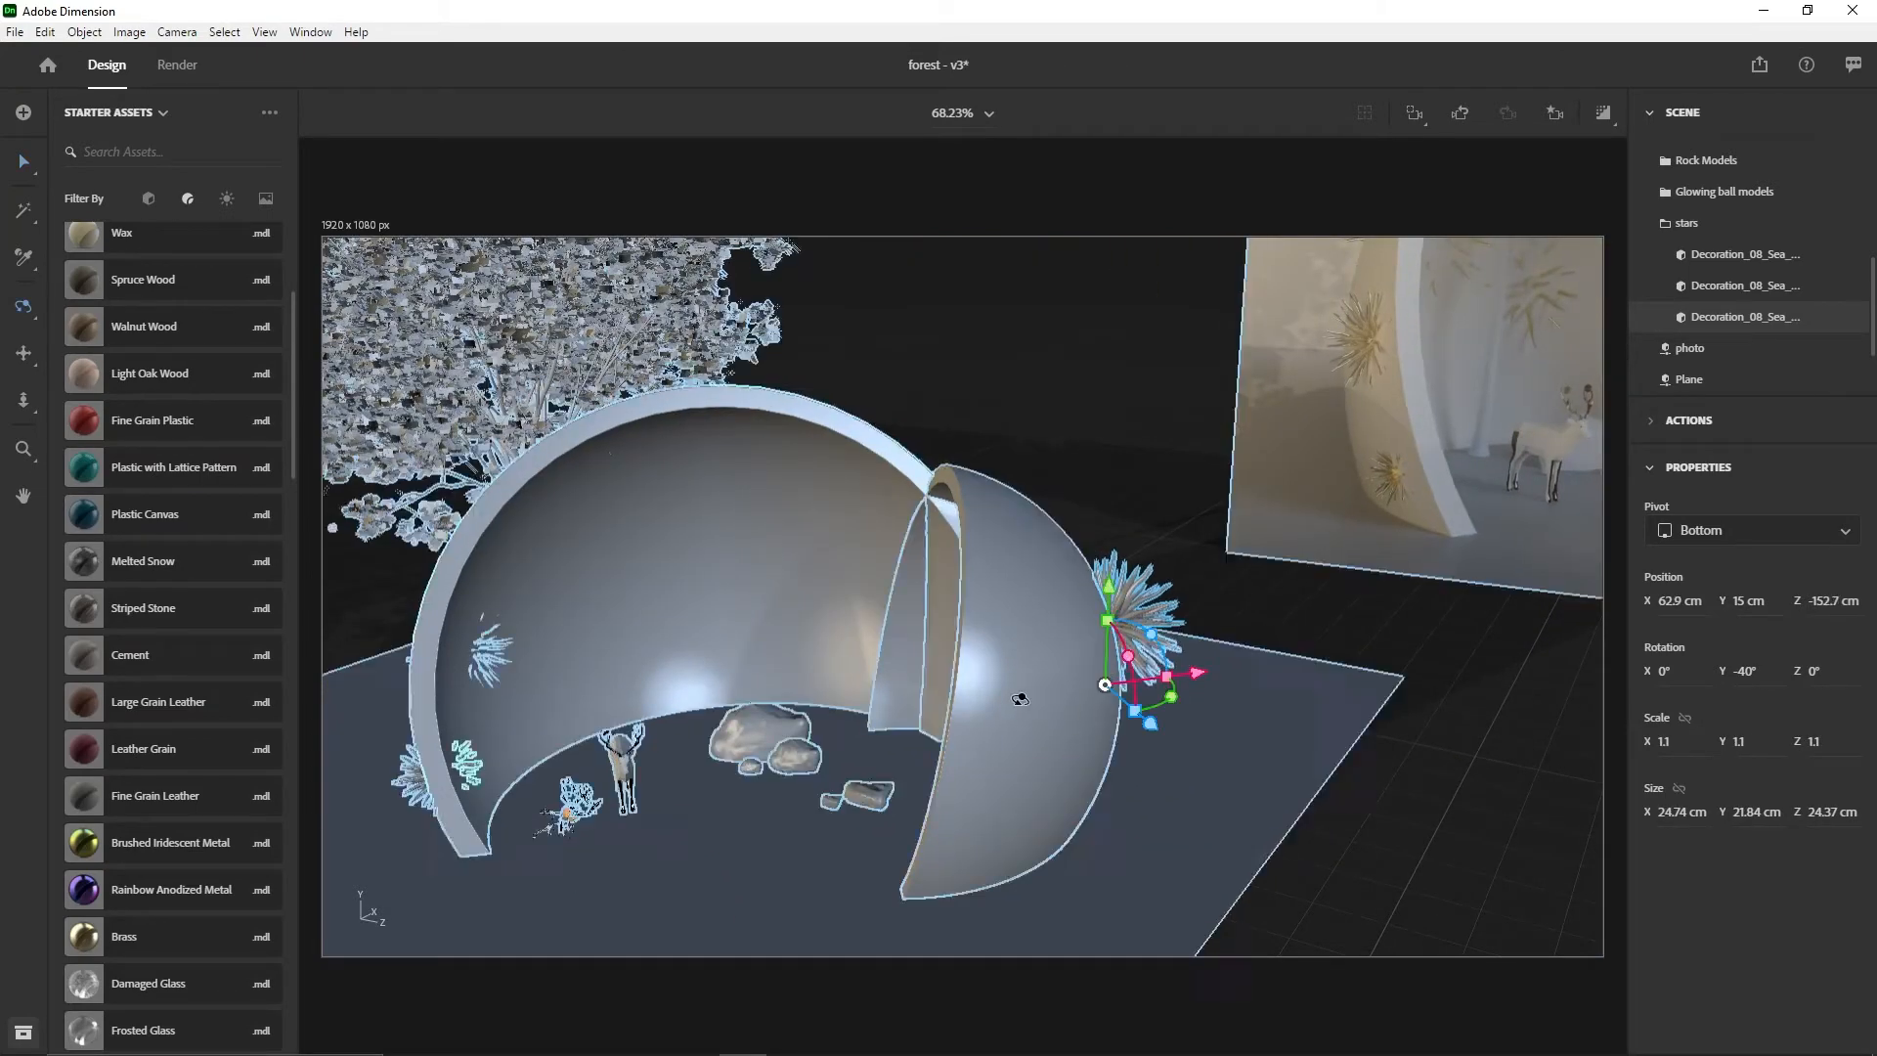
{"action": "right_click_drag", "start_coordinate": [1018, 695], "coordinate": [1198, 628]}
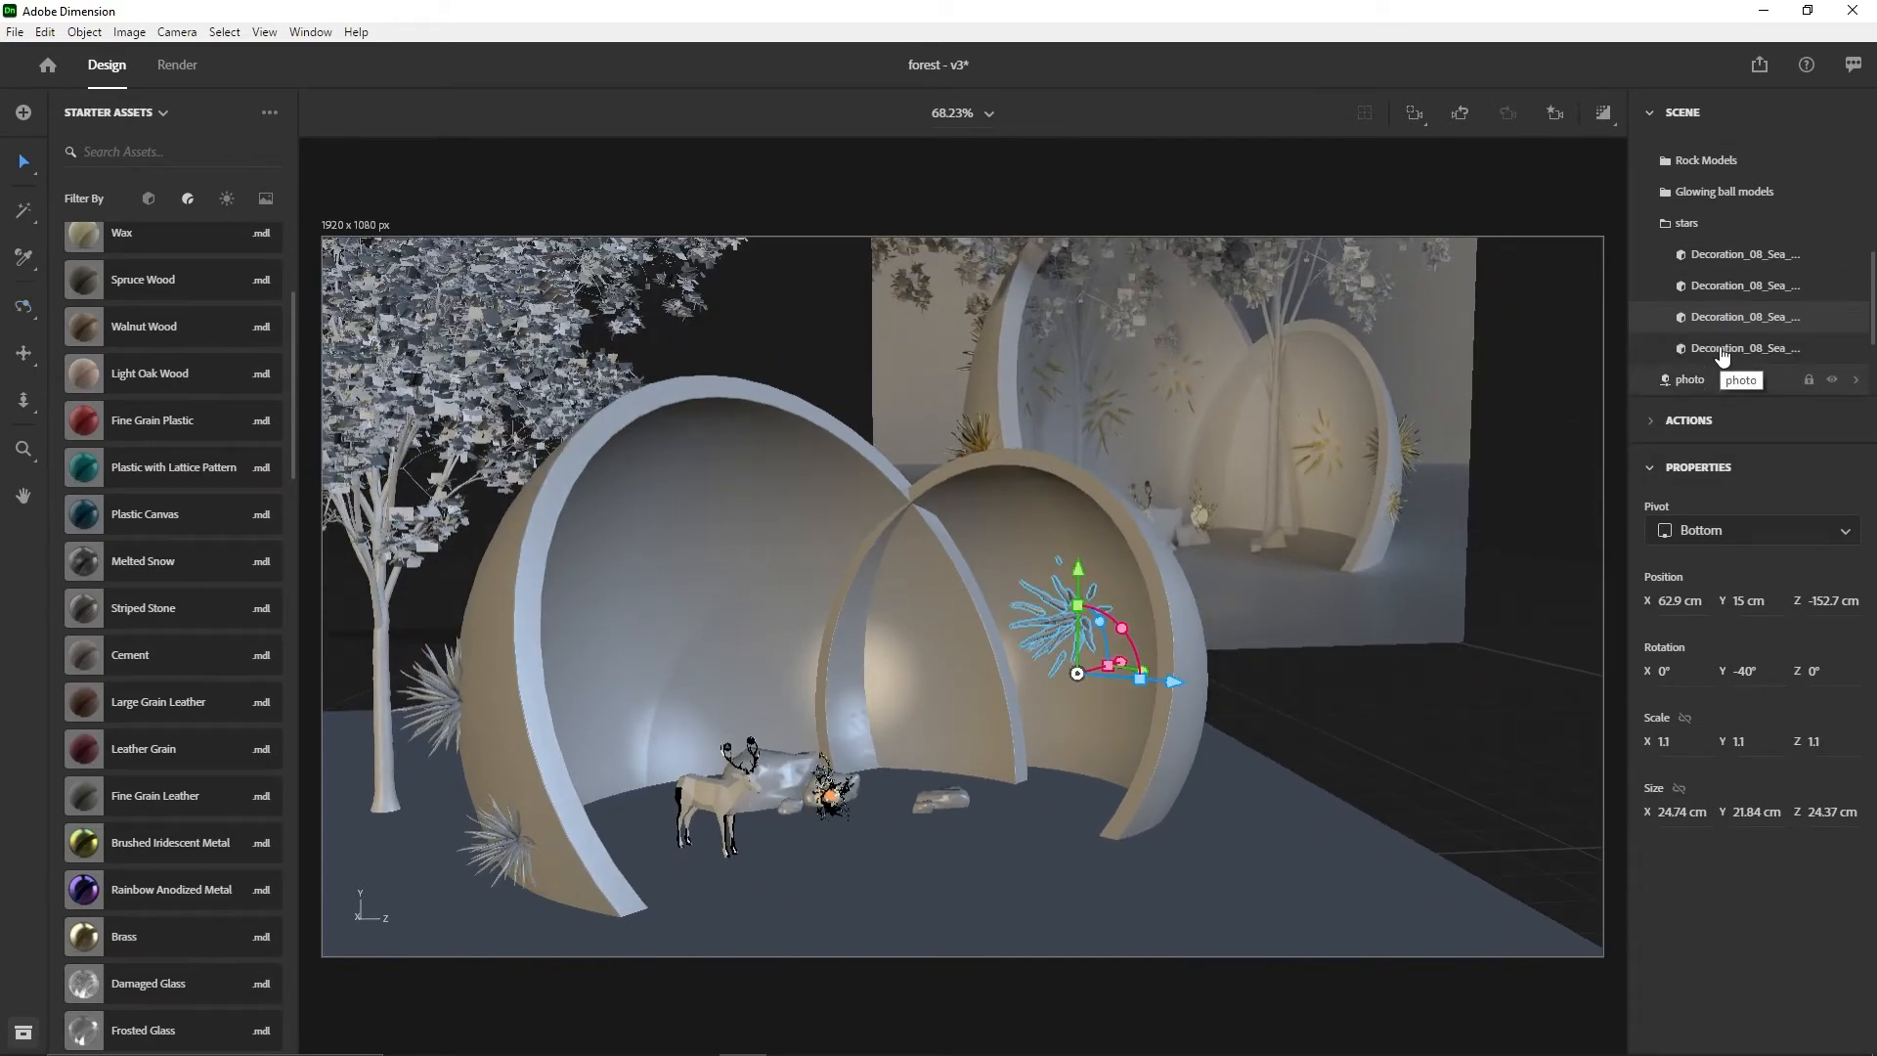
- Duplicate the star, shrink the copy to scale 0.8 and place it at about X 47.7 cm, Y 11 cm, Z -143.3 cm
{"action": "key", "text": "ctrl+d"}
{"action": "left_click_drag", "start_coordinate": [1175, 682], "coordinate": [1267, 690]}
{"action": "left_click_drag", "start_coordinate": [1173, 614], "coordinate": [1175, 633]}
{"action": "right_click_drag", "start_coordinate": [1215, 706], "coordinate": [1185, 712]}
{"action": "left_click_drag", "start_coordinate": [1225, 690], "coordinate": [1197, 697]}
{"action": "right_click_drag", "start_coordinate": [1114, 746], "coordinate": [1144, 680]}
{"action": "left_click_drag", "start_coordinate": [1111, 600], "coordinate": [1111, 627]}
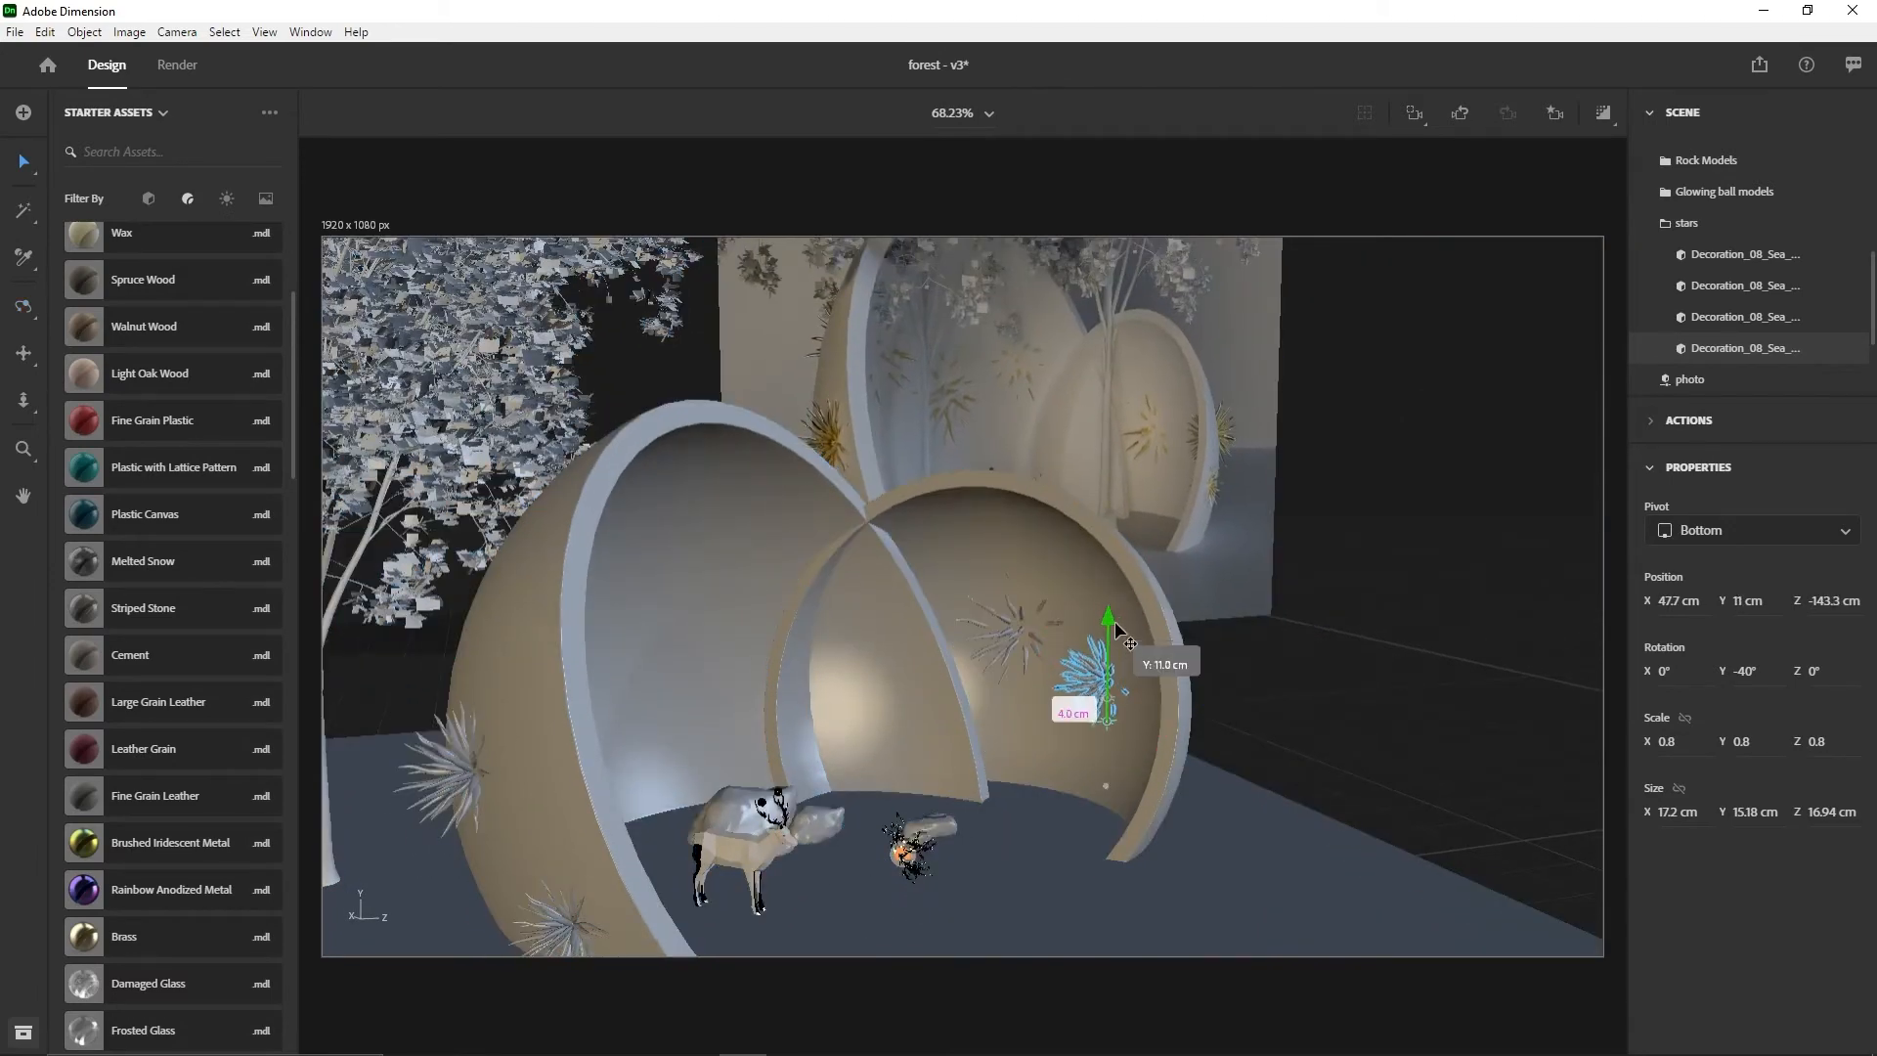
- Shift the 0.8-scale star to the smaller dome's outer edge at about X 38 cm, Y 10.5 cm, Z -142.3 cm
{"action": "left_click_drag", "start_coordinate": [1242, 730], "coordinate": [1283, 733]}
{"action": "right_click_drag", "start_coordinate": [1169, 711], "coordinate": [1095, 758]}
{"action": "left_click_drag", "start_coordinate": [1188, 738], "coordinate": [1169, 750]}
{"action": "right_click_drag", "start_coordinate": [1052, 784], "coordinate": [1069, 744]}
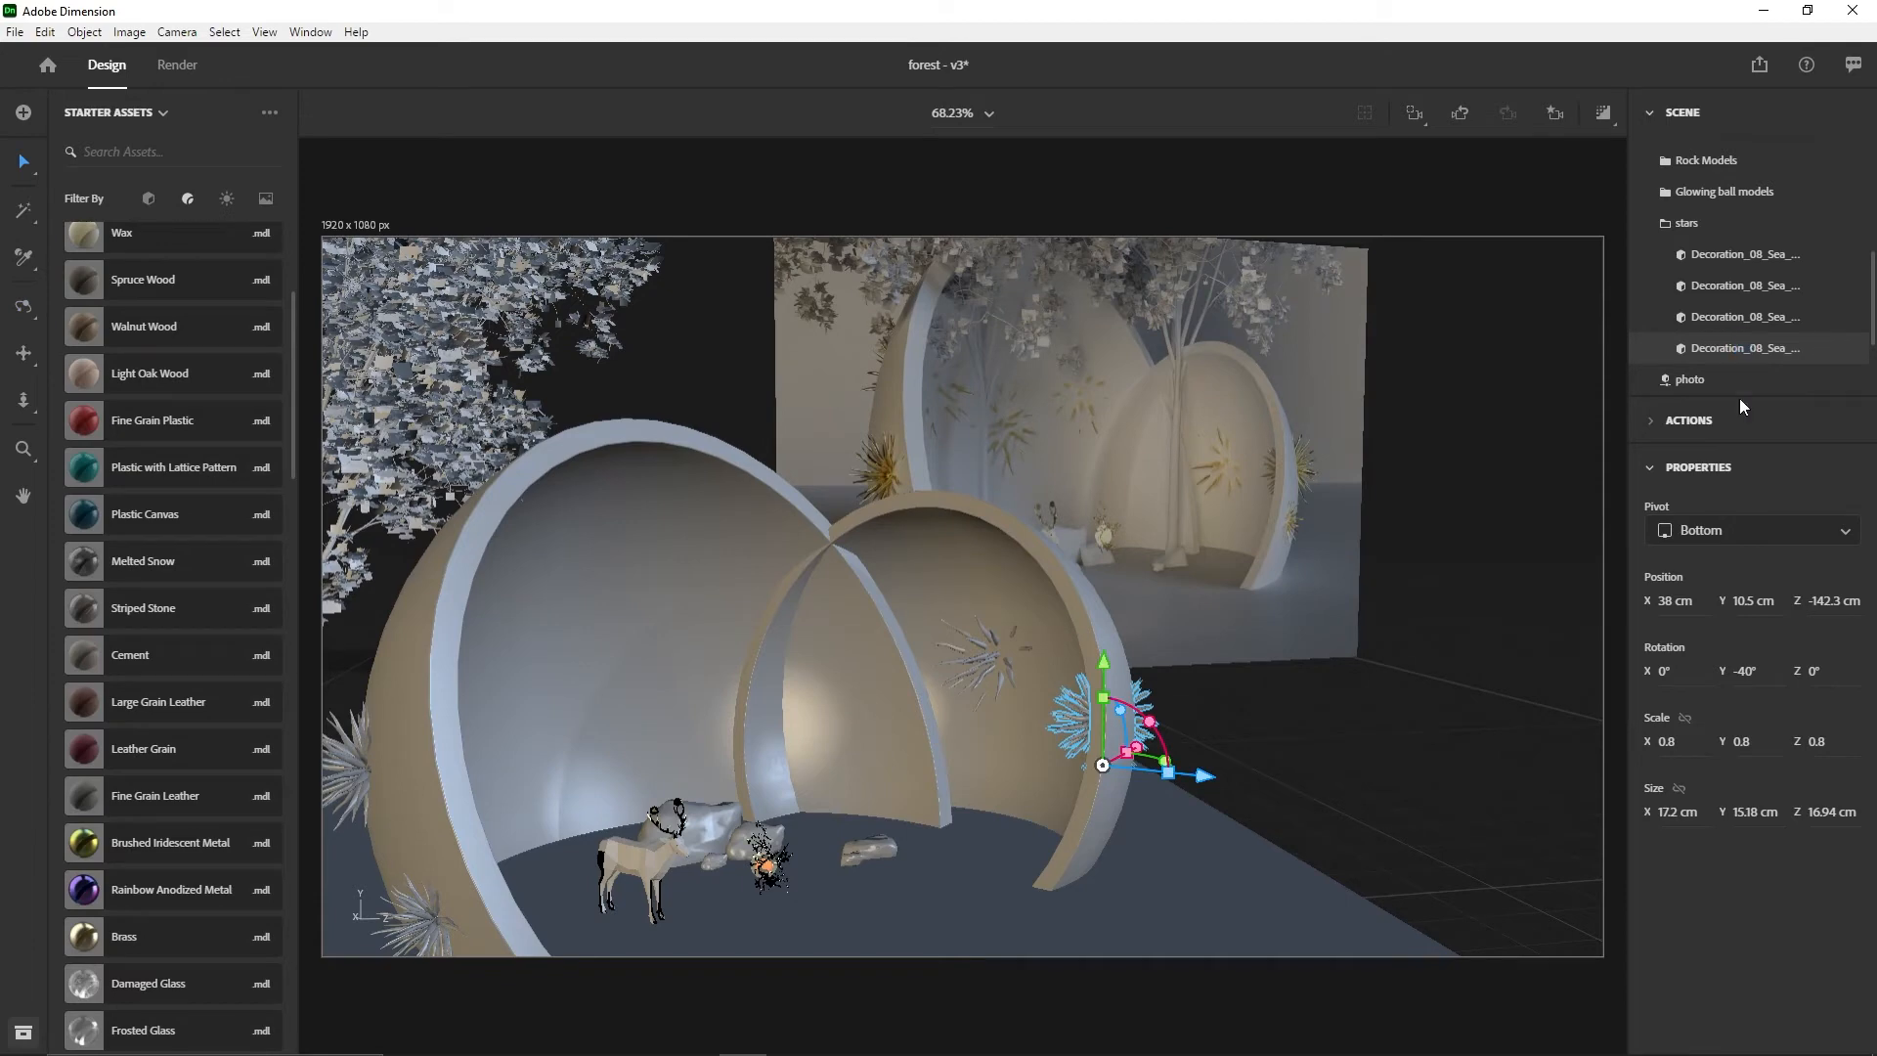
- Duplicate the edge star, shrink the copy to scale 0.5 and place it at about X 16.6 cm, Y 7.2 cm, Z -148 cm
{"action": "right_click_drag", "start_coordinate": [1042, 784], "coordinate": [895, 814]}
{"action": "left_click_drag", "start_coordinate": [1115, 827], "coordinate": [844, 898]}
{"action": "right_click_drag", "start_coordinate": [845, 893], "coordinate": [1087, 817]}
{"action": "left_click_drag", "start_coordinate": [1067, 869], "coordinate": [1060, 867]}
{"action": "left_click_drag", "start_coordinate": [964, 765], "coordinate": [962, 831]}
- Examine the star placement on the domes from several distances and angles against the reference photo
{"action": "scroll", "coordinate": [925, 870], "scroll_direction": "down", "scroll_amount": 5}
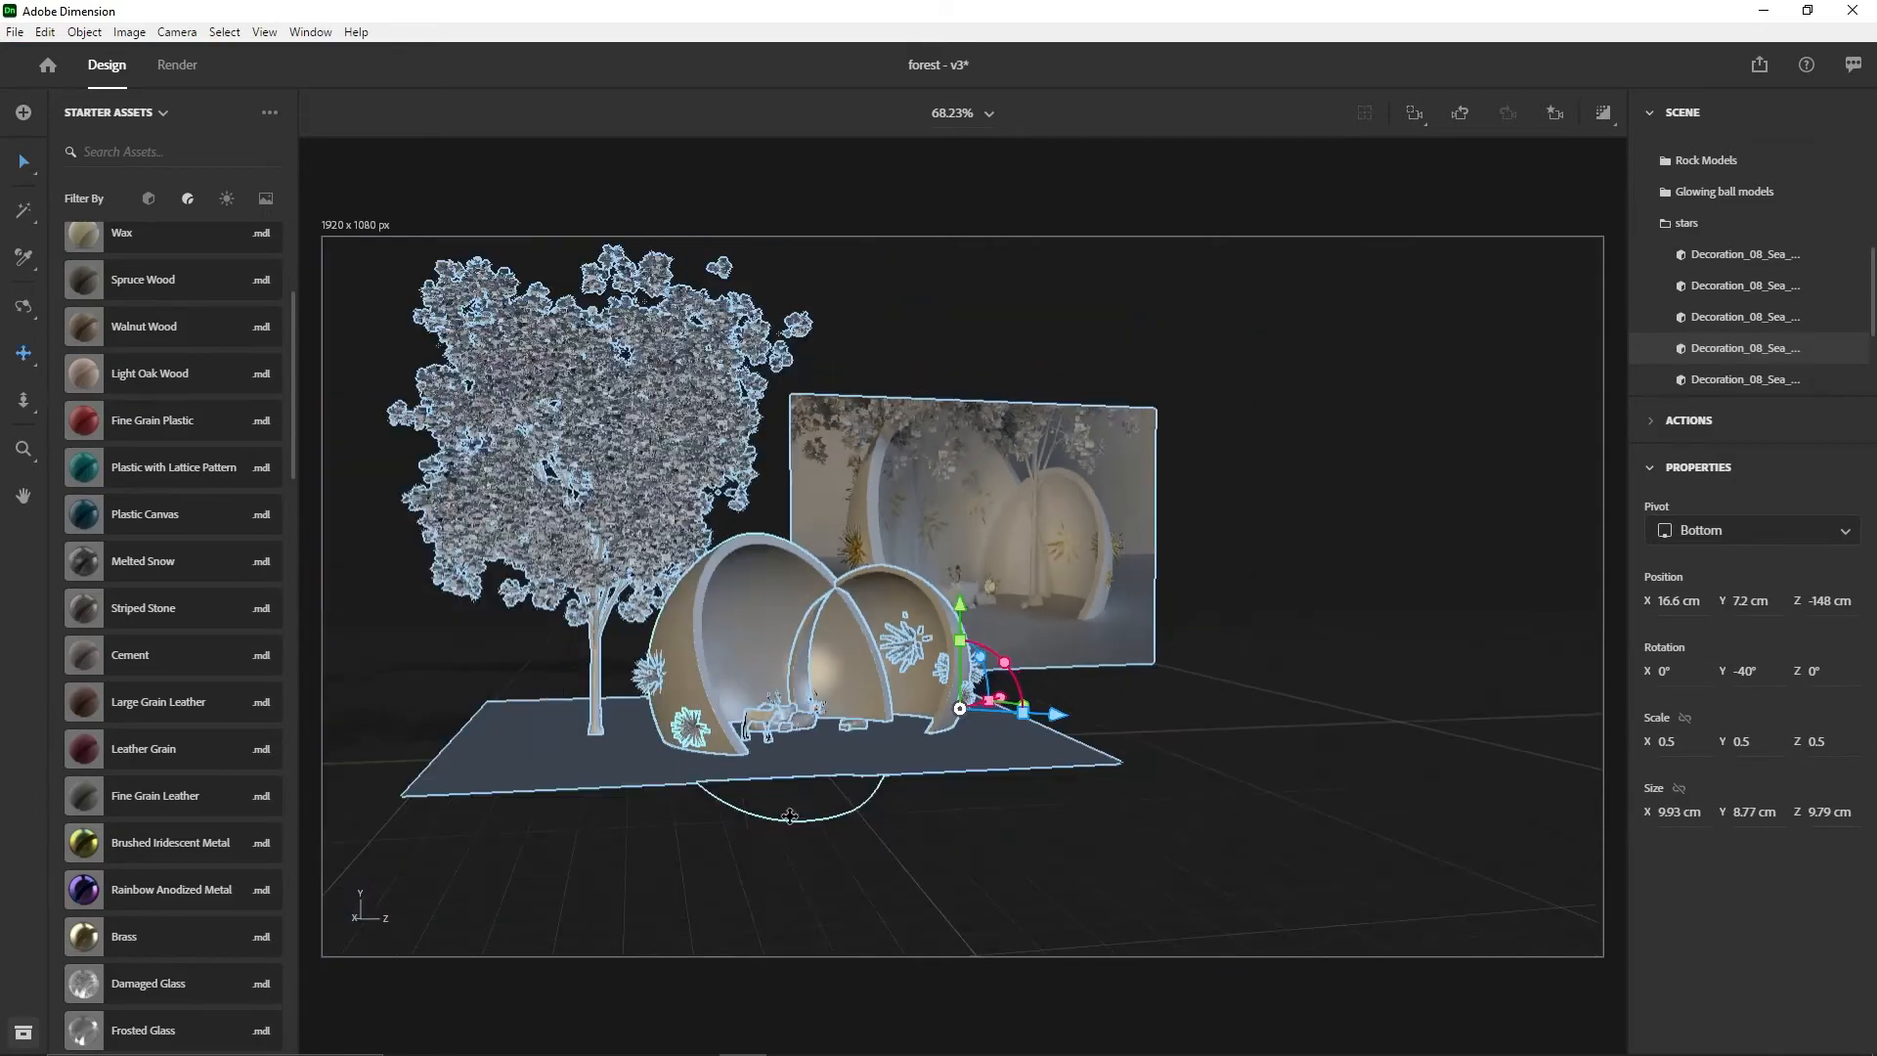
{"action": "right_click_drag", "start_coordinate": [986, 794], "coordinate": [933, 788]}
{"action": "scroll", "coordinate": [934, 788], "scroll_direction": "up", "scroll_amount": 2}
{"action": "middle_click_drag", "start_coordinate": [933, 788], "coordinate": [1018, 772]}
{"action": "right_click_drag", "start_coordinate": [1018, 773], "coordinate": [947, 838]}
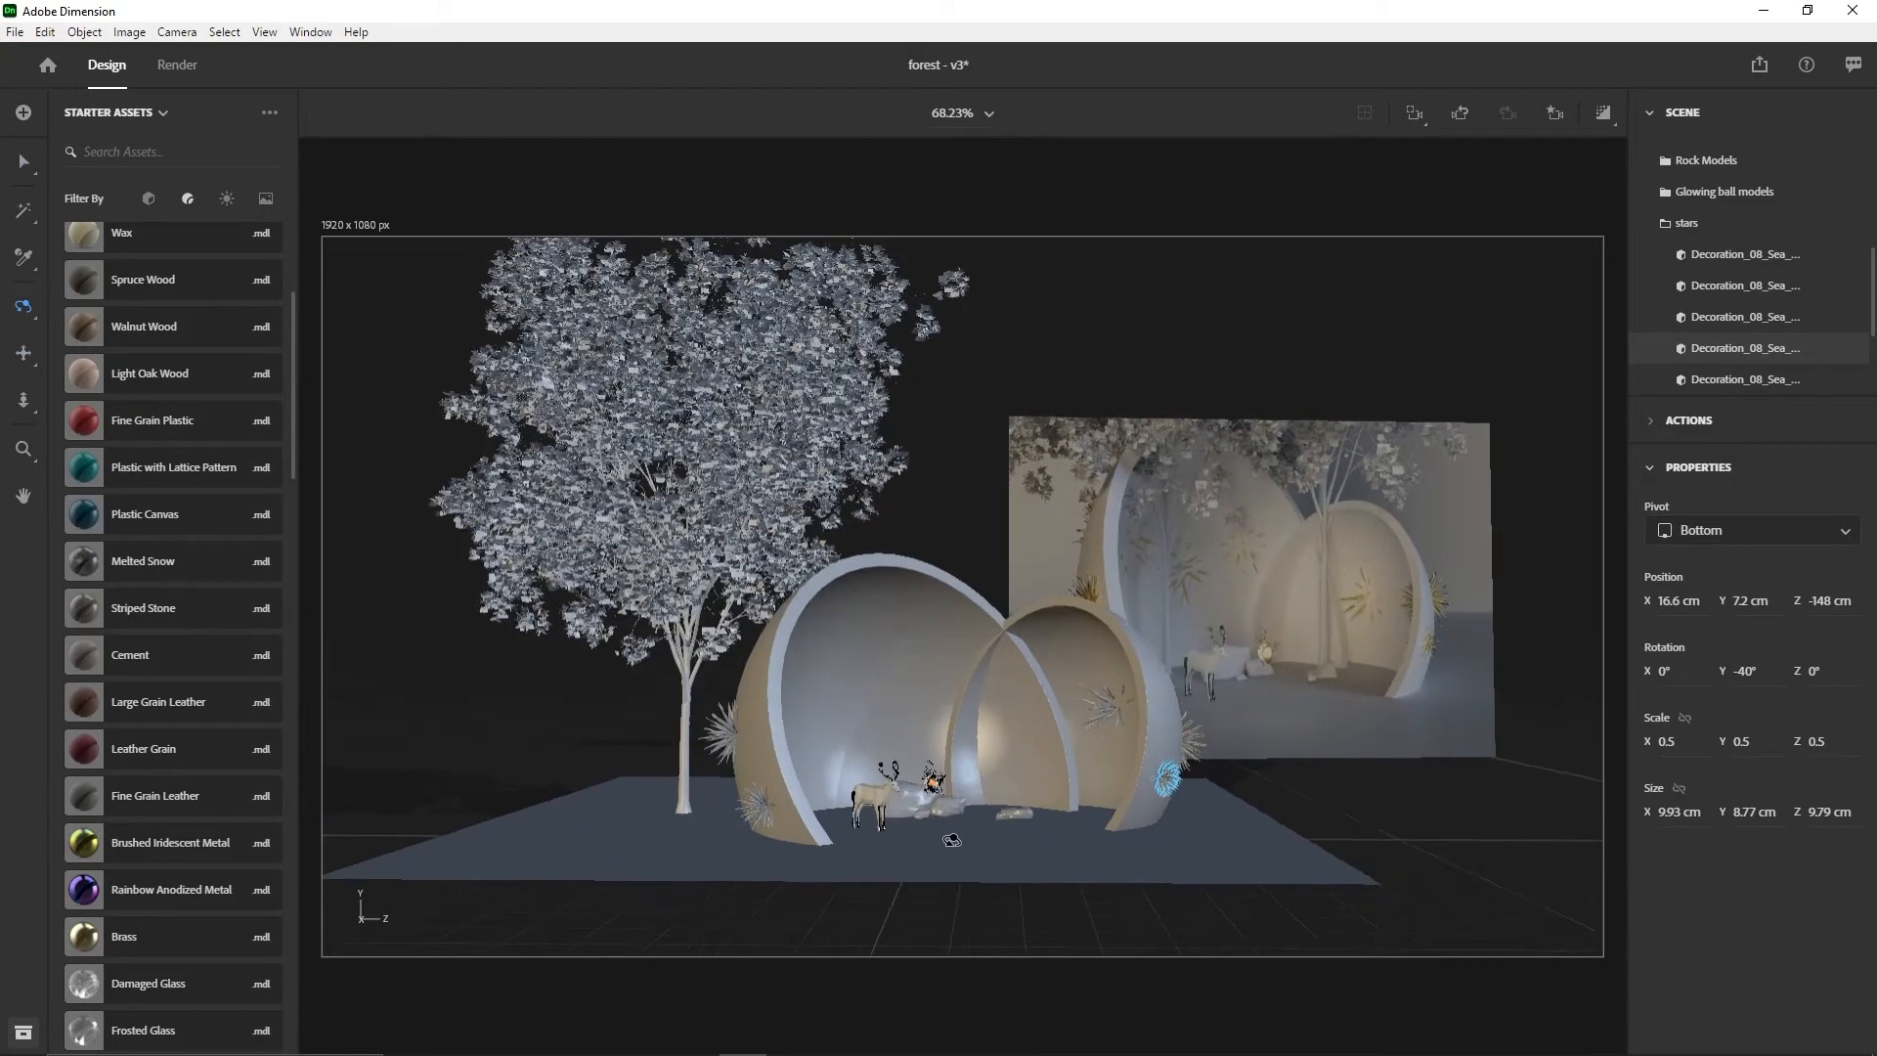
{"action": "scroll", "coordinate": [964, 800], "scroll_direction": "up", "scroll_amount": 4}
{"action": "middle_click_drag", "start_coordinate": [1012, 792], "coordinate": [1023, 740]}
{"action": "scroll", "coordinate": [1024, 739], "scroll_direction": "up", "scroll_amount": 3}
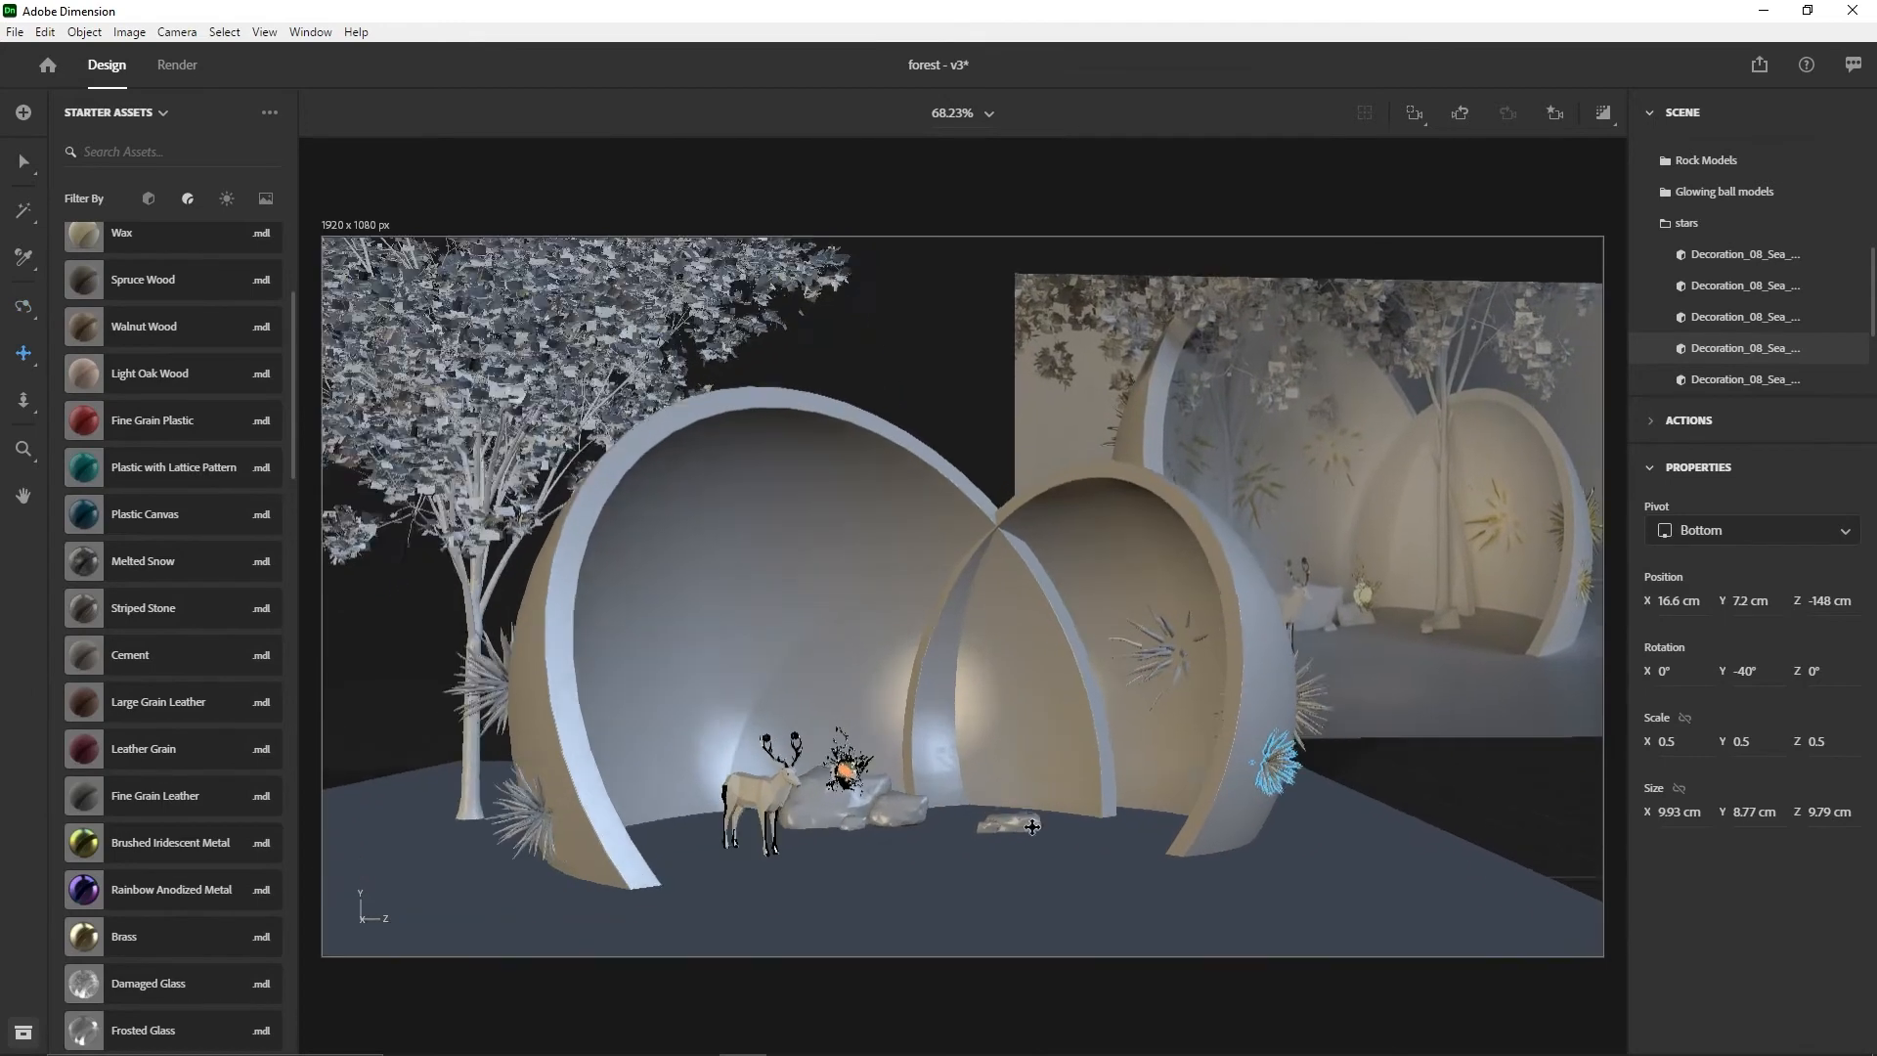
{"action": "right_click_drag", "start_coordinate": [1061, 803], "coordinate": [1052, 851]}
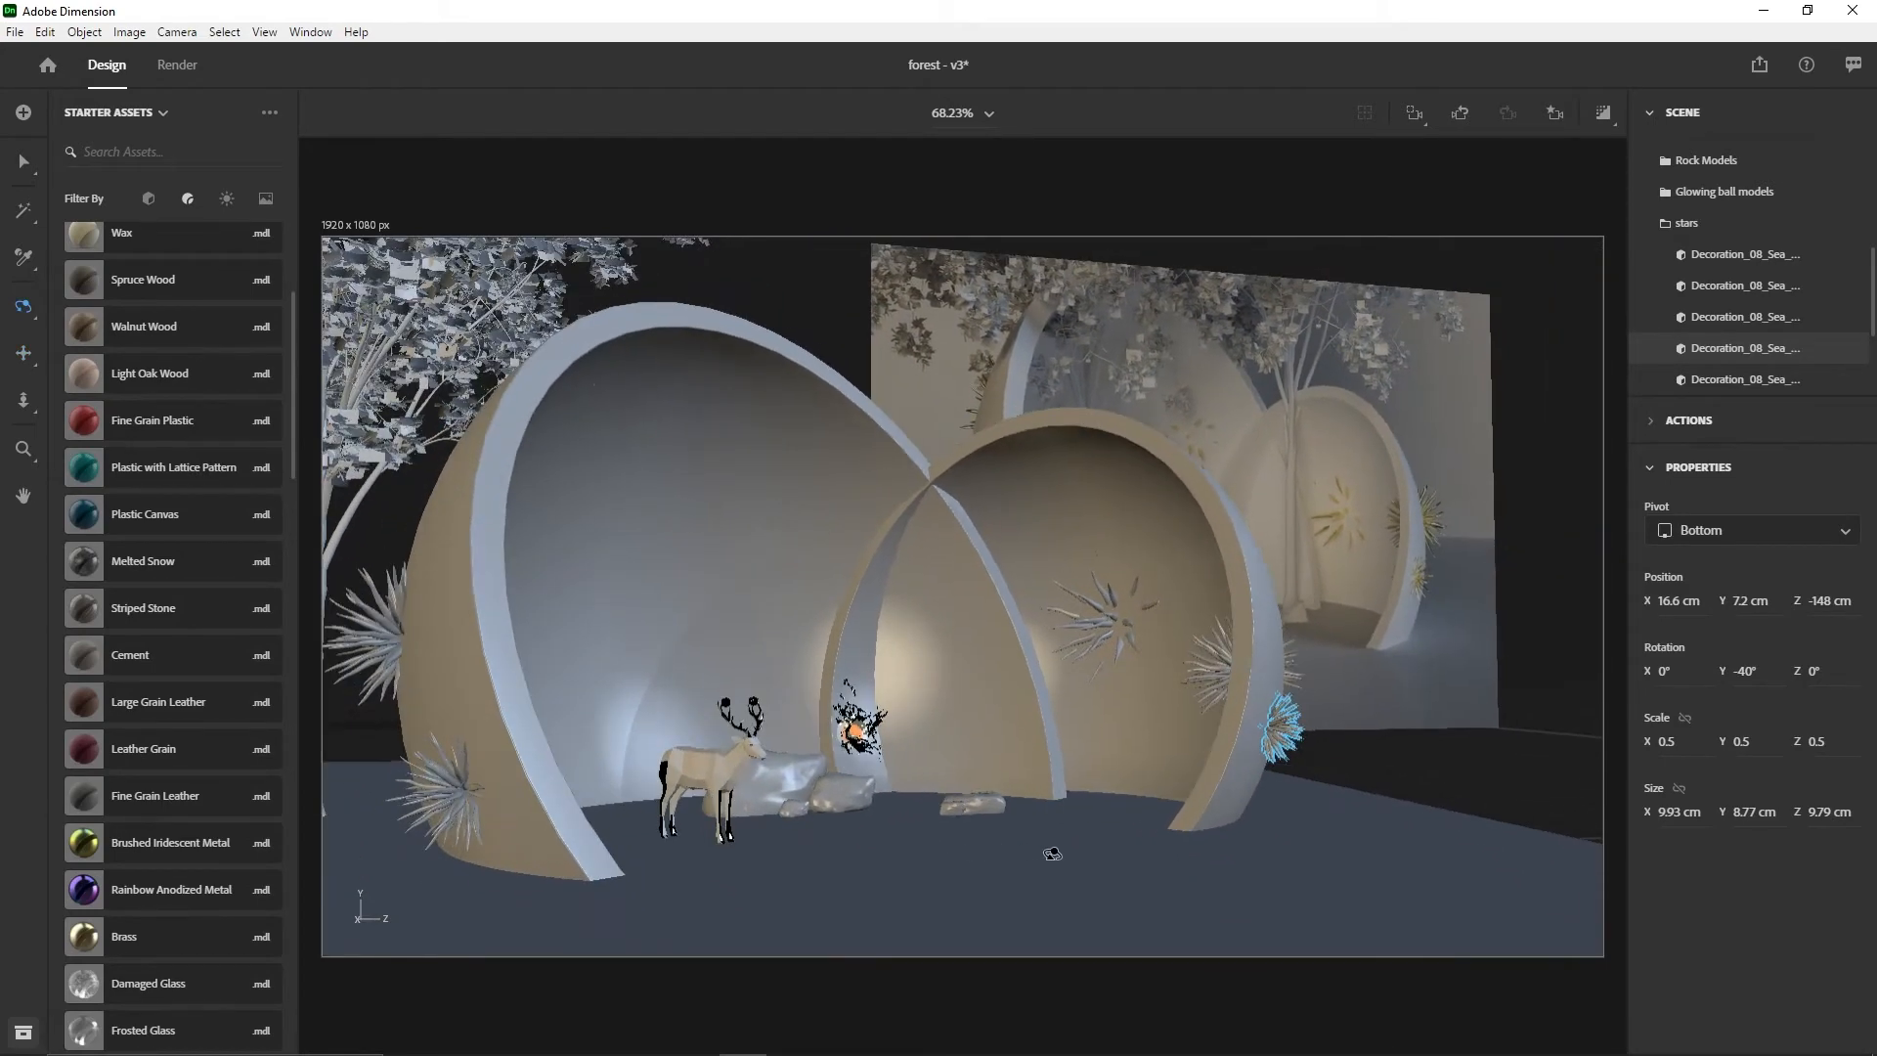
- Nudge the 0.5-scale star slightly along the outside of the smaller dome and deselect it
{"action": "left_click_drag", "start_coordinate": [1263, 694], "coordinate": [1255, 691], "text": "shift"}
{"action": "left_click_drag", "start_coordinate": [1350, 802], "coordinate": [1335, 797]}
{"action": "left_click", "coordinate": [1393, 709]}
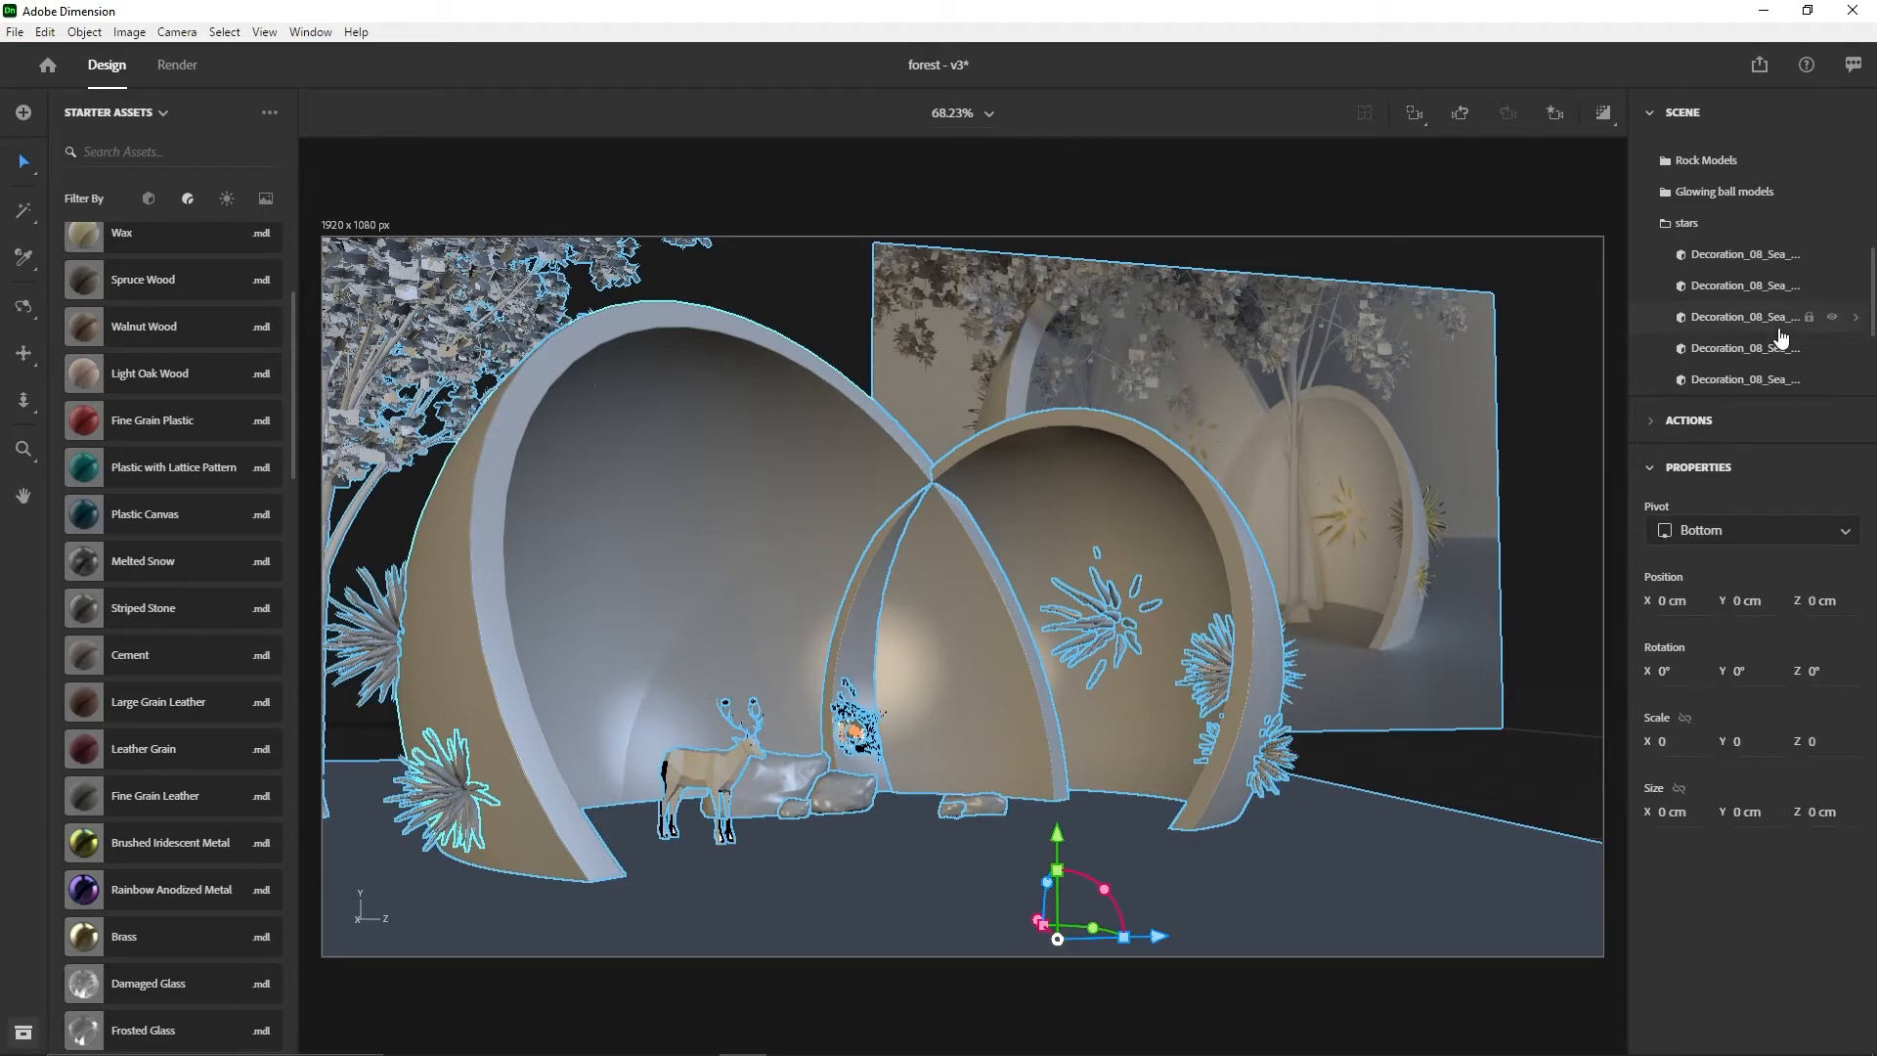
- Select the 0.8-scale star at the smaller dome's edge and raise it to about Y 11.8 cm
{"action": "left_click", "coordinate": [1776, 327]}
{"action": "left_click", "coordinate": [1763, 348]}
{"action": "left_click", "coordinate": [1760, 380]}
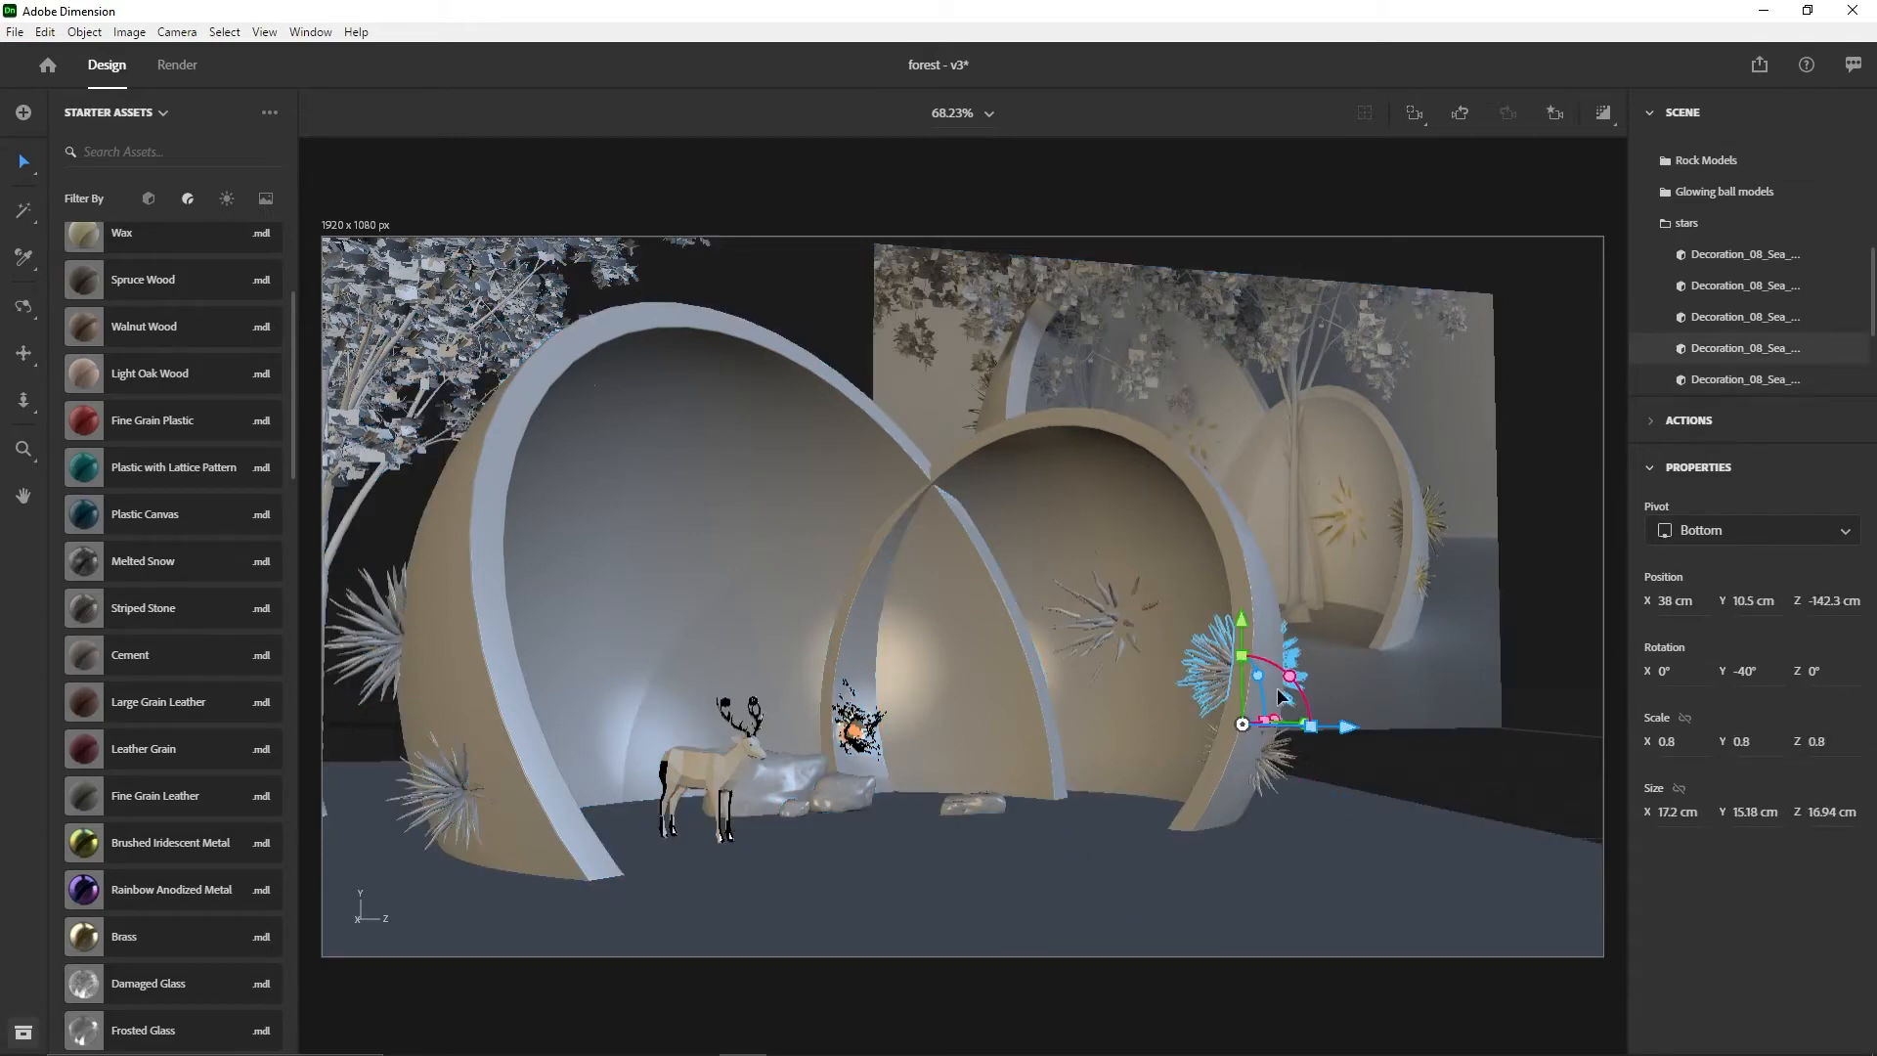
{"action": "left_click_drag", "start_coordinate": [1244, 626], "coordinate": [1247, 614]}
- Move the 0.8-scale star along the smaller dome's wall to about X 43.4 cm, Z -142.5 cm
{"action": "key", "text": "1"}
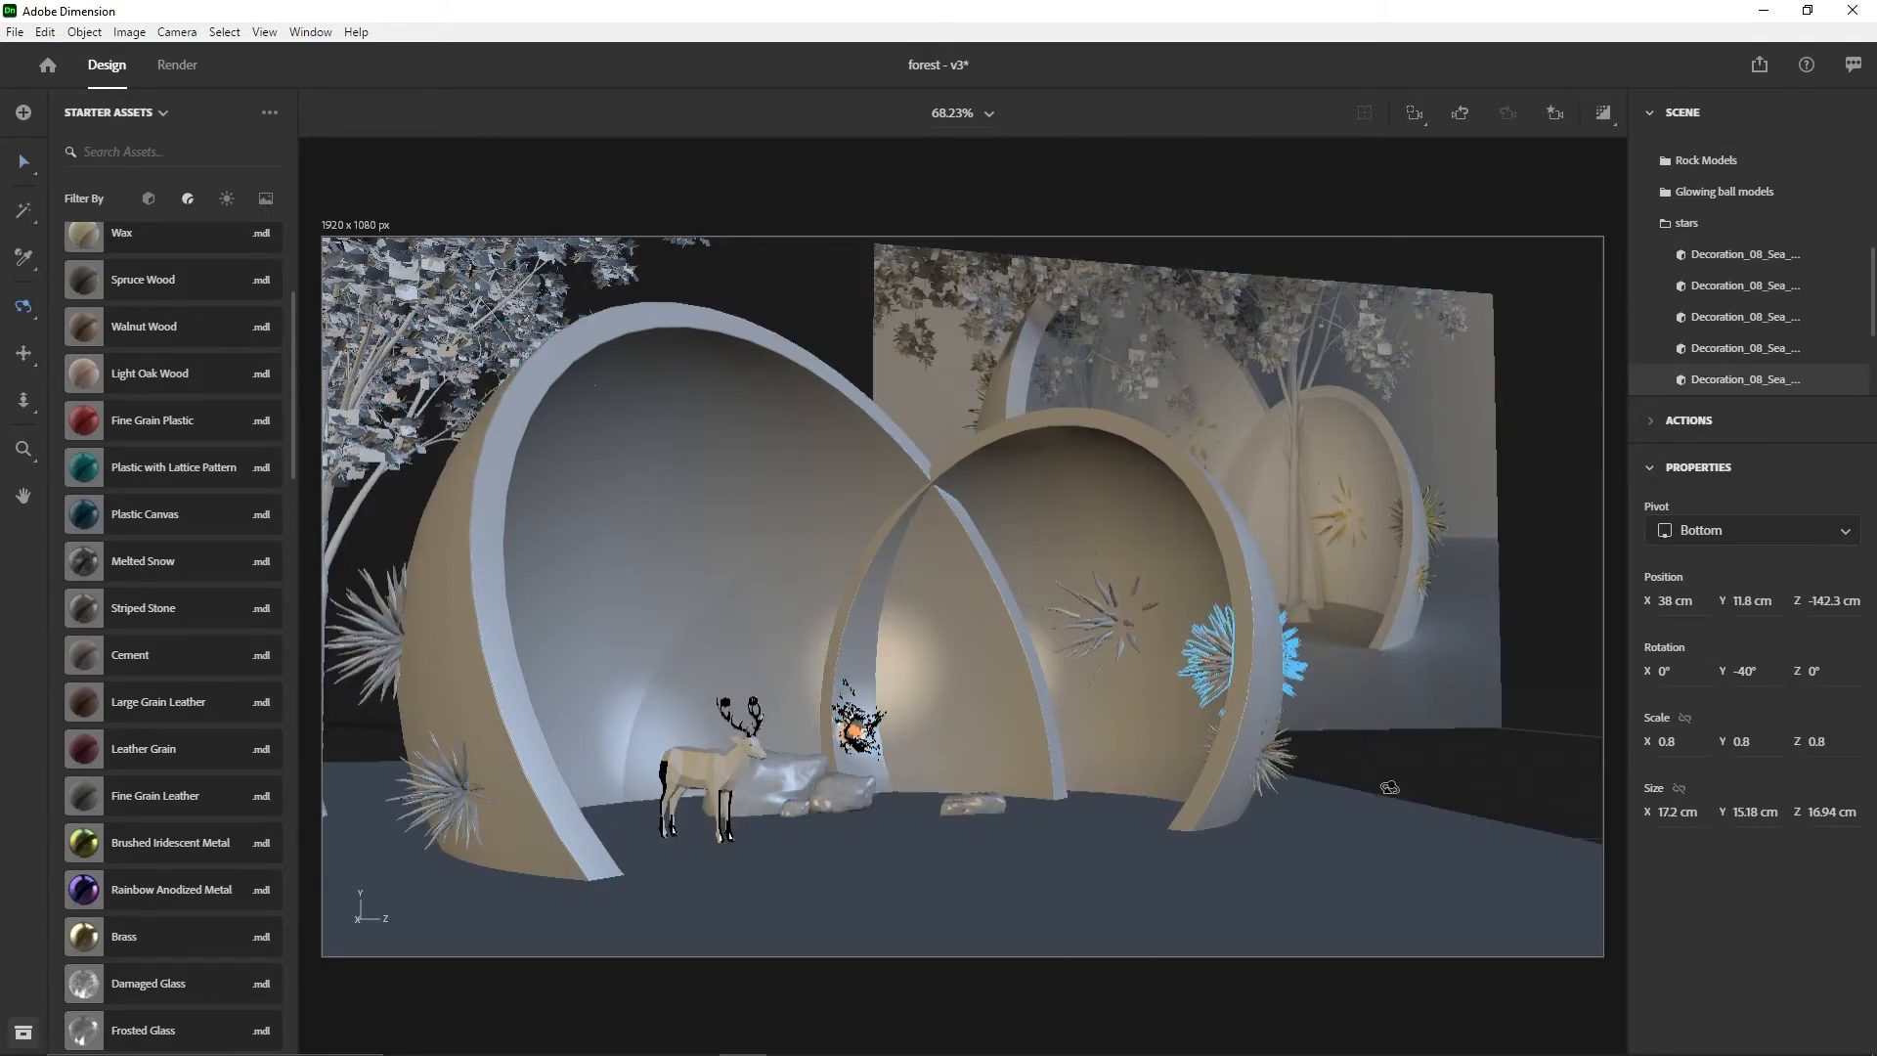
{"action": "left_click_drag", "start_coordinate": [1388, 787], "coordinate": [1089, 839]}
{"action": "key", "text": "v"}
{"action": "left_click_drag", "start_coordinate": [936, 846], "coordinate": [954, 836]}
{"action": "left_click_drag", "start_coordinate": [1096, 821], "coordinate": [1457, 812]}
- Duplicate the 0.8-scale star and move the copy into the larger dome at about X 63.7 cm, Y 11.8 cm, Z -216.8 cm
{"action": "key", "text": "1"}
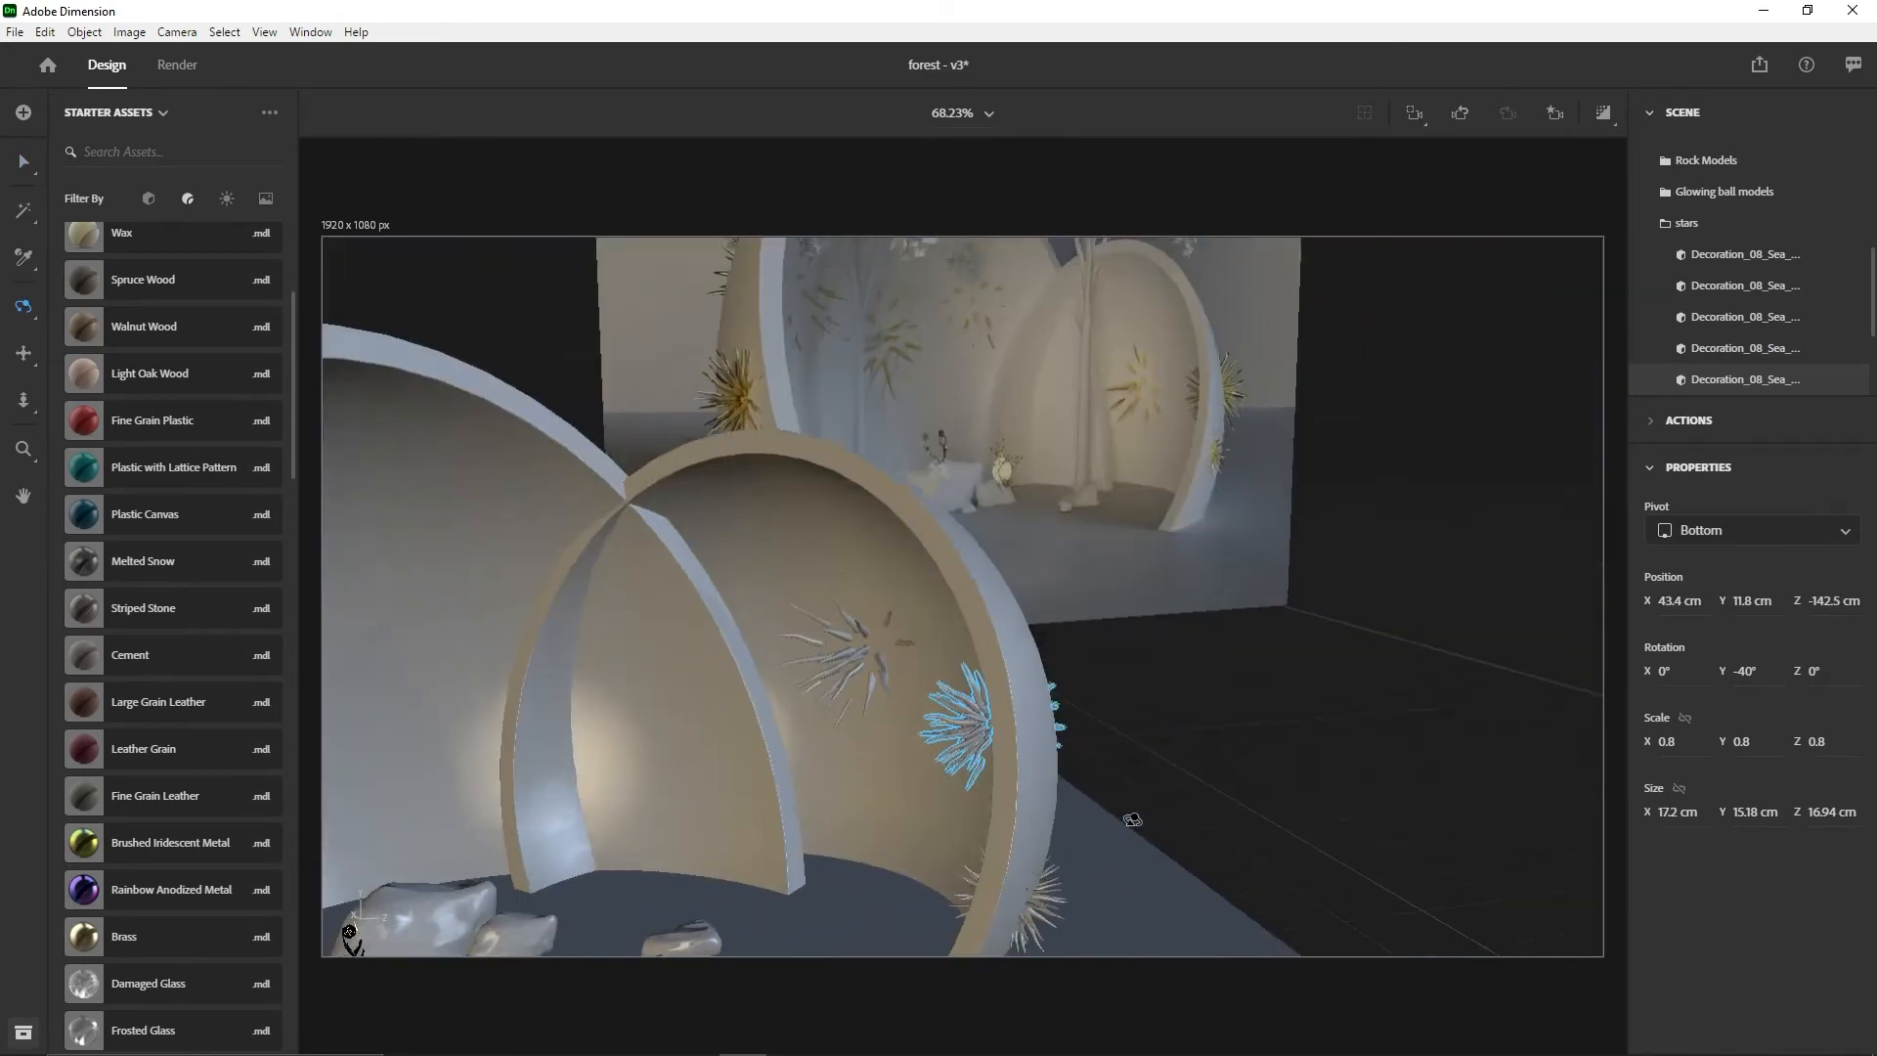
{"action": "left_click_drag", "start_coordinate": [645, 848], "coordinate": [729, 845]}
{"action": "middle_click_drag", "start_coordinate": [866, 768], "coordinate": [956, 706]}
{"action": "mouse_move", "coordinate": [947, 827]}
{"action": "right_mouse_down"}
{"action": "mouse_move", "coordinate": [993, 831]}
{"action": "mouse_move", "coordinate": [876, 829]}
{"action": "mouse_move", "coordinate": [932, 829]}
{"action": "right_mouse_up"}
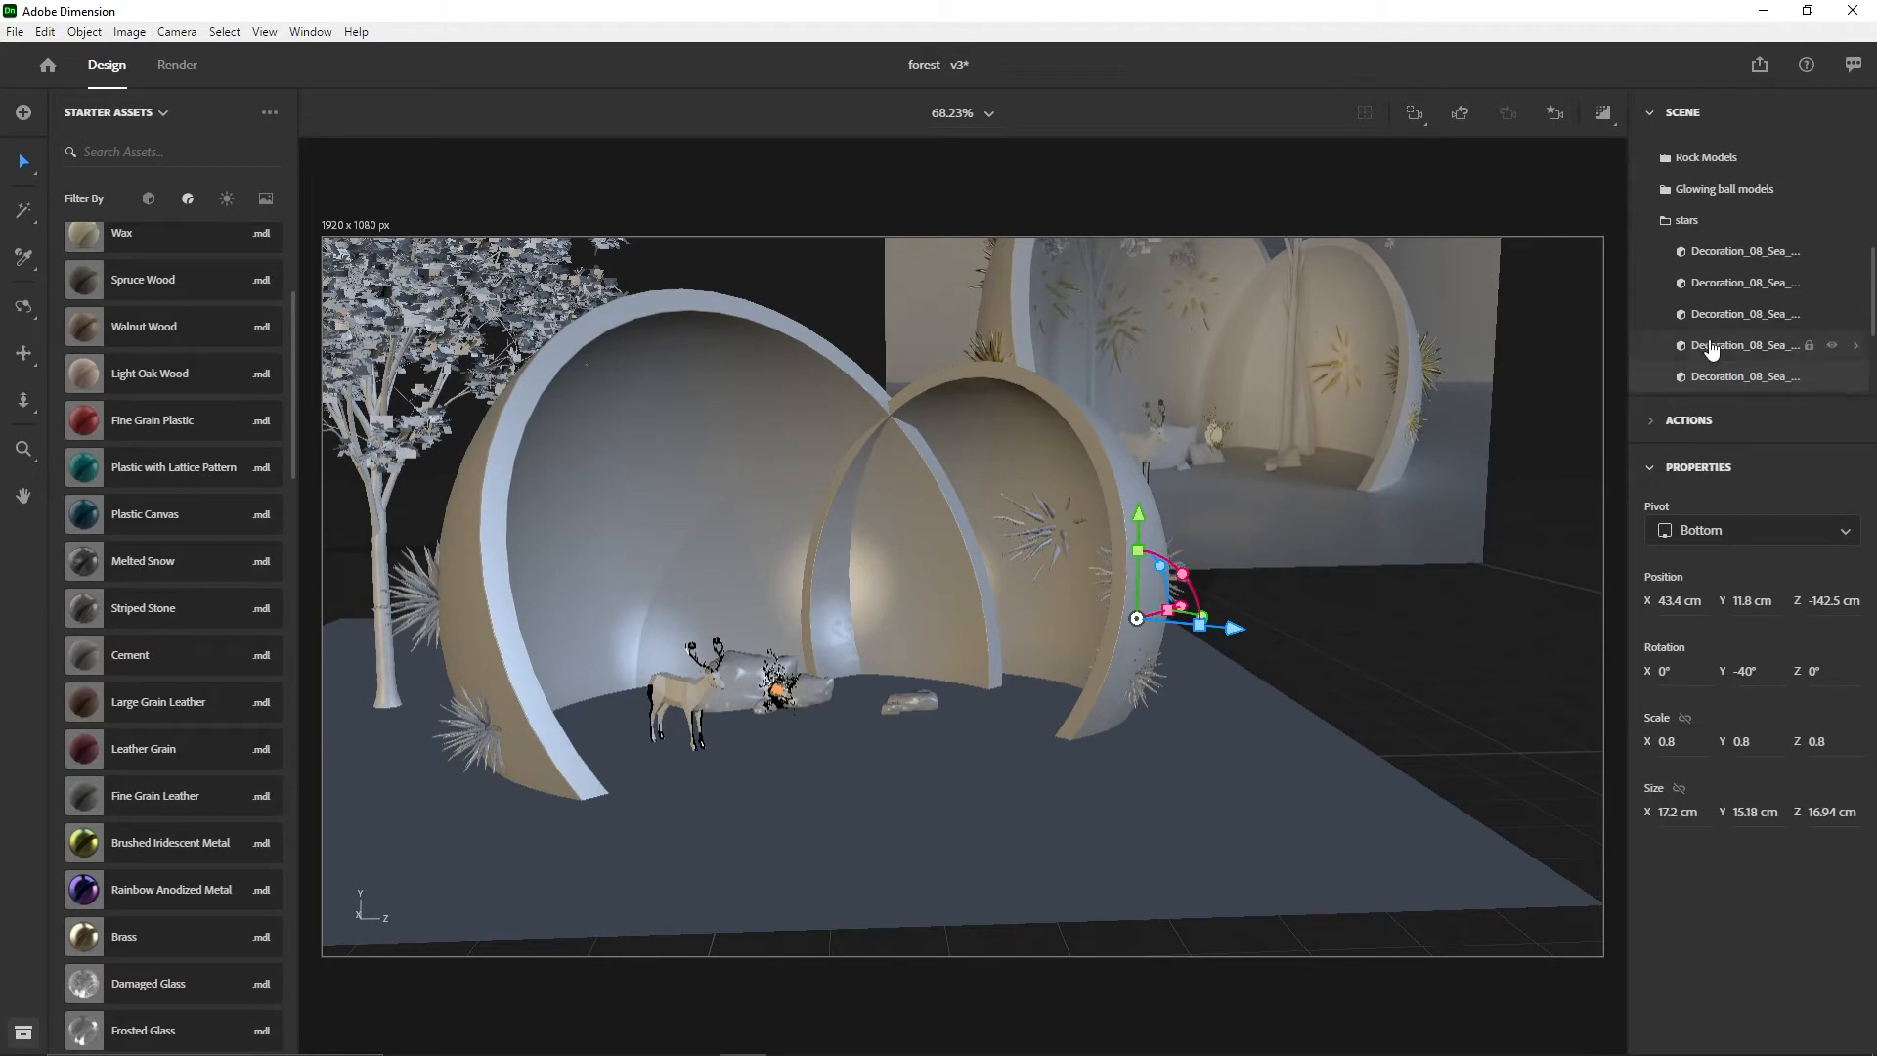
{"action": "scroll", "coordinate": [1720, 322], "scroll_direction": "down", "scroll_amount": 3}
{"action": "scroll", "coordinate": [1720, 313], "scroll_direction": "up", "scroll_amount": 2}
{"action": "left_click_drag", "start_coordinate": [1237, 635], "coordinate": [789, 623]}
{"action": "left_click_drag", "start_coordinate": [769, 516], "coordinate": [873, 556]}
{"action": "key", "text": "v"}
{"action": "left_click_drag", "start_coordinate": [1123, 492], "coordinate": [992, 569]}
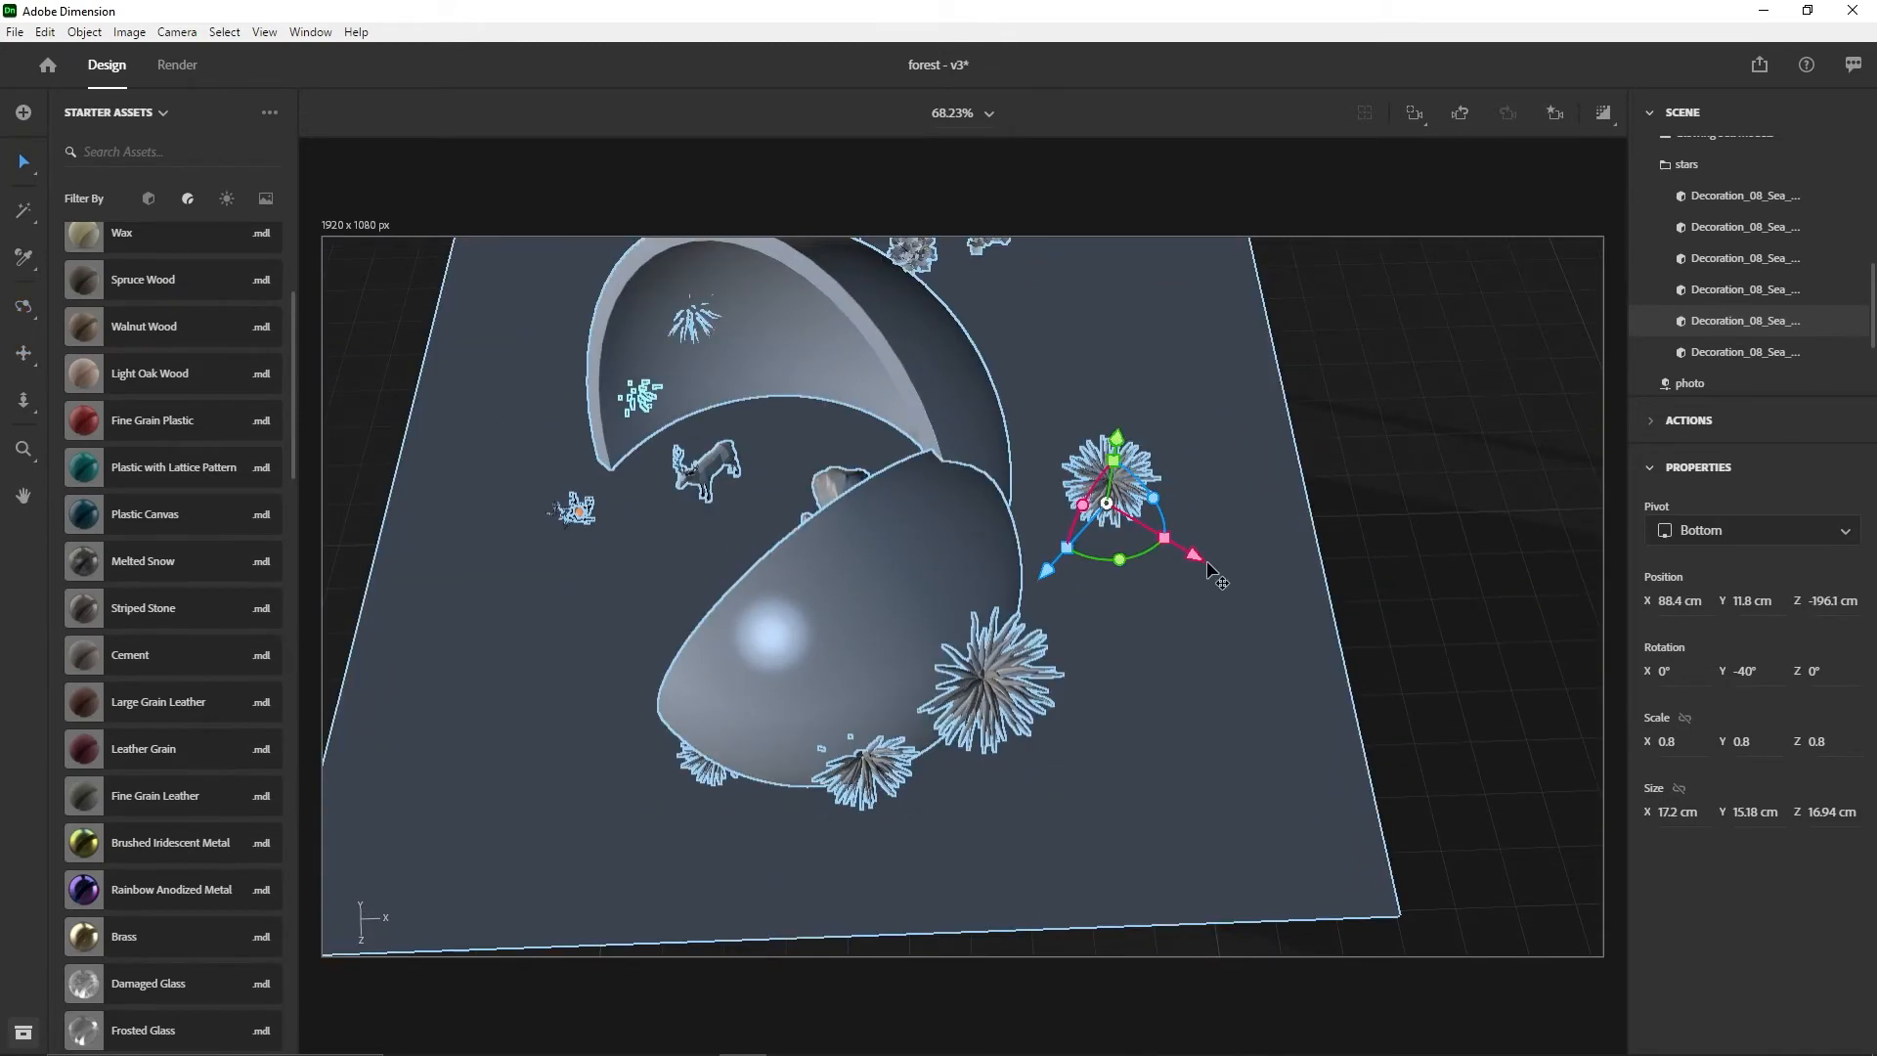
{"action": "left_click_drag", "start_coordinate": [1198, 557], "coordinate": [1060, 473]}
- Enlarge the star in the larger dome to scale 1.3 and place a copy at about X 45.4 cm, Y 24.6 cm, Z -238.6 cm
{"action": "key", "text": "1"}
{"action": "key", "text": "v"}
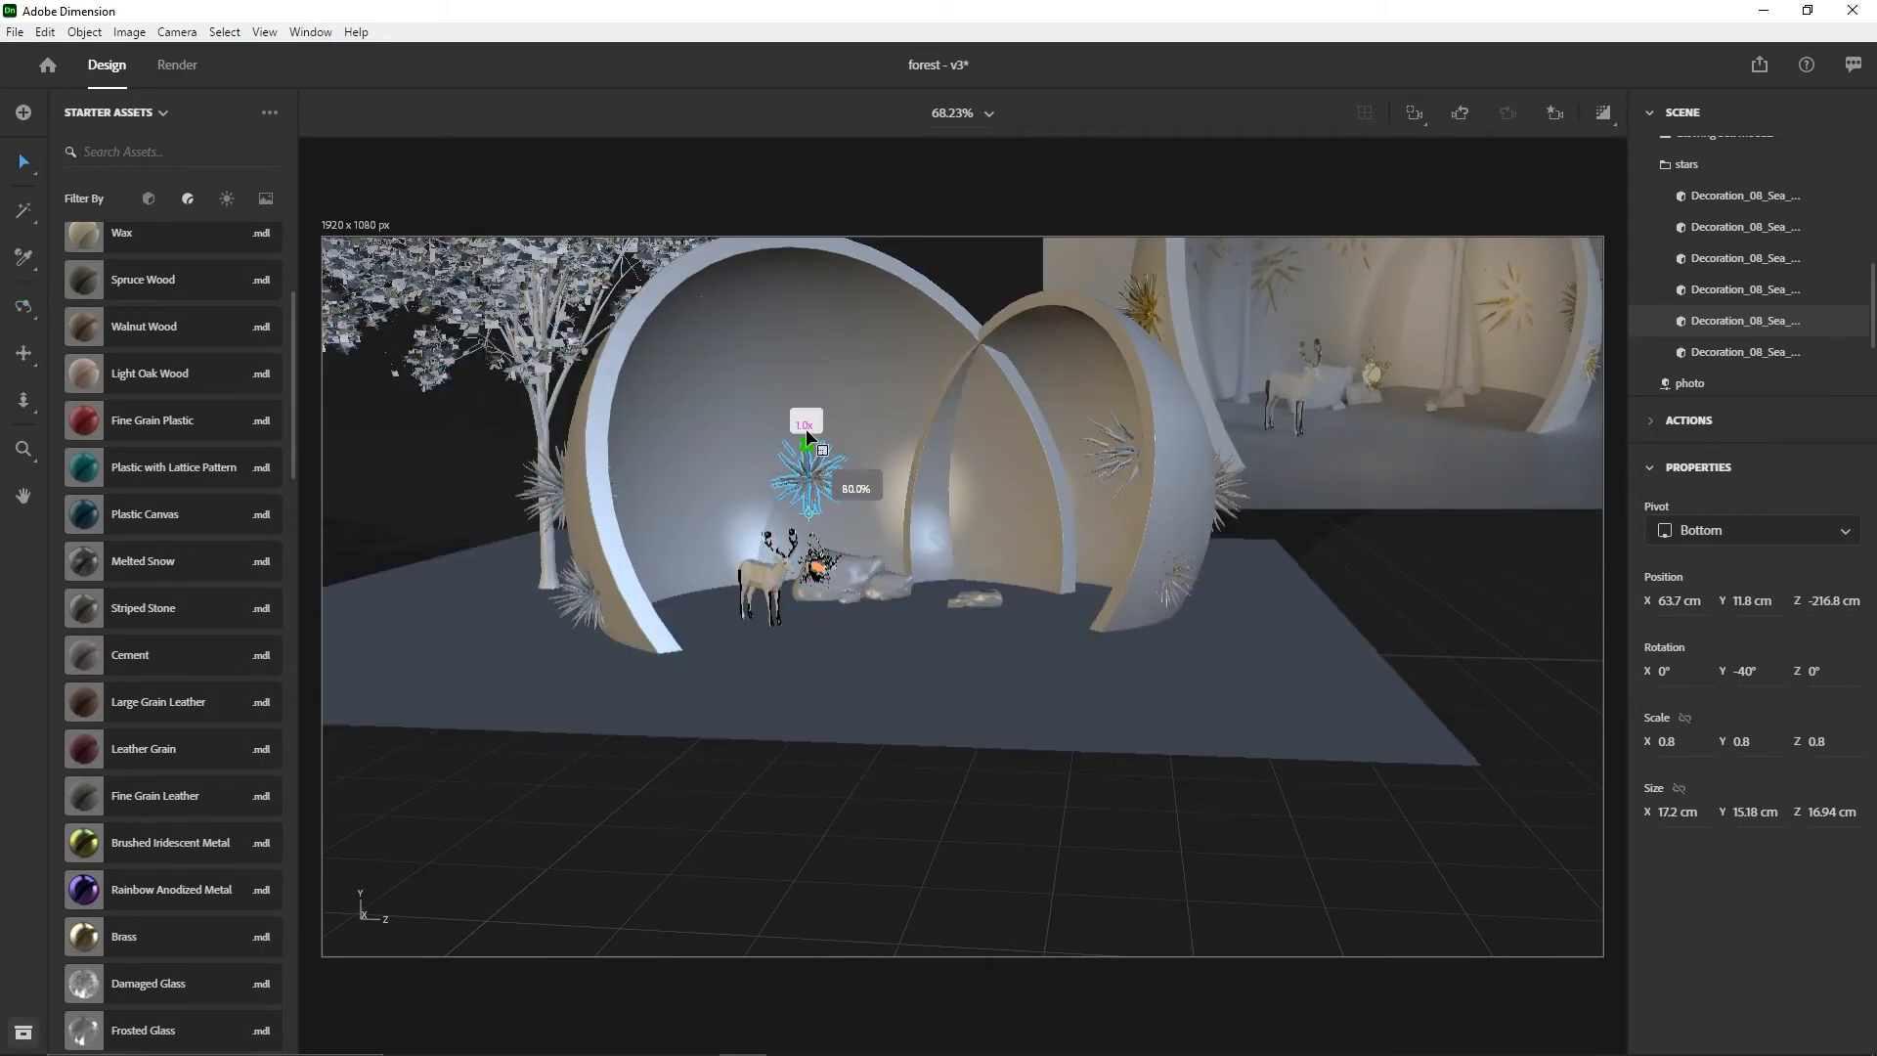
{"action": "left_click_drag", "start_coordinate": [810, 407], "coordinate": [808, 396]}
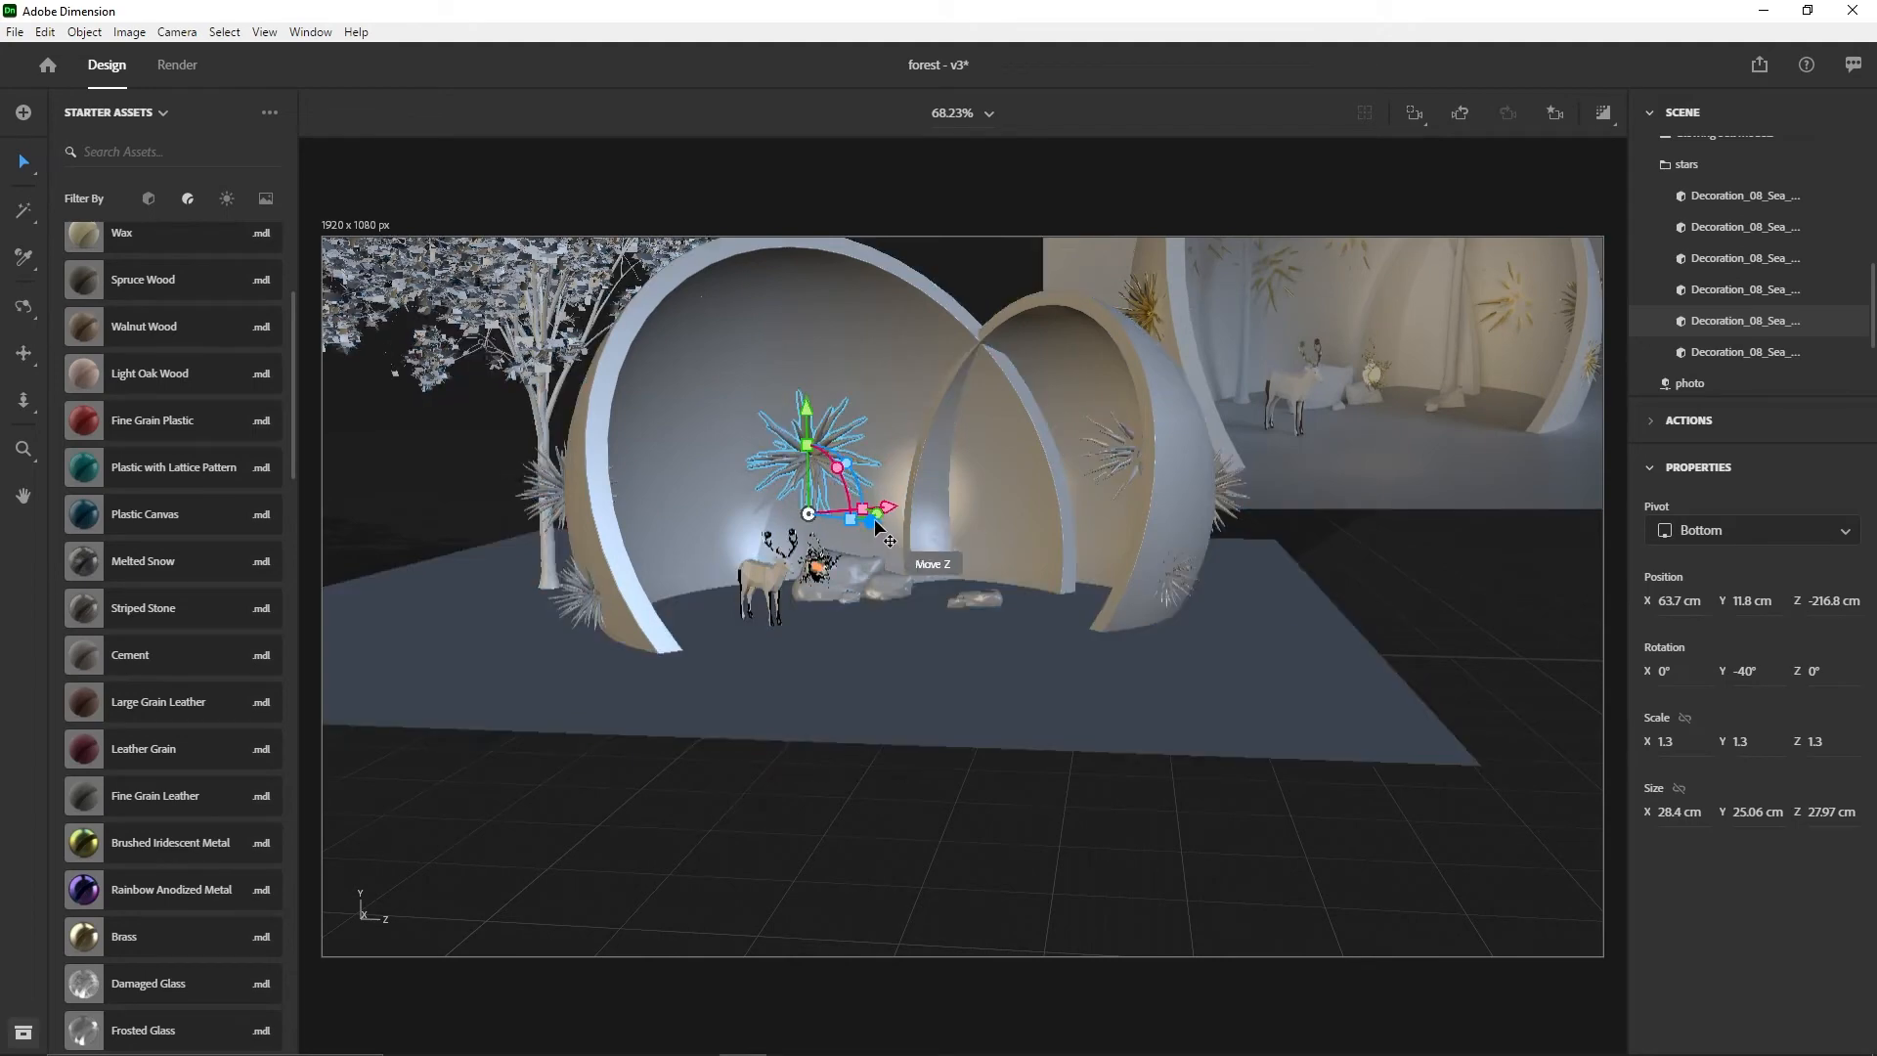
{"action": "left_click_drag", "start_coordinate": [872, 516], "coordinate": [852, 512]}
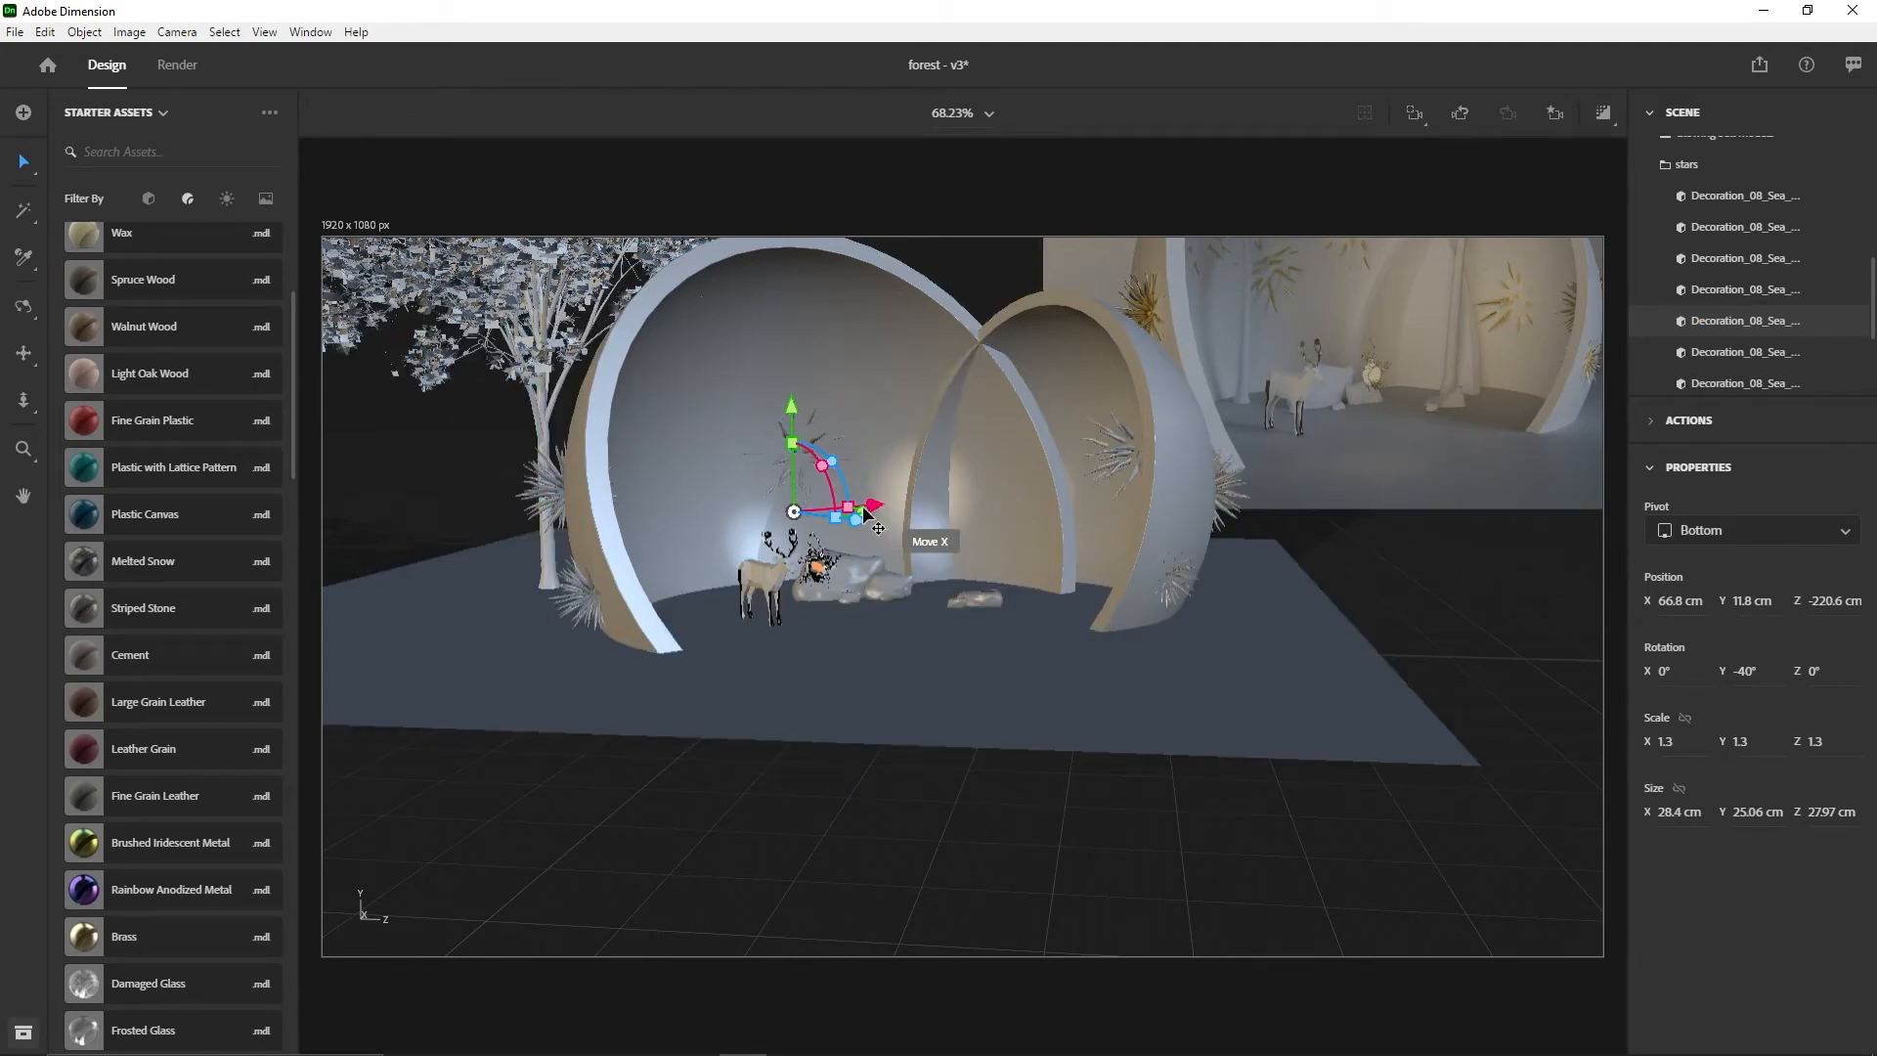
{"action": "left_click_drag", "start_coordinate": [873, 506], "coordinate": [764, 524]}
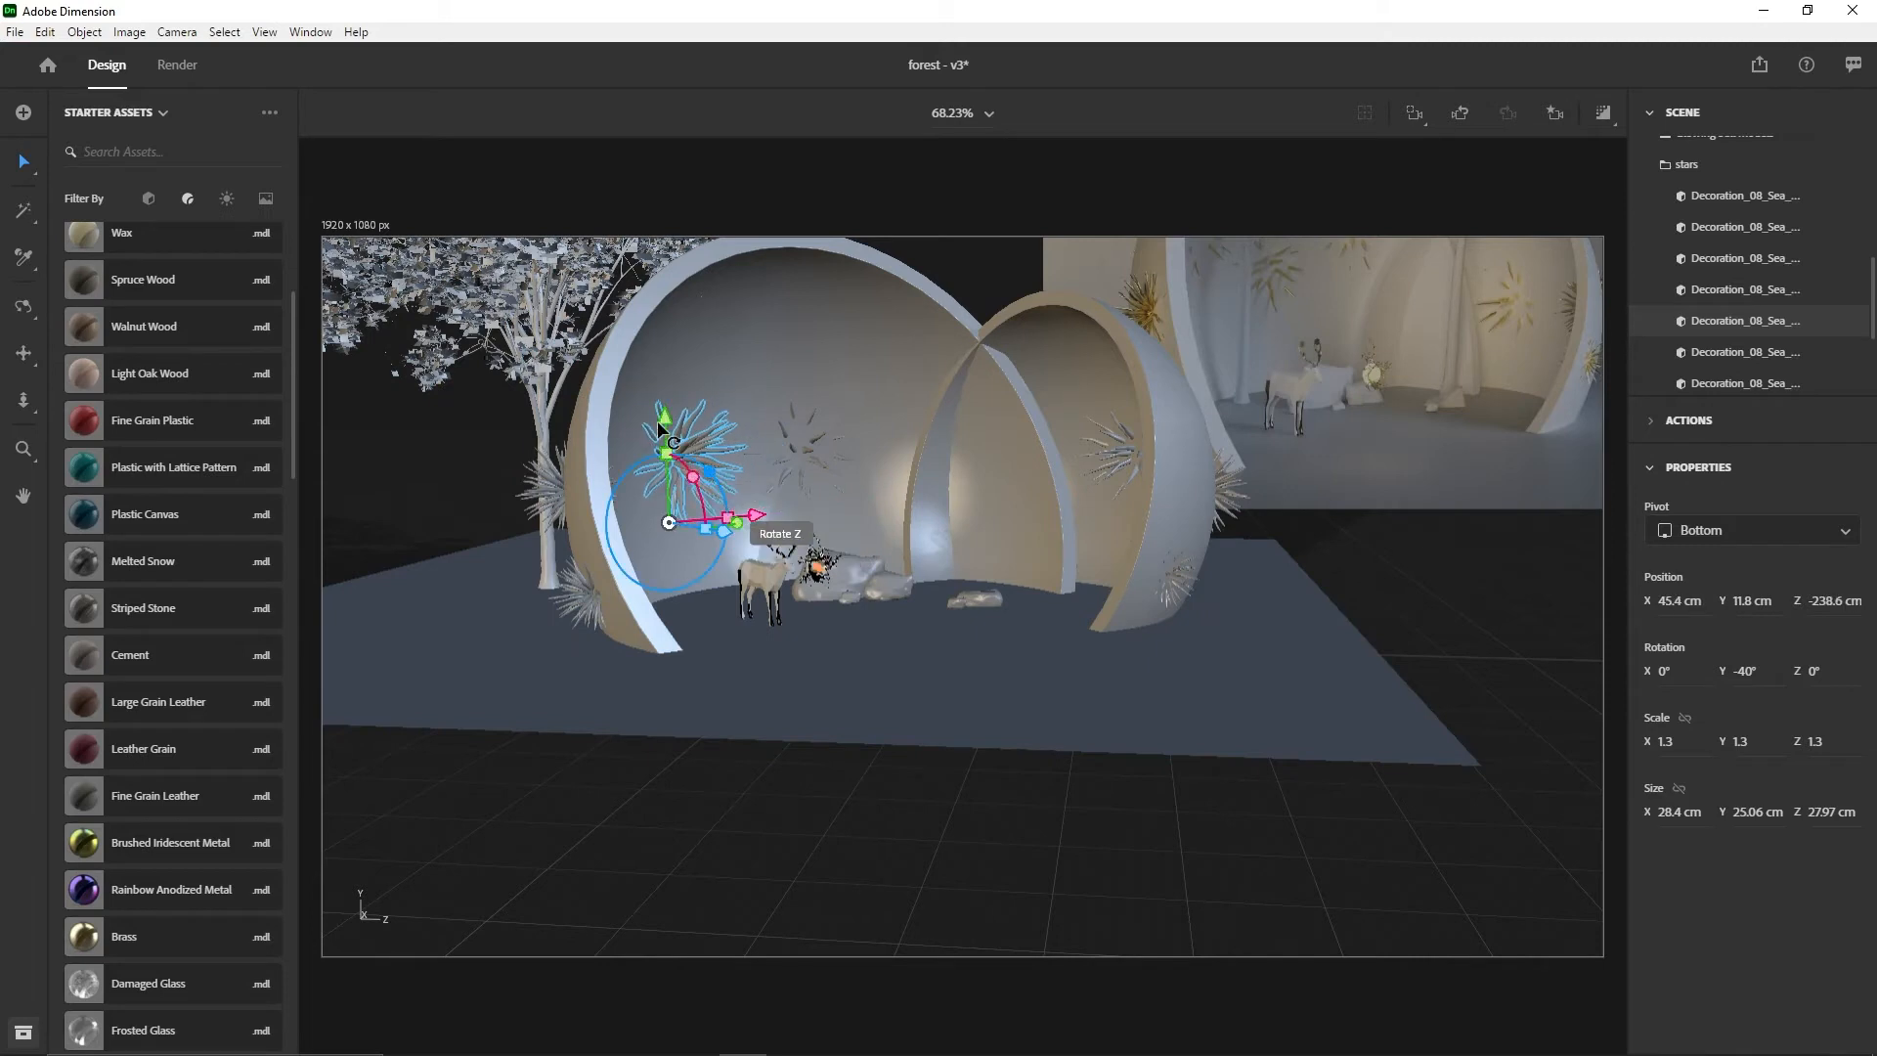
{"action": "left_click_drag", "start_coordinate": [663, 391], "coordinate": [664, 350]}
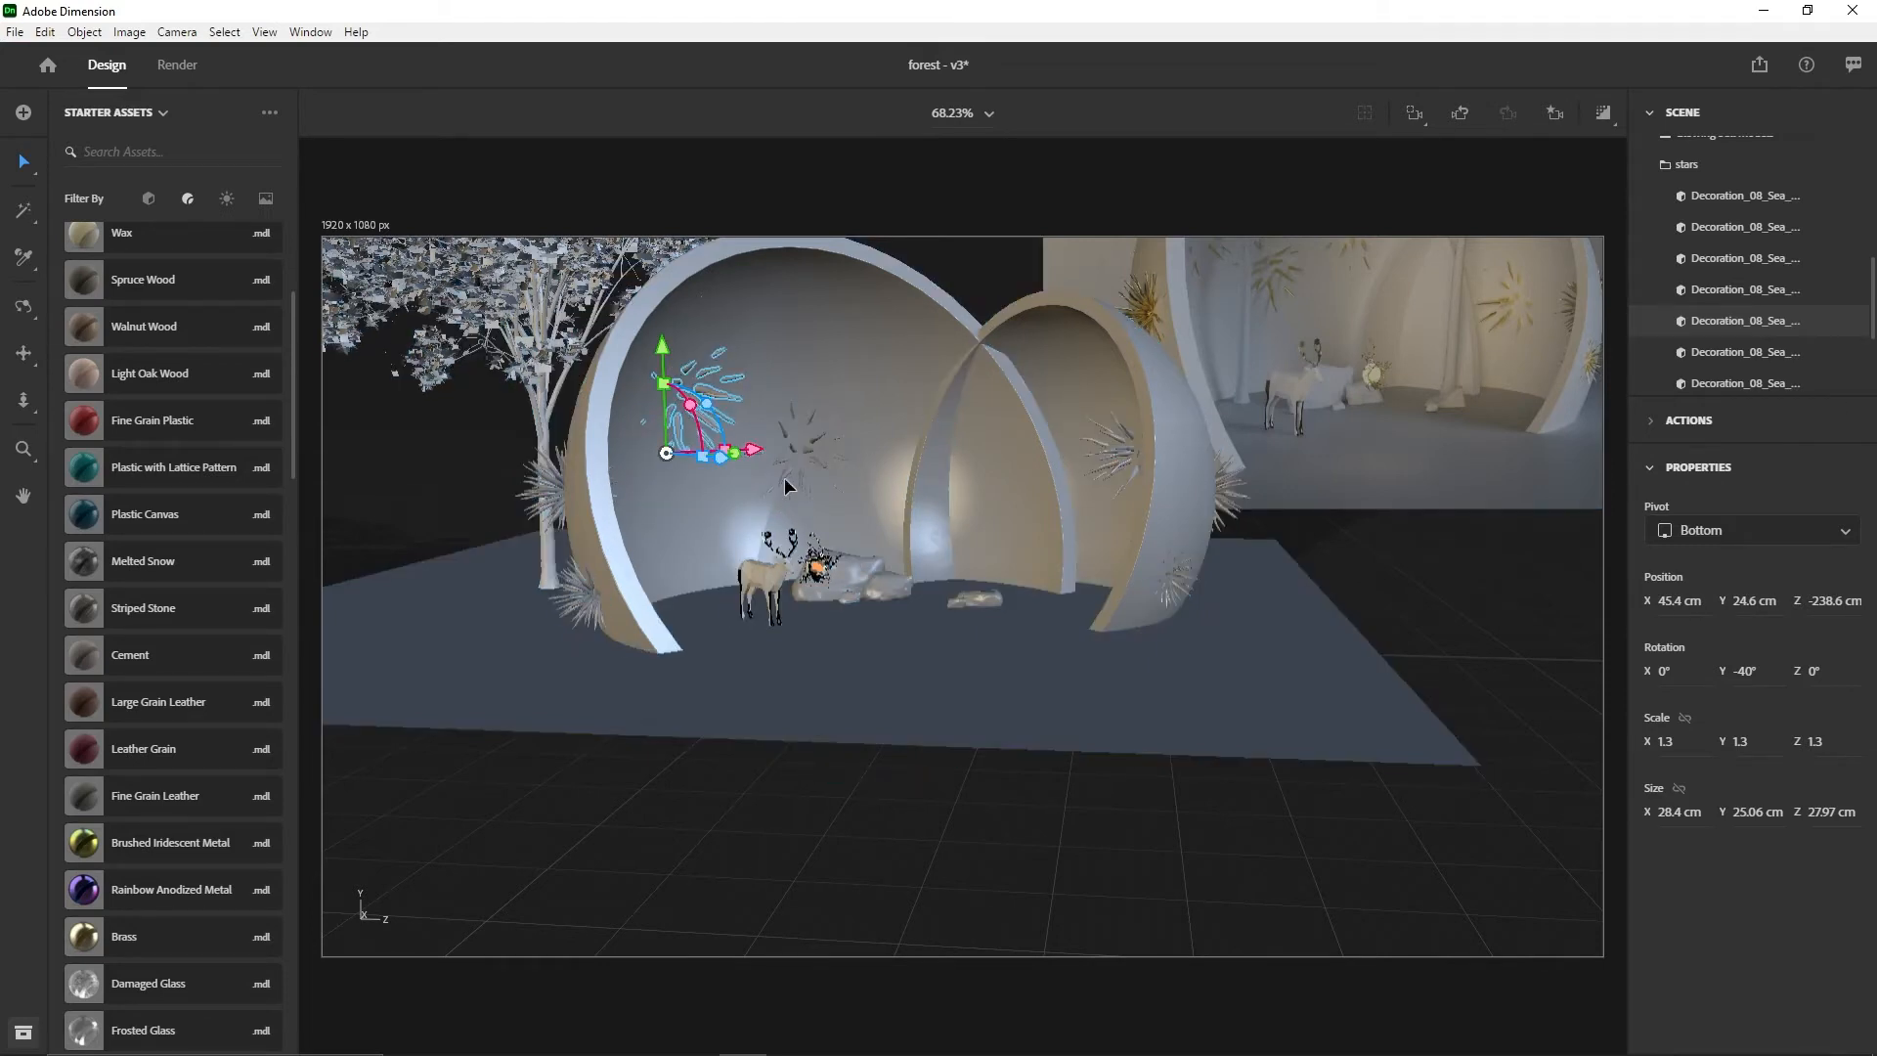
- Duplicate the upper star and move the copy toward the junction of the domes at about X 66.6 cm, Y 24.6 cm, Z -190 cm
{"action": "left_click_drag", "start_coordinate": [753, 450], "coordinate": [968, 456]}
{"action": "right_click_drag", "start_coordinate": [1085, 454], "coordinate": [859, 555]}
{"action": "left_click_drag", "start_coordinate": [1011, 453], "coordinate": [948, 454]}
{"action": "left_click_drag", "start_coordinate": [847, 504], "coordinate": [848, 568]}
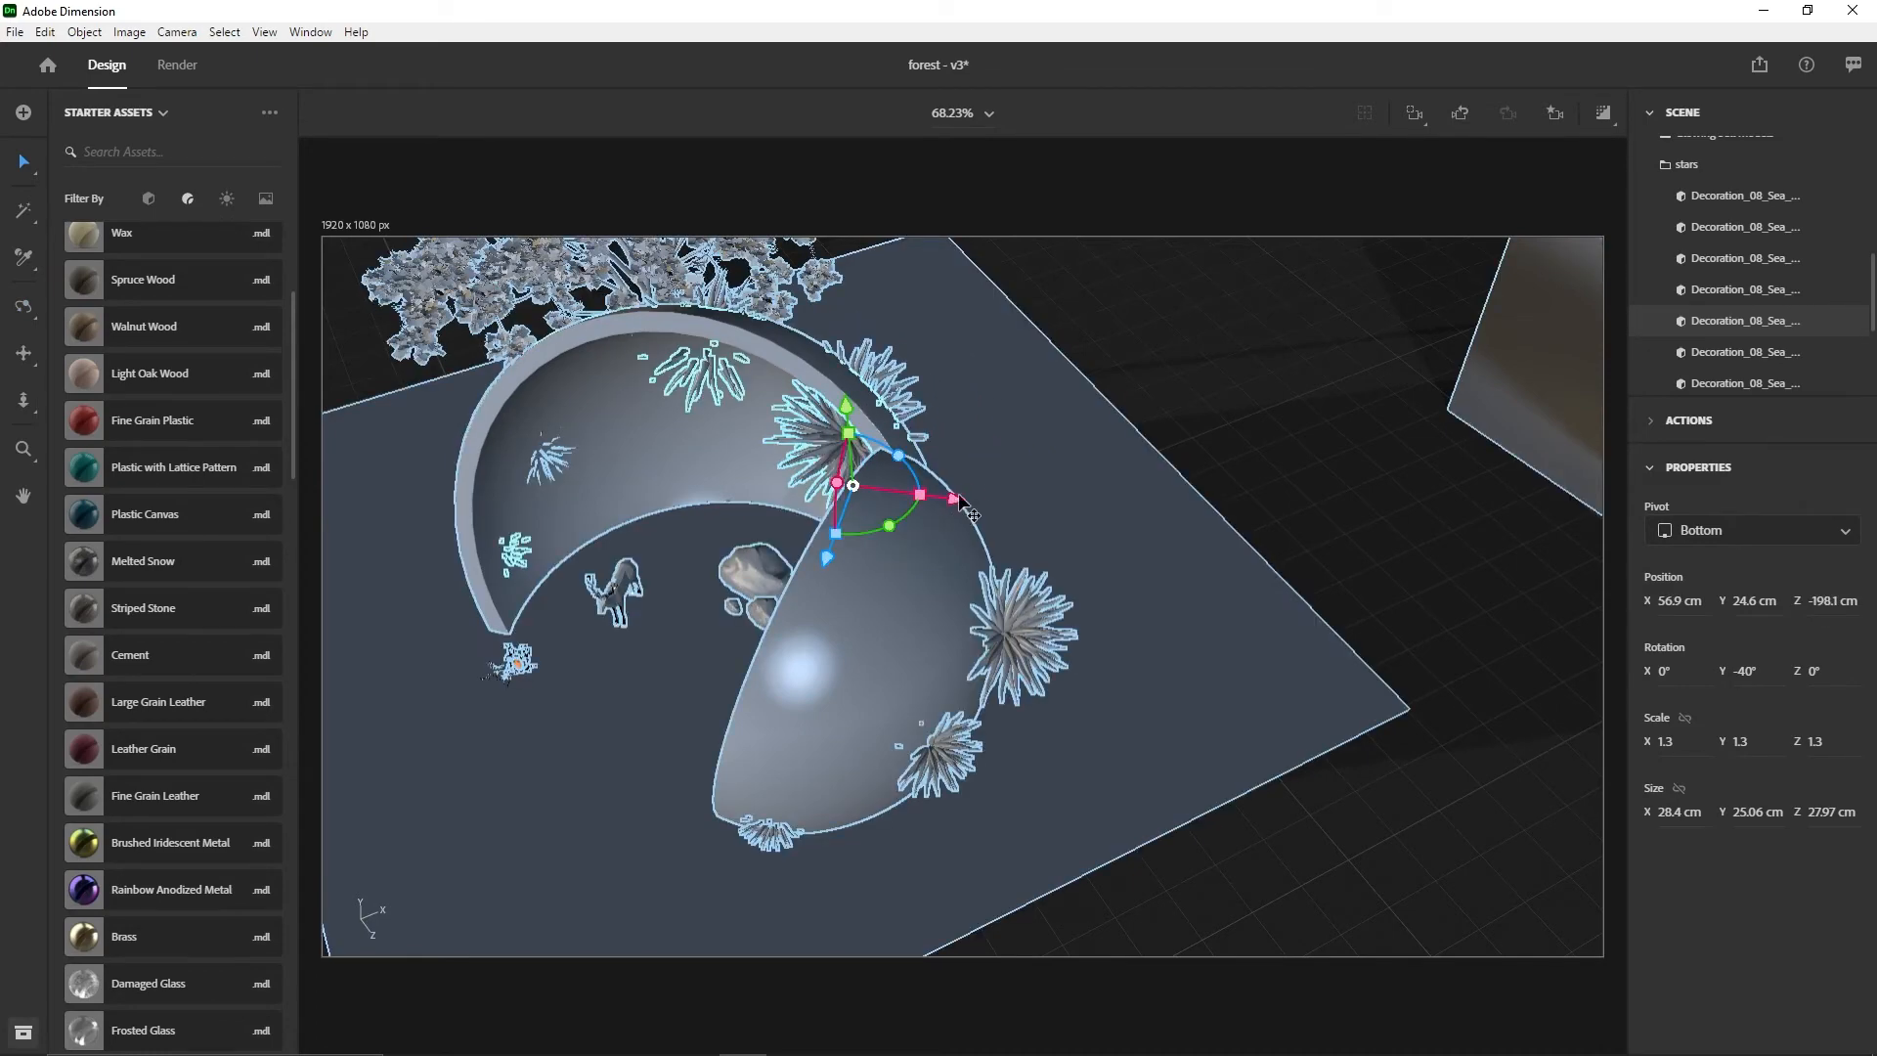
{"action": "left_click_drag", "start_coordinate": [975, 500], "coordinate": [1038, 514]}
- Reselect the star near the domes' junction and move it up to about X 90.1 cm, Y 32.2 cm, Z -190.1 cm
{"action": "key", "text": "ctrl+a"}
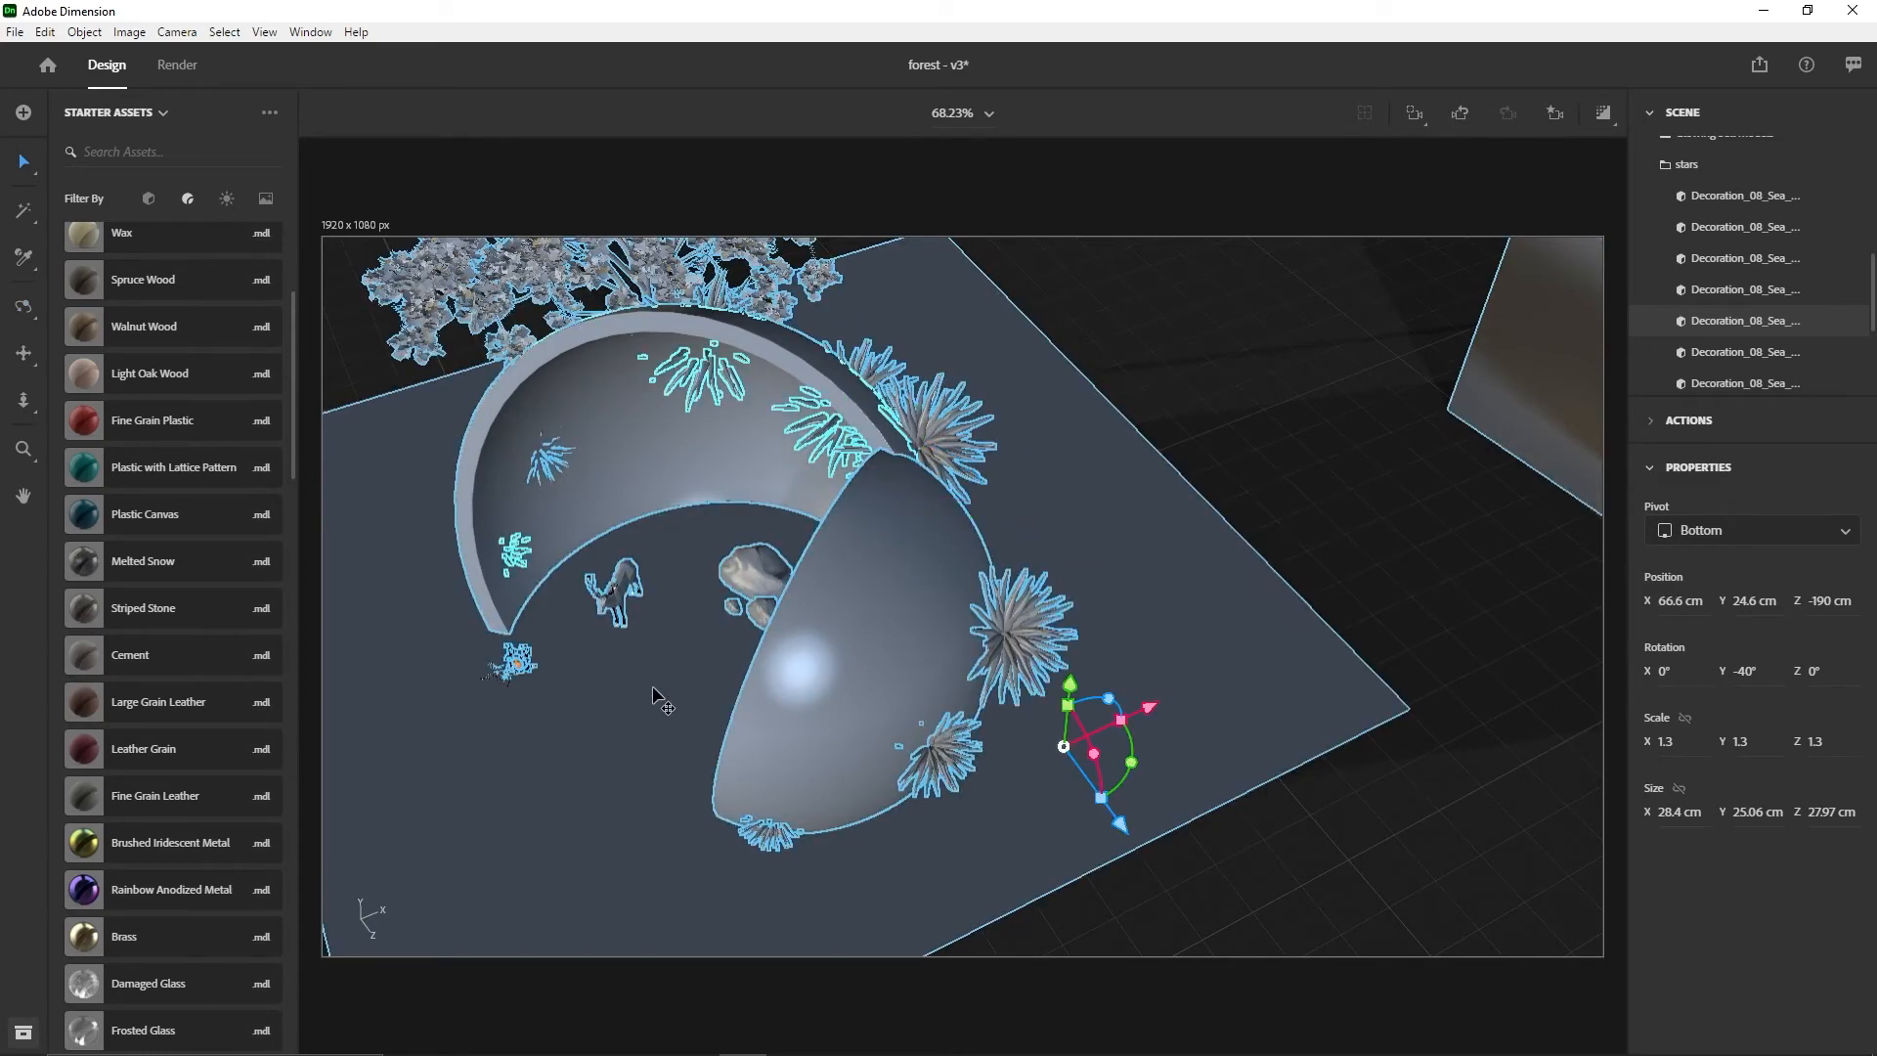
{"action": "key", "text": "f"}
{"action": "right_click_drag", "start_coordinate": [667, 692], "coordinate": [929, 474]}
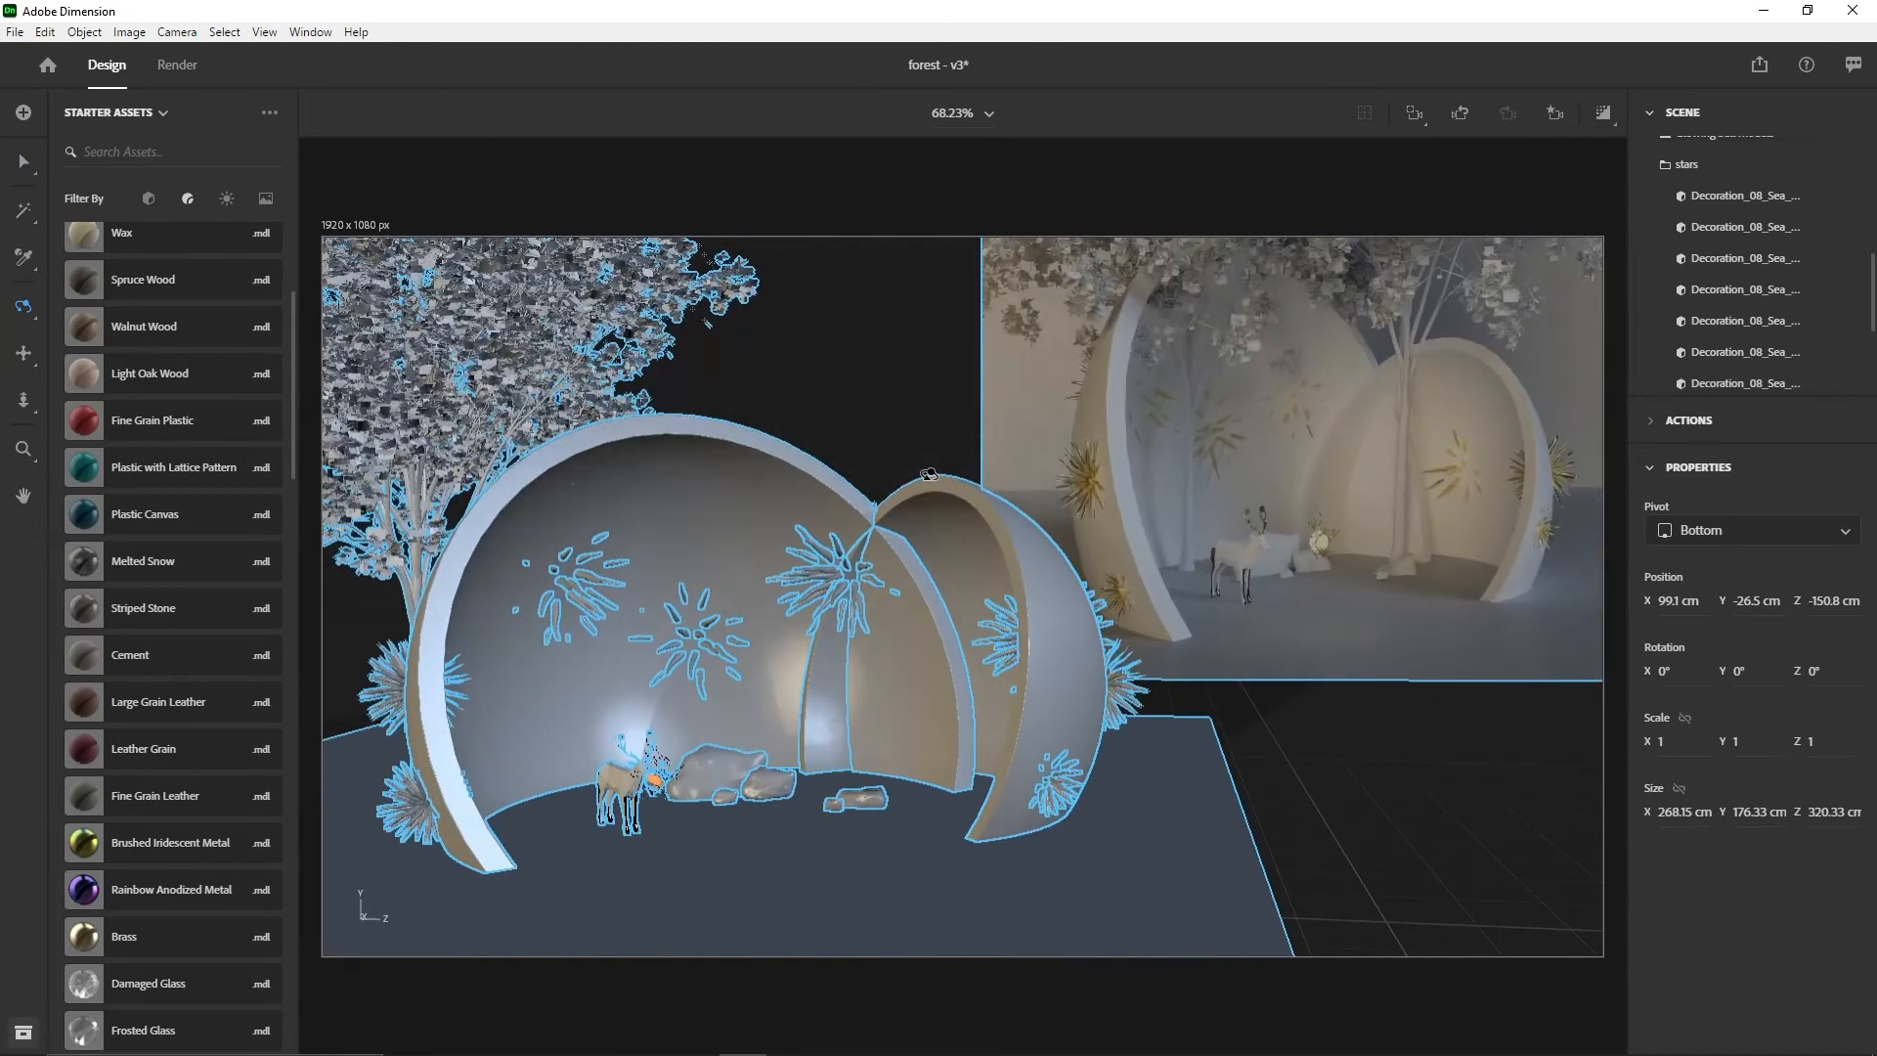
{"action": "left_click", "coordinate": [1736, 392]}
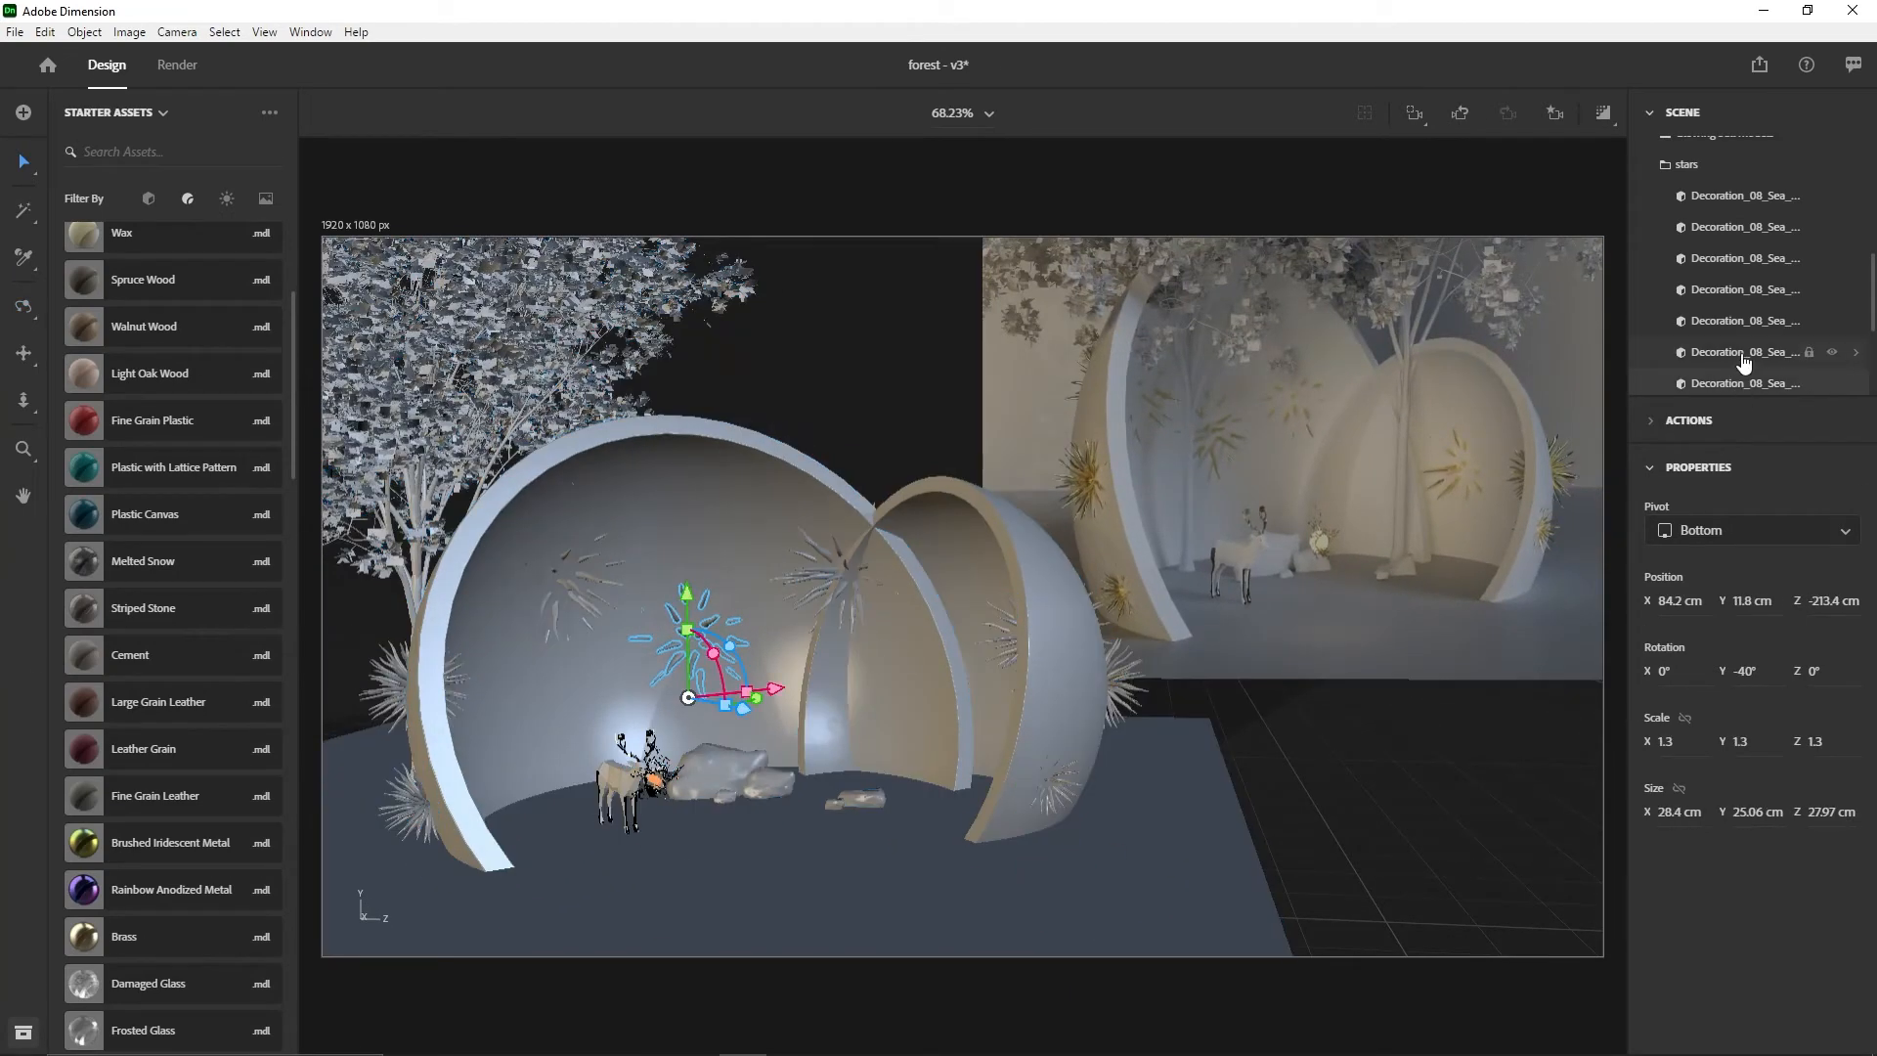
{"action": "left_click", "coordinate": [1742, 359]}
{"action": "left_click", "coordinate": [1734, 330]}
{"action": "left_click_drag", "start_coordinate": [917, 639], "coordinate": [876, 620]}
{"action": "left_click_drag", "start_coordinate": [814, 518], "coordinate": [814, 492]}
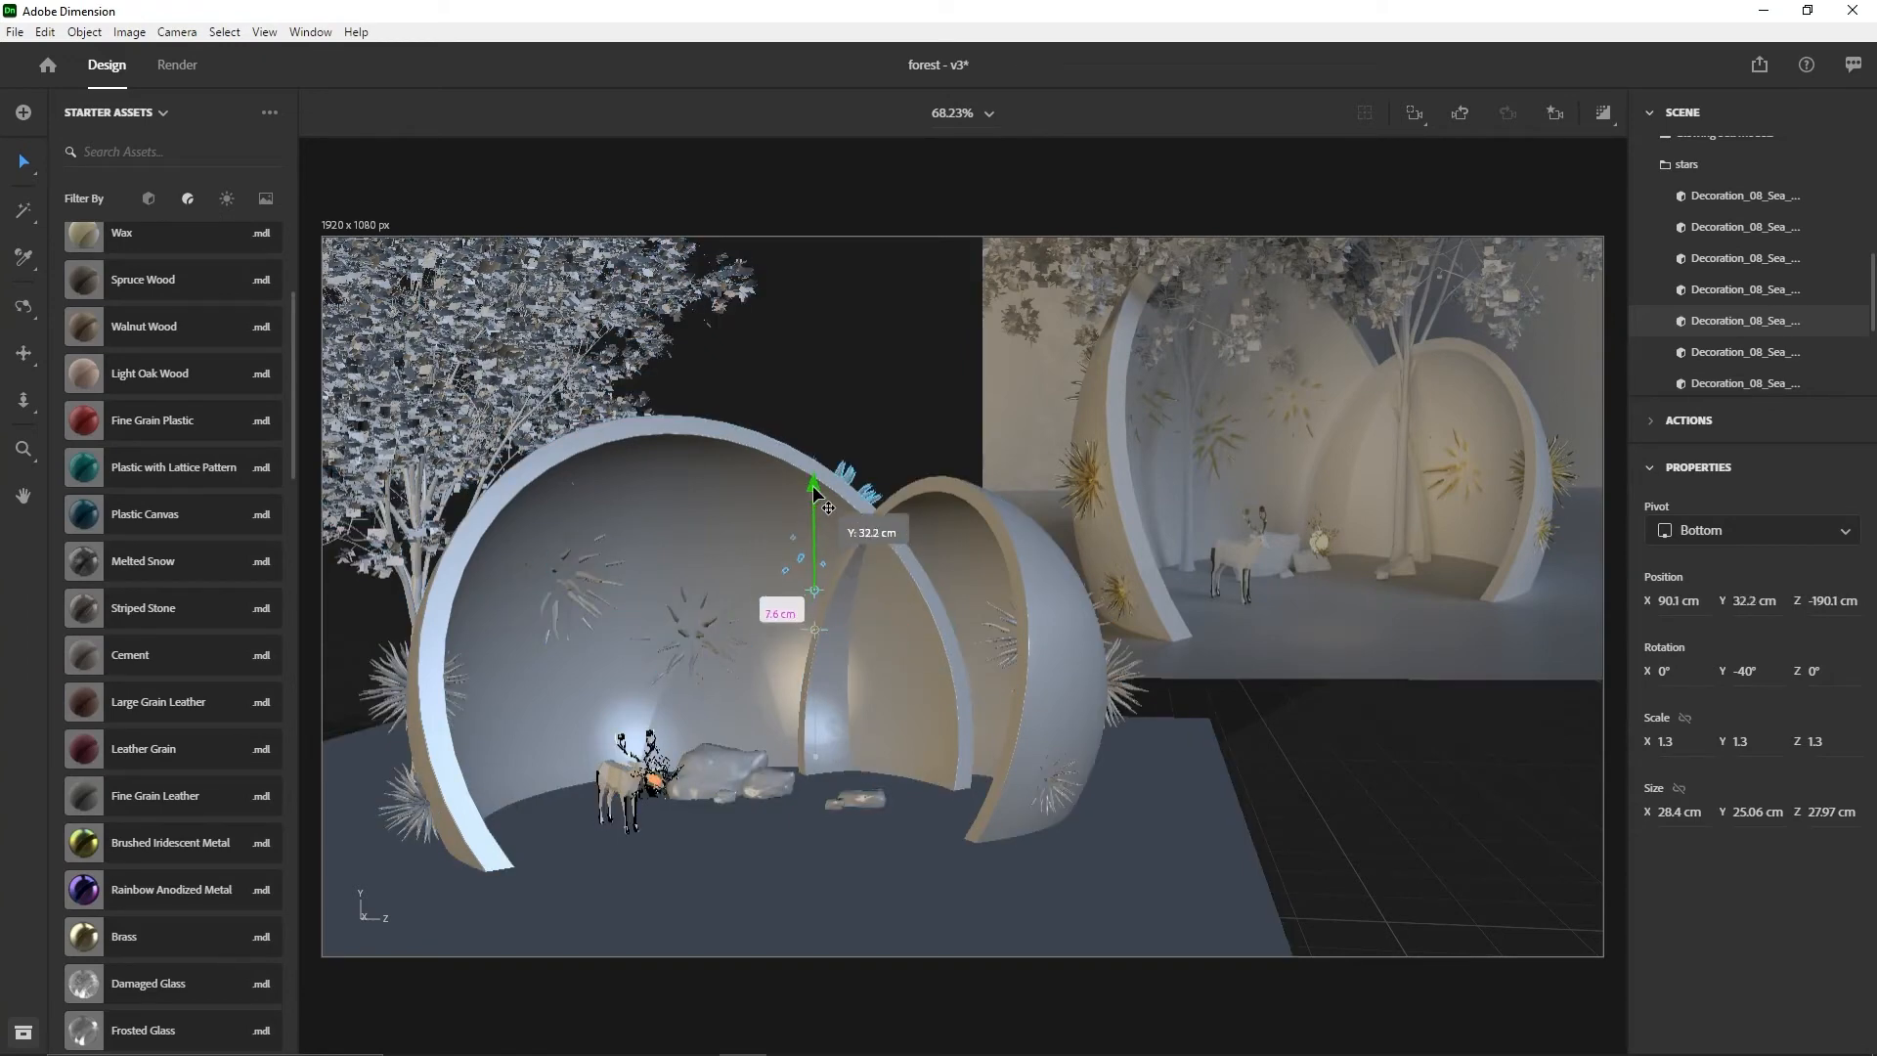
- Place the junction star on the larger dome's wall at about X 84.4 cm, Y 30.4 cm, Z -195 cm, scale it to 1.2 and deselect it
{"action": "left_click_drag", "start_coordinate": [895, 583], "coordinate": [873, 593]}
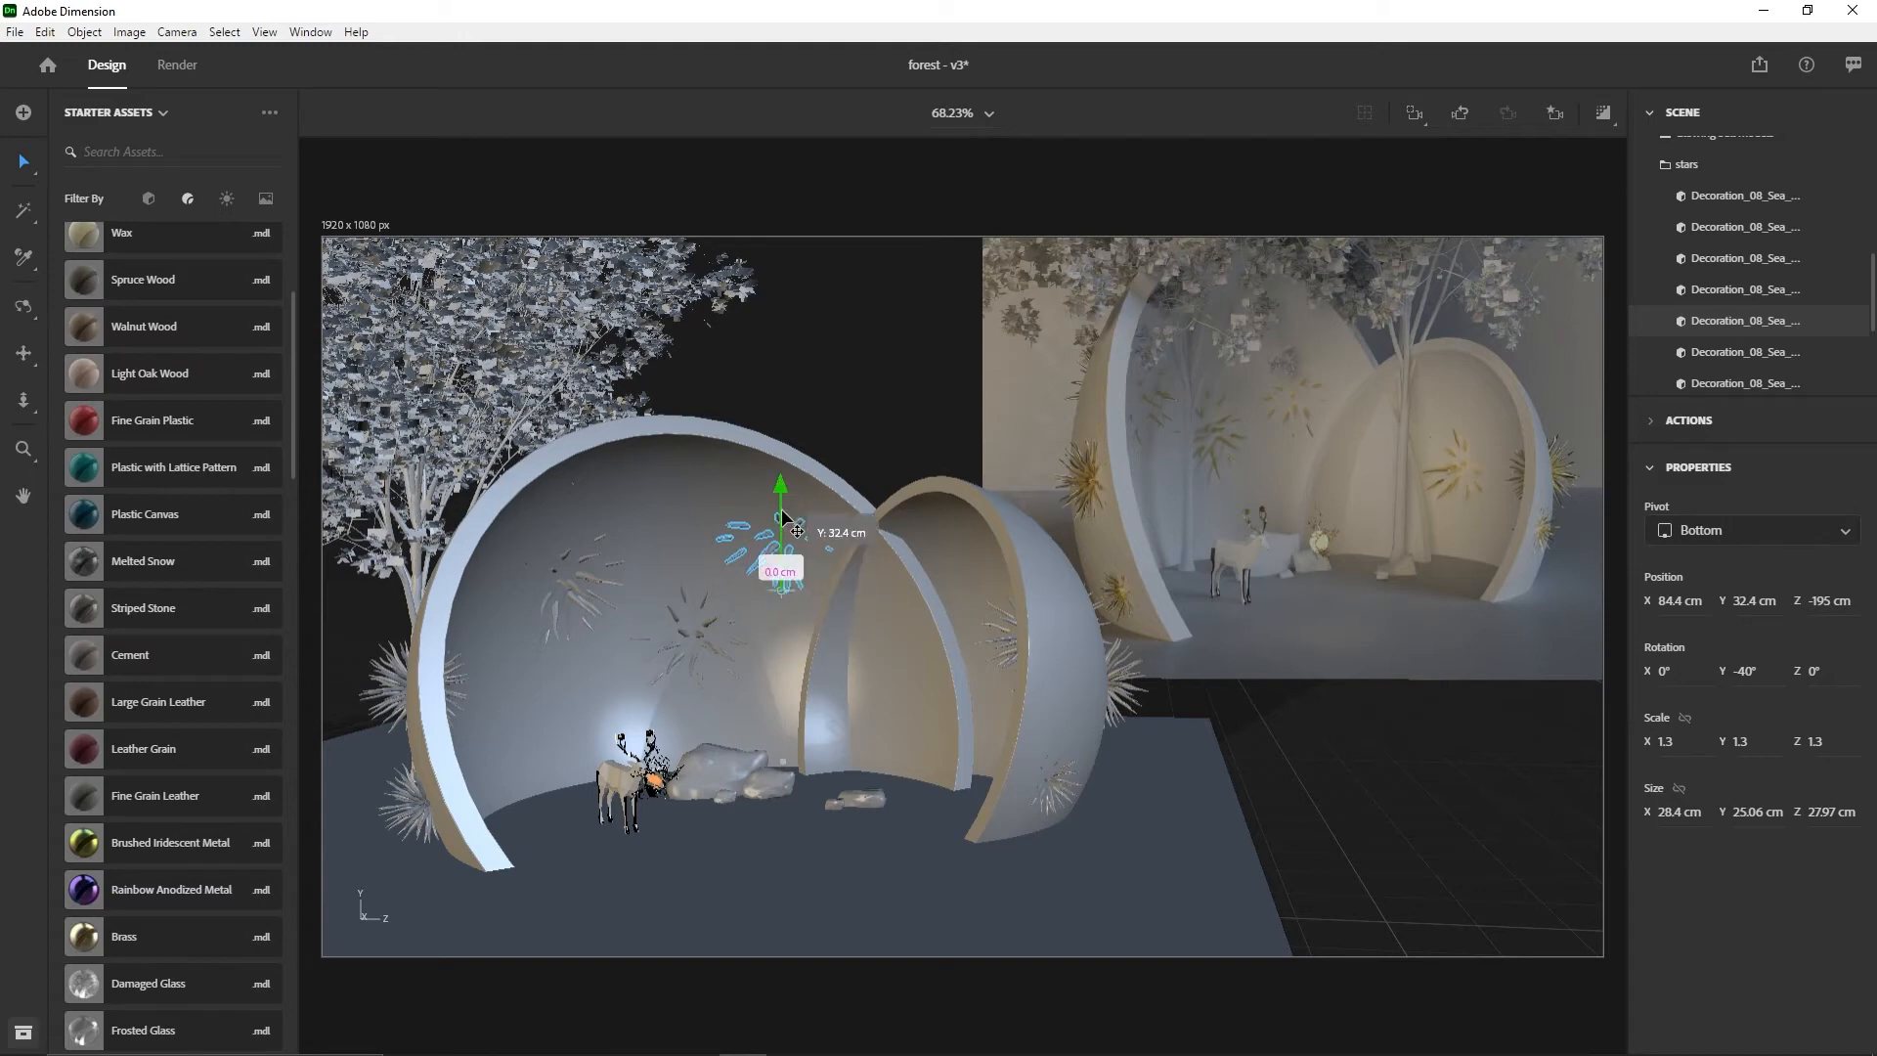
{"action": "mouse_move", "coordinate": [782, 515]}
{"action": "left_mouse_down"}
{"action": "mouse_move", "coordinate": [788, 500]}
{"action": "mouse_move", "coordinate": [783, 544]}
{"action": "left_mouse_up"}
{"action": "scroll", "coordinate": [831, 675], "scroll_direction": "down", "scroll_amount": 4}
{"action": "middle_click_drag", "start_coordinate": [841, 696], "coordinate": [989, 700]}
{"action": "mouse_move", "coordinate": [989, 700]}
{"action": "right_mouse_down"}
{"action": "mouse_move", "coordinate": [1007, 751]}
{"action": "mouse_move", "coordinate": [990, 663]}
{"action": "right_mouse_up"}
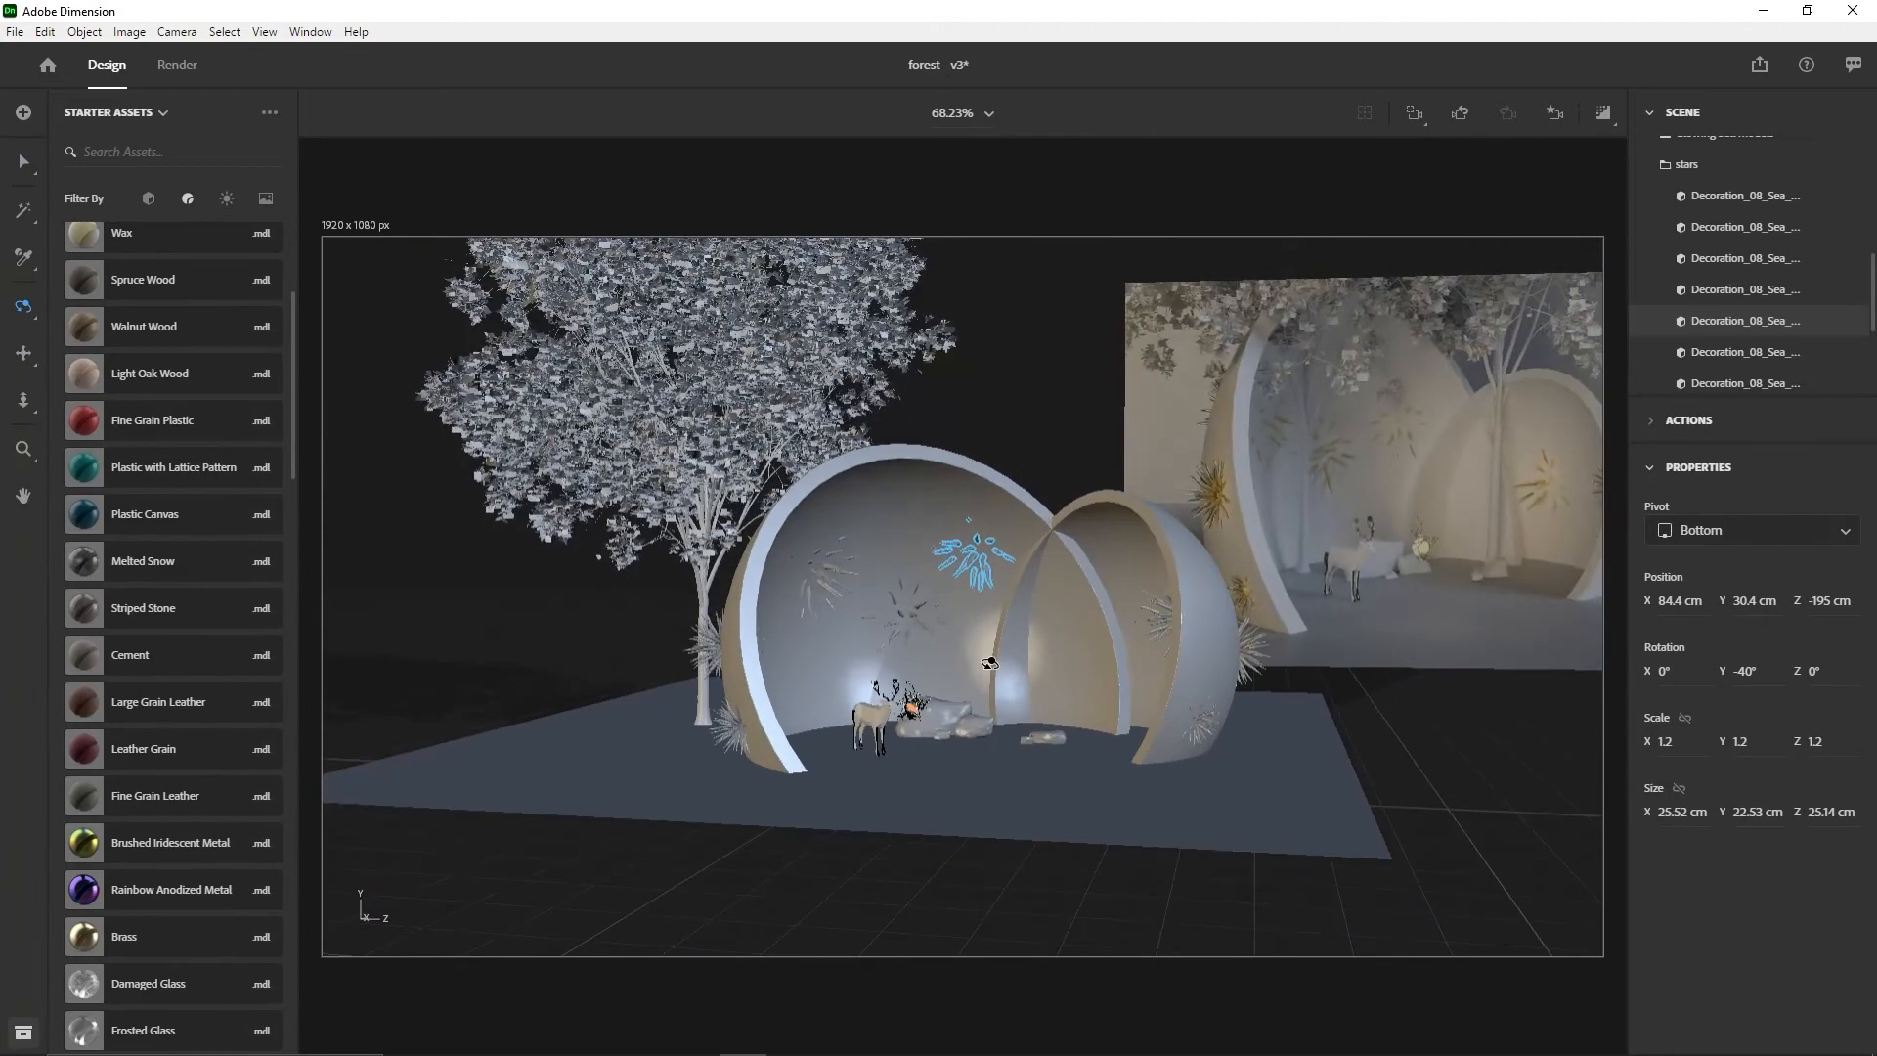
{"action": "left_click", "coordinate": [1419, 754]}
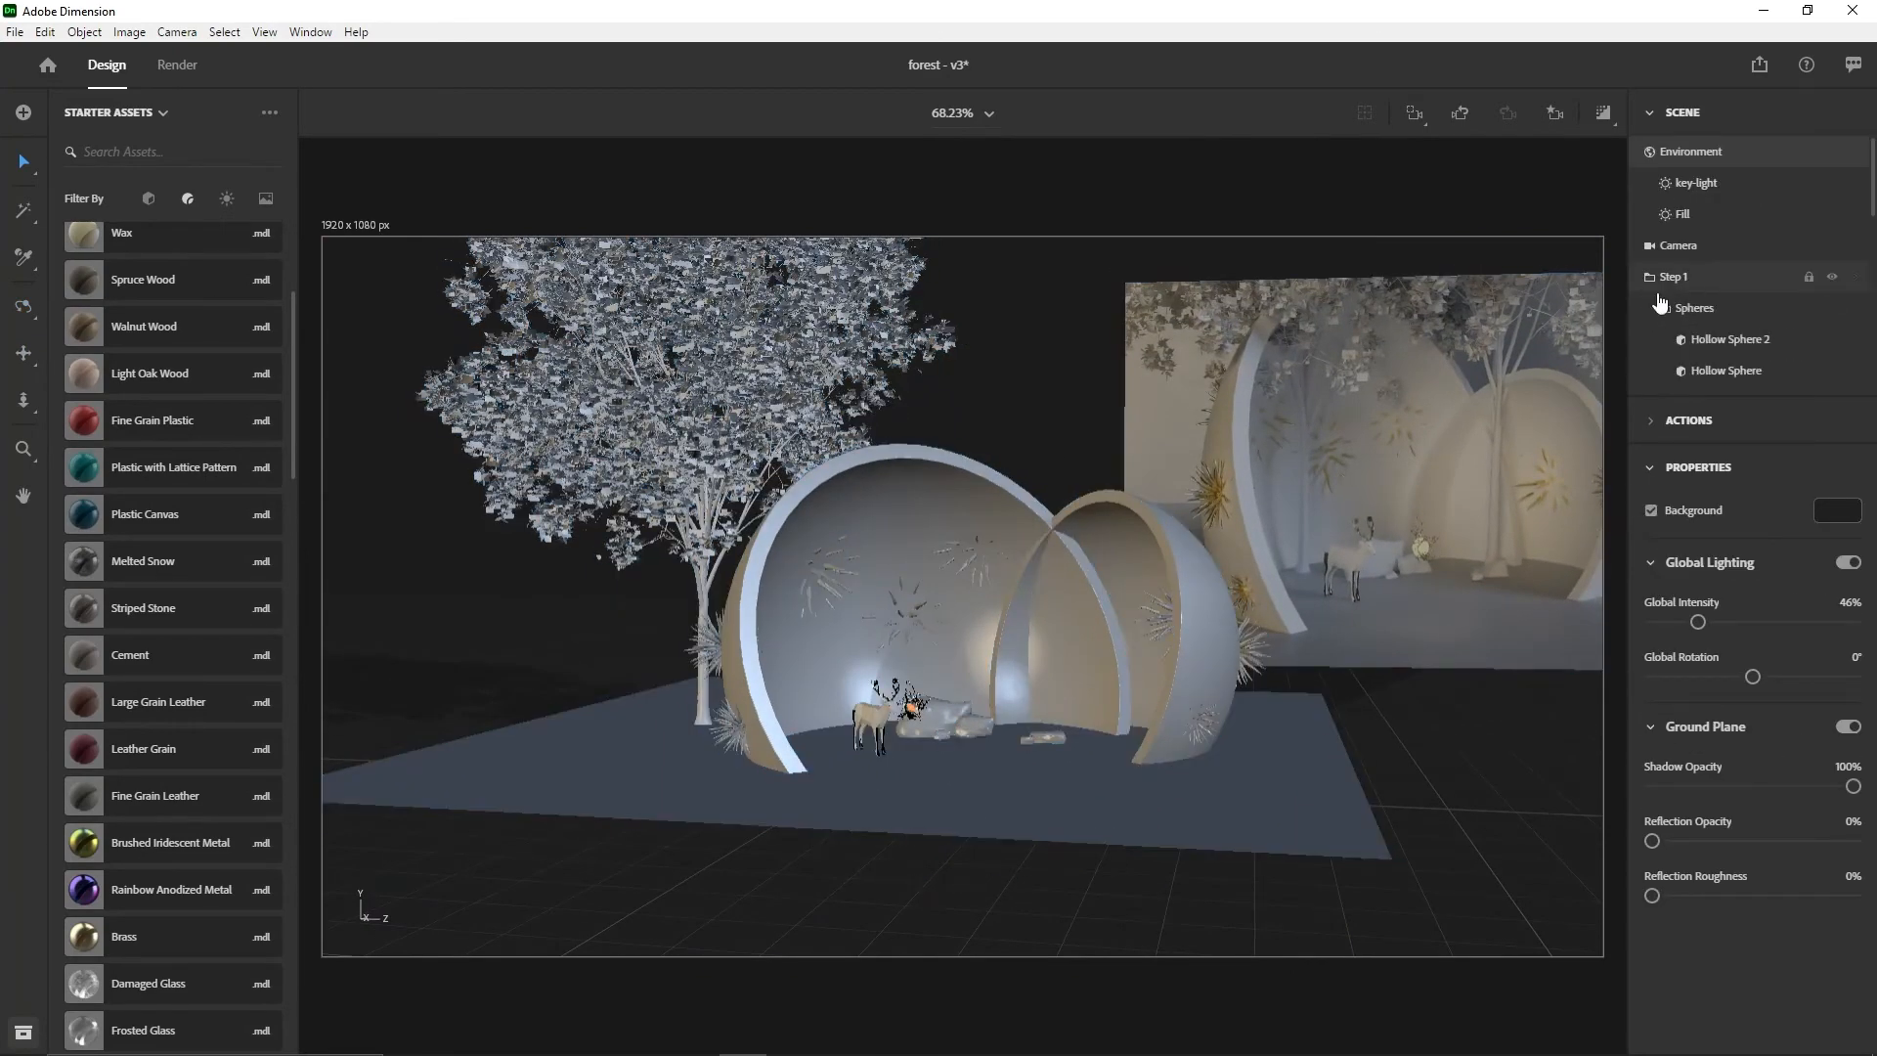
- Place a copy of the tree near the domes' junction at about X 66.8 cm, Z -162.7 cm, enlarged to about 199.91 × 238.09 × 169.97 cm
{"action": "scroll", "coordinate": [1659, 304], "scroll_direction": "down", "scroll_amount": 5}
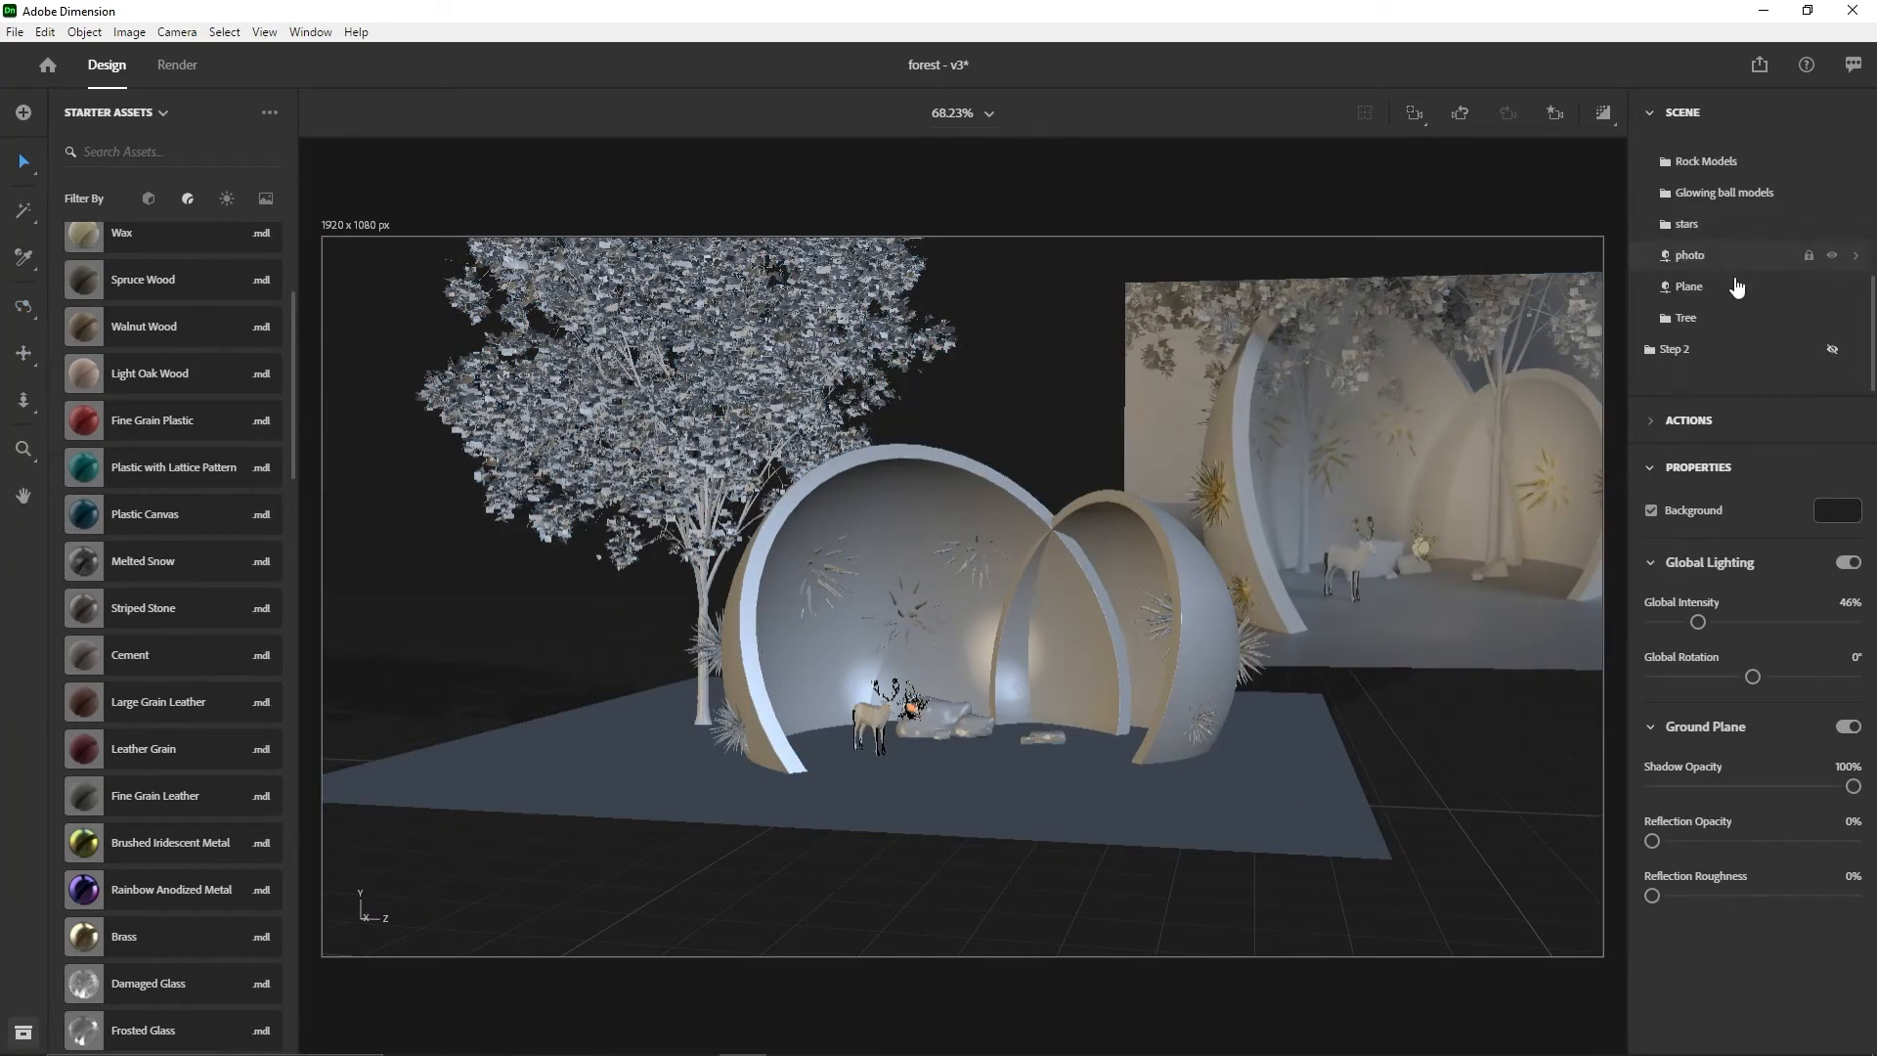
{"action": "left_click", "coordinate": [1683, 382]}
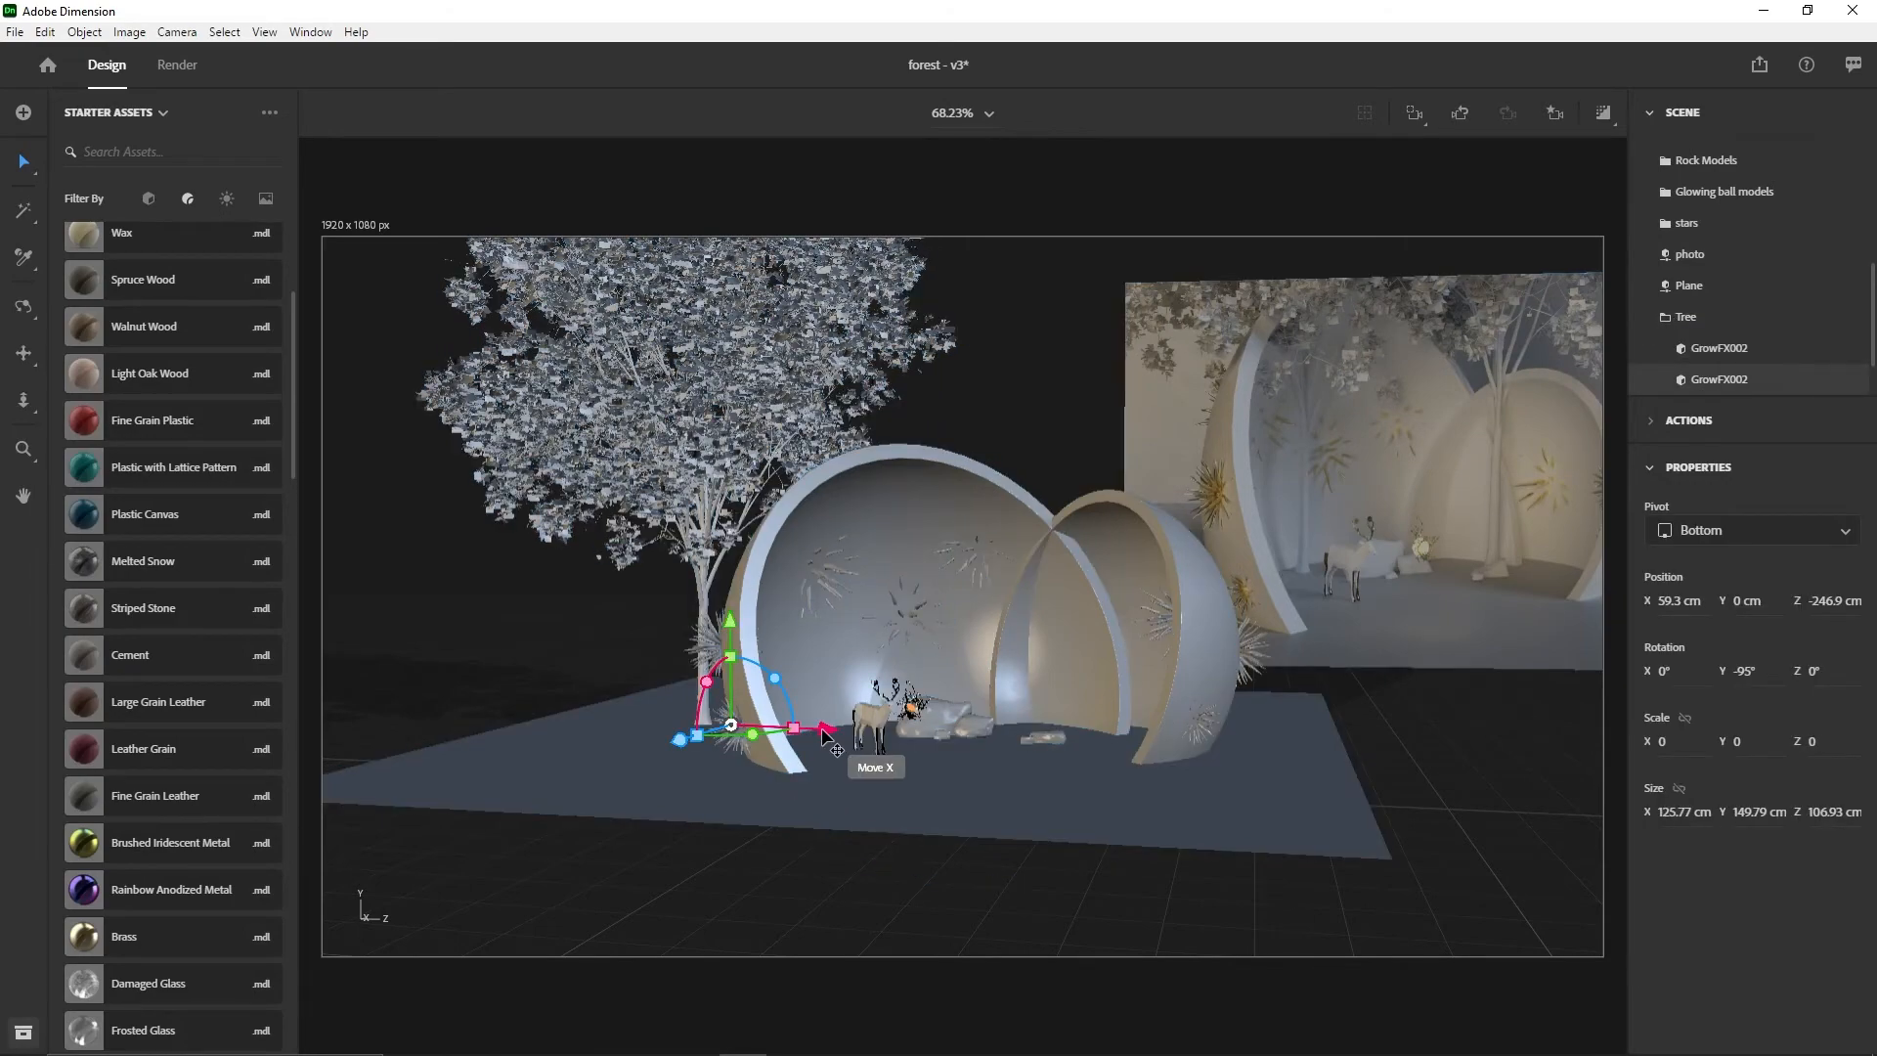
{"action": "left_click_drag", "start_coordinate": [824, 736], "coordinate": [1189, 731]}
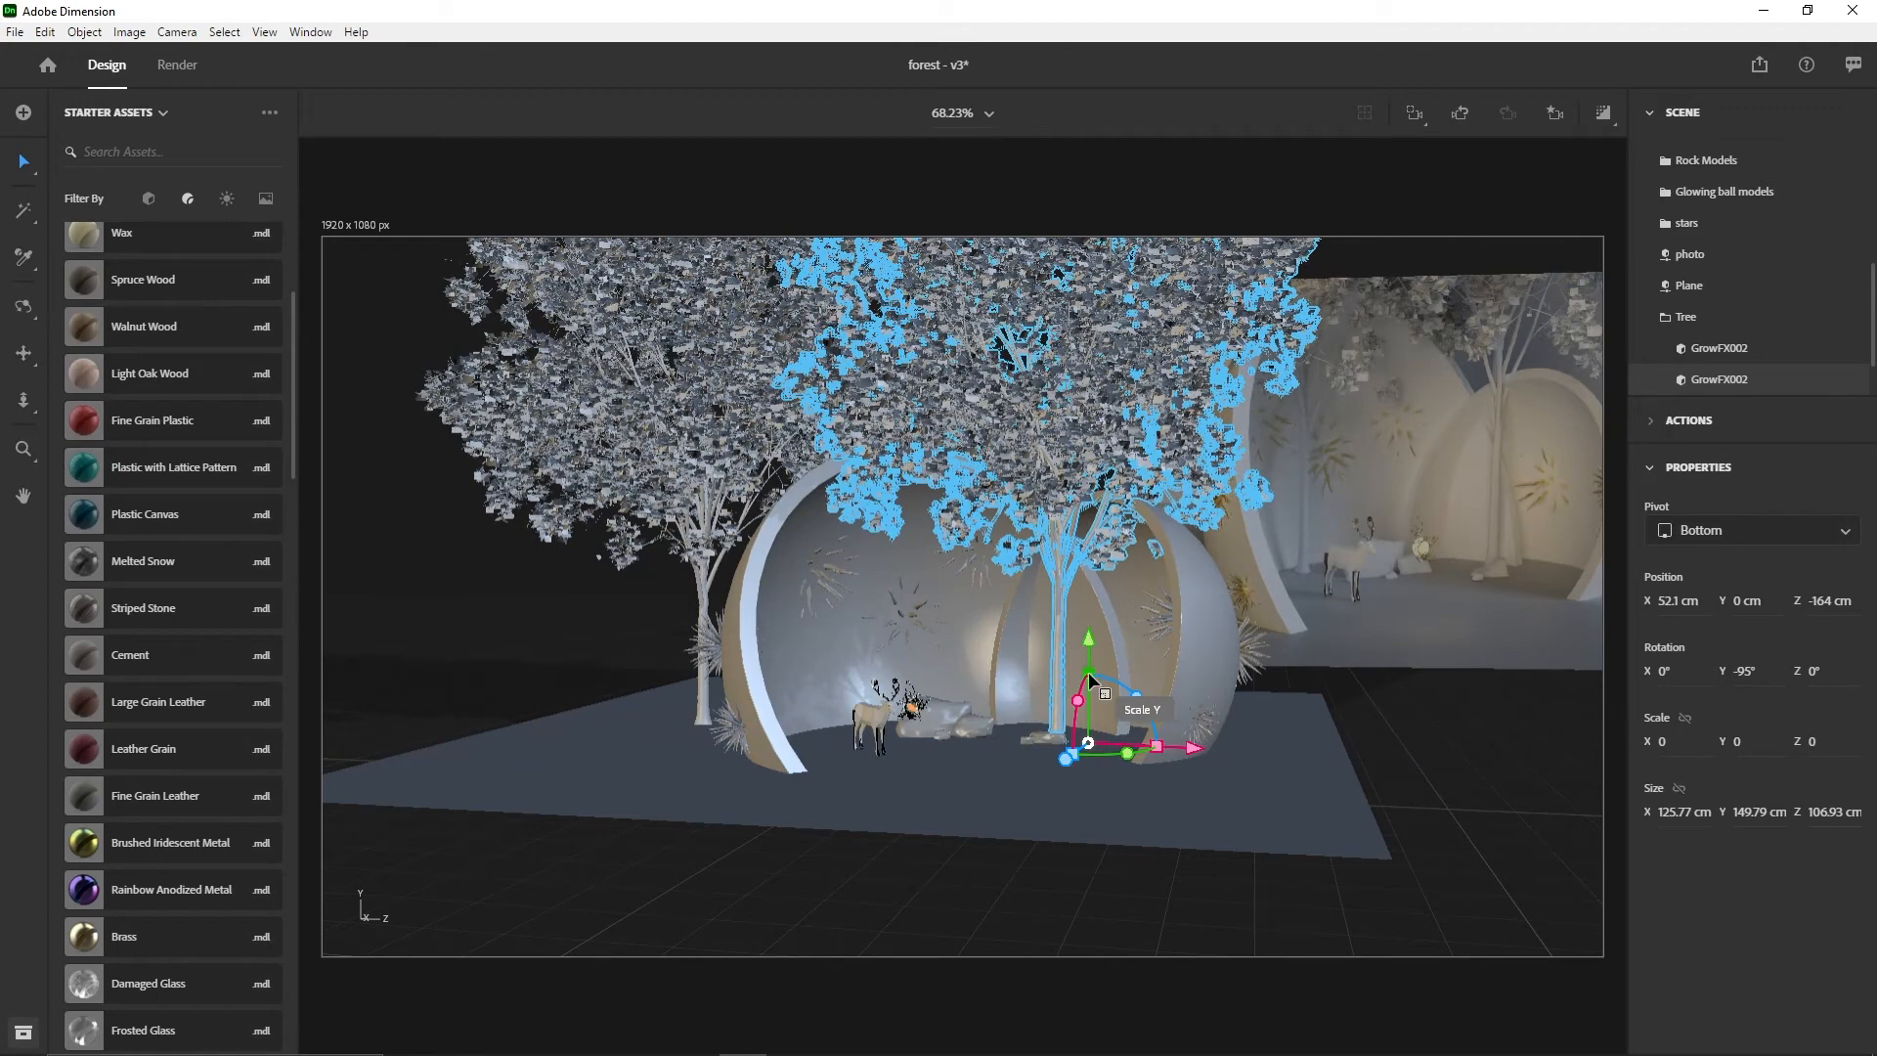
{"action": "mouse_move", "coordinate": [1091, 668]}
{"action": "left_mouse_down"}
{"action": "mouse_move", "coordinate": [1097, 630]}
{"action": "mouse_move", "coordinate": [1110, 670]}
{"action": "left_mouse_up"}
{"action": "left_click_drag", "start_coordinate": [1076, 758], "coordinate": [1082, 745]}
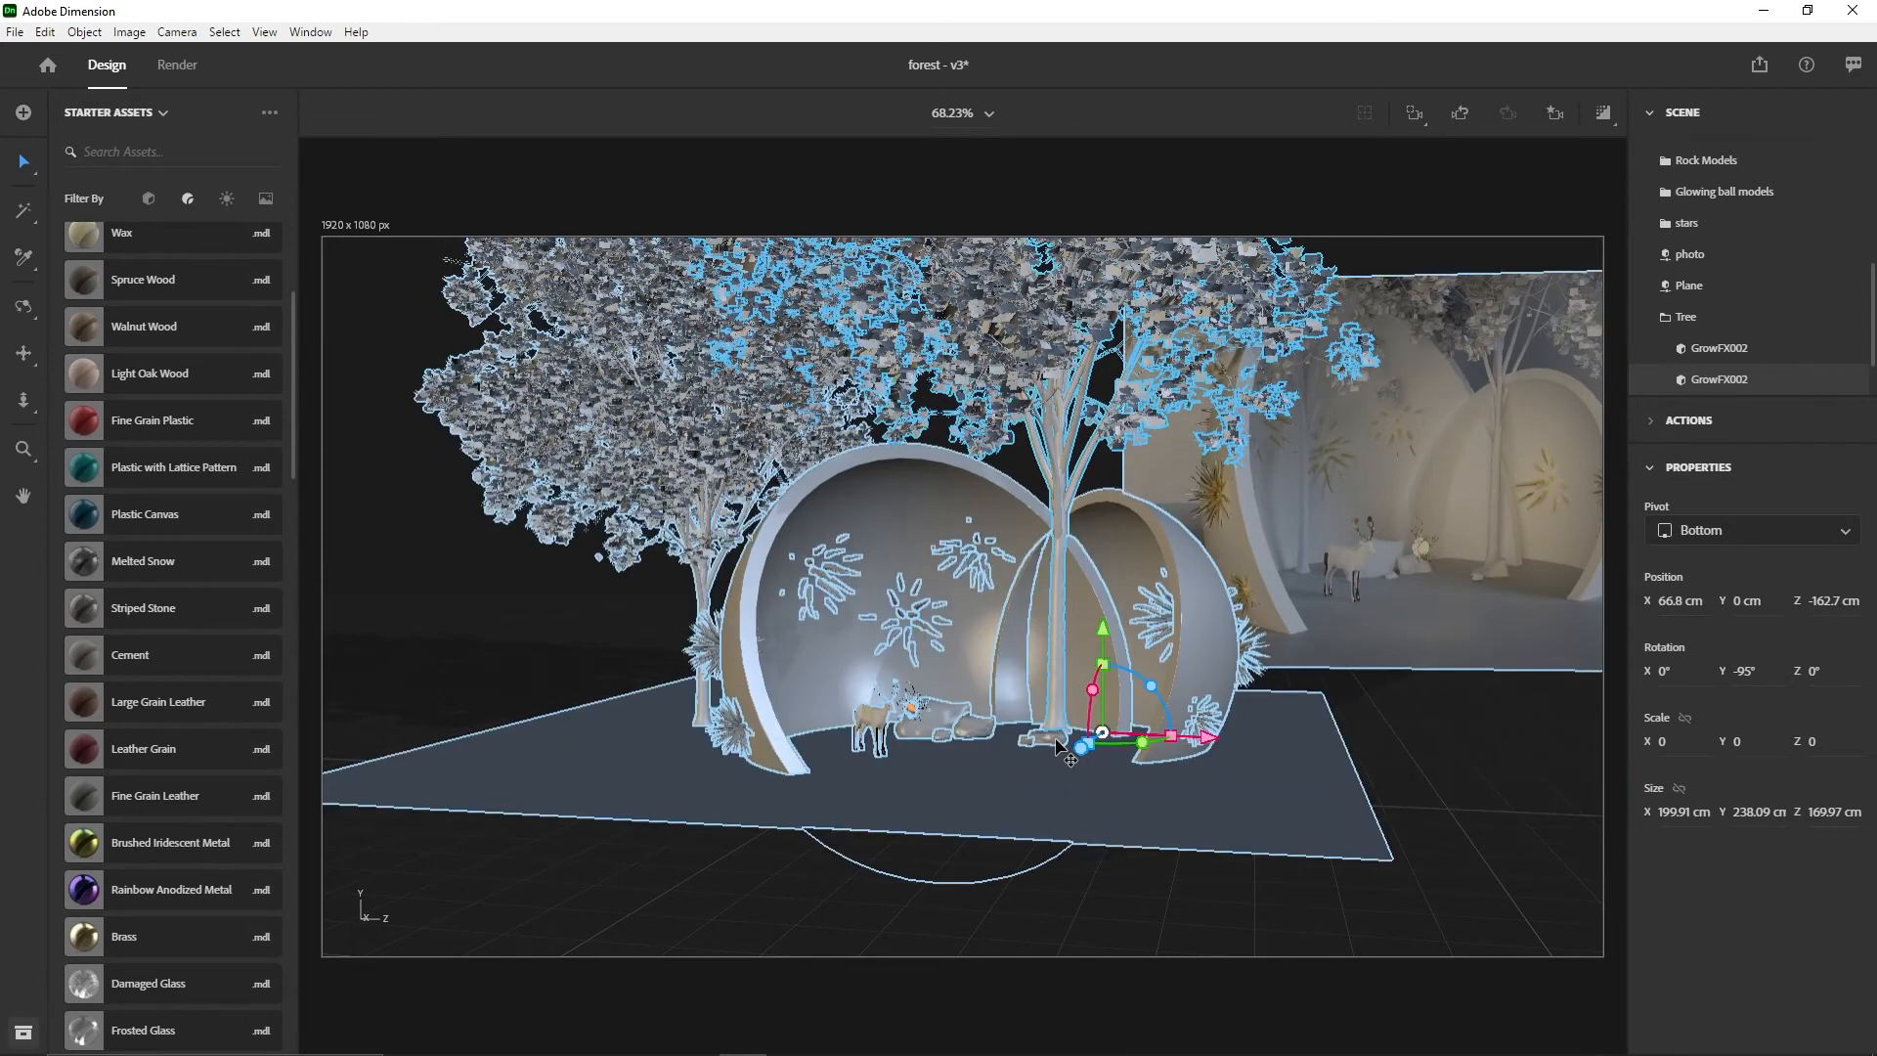
- Enlarge the flat rock at the new tree's base to scale 1.1, set its height to about Y 3.1 cm and deselect it
{"action": "scroll", "coordinate": [1791, 310], "scroll_direction": "up", "scroll_amount": 2}
{"action": "left_click", "coordinate": [1662, 299]}
{"action": "scroll", "coordinate": [1737, 353], "scroll_direction": "down", "scroll_amount": 2}
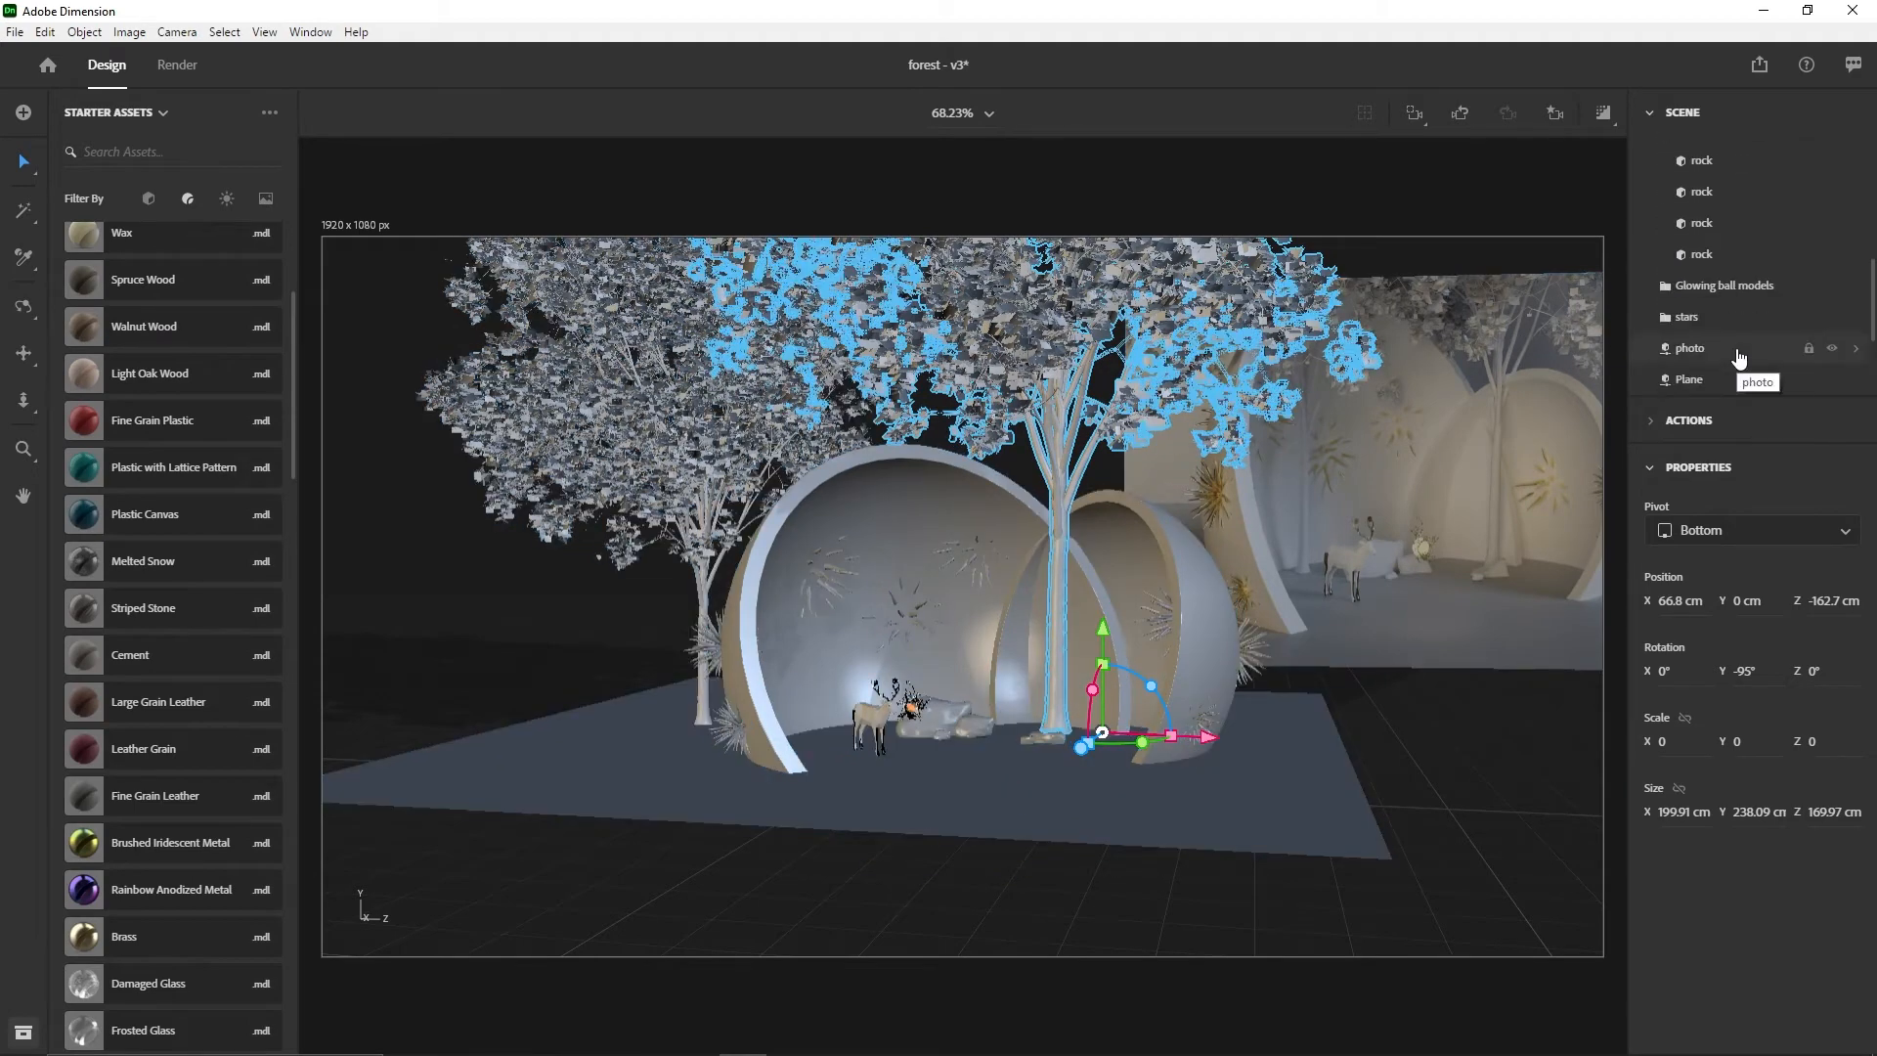
{"action": "left_click", "coordinate": [1704, 227]}
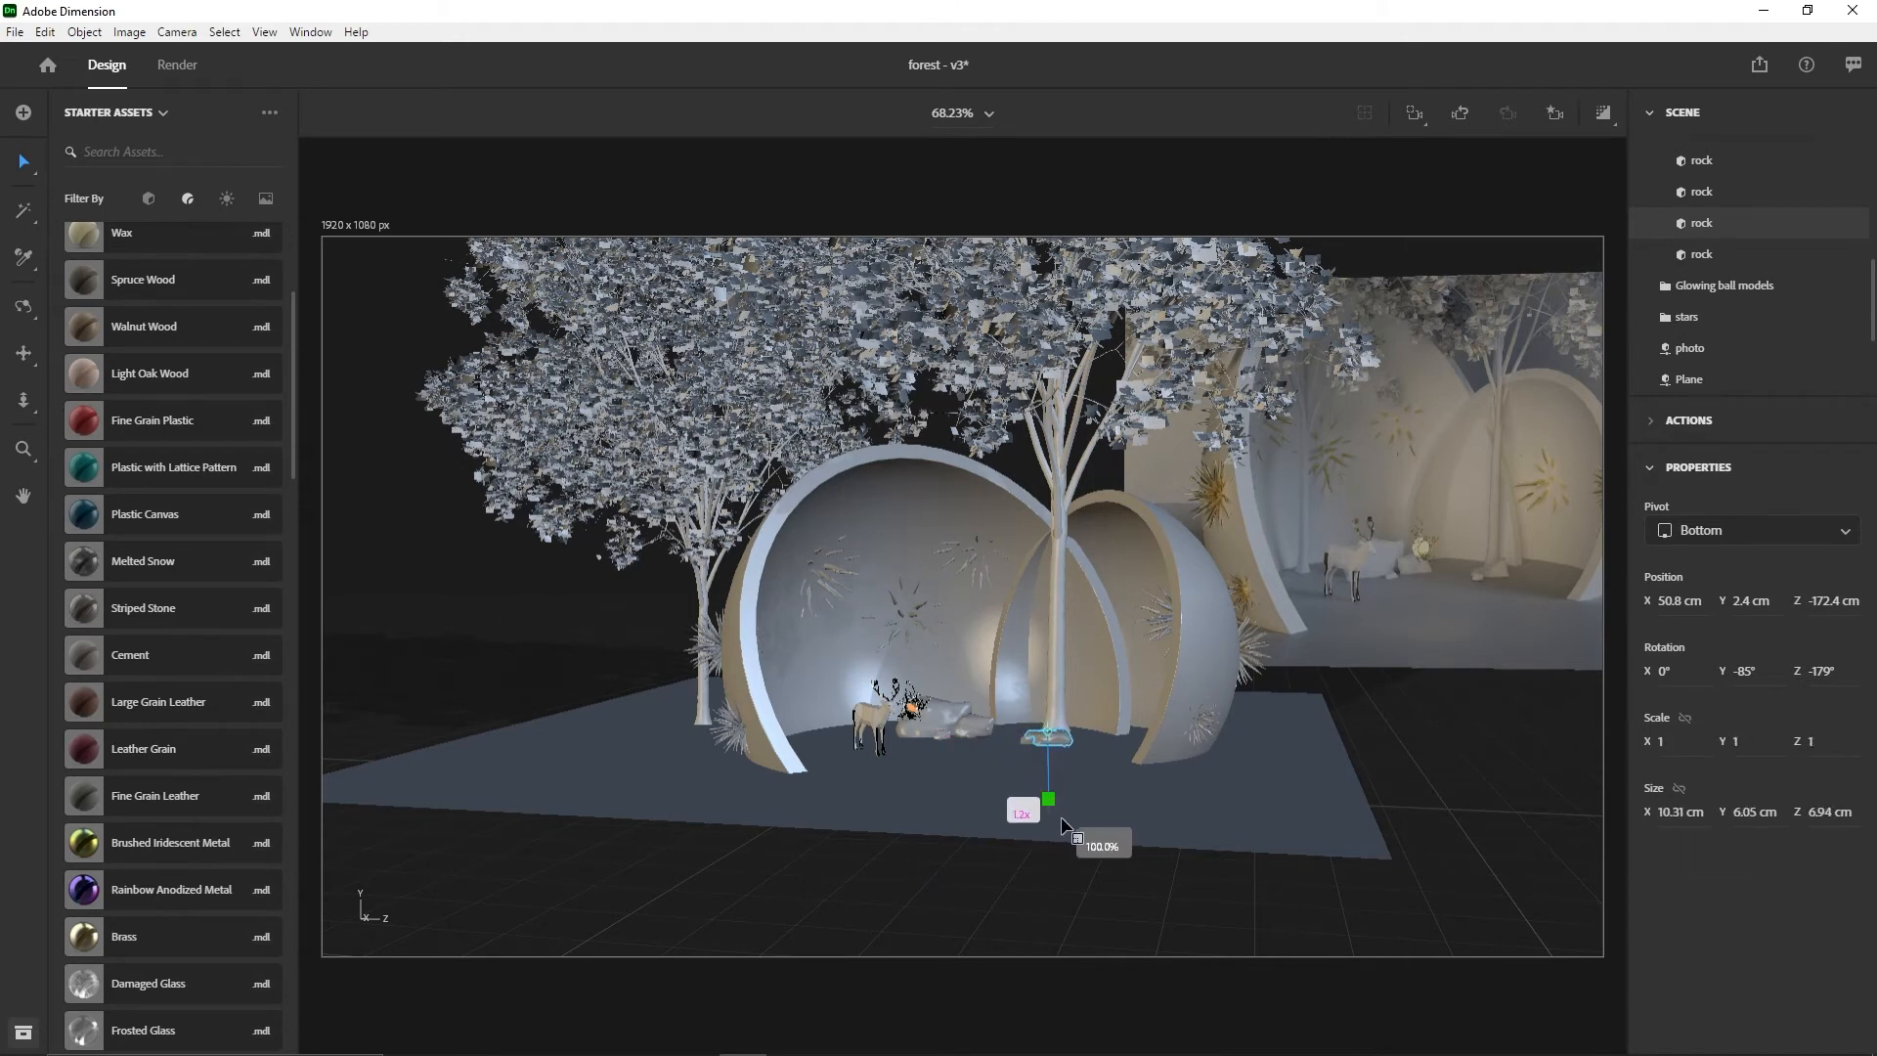
{"action": "left_click_drag", "start_coordinate": [1052, 836], "coordinate": [1051, 828]}
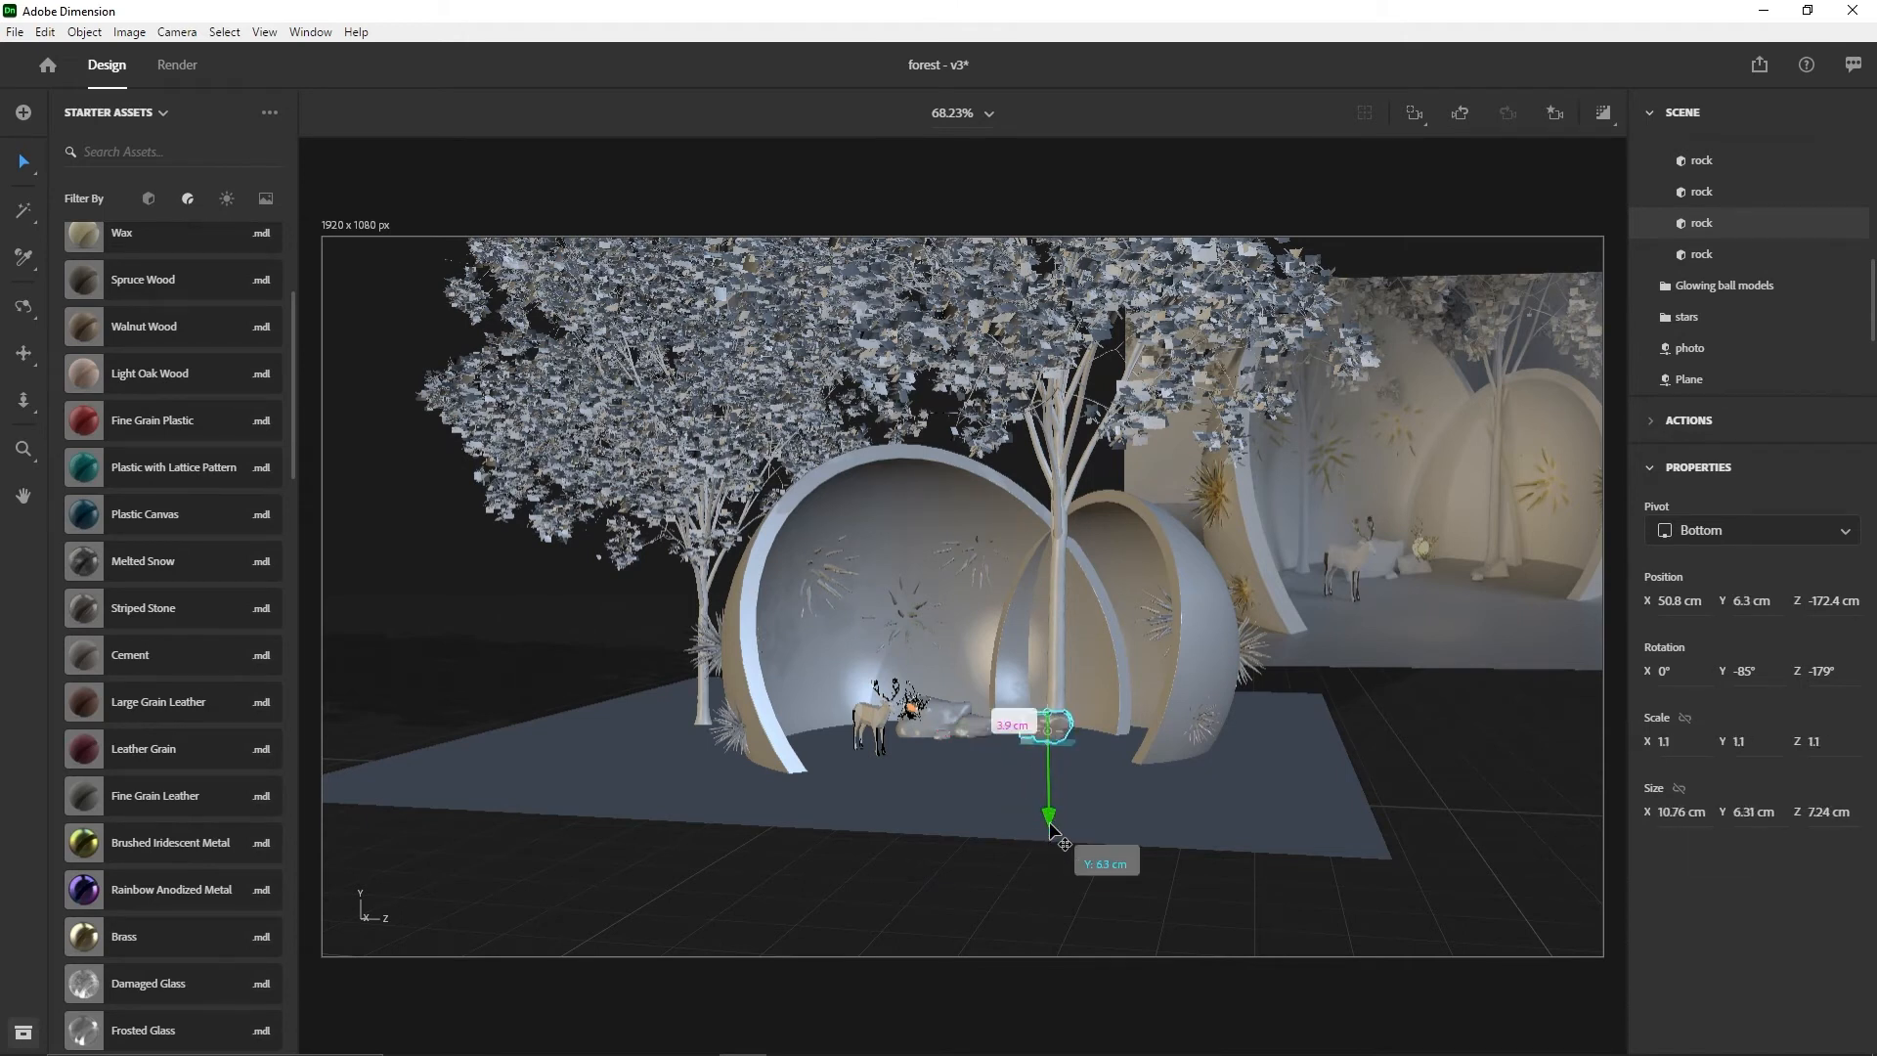
{"action": "left_click", "coordinate": [1154, 877]}
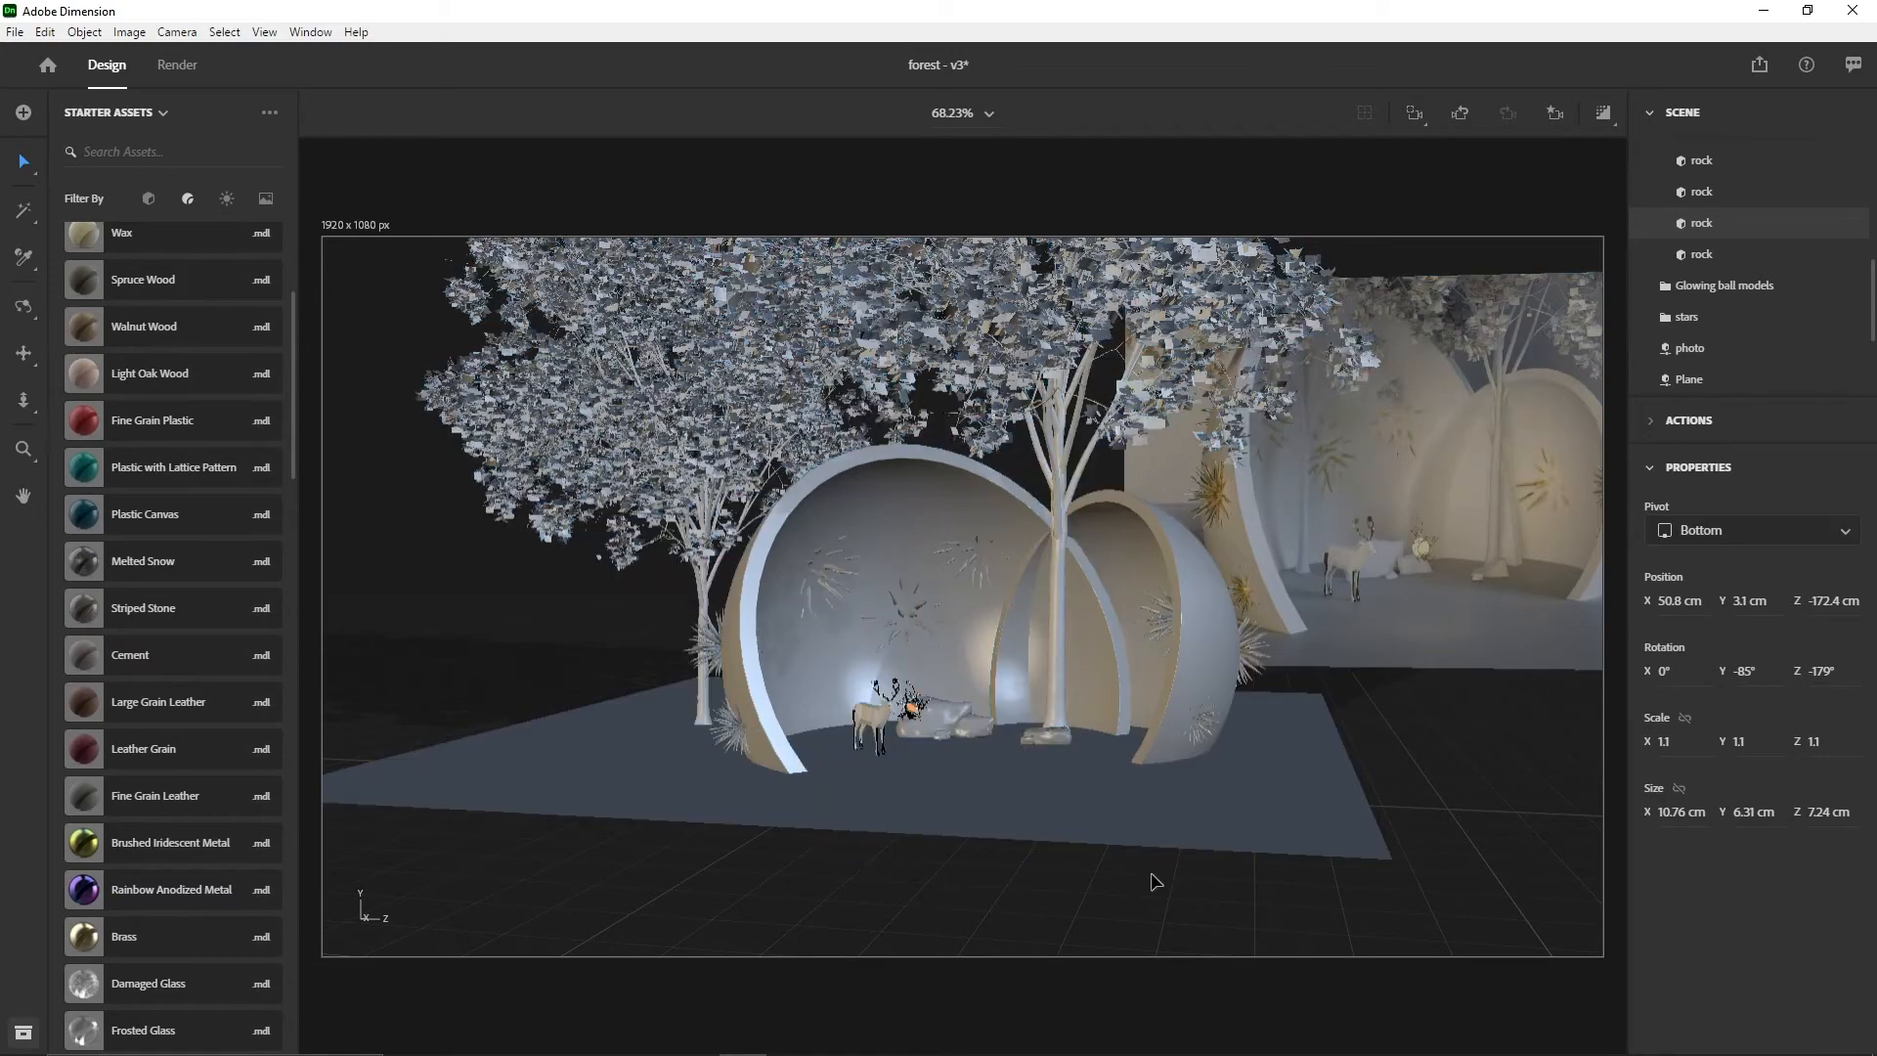
- Move the small rock with scale 0.3 out in front of the flat rock, to about X 40.2 cm, Z -174.9 cm
{"action": "left_click", "coordinate": [1684, 255]}
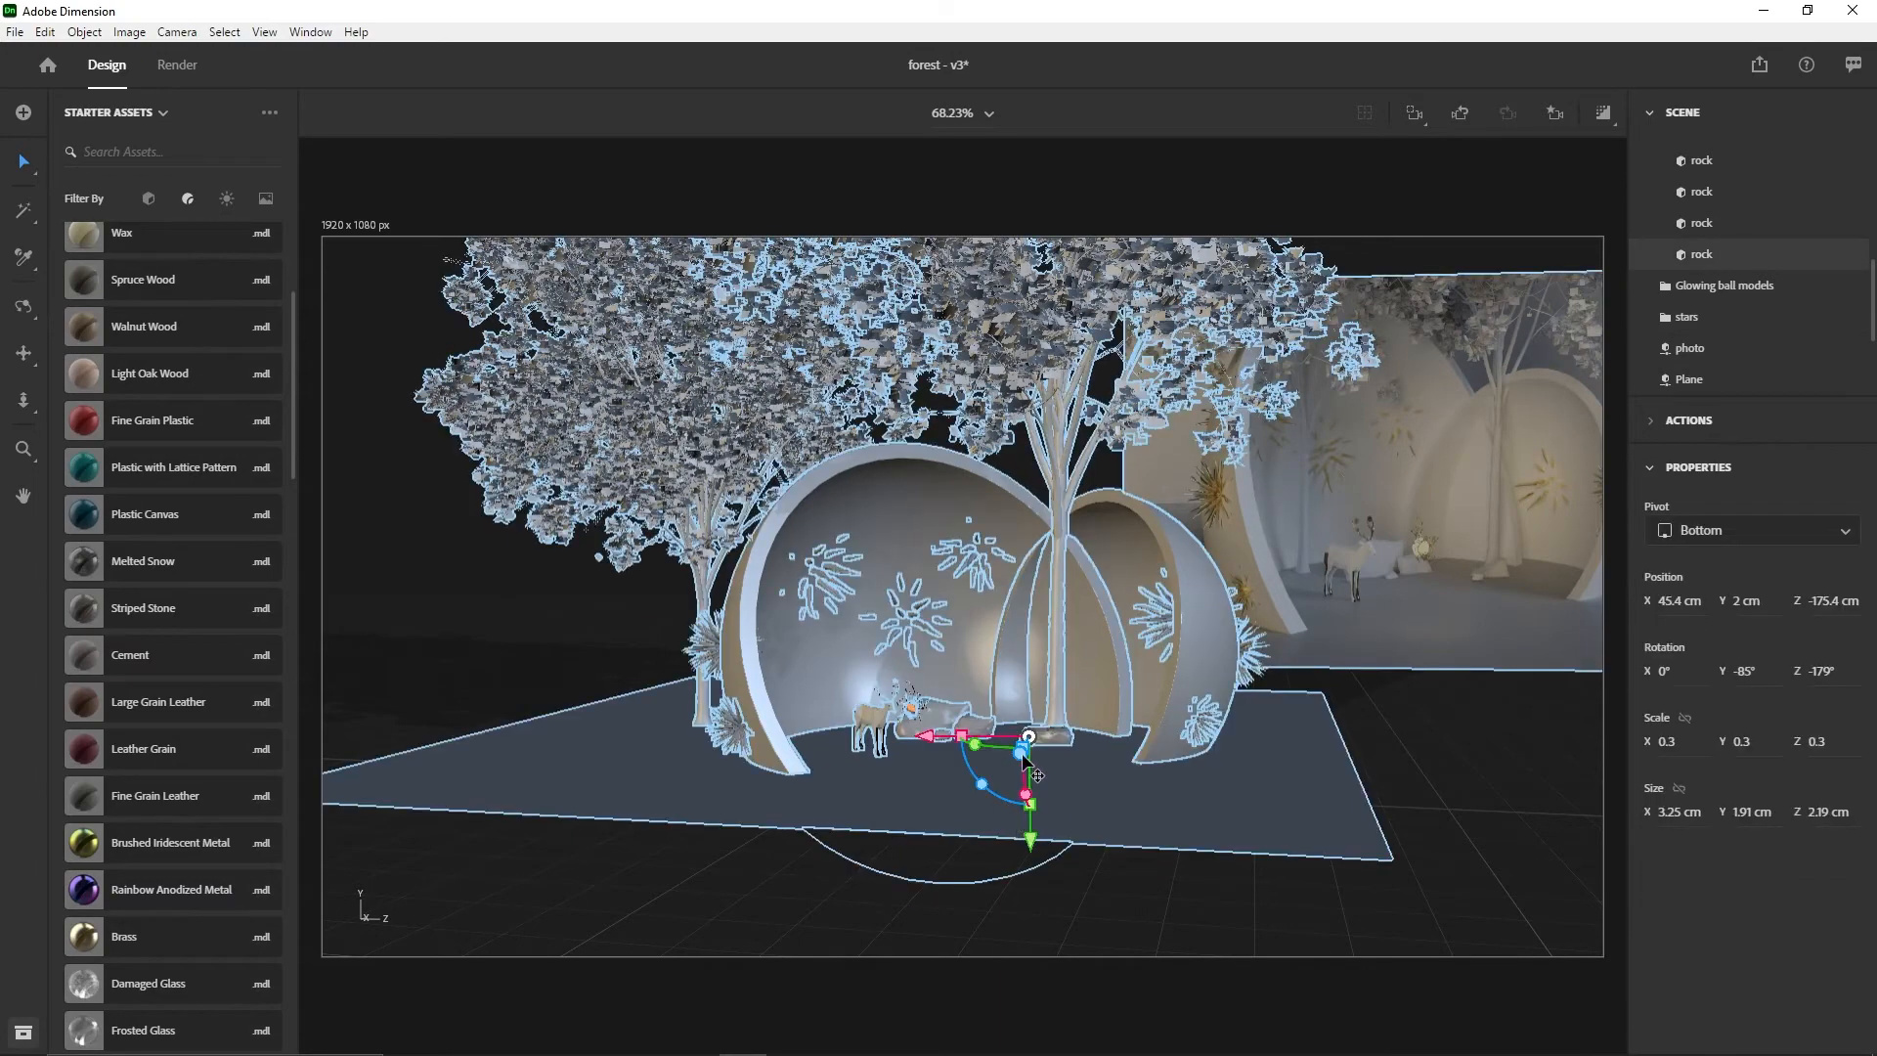
{"action": "left_click_drag", "start_coordinate": [1022, 757], "coordinate": [1017, 762]}
{"action": "key", "text": "1"}
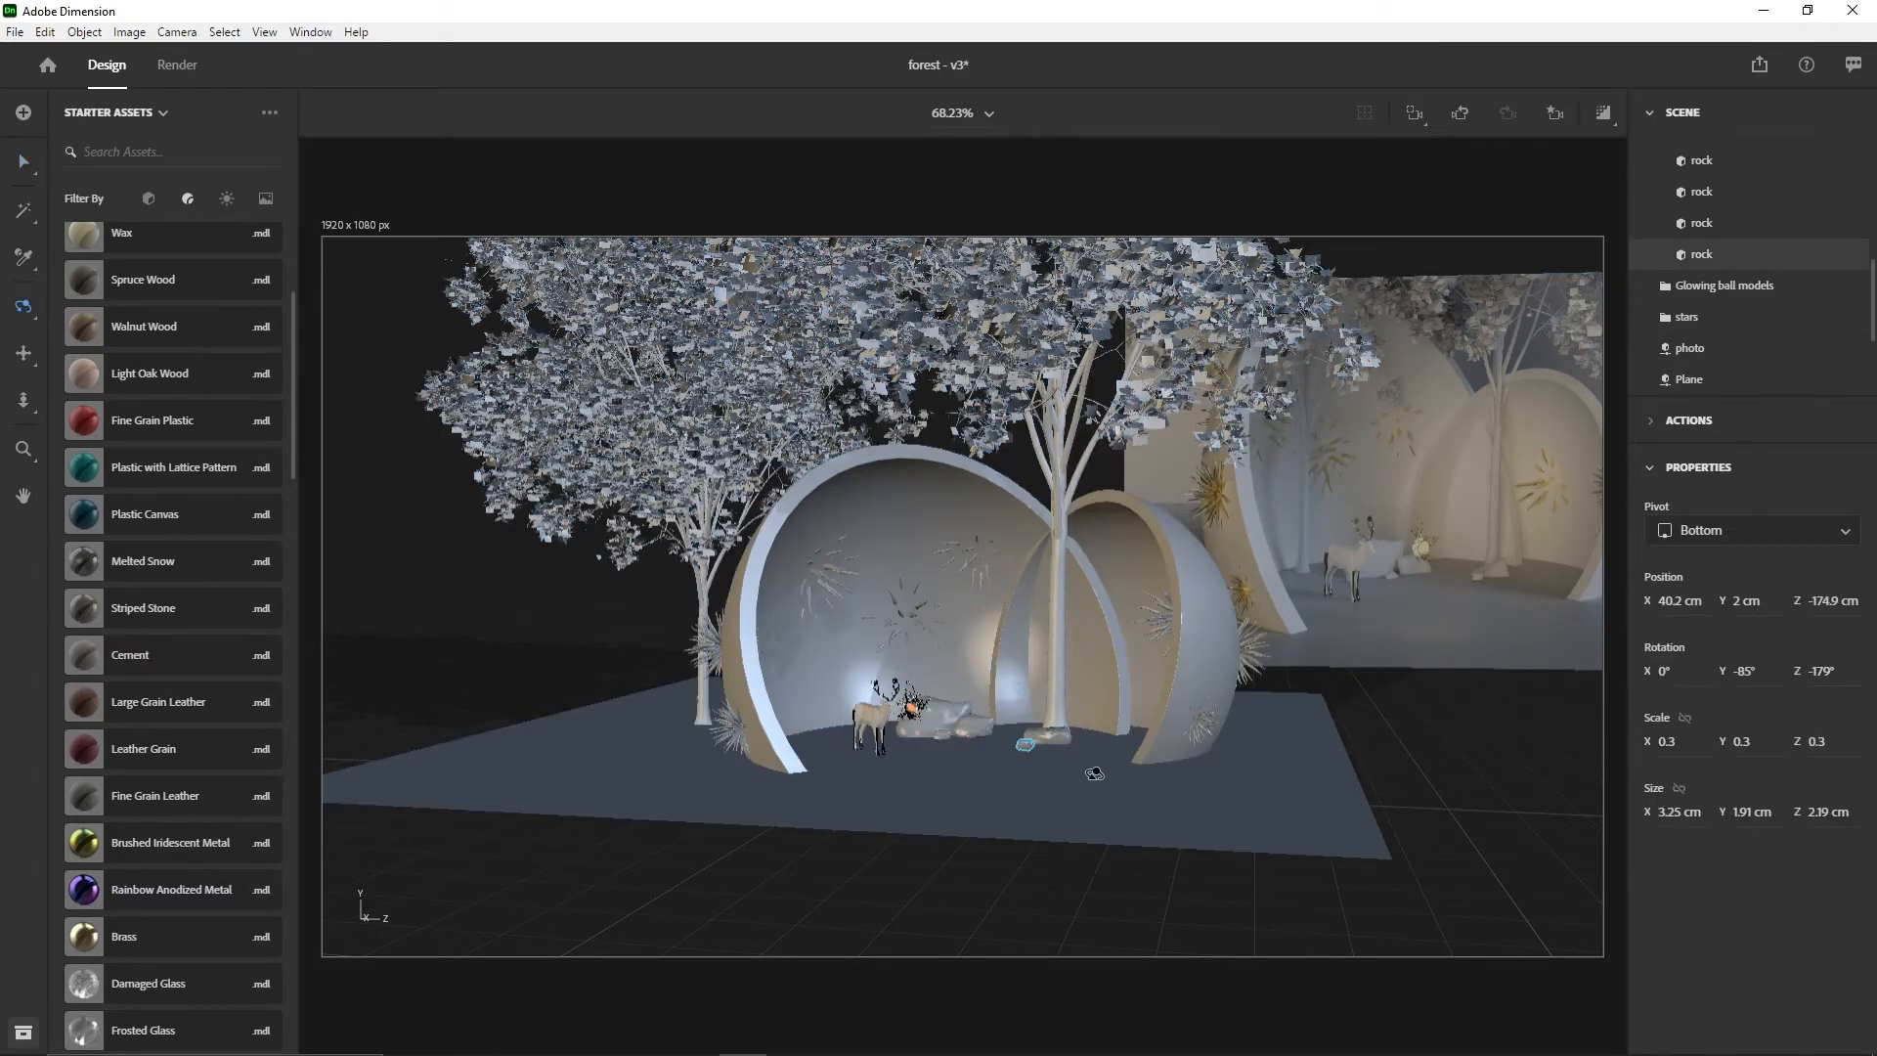
{"action": "mouse_move", "coordinate": [1089, 883]}
{"action": "left_mouse_down"}
{"action": "mouse_move", "coordinate": [1089, 980]}
{"action": "mouse_move", "coordinate": [1094, 898]}
{"action": "mouse_move", "coordinate": [1073, 864]}
{"action": "left_mouse_up"}
{"action": "key", "text": "v"}
- Select the larger tree near the domes' junction and move it forward to about X 62.6 cm, Z -163.1 cm
{"action": "scroll", "coordinate": [1703, 342], "scroll_direction": "up", "scroll_amount": 2}
{"action": "scroll", "coordinate": [1704, 344], "scroll_direction": "up", "scroll_amount": 2}
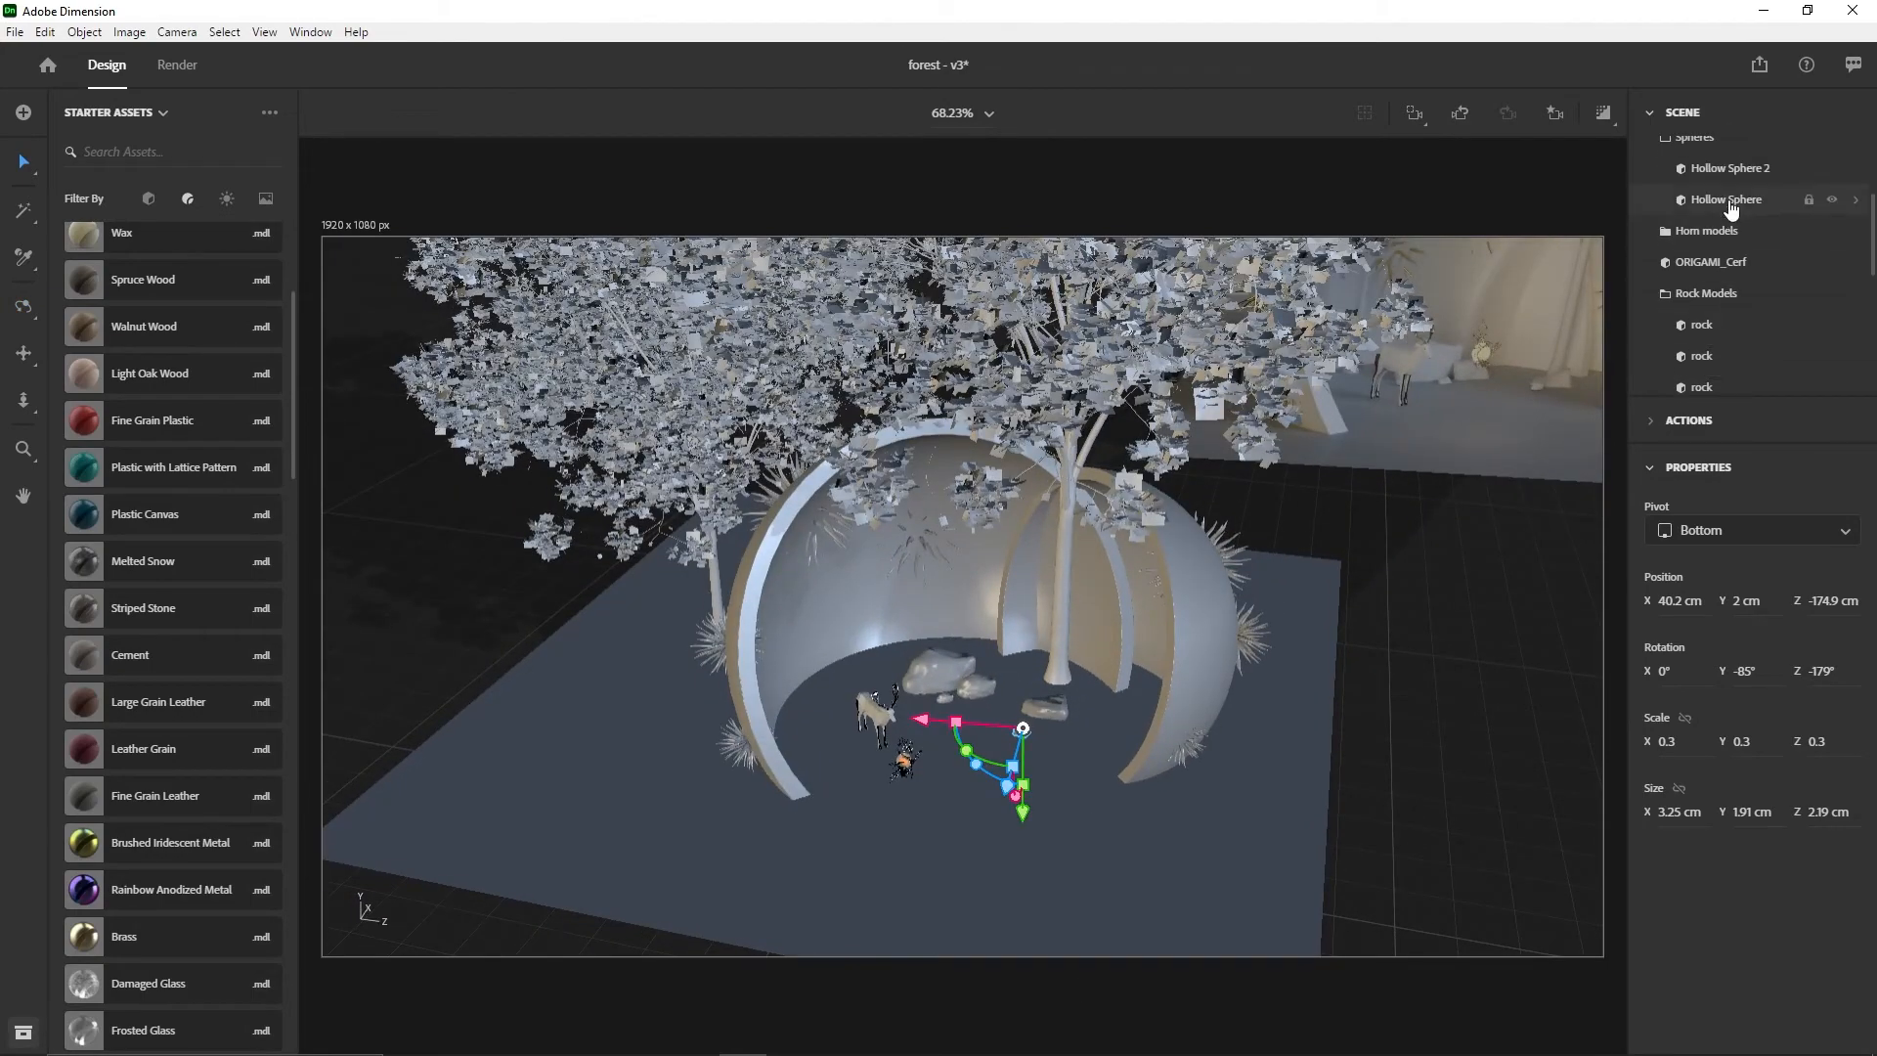
{"action": "left_click", "coordinate": [1728, 207]}
{"action": "scroll", "coordinate": [1735, 328], "scroll_direction": "down", "scroll_amount": 3}
{"action": "scroll", "coordinate": [1734, 328], "scroll_direction": "down", "scroll_amount": 3}
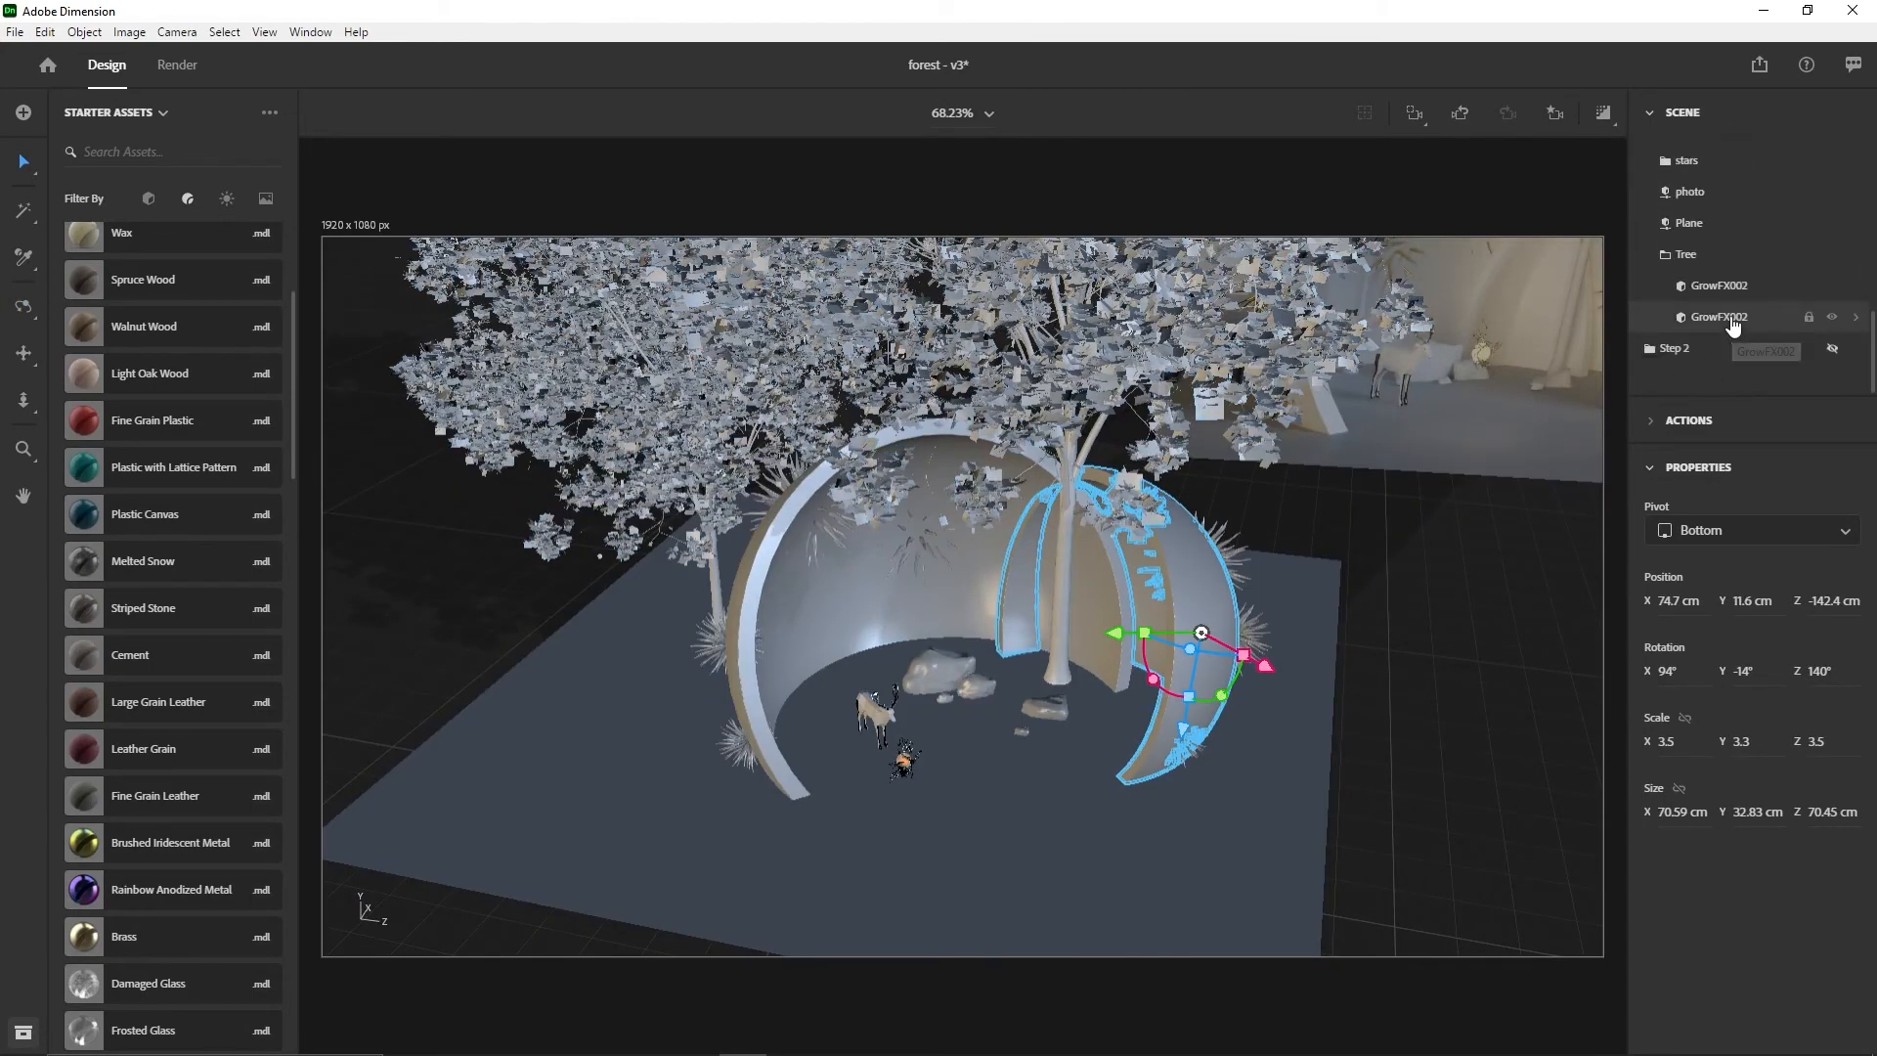
{"action": "left_click", "coordinate": [1735, 323]}
{"action": "left_click_drag", "start_coordinate": [1074, 731], "coordinate": [1128, 710]}
- Move the original tree inside the larger dome, behind the deer, to about X 56.3 cm, Z -212.9 cm
{"action": "key", "text": "1"}
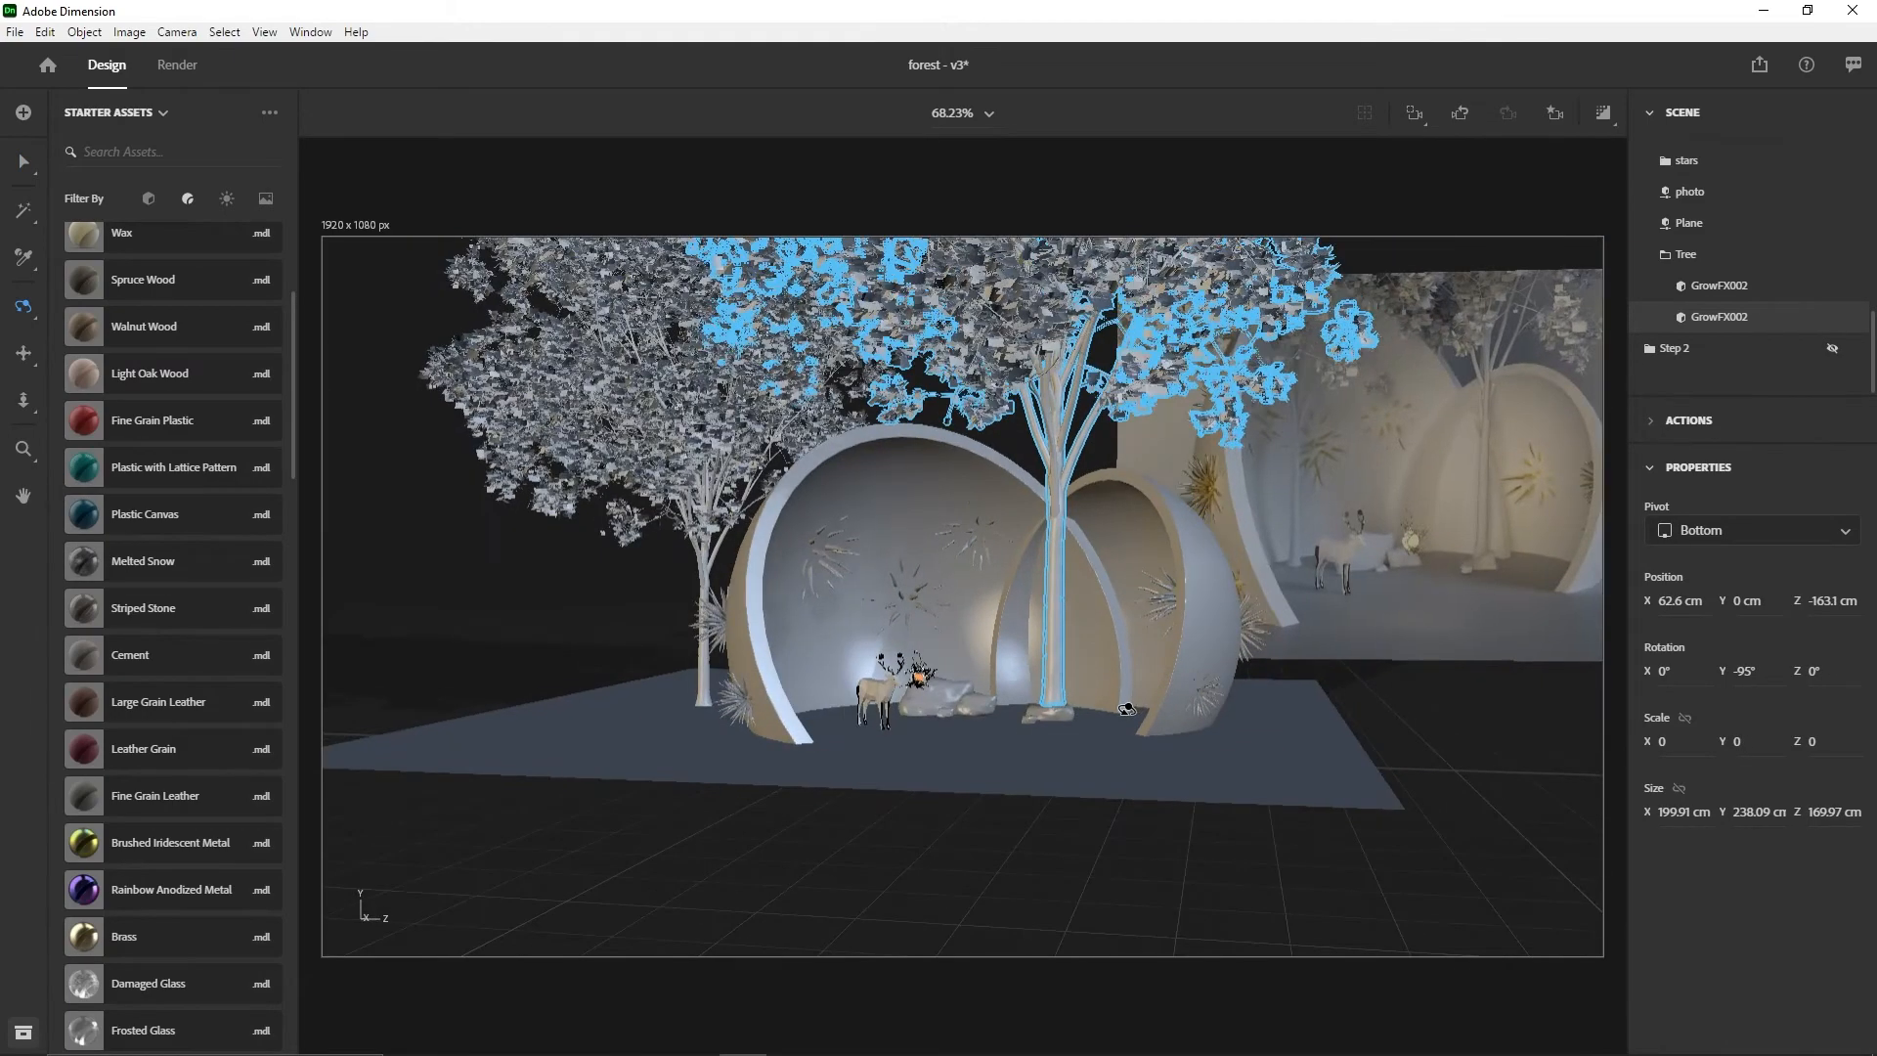
{"action": "scroll", "coordinate": [1036, 613], "scroll_direction": "up", "scroll_amount": 4}
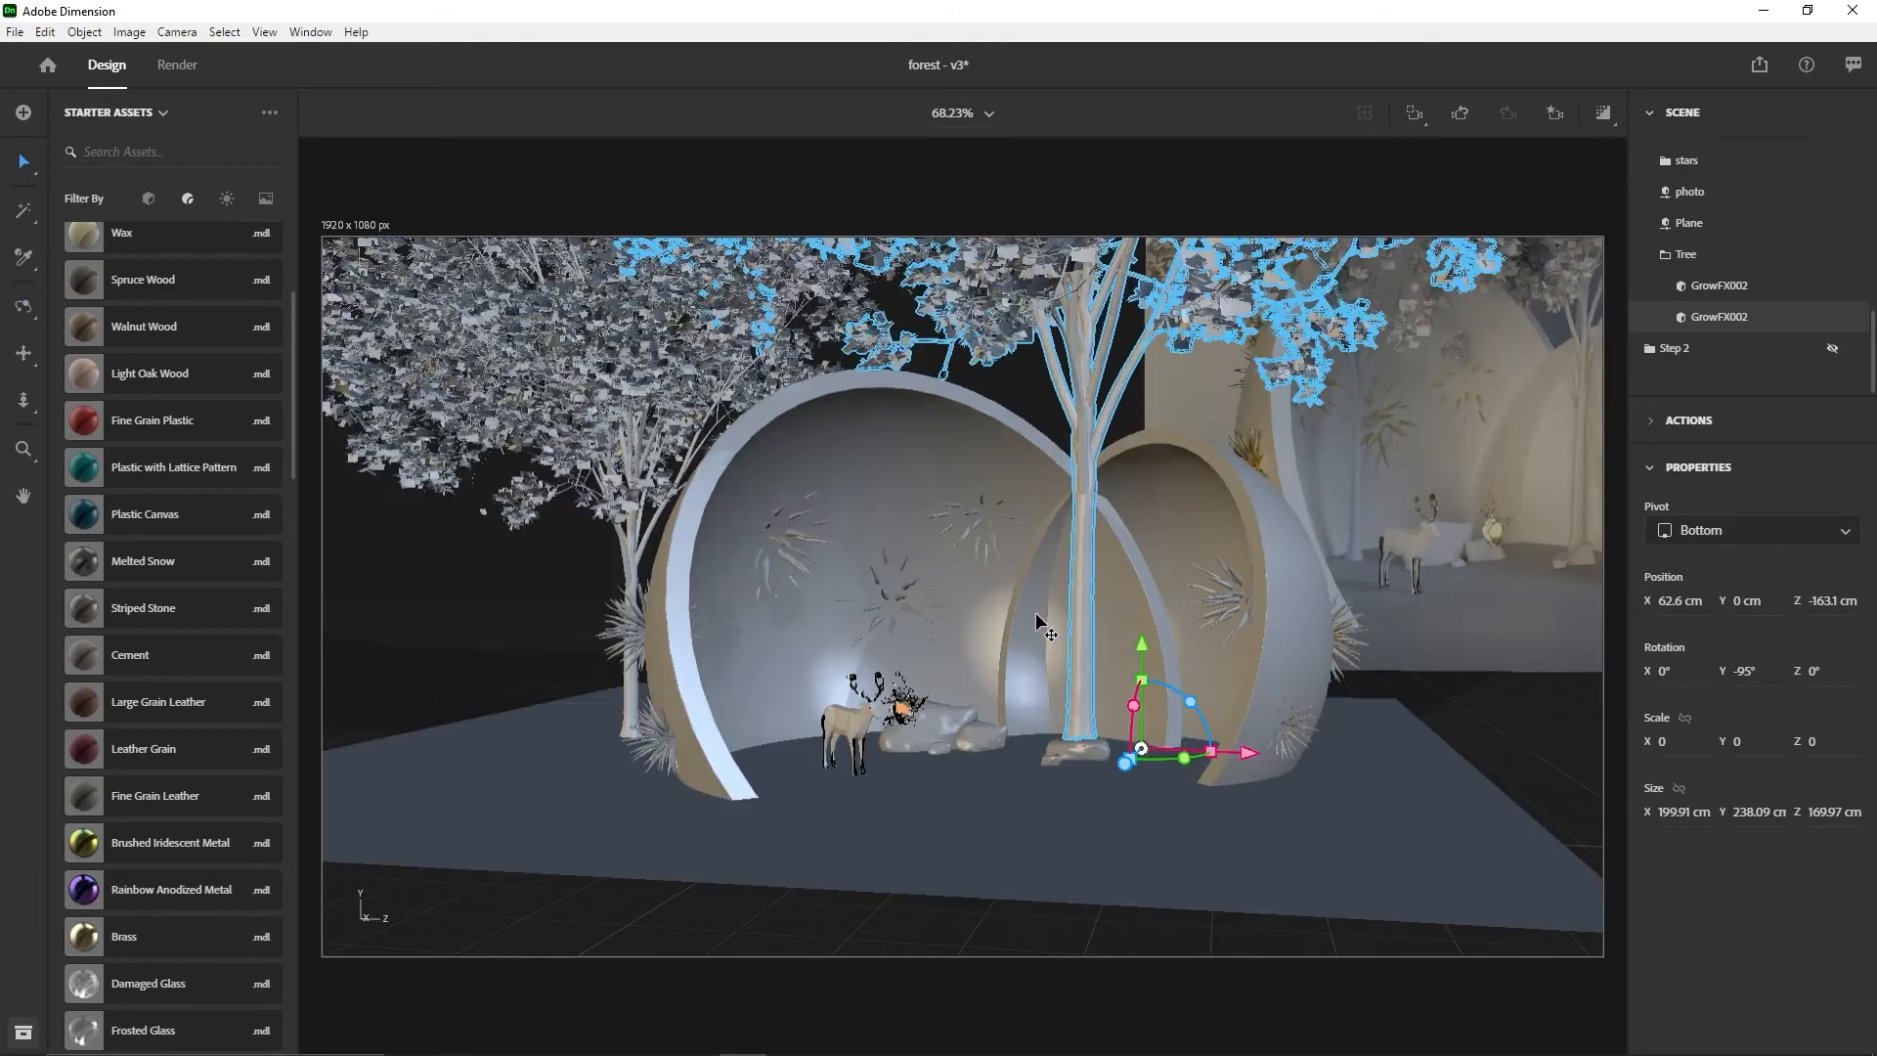
{"action": "key", "text": "2"}
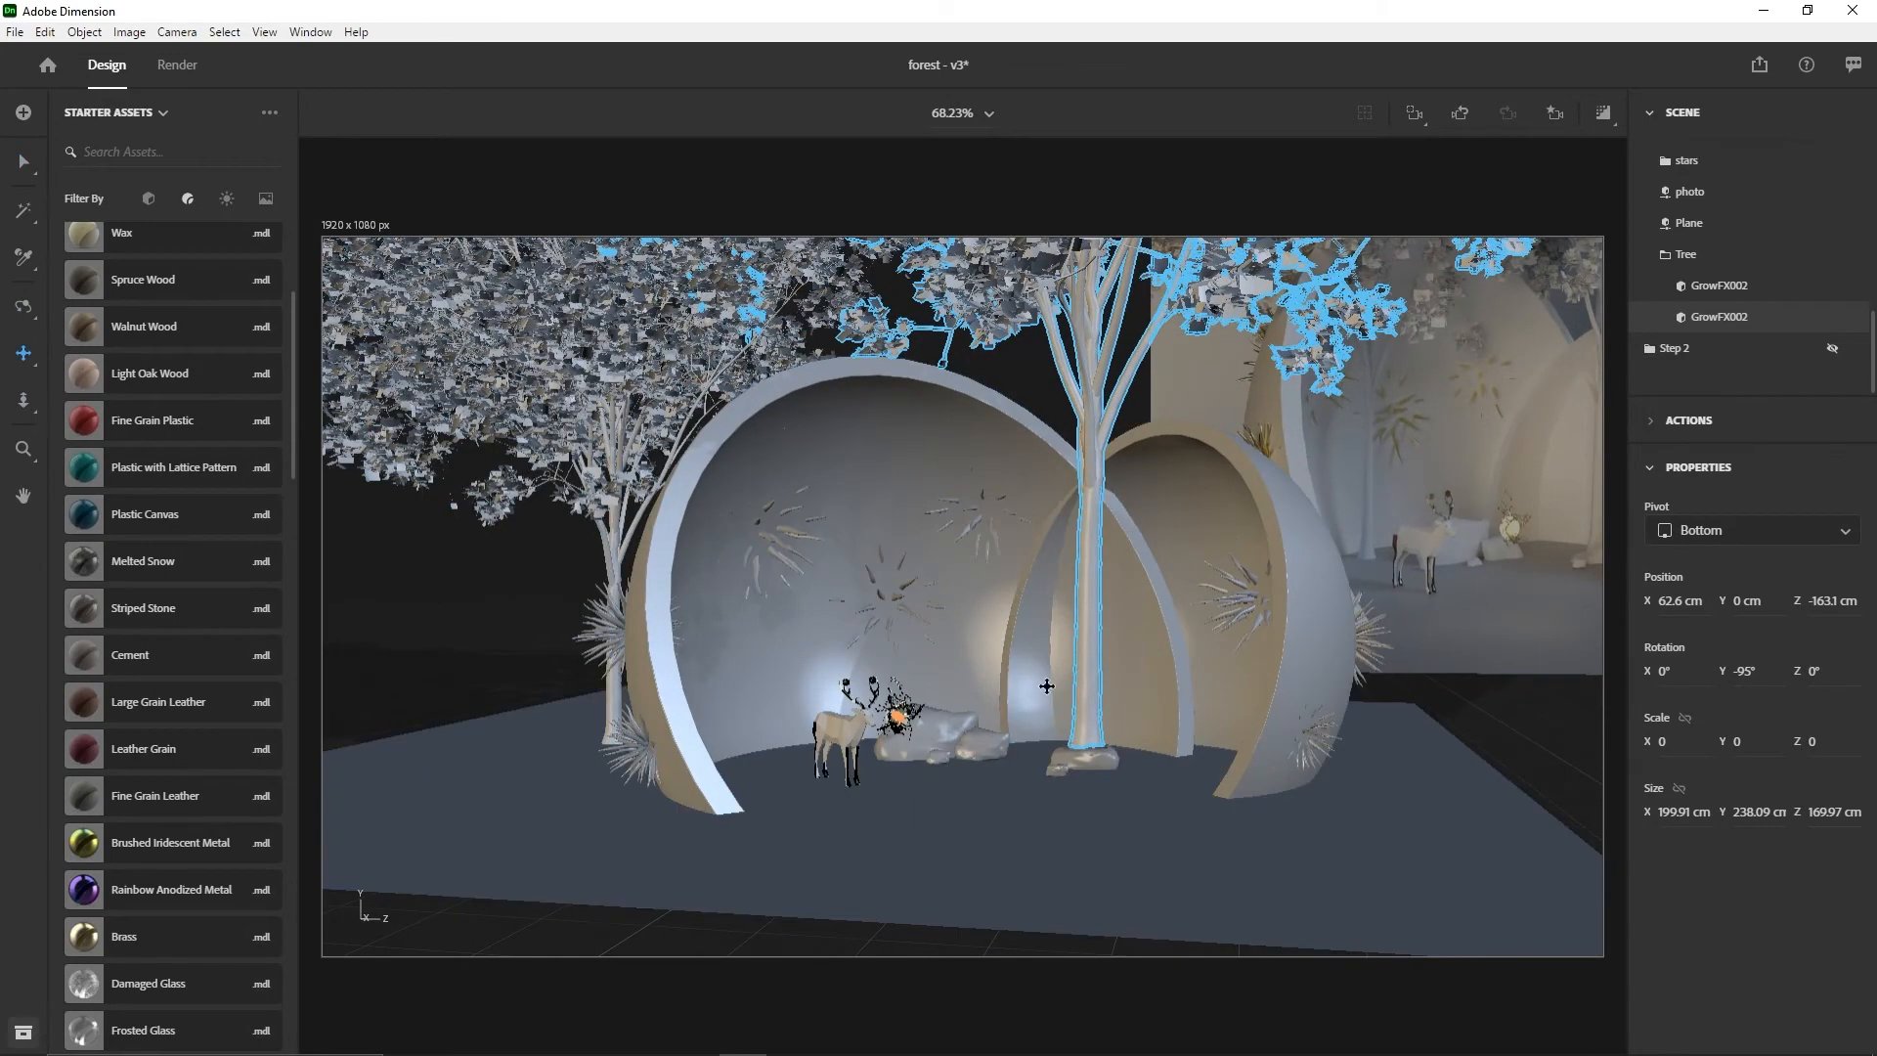
{"action": "left_click_drag", "start_coordinate": [1044, 685], "coordinate": [1594, 735]}
{"action": "left_click", "coordinate": [1454, 445]}
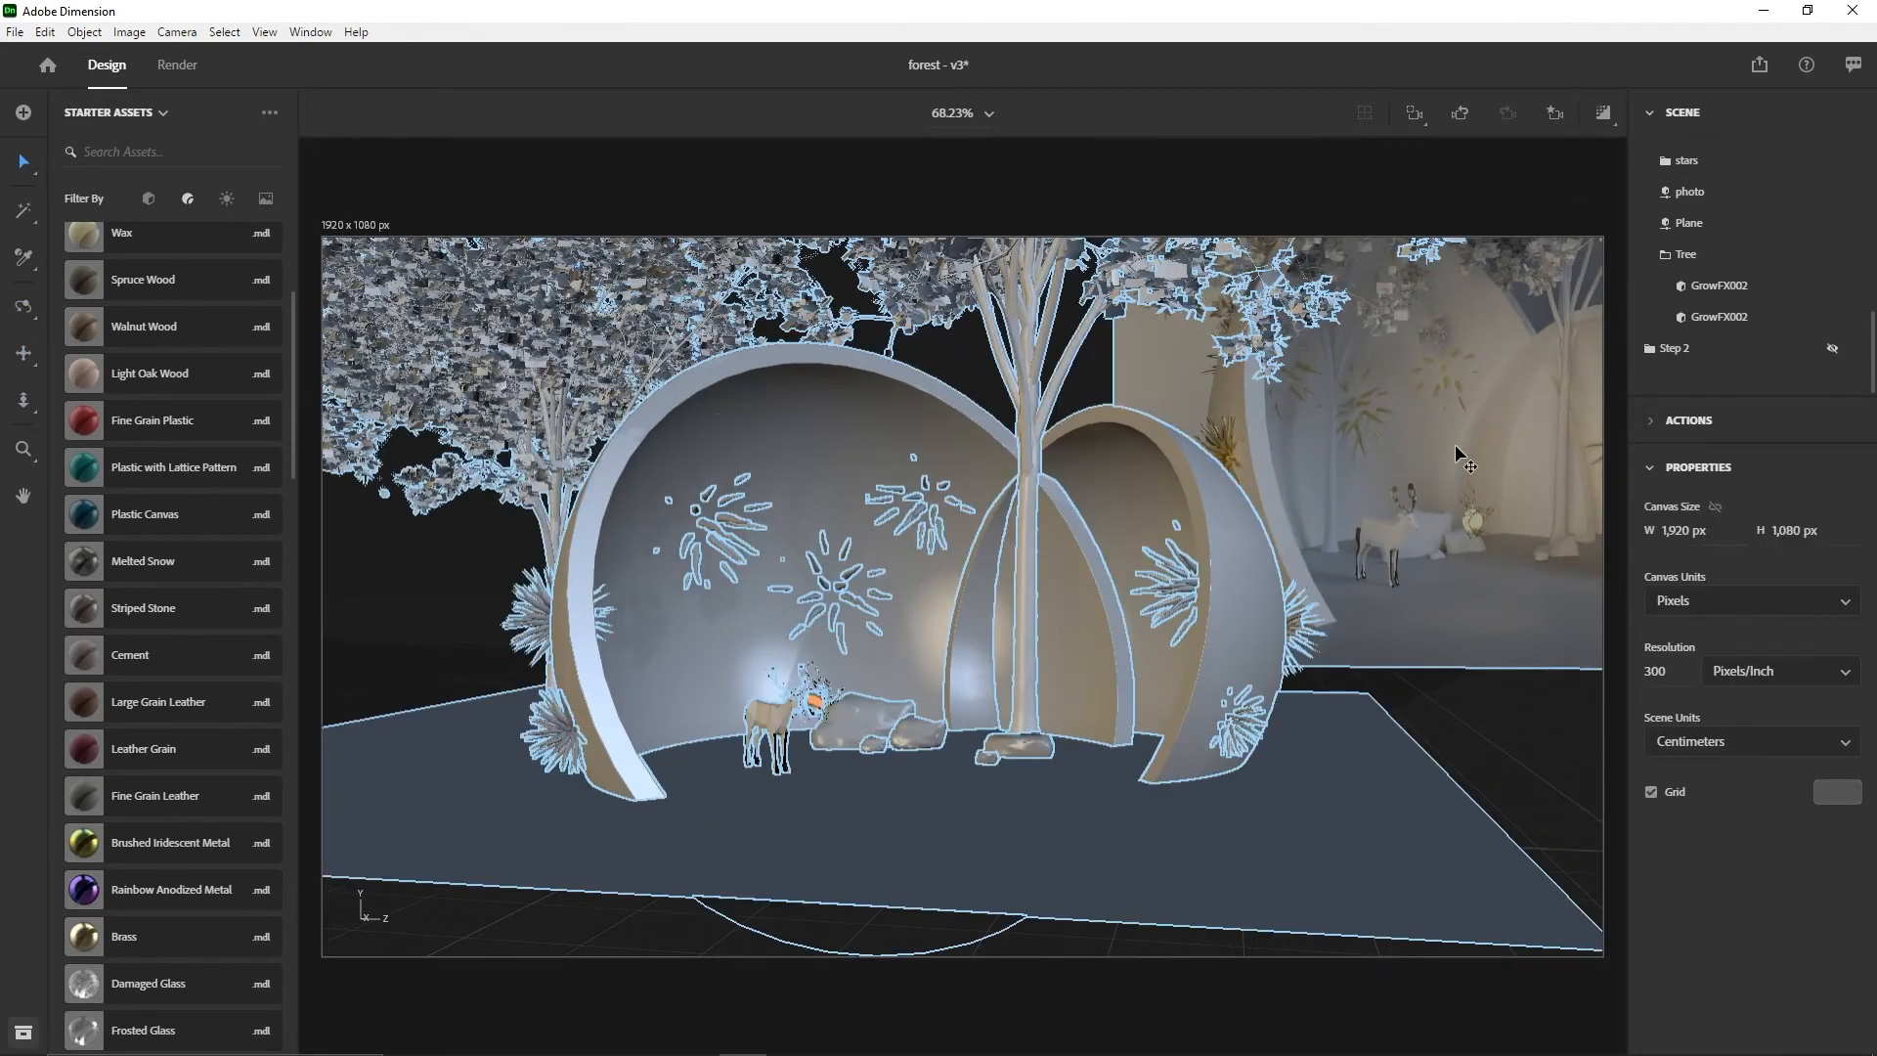
{"action": "left_click", "coordinate": [1663, 284]}
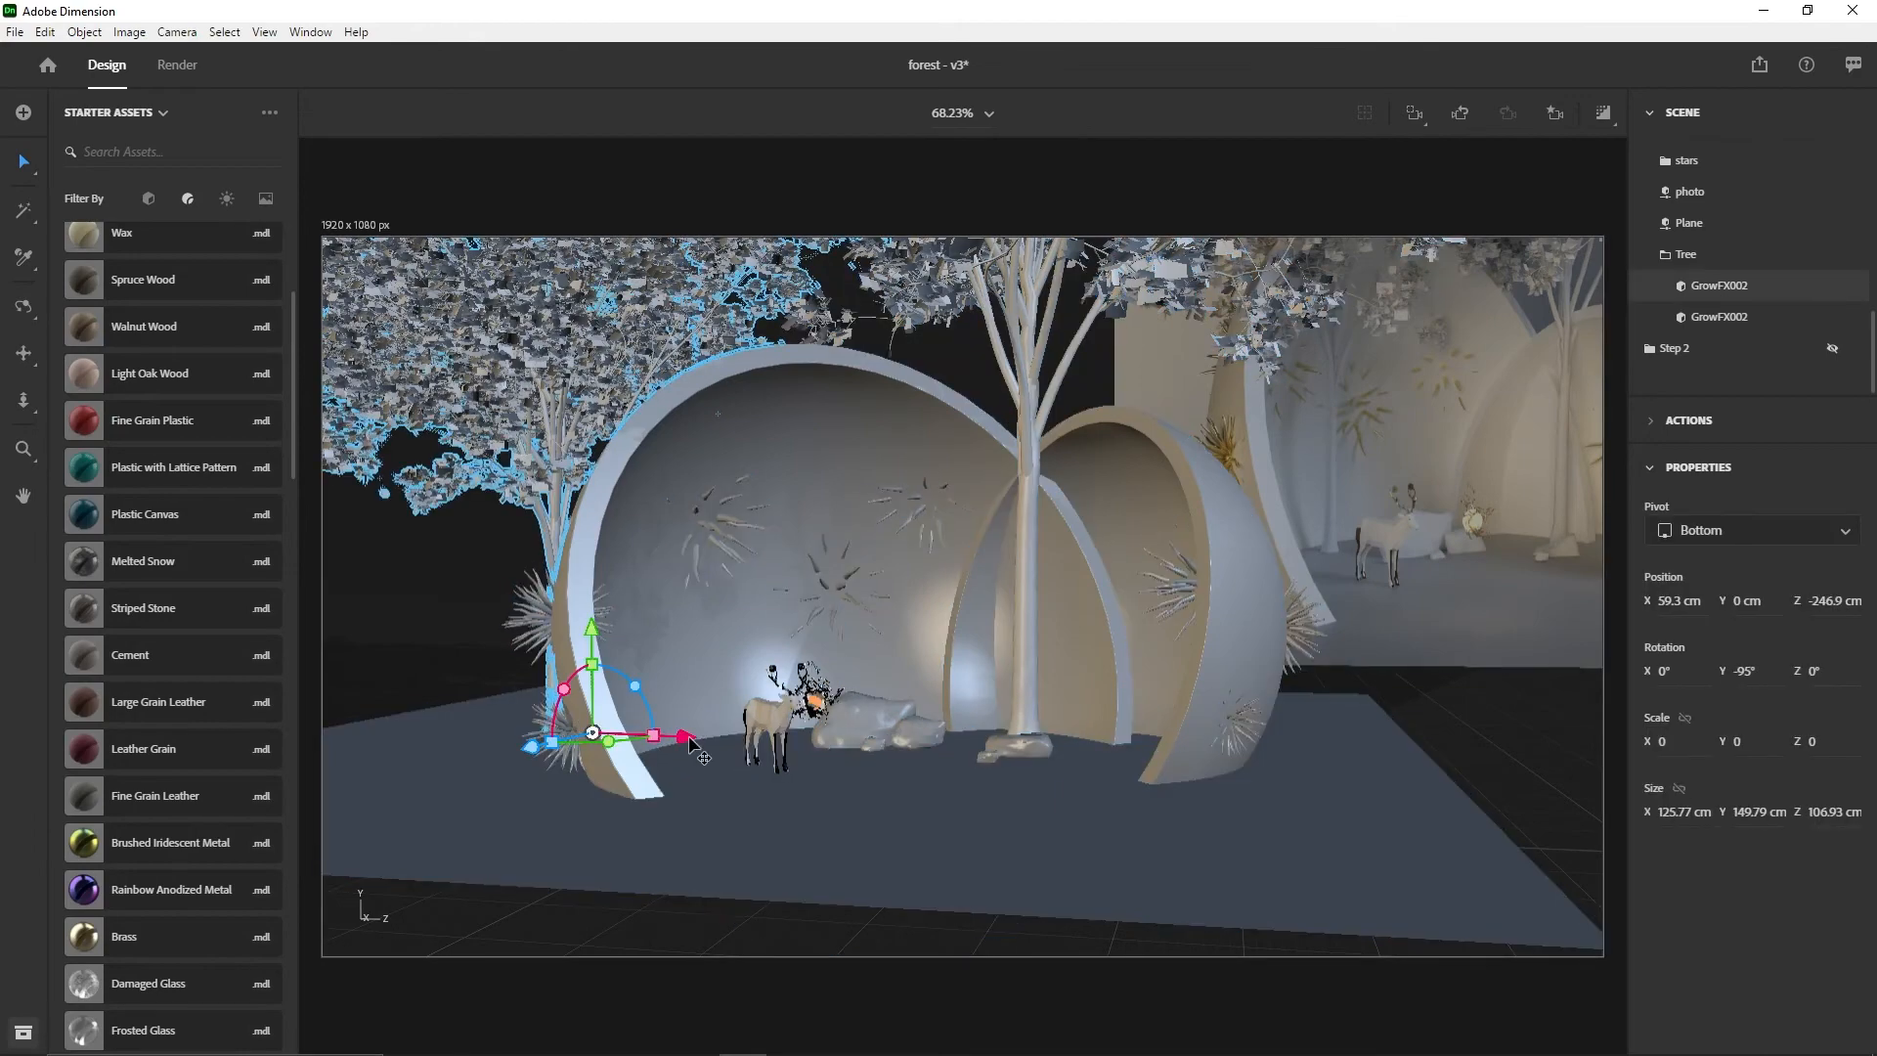
{"action": "left_click_drag", "start_coordinate": [696, 748], "coordinate": [878, 760]}
- Reduce the junction tree to about 147.88 × 176.13 × 125.73 cm, move it to about X 64.7 cm, Z -162.9 cm and deselect it
{"action": "key", "text": "1"}
{"action": "left_click_drag", "start_coordinate": [674, 706], "coordinate": [713, 708]}
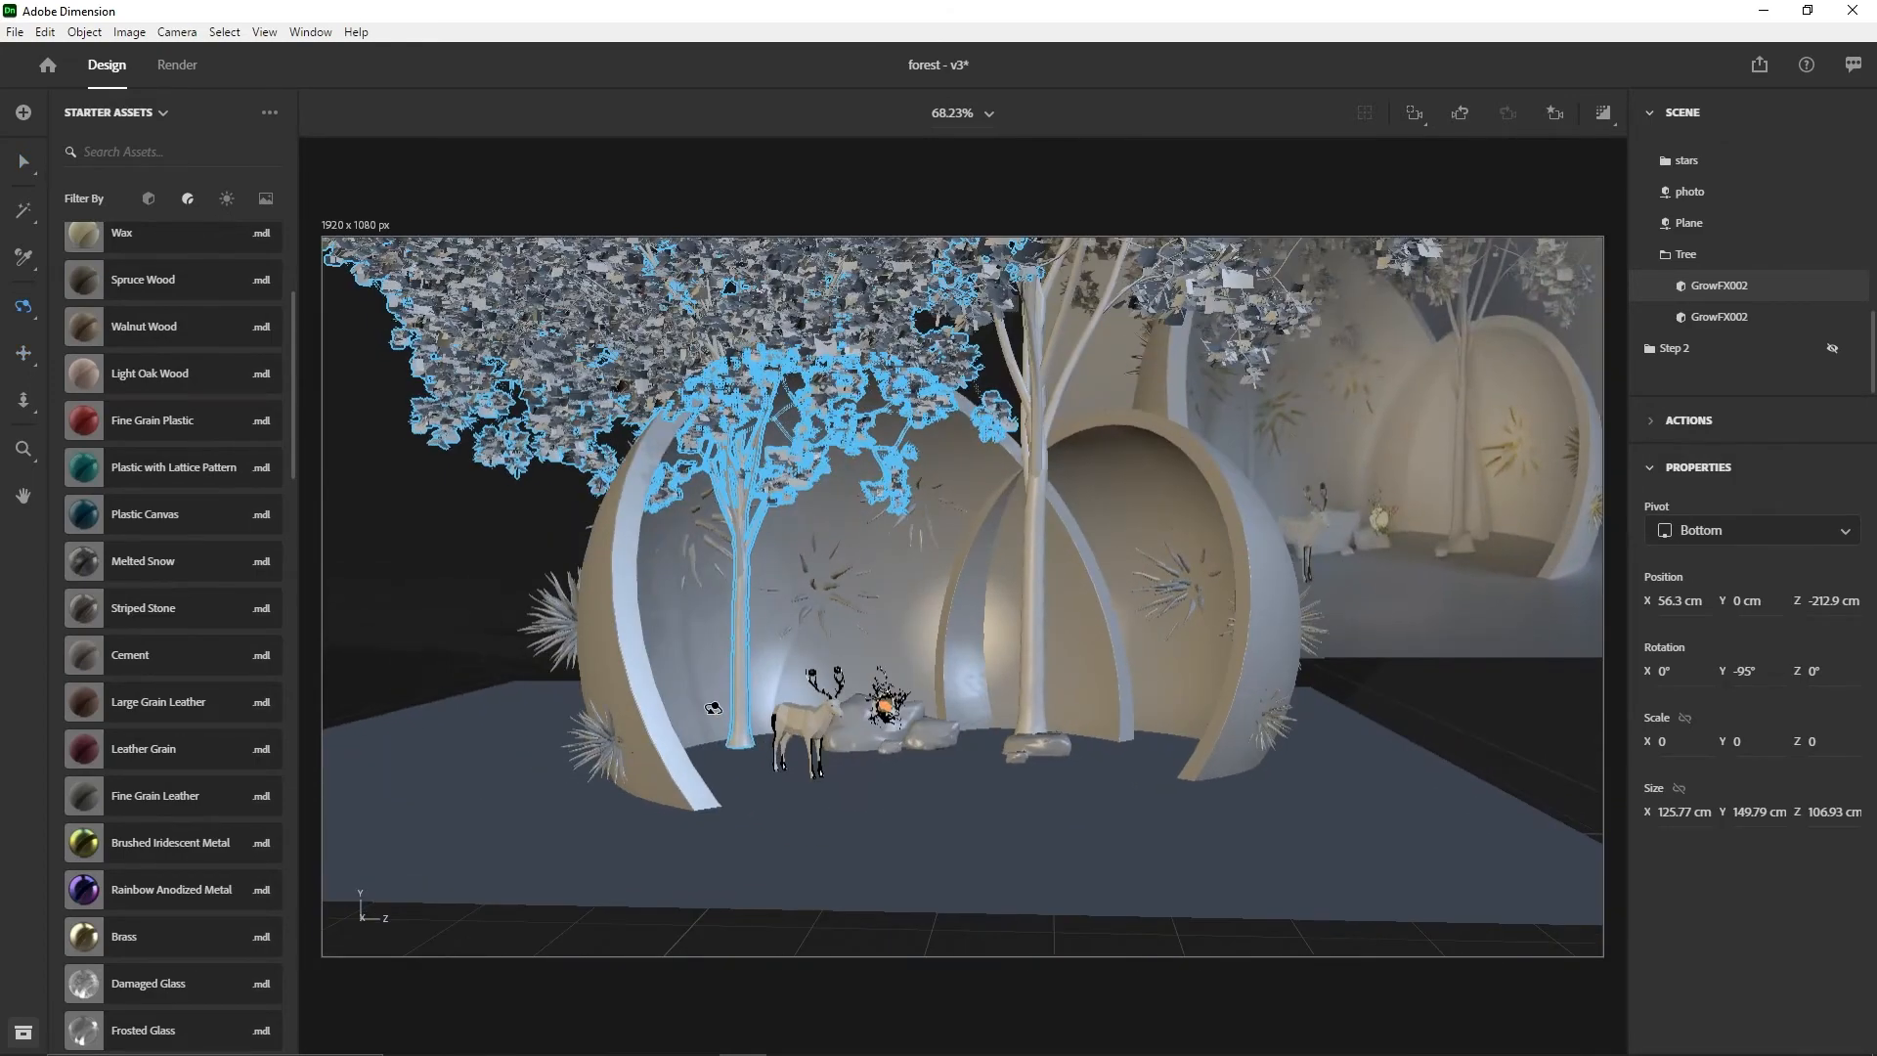
{"action": "scroll", "coordinate": [978, 699], "scroll_direction": "up", "scroll_amount": 3}
{"action": "key", "text": "2"}
{"action": "left_click_drag", "start_coordinate": [1007, 662], "coordinate": [959, 660]}
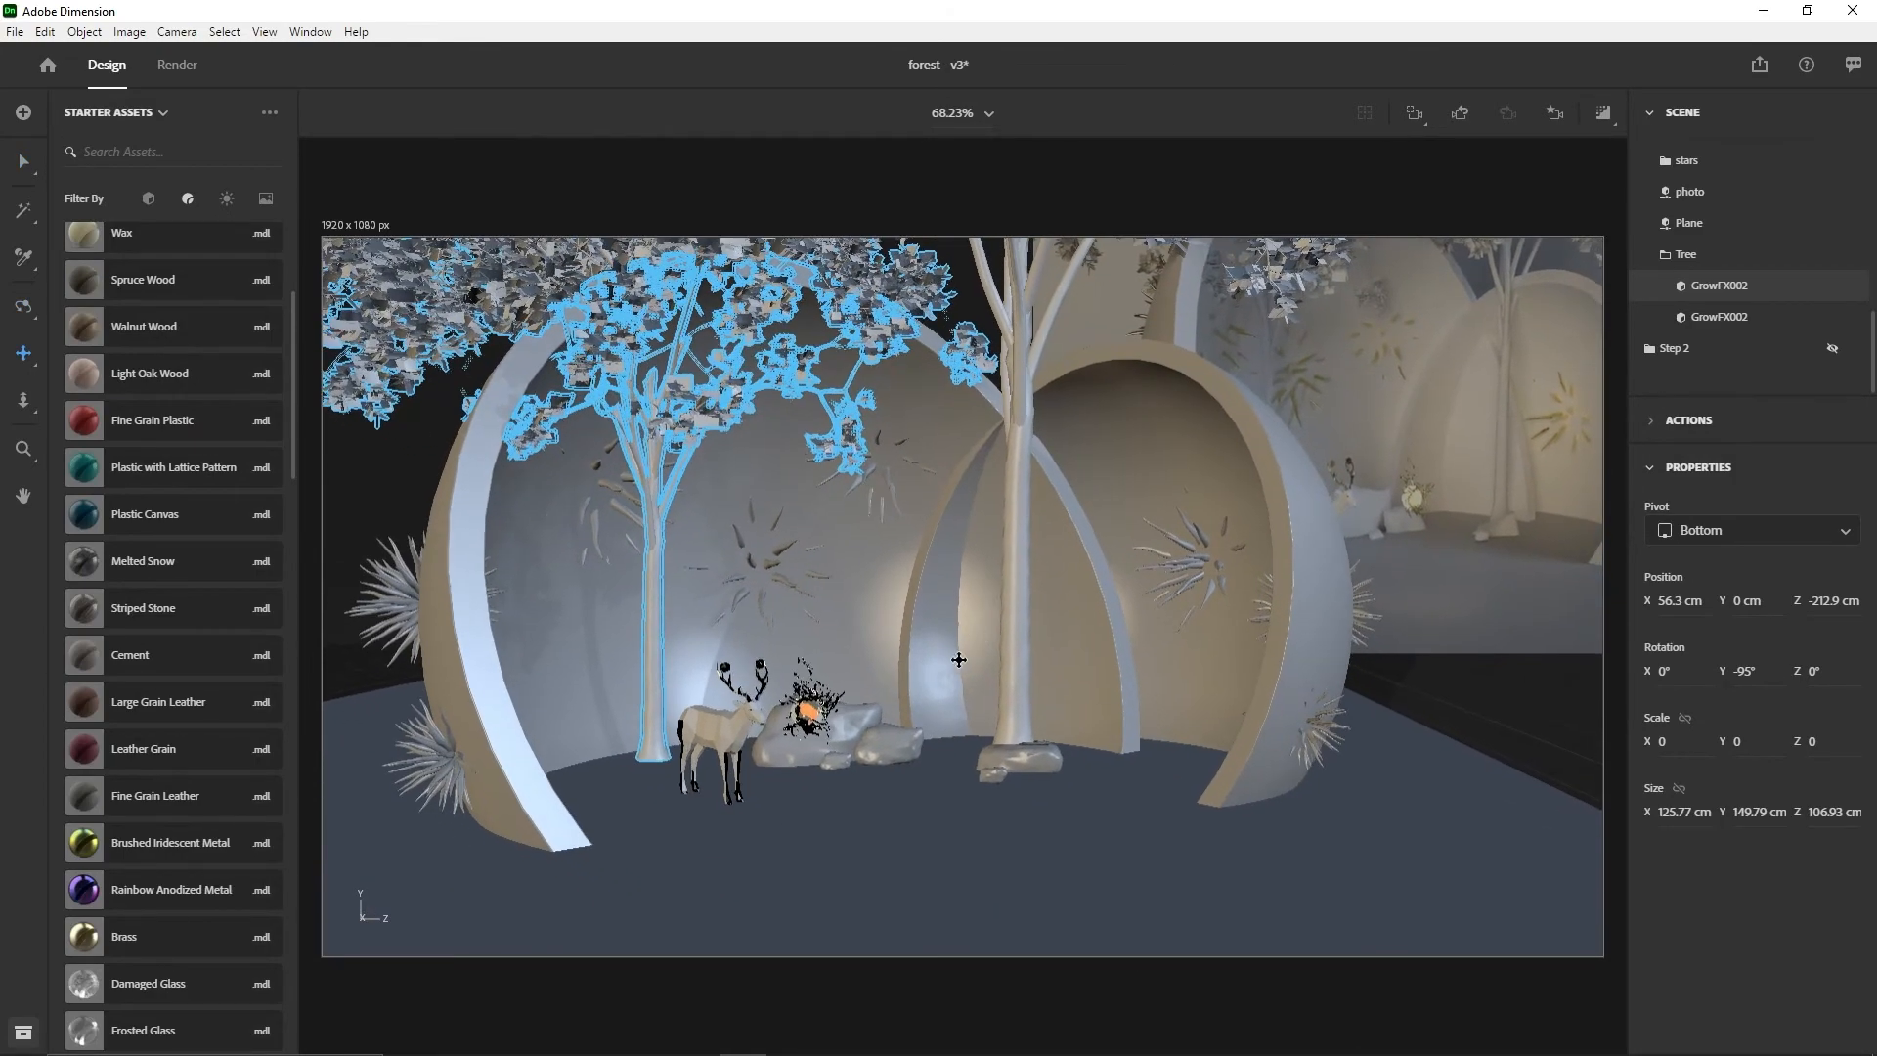
{"action": "key", "text": "v"}
{"action": "left_click", "coordinate": [1357, 210]}
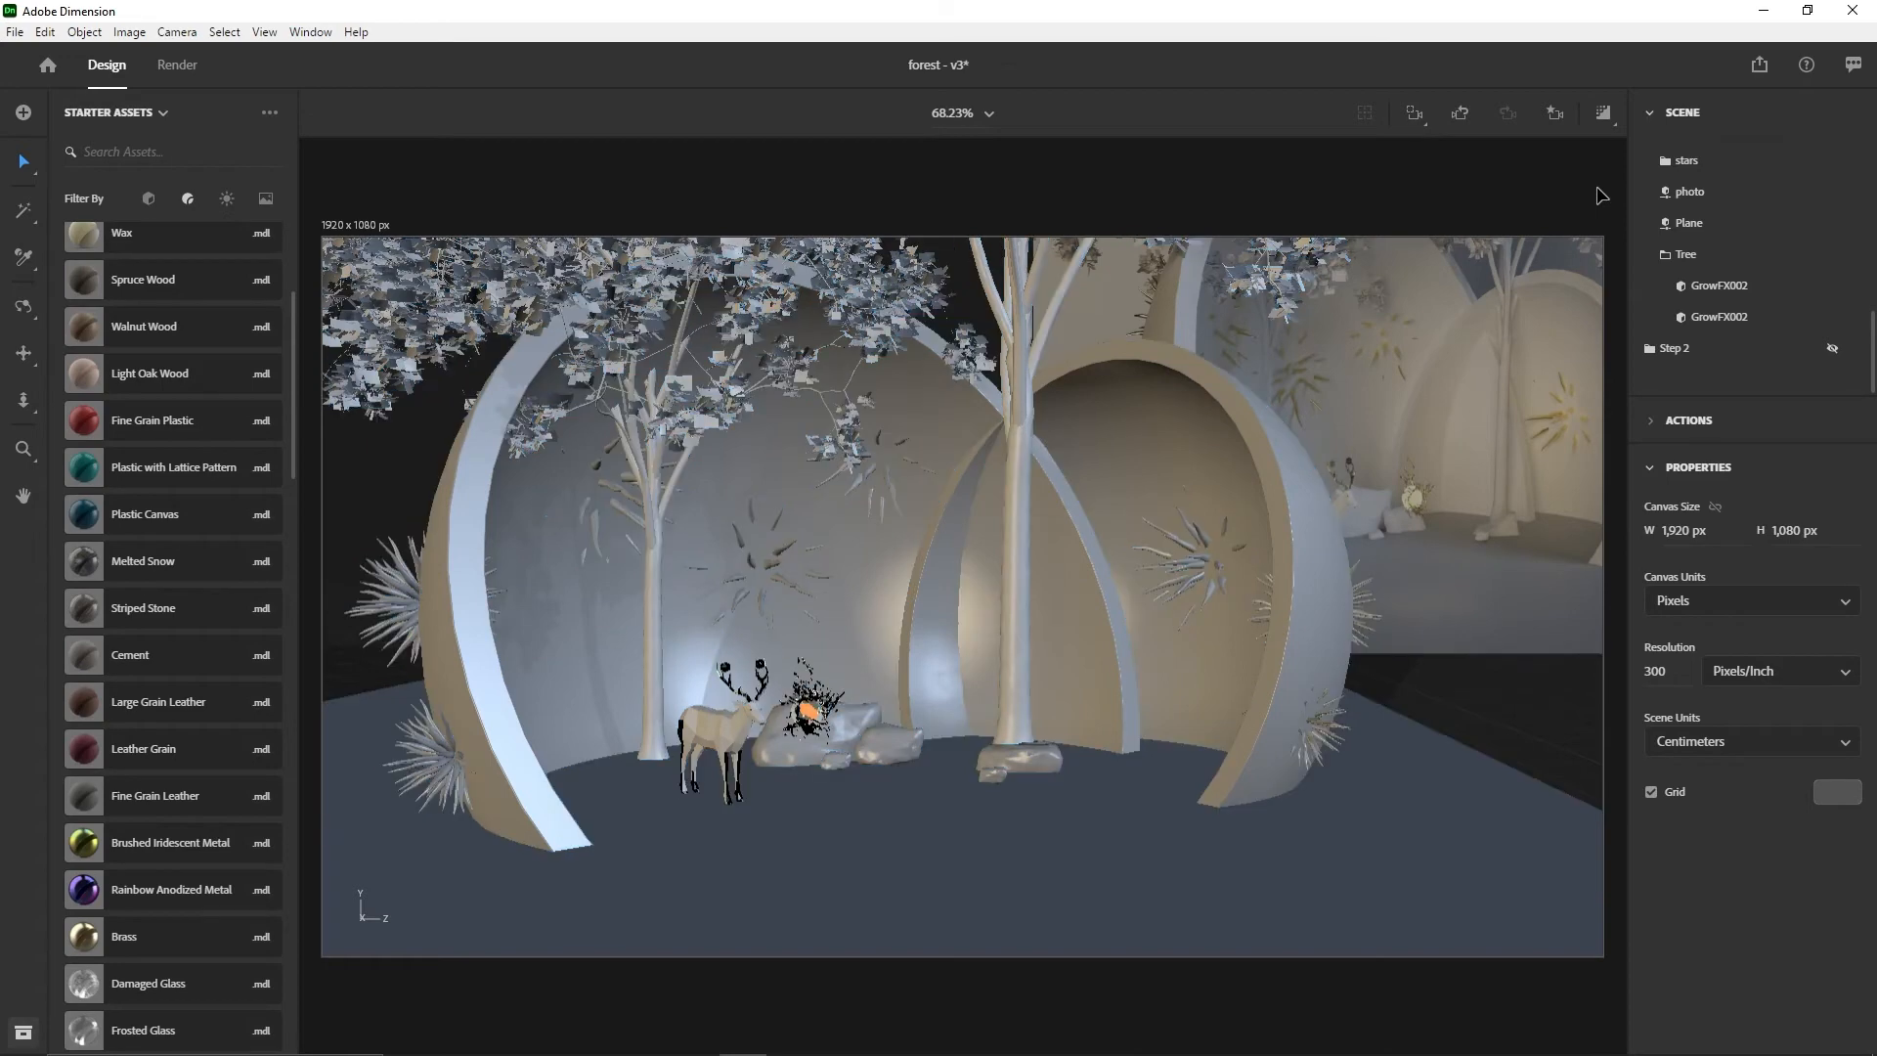
{"action": "left_click", "coordinate": [1718, 317]}
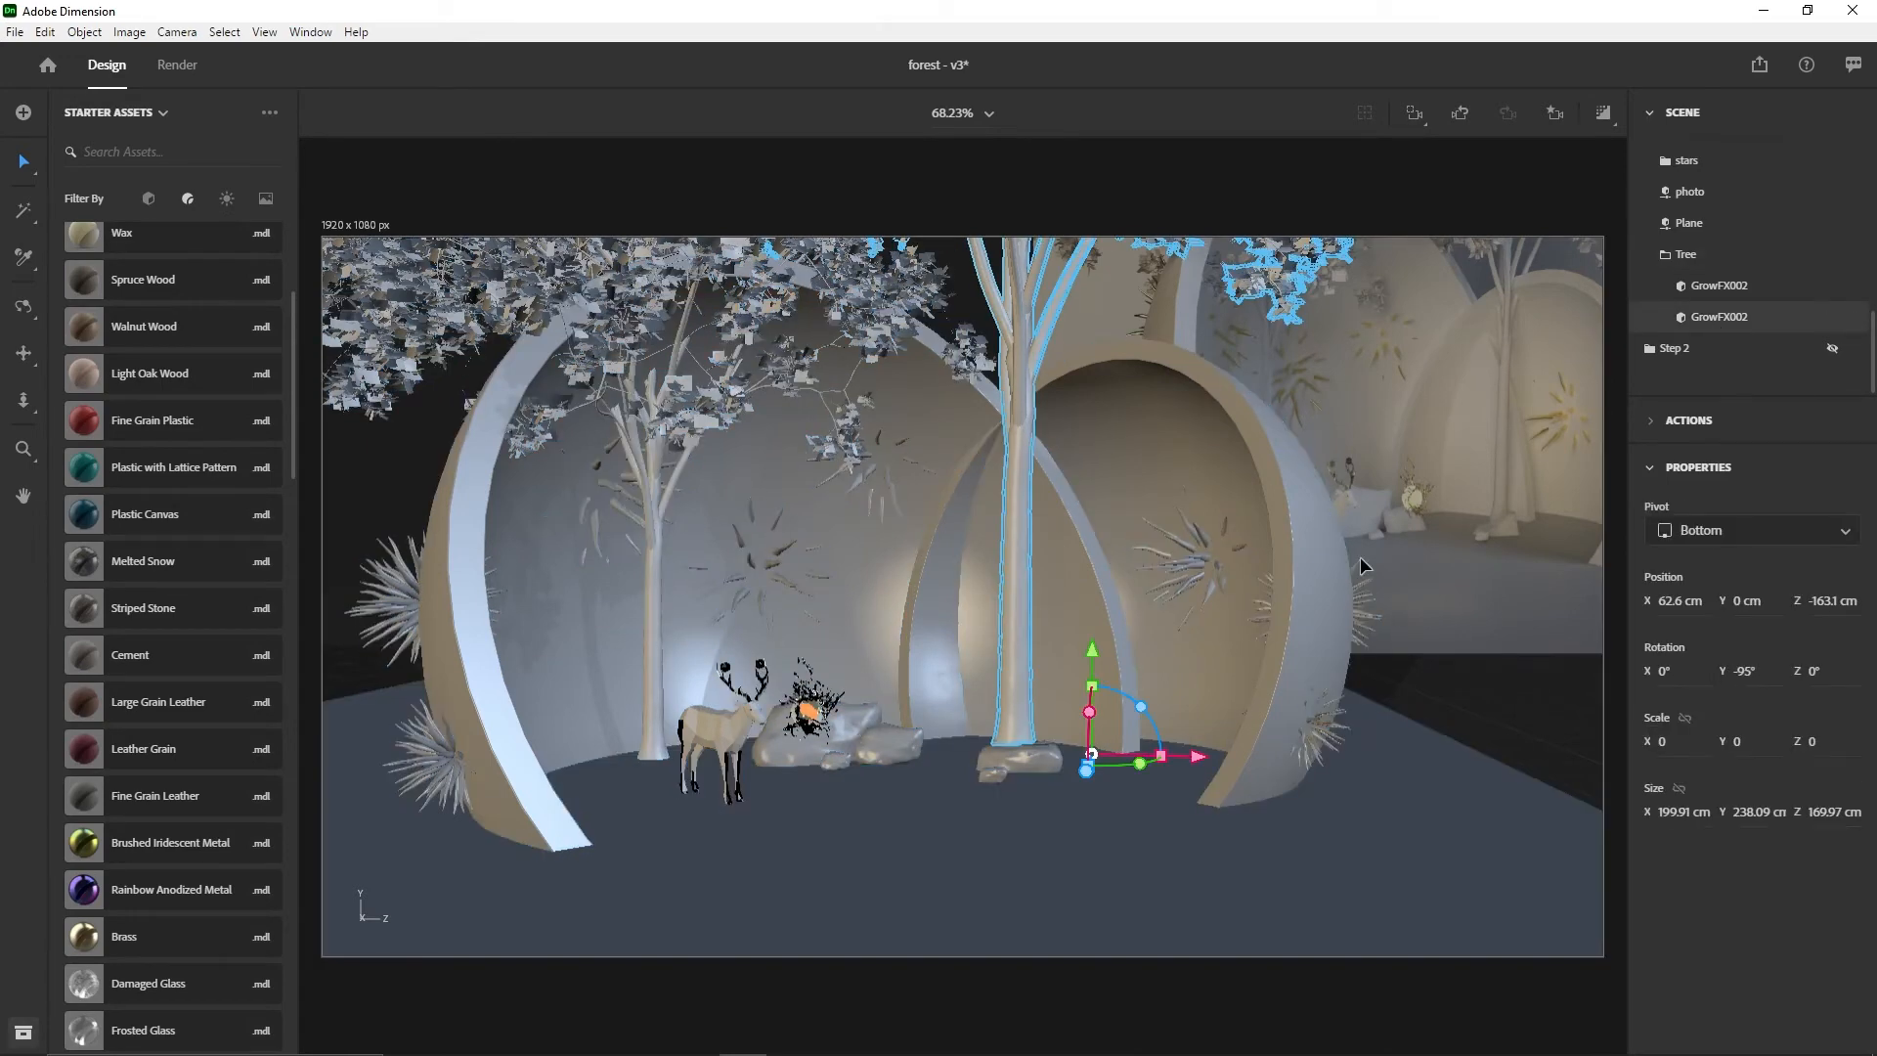
{"action": "left_click_drag", "start_coordinate": [1092, 686], "coordinate": [1090, 701]}
{"action": "left_click_drag", "start_coordinate": [1086, 772], "coordinate": [1090, 774]}
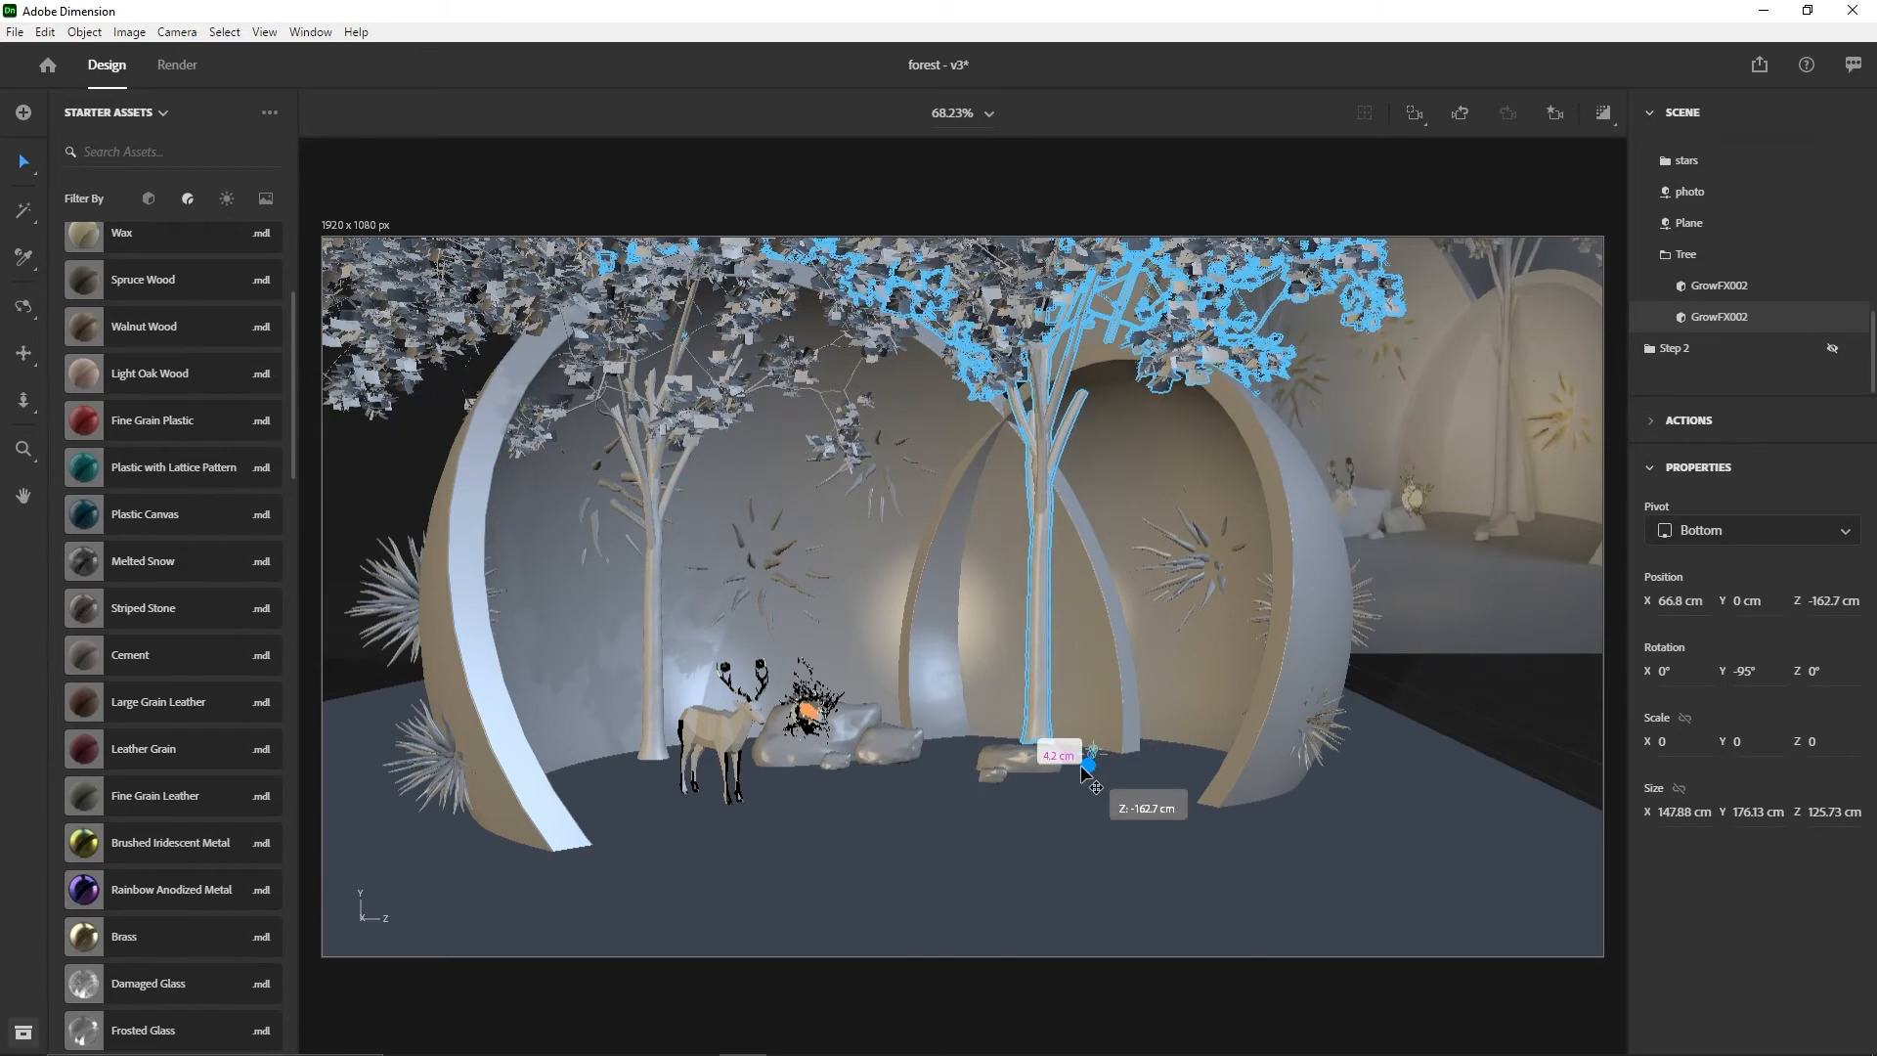
{"action": "left_click", "coordinate": [1562, 647]}
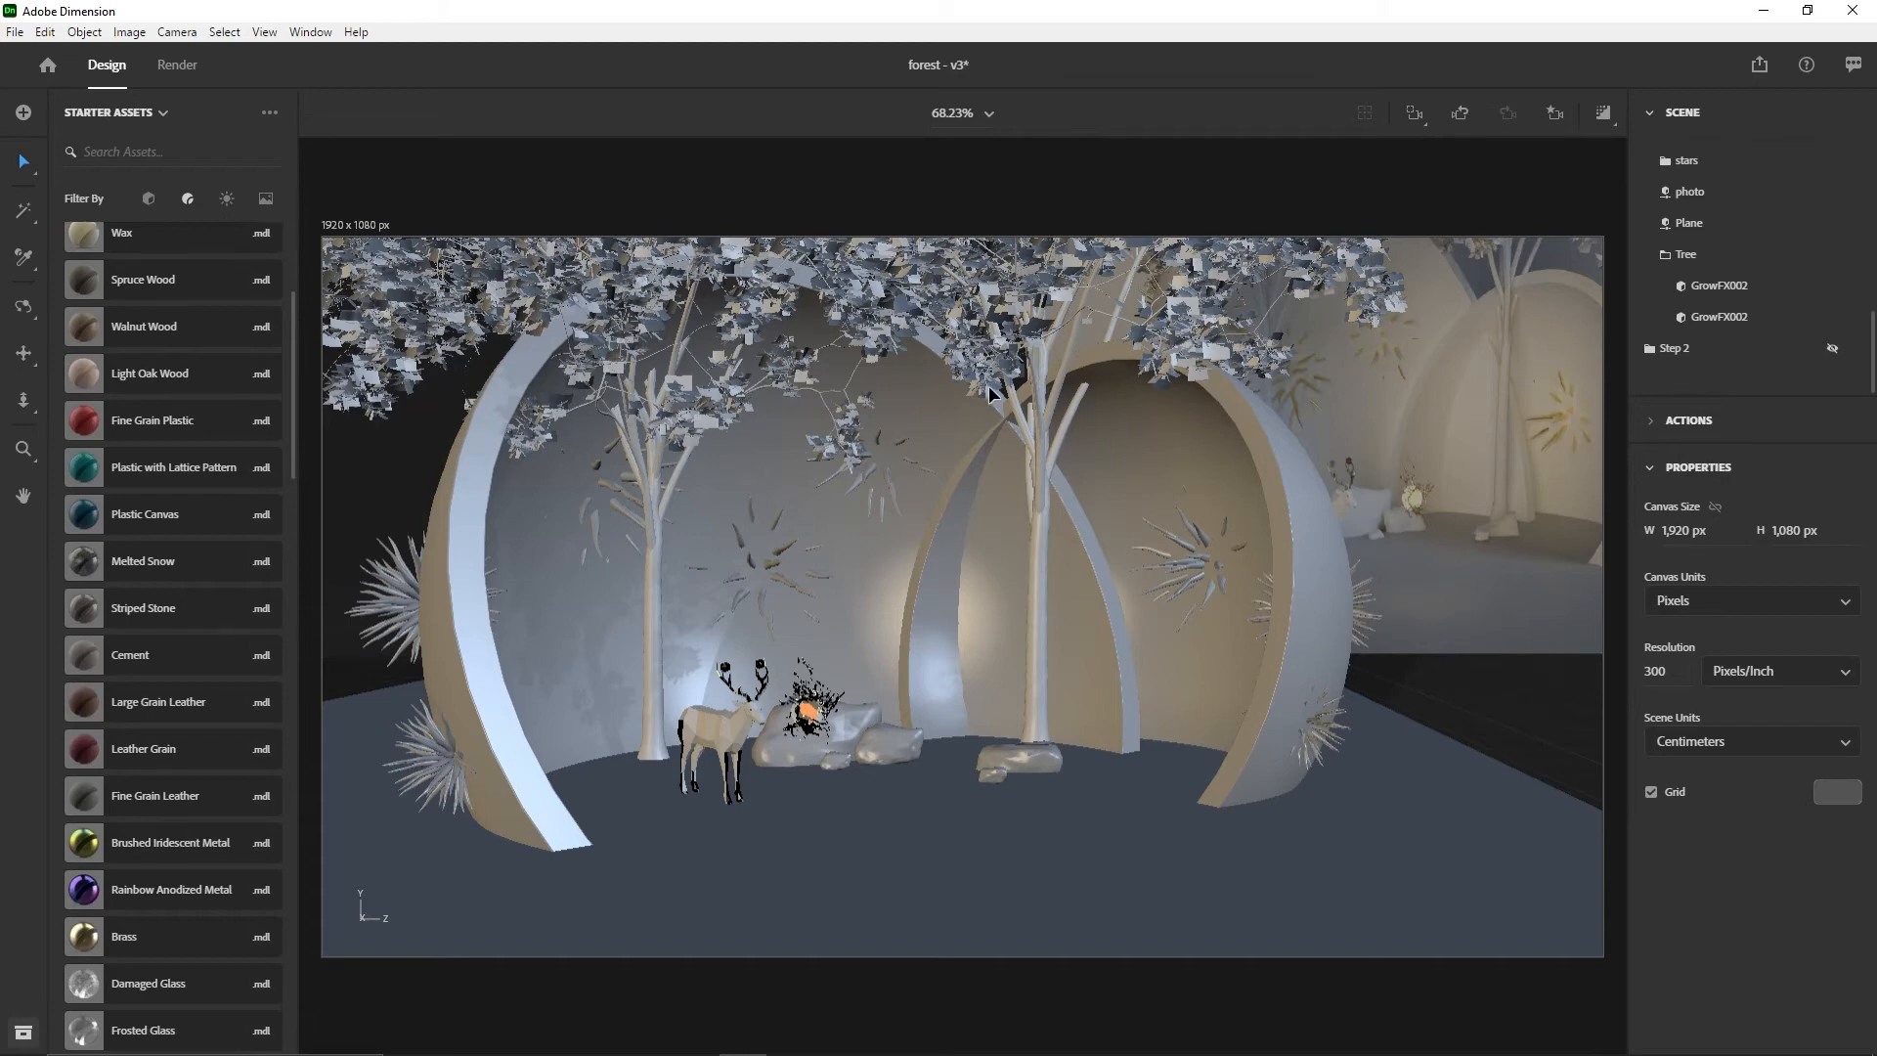
- Try to shift the tree behind the flat rock to about X 64.8 cm, Z -164.1 cm, and undo the move
{"action": "right_click_drag", "start_coordinate": [989, 385], "coordinate": [852, 564]}
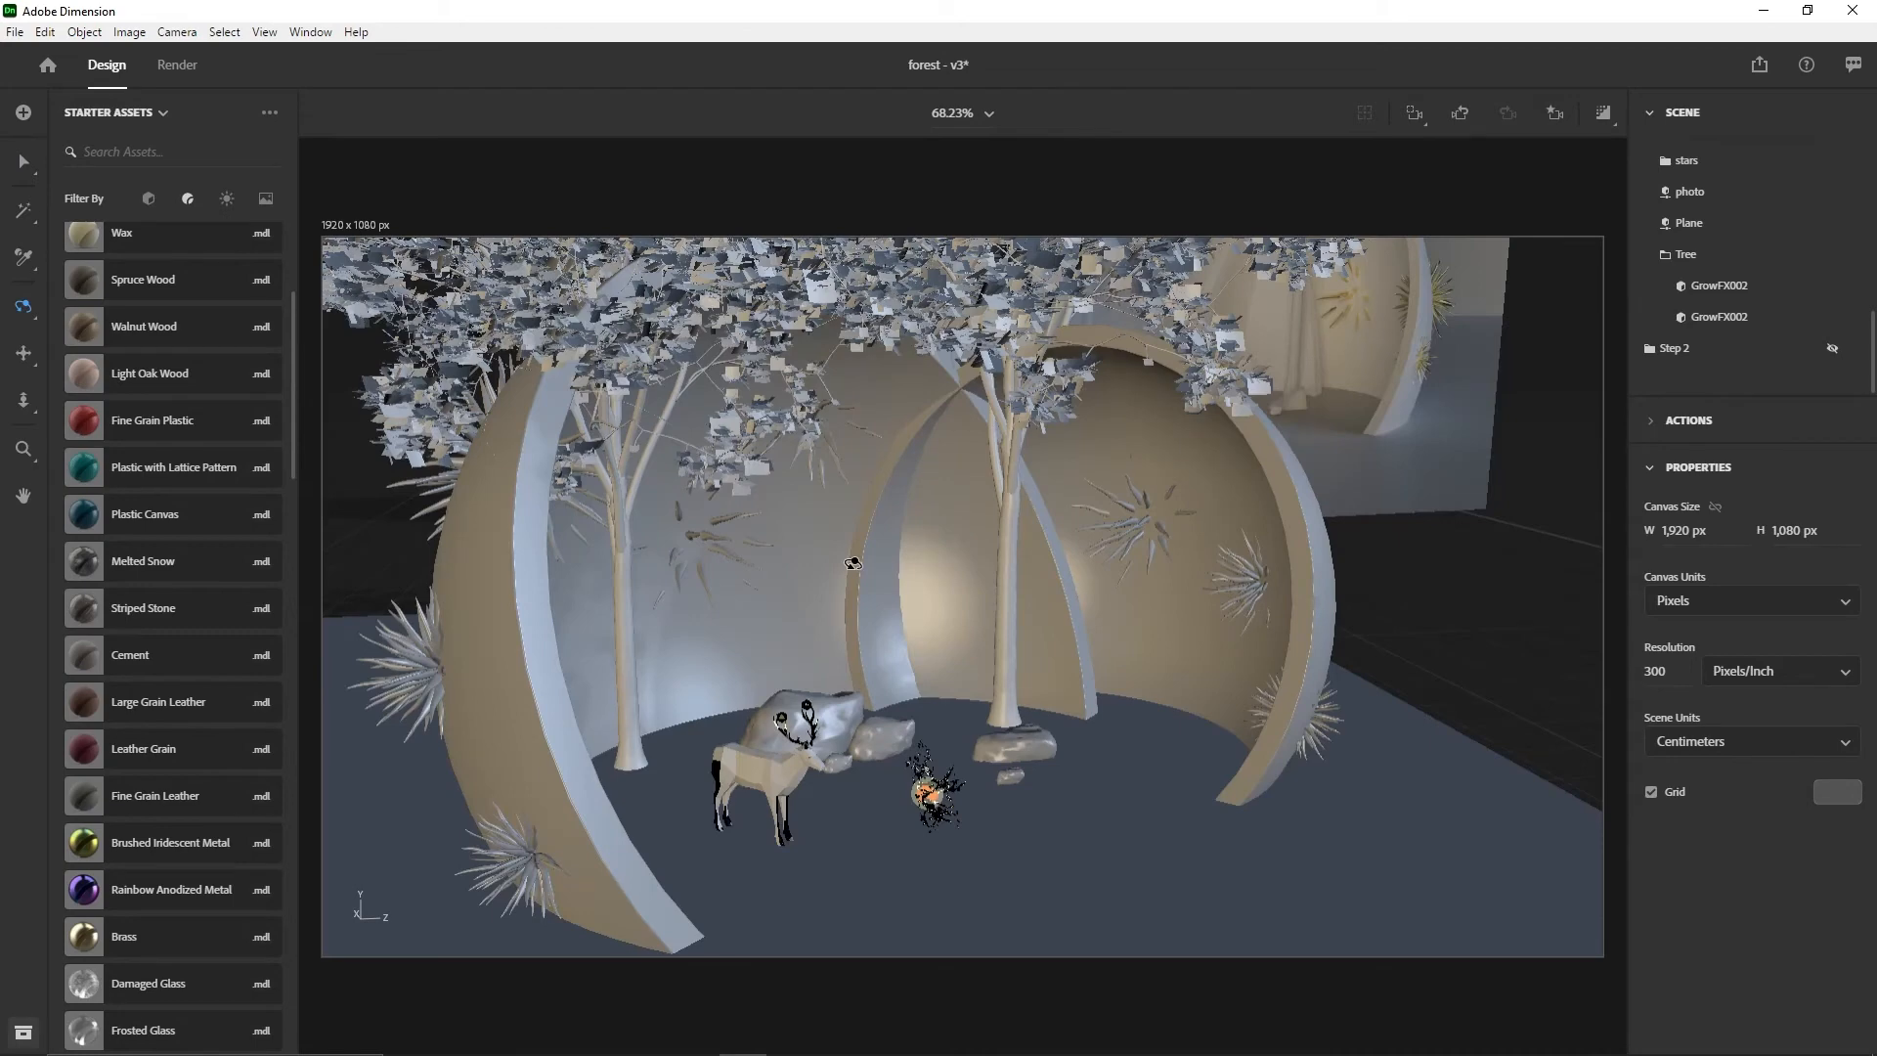
{"action": "right_click_drag", "start_coordinate": [852, 564], "coordinate": [965, 501]}
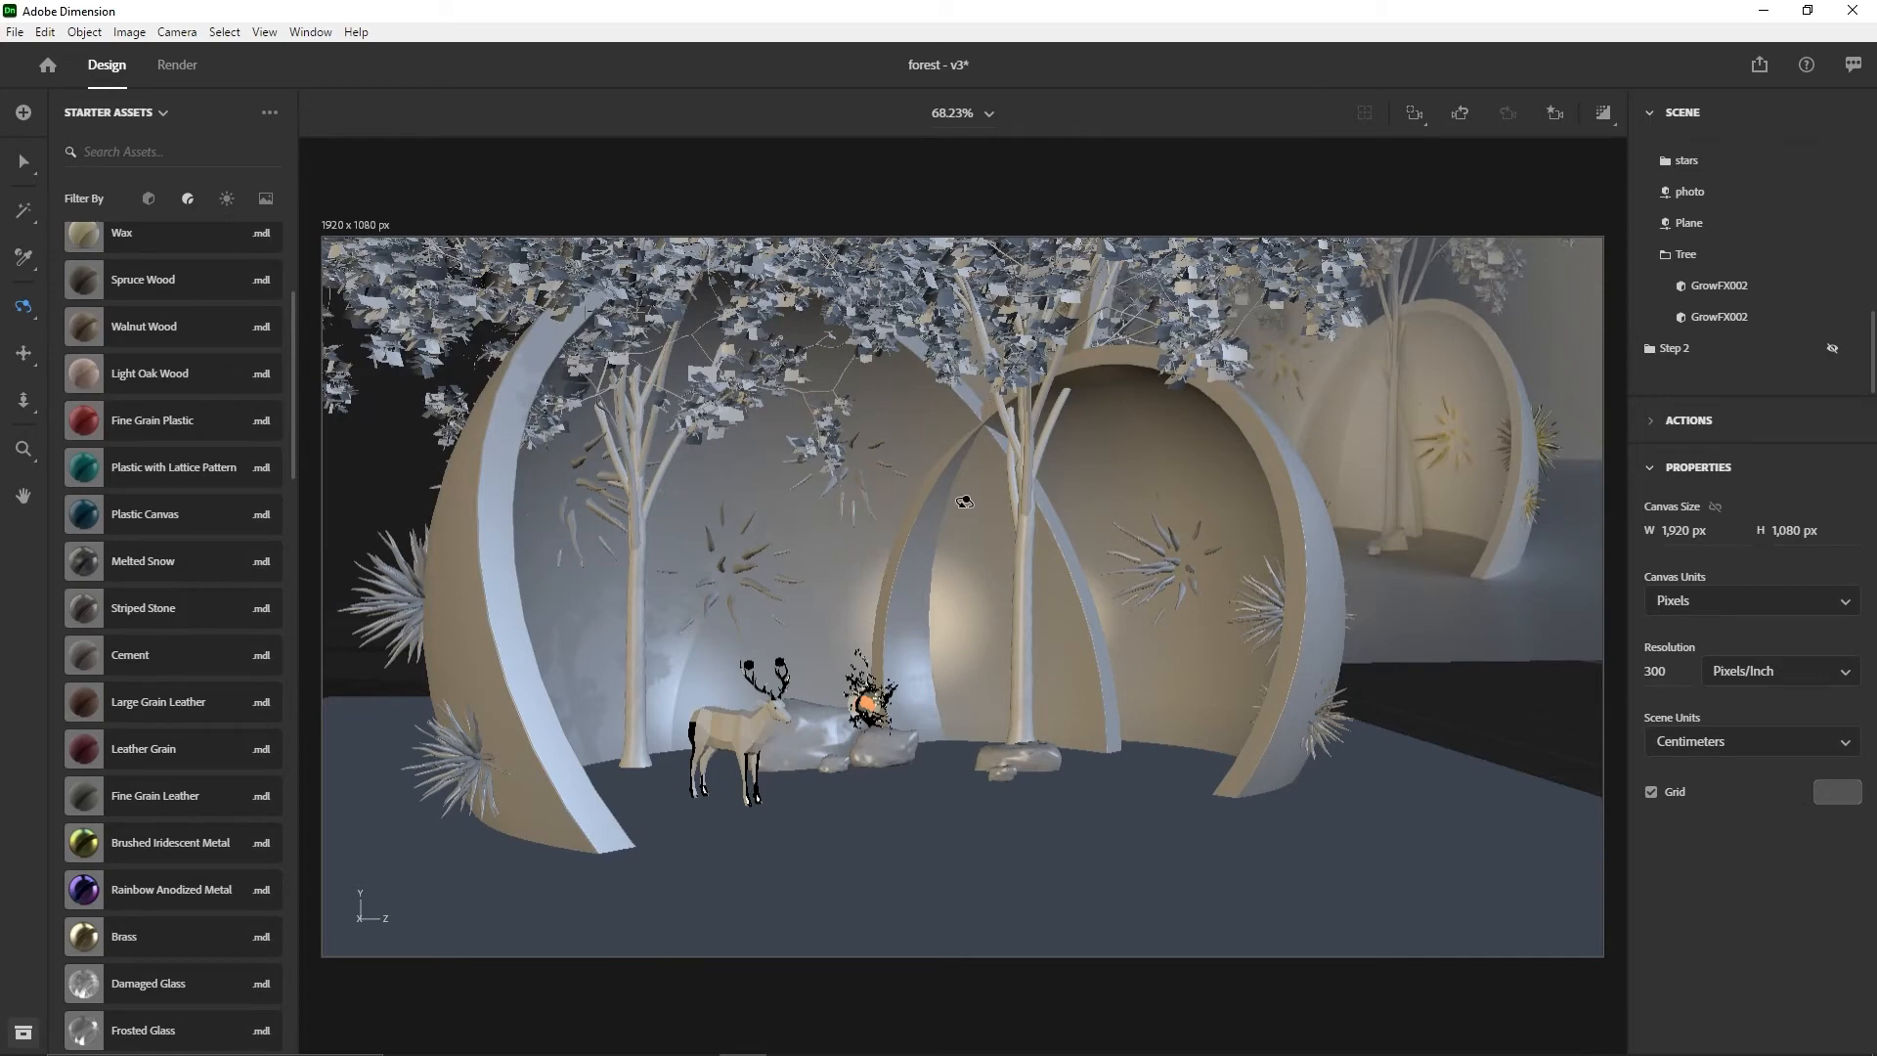
{"action": "left_click_drag", "start_coordinate": [965, 502], "coordinate": [945, 519]}
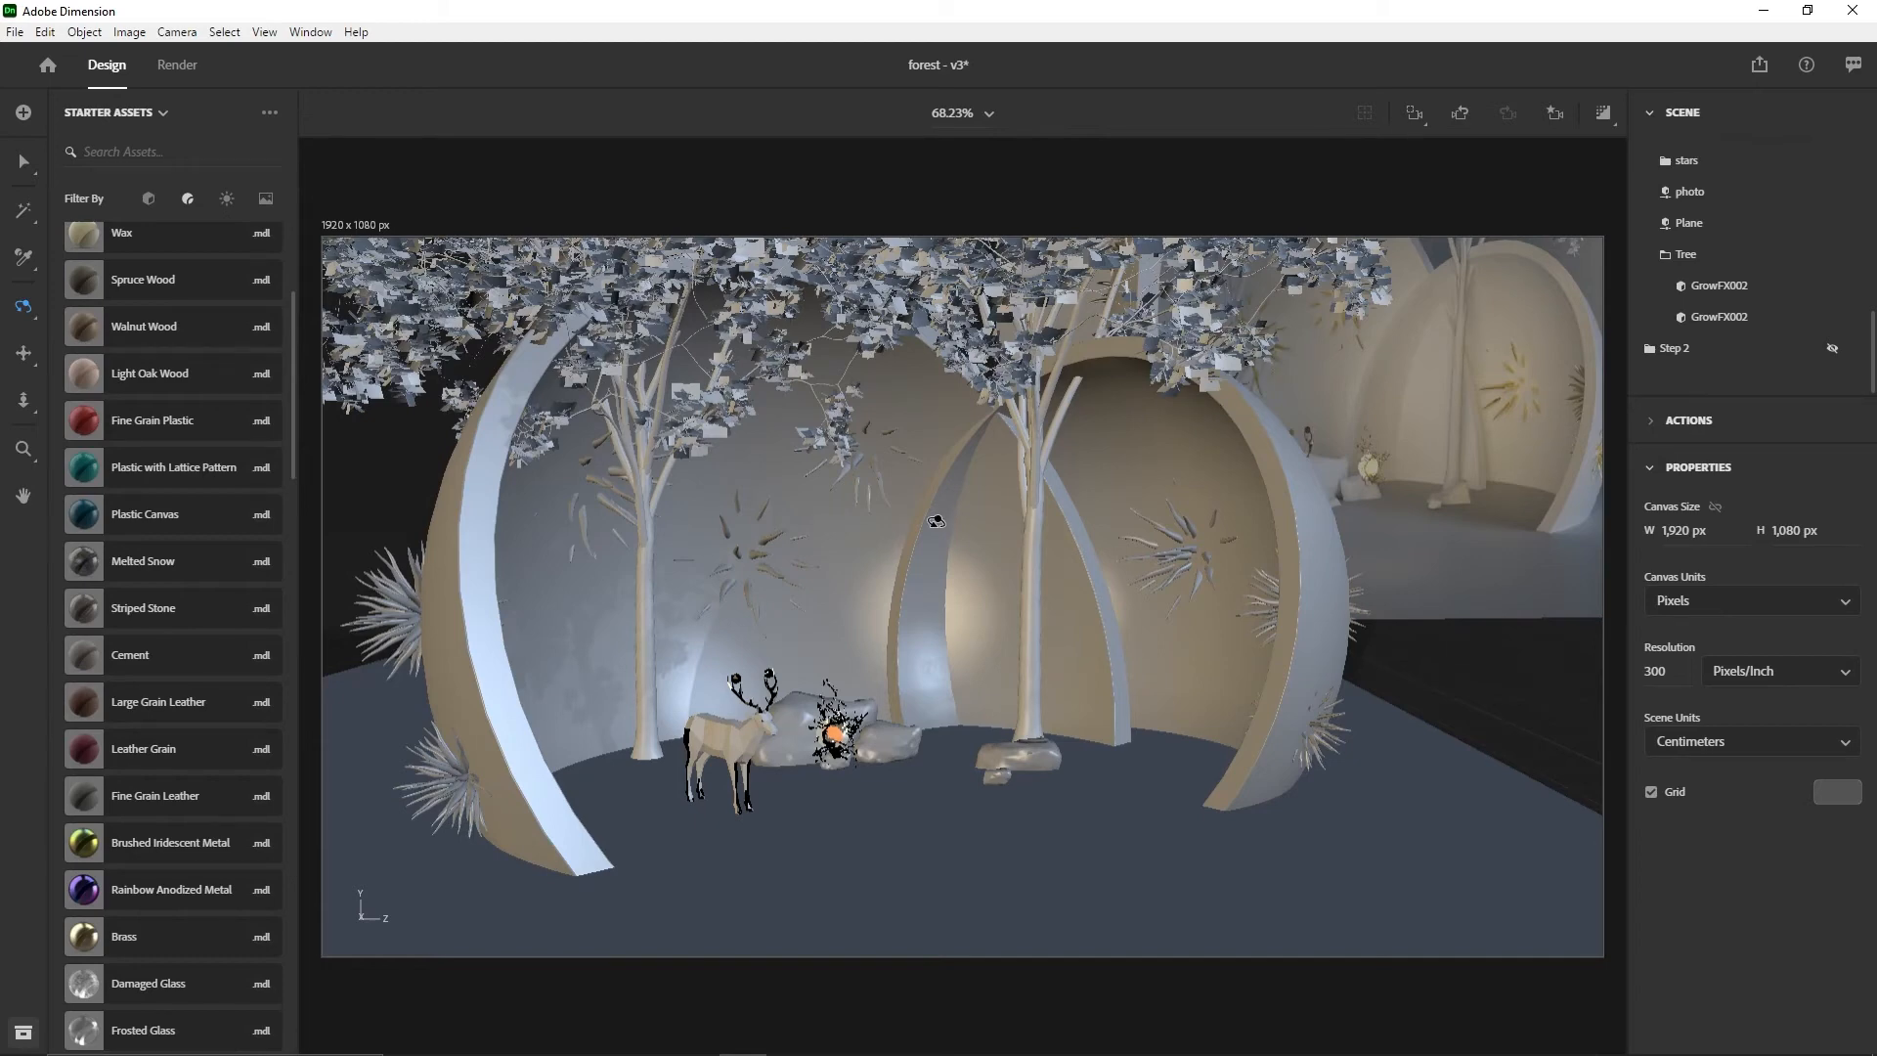
{"action": "middle_click_drag", "start_coordinate": [937, 521], "coordinate": [1079, 595]}
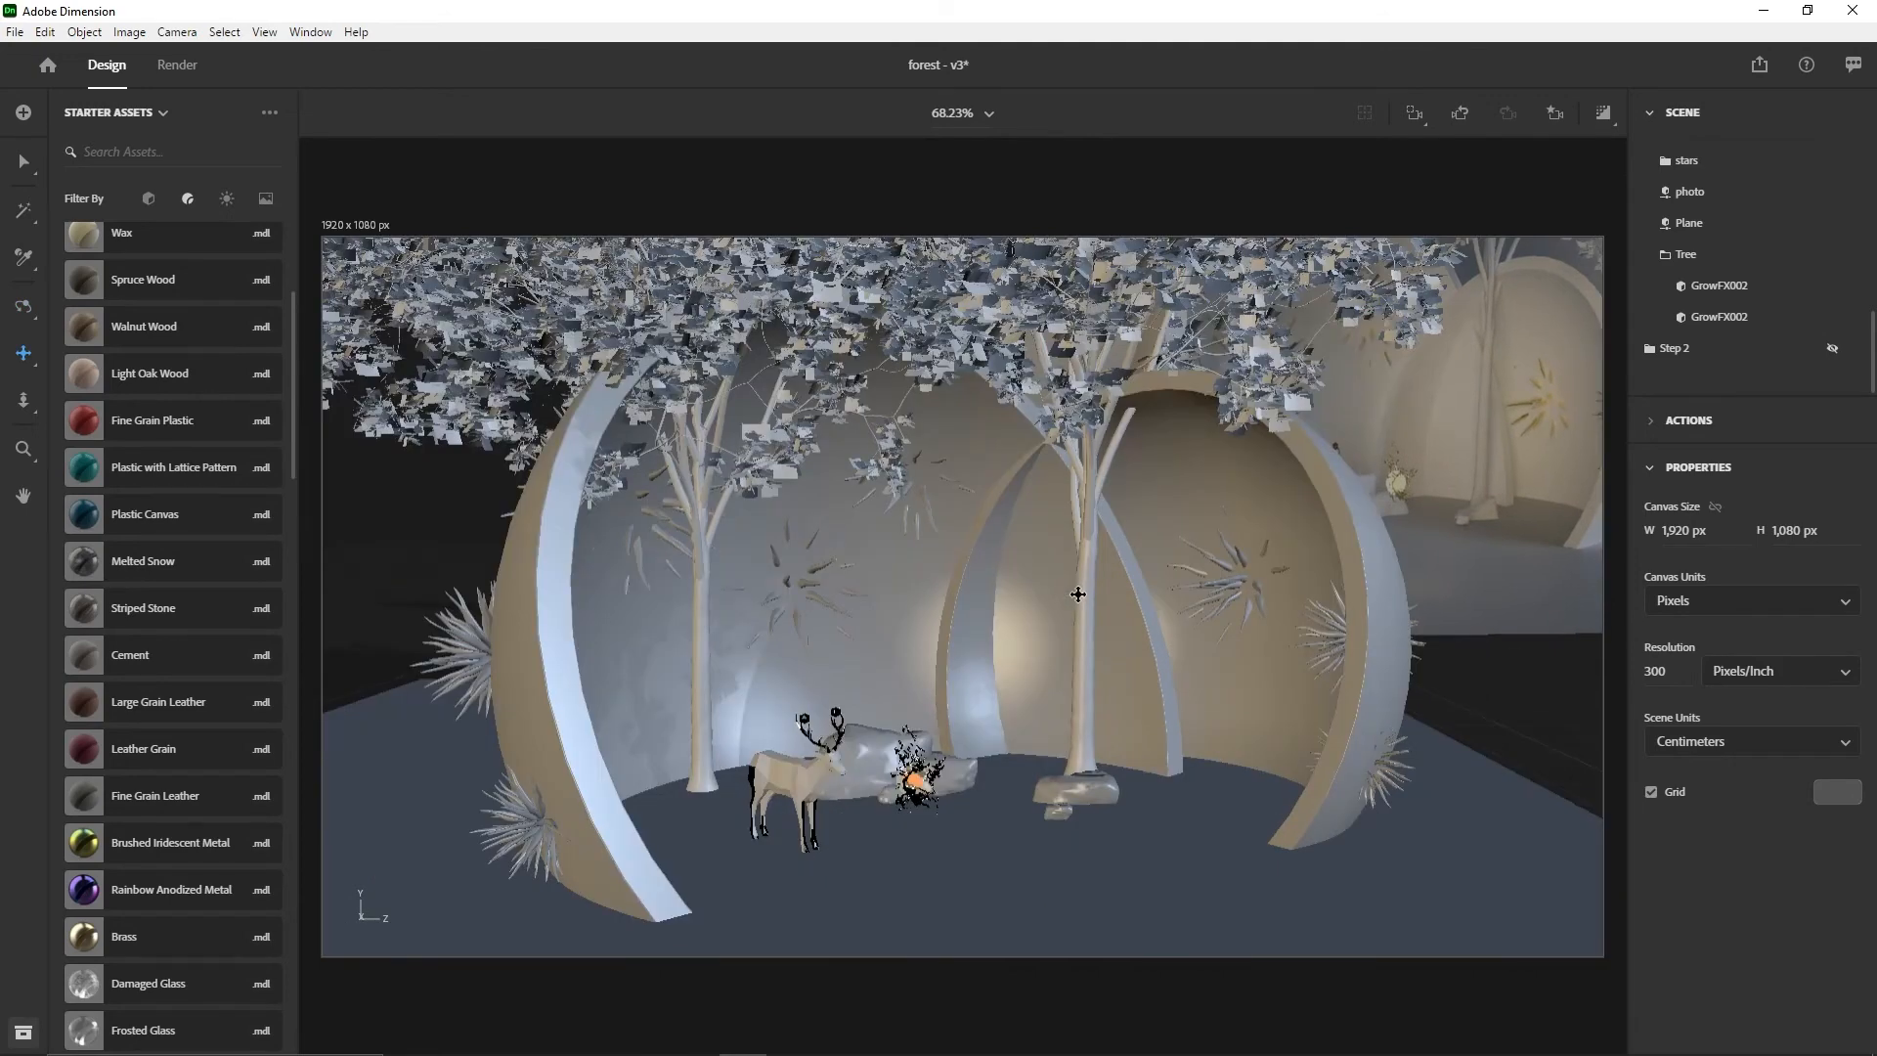
{"action": "key", "text": "v"}
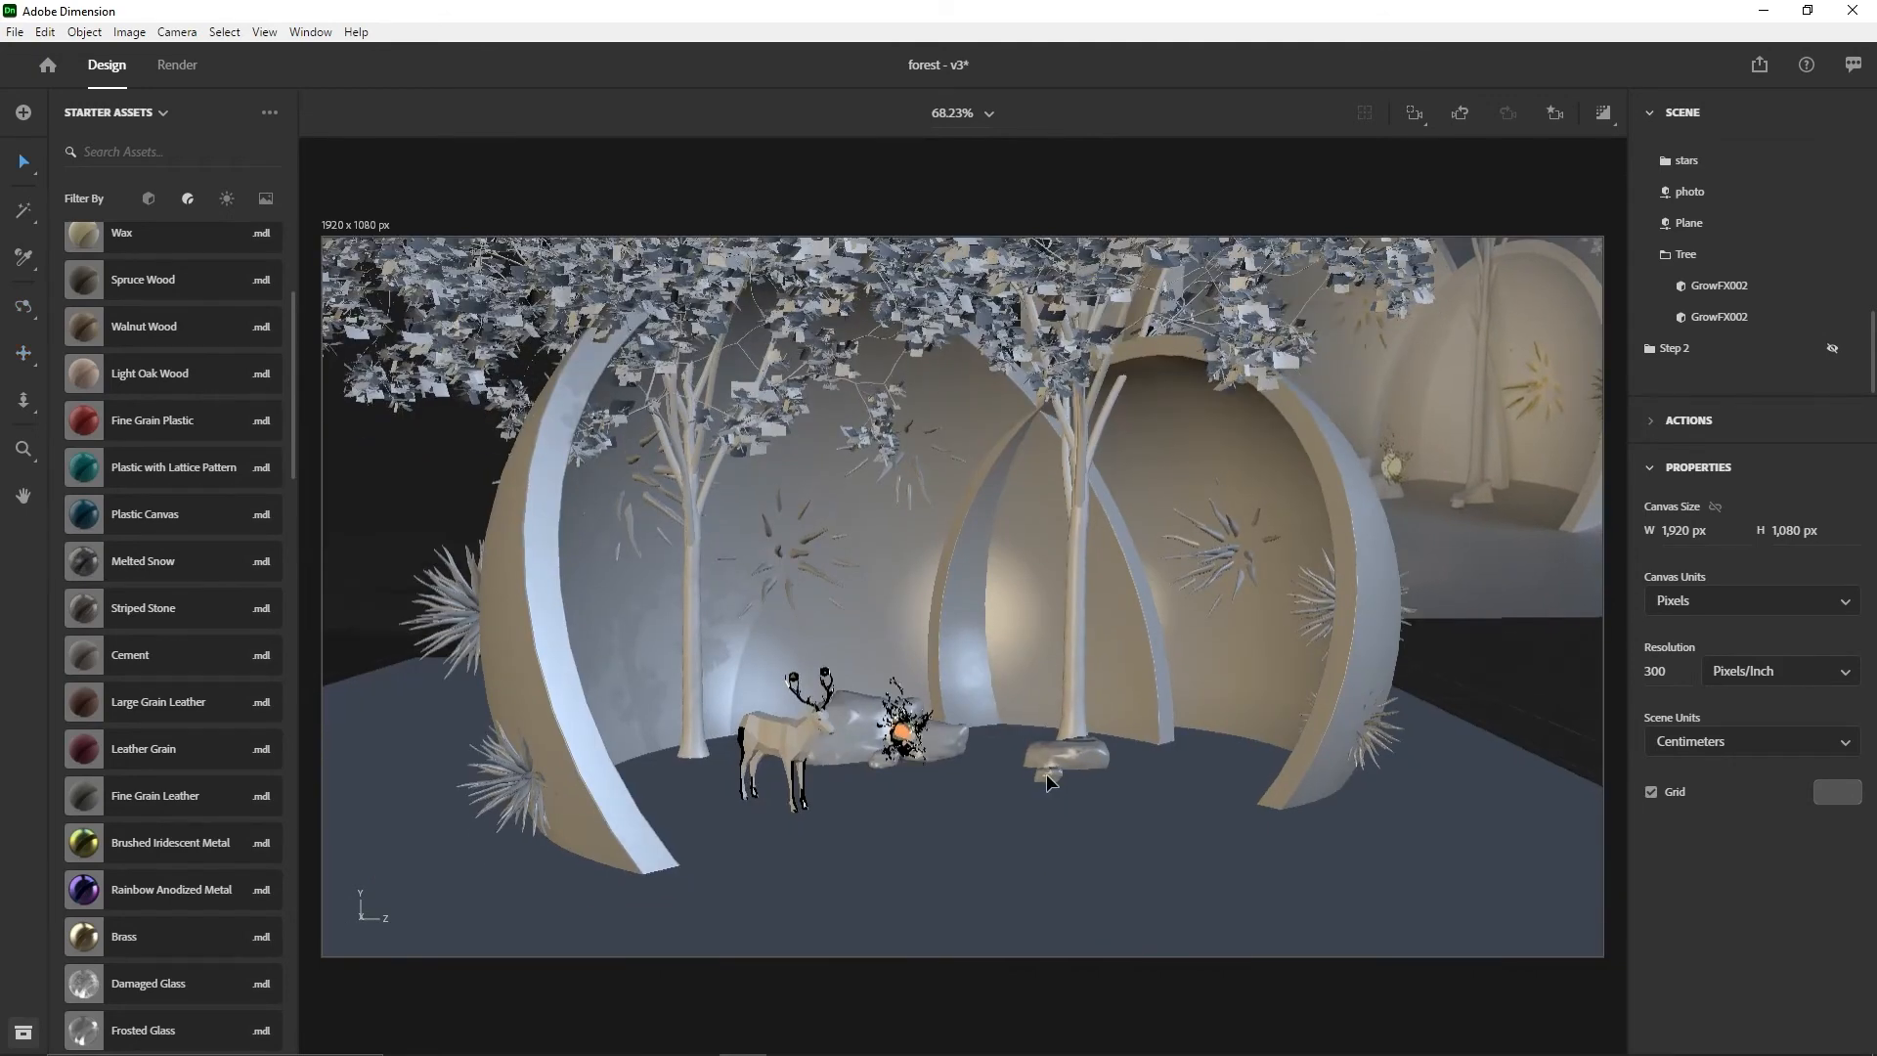
{"action": "left_click", "coordinate": [1047, 773]}
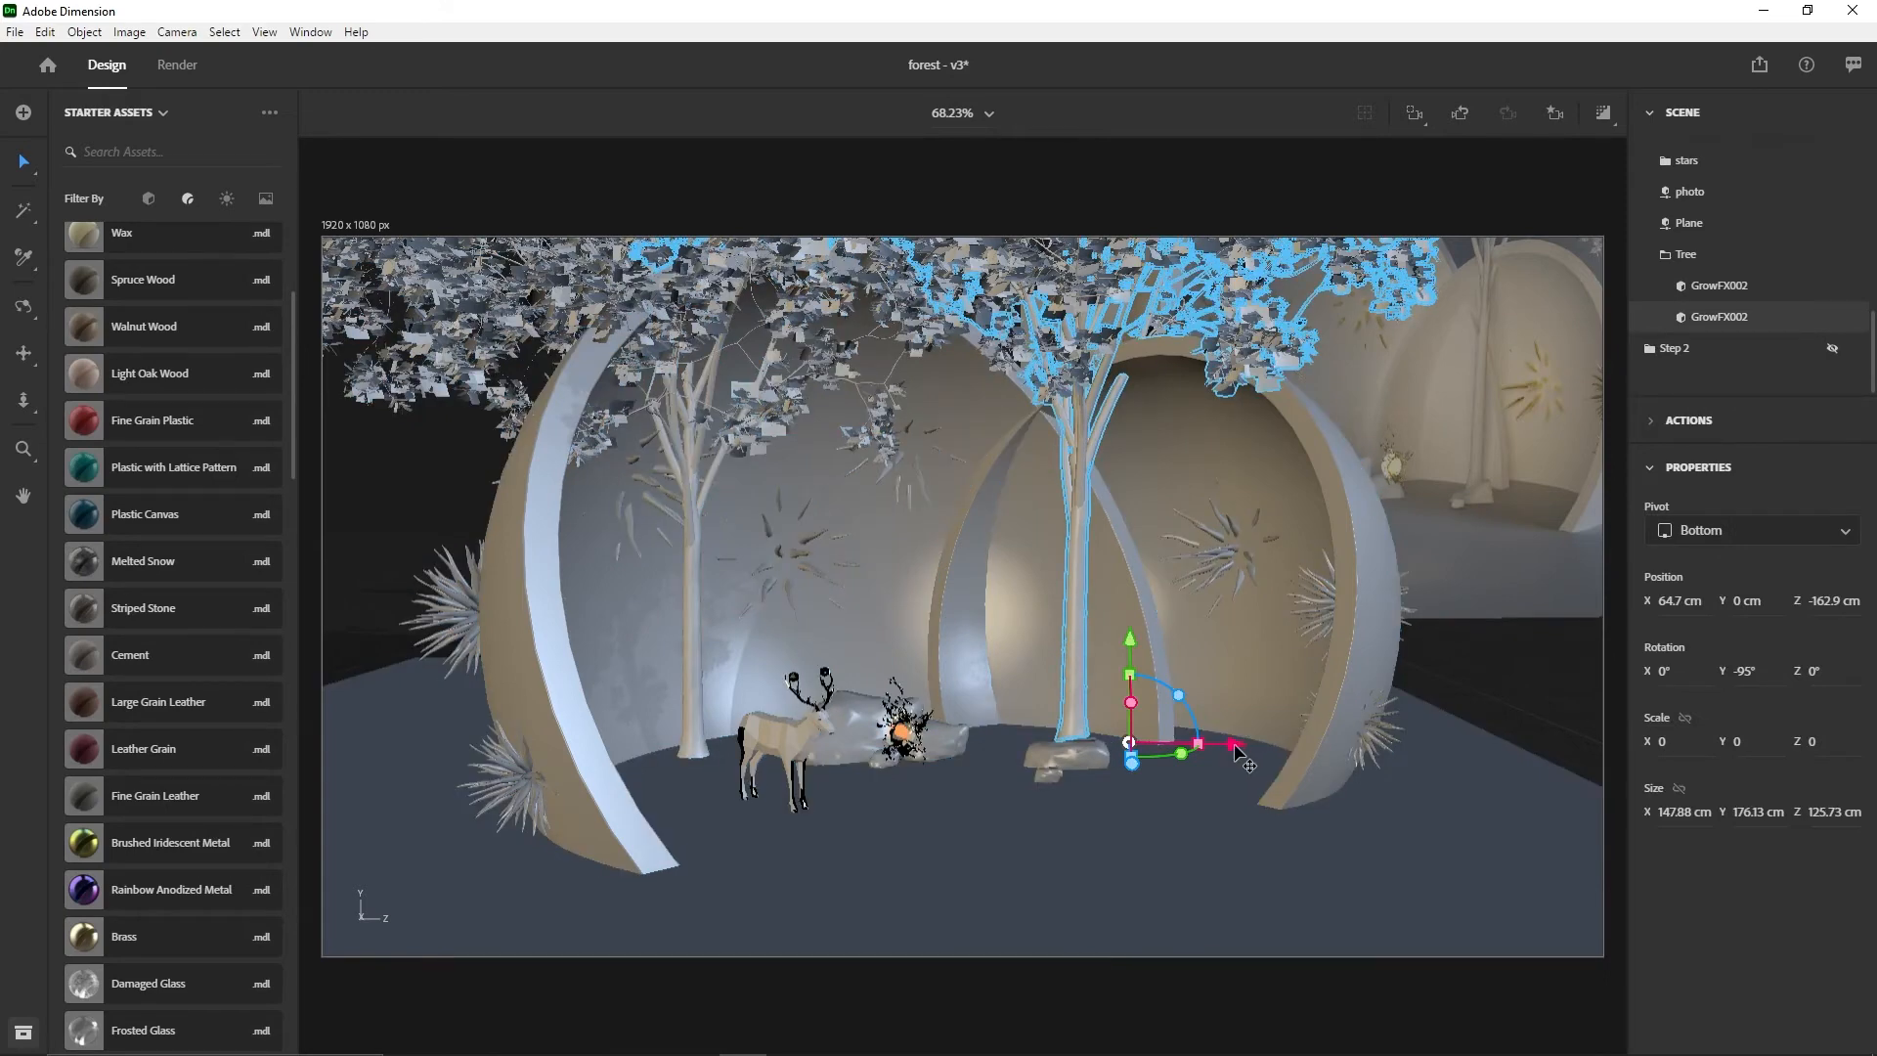
{"action": "left_click_drag", "start_coordinate": [1235, 747], "coordinate": [1226, 745]}
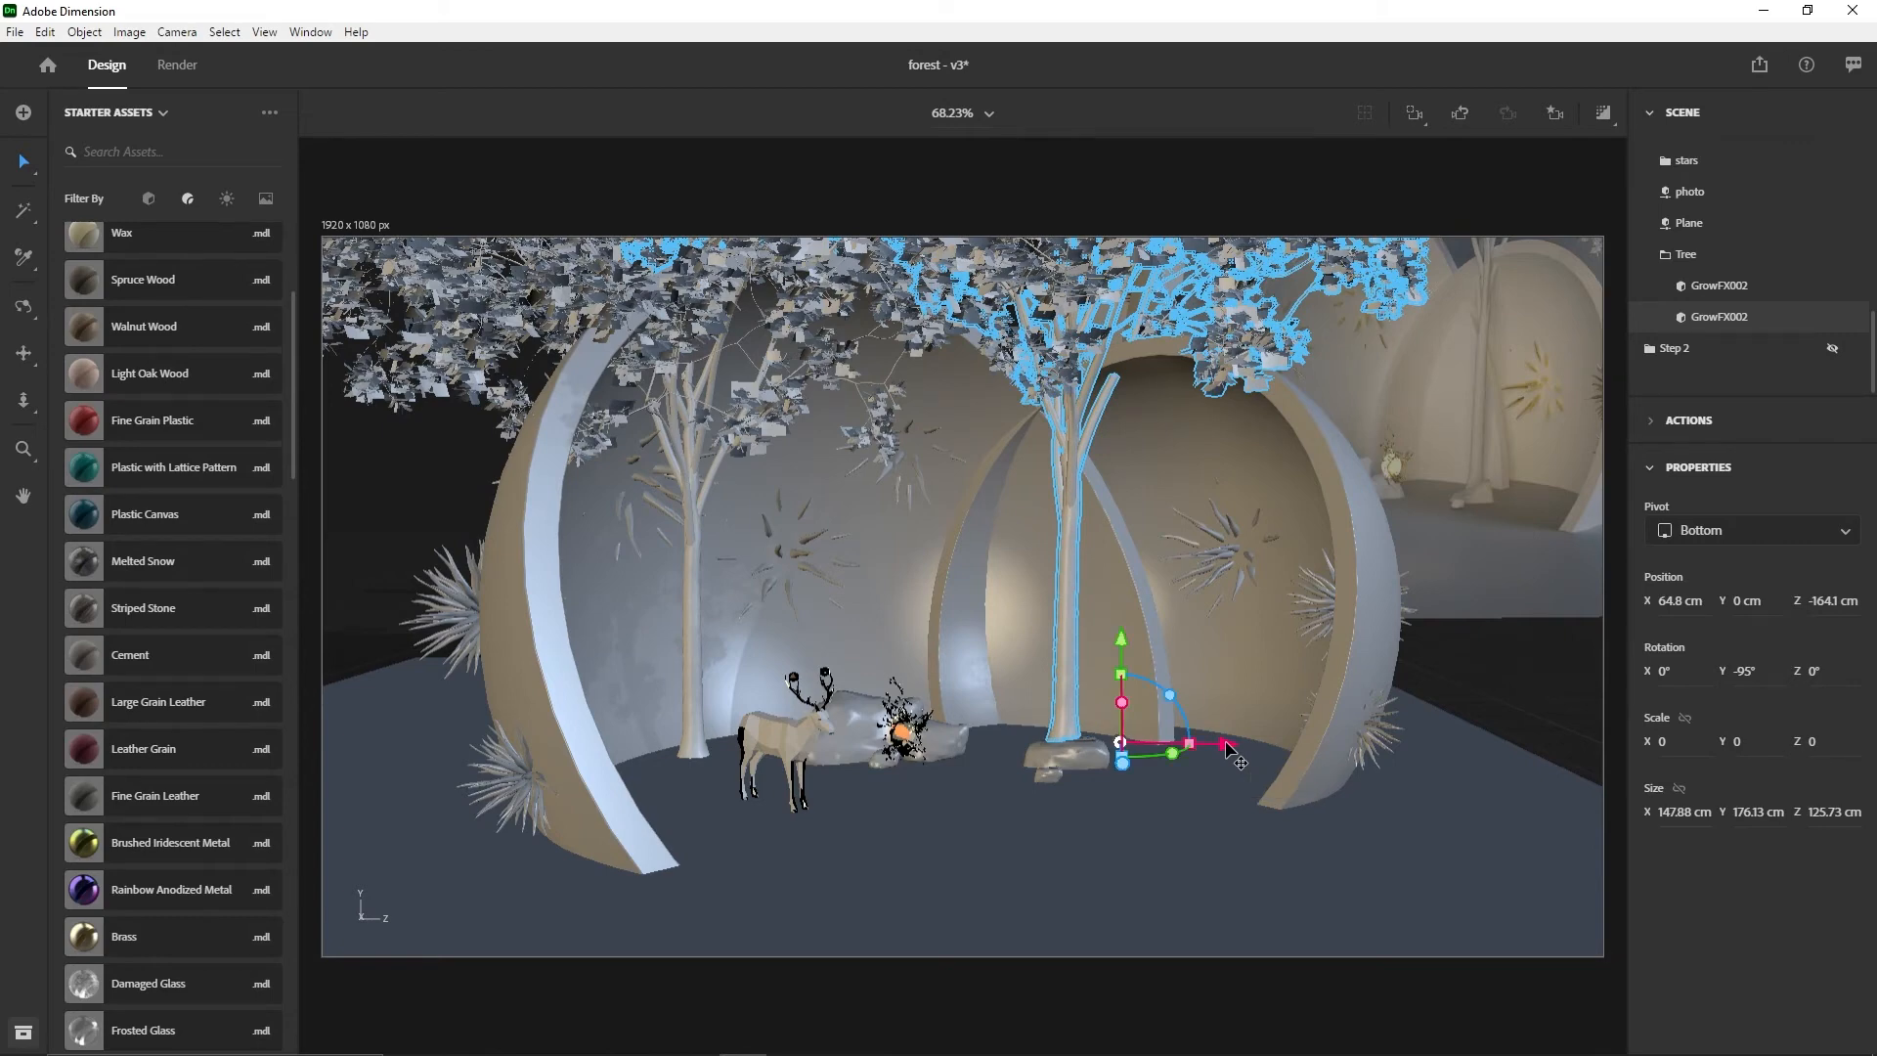
{"action": "key", "text": "ctrl+z"}
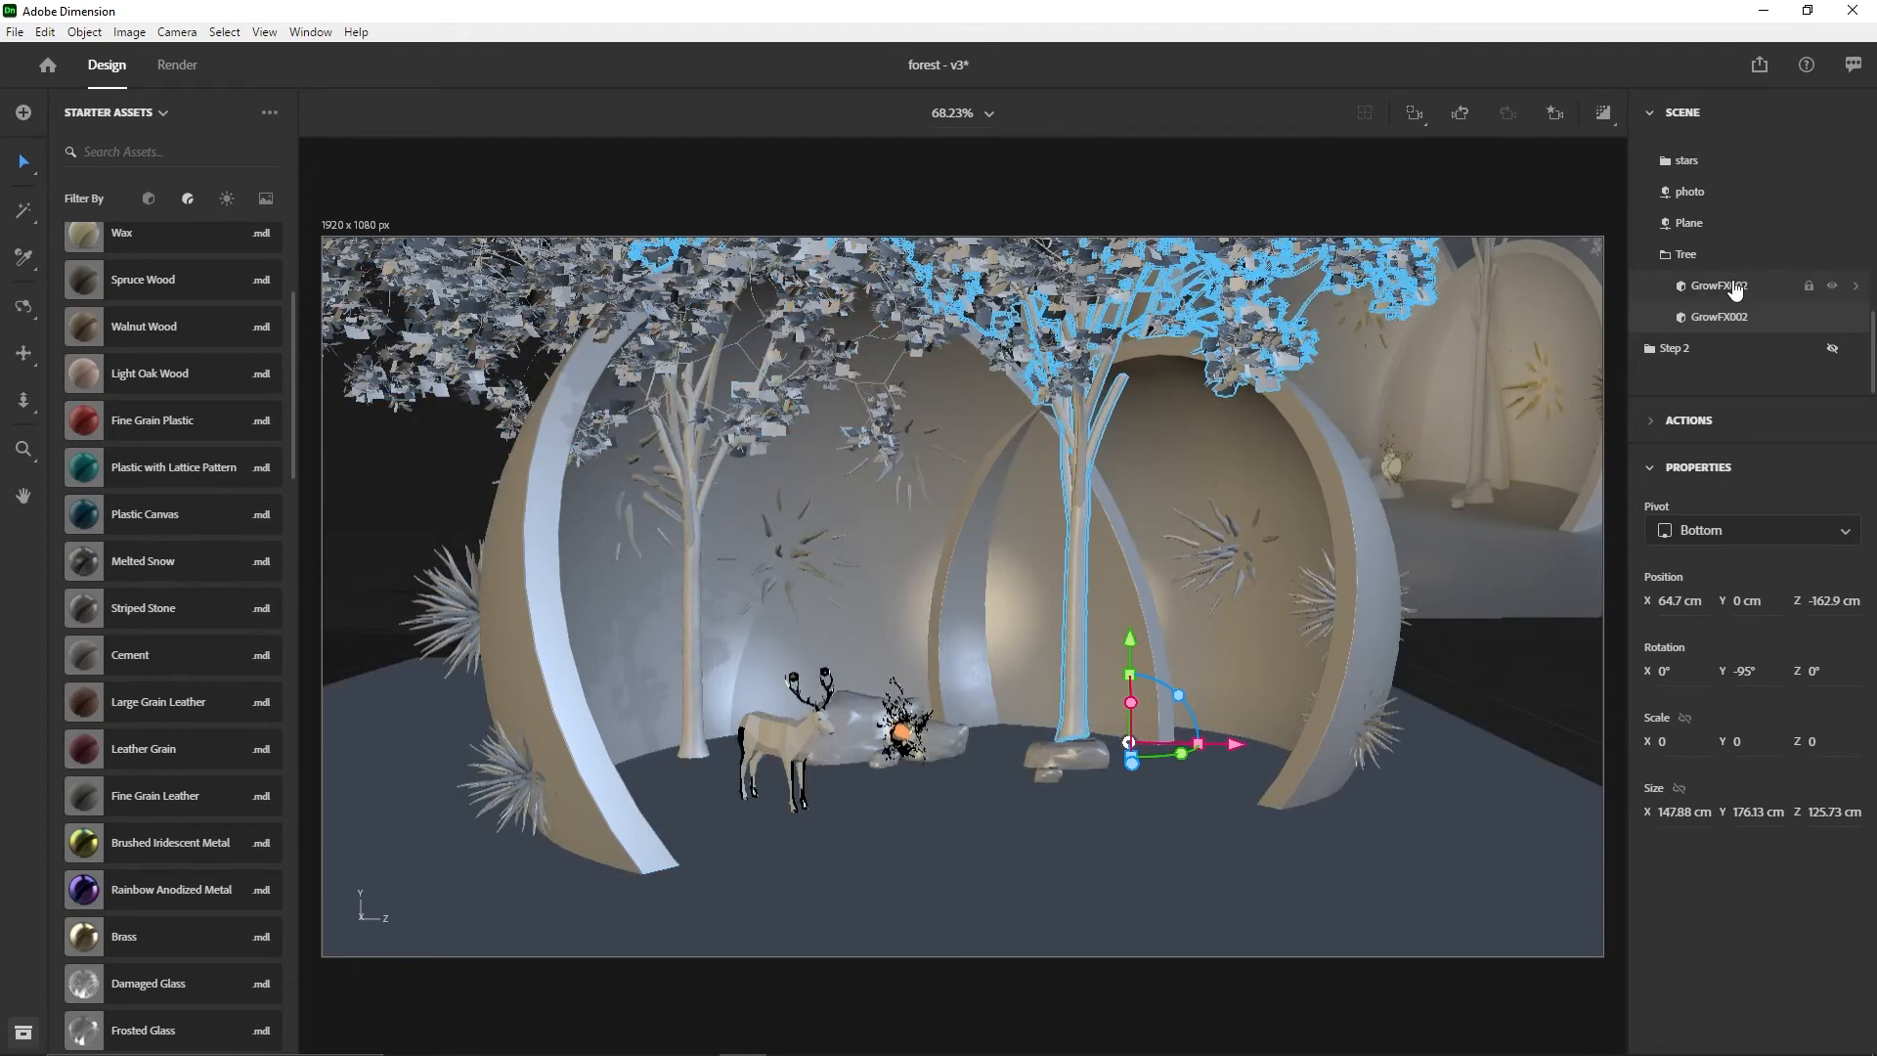
- Duplicate the tree behind the deer and delete the larger tree behind the flat rock
{"action": "left_click", "coordinate": [1723, 315]}
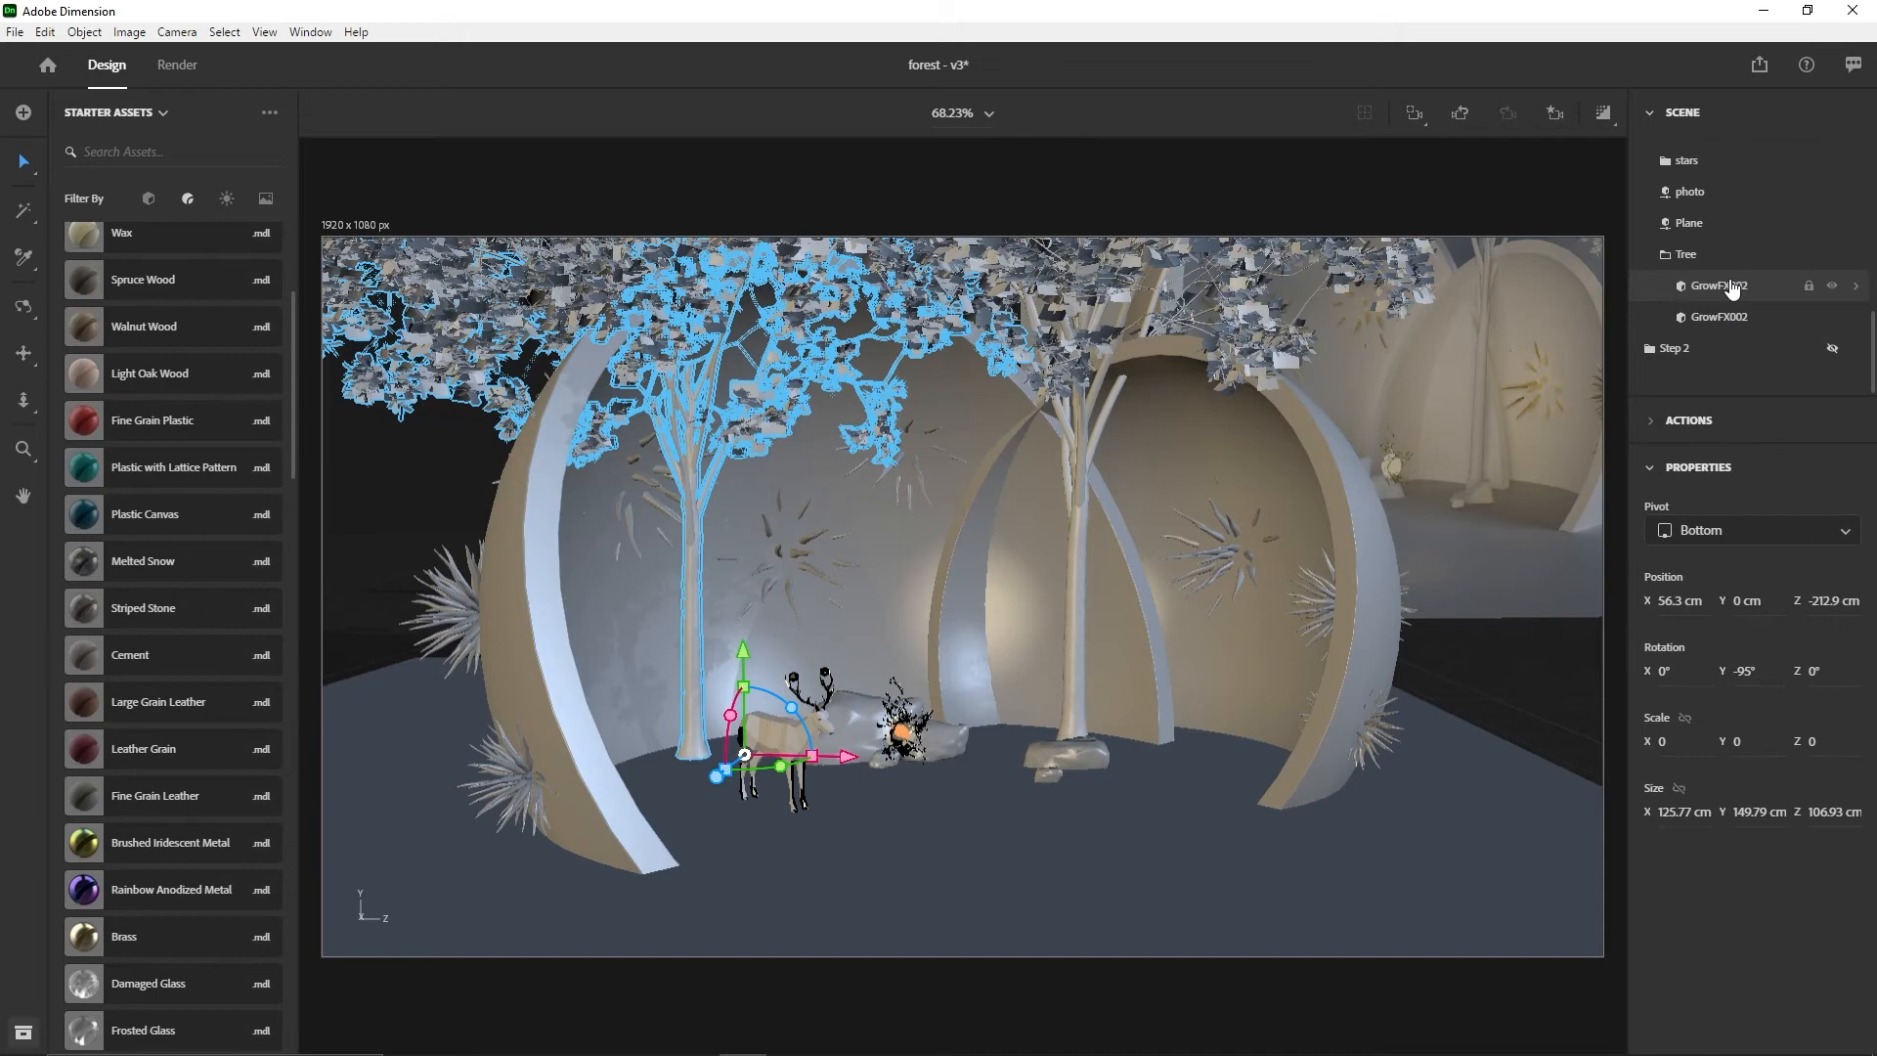
{"action": "key", "text": "ctrl+d"}
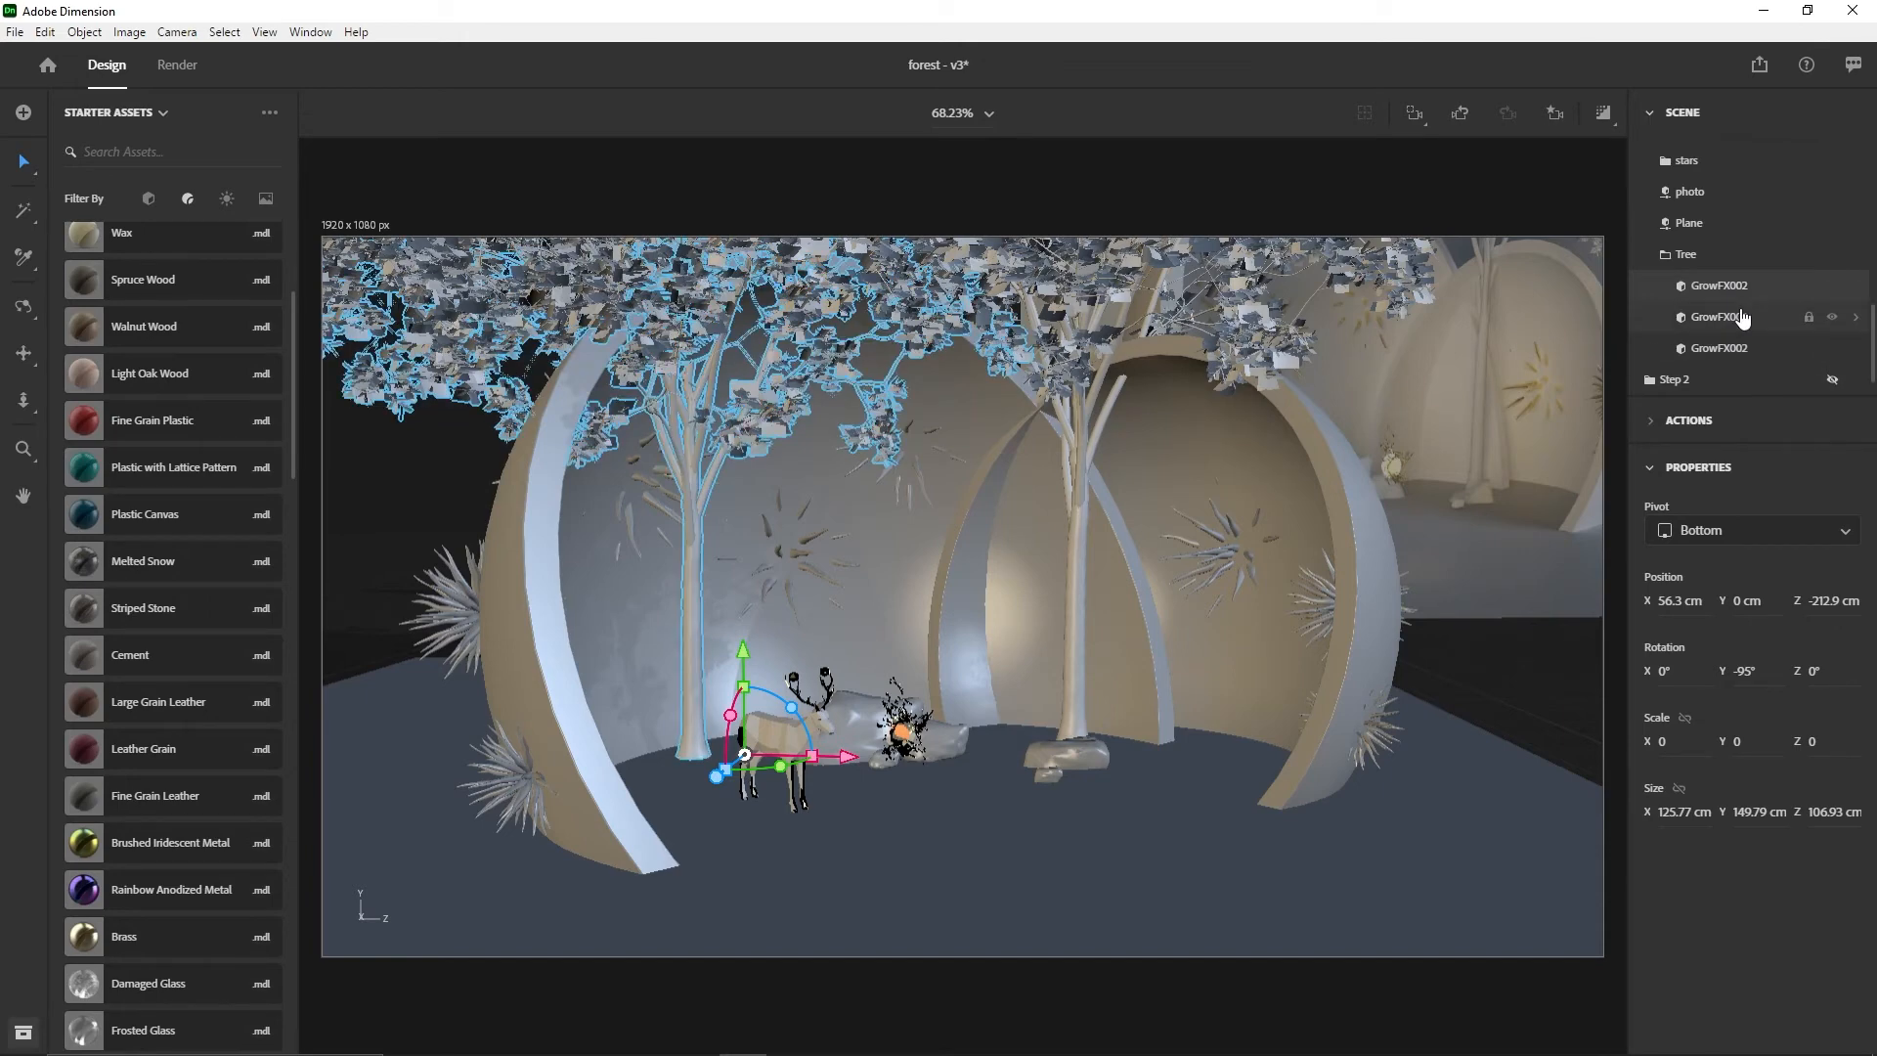
{"action": "left_click", "coordinate": [1713, 348]}
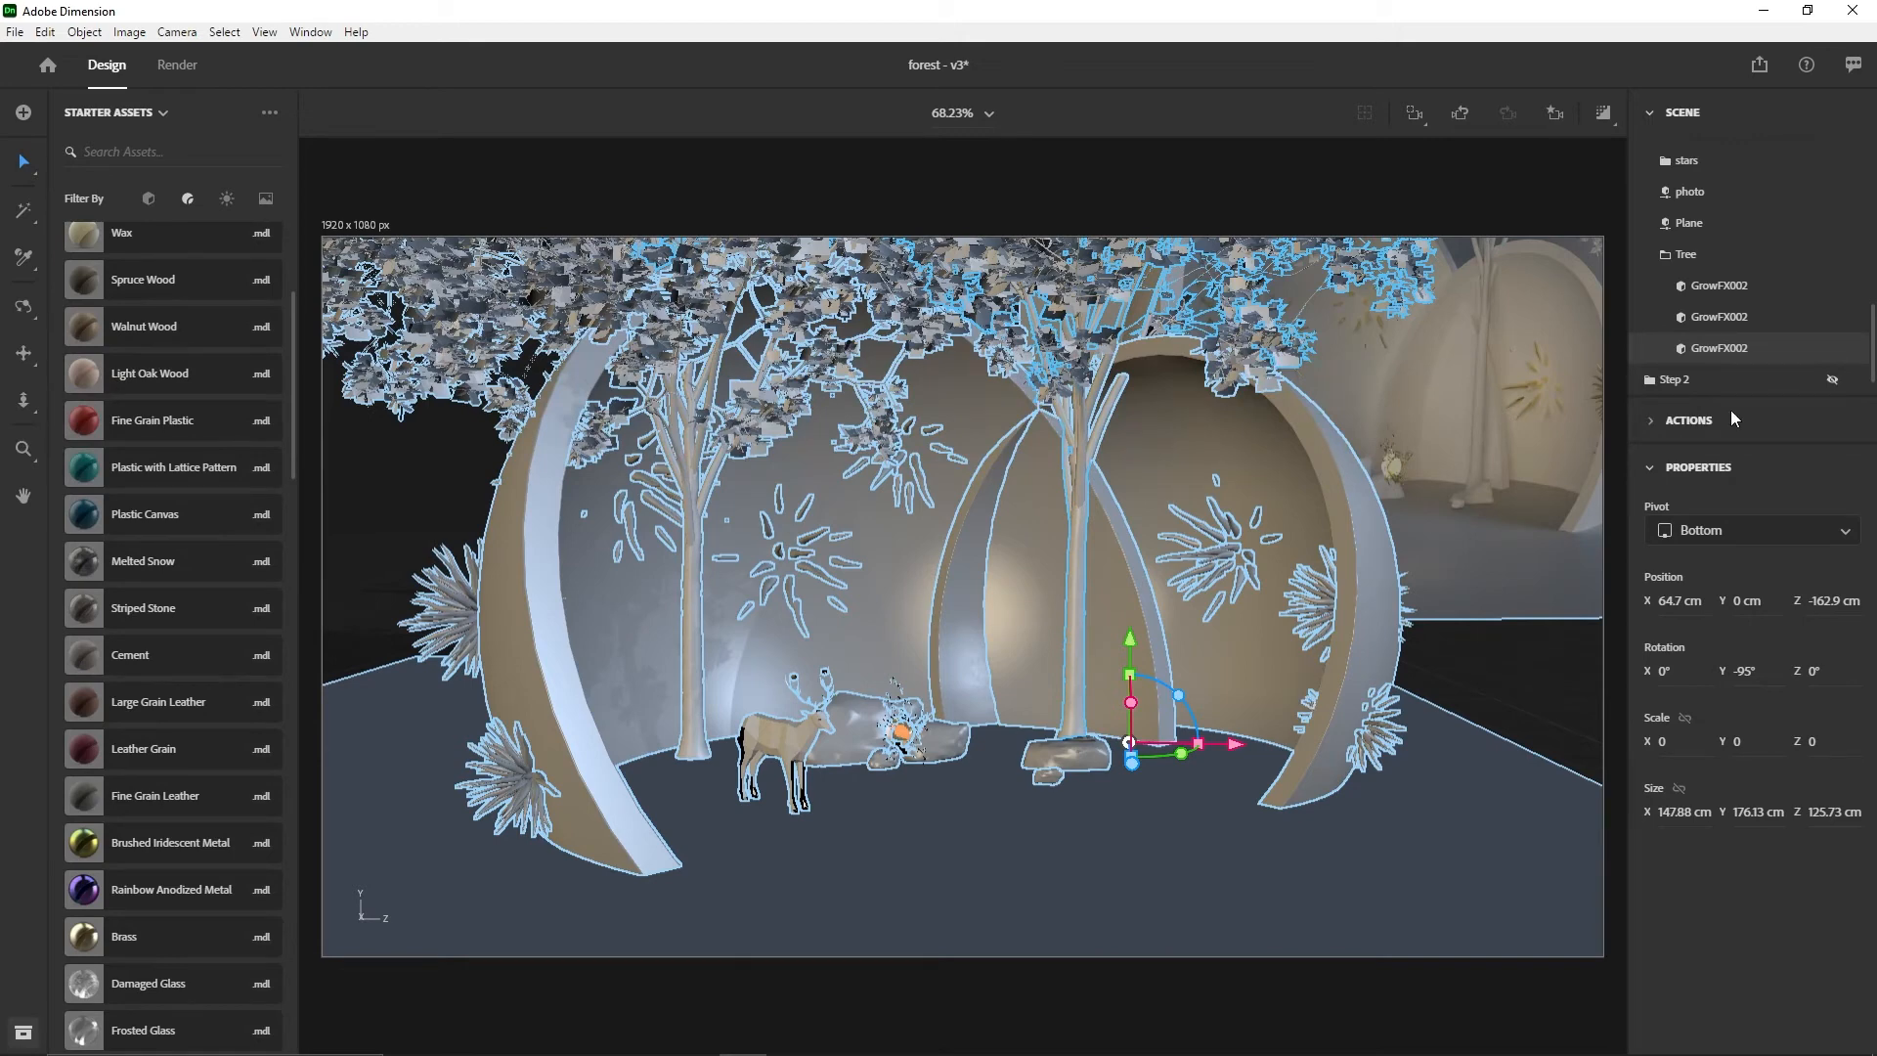
{"action": "key", "text": "Delete"}
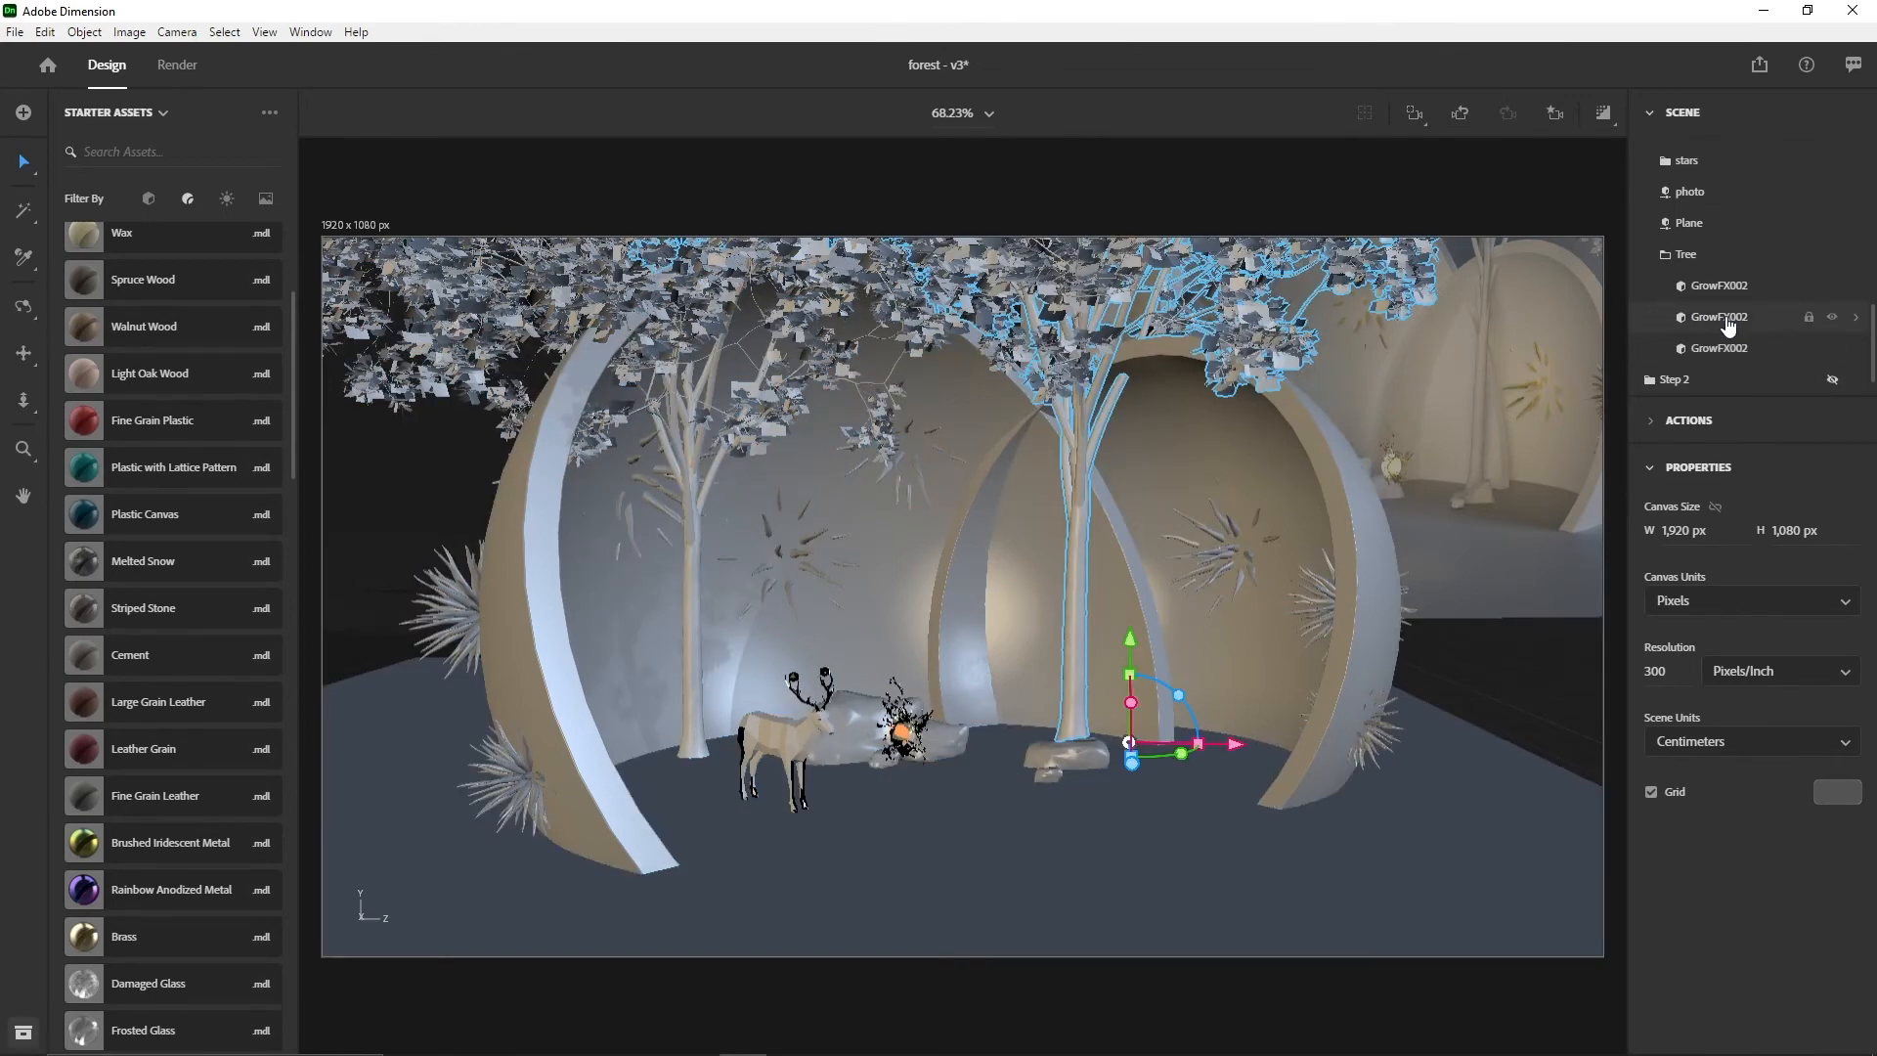
- Delete the spare duplicate of the tree behind the deer from the Tree group
{"action": "left_click", "coordinate": [1728, 326]}
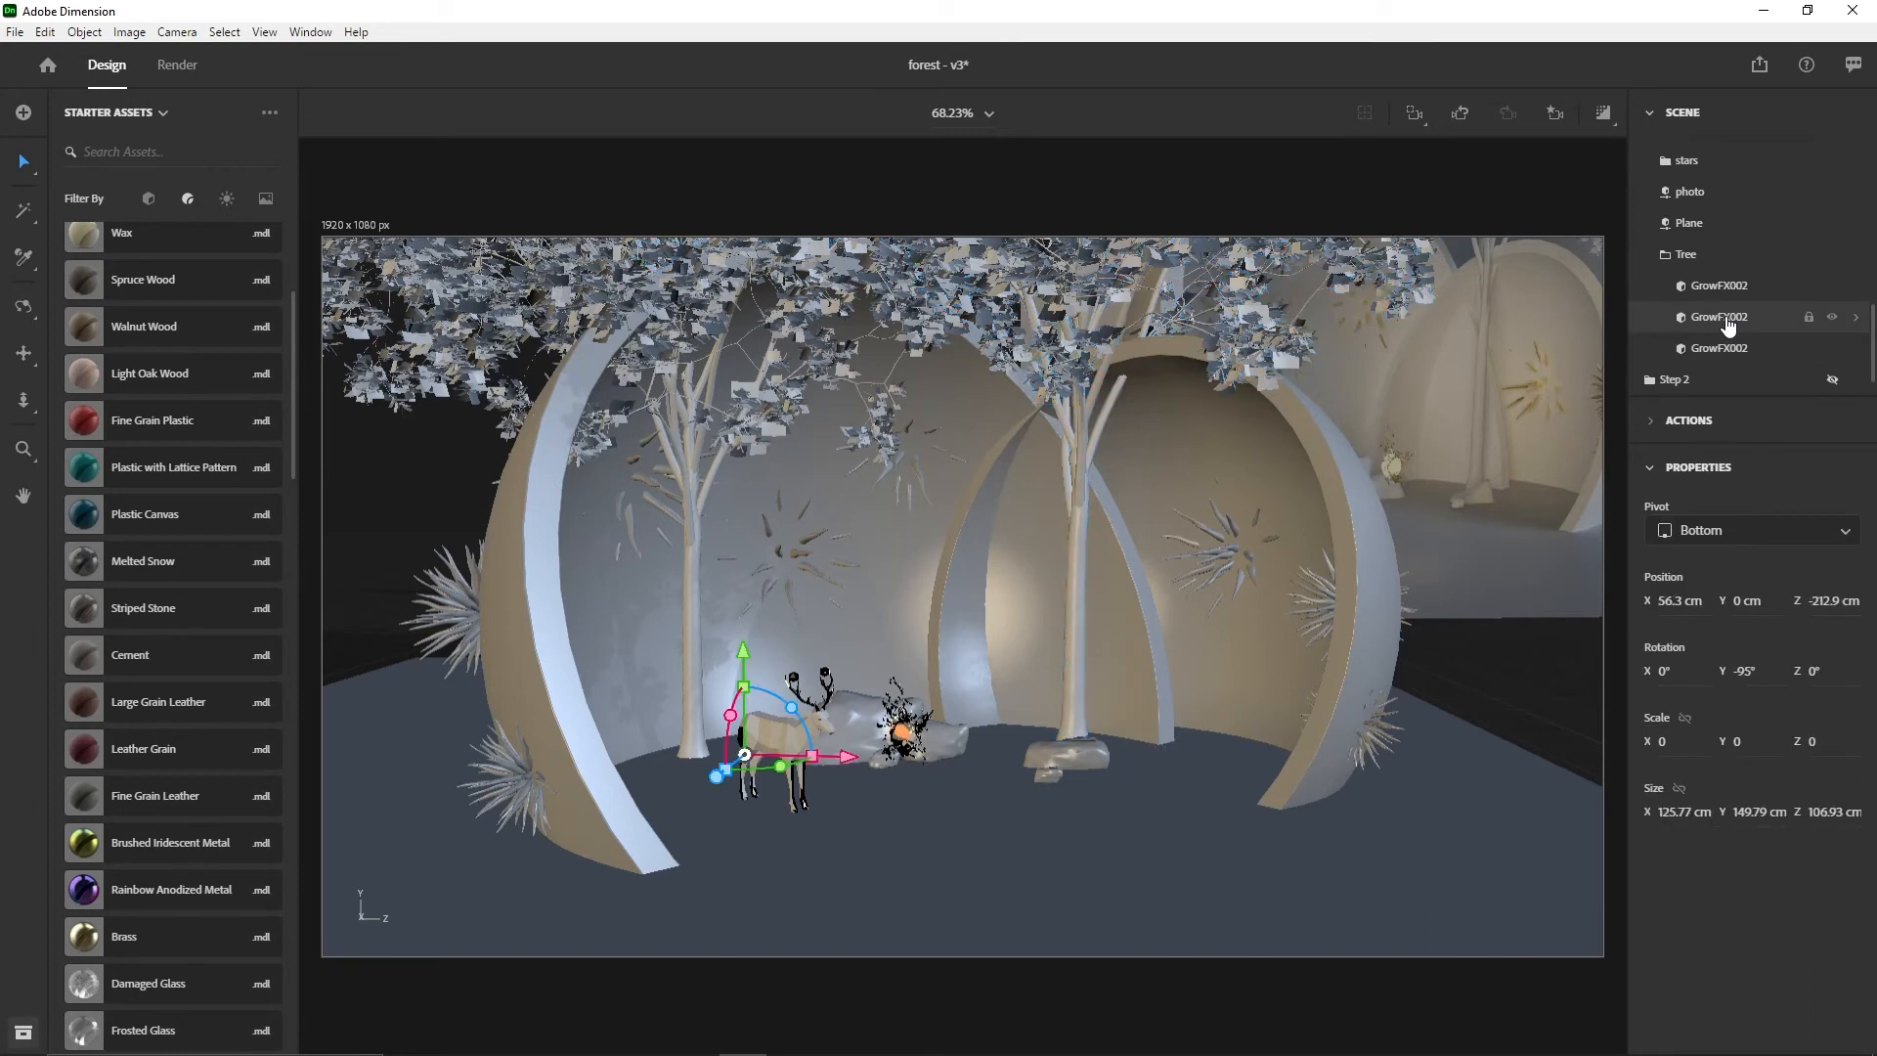
{"action": "key", "text": "Delete"}
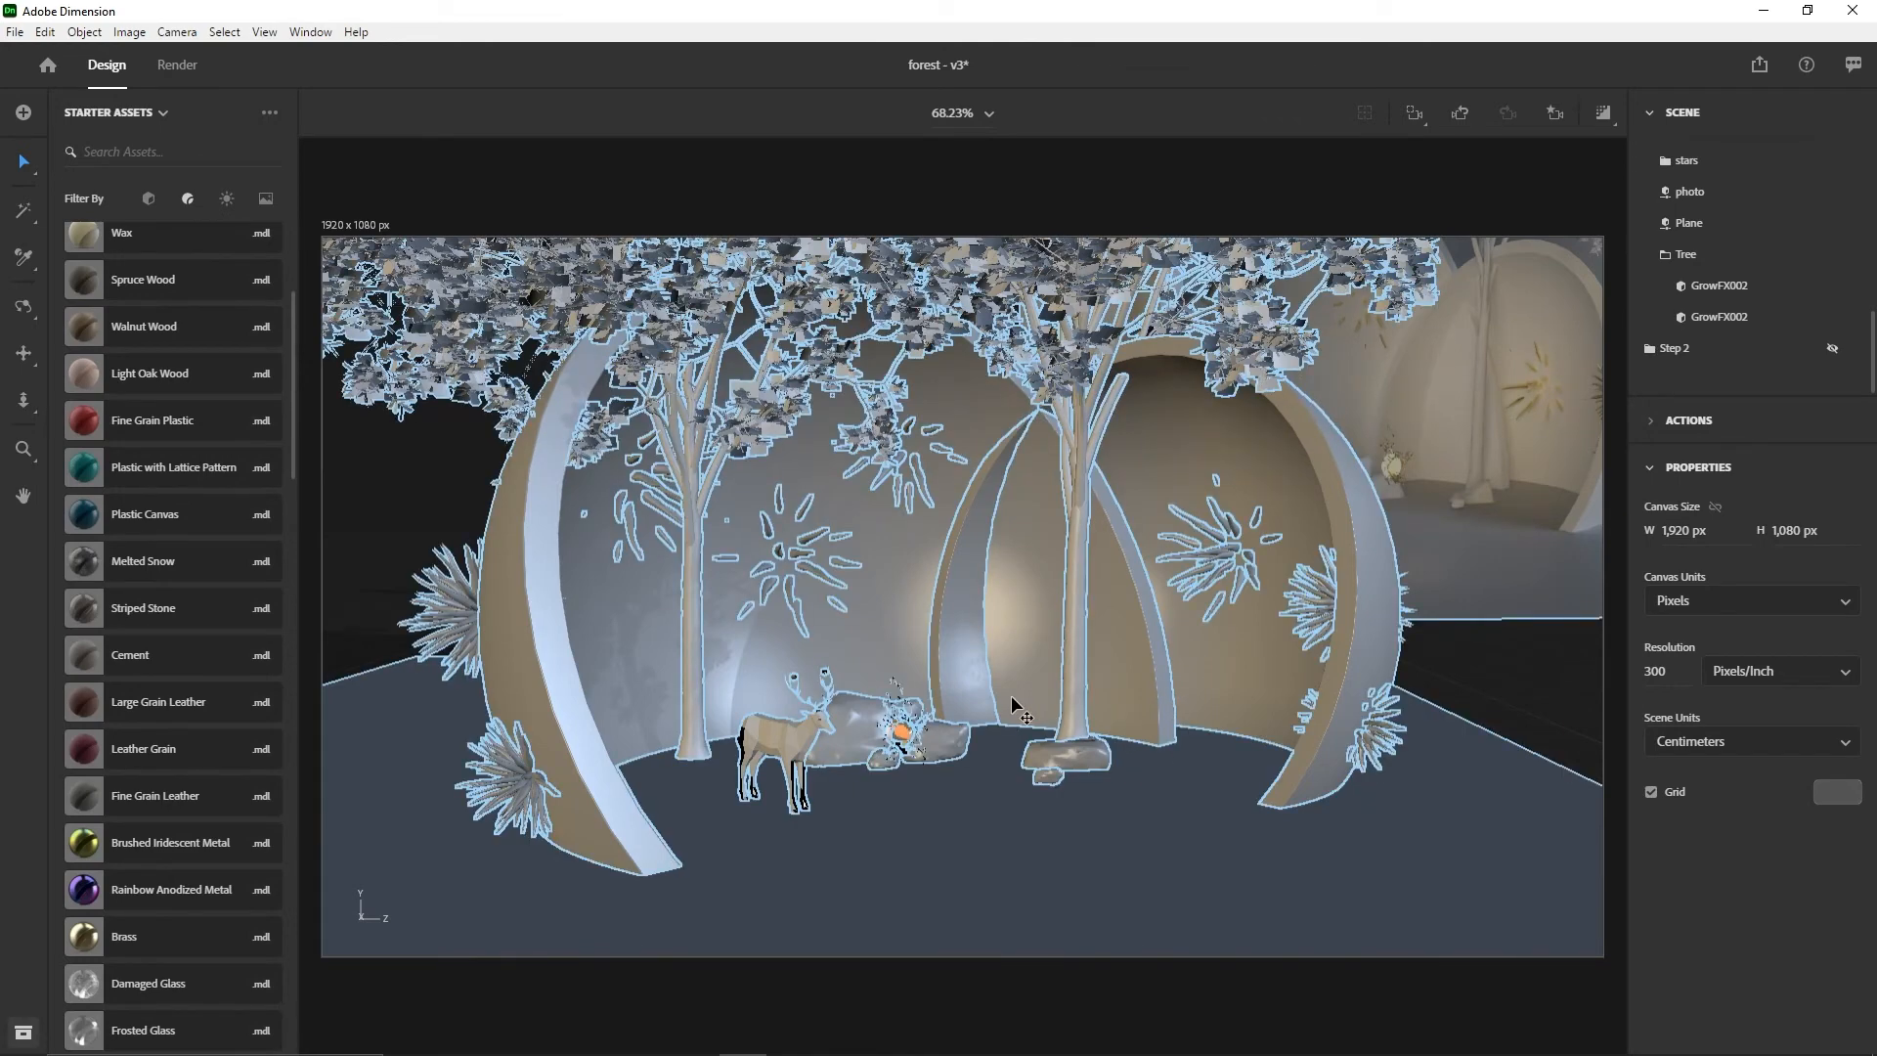
{"action": "key", "text": "1"}
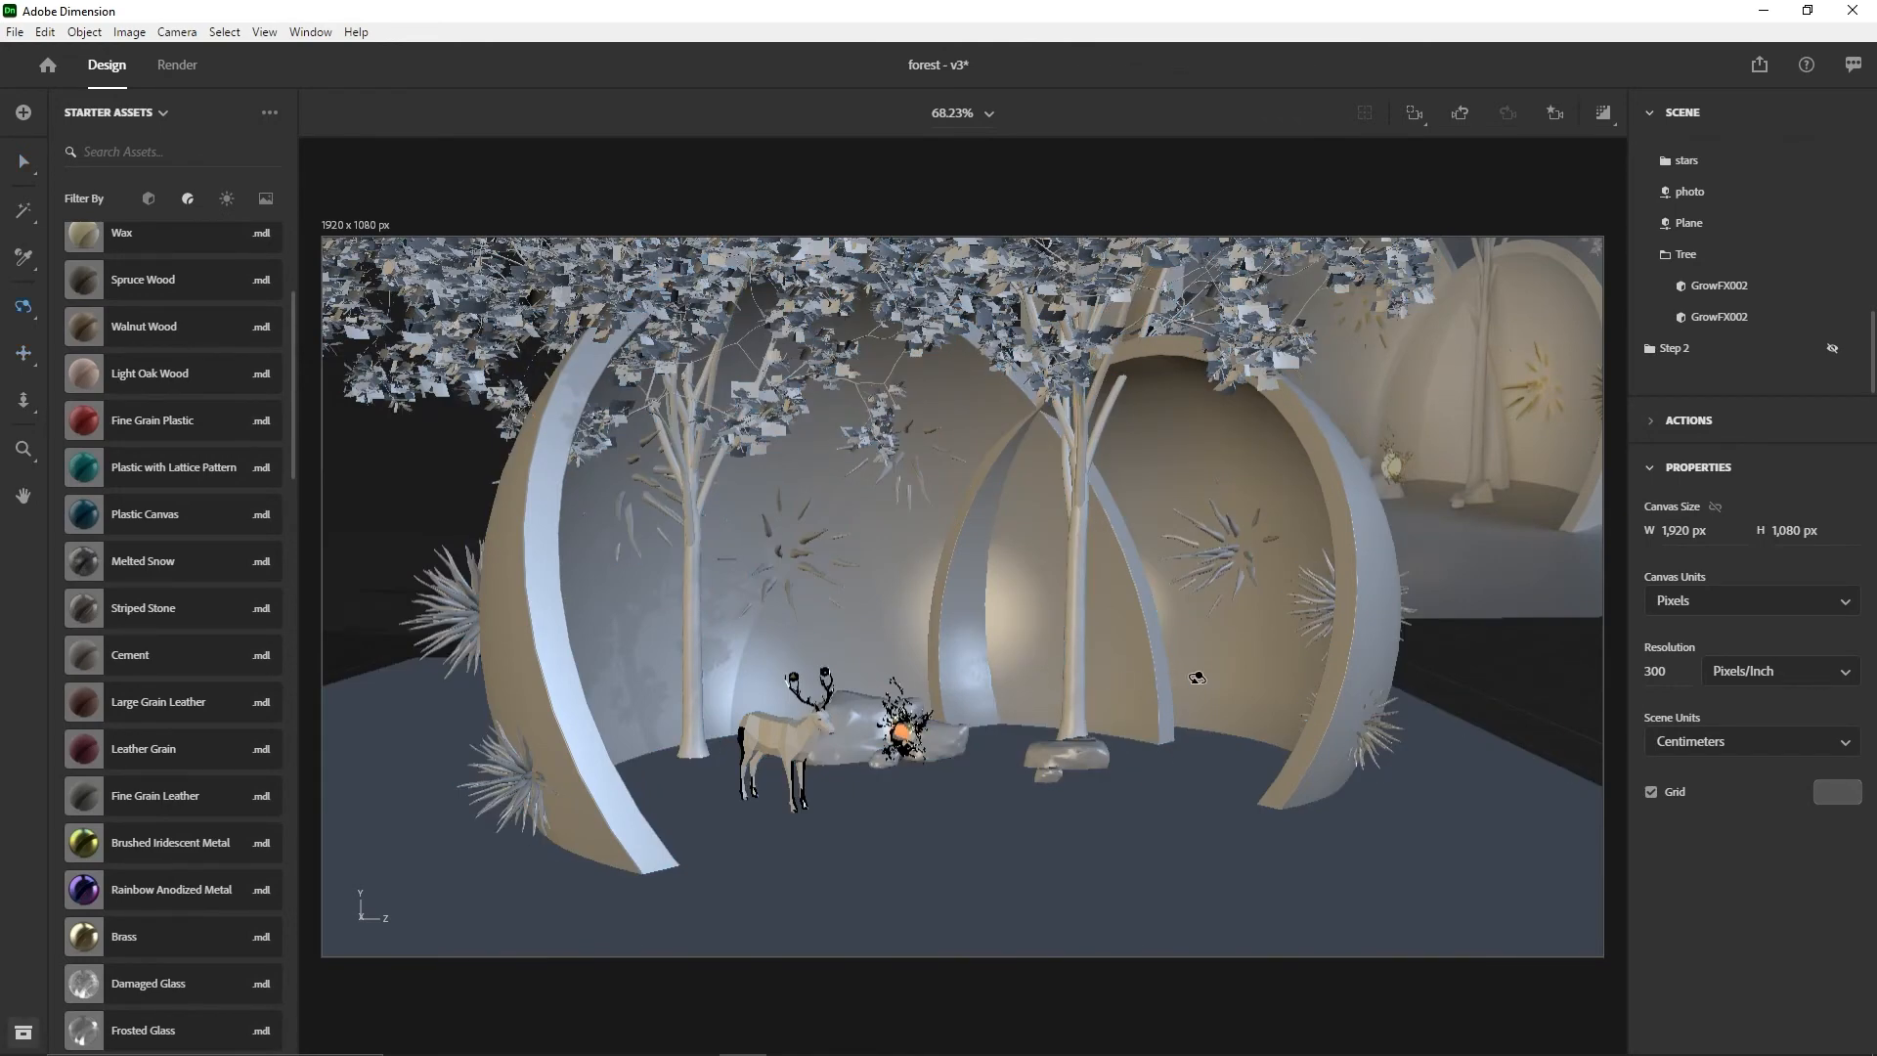
{"action": "left_click_drag", "start_coordinate": [1198, 678], "coordinate": [995, 671]}
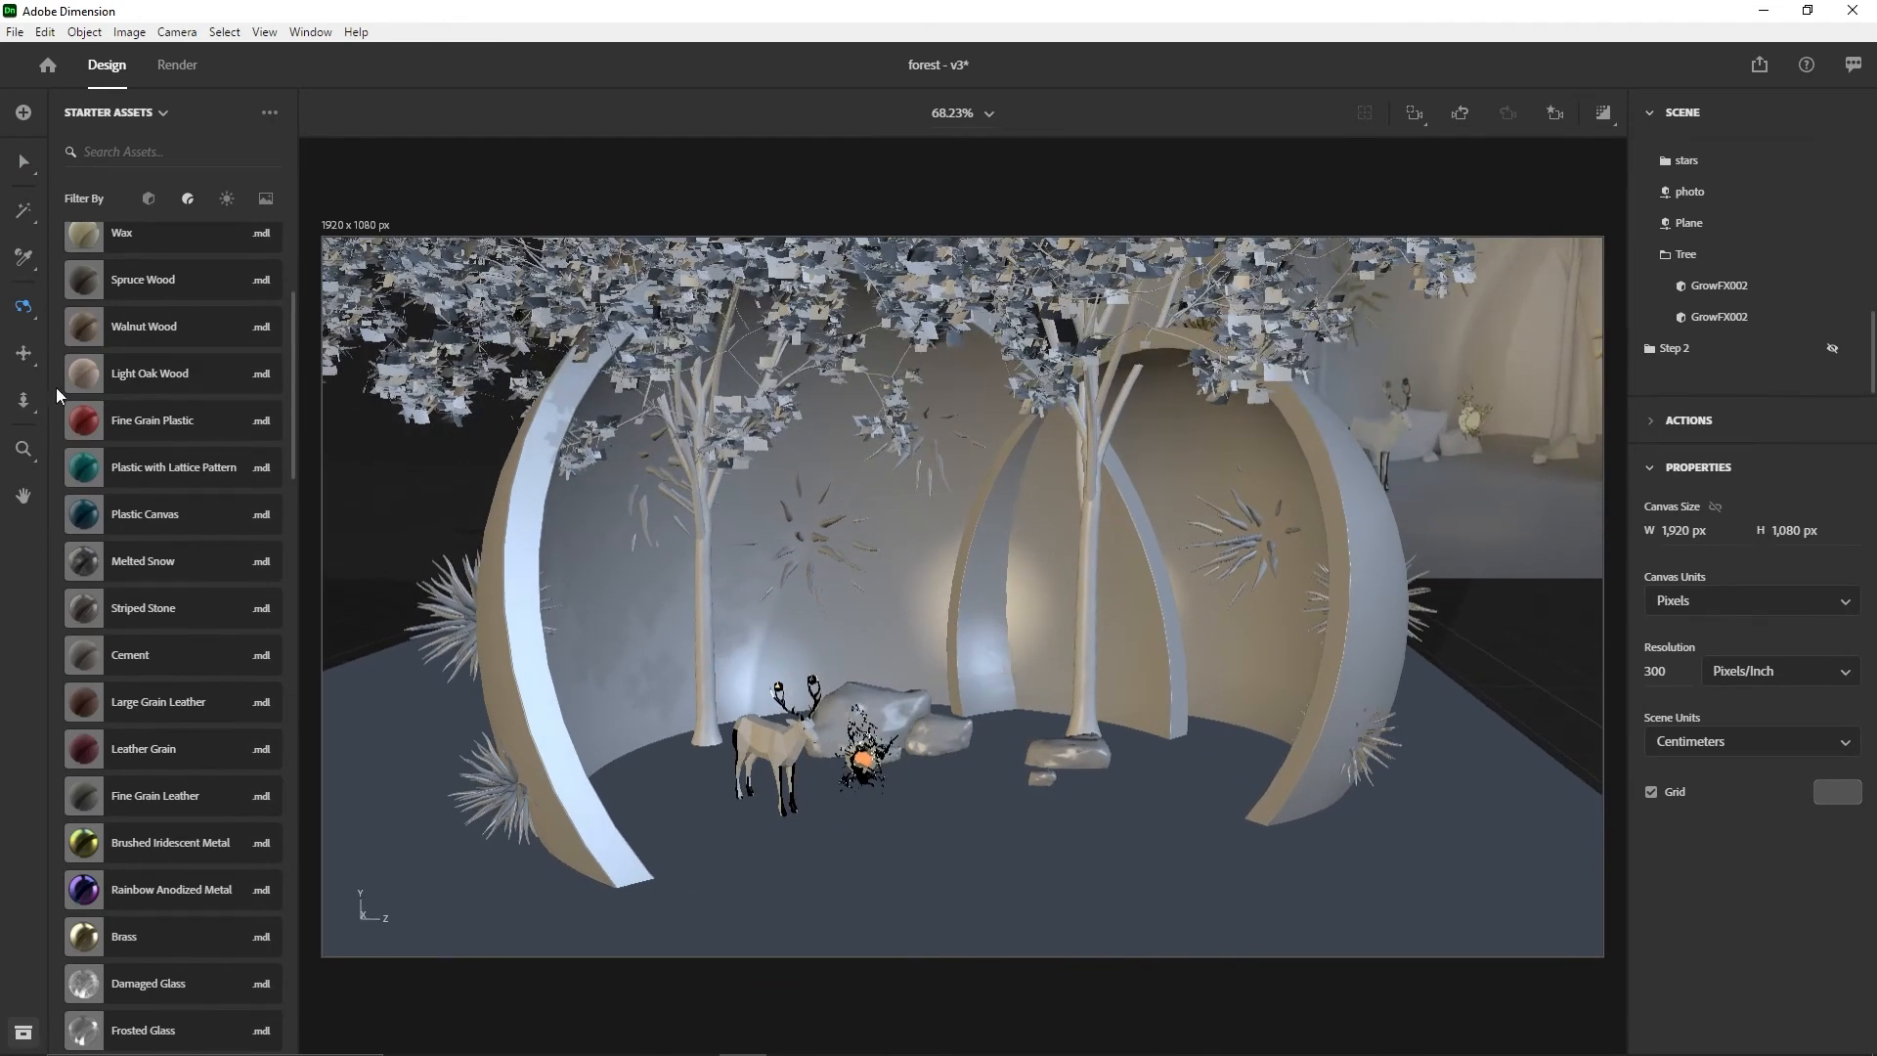
- Examine the forest scene in the render preview from a slightly different camera angle, and turn the preview off
{"action": "scroll", "coordinate": [174, 303], "scroll_direction": "up", "scroll_amount": 3}
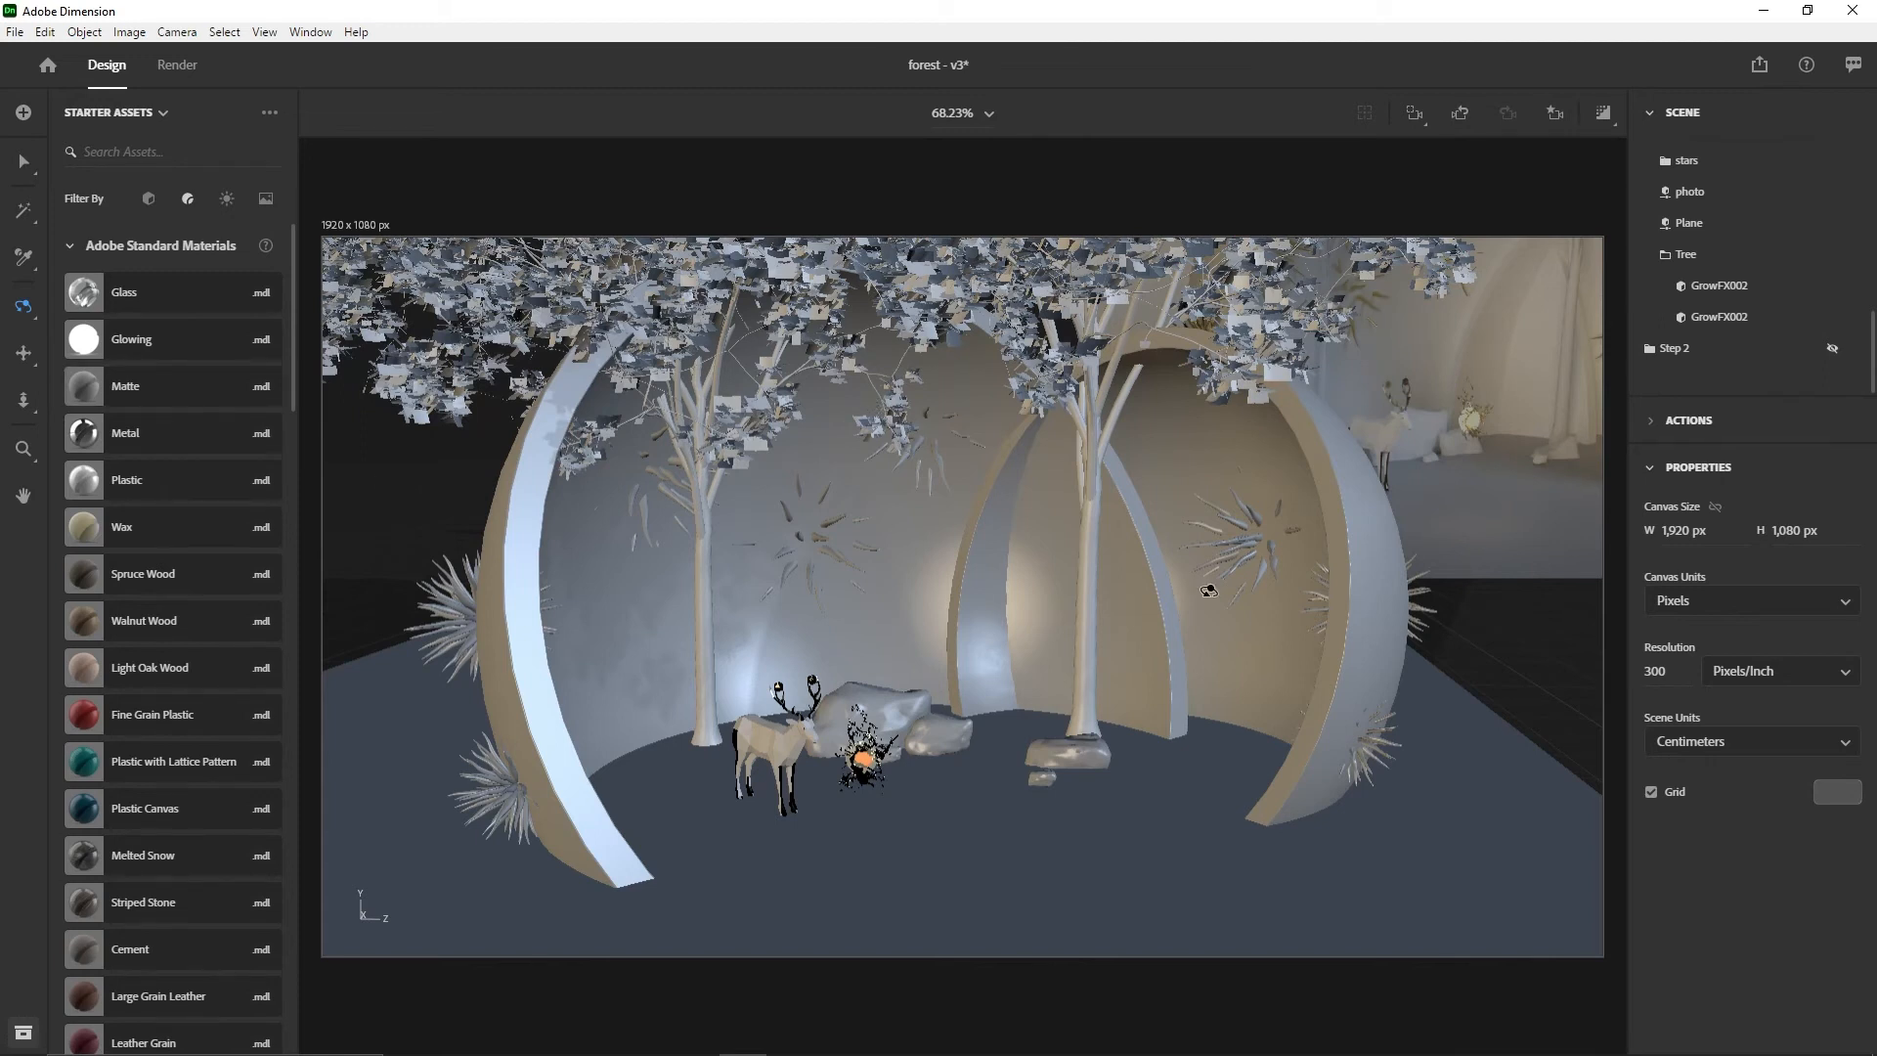
{"action": "left_click_drag", "start_coordinate": [1209, 590], "coordinate": [984, 511]}
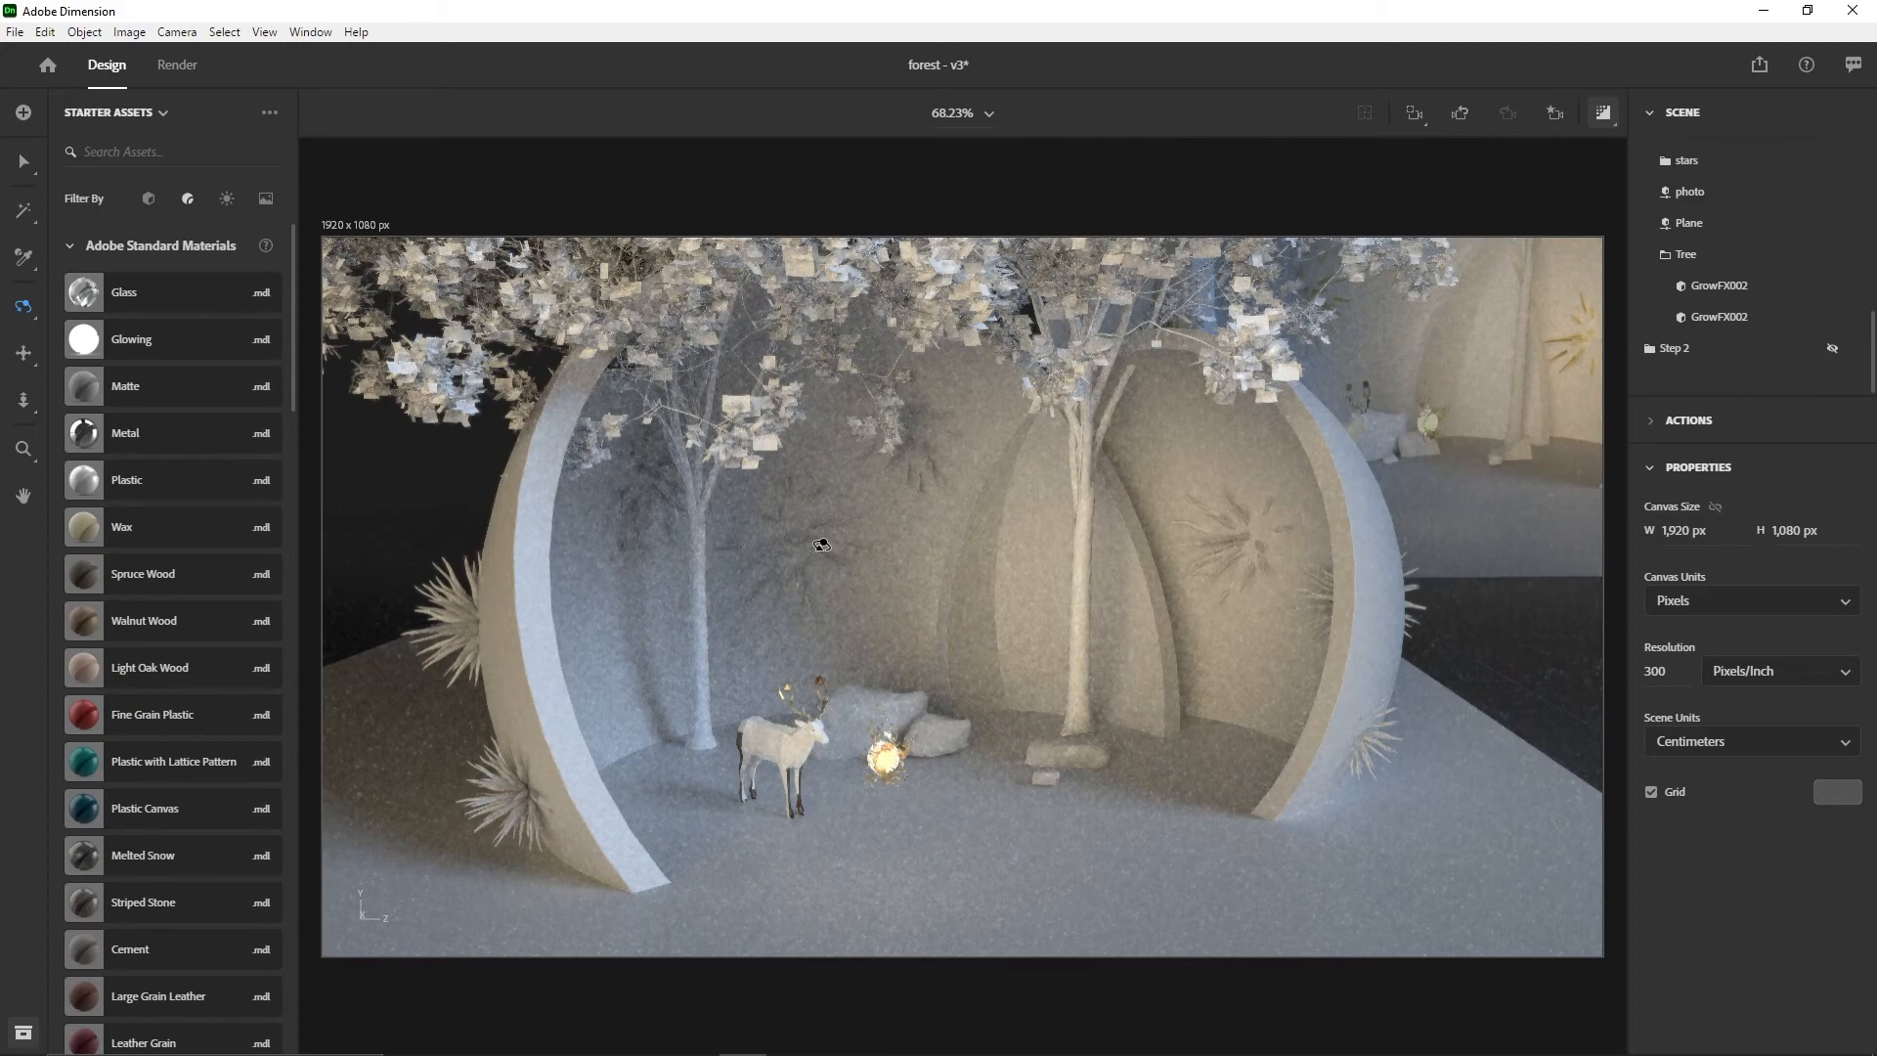
{"action": "left_click", "coordinate": [1602, 116]}
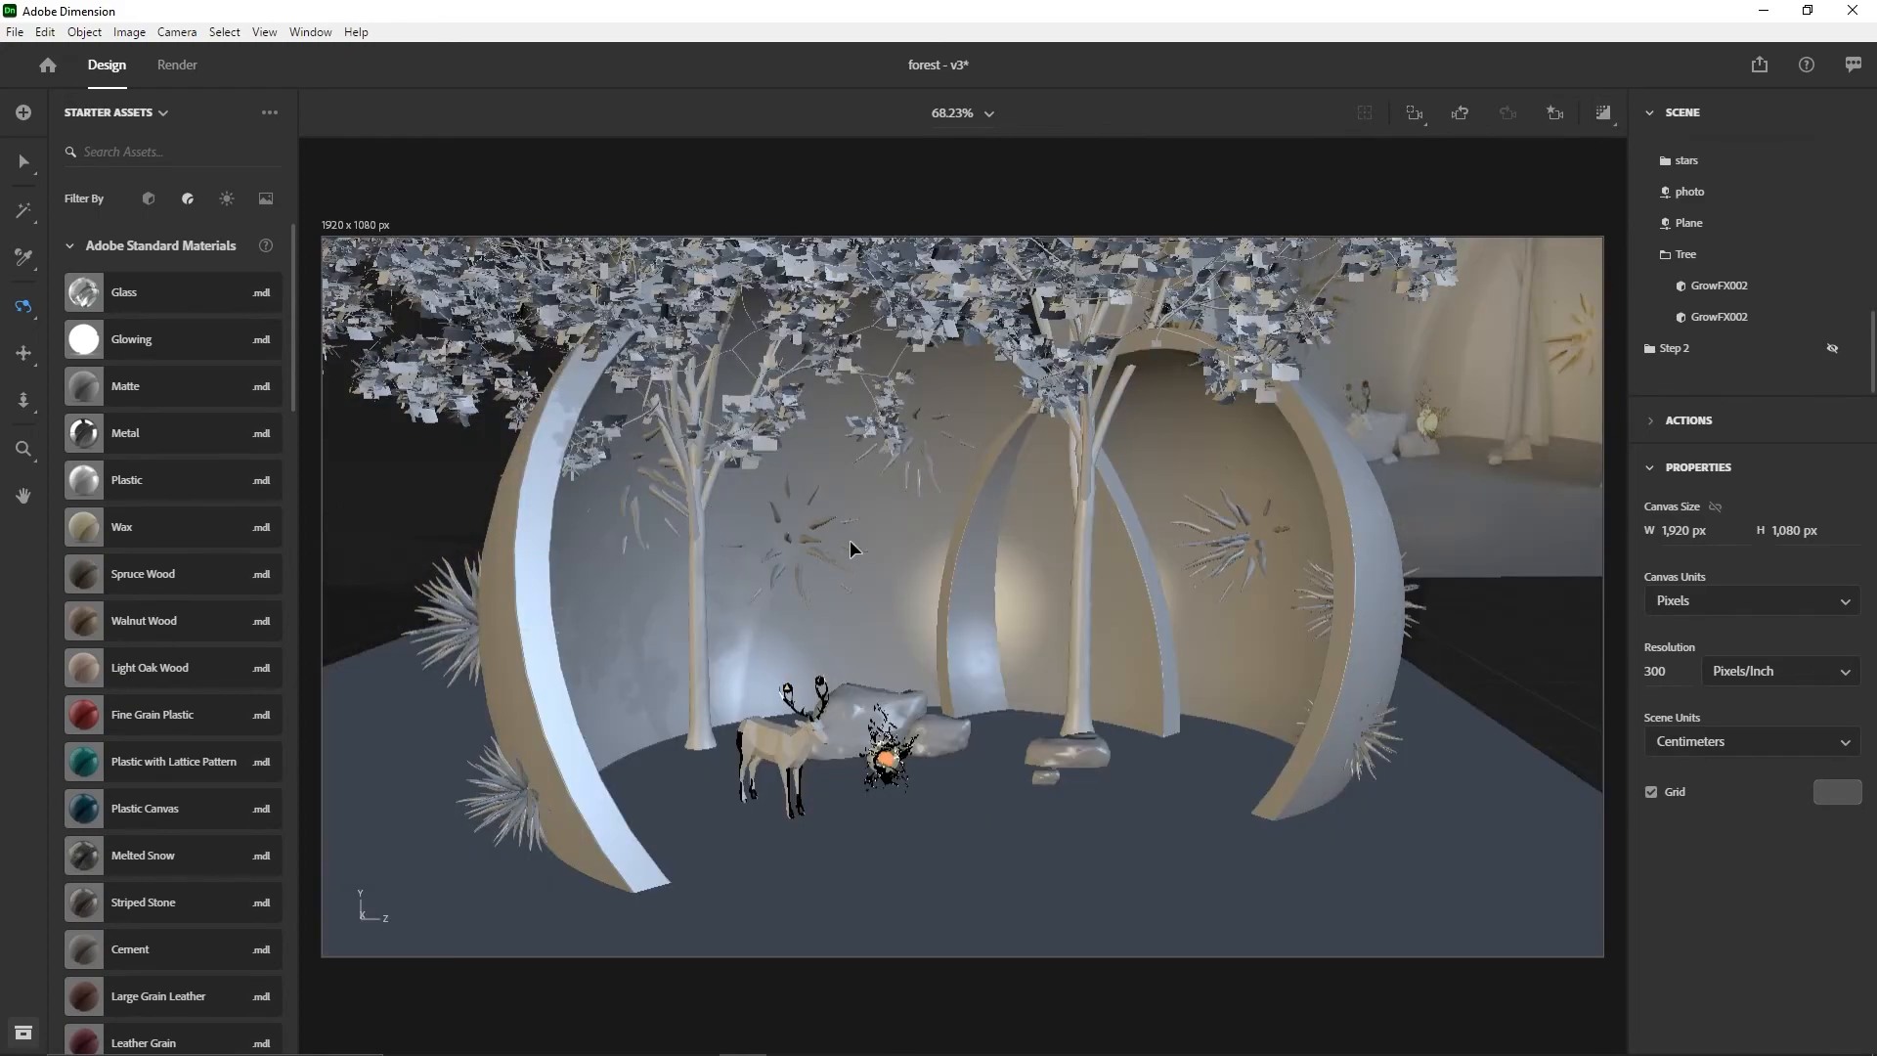
- Try applying the Matte material to only the tree behind the deer, with a white base color
{"action": "key", "text": "v"}
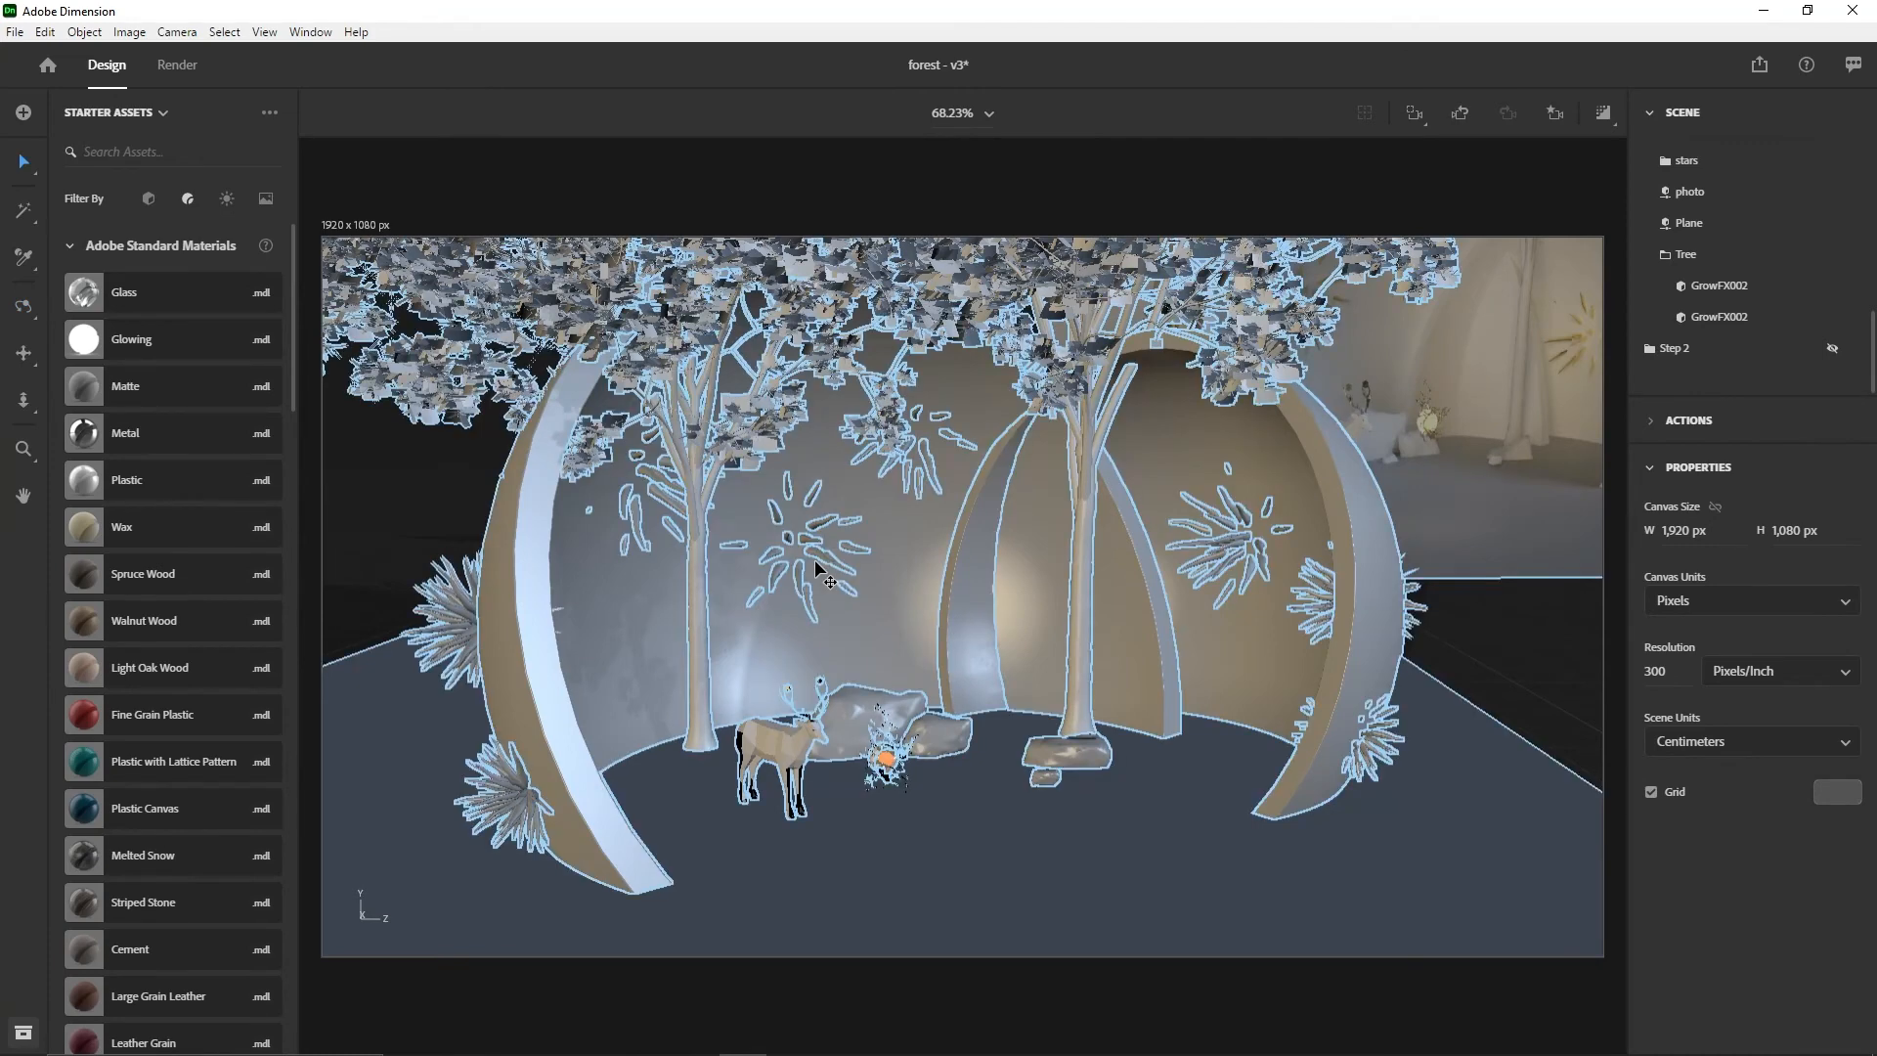
{"action": "left_click", "coordinate": [815, 561]}
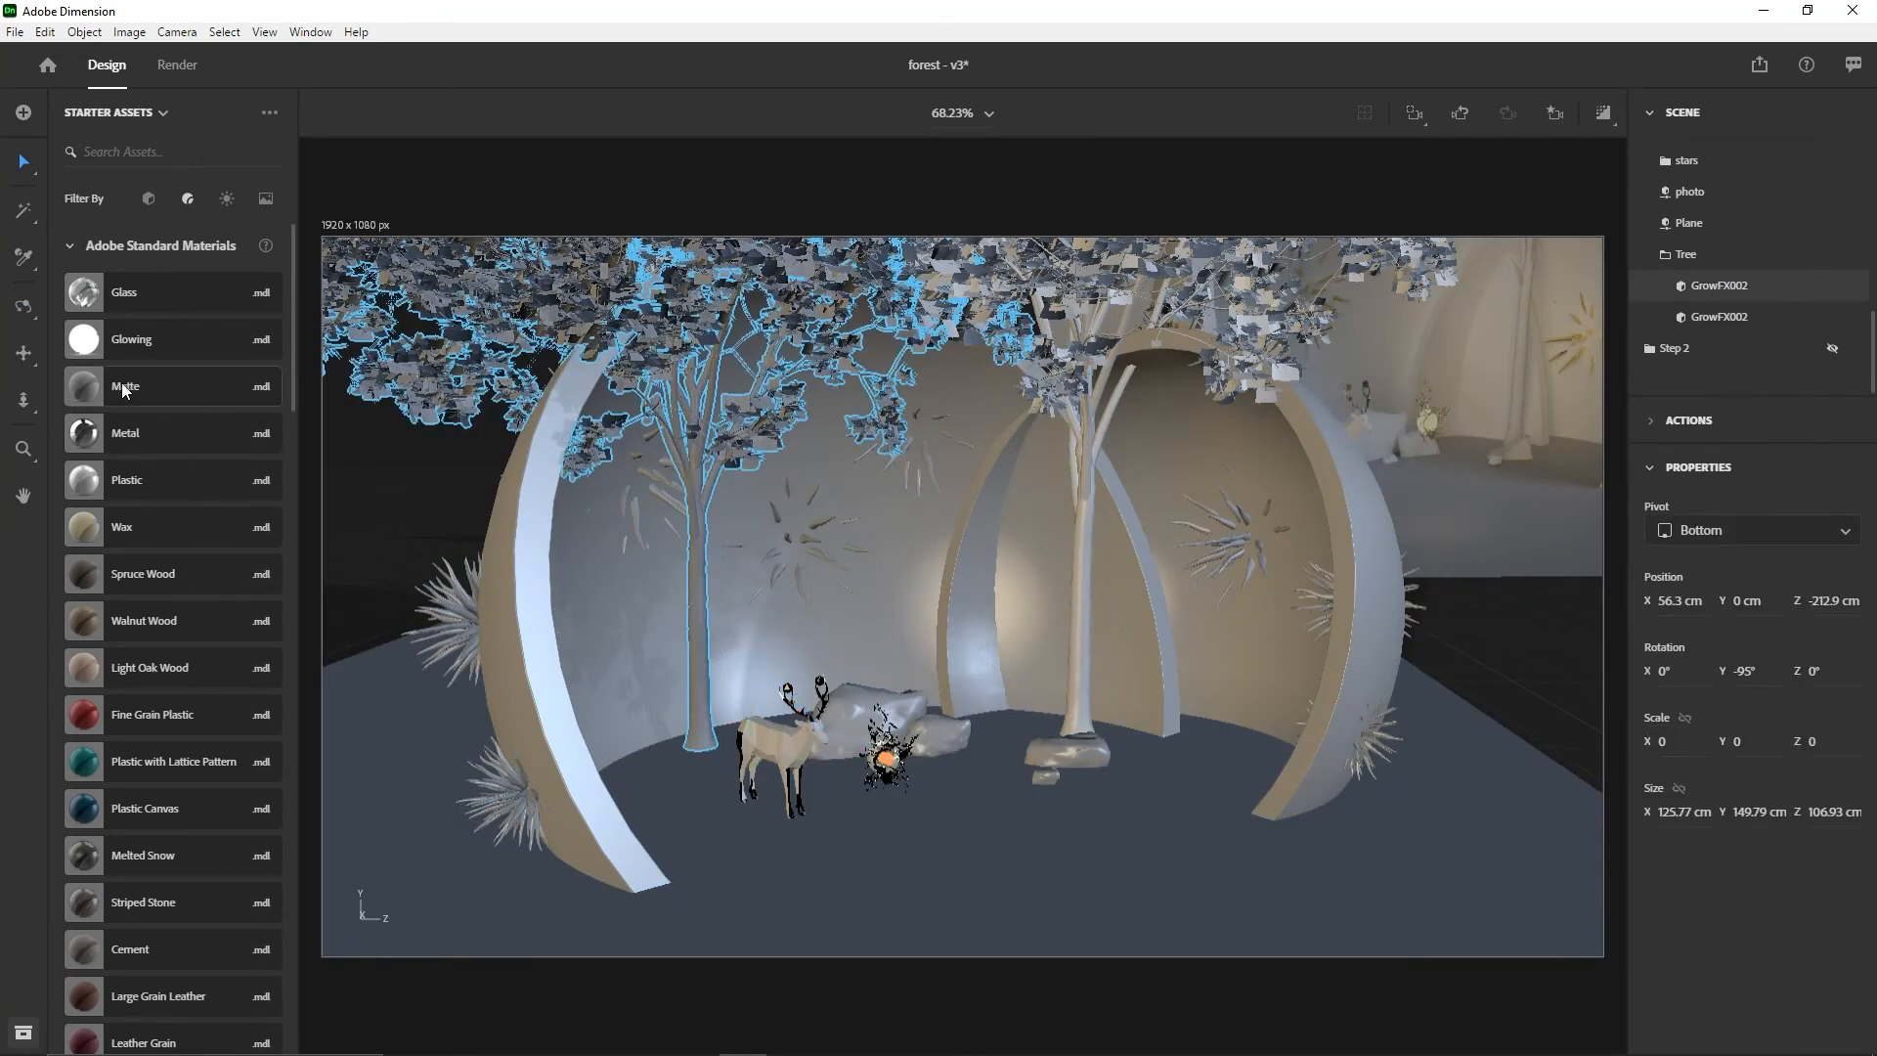
{"action": "left_click", "coordinate": [1851, 285]}
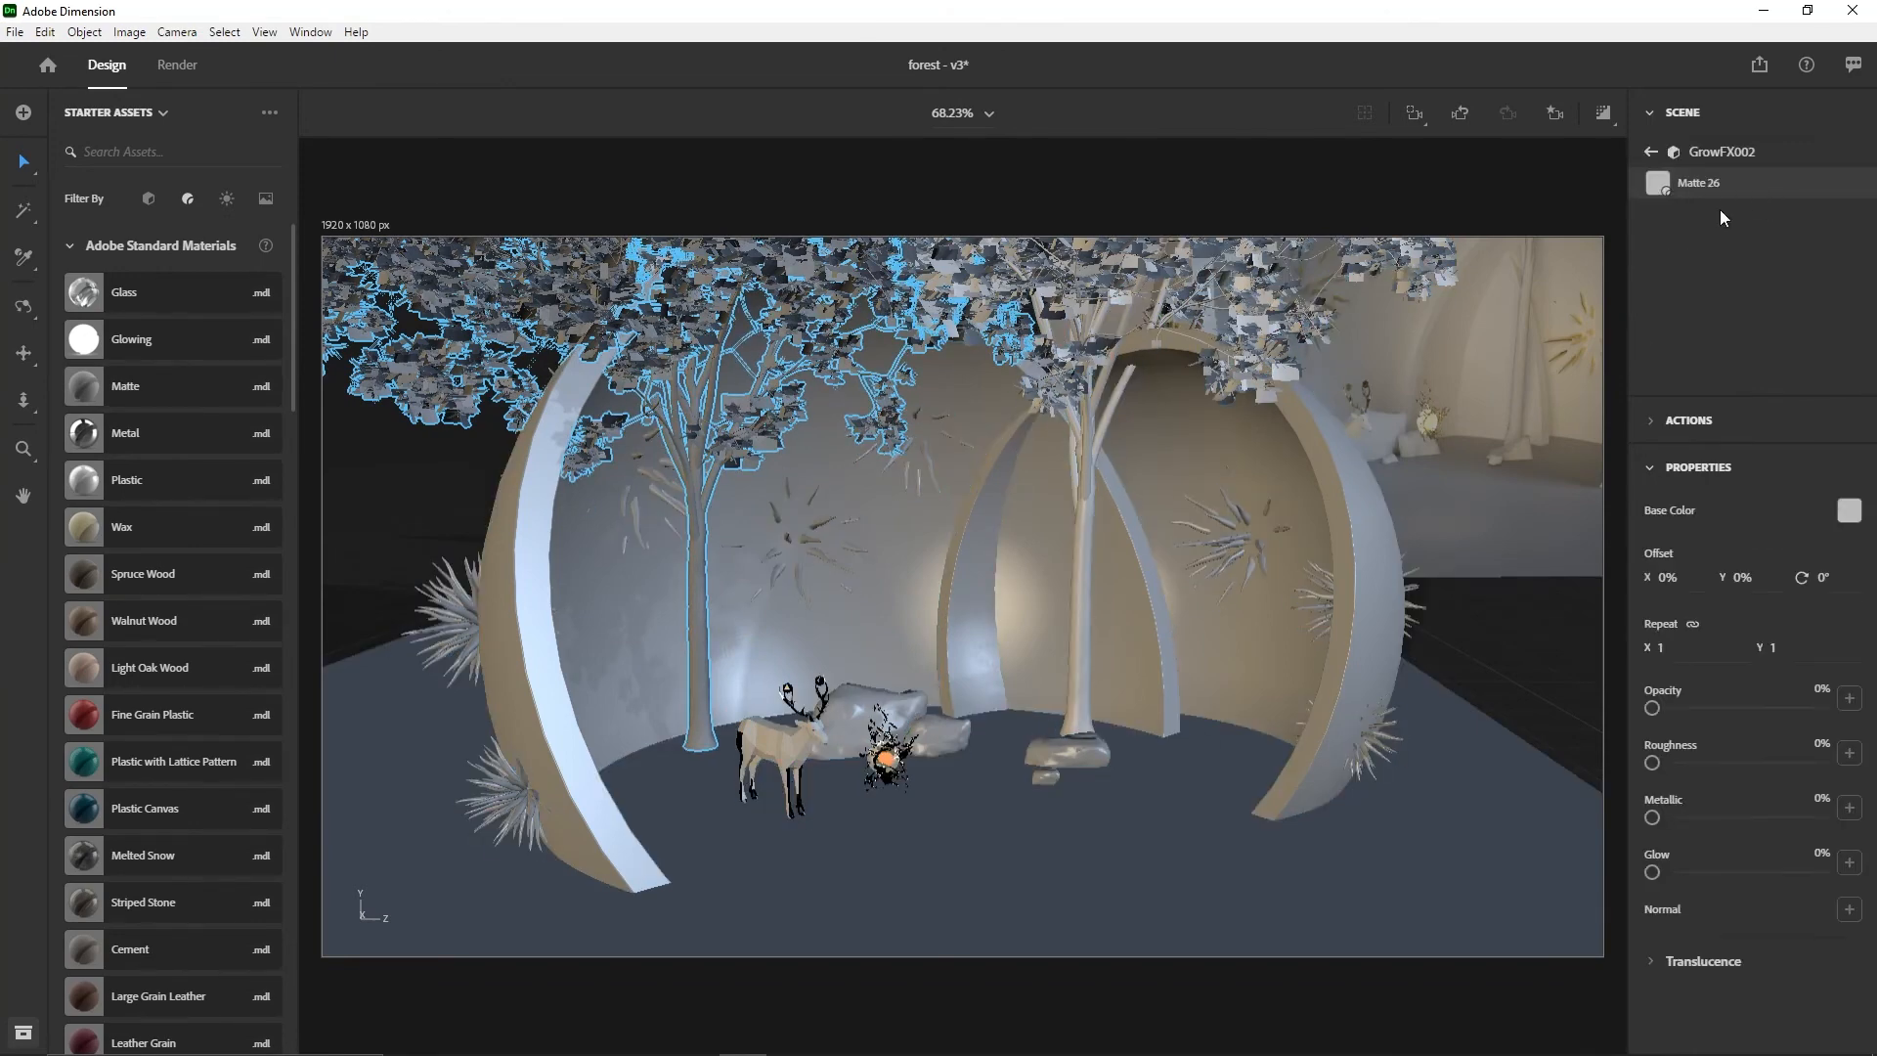
{"action": "left_click", "coordinate": [1850, 511]}
{"action": "left_click_drag", "start_coordinate": [1597, 416], "coordinate": [1541, 352]}
{"action": "left_click", "coordinate": [1541, 352]}
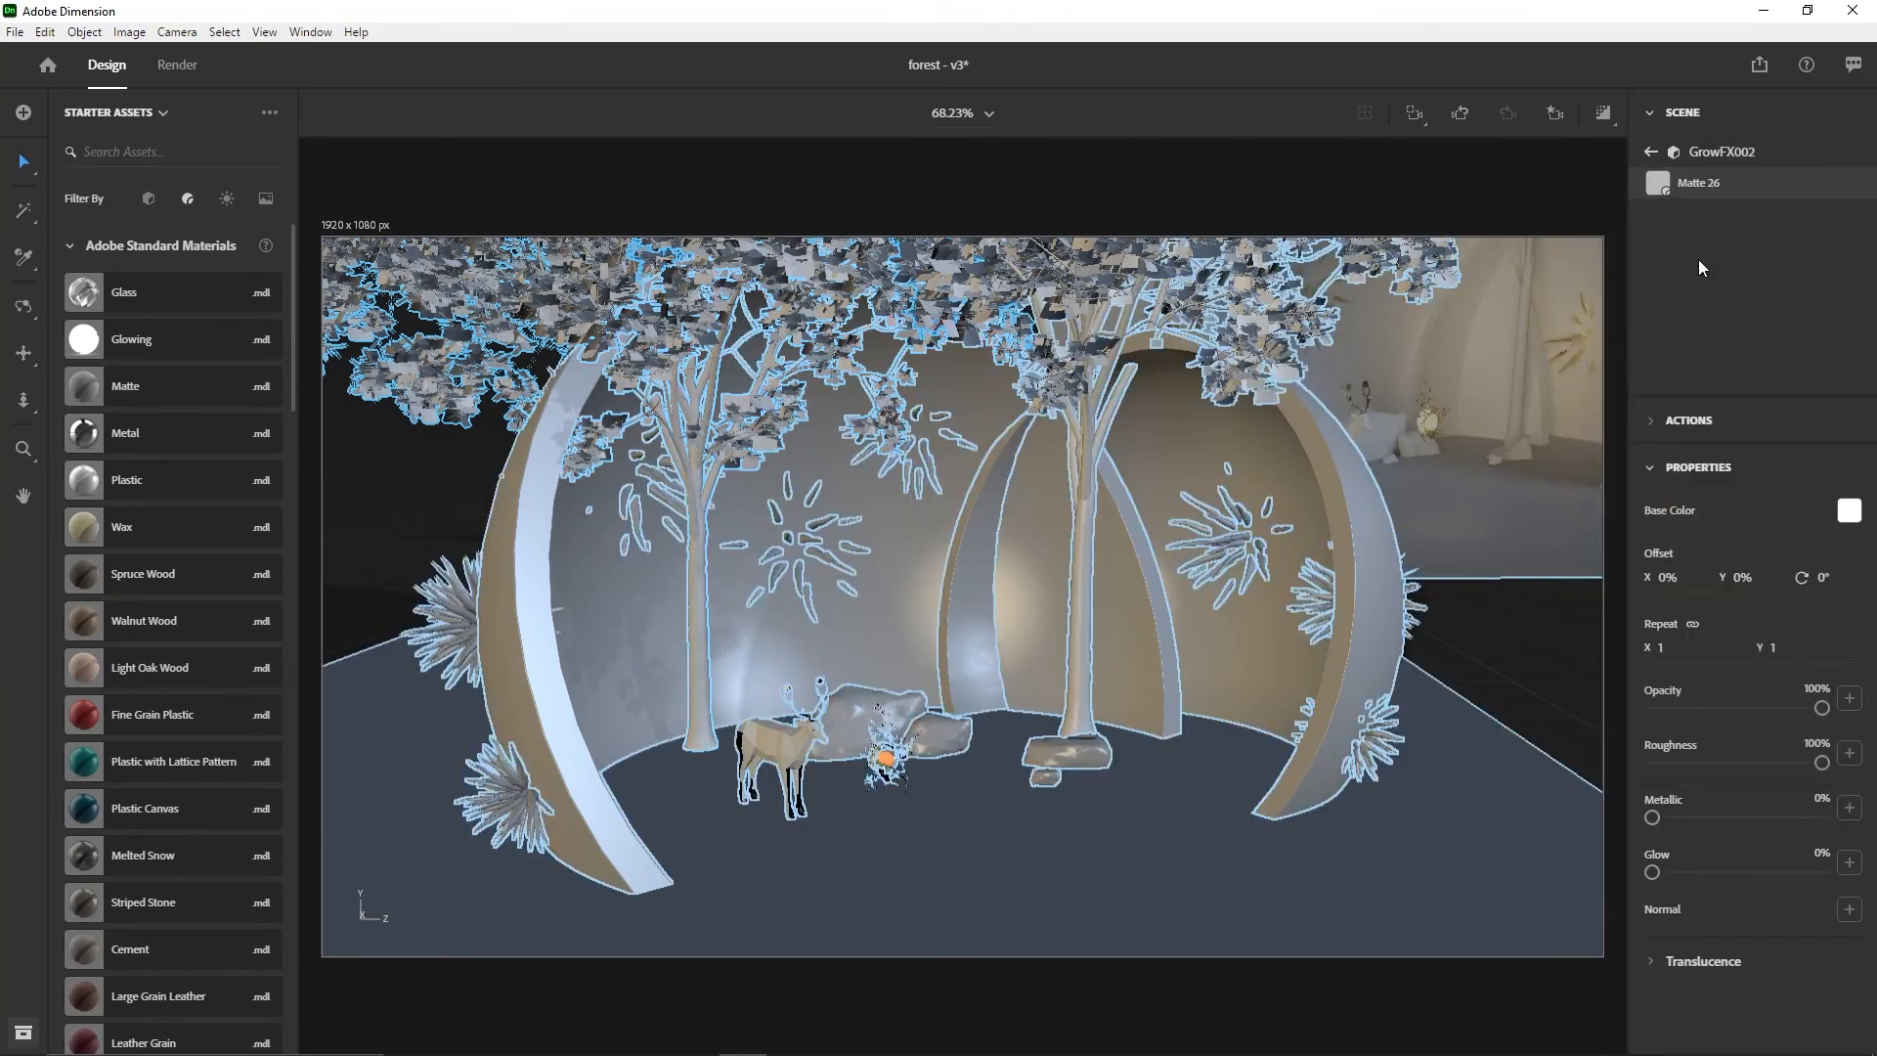
- Undo the white base color and the Matte material on the tree behind the deer
{"action": "left_click", "coordinate": [1650, 154]}
{"action": "scroll", "coordinate": [1732, 314], "scroll_direction": "down", "scroll_amount": 5}
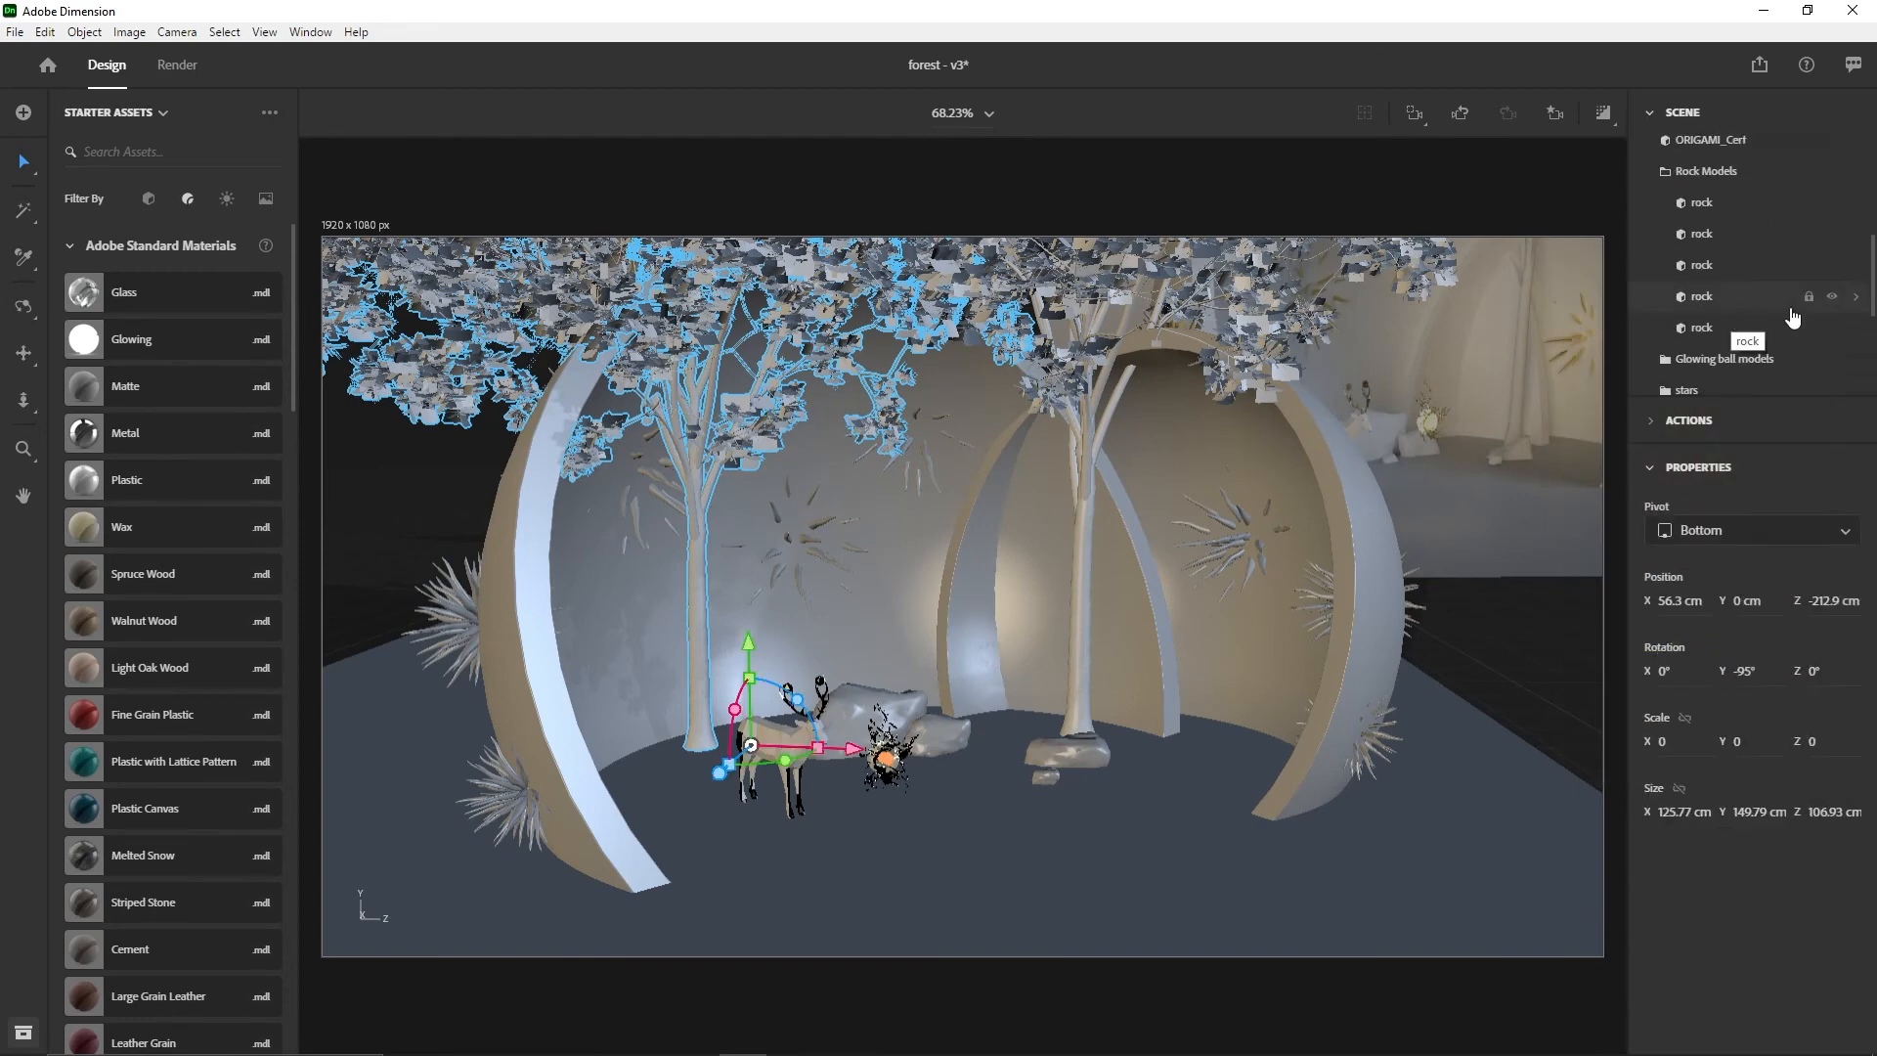
{"action": "double_click", "coordinate": [1706, 318]}
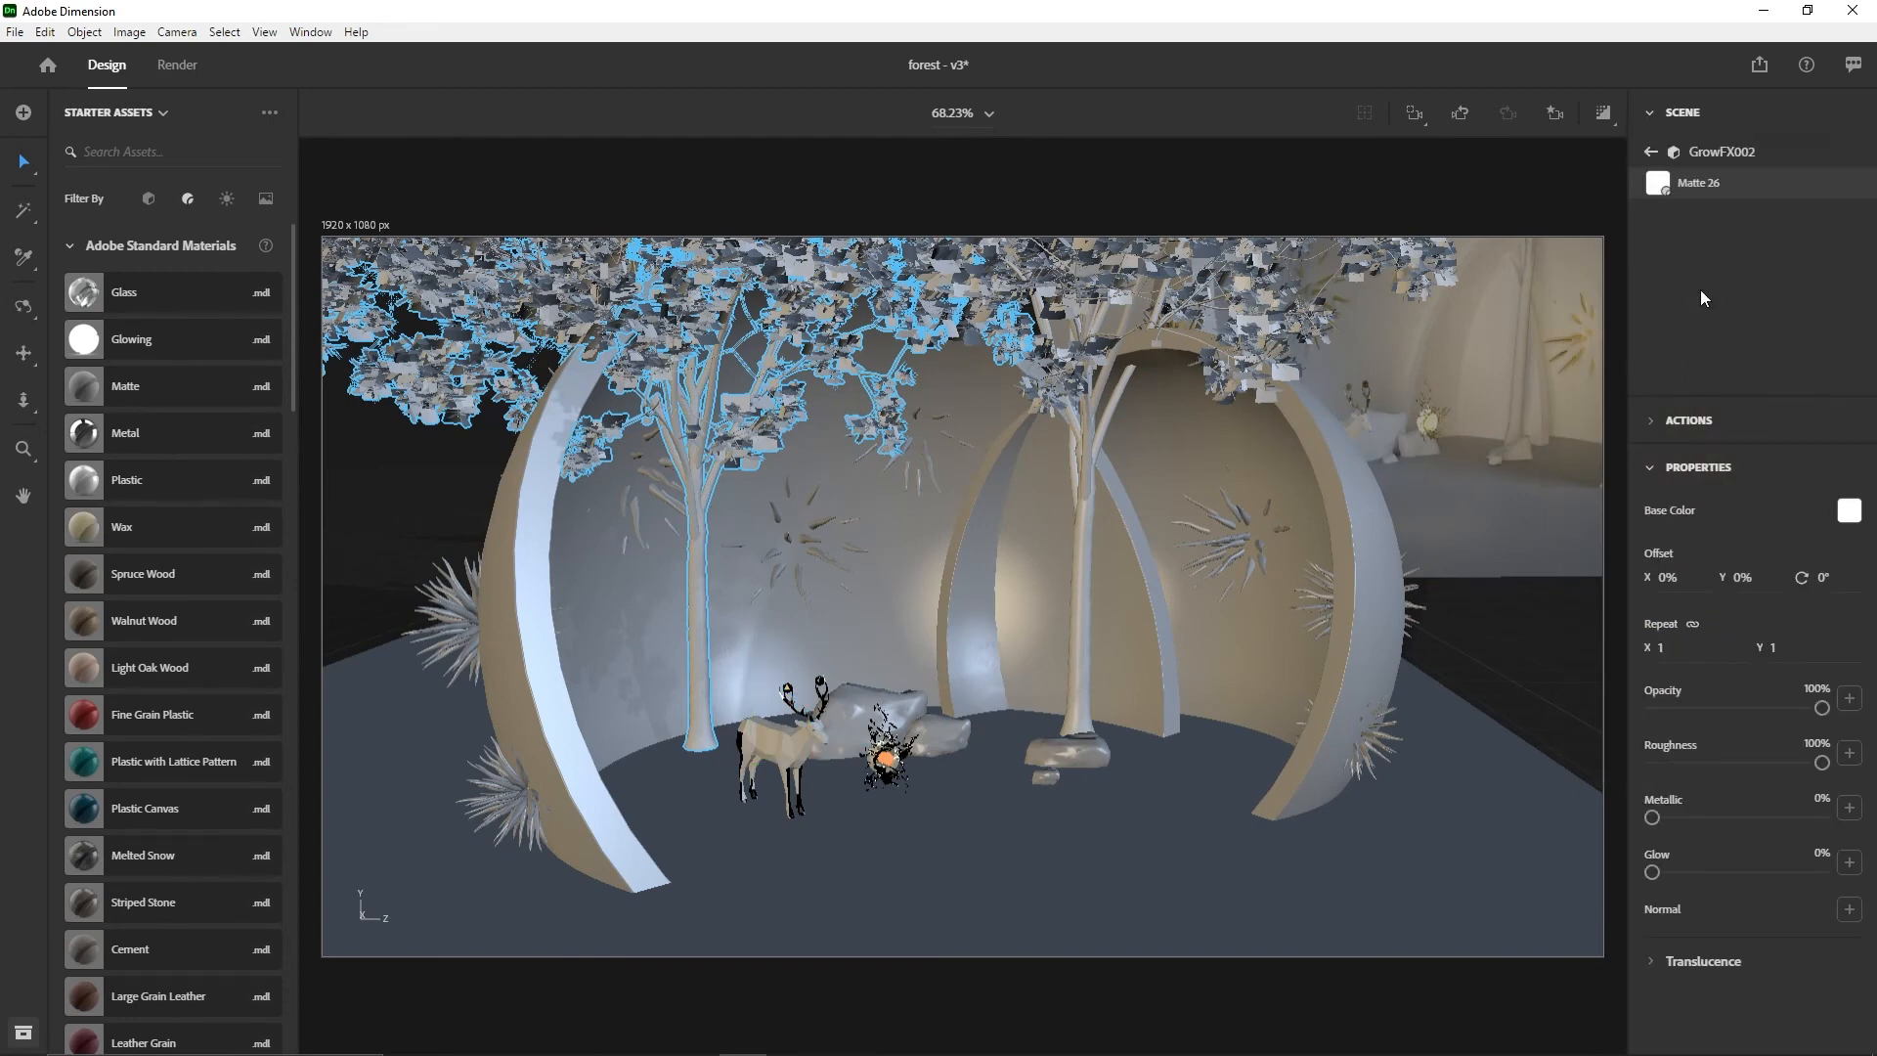
{"action": "key", "text": "ctrl+z"}
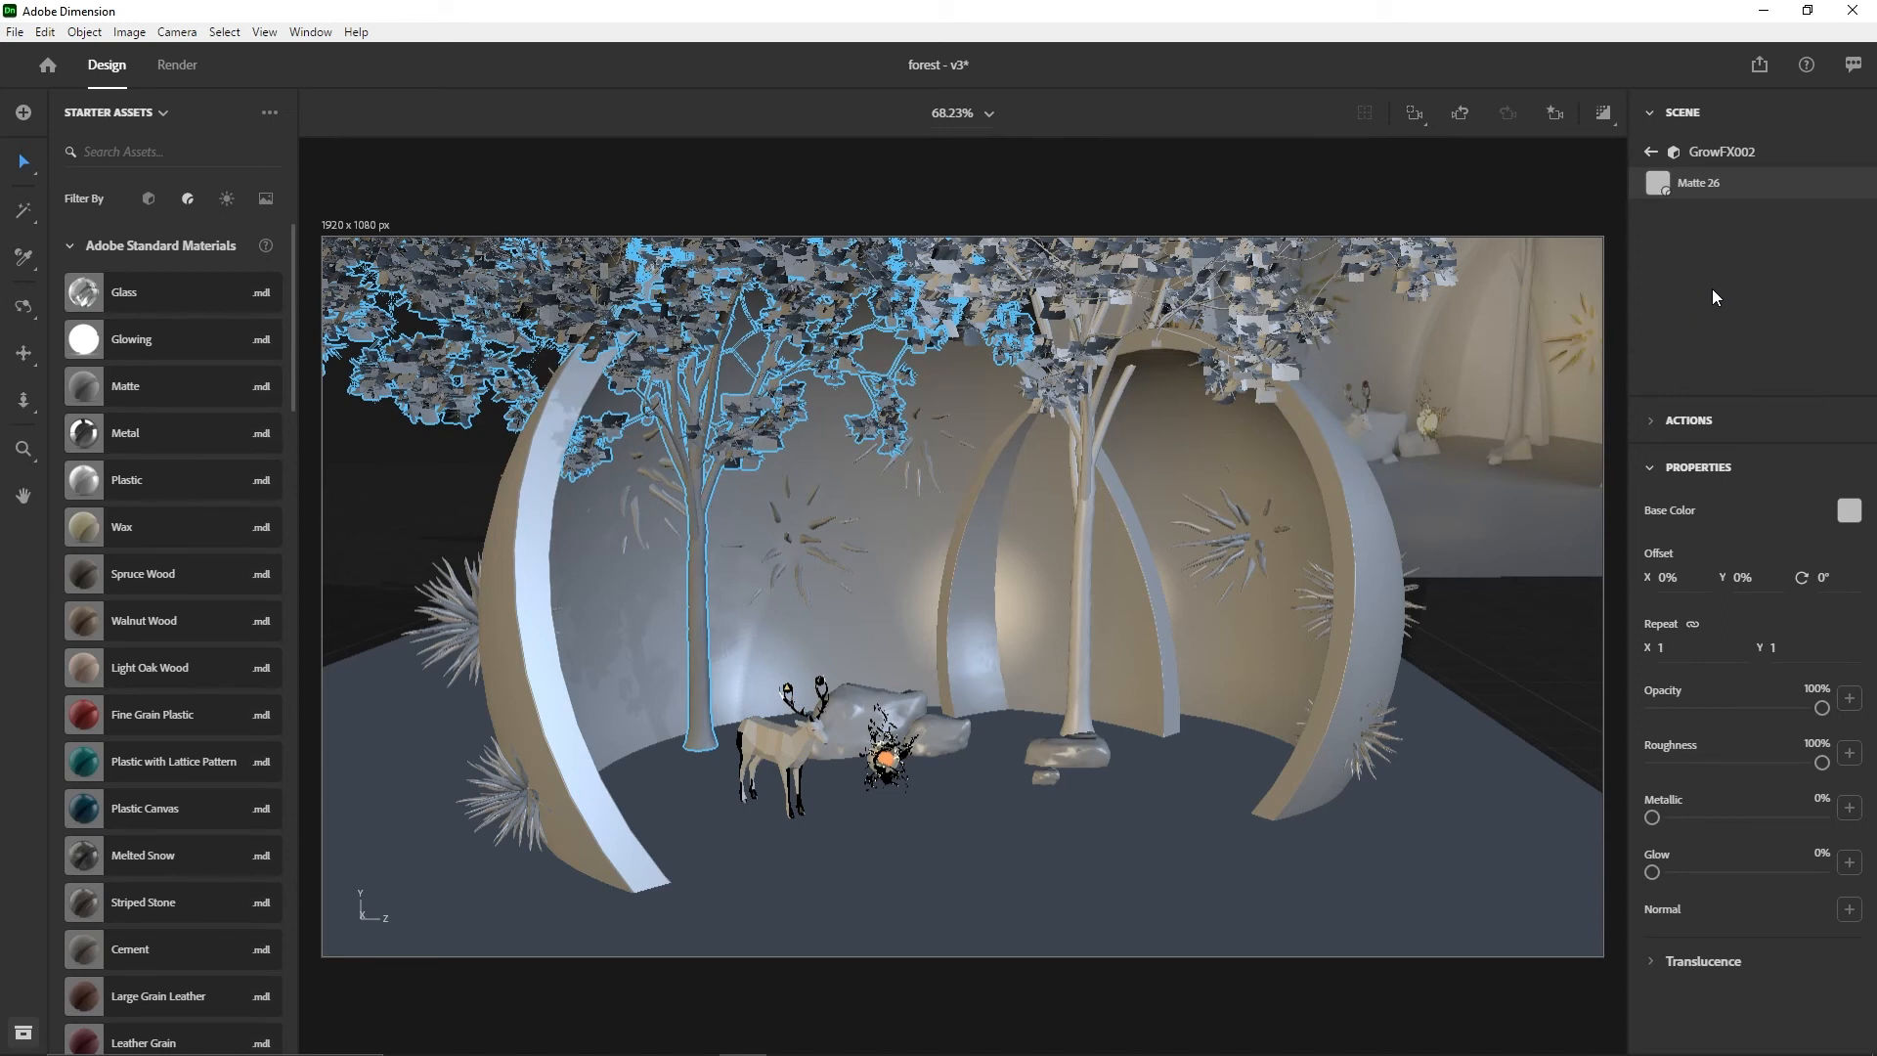
{"action": "key", "text": "ctrl+z"}
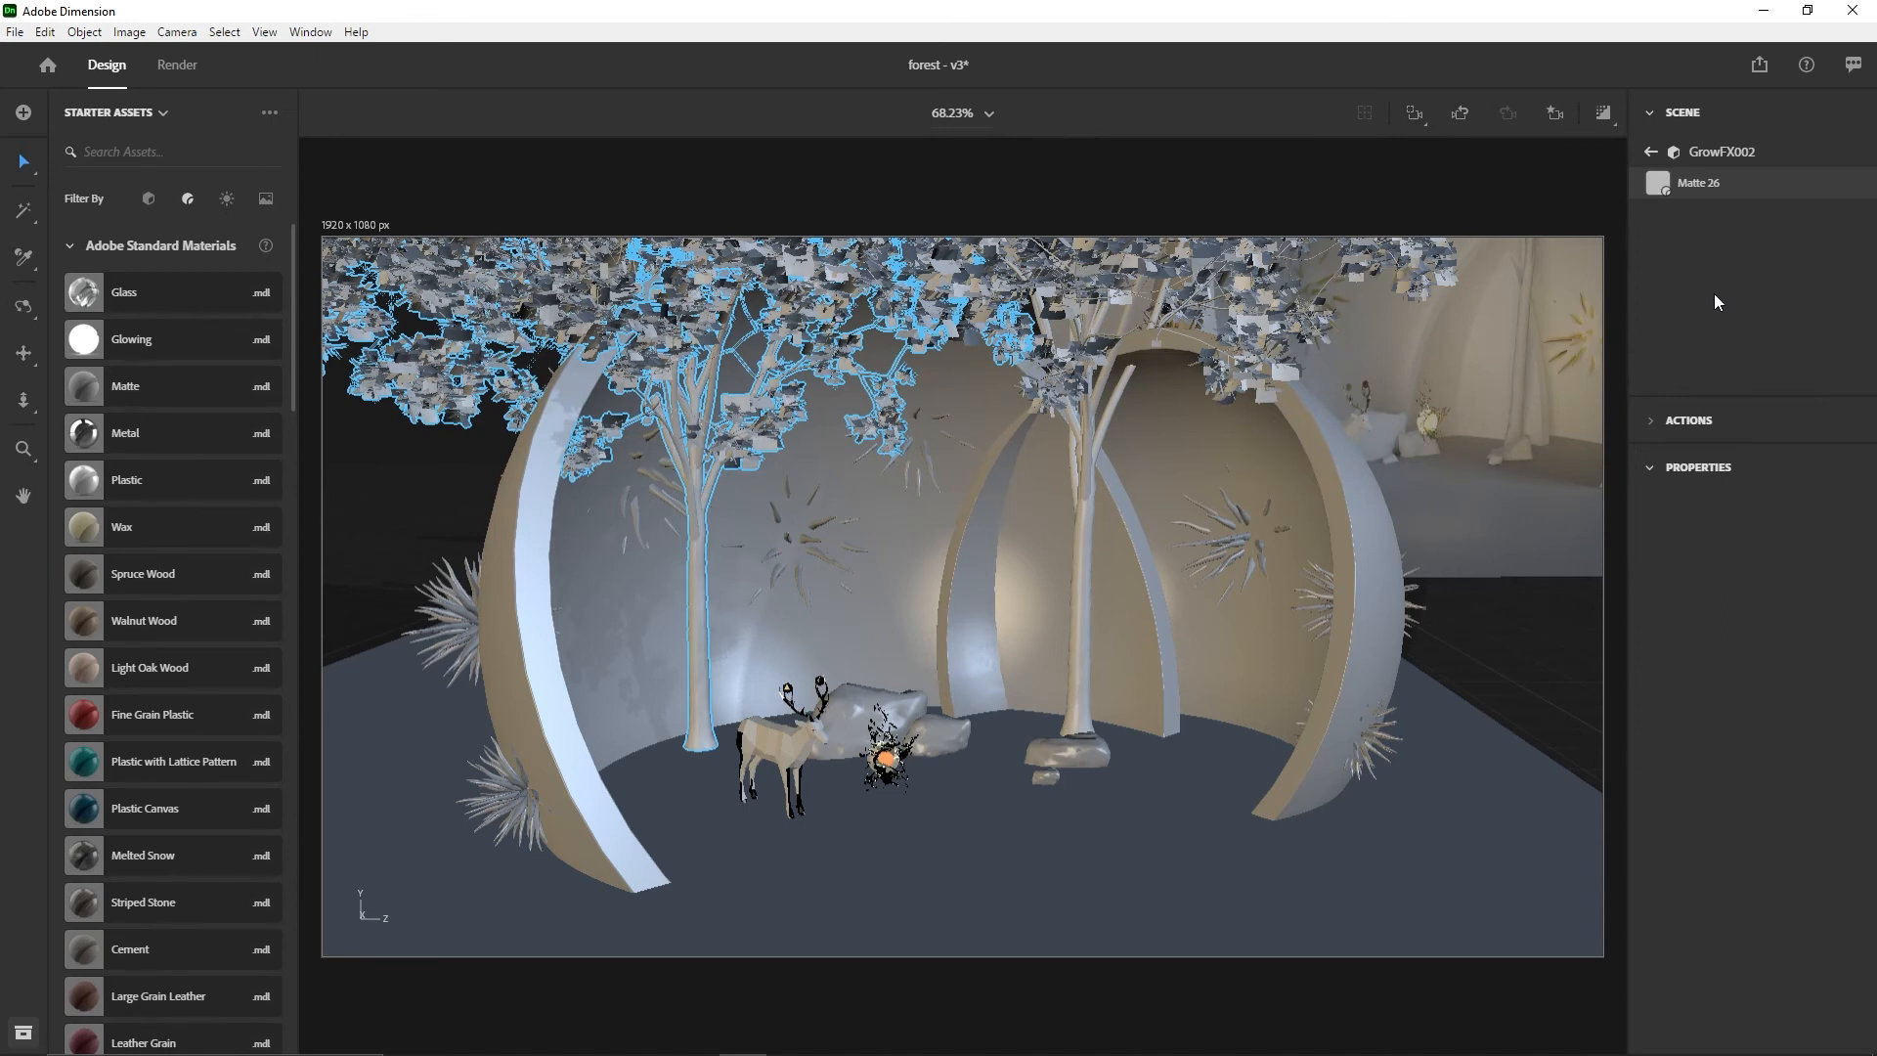
- Apply the Matte material to the whole Tree group and set its base color to white
{"action": "scroll", "coordinate": [1728, 331], "scroll_direction": "down", "scroll_amount": 4}
{"action": "scroll", "coordinate": [1733, 335], "scroll_direction": "down", "scroll_amount": 2}
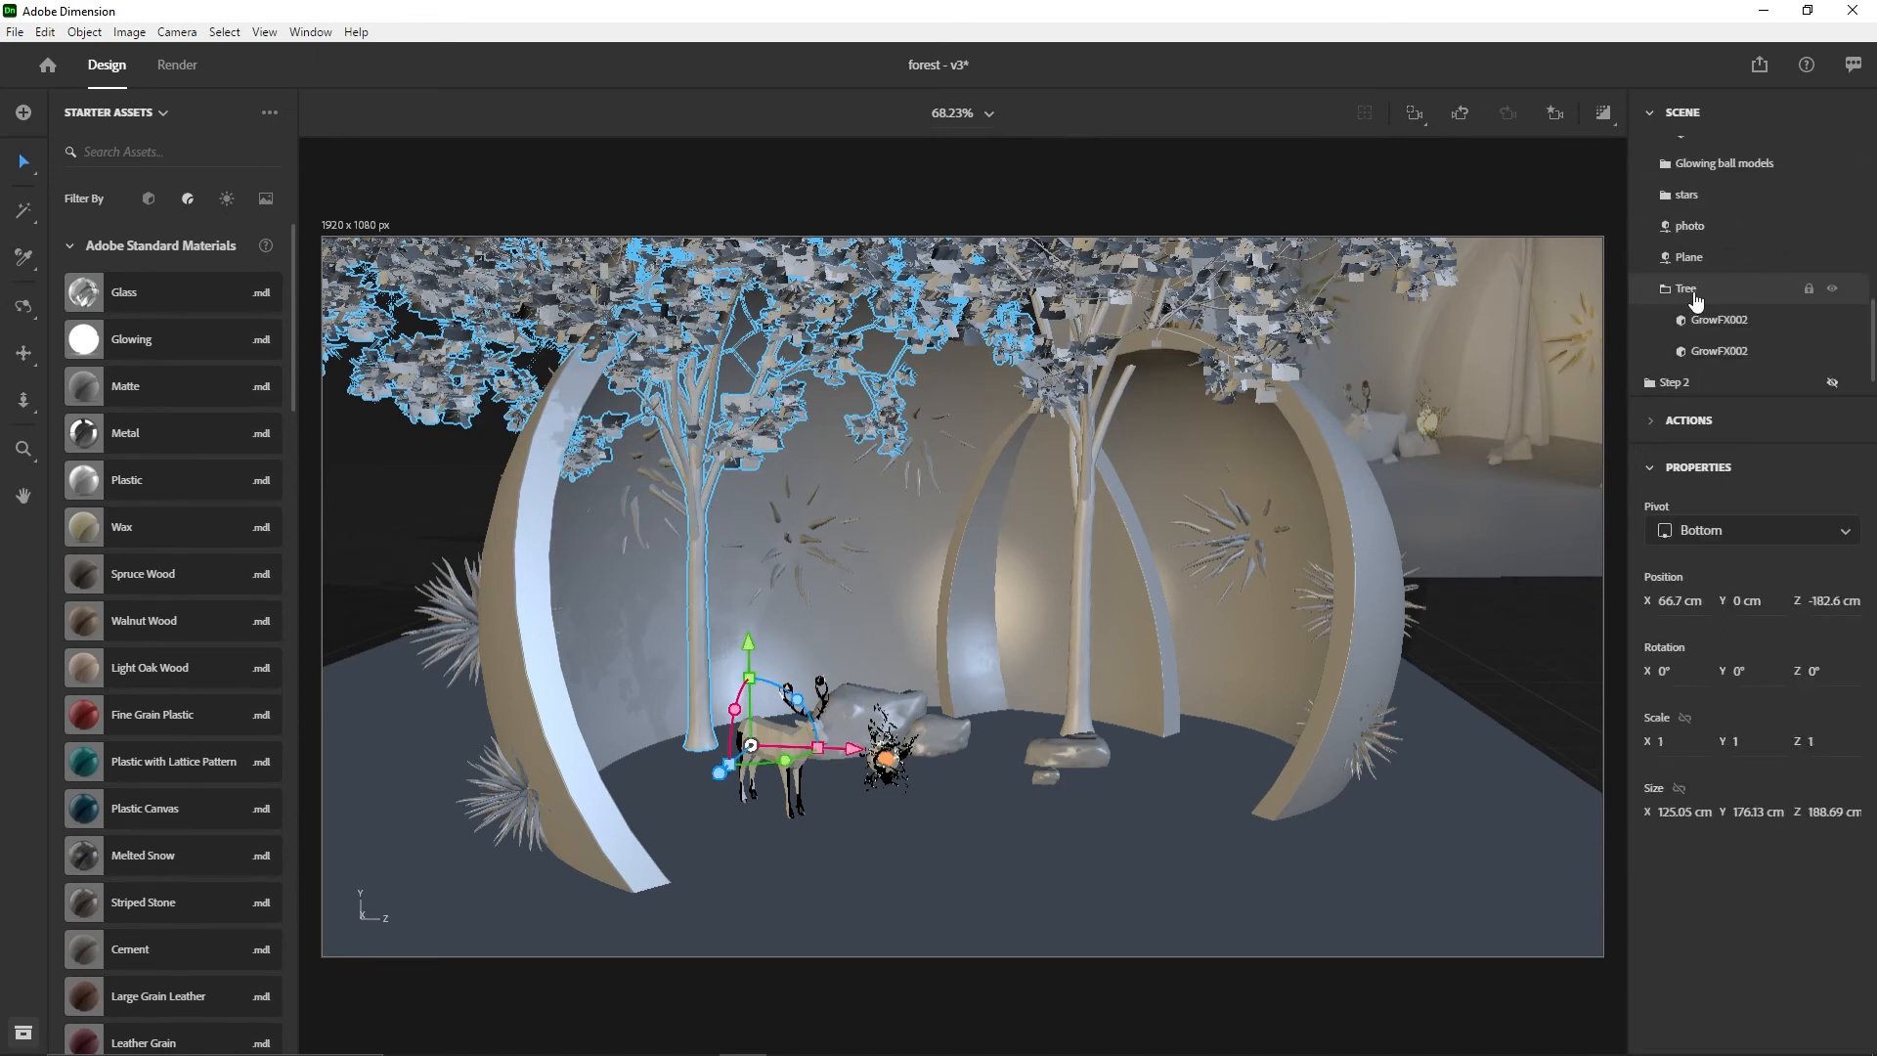
{"action": "left_click", "coordinate": [1701, 289]}
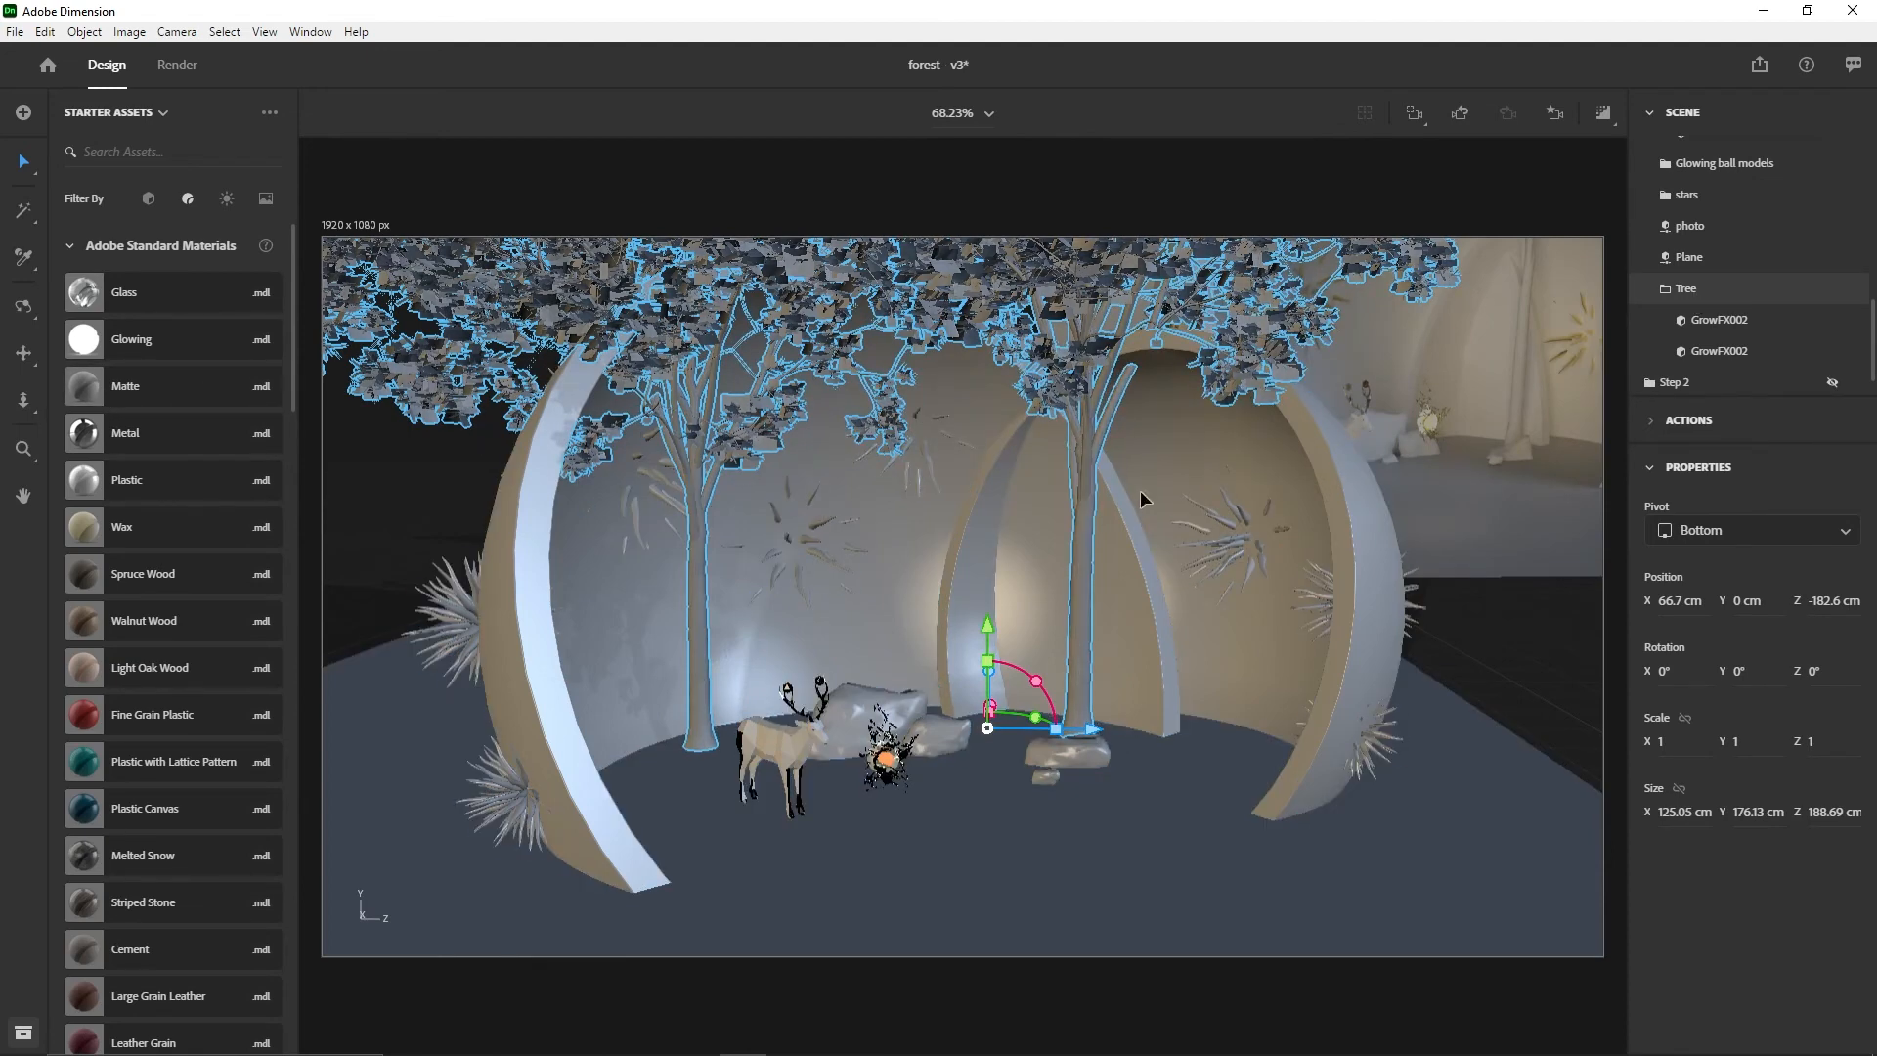
{"action": "left_click", "coordinate": [1858, 322]}
{"action": "left_click", "coordinate": [1847, 510]}
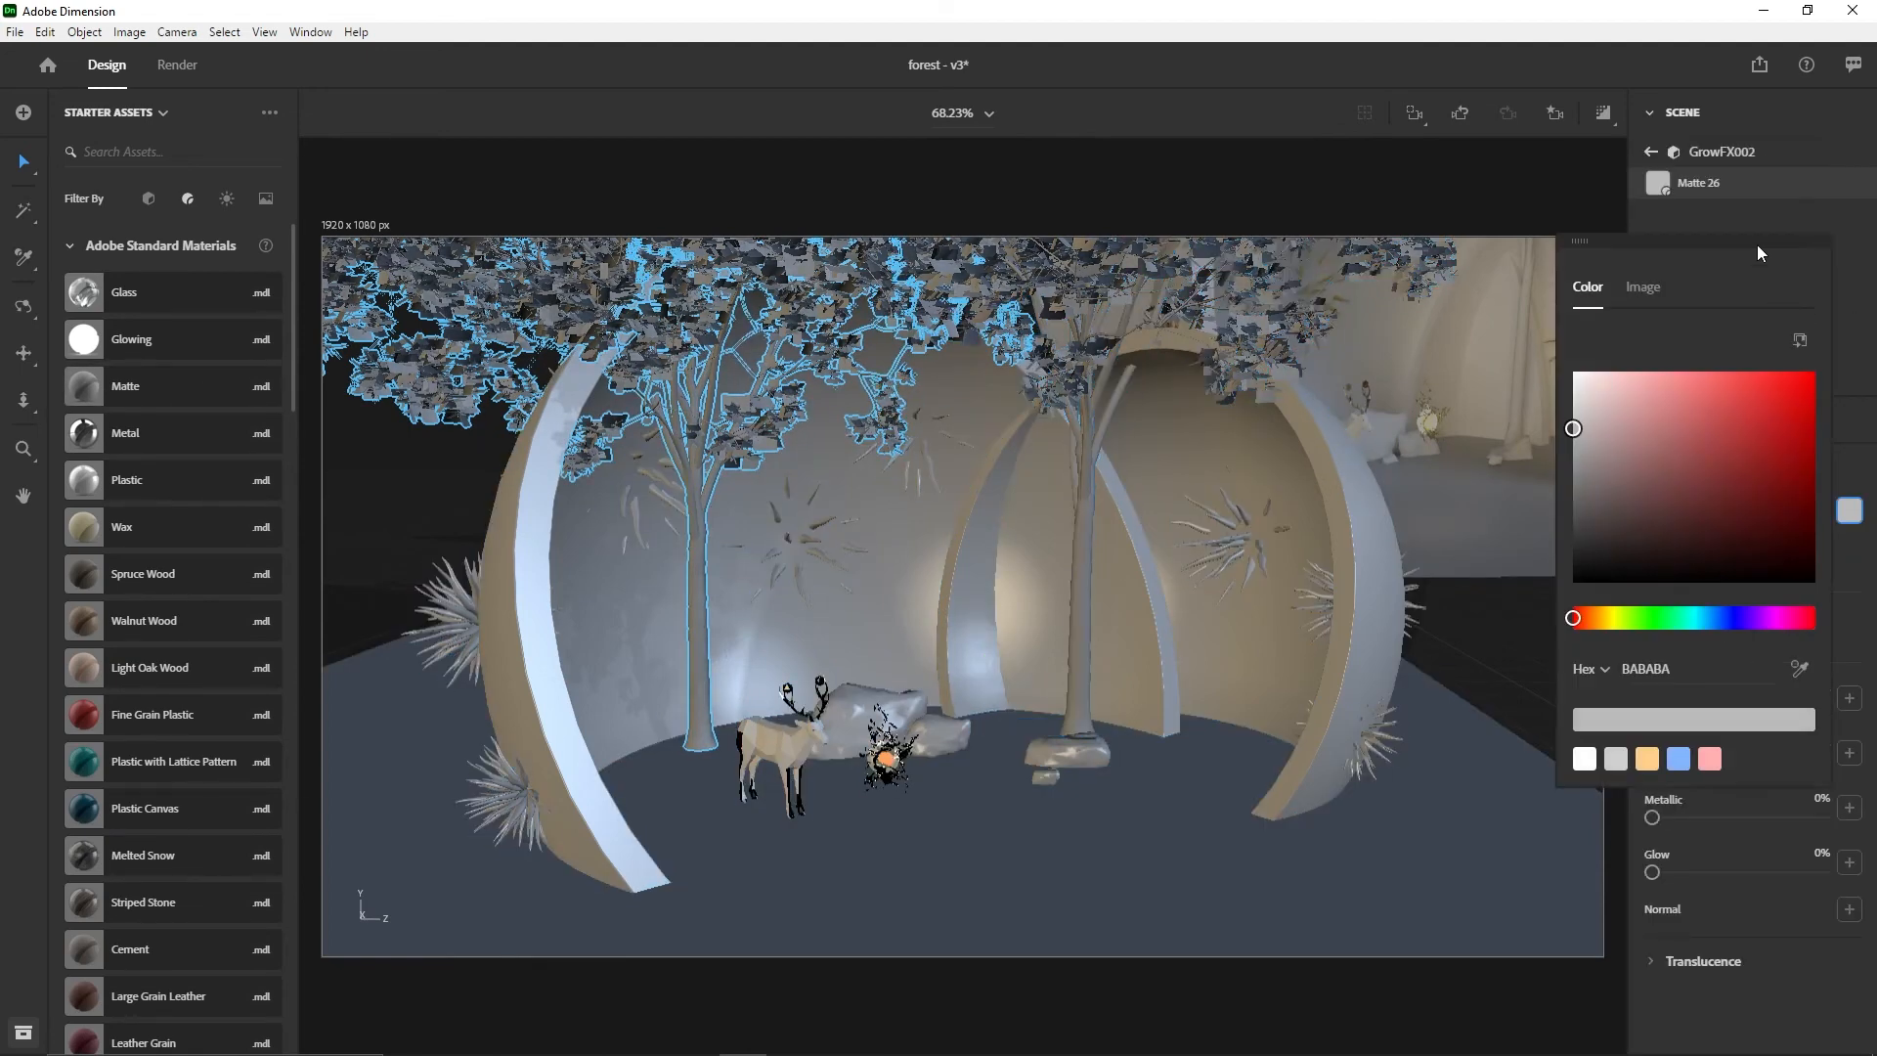
{"action": "mouse_move", "coordinate": [1582, 401]}
{"action": "left_mouse_down"}
{"action": "mouse_move", "coordinate": [1545, 344]}
{"action": "mouse_move", "coordinate": [1787, 416]}
{"action": "mouse_move", "coordinate": [1573, 369]}
{"action": "left_mouse_up"}
{"action": "left_click", "coordinate": [1738, 229]}
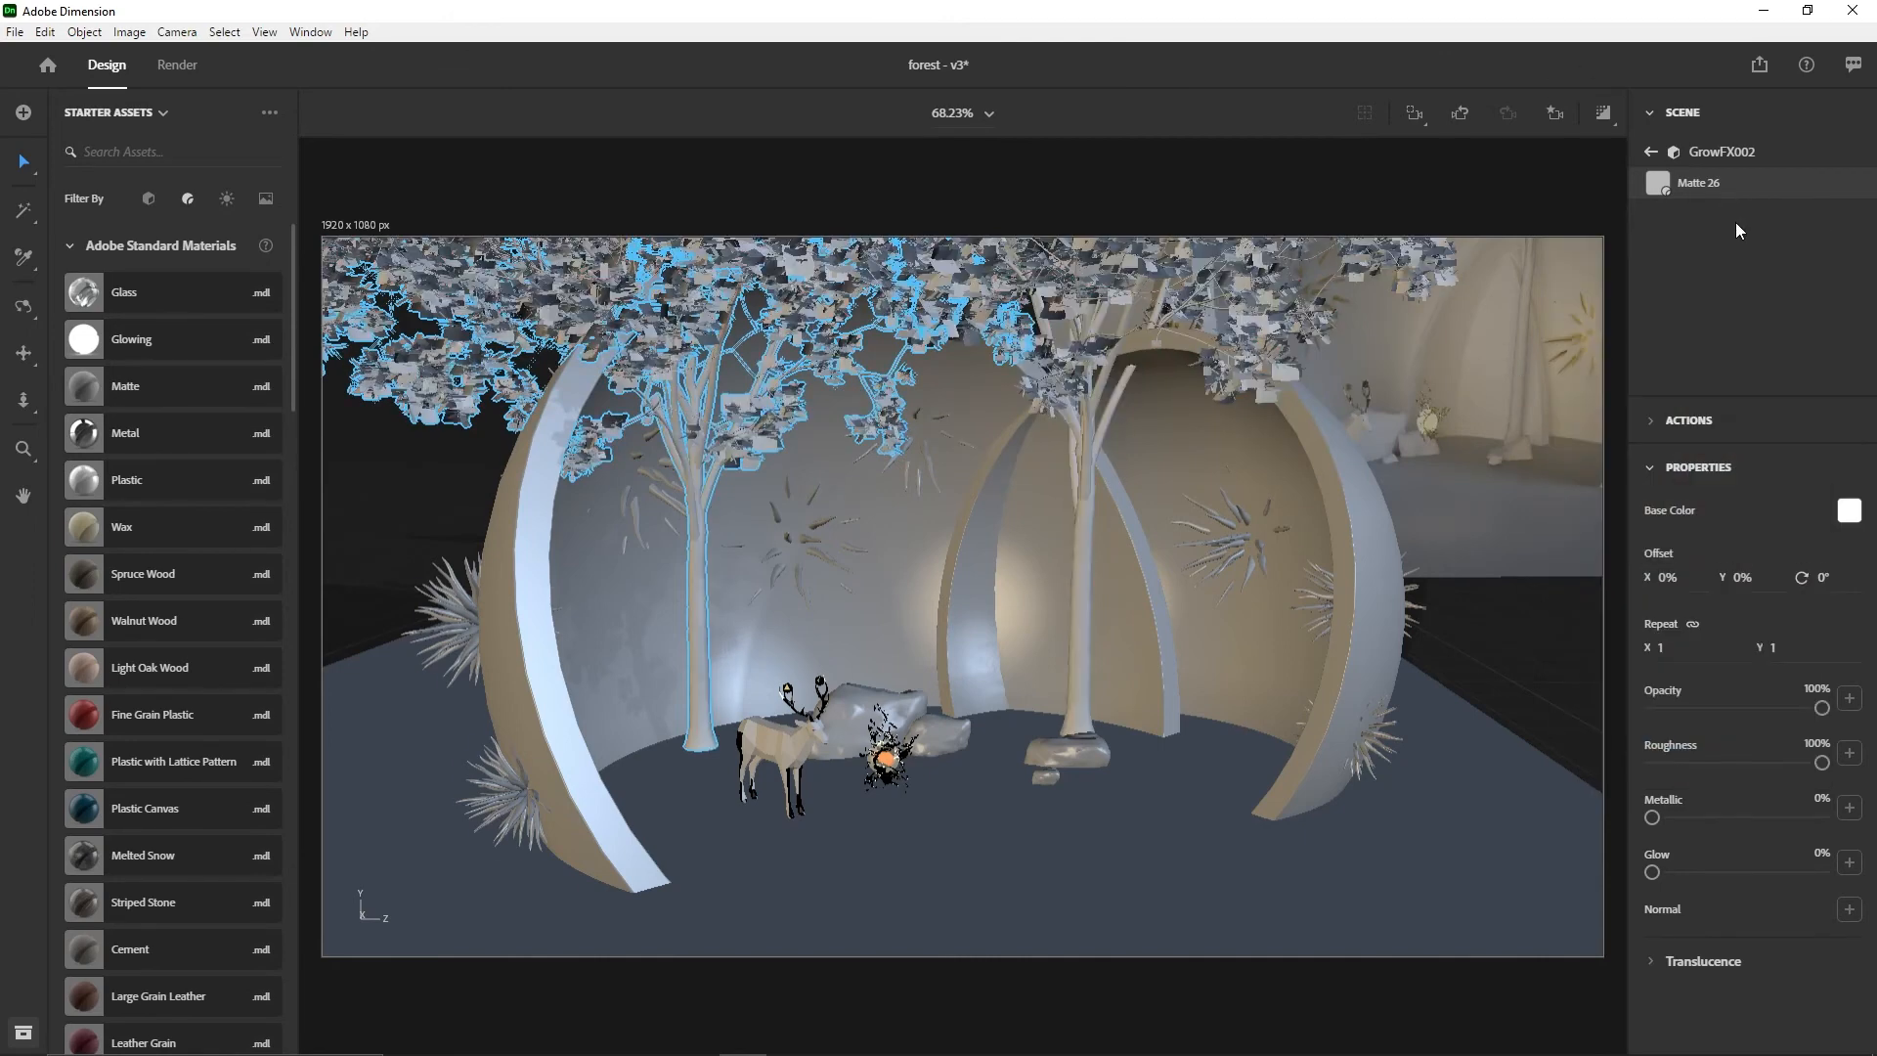
{"action": "left_click", "coordinate": [1652, 152]}
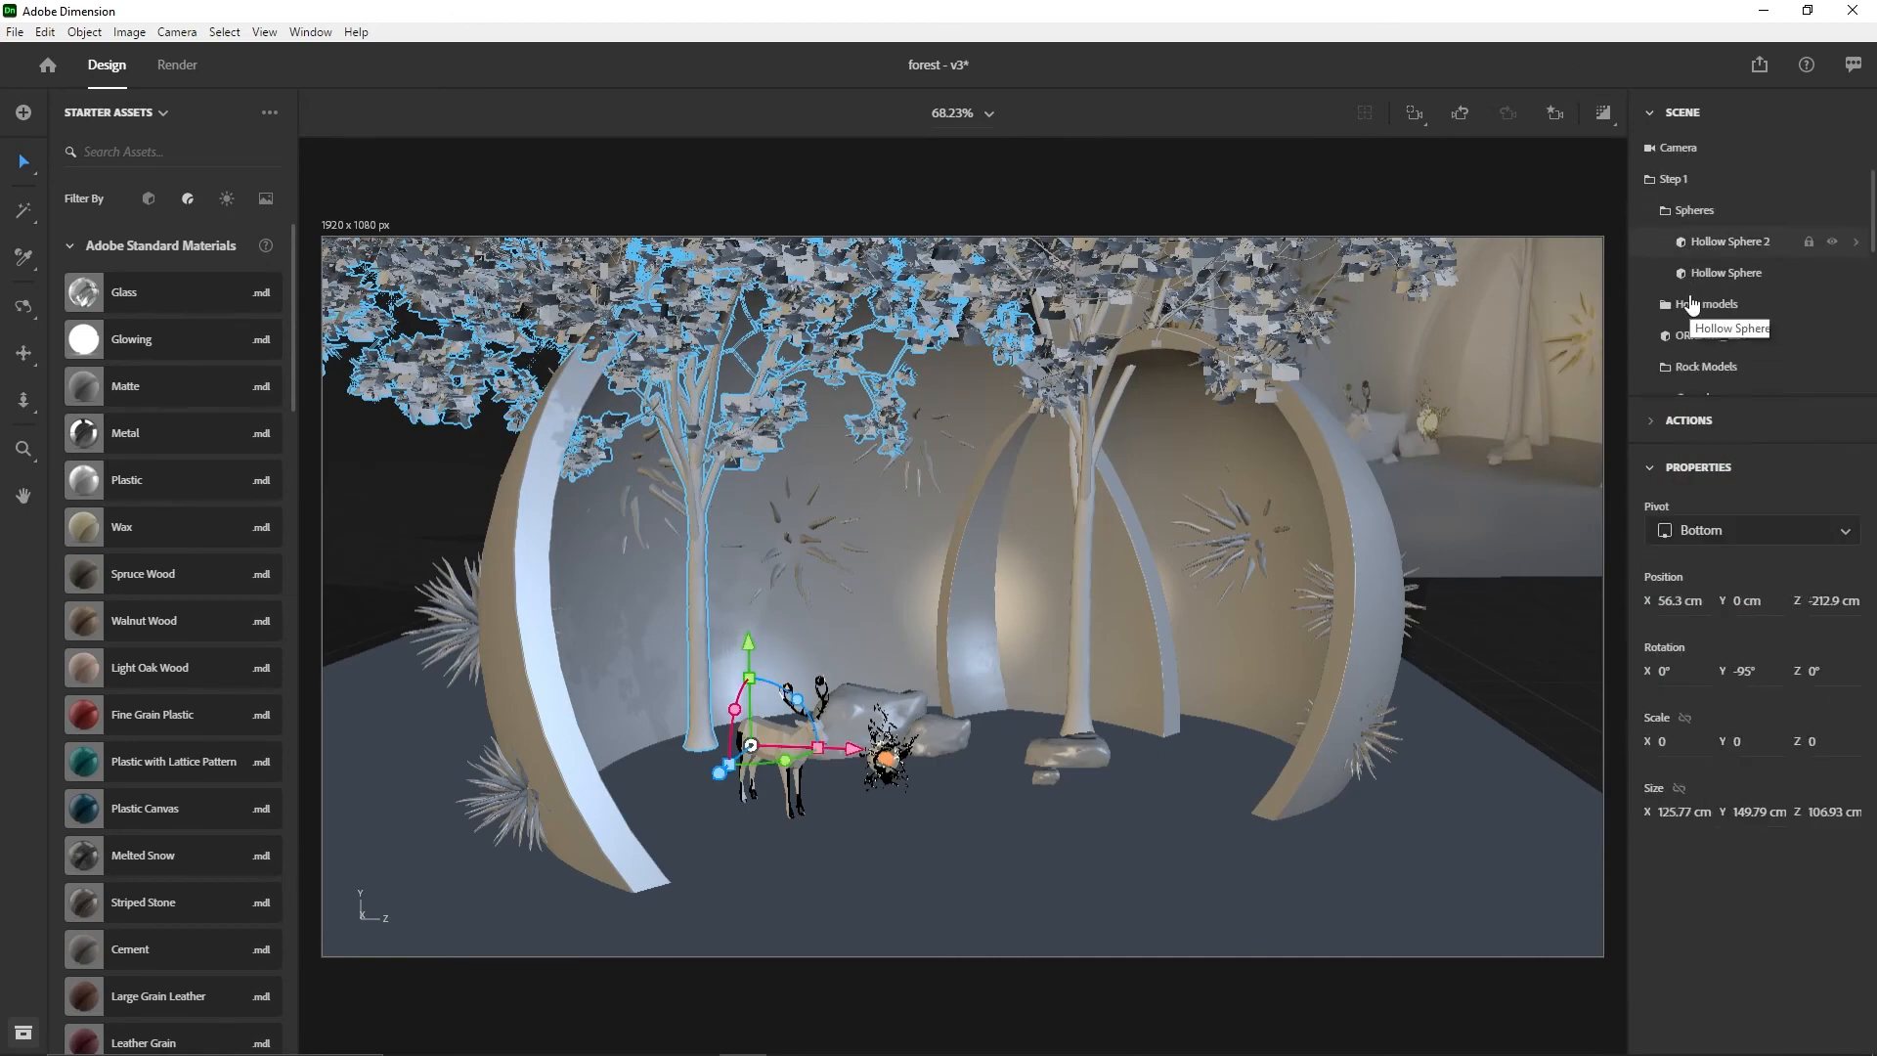
- Apply the Matte material to the Spheres group, set its base color to white and collapse the group
{"action": "left_click", "coordinate": [1690, 211]}
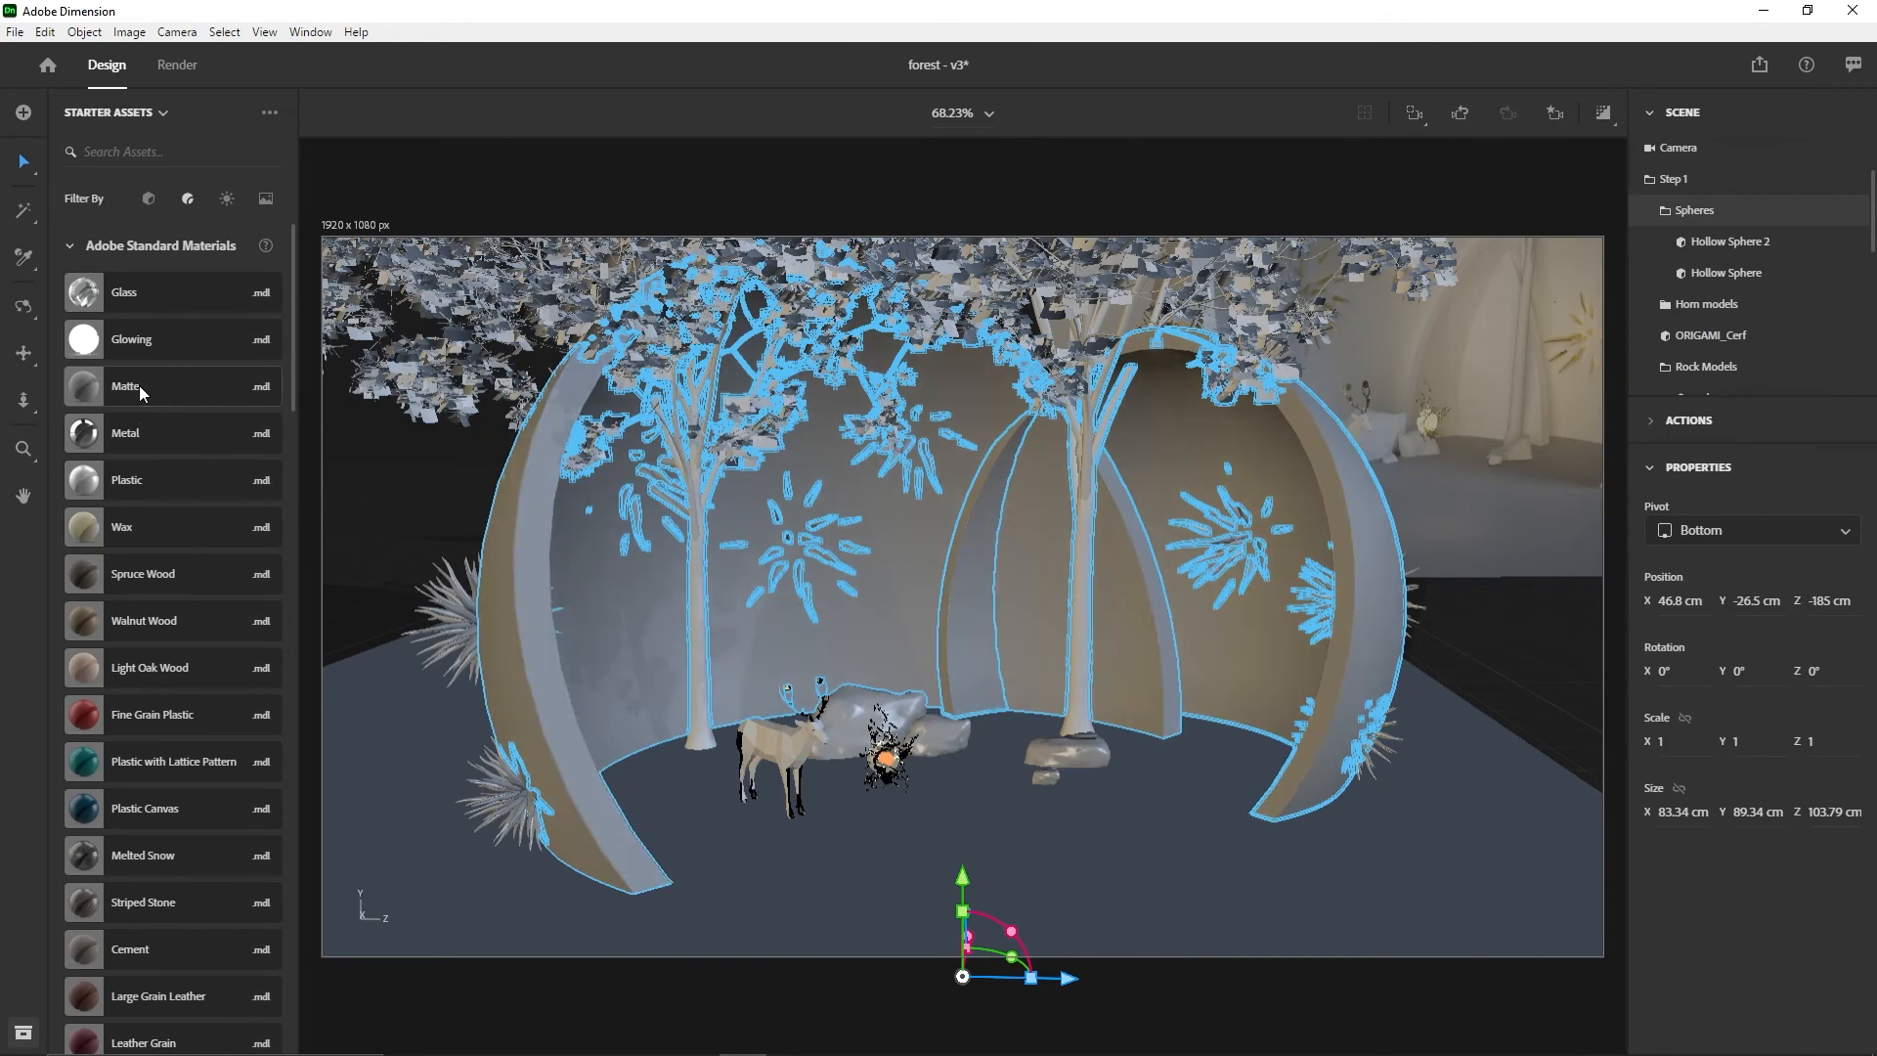
{"action": "left_click", "coordinate": [1853, 243]}
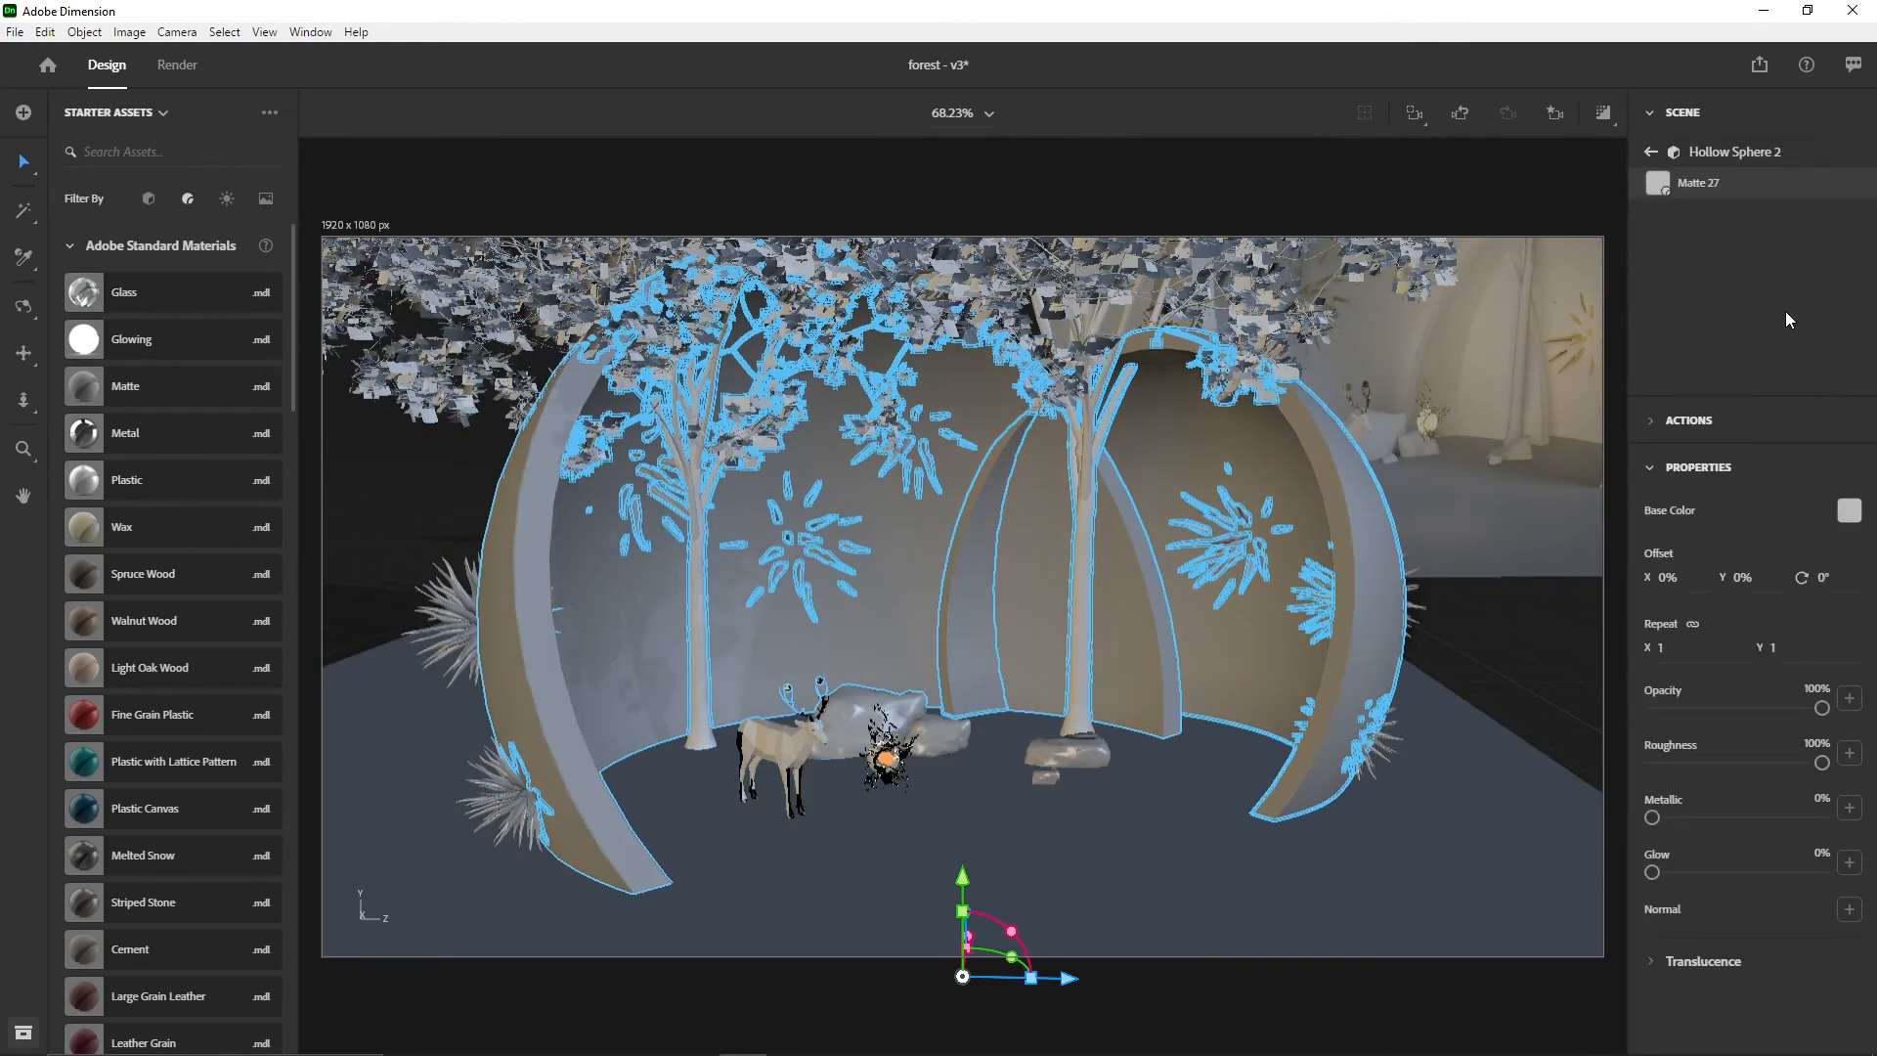
{"action": "left_click", "coordinate": [1849, 510]}
{"action": "left_click", "coordinate": [1575, 372]}
{"action": "left_click", "coordinate": [1694, 200]}
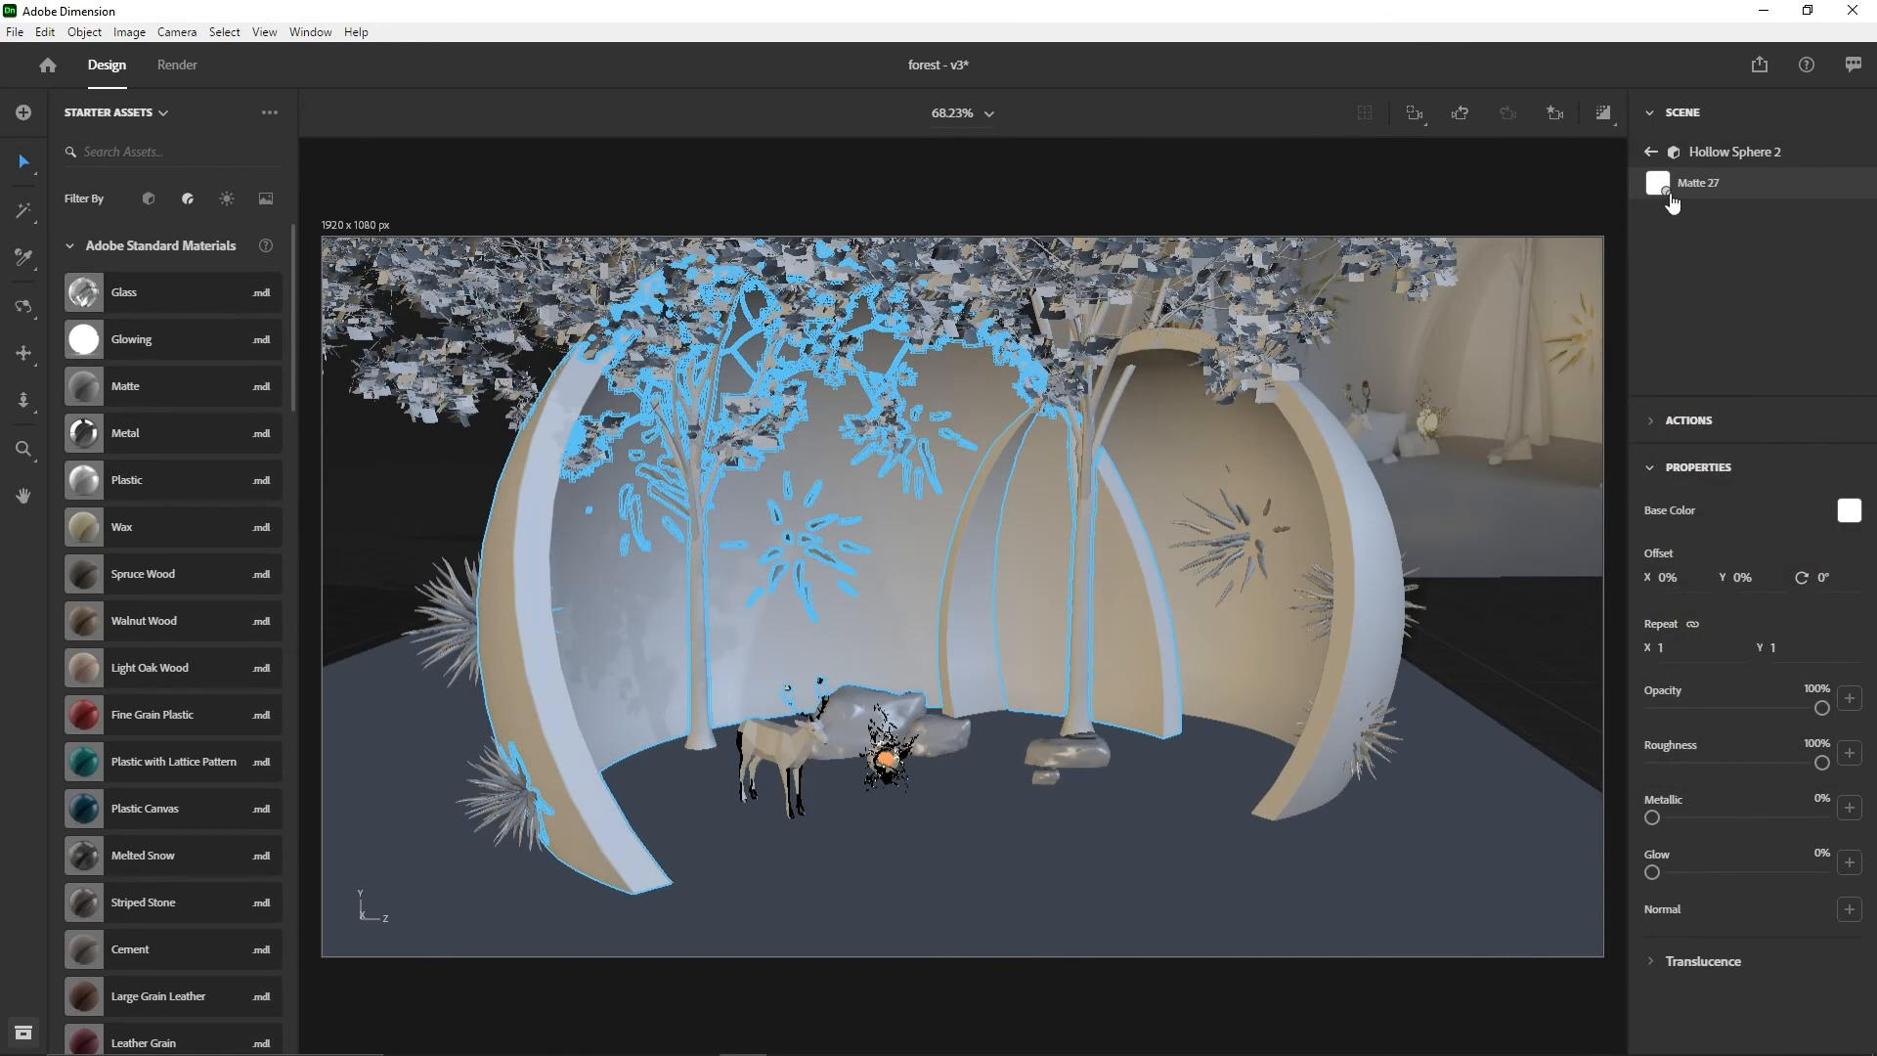
{"action": "left_click", "coordinate": [1651, 151]}
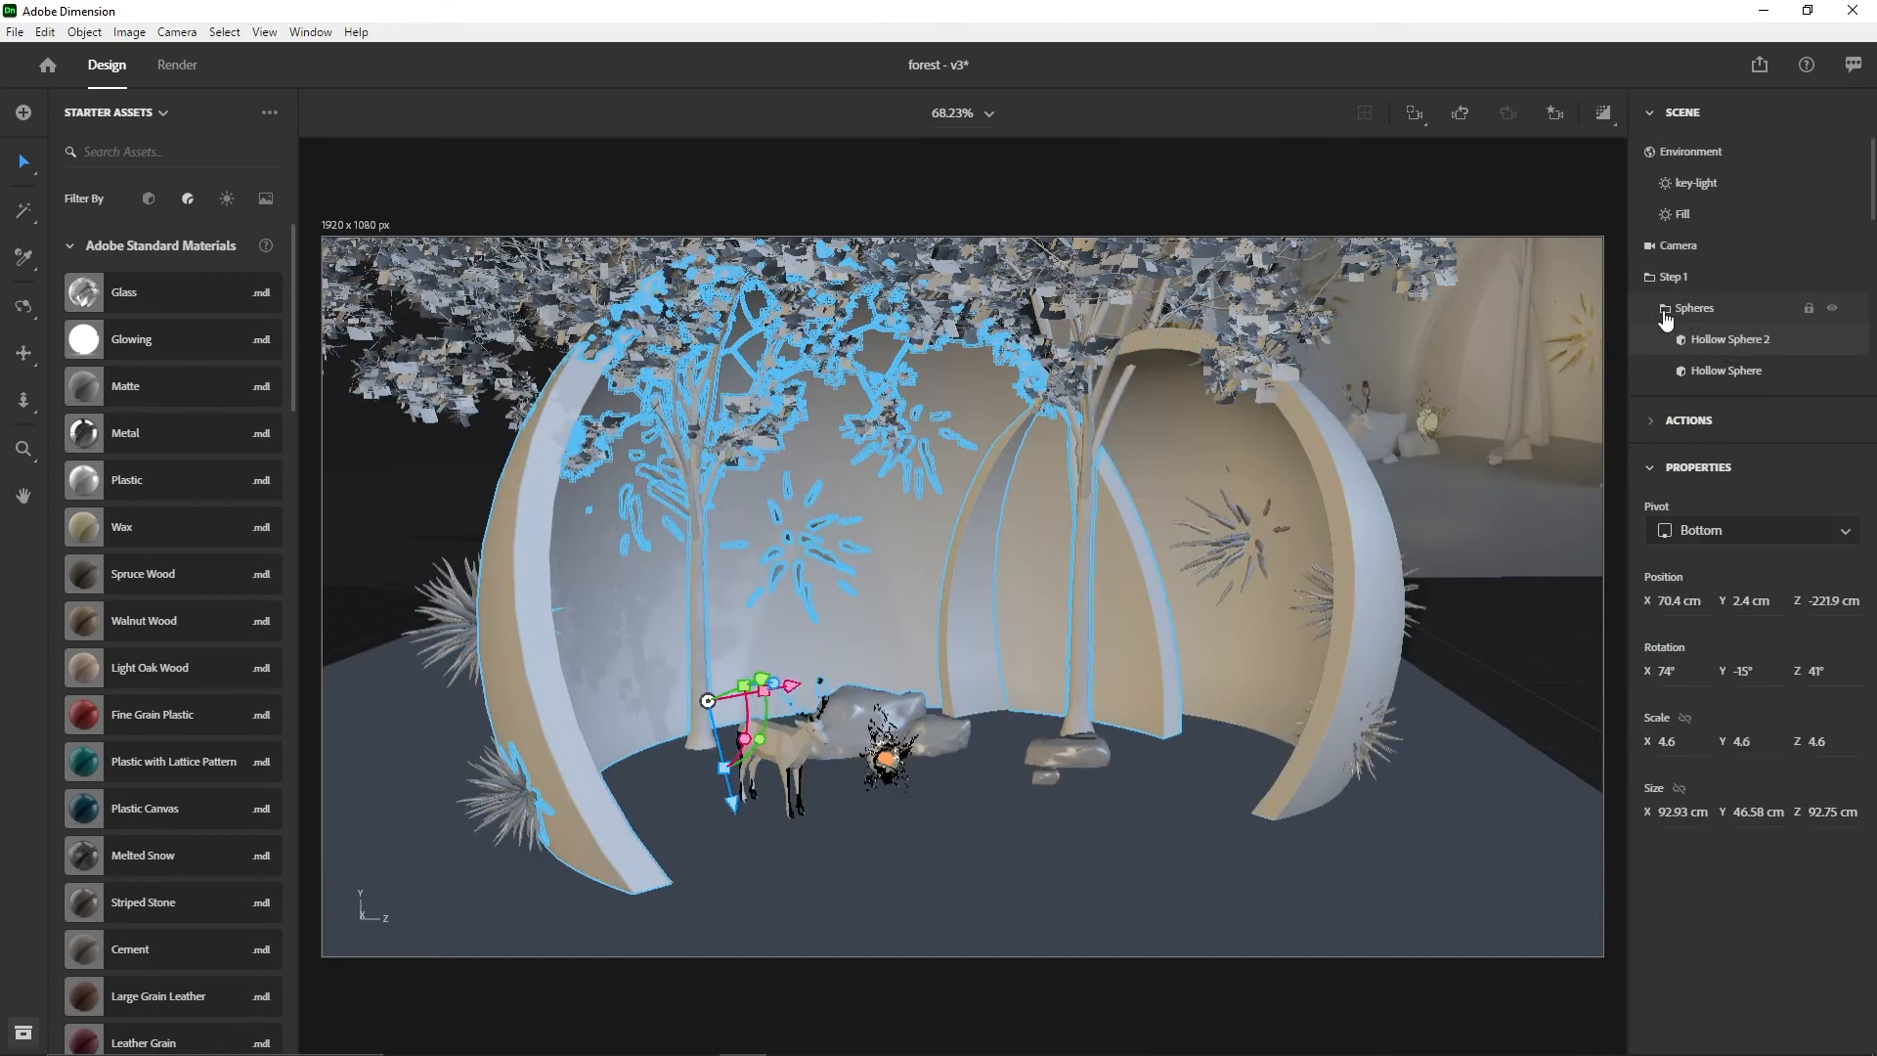
{"action": "left_click", "coordinate": [1666, 309]}
- Apply the Matte material to the Rock Models group, set its base color to white and collapse the group
{"action": "scroll", "coordinate": [1706, 354], "scroll_direction": "down", "scroll_amount": 2}
{"action": "scroll", "coordinate": [1737, 315], "scroll_direction": "down", "scroll_amount": 2}
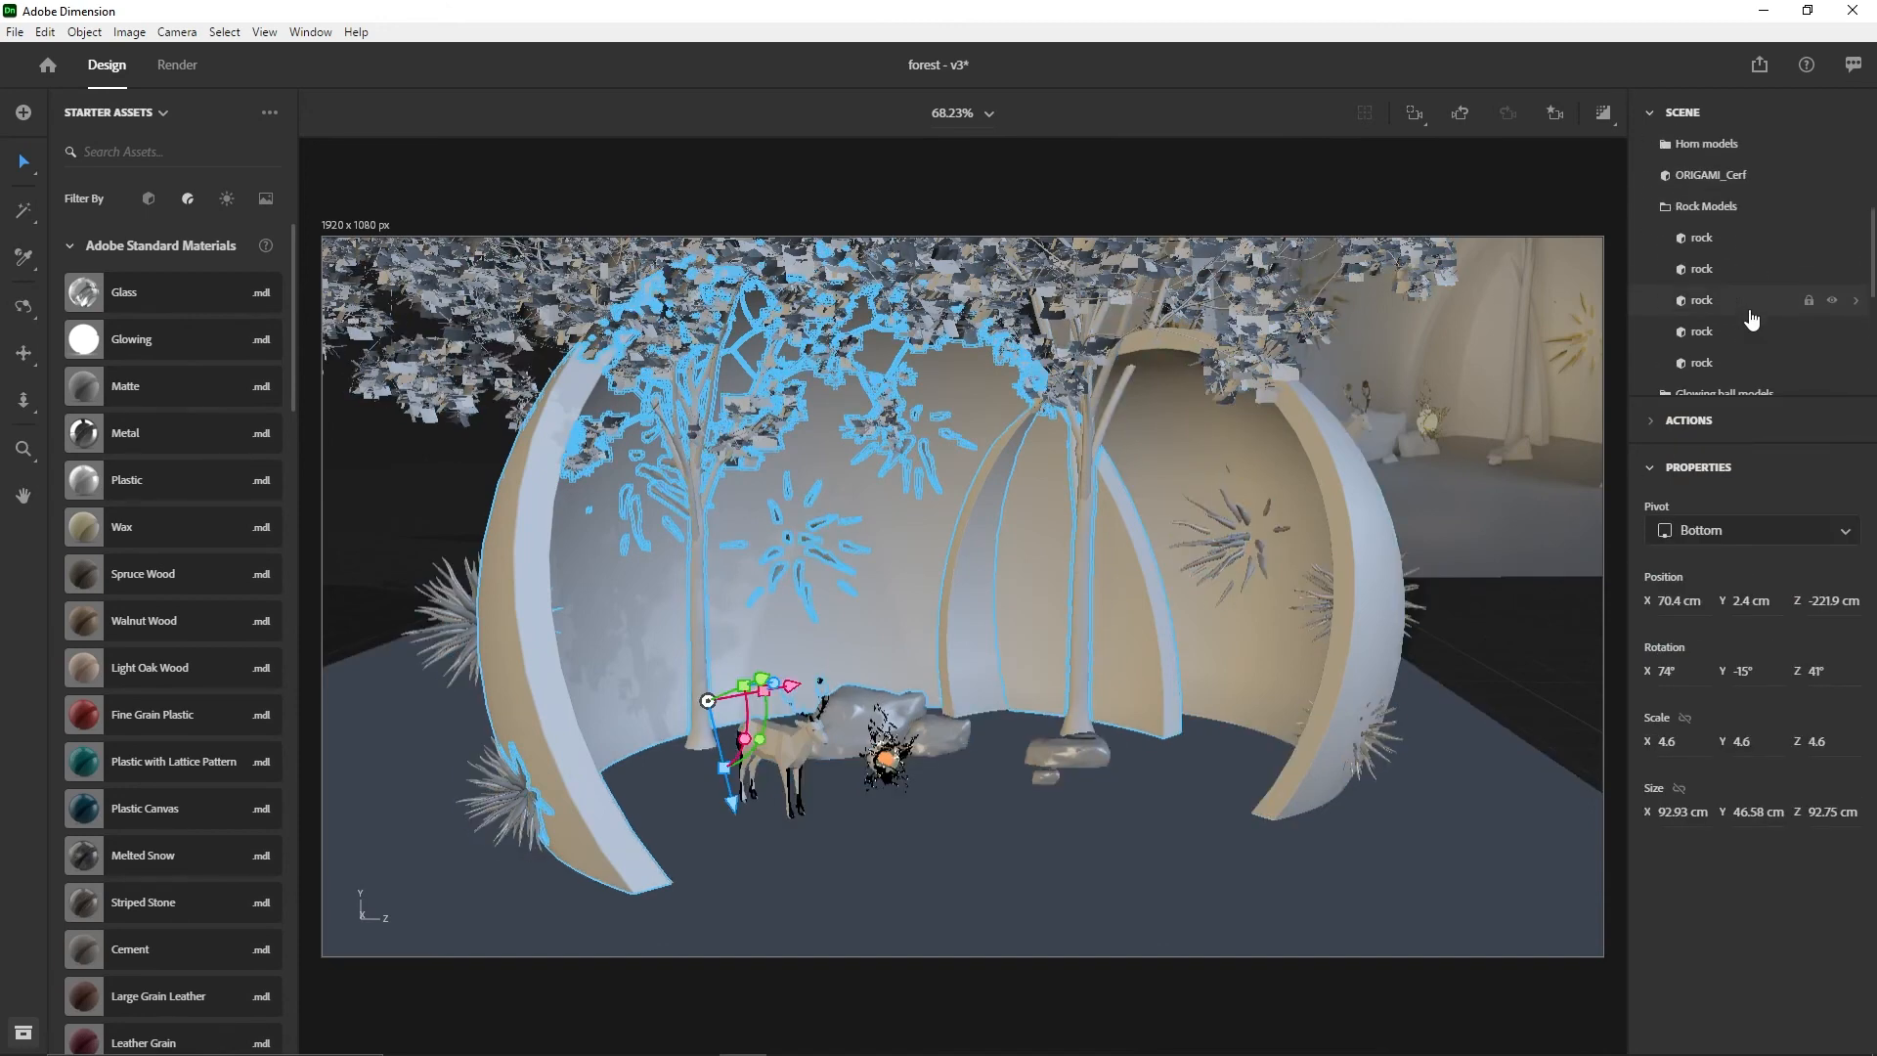
{"action": "left_click", "coordinate": [1705, 207]}
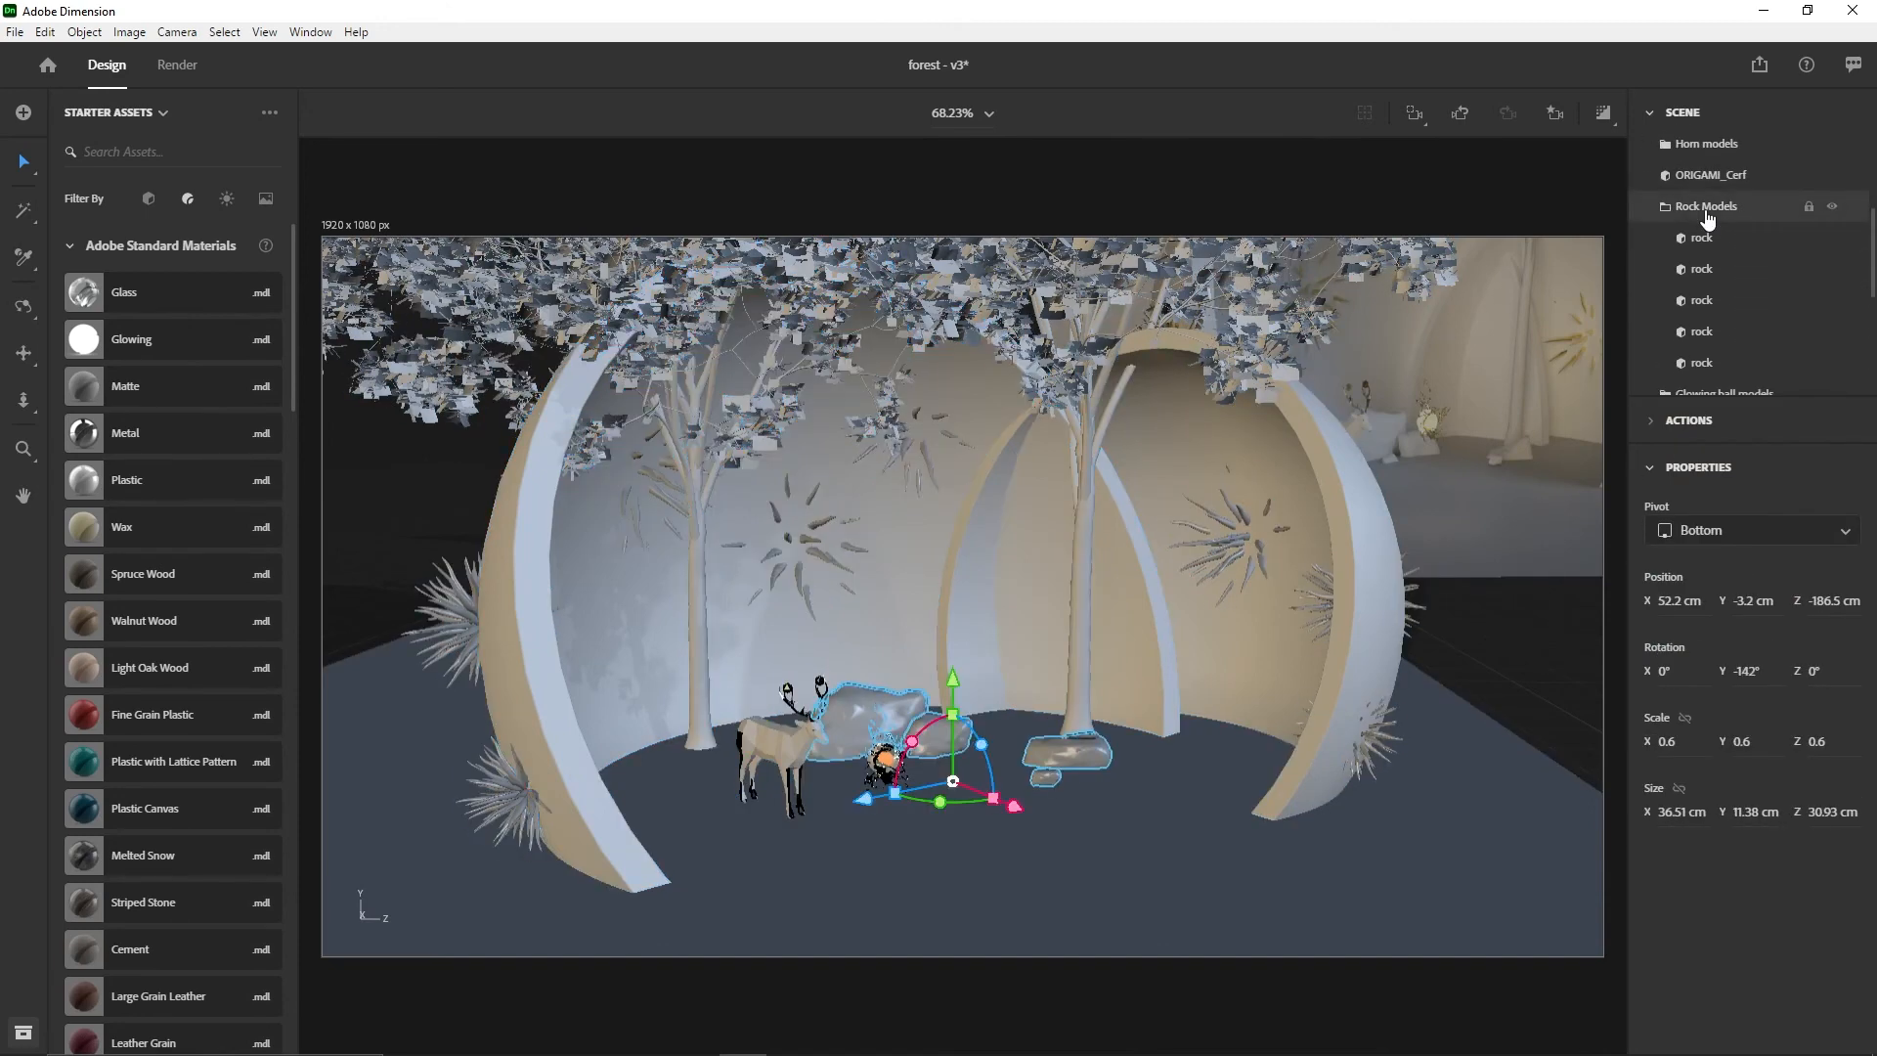
{"action": "left_click", "coordinate": [89, 391]}
{"action": "left_click", "coordinate": [1815, 300]}
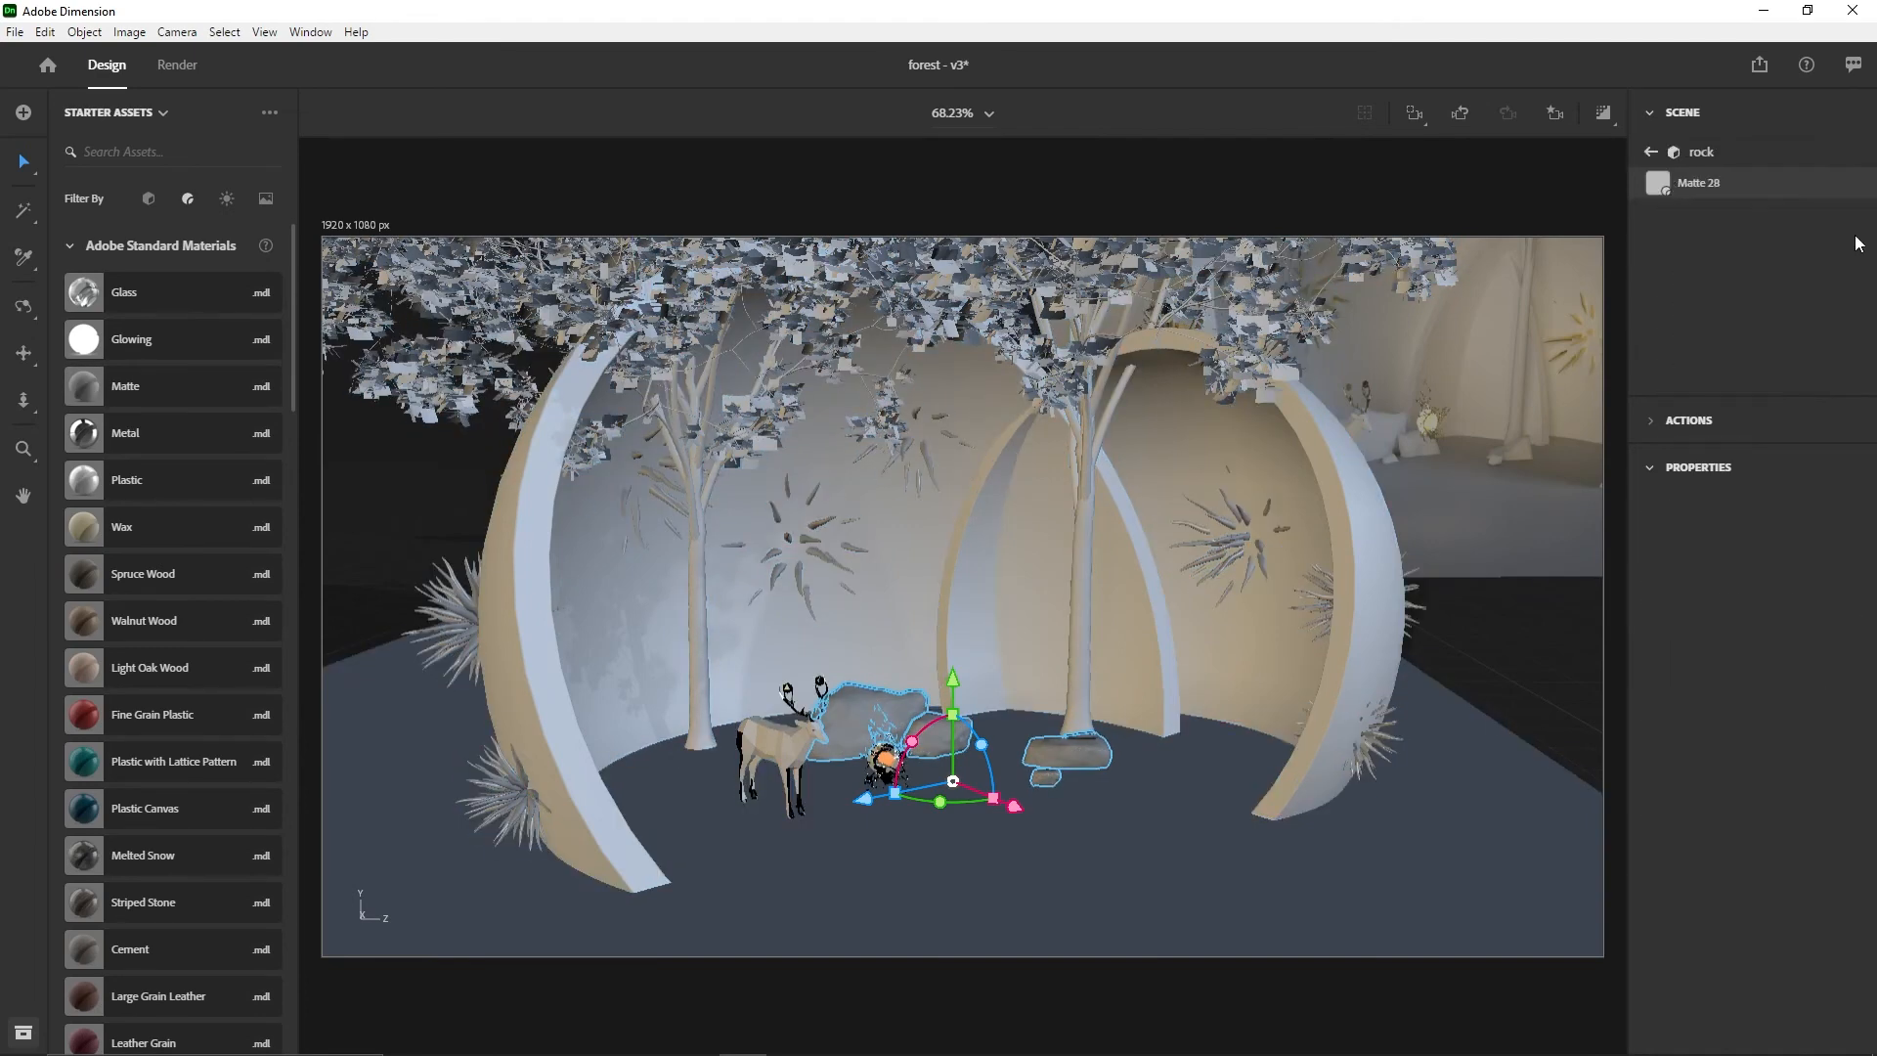
{"action": "left_click", "coordinate": [1849, 511]}
{"action": "left_click_drag", "start_coordinate": [1601, 398], "coordinate": [1523, 363]}
{"action": "left_click", "coordinate": [1763, 231]}
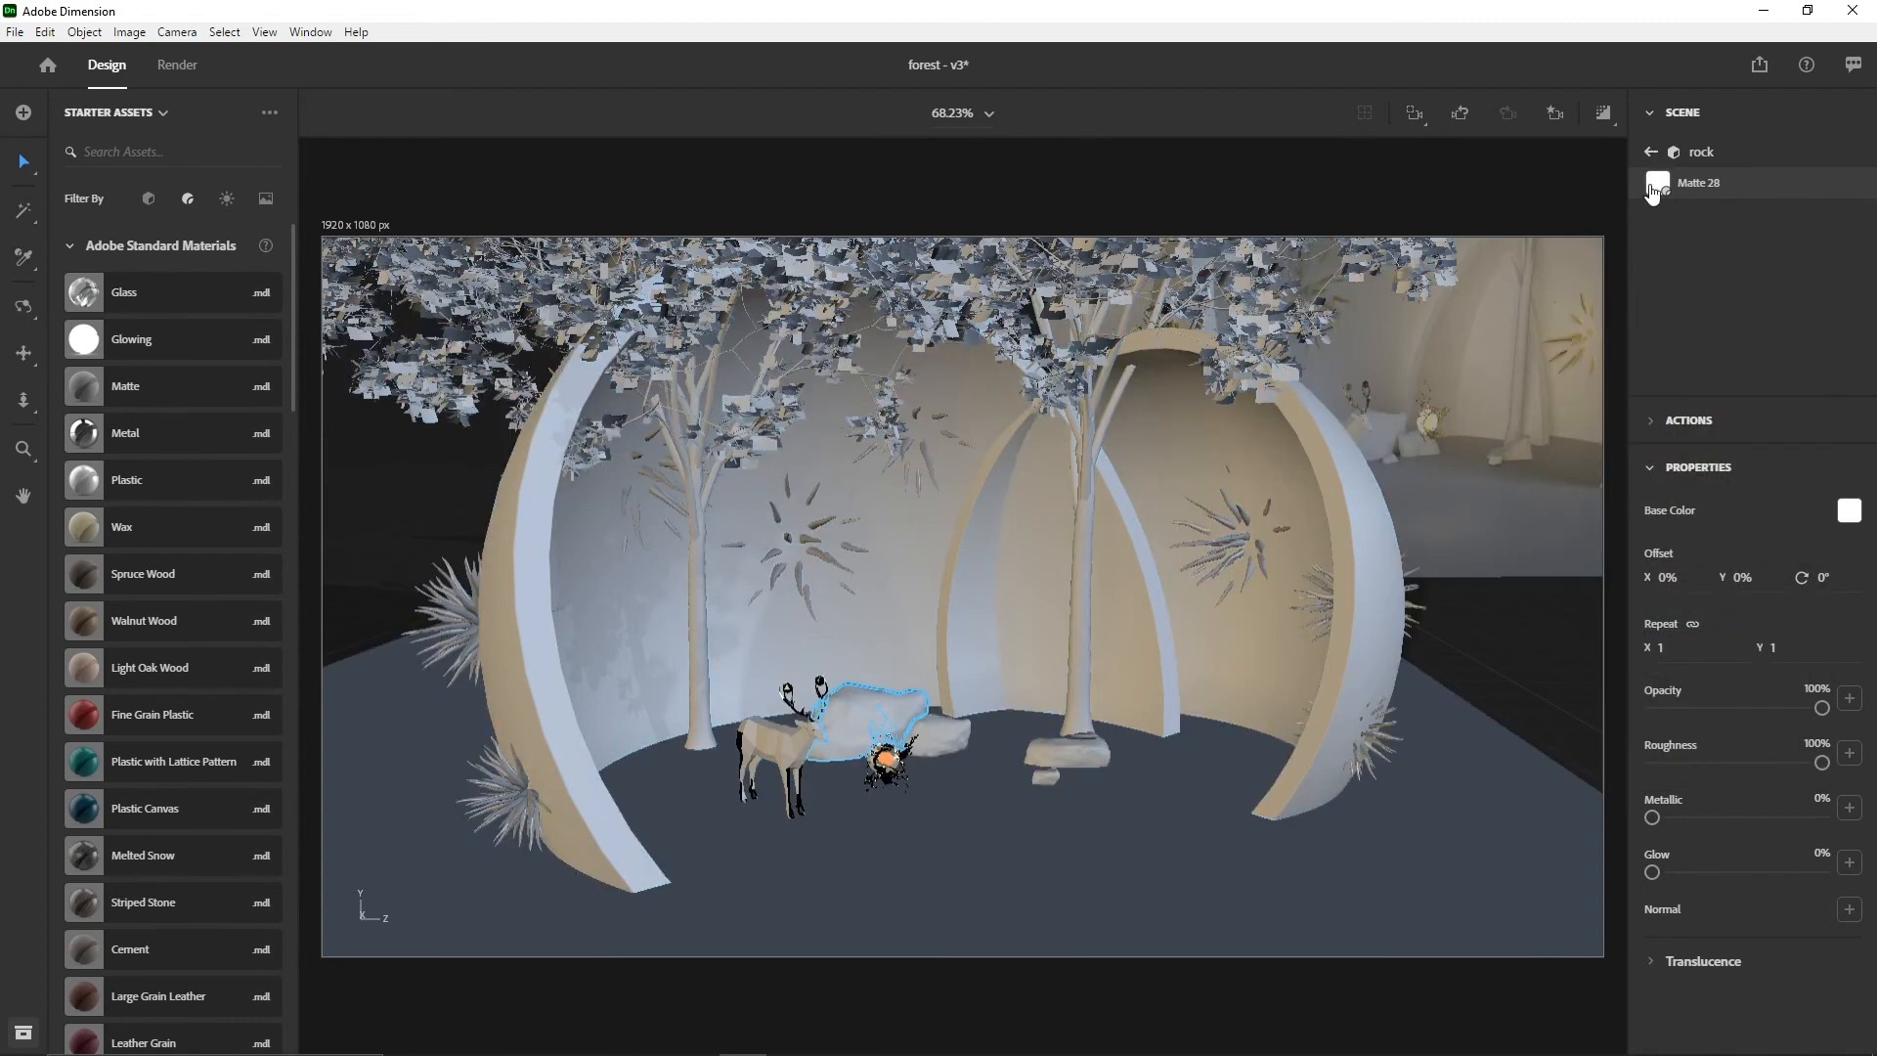
{"action": "left_click", "coordinate": [1651, 152]}
{"action": "left_click", "coordinate": [1666, 309]}
- Apply the Brass material to the stars group and collapse the group
{"action": "scroll", "coordinate": [1694, 313], "scroll_direction": "down", "scroll_amount": 1}
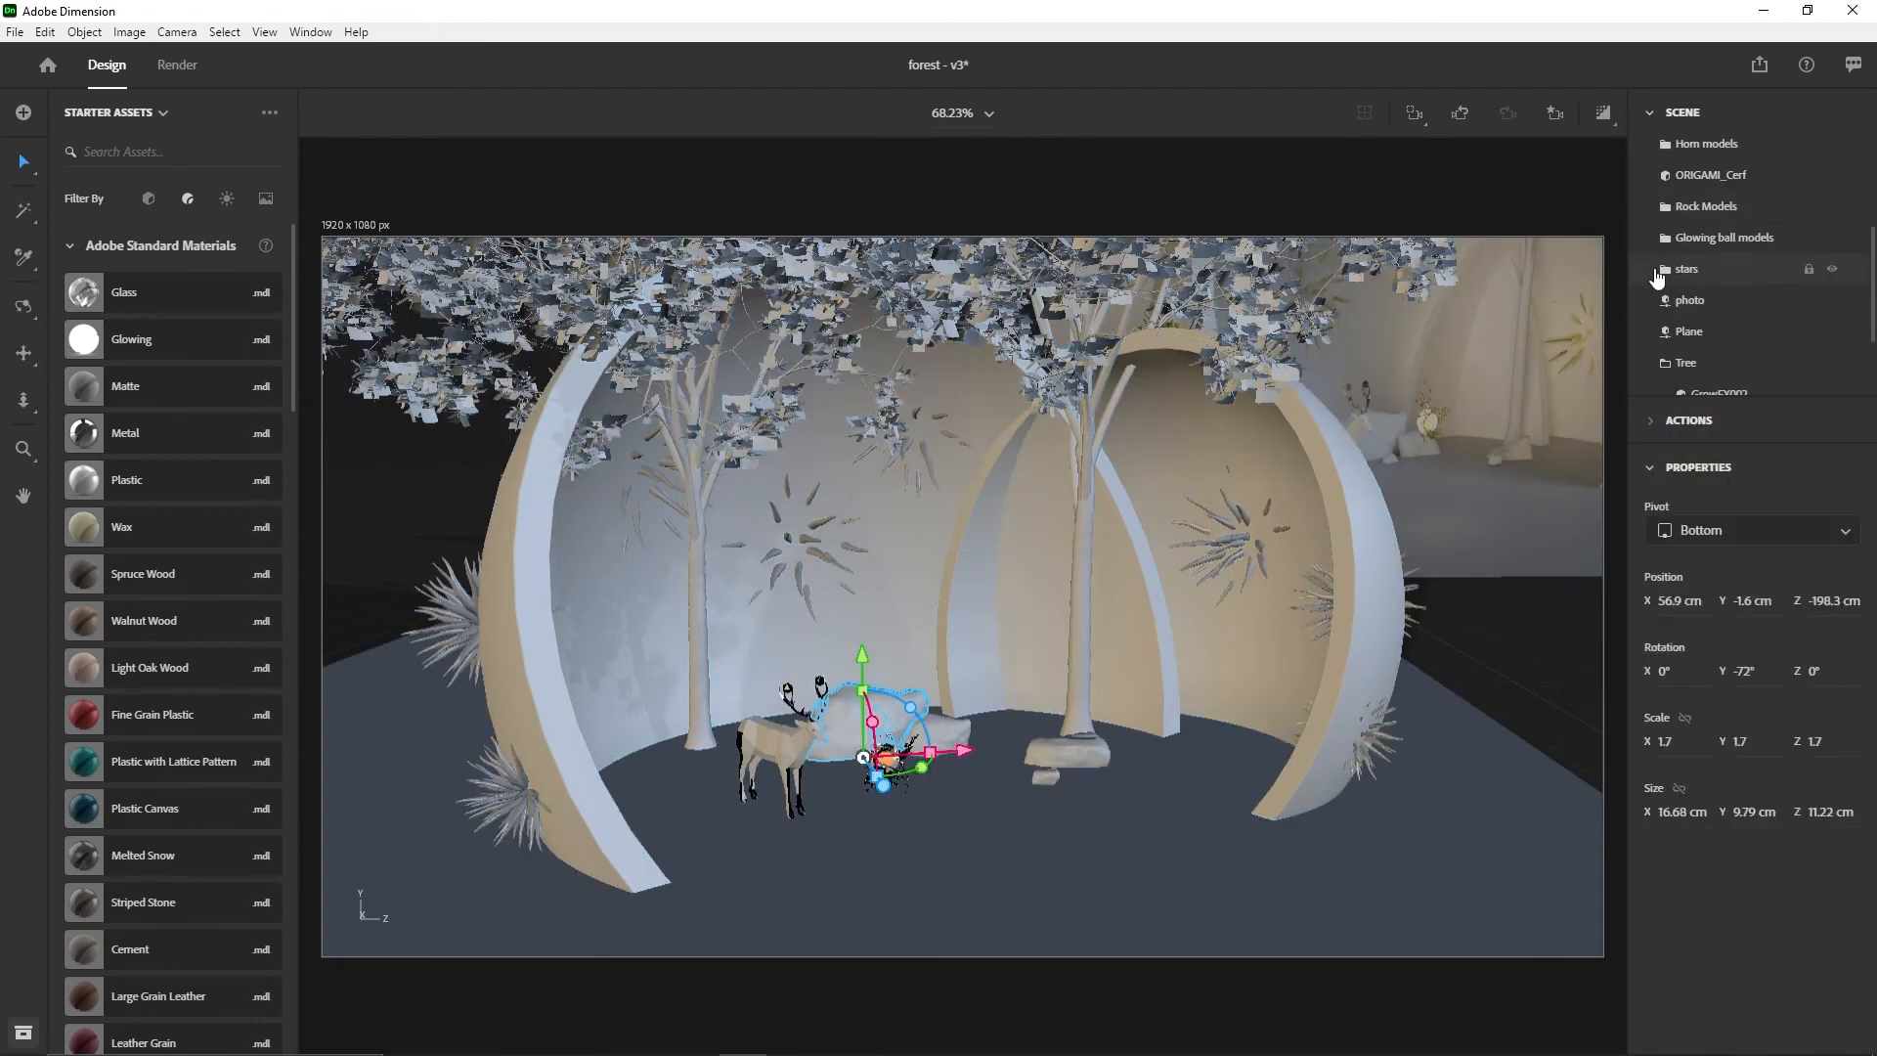
{"action": "left_click", "coordinate": [1666, 271]}
{"action": "left_click", "coordinate": [1728, 279]}
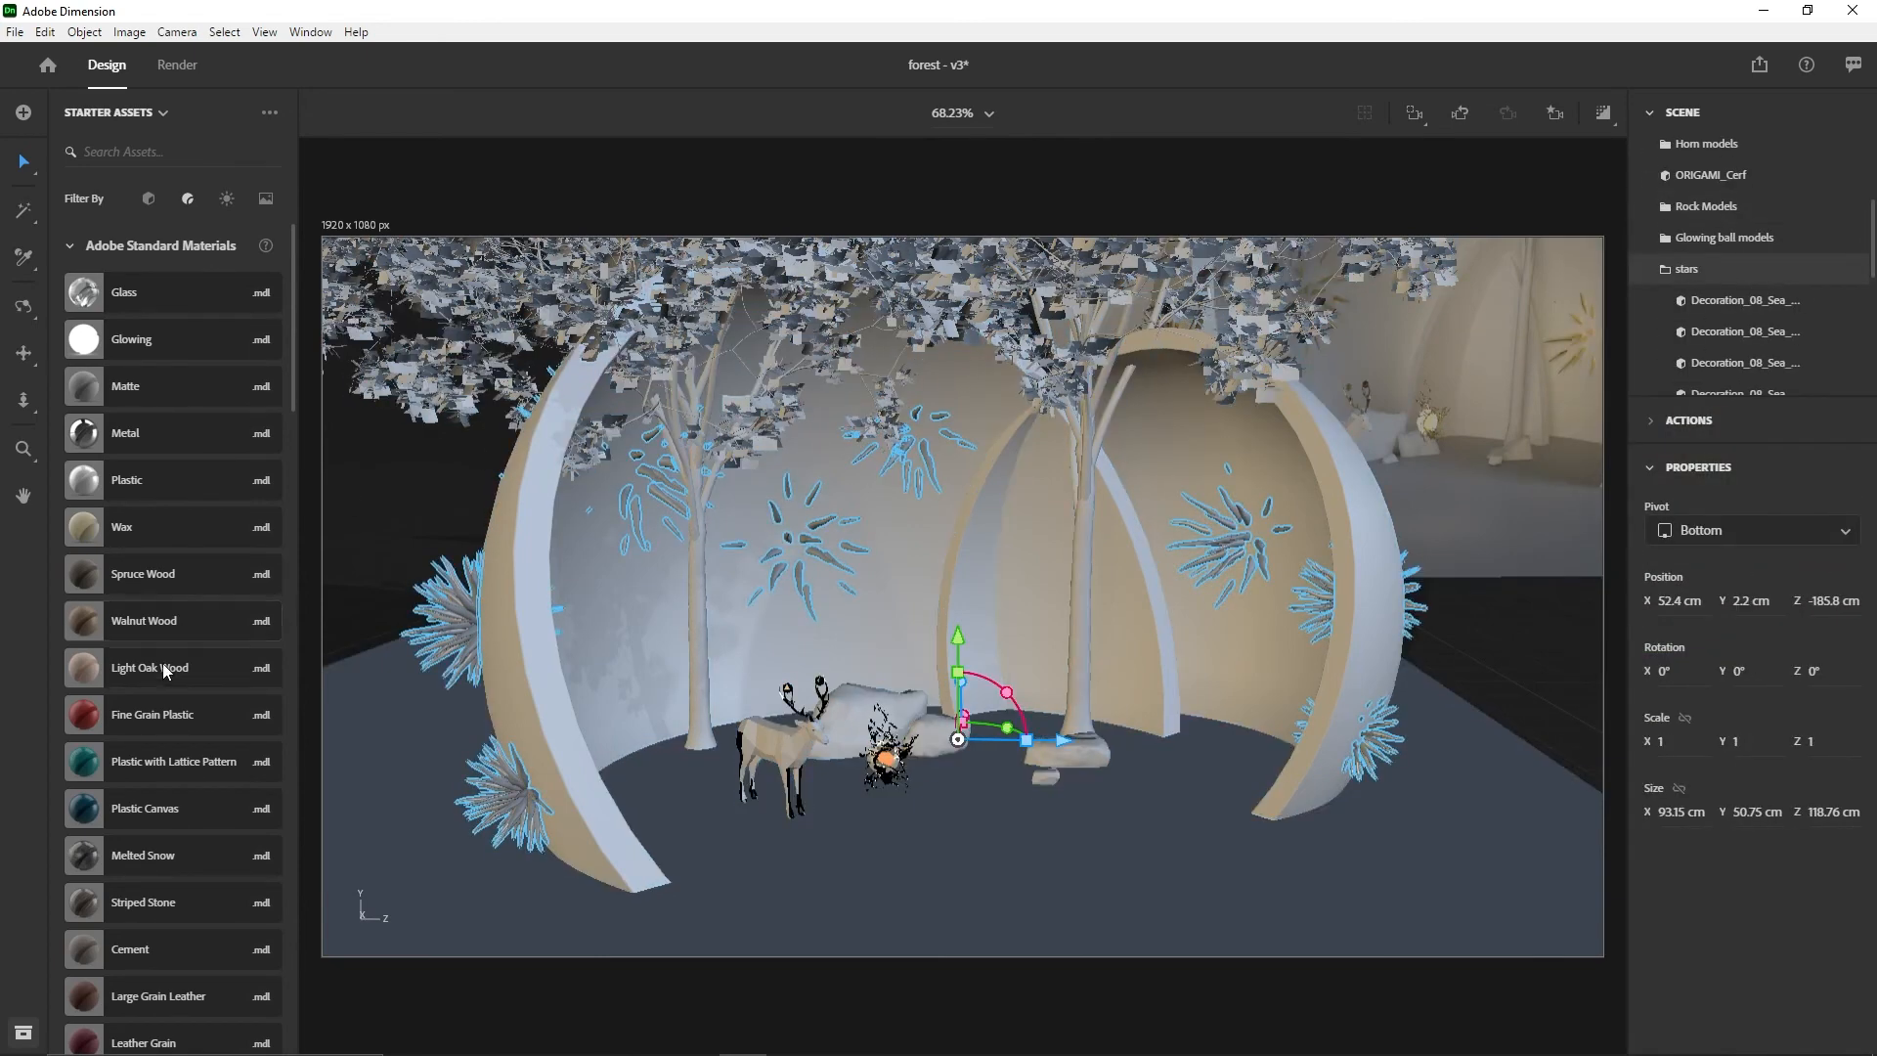
{"action": "scroll", "coordinate": [162, 663], "scroll_direction": "down", "scroll_amount": 4}
{"action": "scroll", "coordinate": [163, 663], "scroll_direction": "down", "scroll_amount": 15}
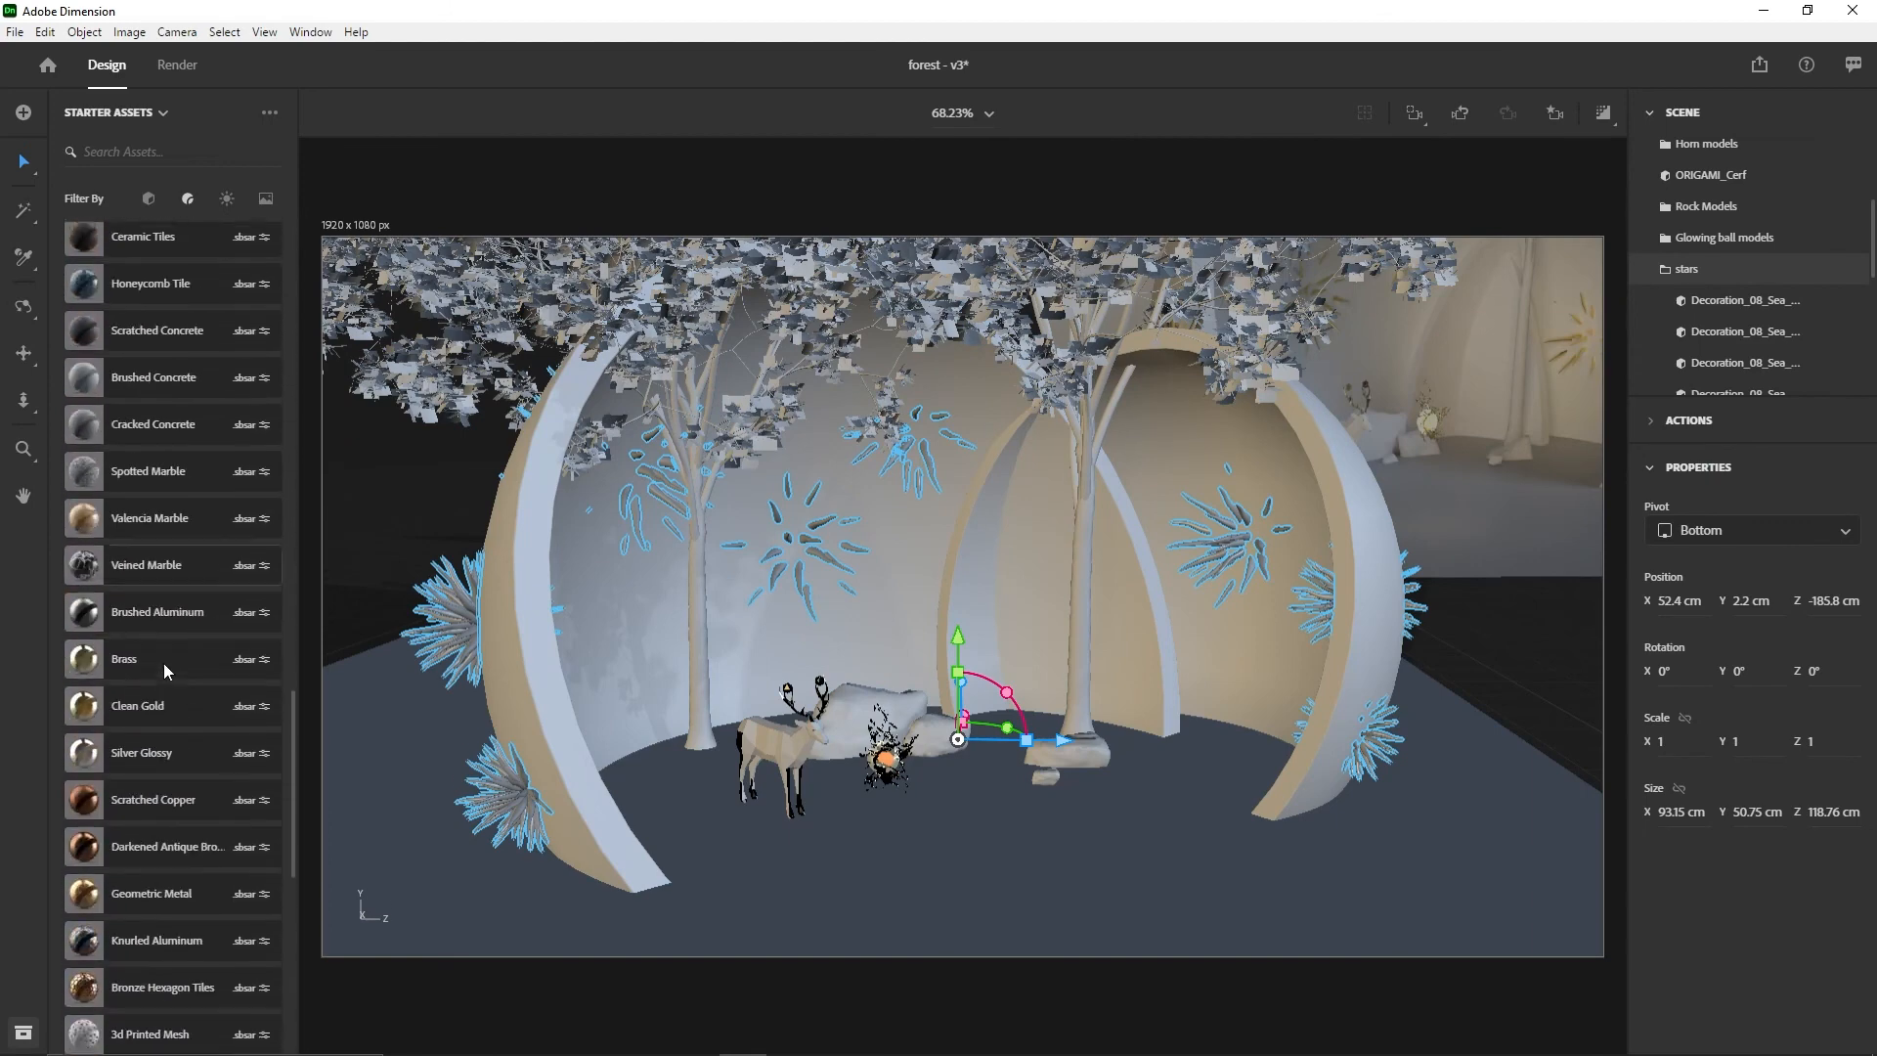
{"action": "left_click", "coordinate": [124, 652]}
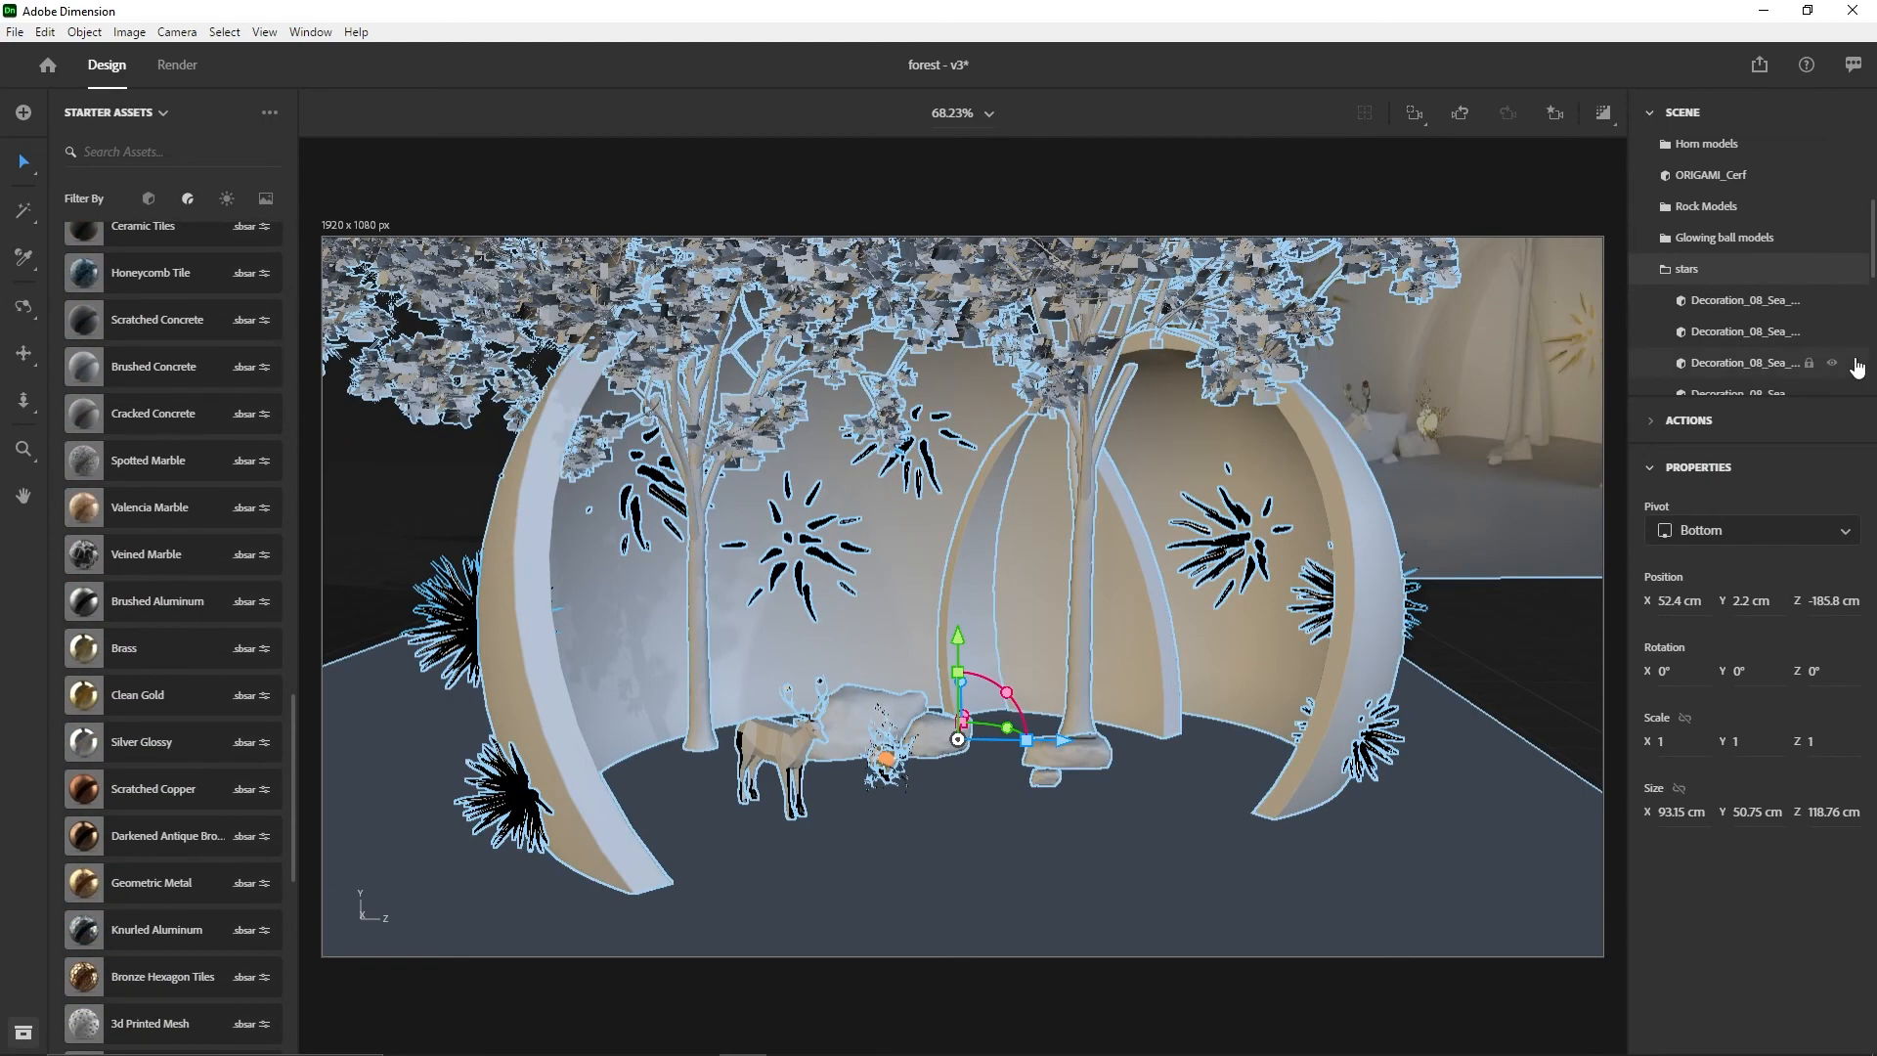
{"action": "left_click", "coordinate": [1665, 273]}
- Collapse the Tree group in the scene hierarchy
{"action": "scroll", "coordinate": [1666, 276], "scroll_direction": "down", "scroll_amount": 2}
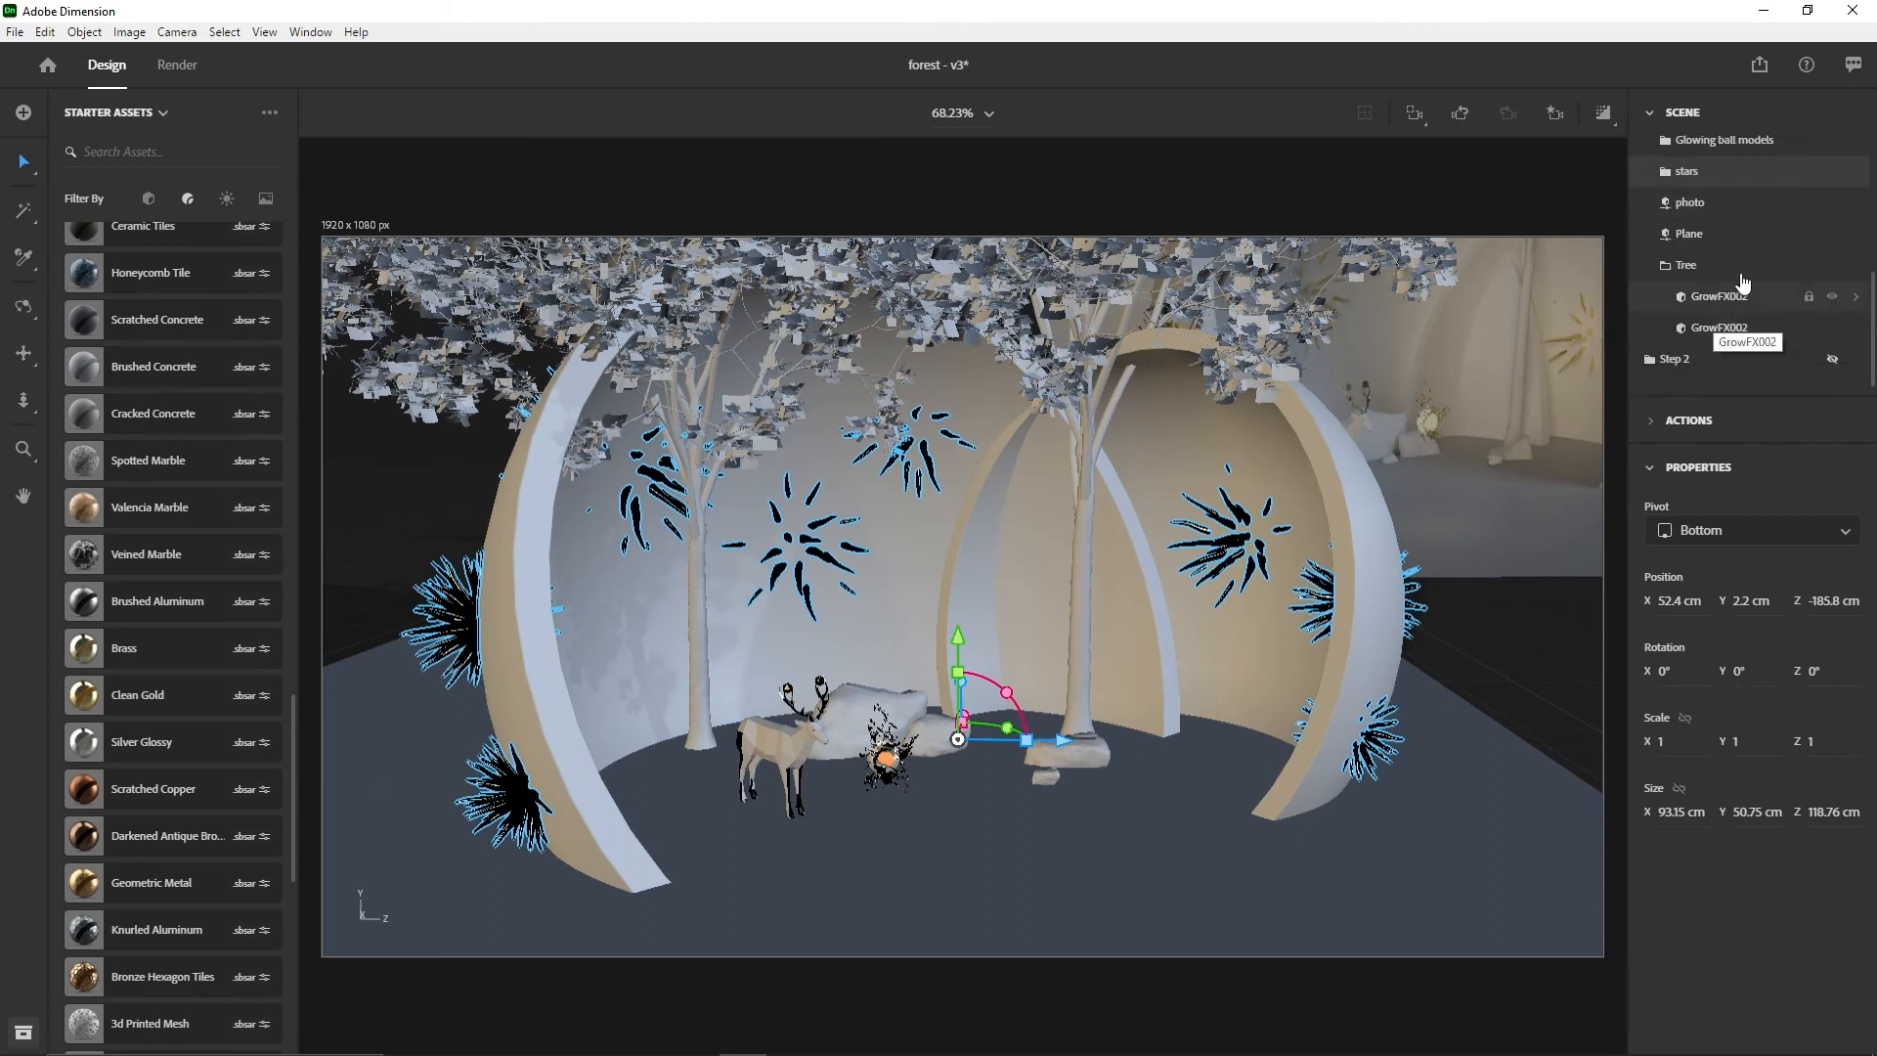
{"action": "left_click", "coordinate": [1667, 273]}
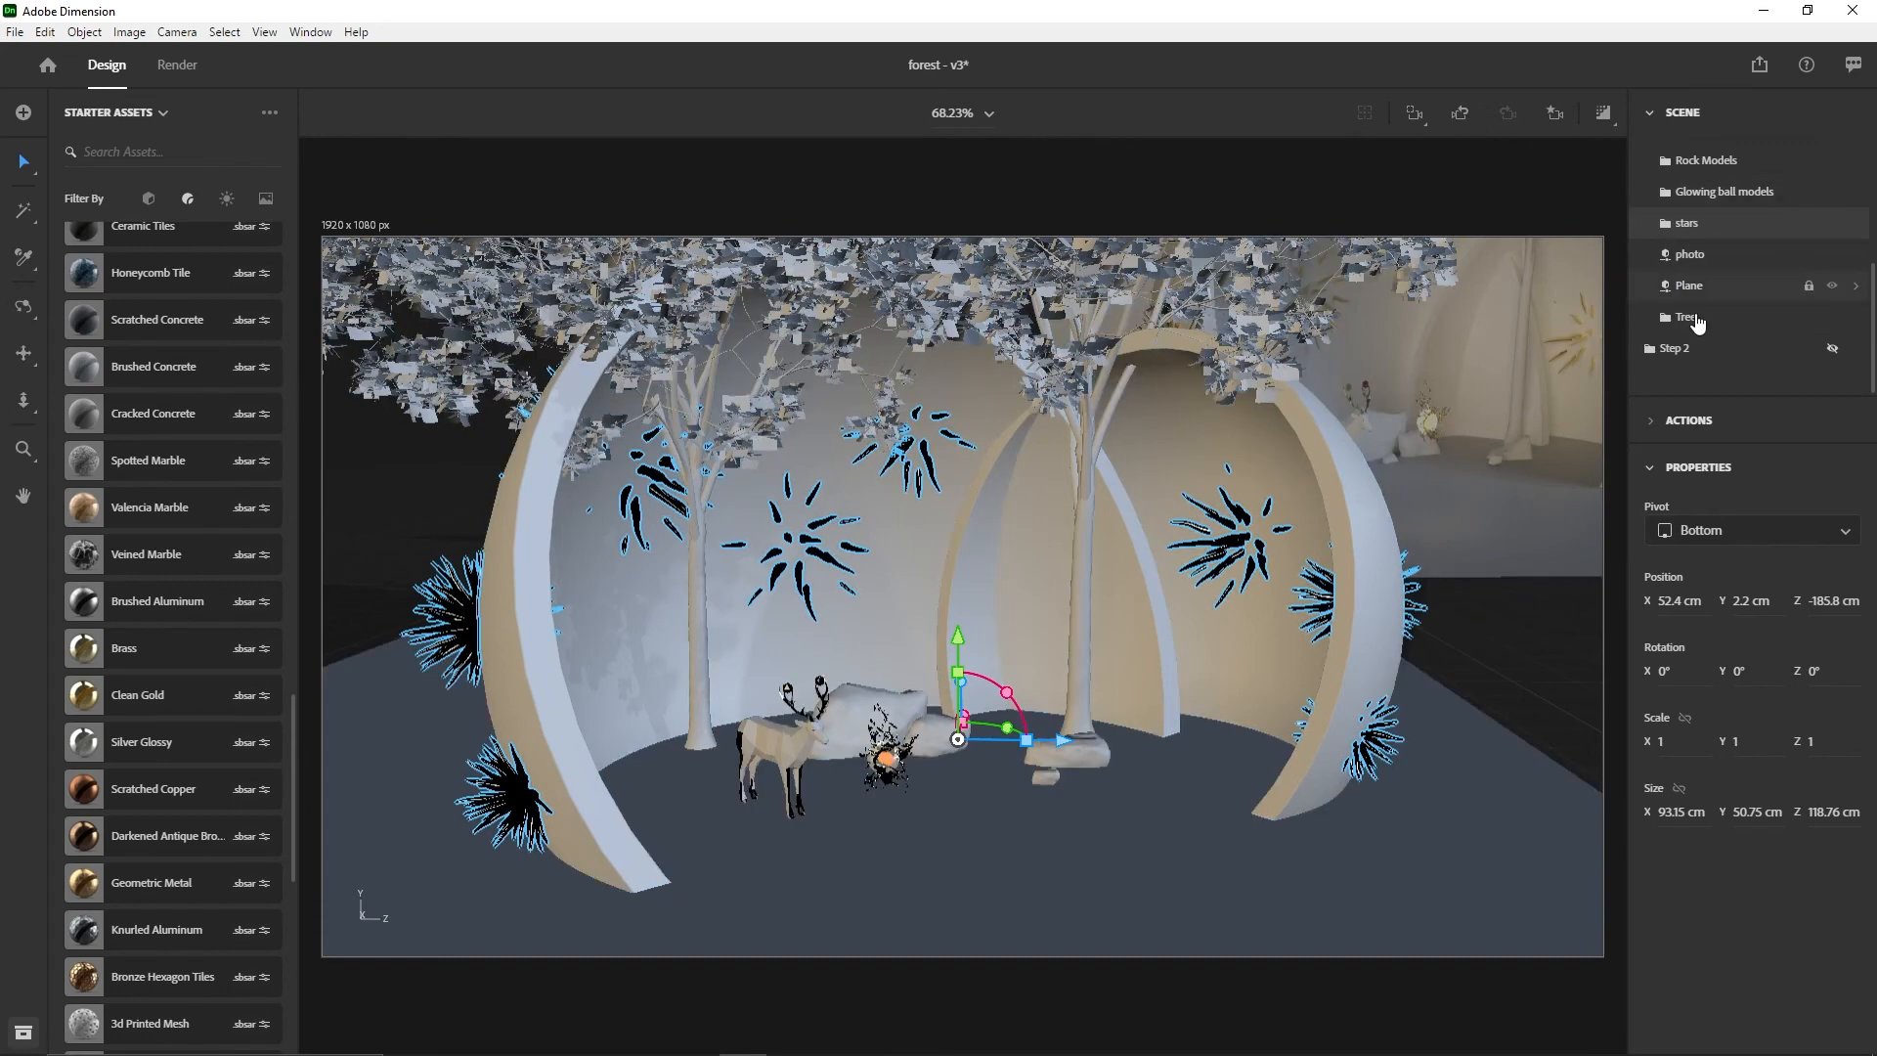
{"action": "scroll", "coordinate": [1714, 303], "scroll_direction": "up", "scroll_amount": 2}
{"action": "scroll", "coordinate": [1714, 303], "scroll_direction": "up", "scroll_amount": 3}
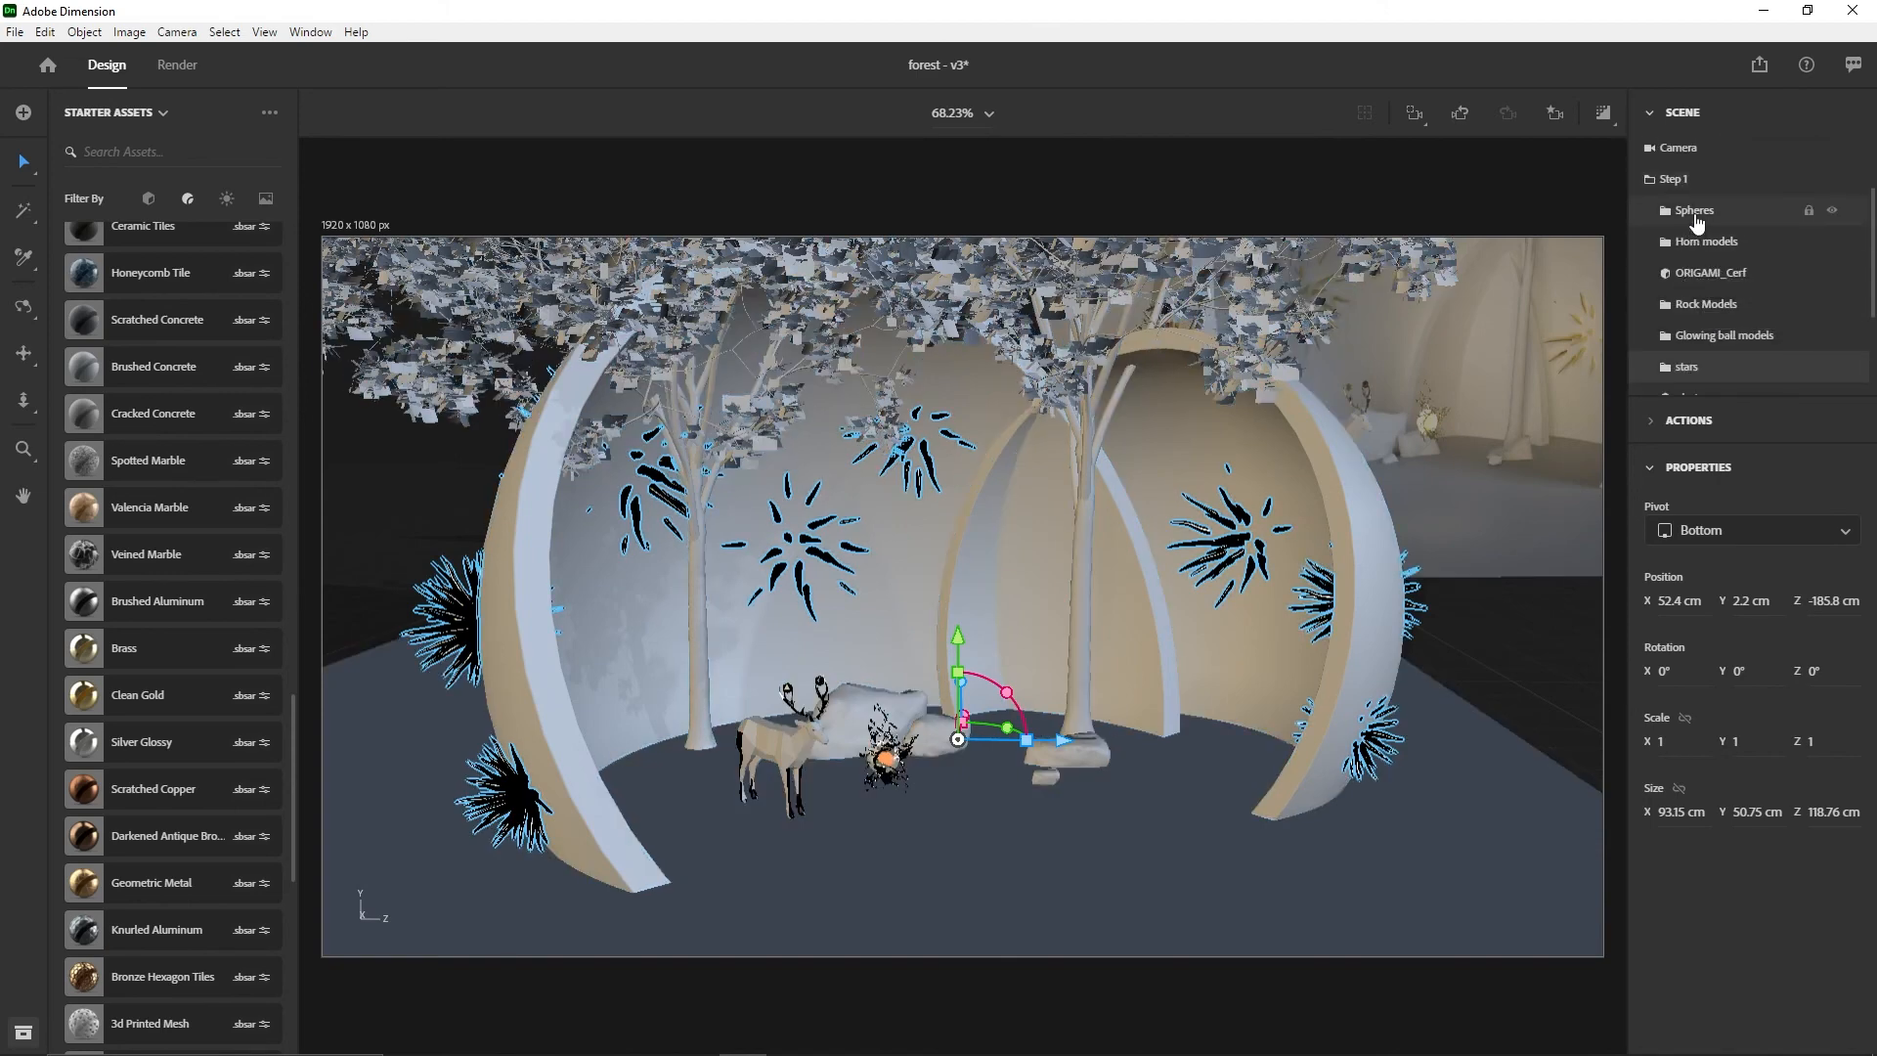
- Expand the Rock Models group in the scene hierarchy and select its first four rock models together
{"action": "scroll", "coordinate": [1686, 230], "scroll_direction": "down", "scroll_amount": 3}
{"action": "left_click", "coordinate": [1686, 210]}
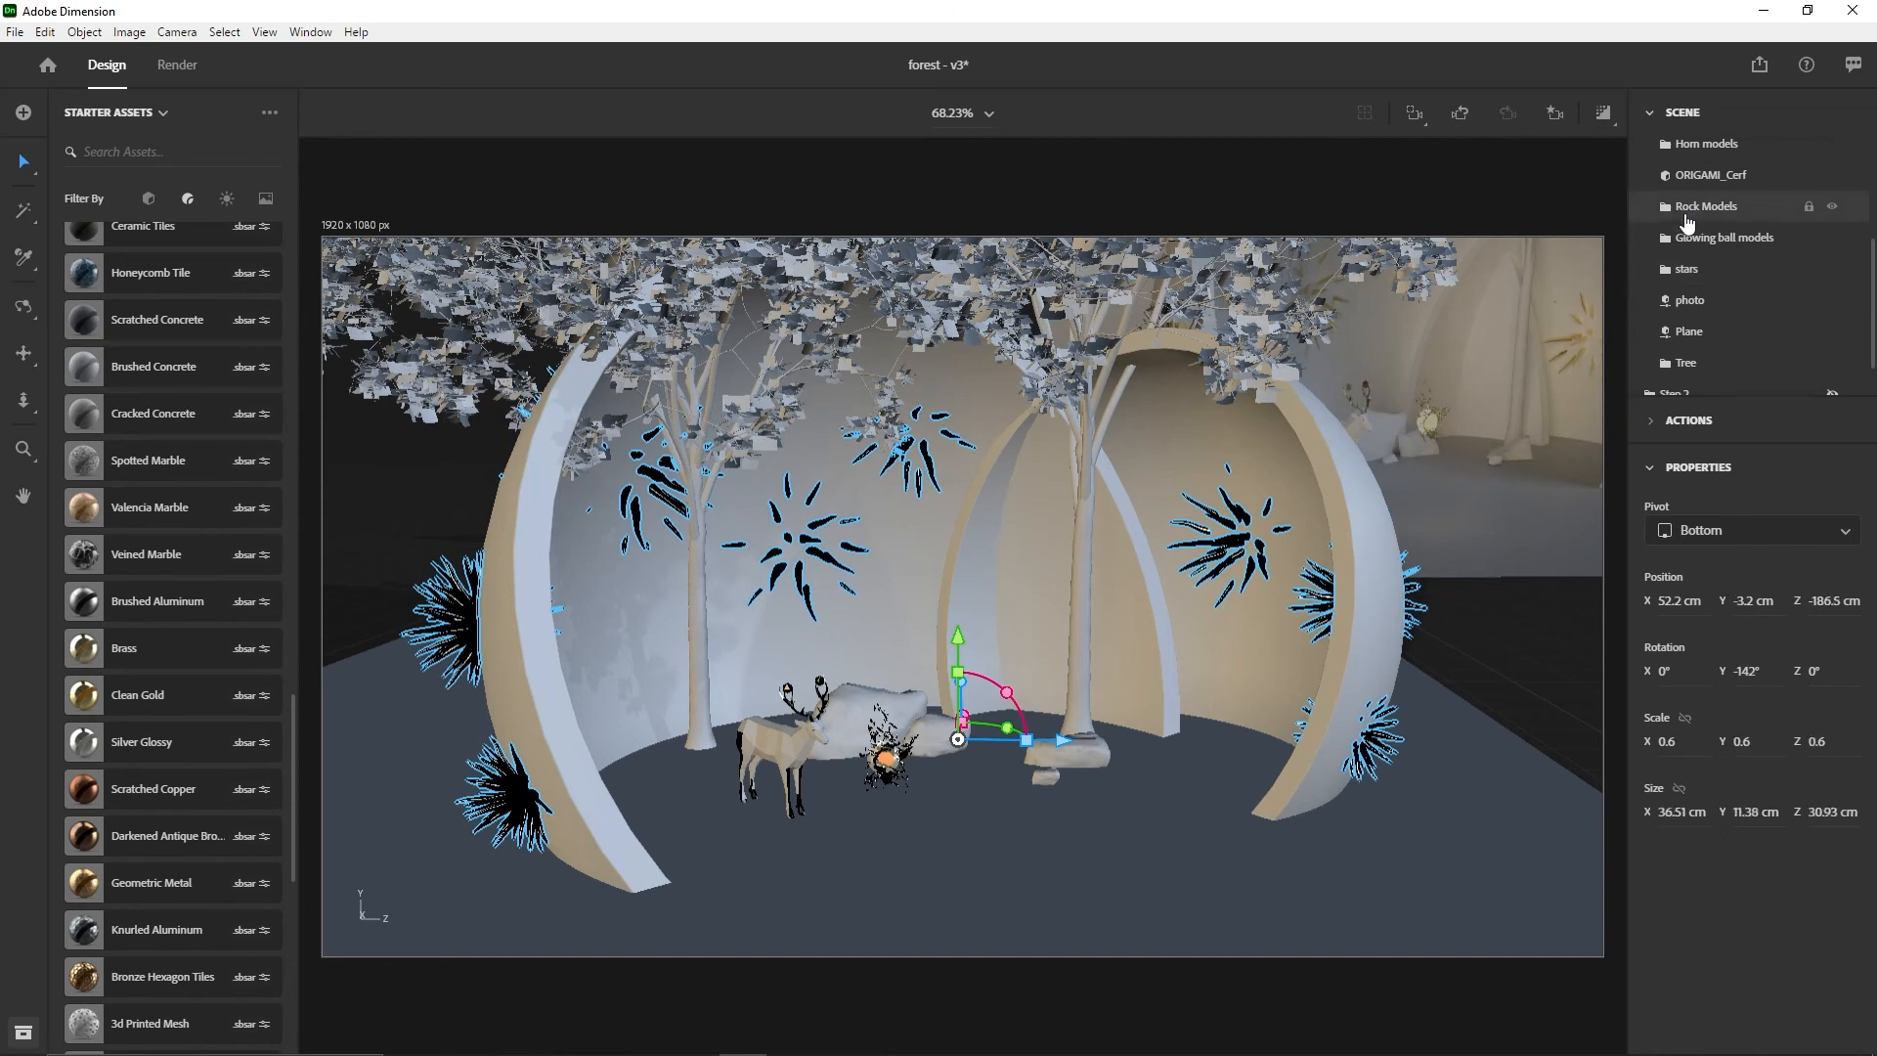
{"action": "left_click", "coordinate": [1665, 206]}
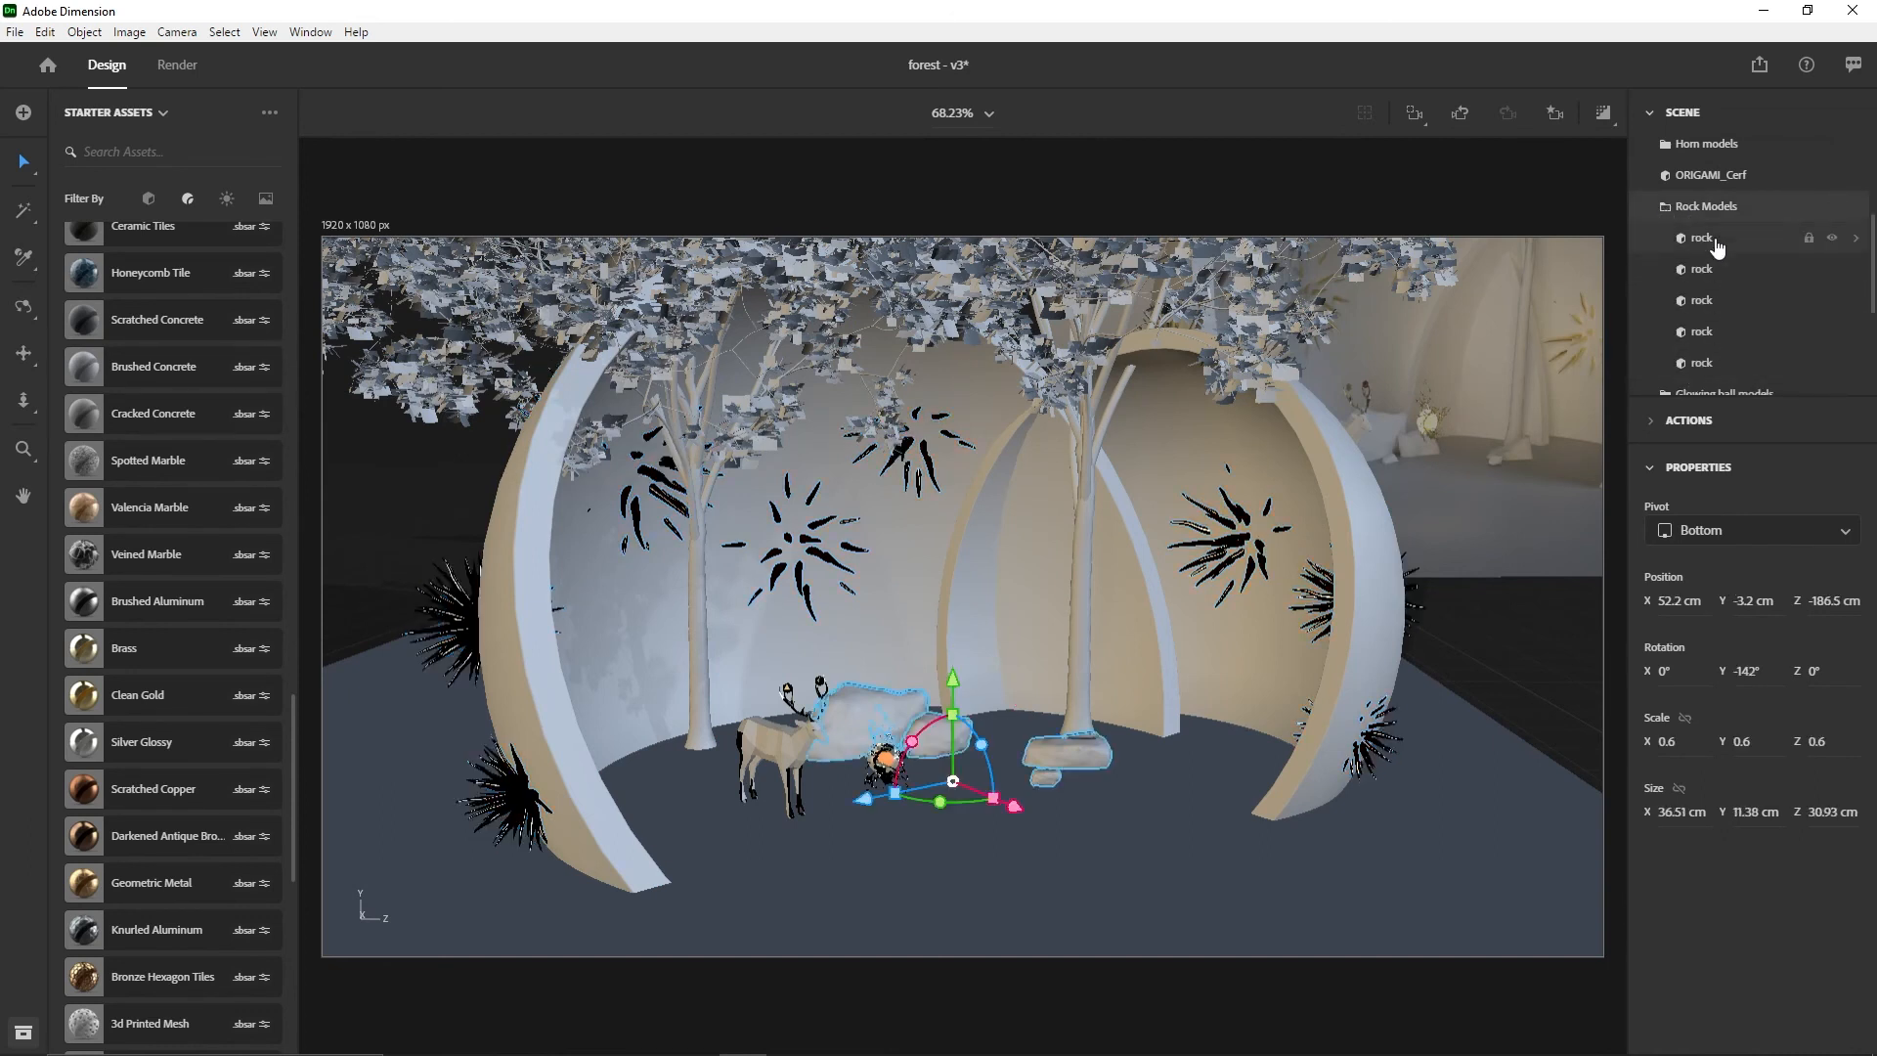
{"action": "left_click", "coordinate": [1667, 208]}
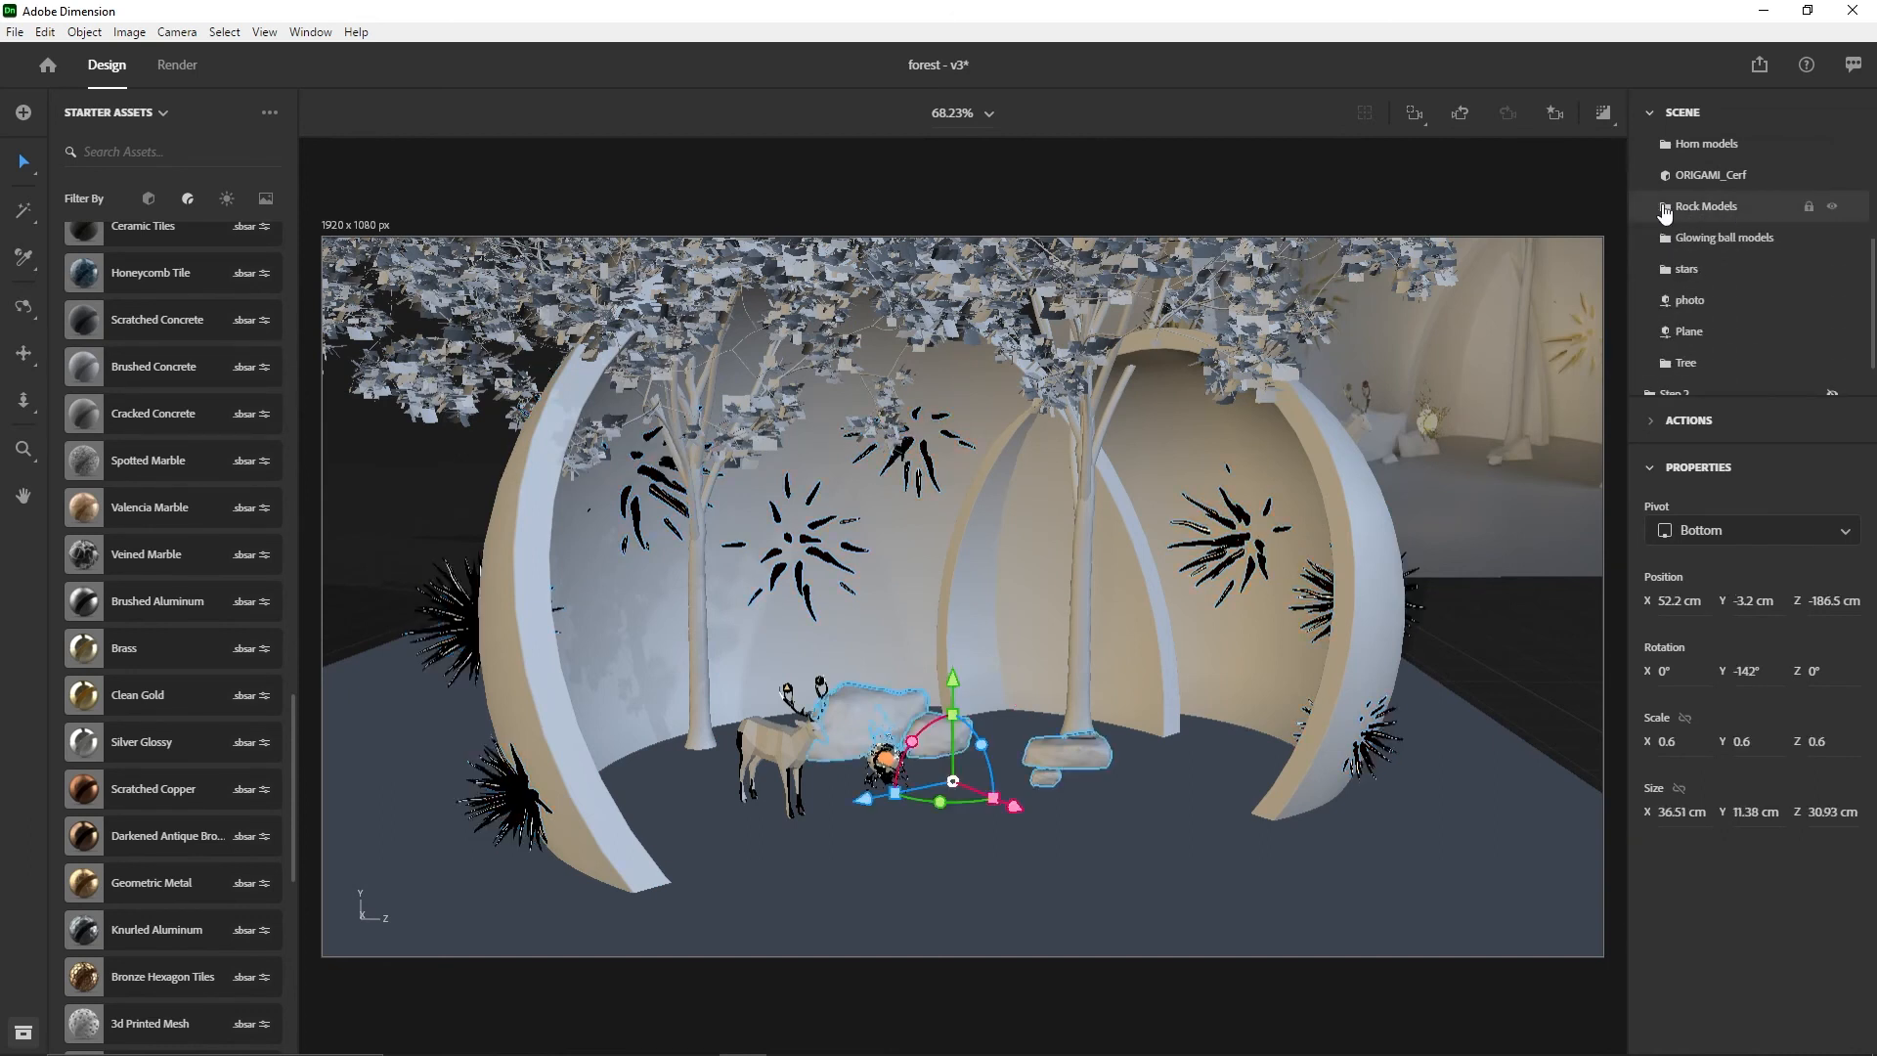
{"action": "left_click", "coordinate": [1666, 209]}
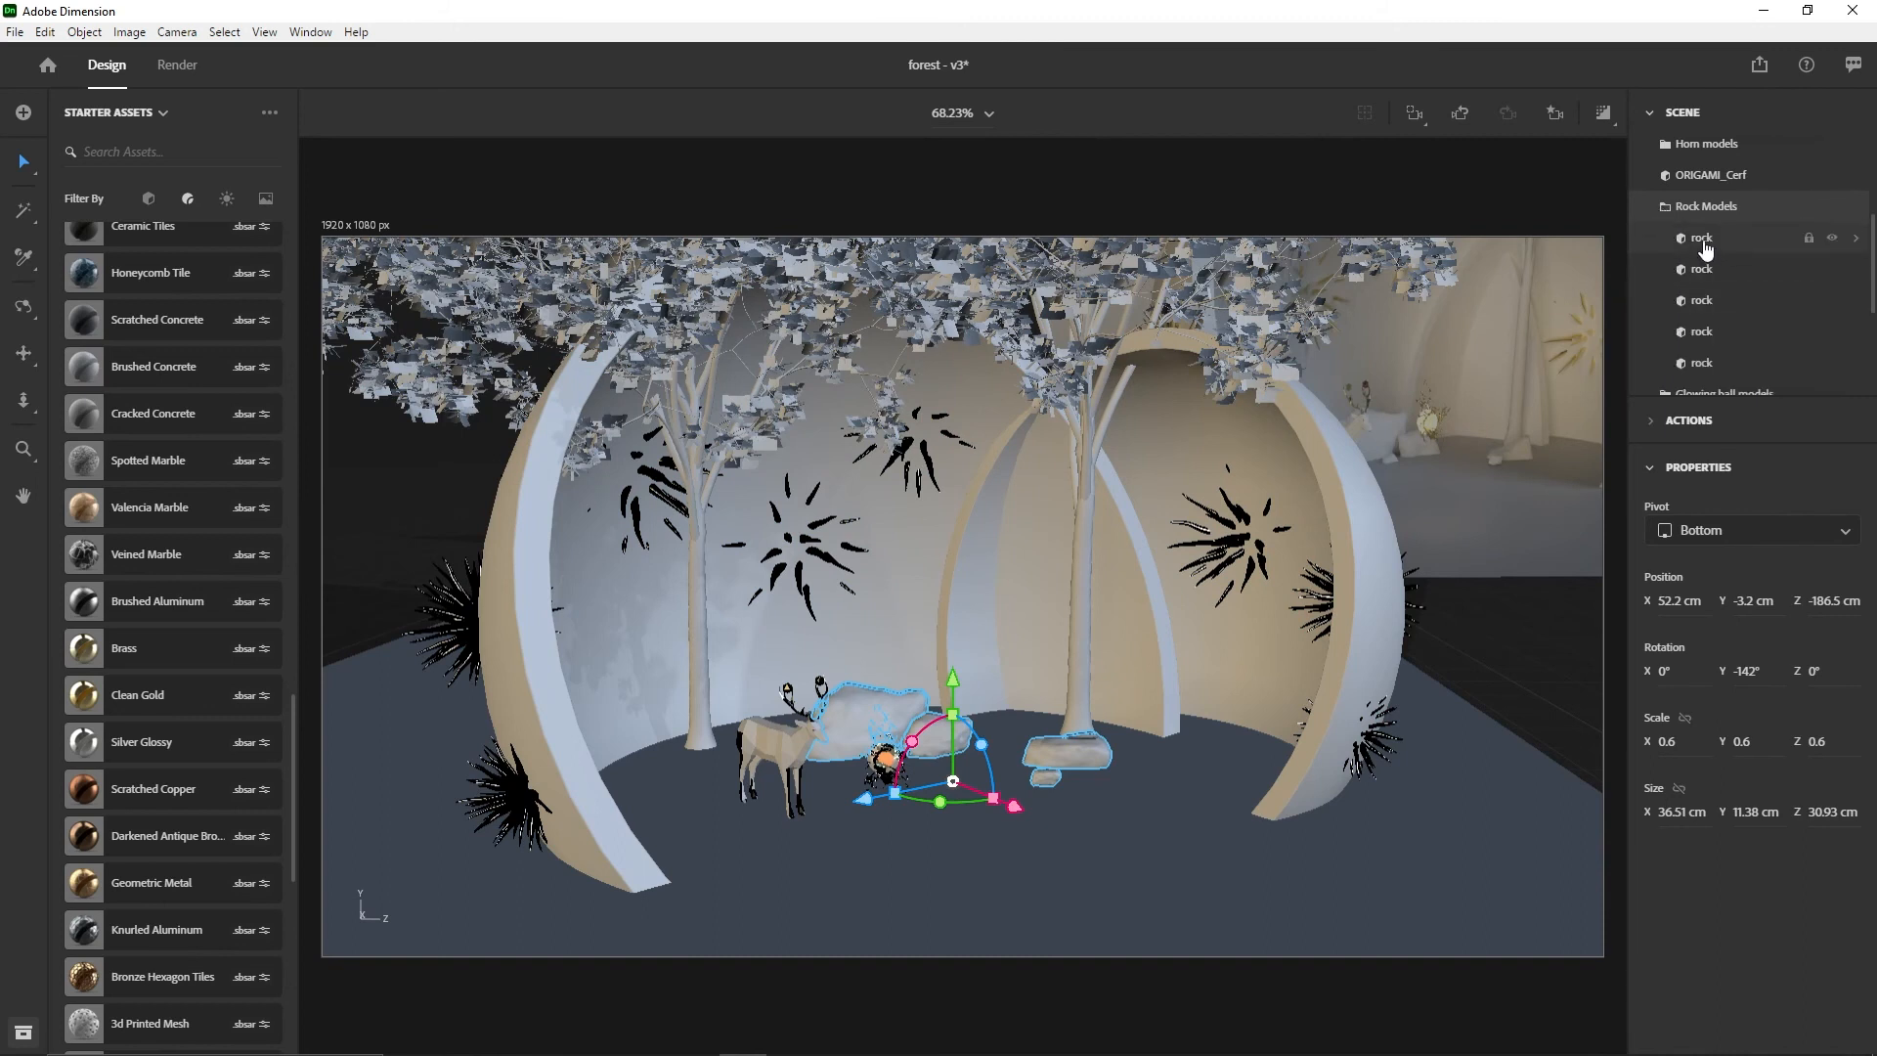
{"action": "left_click", "coordinate": [1705, 249]}
{"action": "left_click", "coordinate": [1721, 334], "text": "shift"}
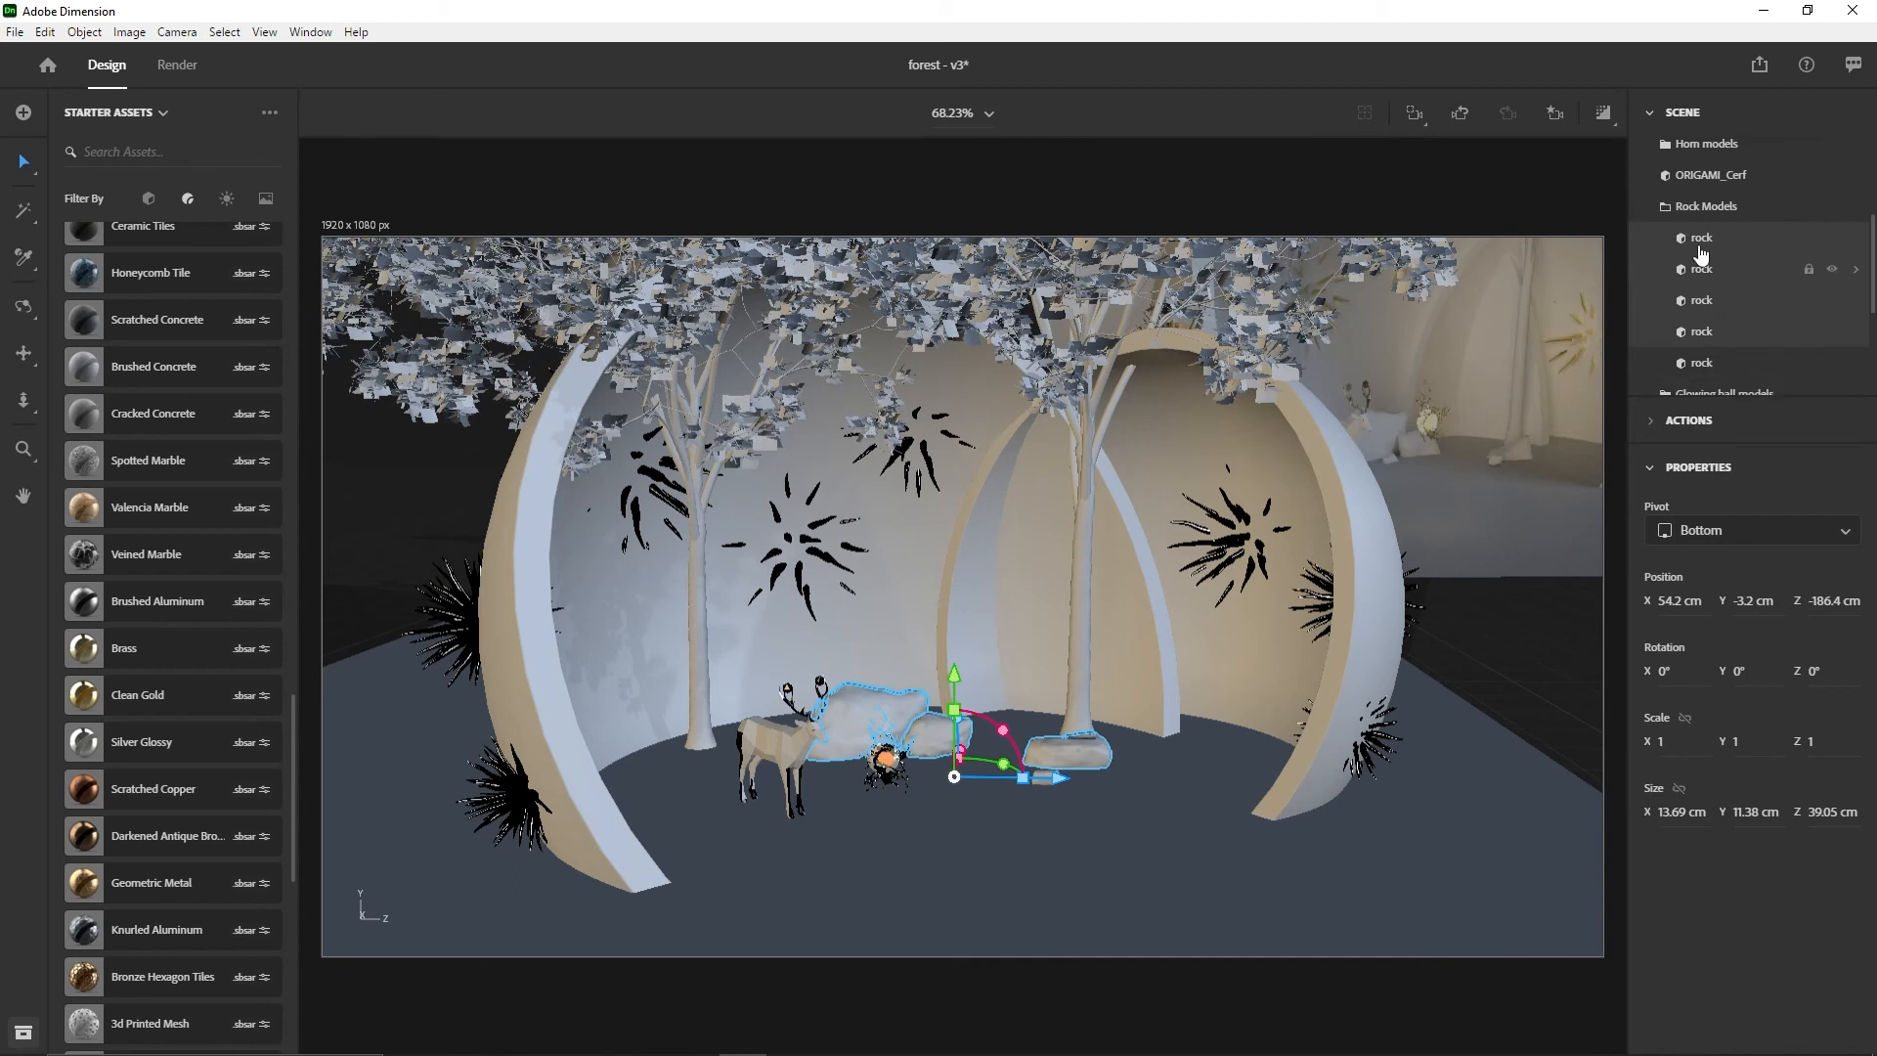
- Show the actions available for the selected rocks, and select the whole Rock Models group with its contents expanded
{"action": "left_click", "coordinate": [1655, 423]}
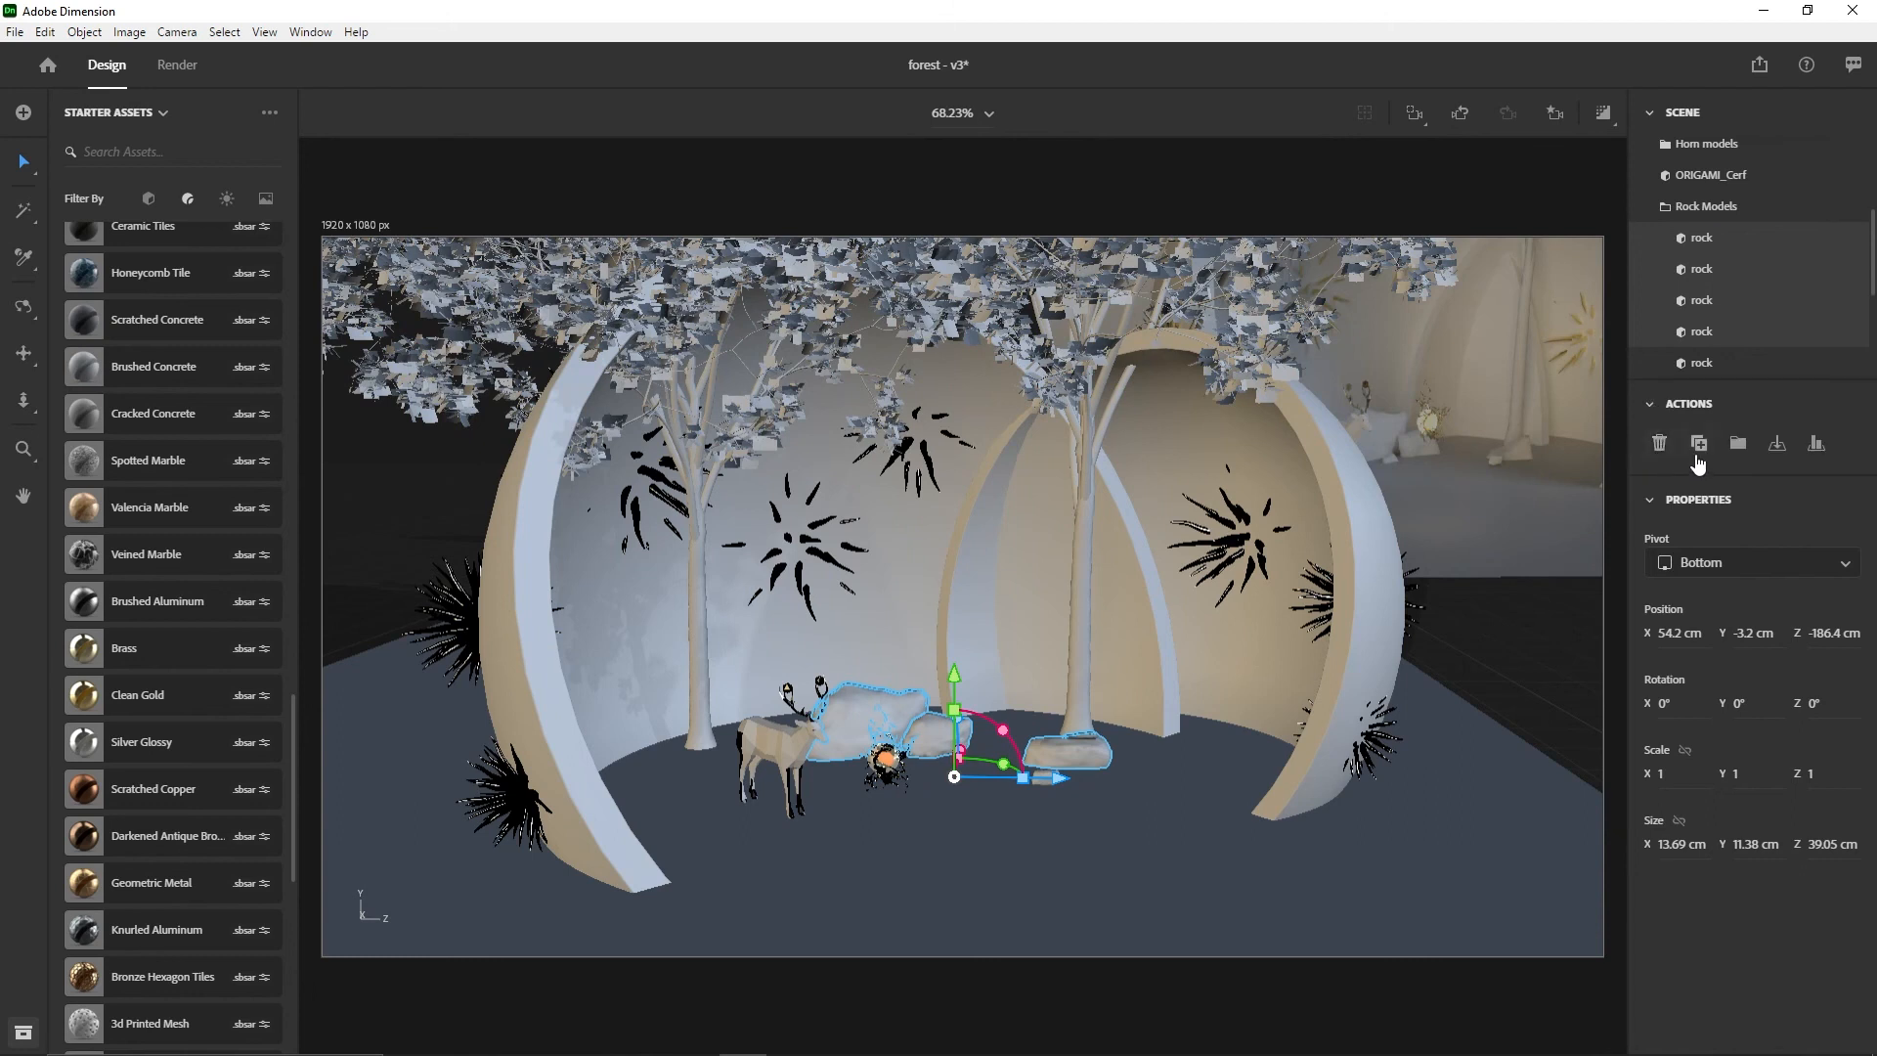
{"action": "left_click", "coordinate": [1666, 209]}
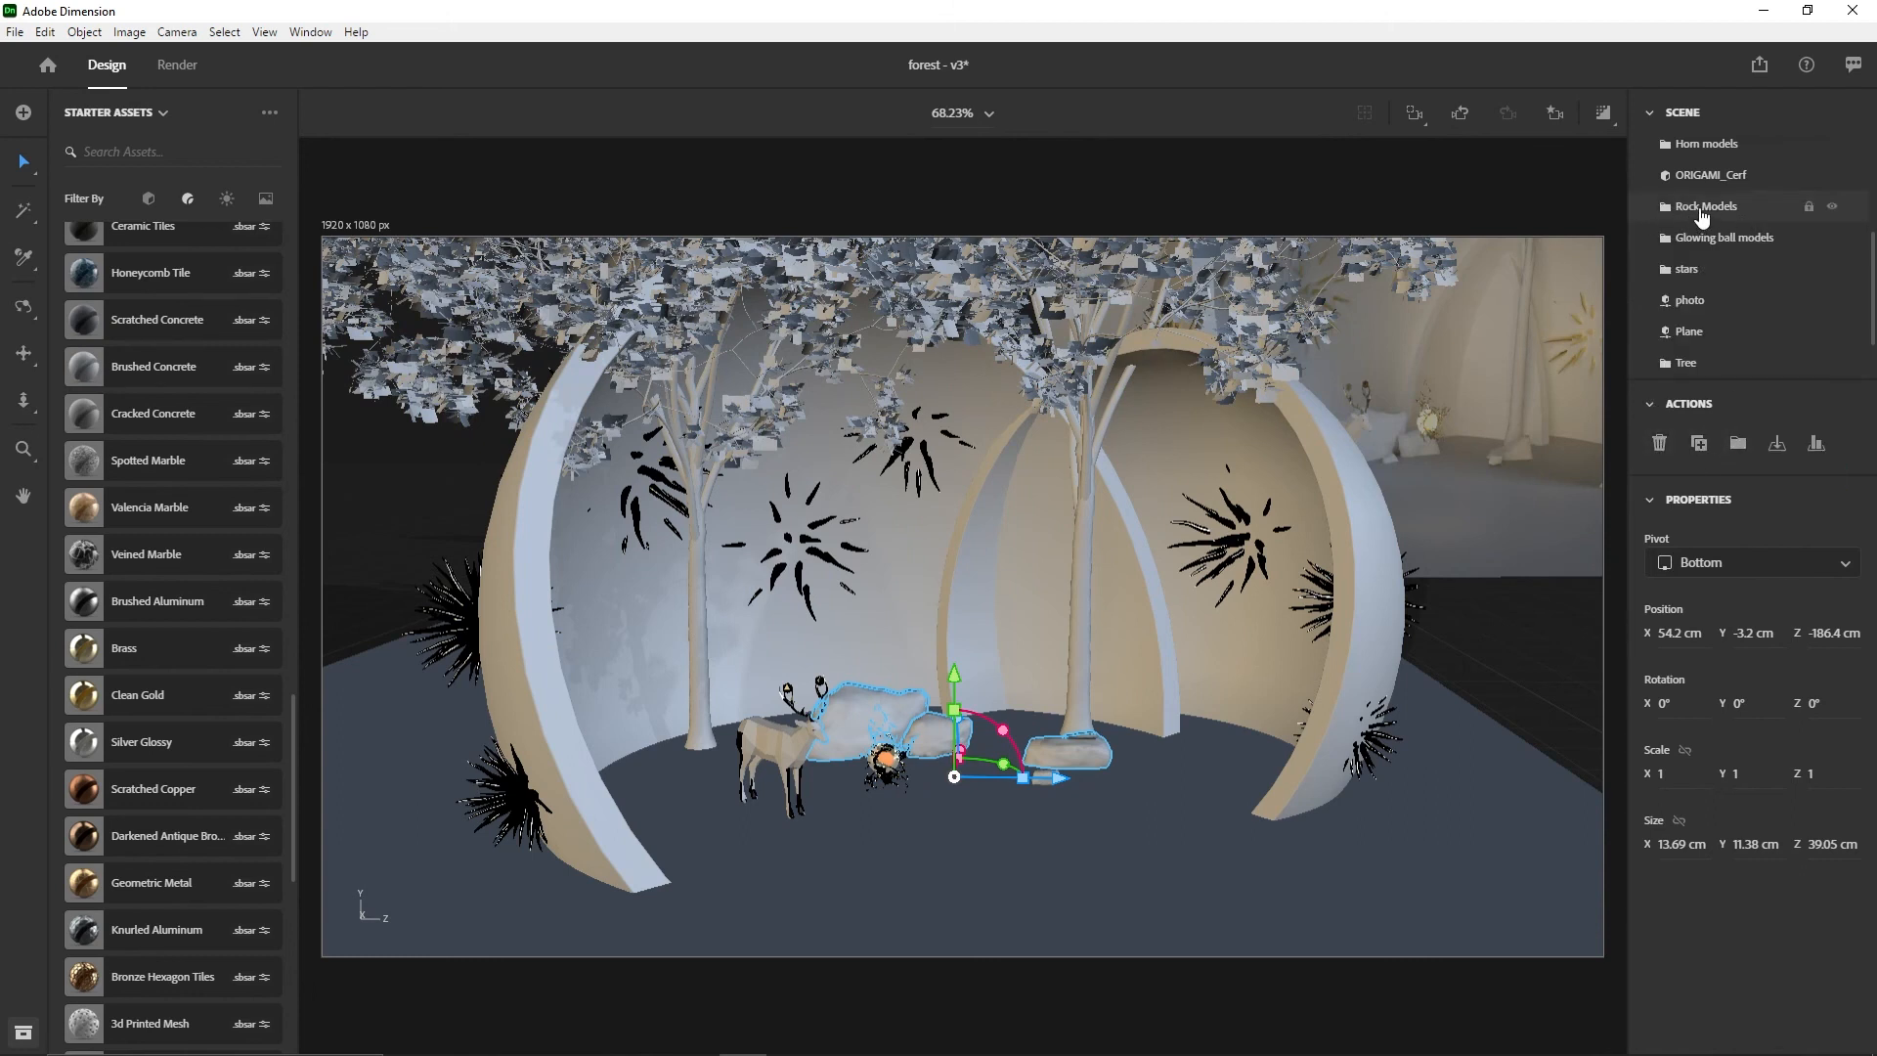
{"action": "left_click", "coordinate": [1666, 210]}
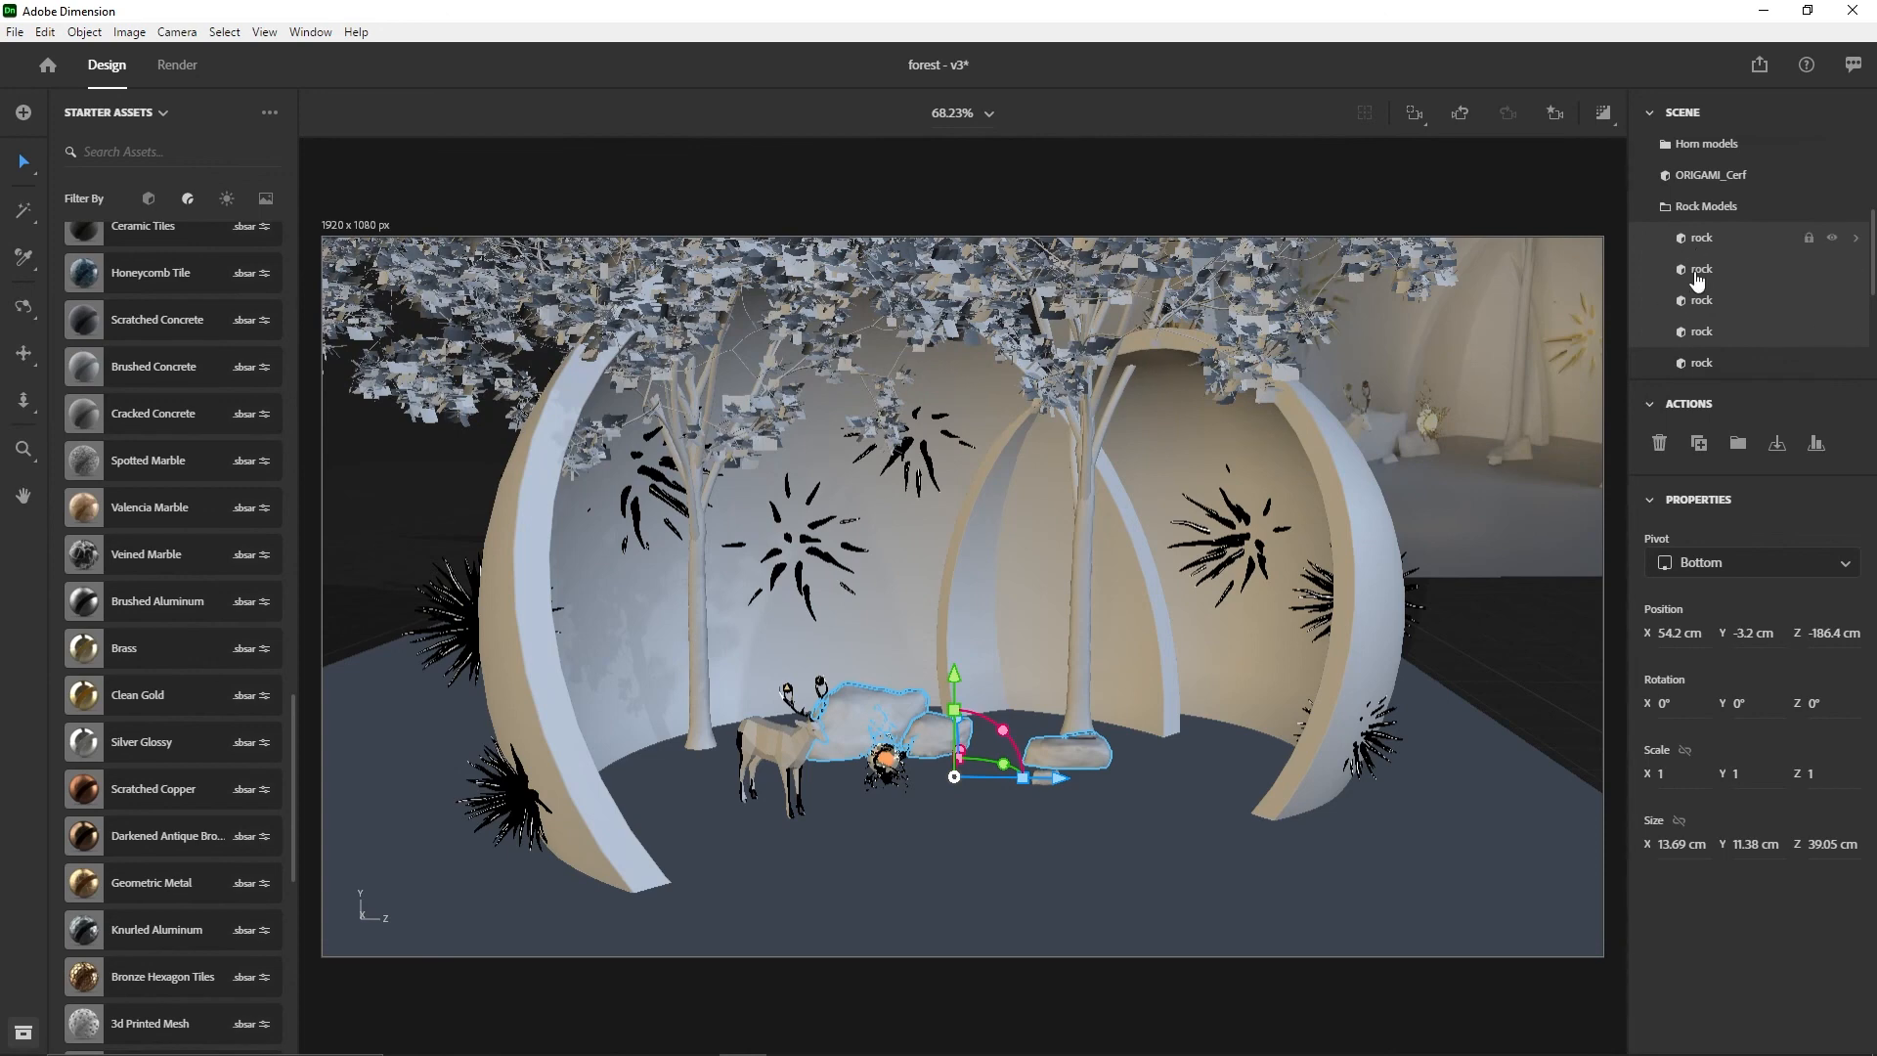
{"action": "left_click", "coordinate": [1688, 215]}
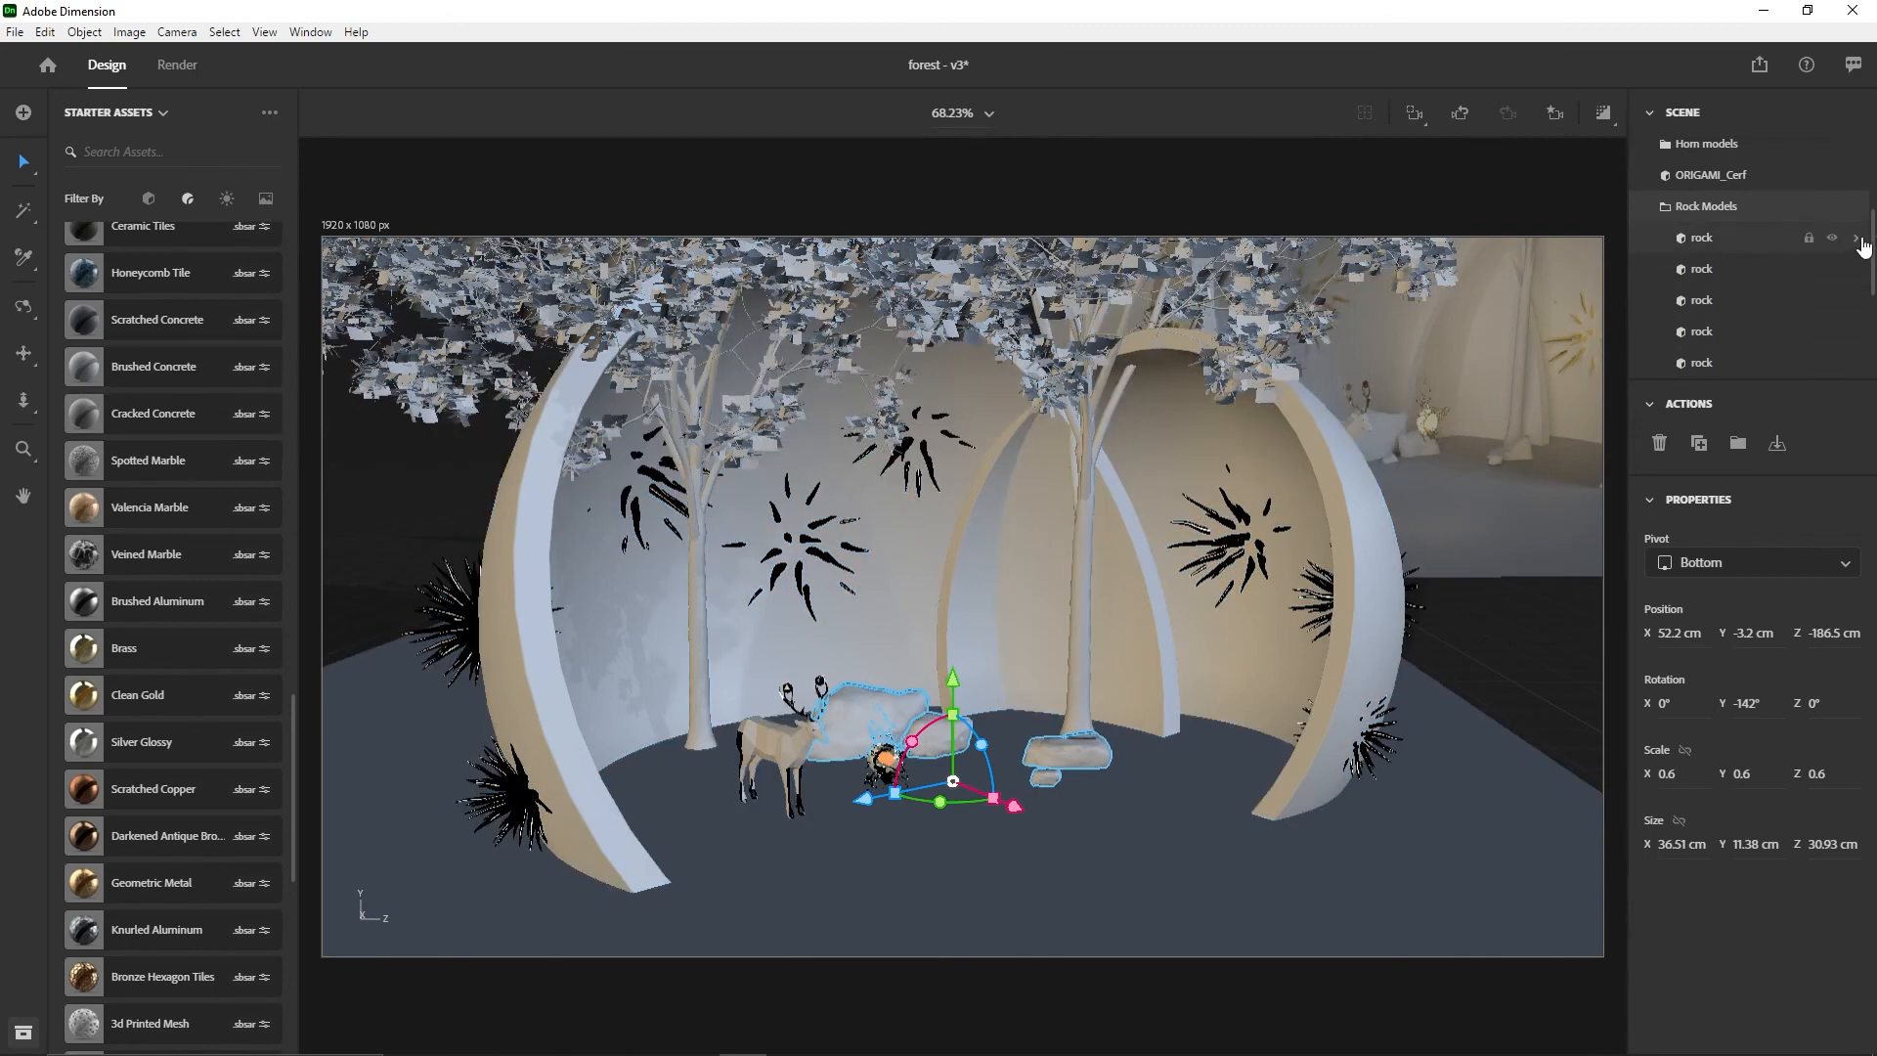
- Inspect the base color of the first rock's Matte material and return to the scene hierarchy
{"action": "left_click", "coordinate": [1858, 240]}
{"action": "left_click", "coordinate": [1849, 545]}
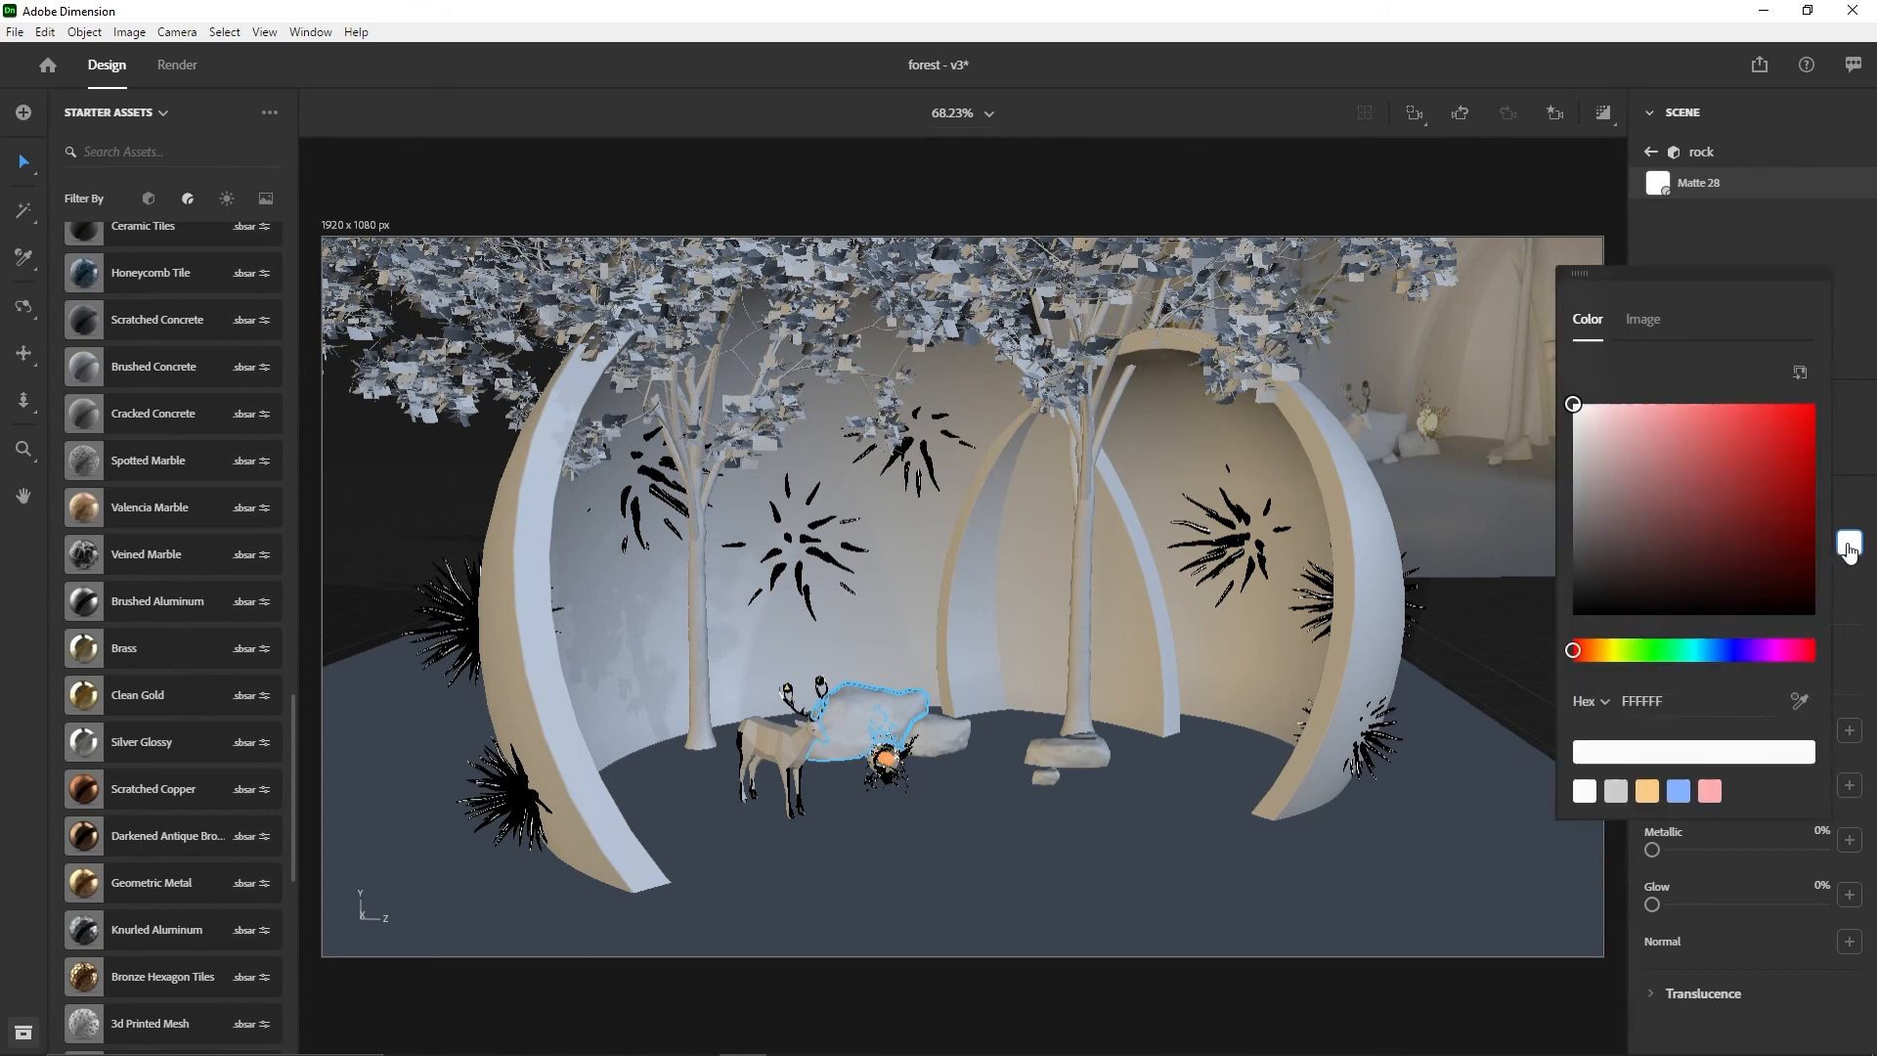
{"action": "left_click_drag", "start_coordinate": [1645, 446], "coordinate": [1609, 352]}
{"action": "left_click", "coordinate": [1684, 249]}
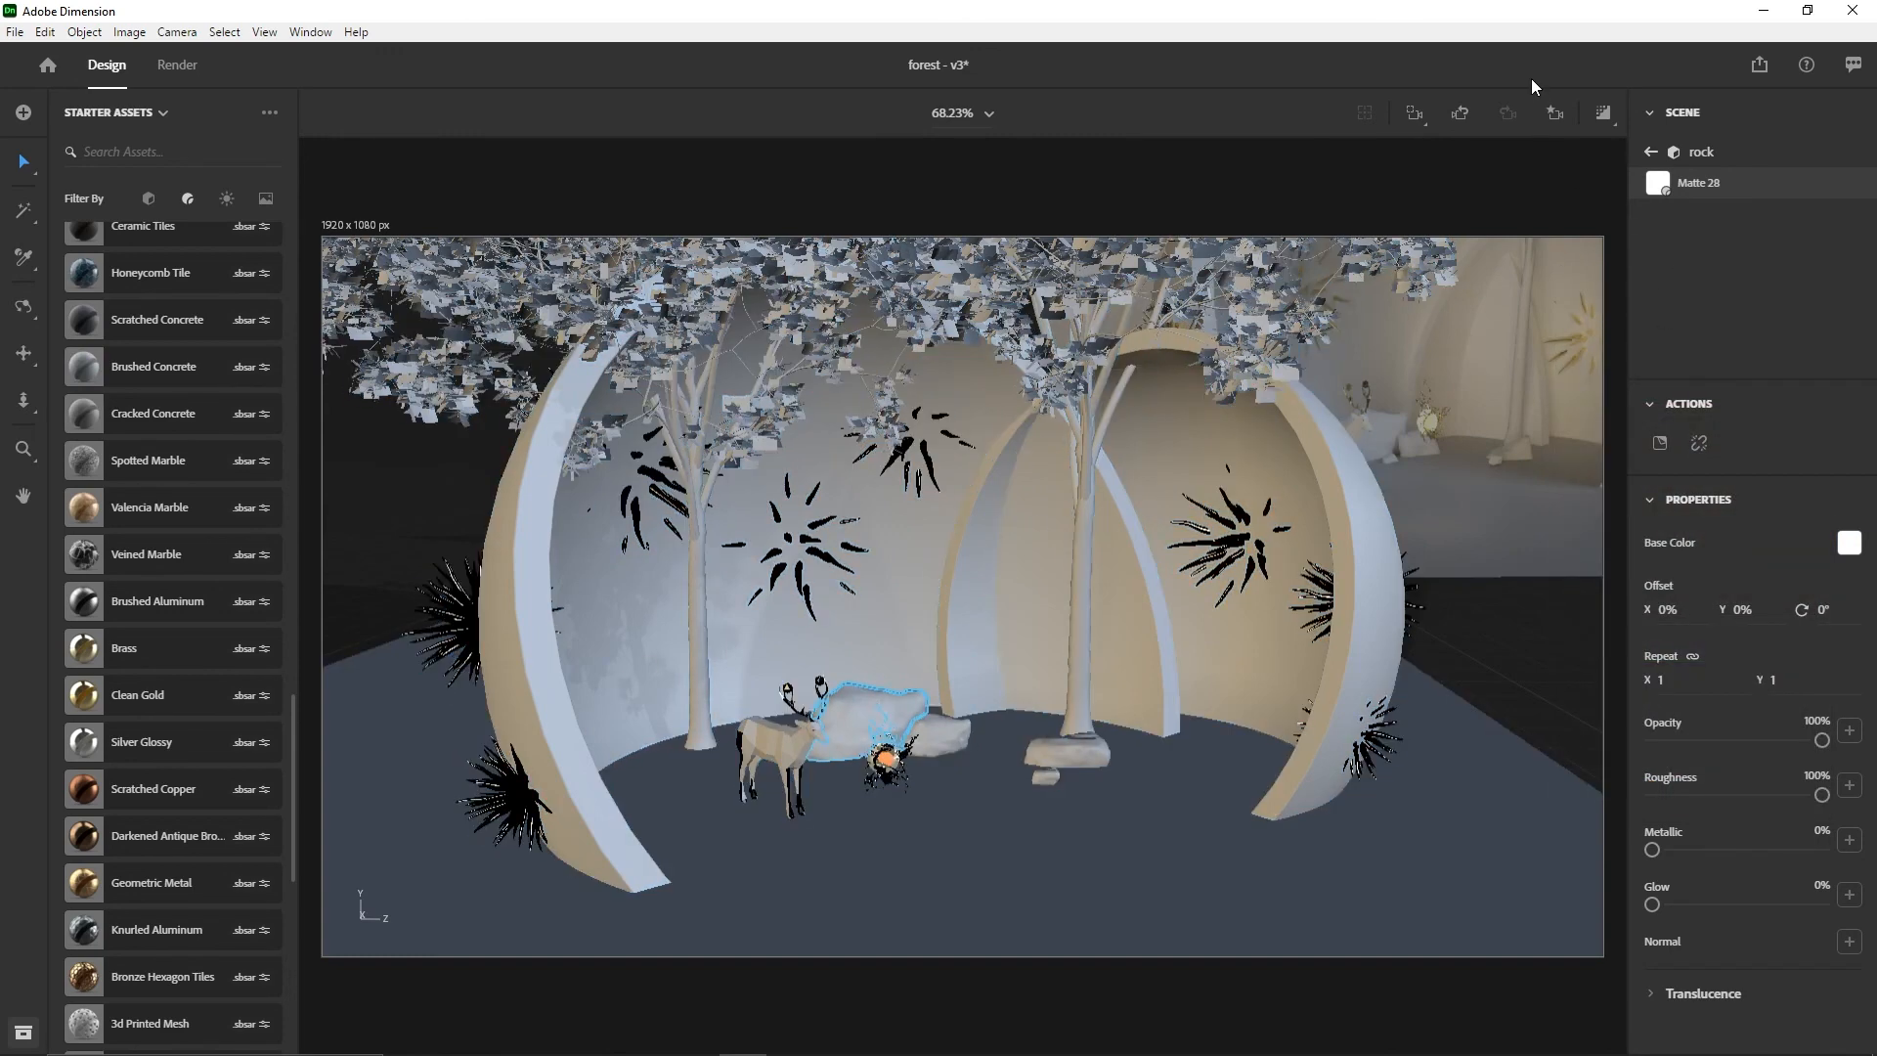
{"action": "left_click", "coordinate": [1652, 156]}
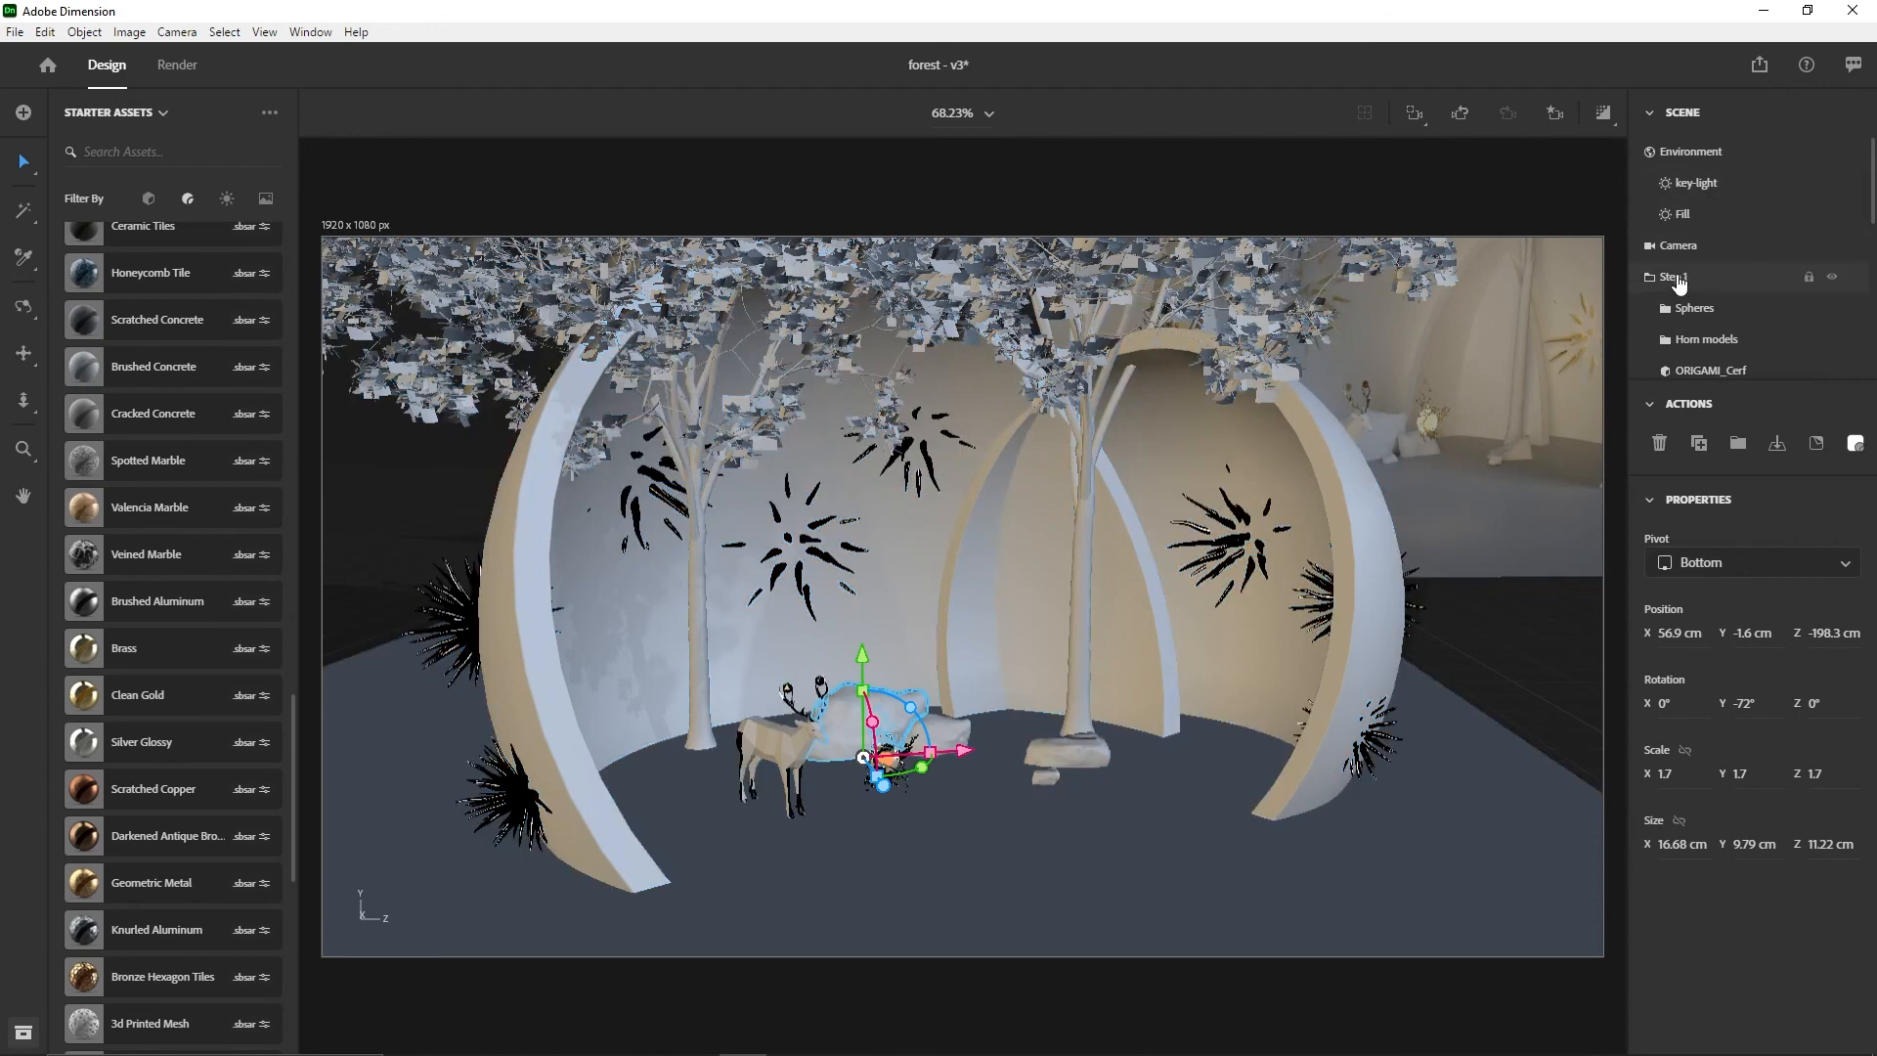
- Check the applied materials in the render preview, turn the preview off and return to the Rock Models group in the hierarchy
{"action": "left_click", "coordinate": [1604, 115]}
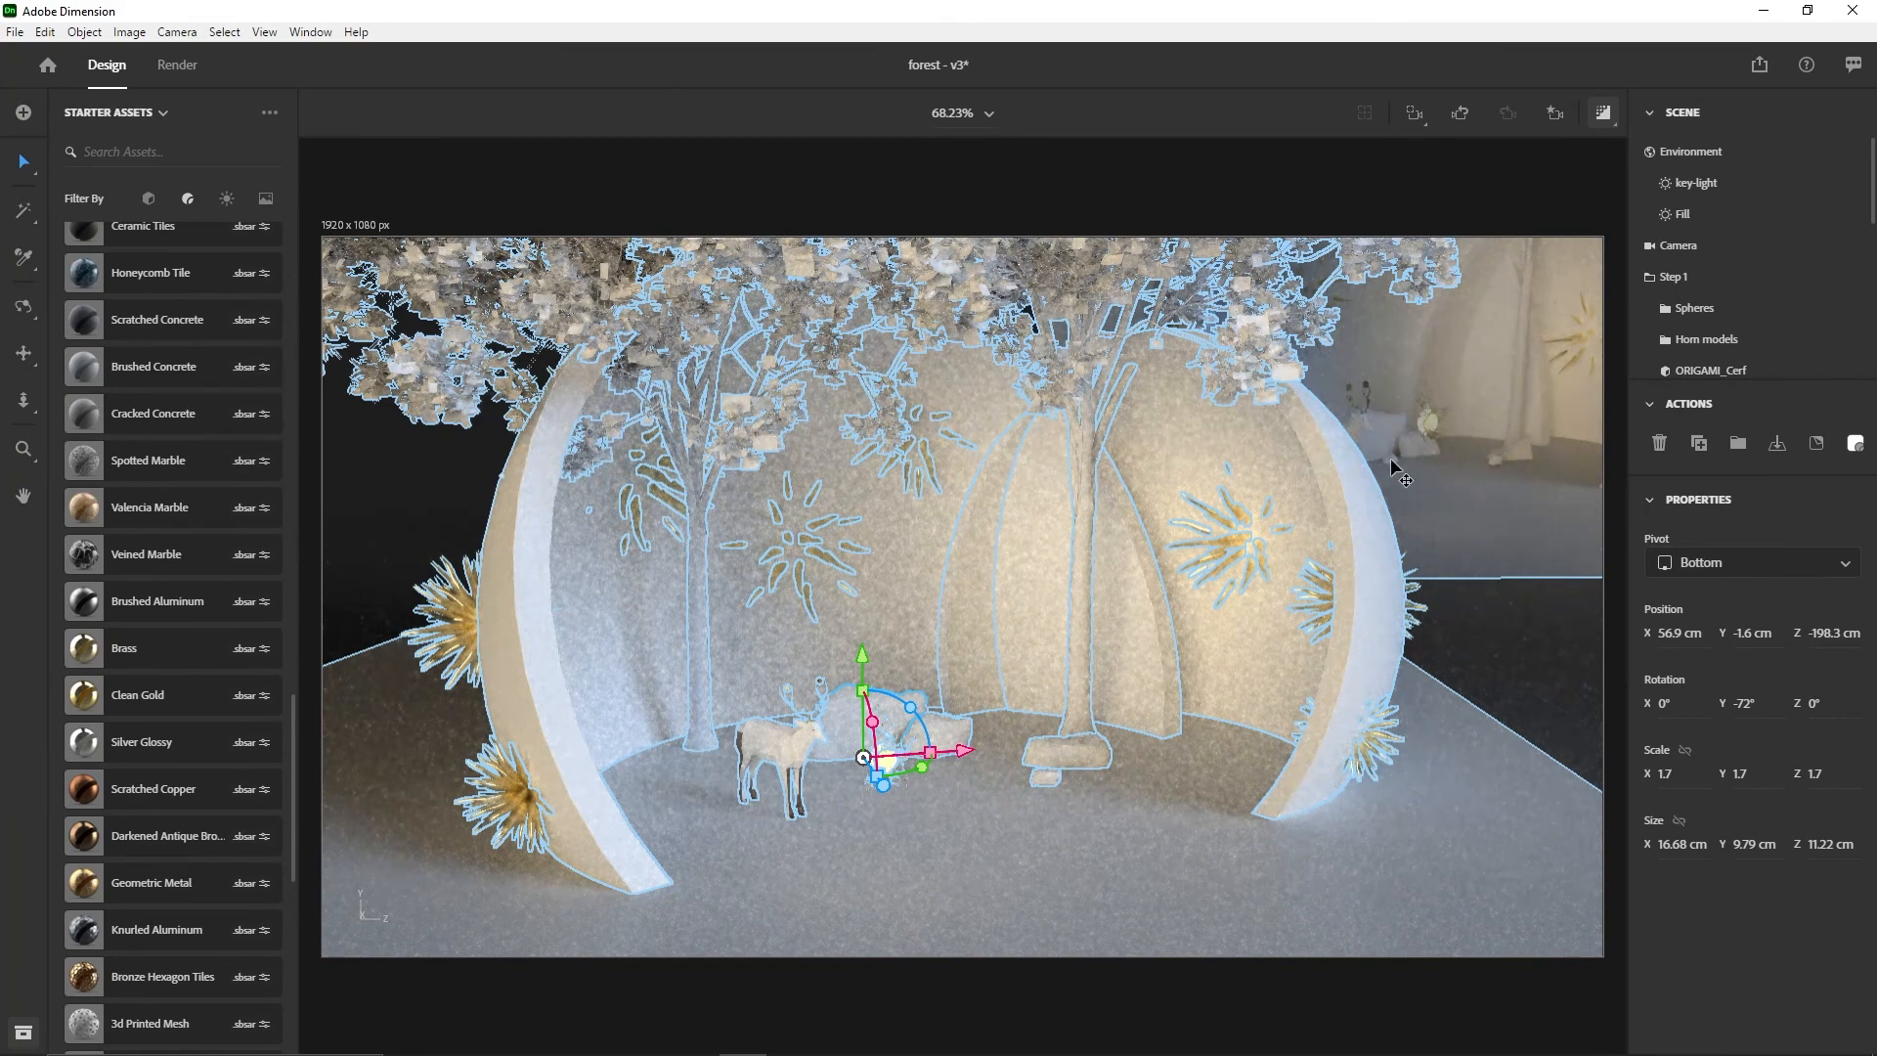
{"action": "scroll", "coordinate": [1667, 252], "scroll_direction": "down", "scroll_amount": 5}
{"action": "scroll", "coordinate": [1728, 269], "scroll_direction": "up", "scroll_amount": 5}
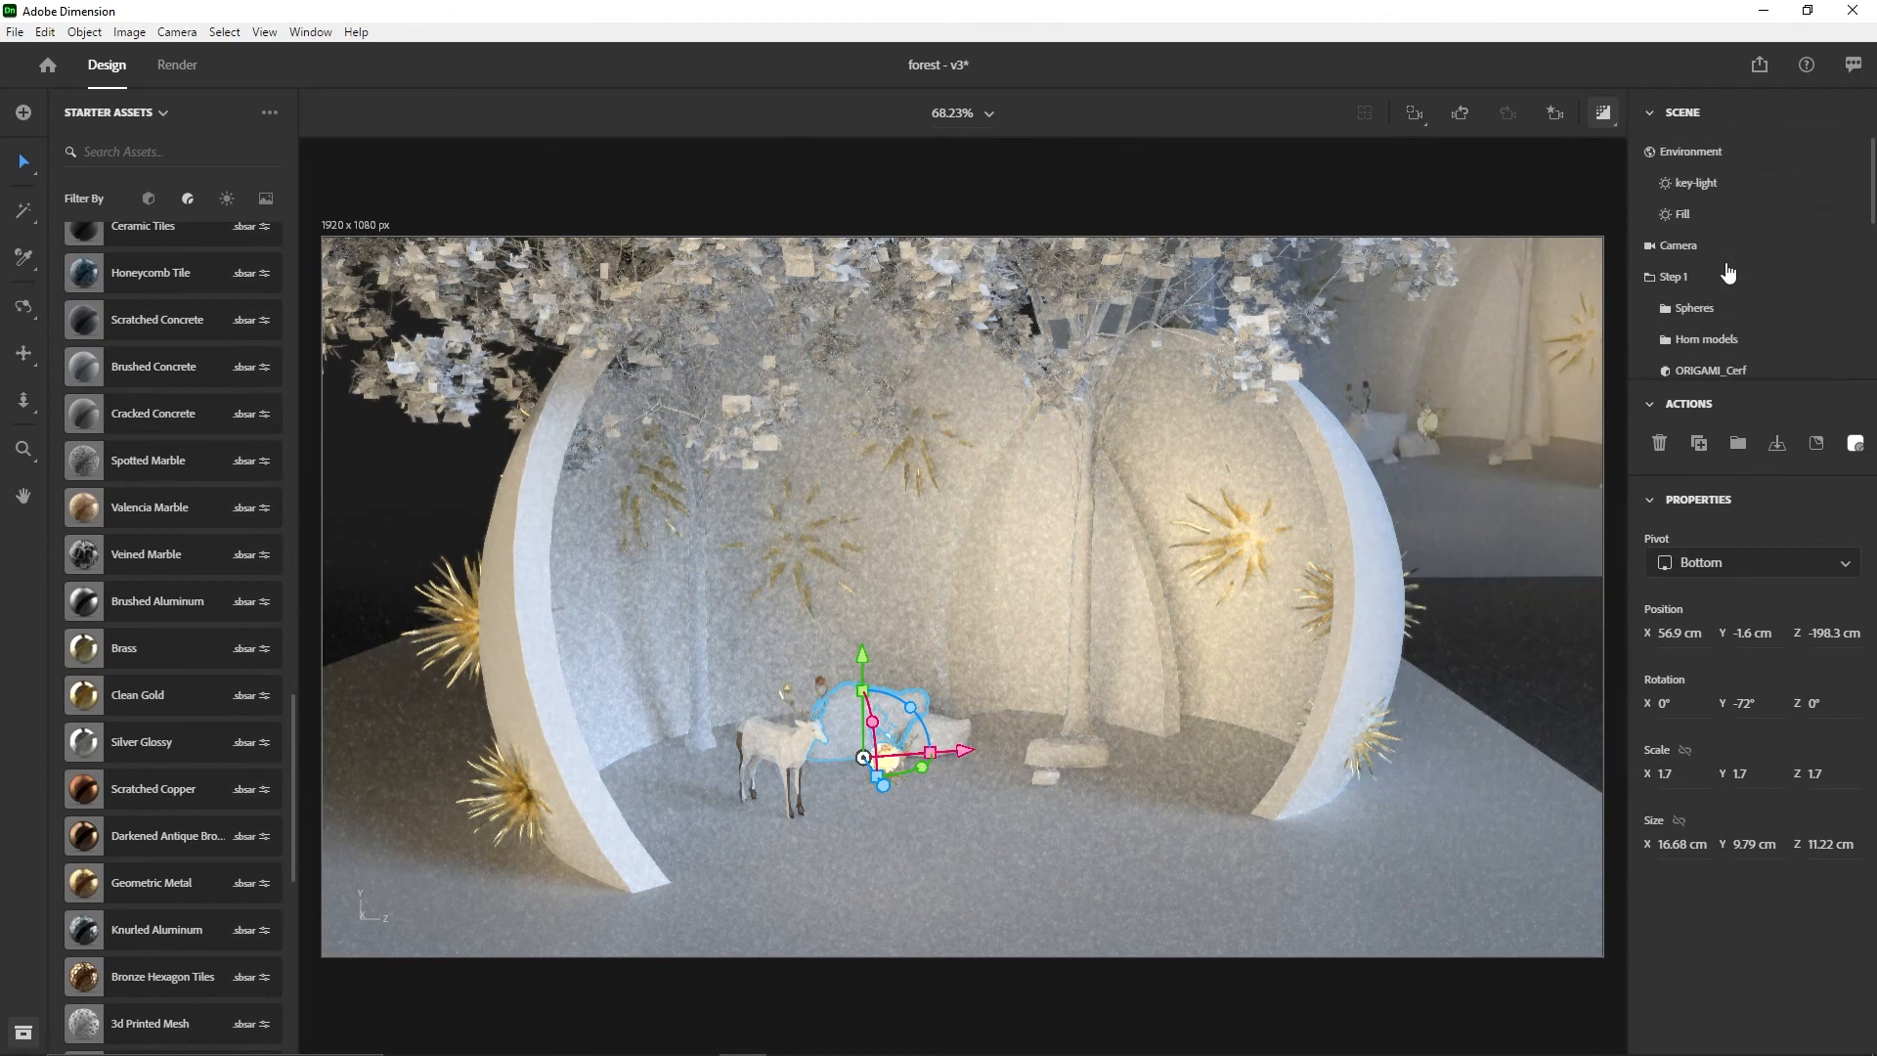
{"action": "scroll", "coordinate": [1729, 272], "scroll_direction": "down", "scroll_amount": 1}
{"action": "scroll", "coordinate": [1728, 271], "scroll_direction": "down", "scroll_amount": 3}
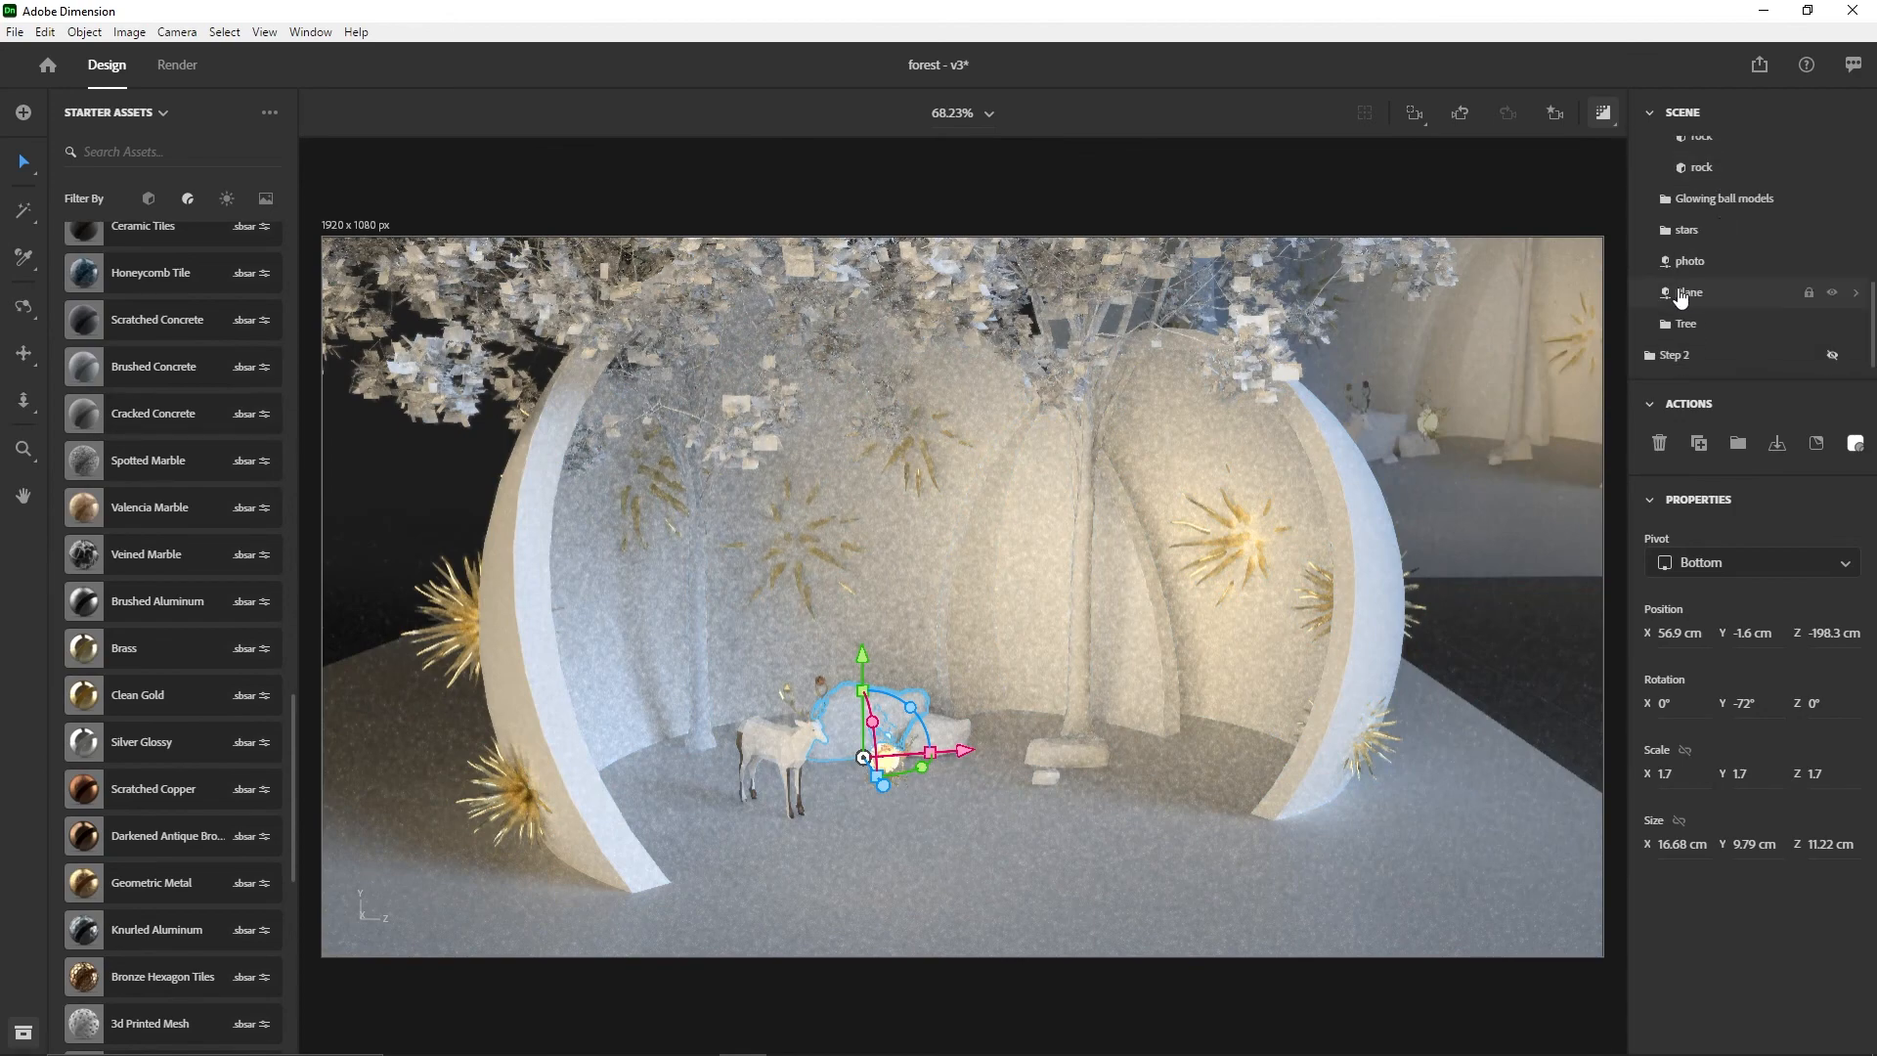
{"action": "left_click", "coordinate": [1604, 114]}
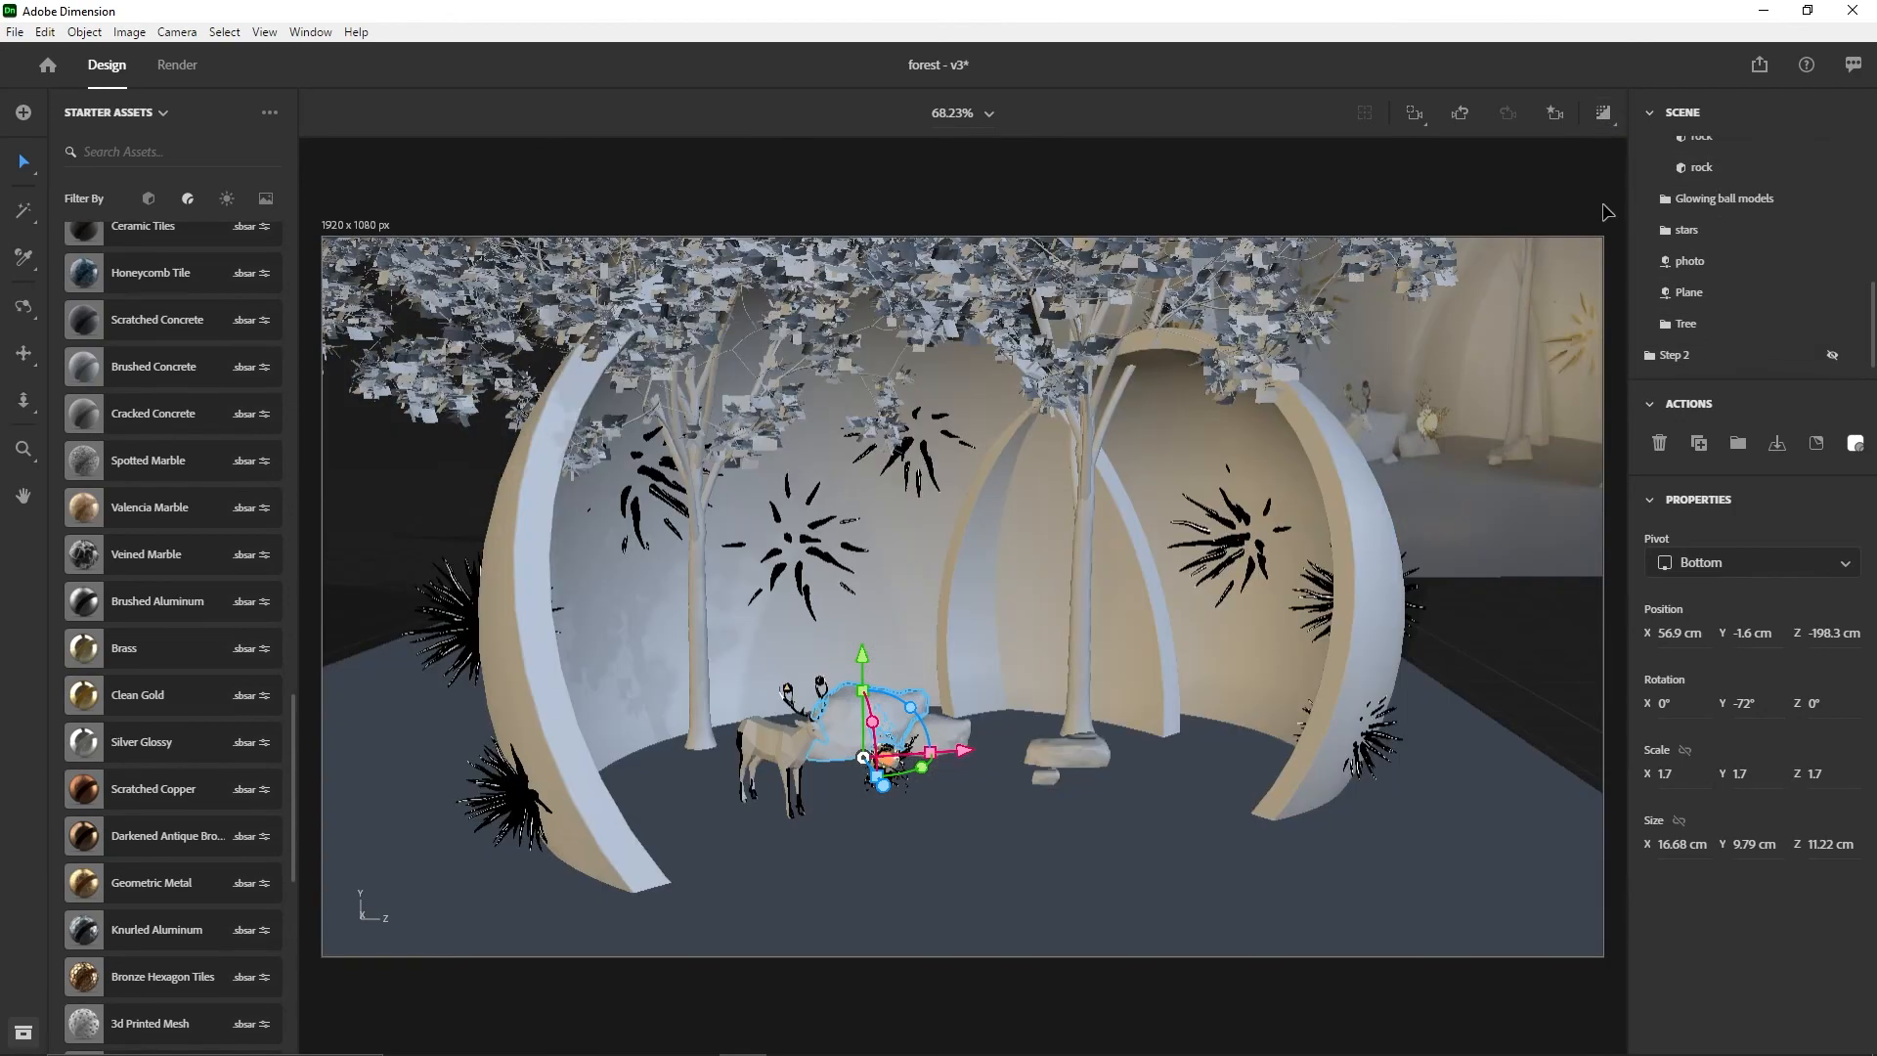
{"action": "scroll", "coordinate": [1723, 337], "scroll_direction": "up", "scroll_amount": 4}
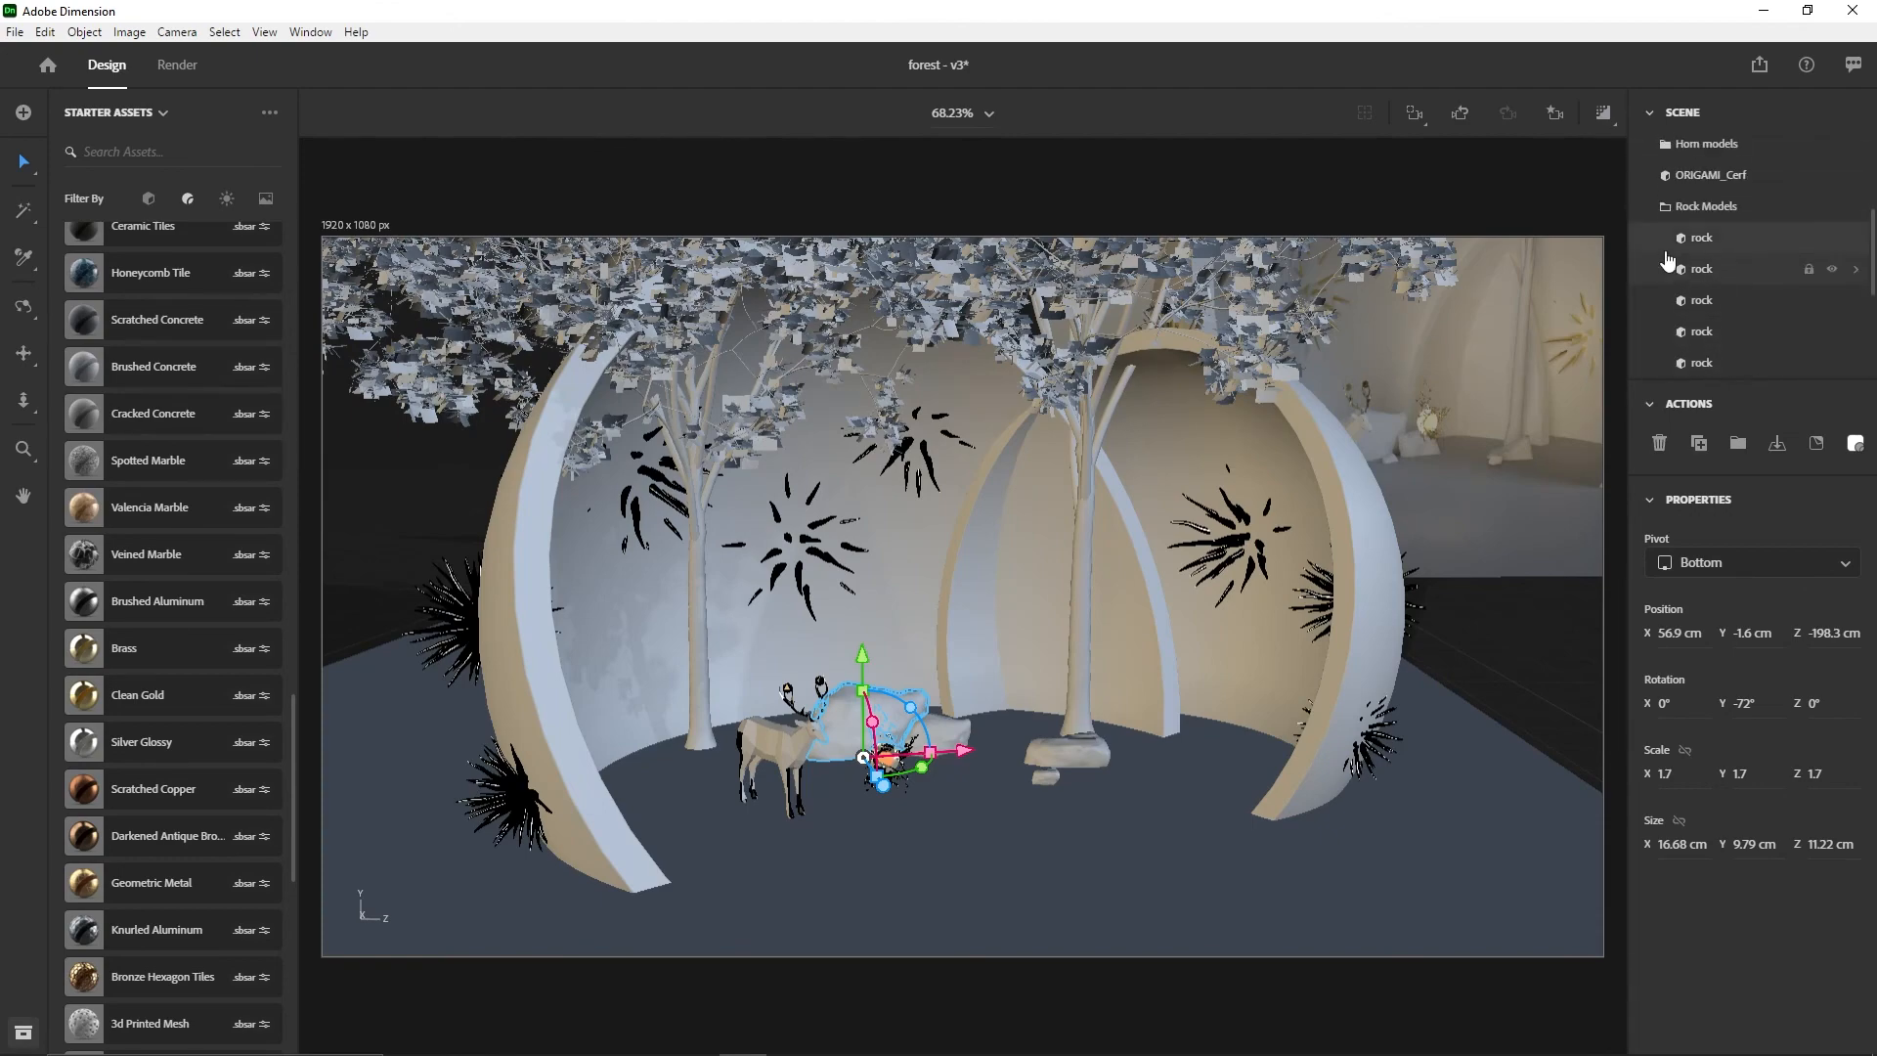